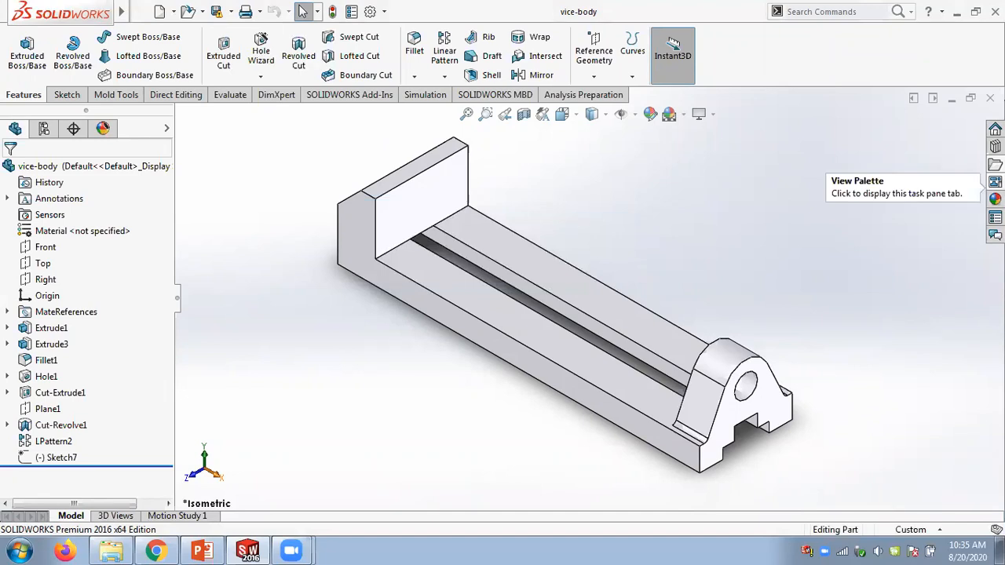
- Insert the vice-jaw part into the vice-body part as a derived body placed beside it
drag(934, 288, 705, 261)
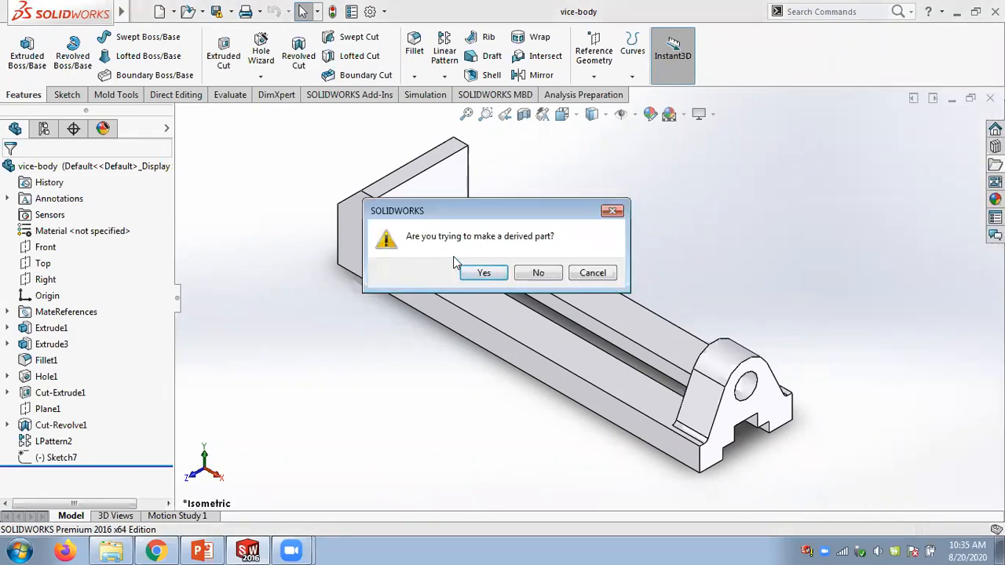
click(536, 275)
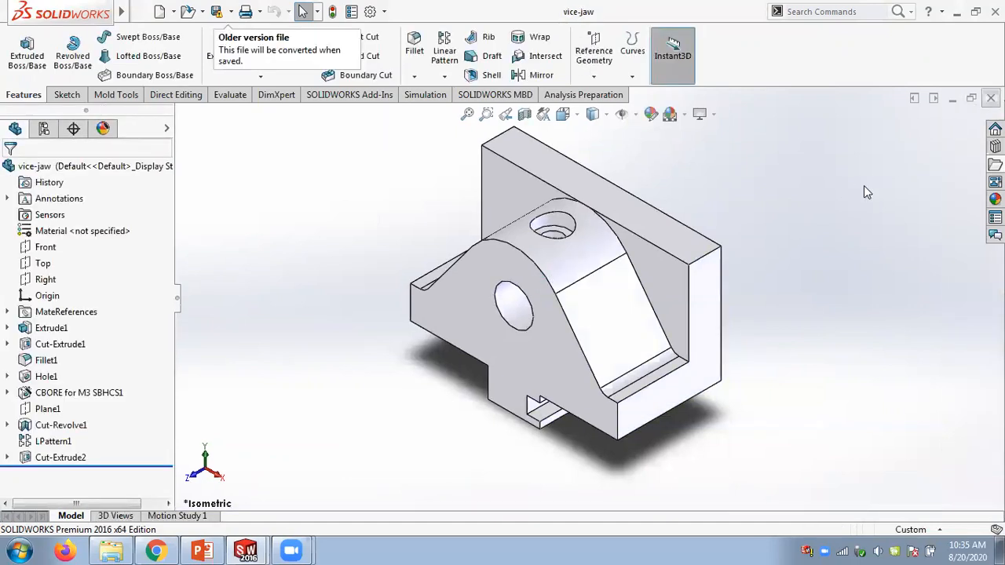
click(996, 164)
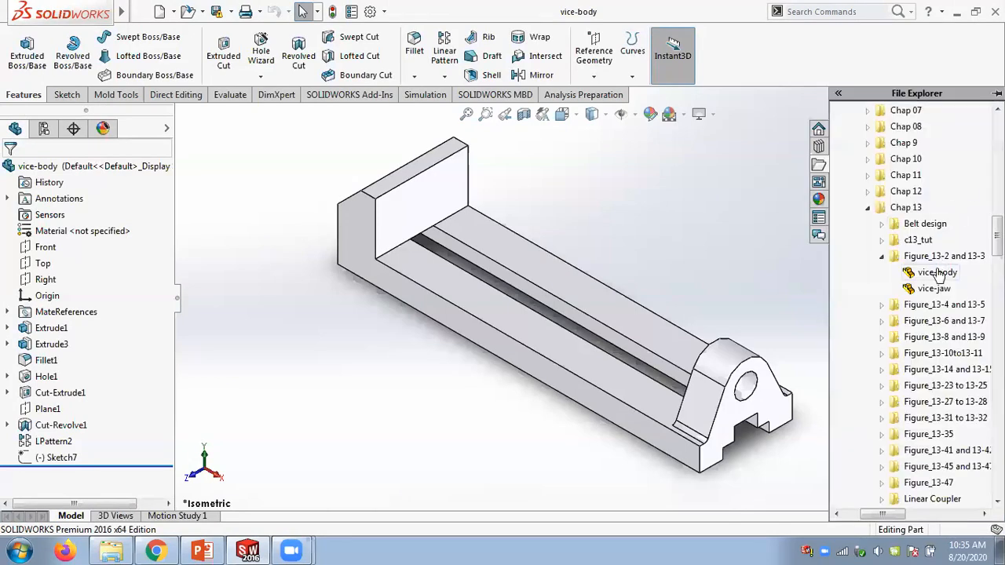
drag(922, 292, 762, 273)
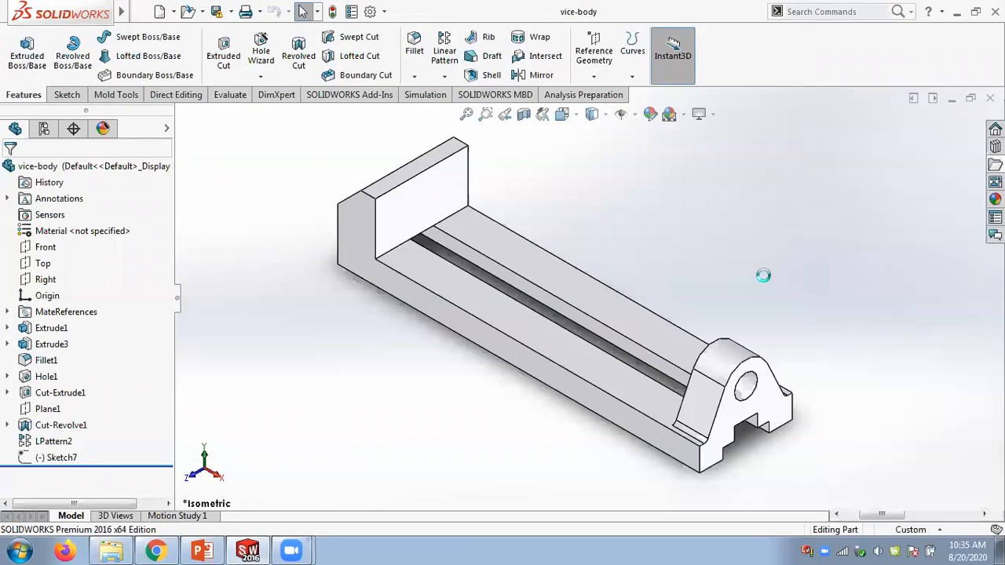
click(482, 275)
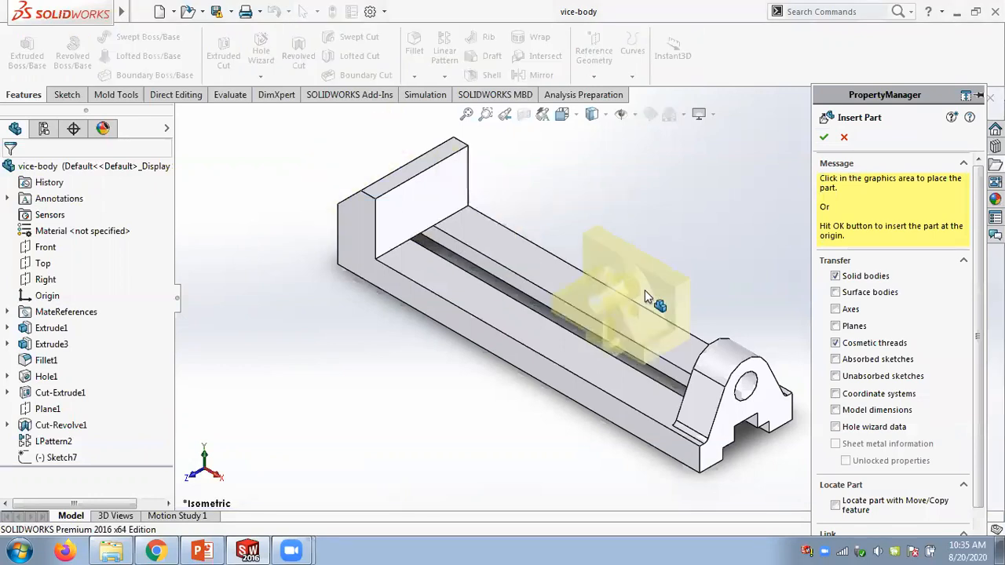
click(840, 161)
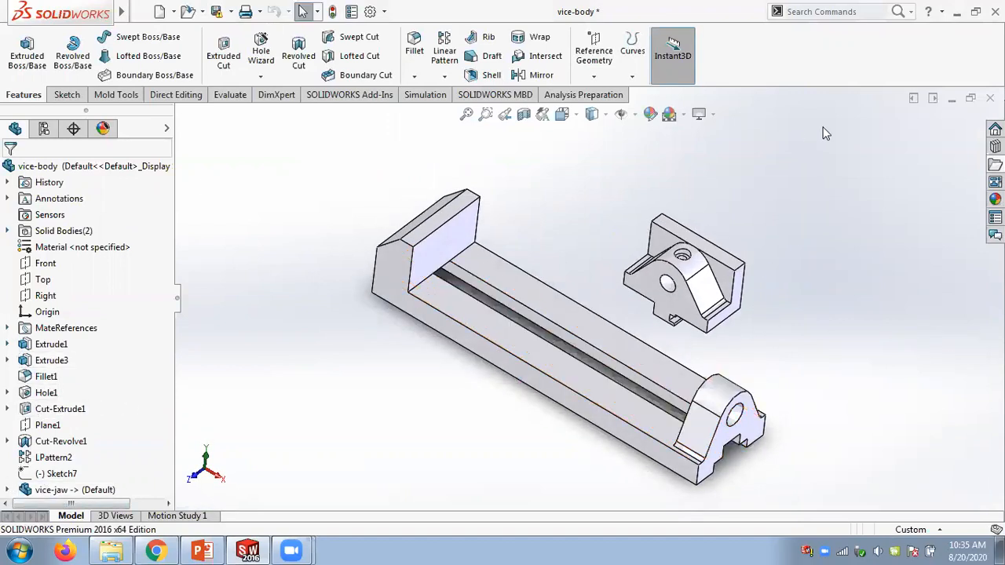
click(990, 97)
click(468, 299)
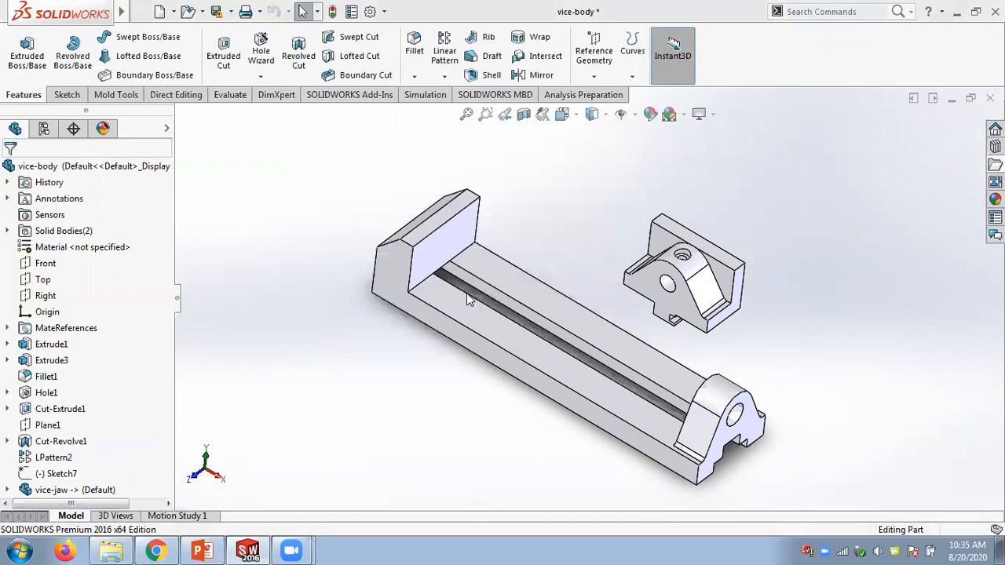
- Create a new assembly and insert the vice-body and vice-jaw parts from the file explorer
click(160, 12)
click(319, 178)
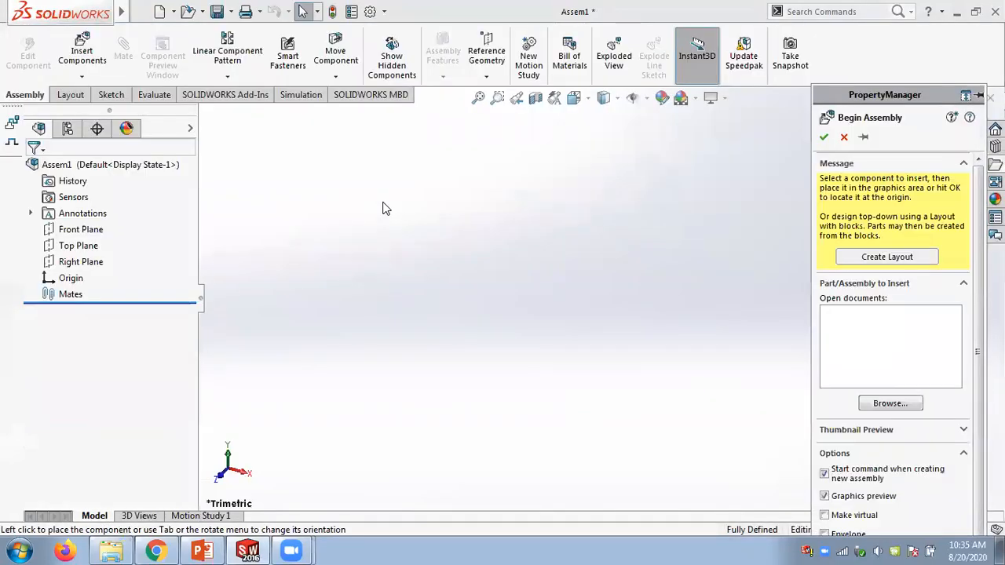
click(844, 136)
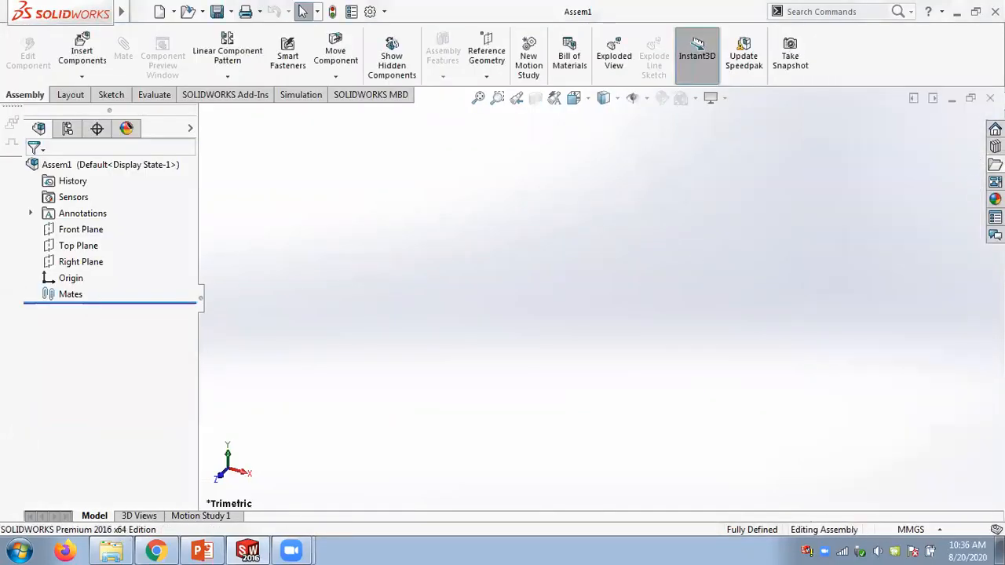
drag(927, 277, 597, 274)
click(995, 164)
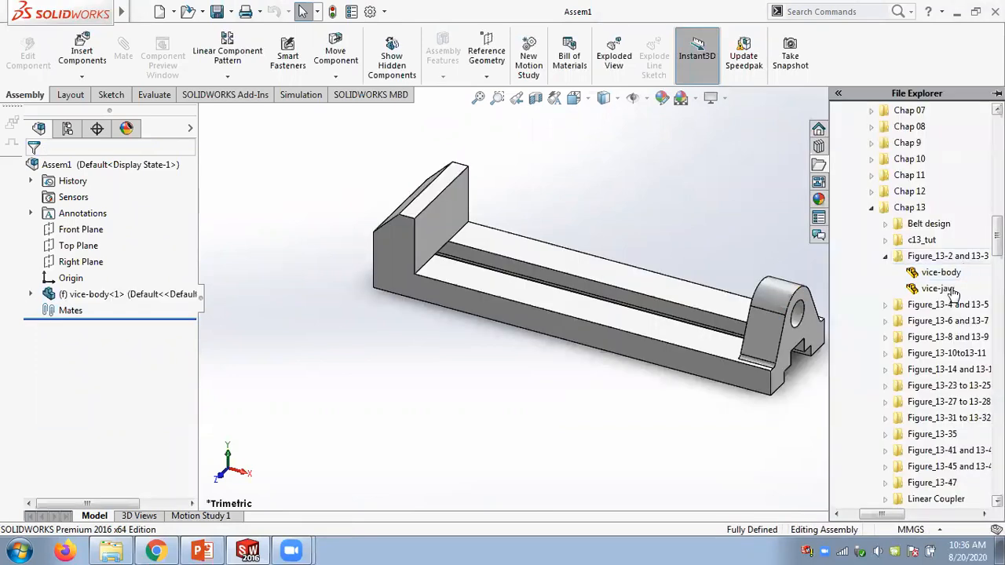
drag(940, 288, 685, 231)
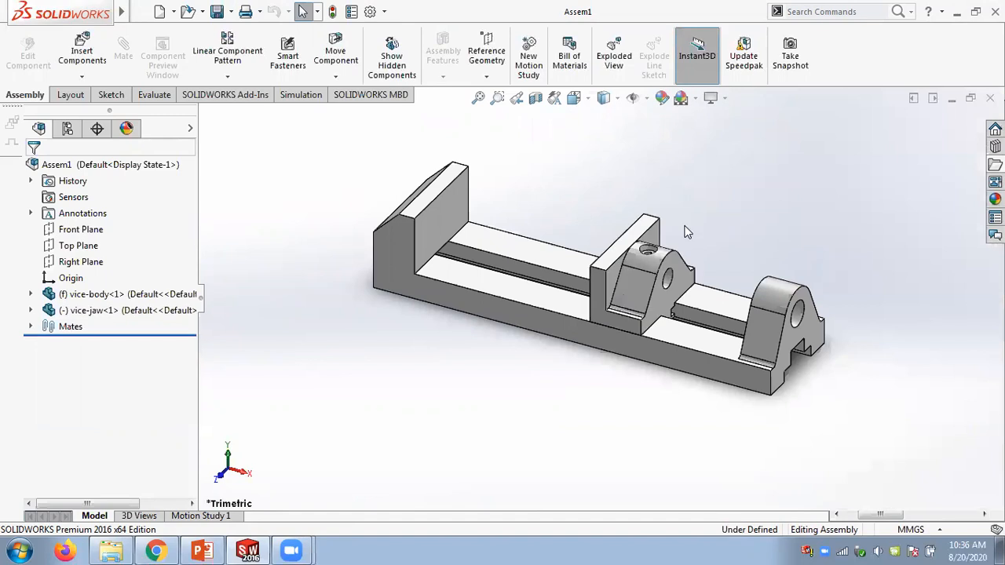
- Examine the existing mates between vice-body and vice-jaw and try moving the jaw along the body
scroll(631, 298, down, 3)
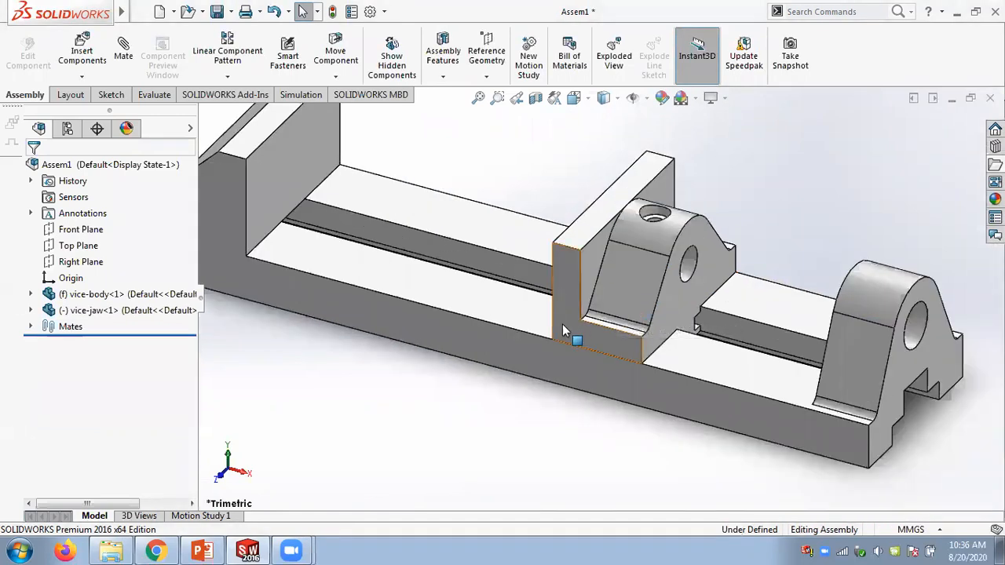
click(561, 323)
mouse_move(298, 273)
mouse_down()
mouse_move(322, 281)
mouse_move(304, 273)
mouse_up()
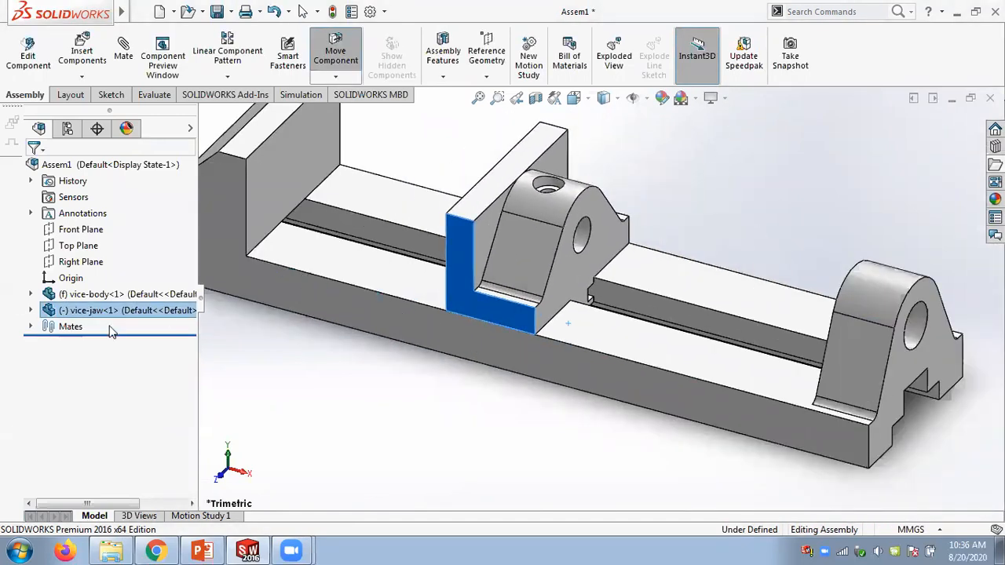
click(28, 327)
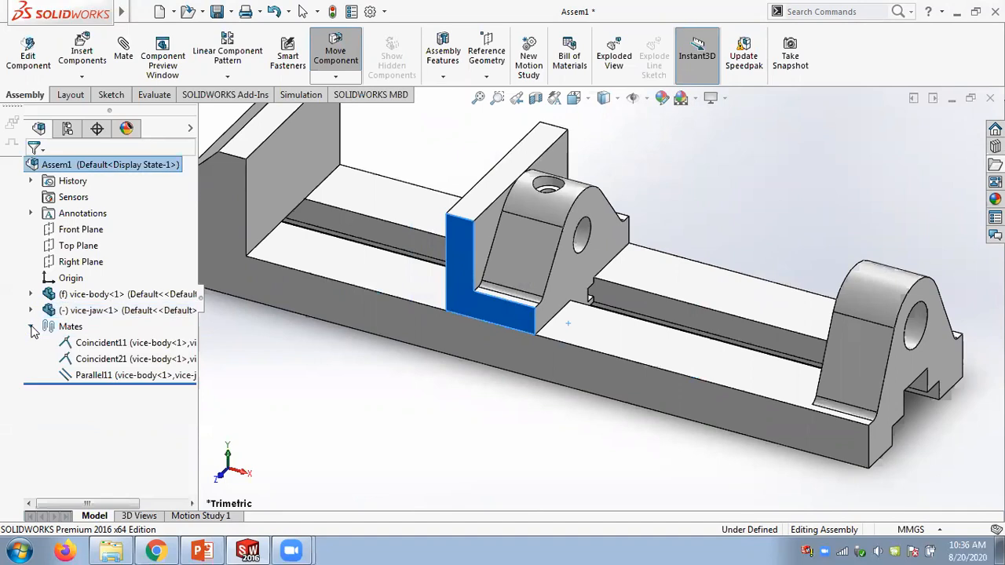
click(91, 375)
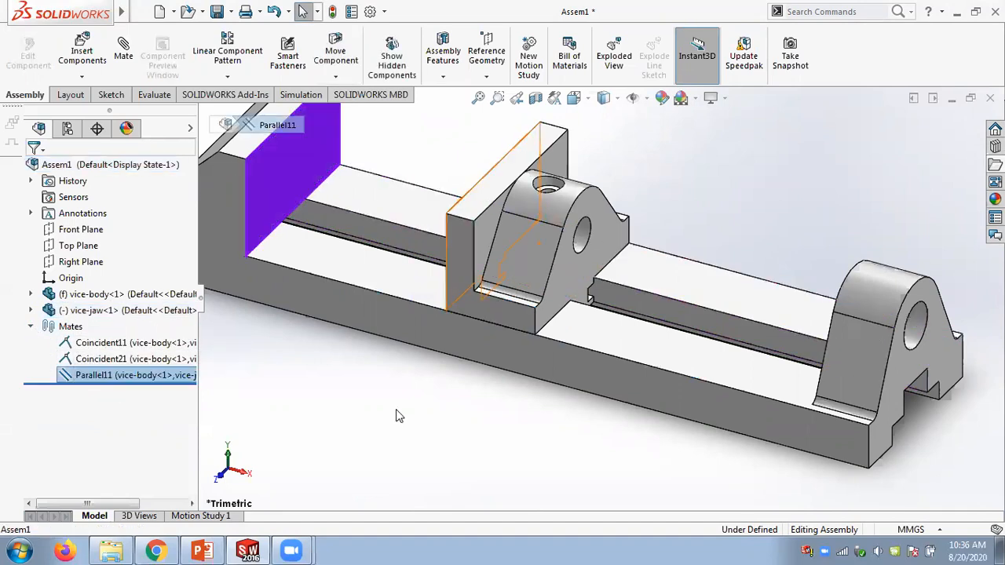
drag(503, 283, 416, 241)
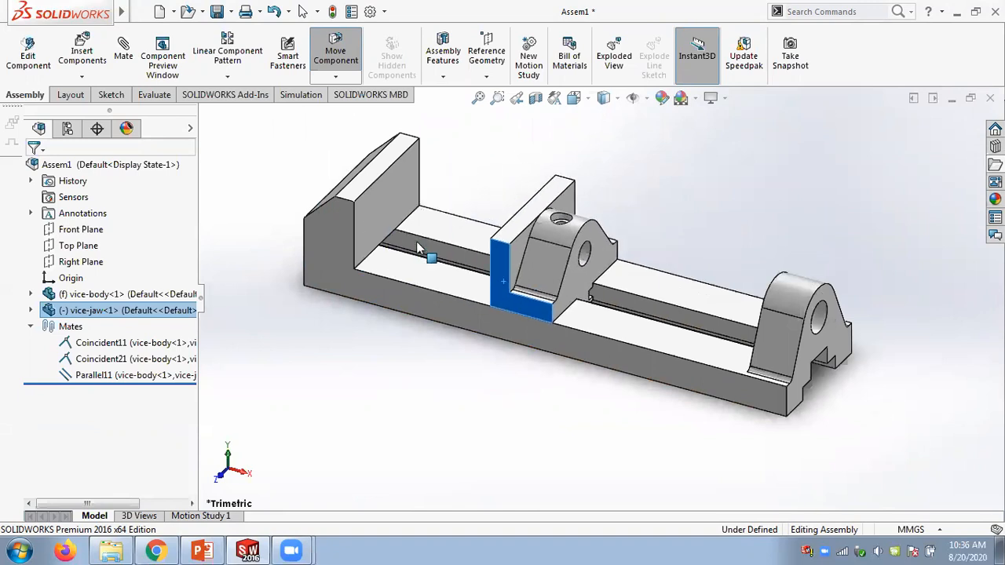
click(492, 159)
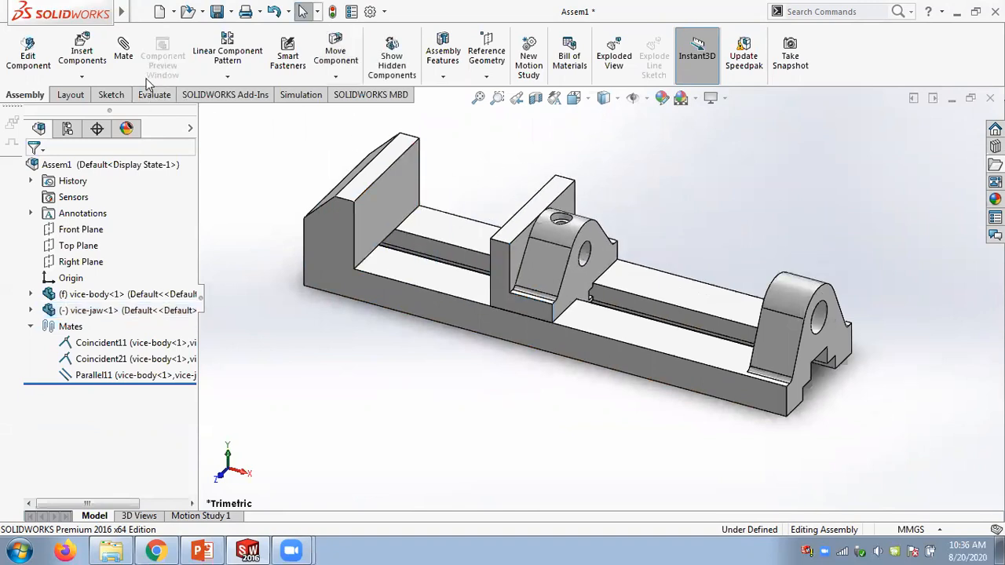
click(123, 52)
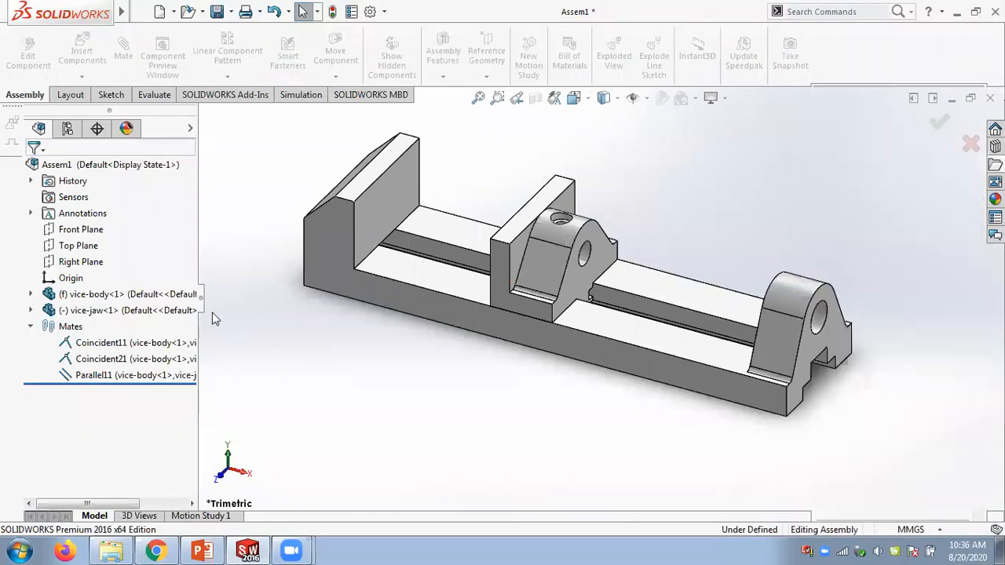
- Delete the Parallel11 mate between the body and the jaw
click(110, 374)
right_click(114, 373)
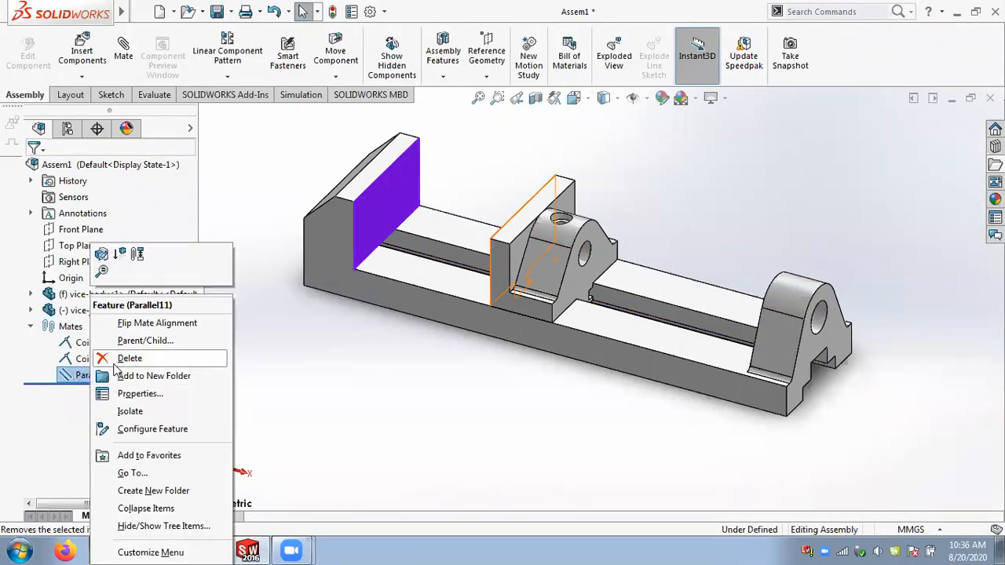
click(127, 359)
click(465, 200)
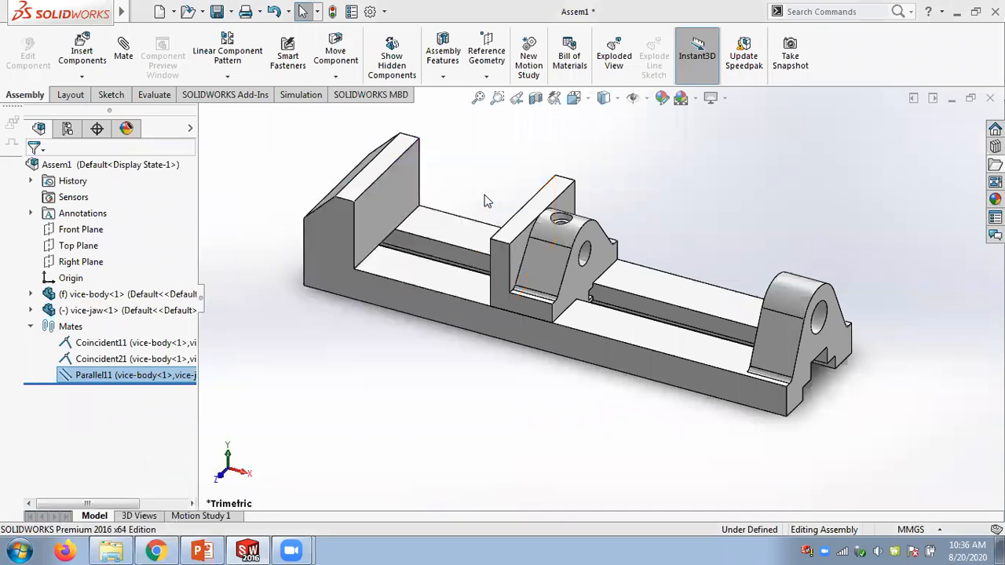
- Drag the jaw along the slot and review the two remaining coincident mates
drag(503, 291, 241, 236)
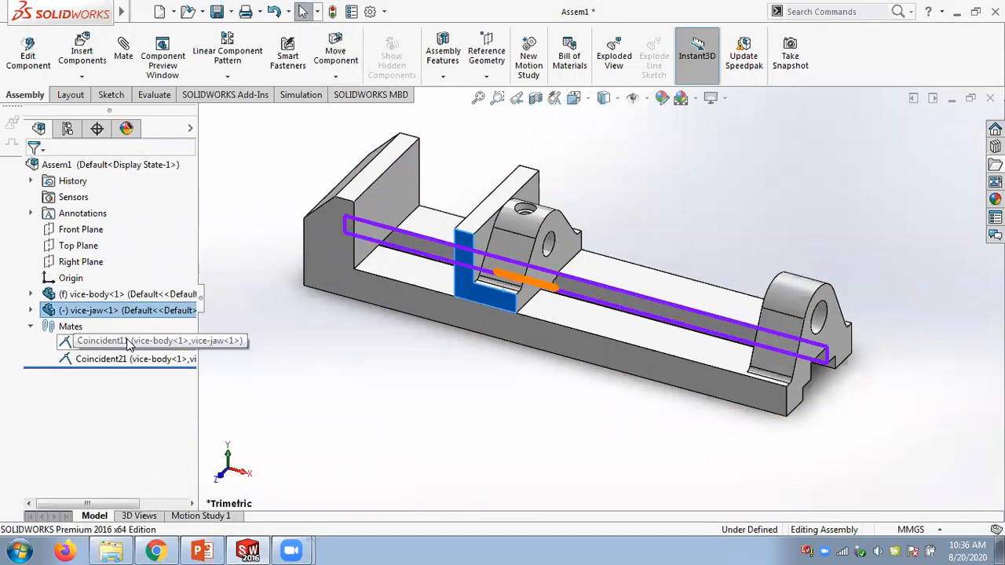
click(128, 342)
click(102, 359)
click(261, 390)
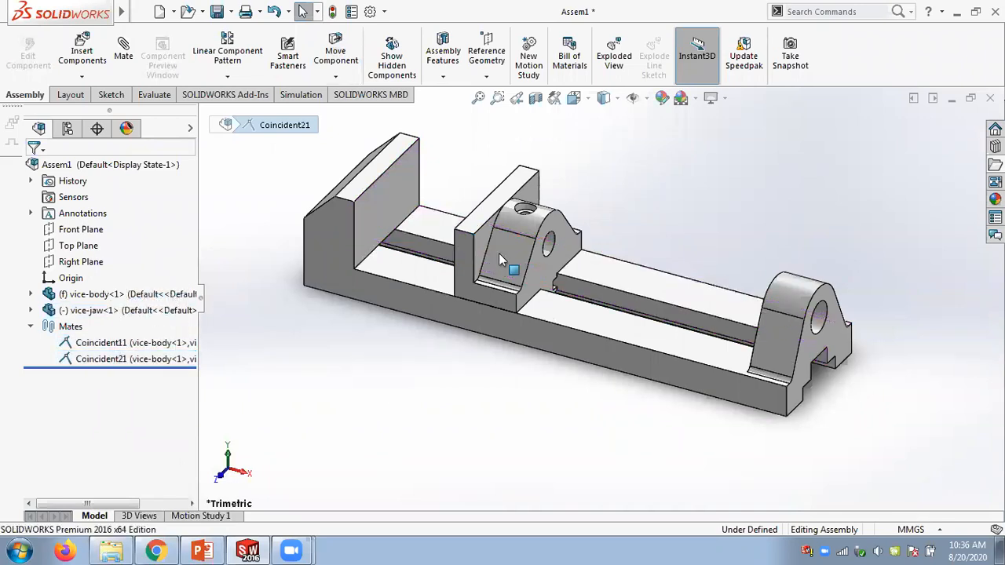
- Start an advanced distance limit mate and select the body's fixed jaw face and the moving jaw's facing face
click(125, 67)
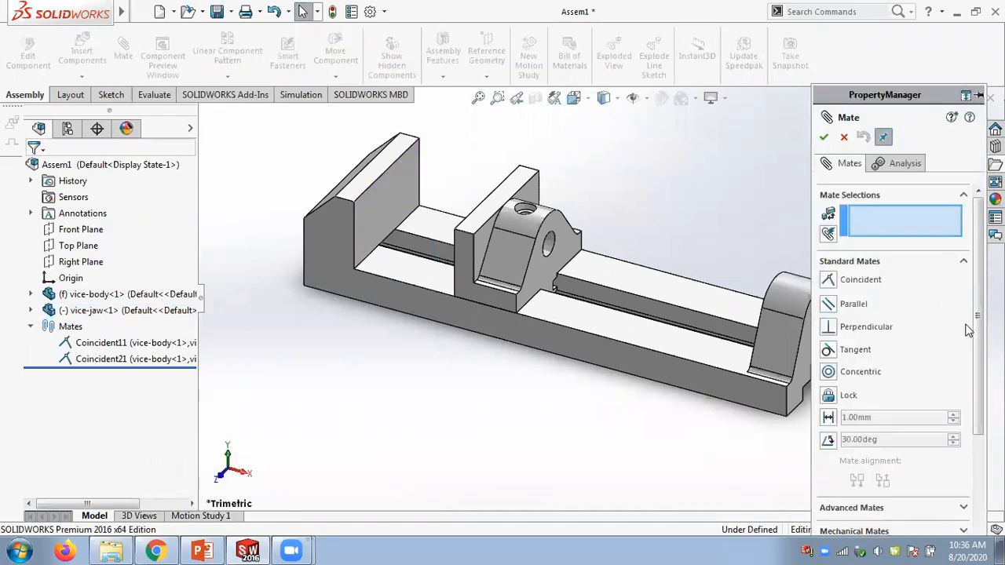
scroll(968, 338, down, 5)
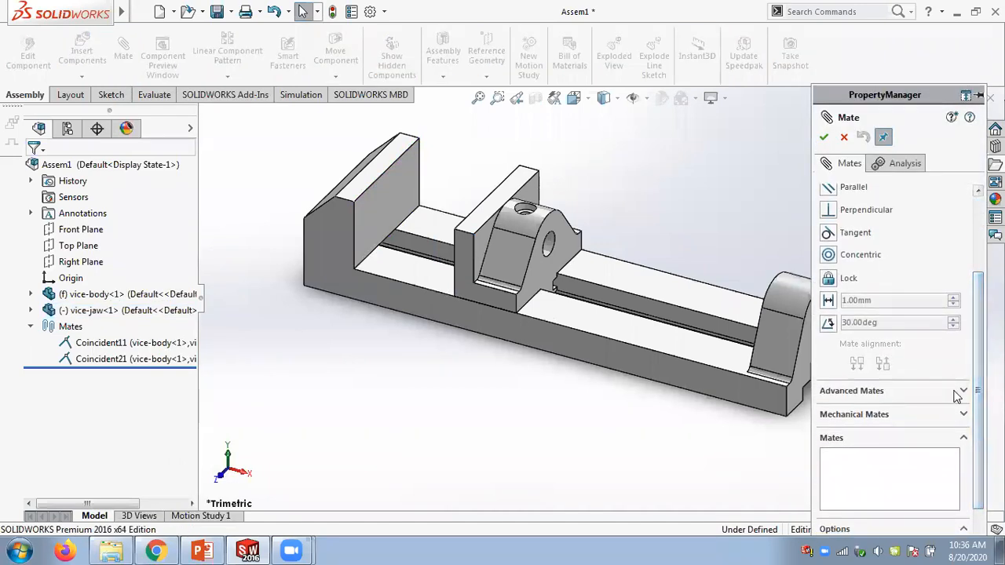
click(957, 392)
scroll(895, 353, up, 4)
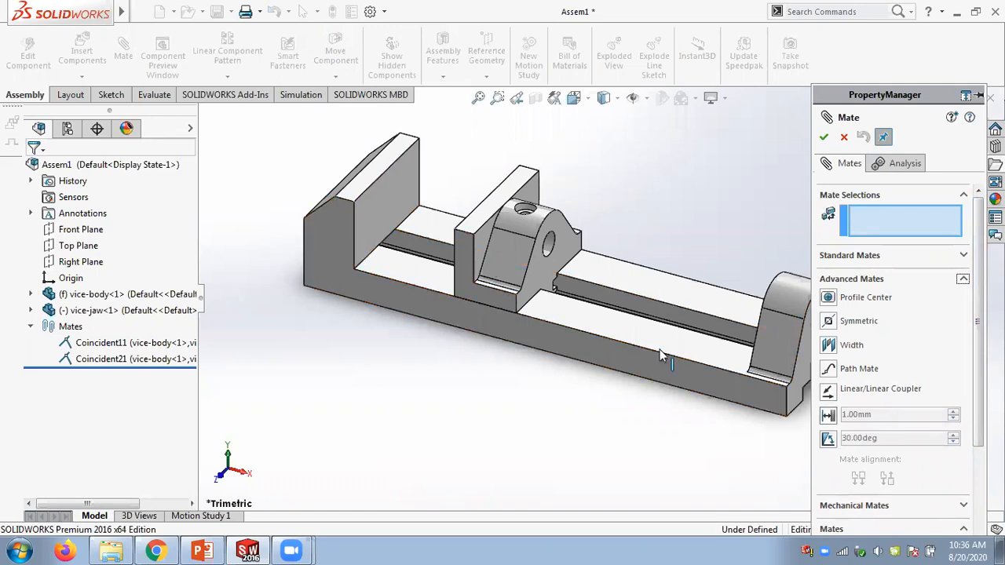
click(829, 416)
click(392, 192)
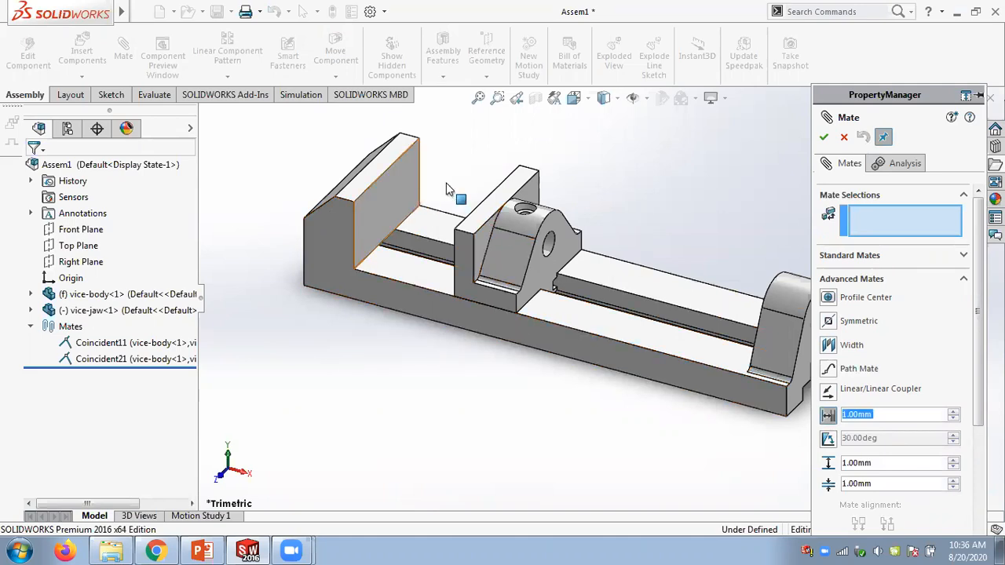
middle_drag(458, 174, 520, 222)
click(521, 222)
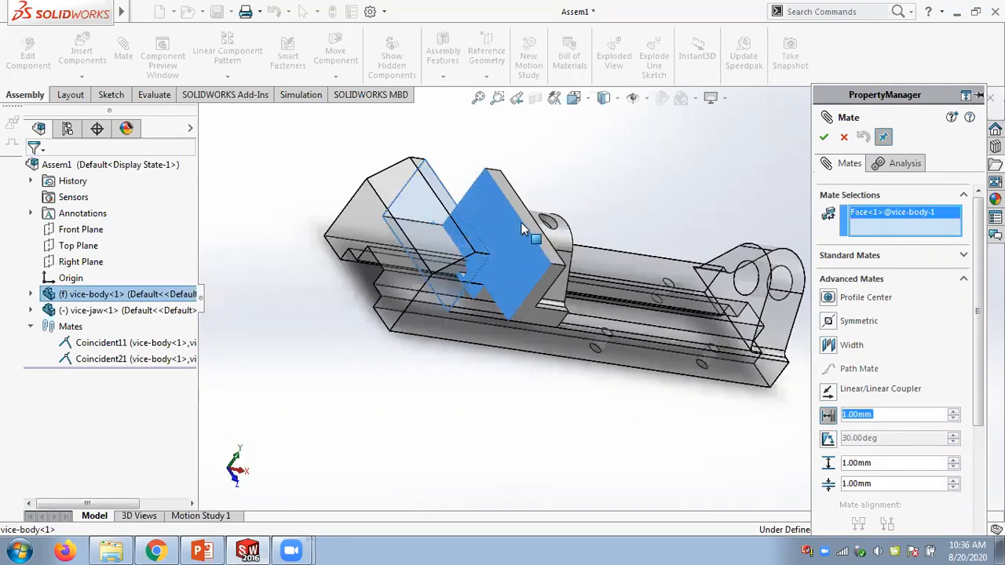
middle_drag(506, 383, 416, 342)
scroll(417, 343, up, 2)
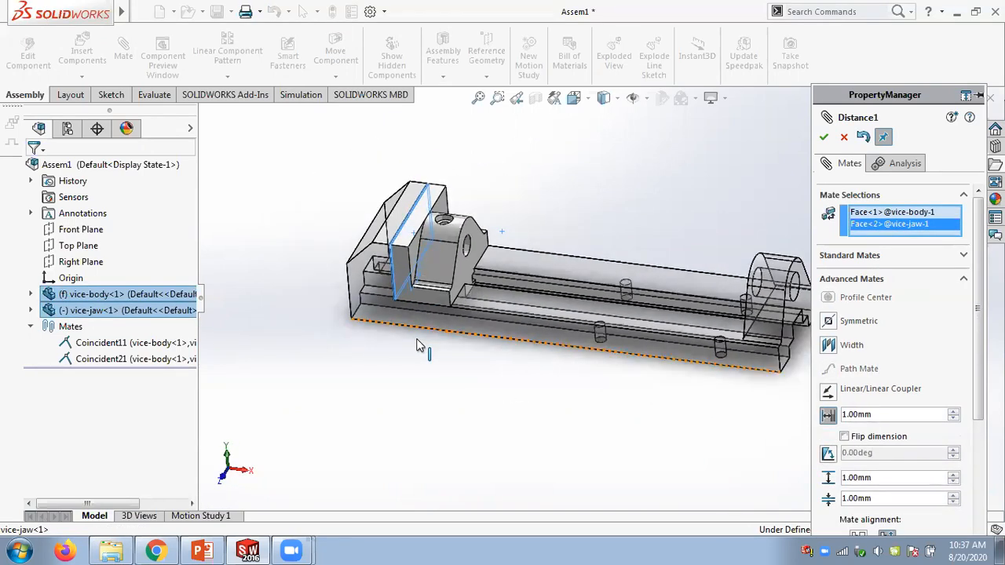
middle_drag(523, 355, 503, 364)
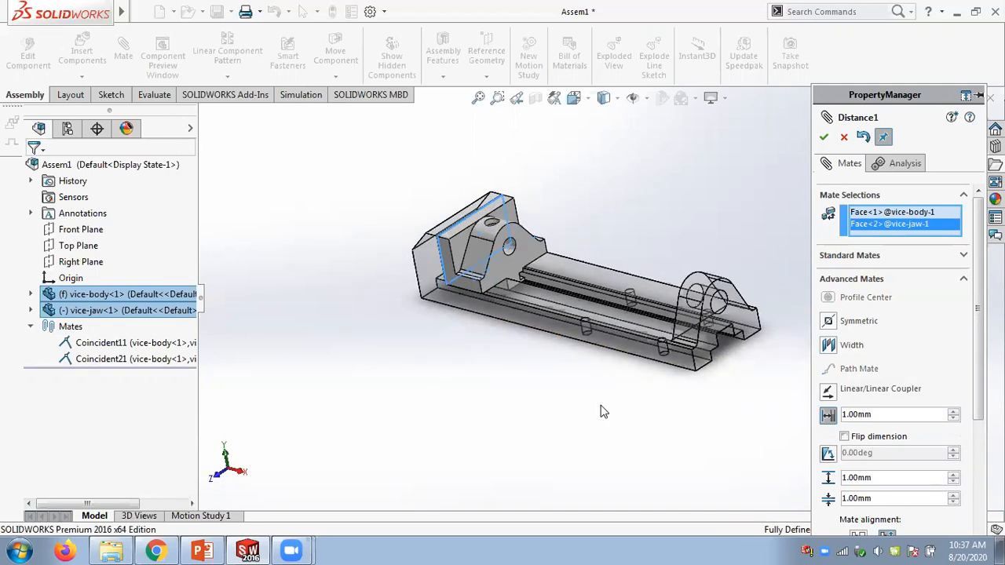
- Set the mate distance to 10 mm and its minimum limit to 0 mm
click(828, 416)
text(10)
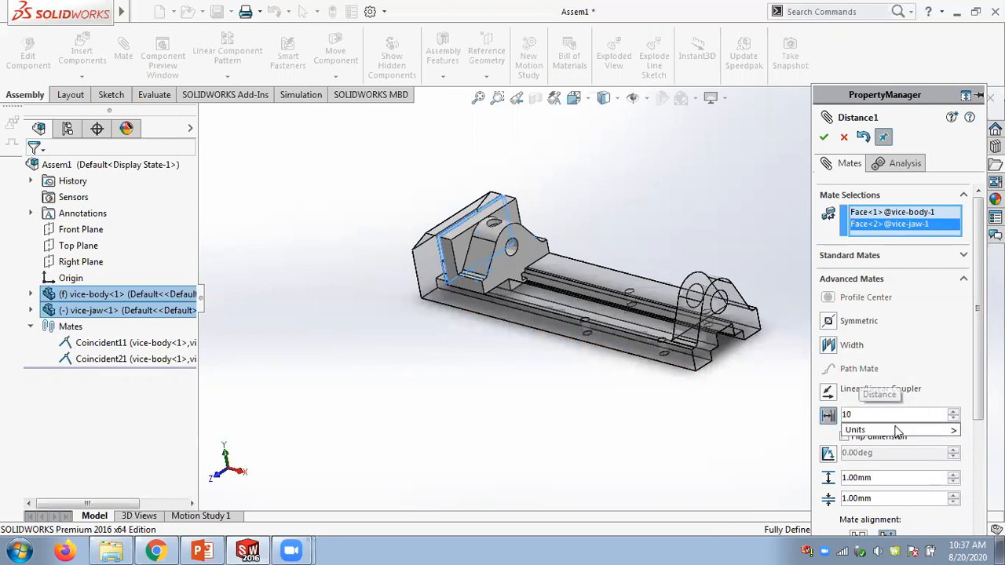
key(Return)
scroll(500, 261, down, 5)
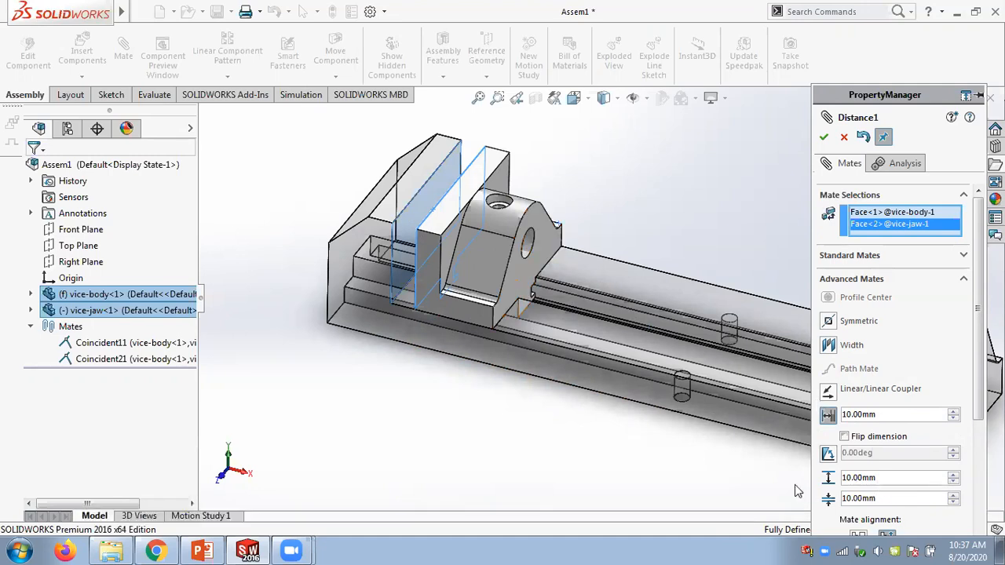
text(0)
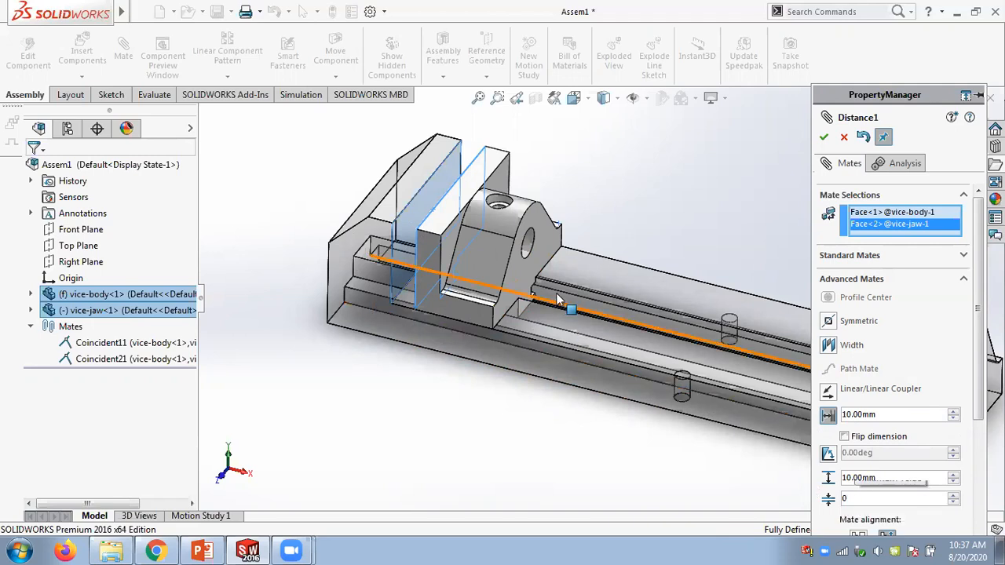
- Set the maximum limit to 50 mm and confirm the limit distance mate
scroll(537, 293, down, 3)
scroll(747, 291, up, 3)
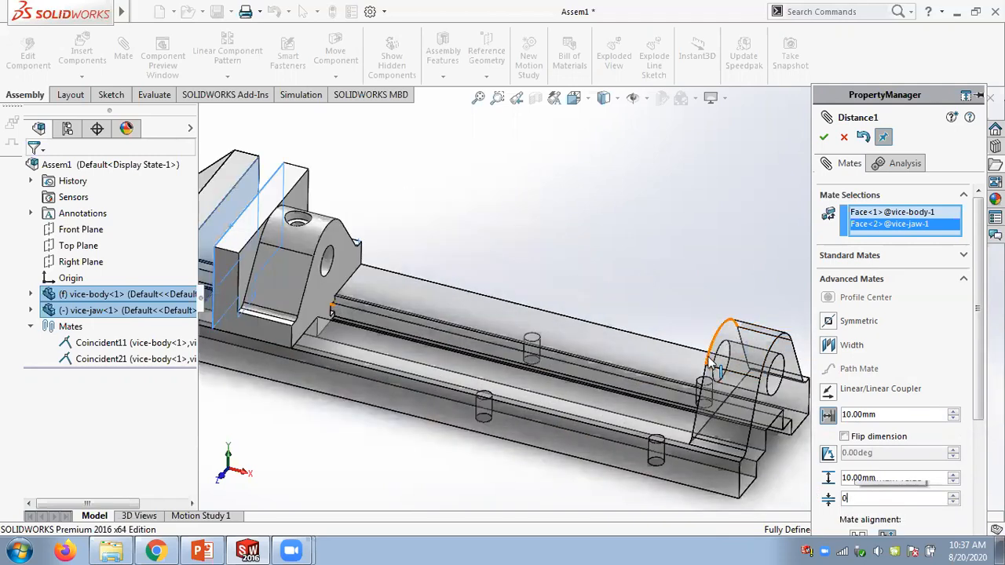
scroll(487, 297, down, 1)
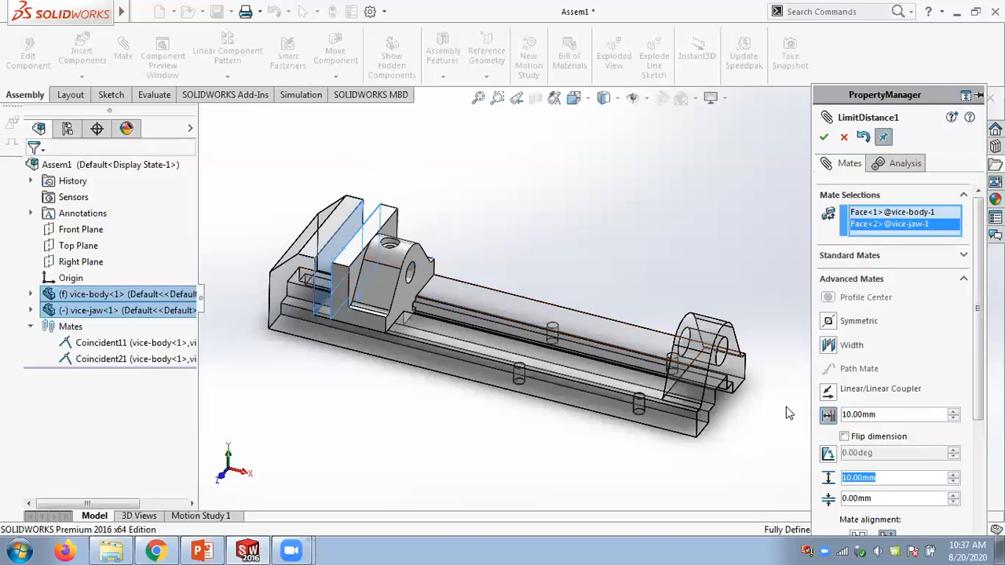
text(50)
click(824, 139)
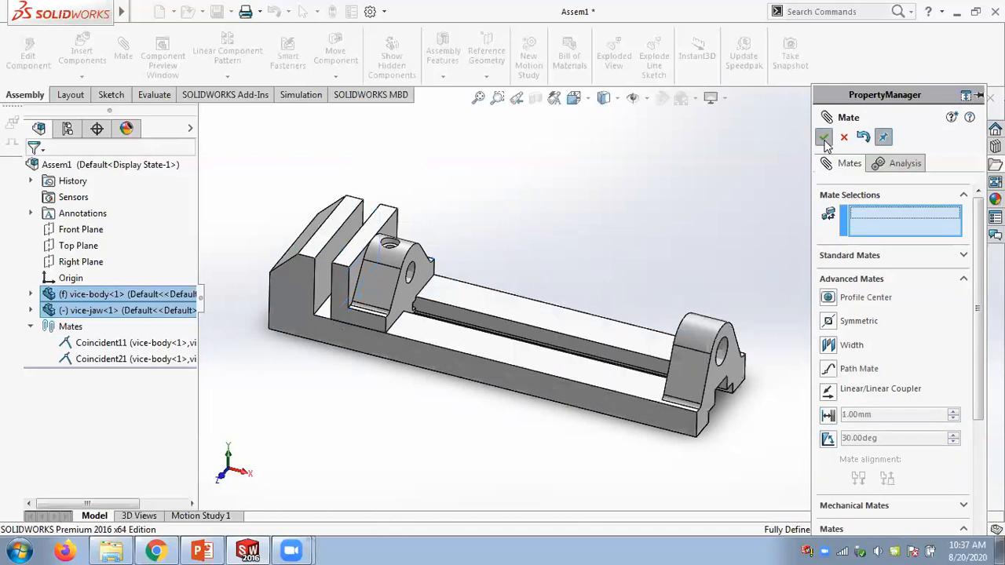
- Close the mate dialog and drag the moving jaw along the slot to test its limited travel
key(Escape)
drag(365, 316, 510, 329)
scroll(344, 295, down, 3)
key(Escape)
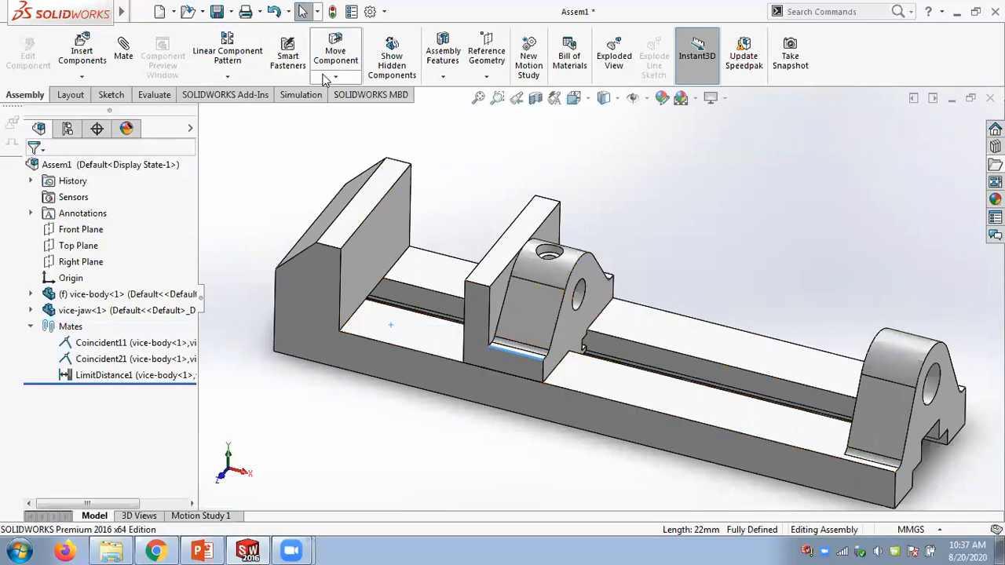
- Measure the distance between the fixed jaw's inner edge and the moving jaw's facing edge
click(152, 94)
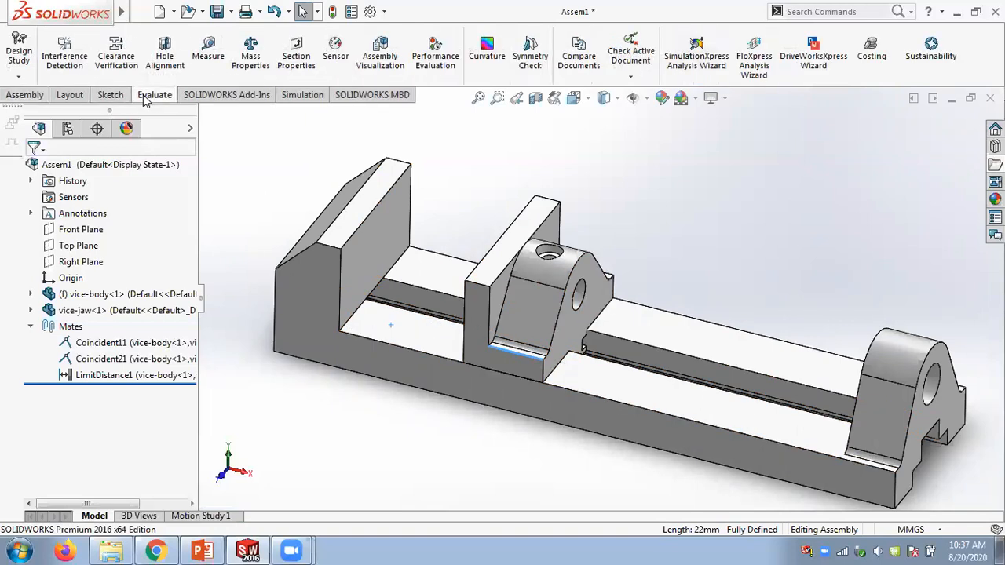
click(208, 48)
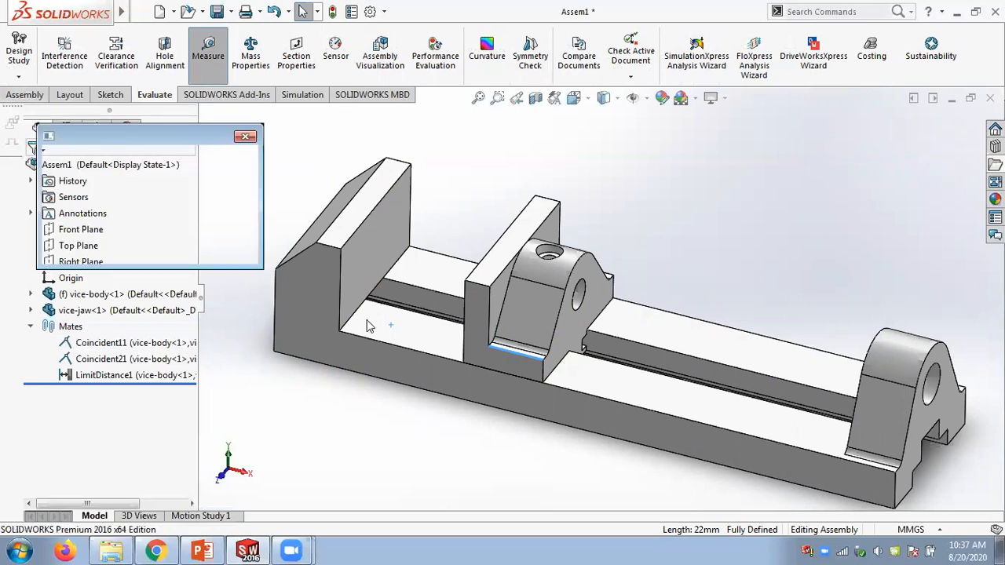
click(340, 316)
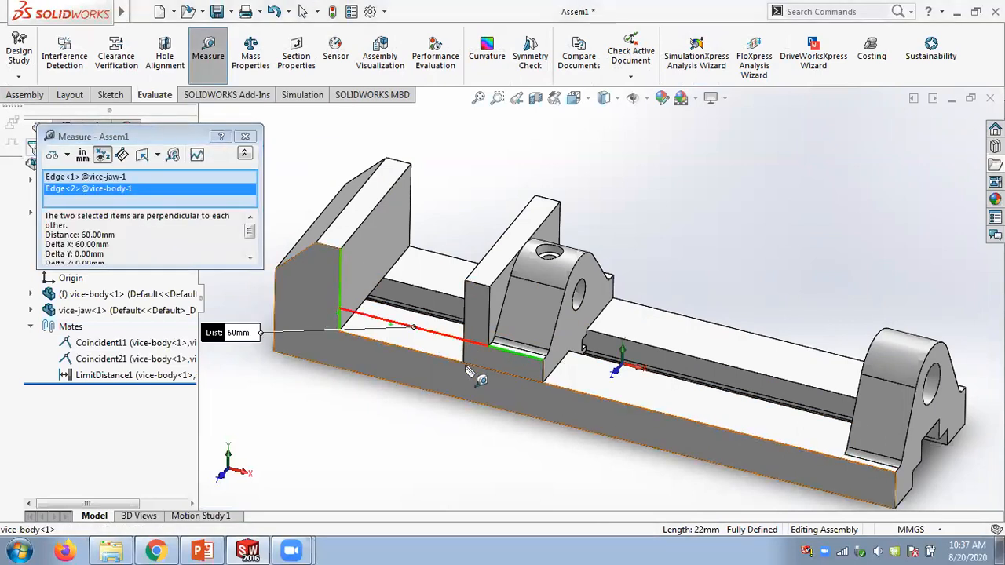
click(465, 357)
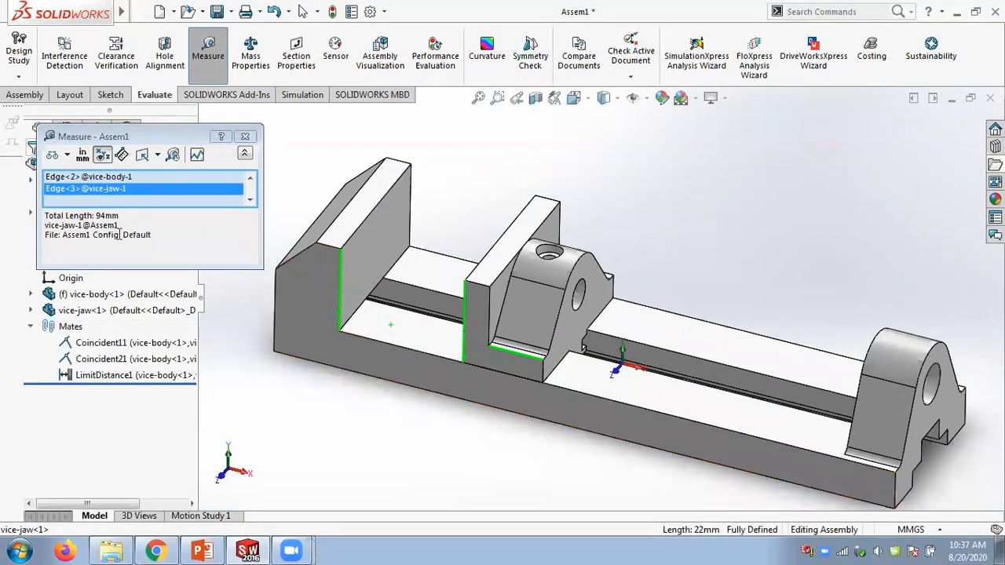
right_click(165, 186)
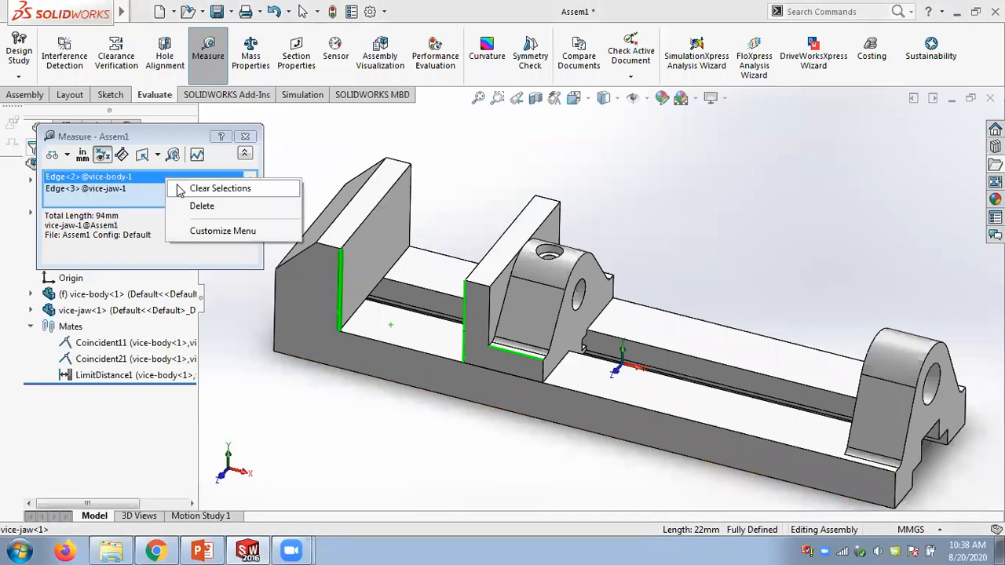
click(179, 188)
- Measure the distance between the fixed jaw's inner face and the moving jaw's facing face
click(398, 237)
middle_drag(398, 237, 527, 274)
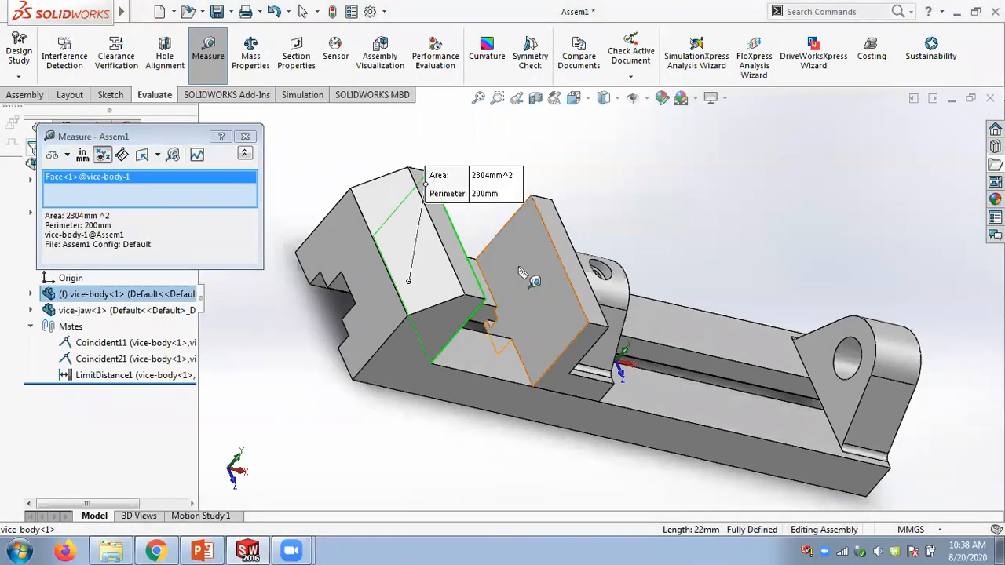
click(516, 320)
middle_drag(507, 391, 356, 391)
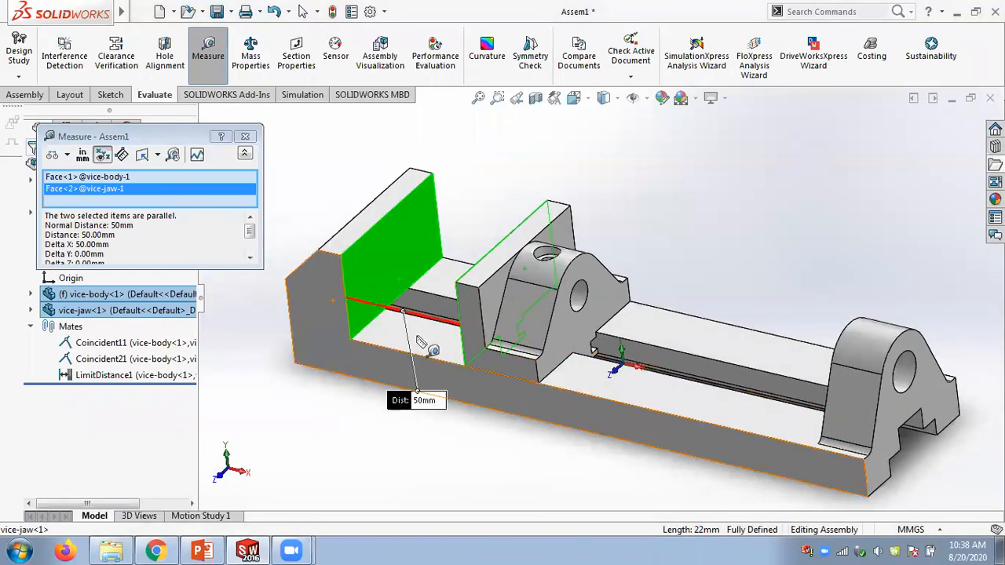
right_click(114, 180)
click(147, 189)
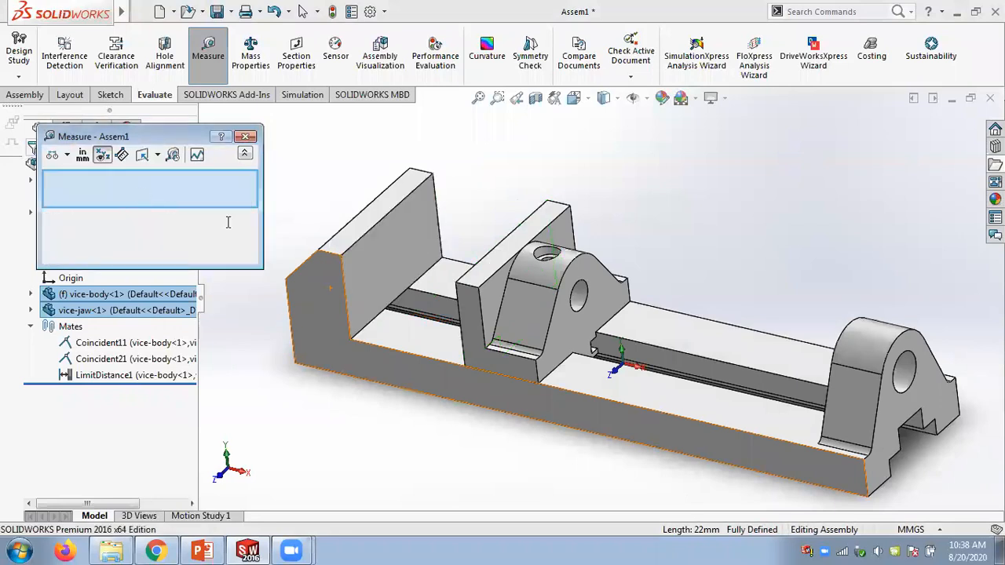
- Measure the distance from the fixed jaw's inner face to the end support's inner face, and the moving jaw's base edge length
click(385, 284)
middle_drag(404, 259, 498, 298)
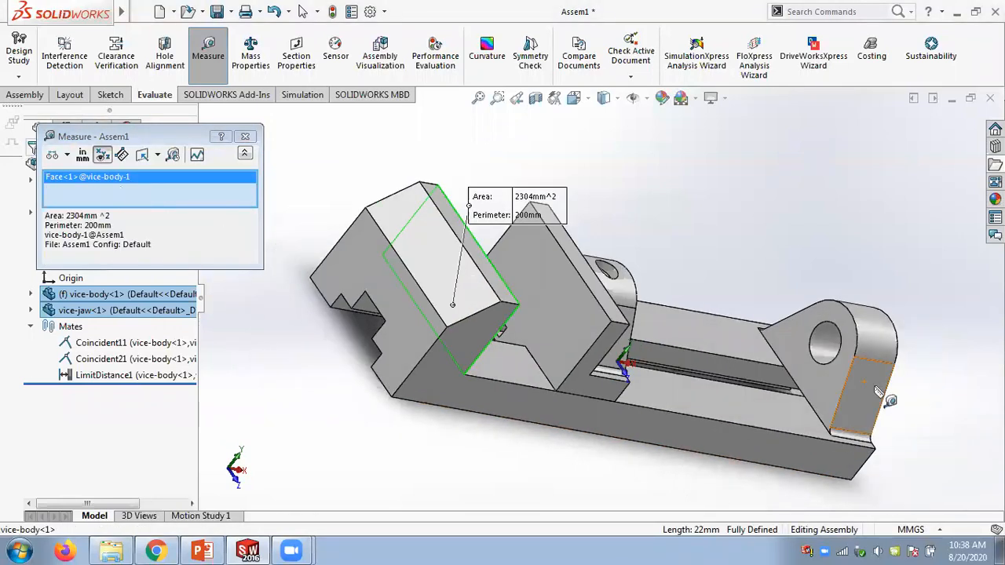
click(825, 388)
middle_drag(712, 230, 640, 198)
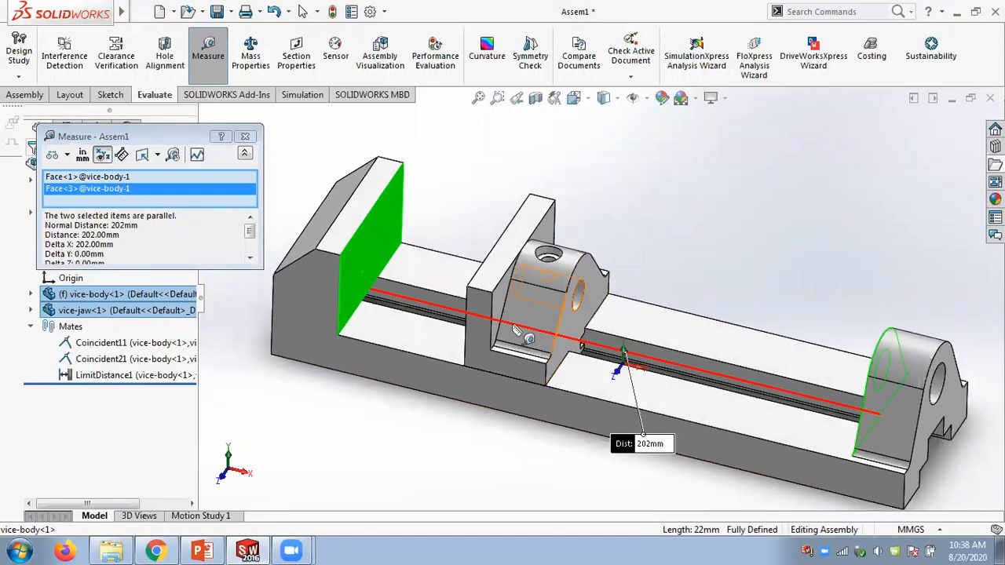
click(496, 378)
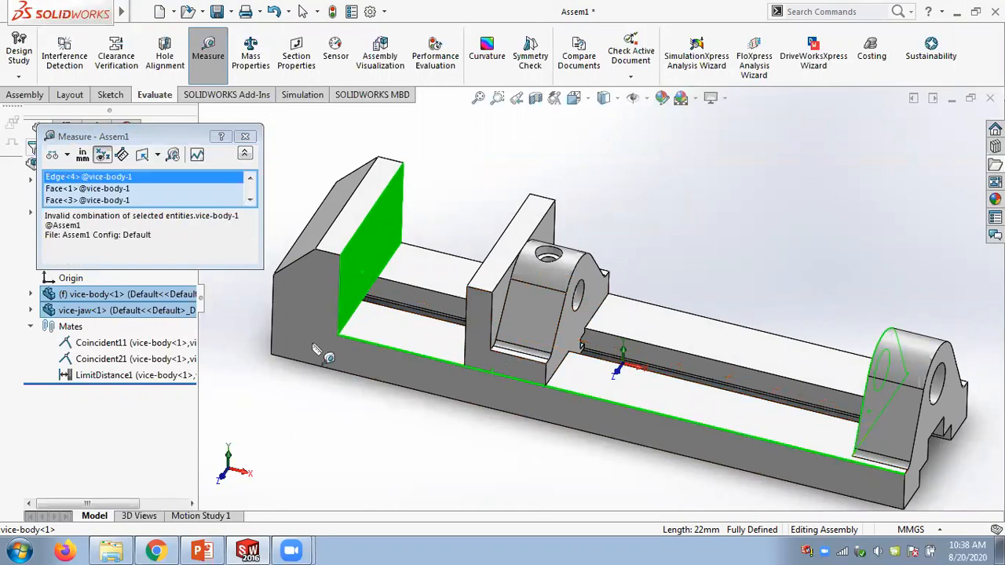
right_click(166, 206)
click(189, 209)
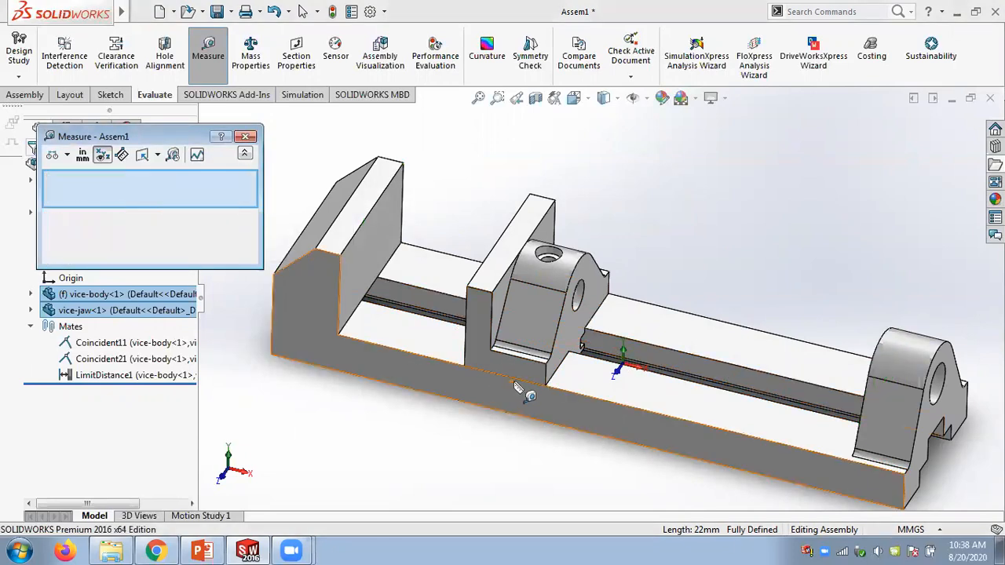
click(518, 381)
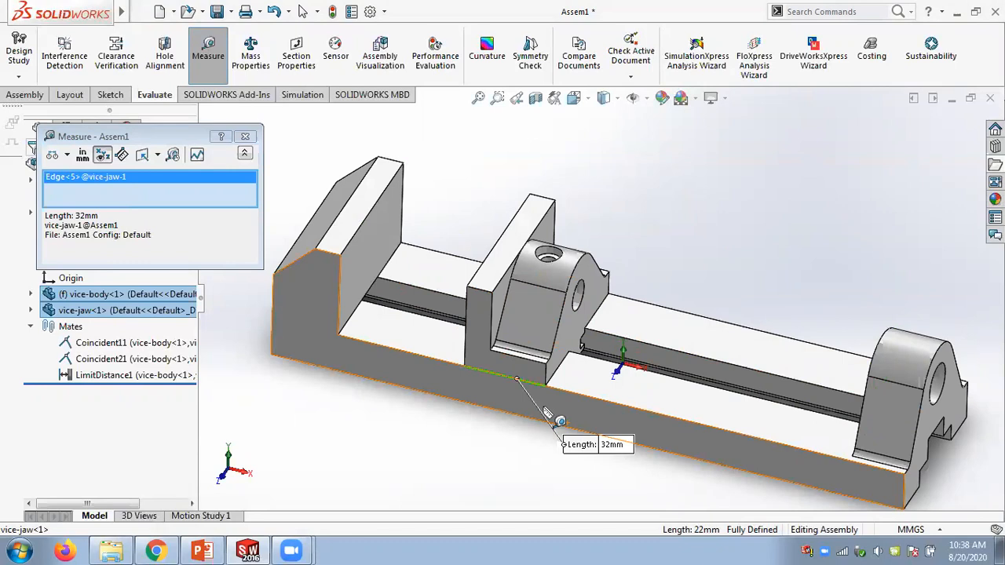
click(245, 136)
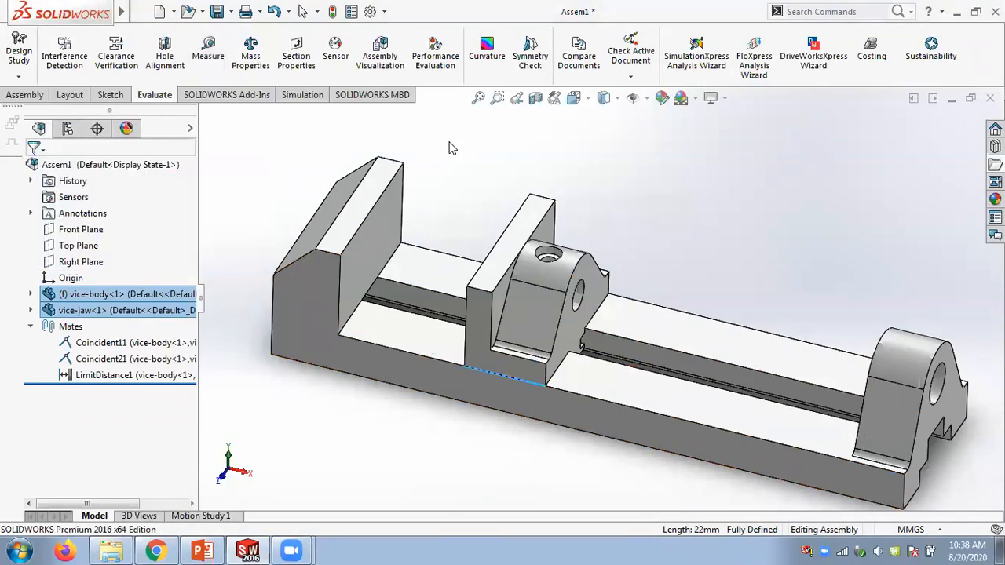
- Edit LimitDistance1 and set its maximum limit to 170 mm
right_click(90, 375)
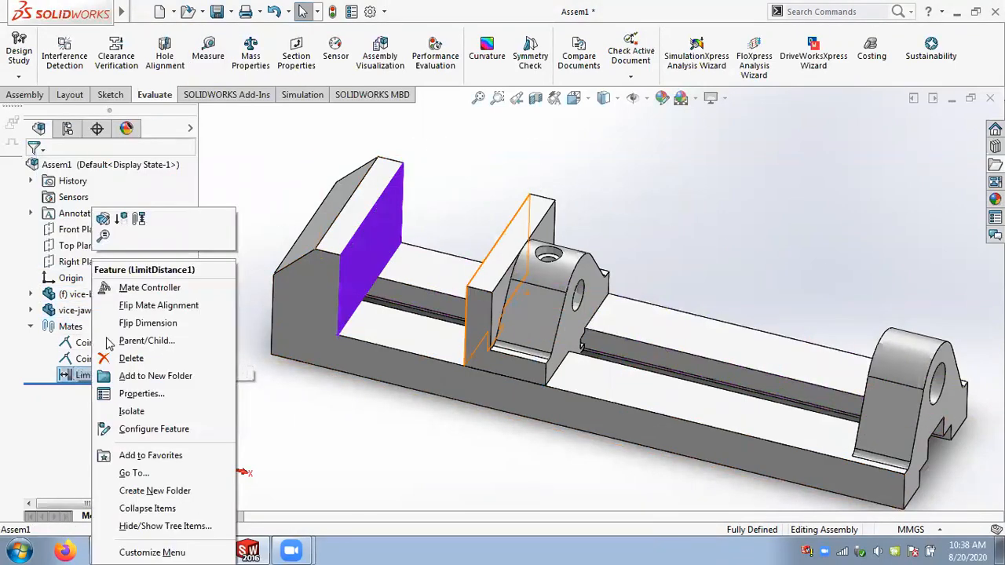
click(103, 221)
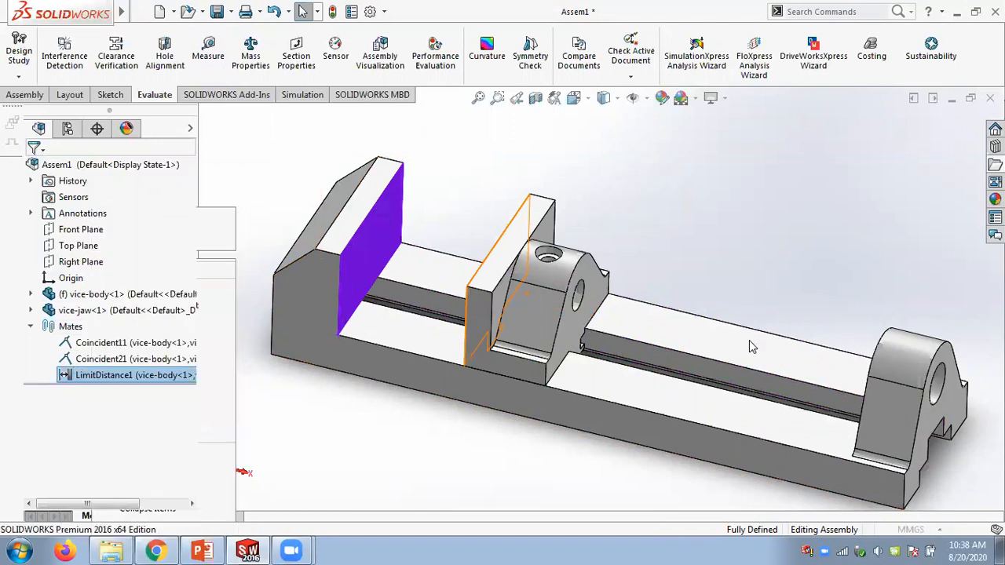
double_click(896, 481)
text(170)
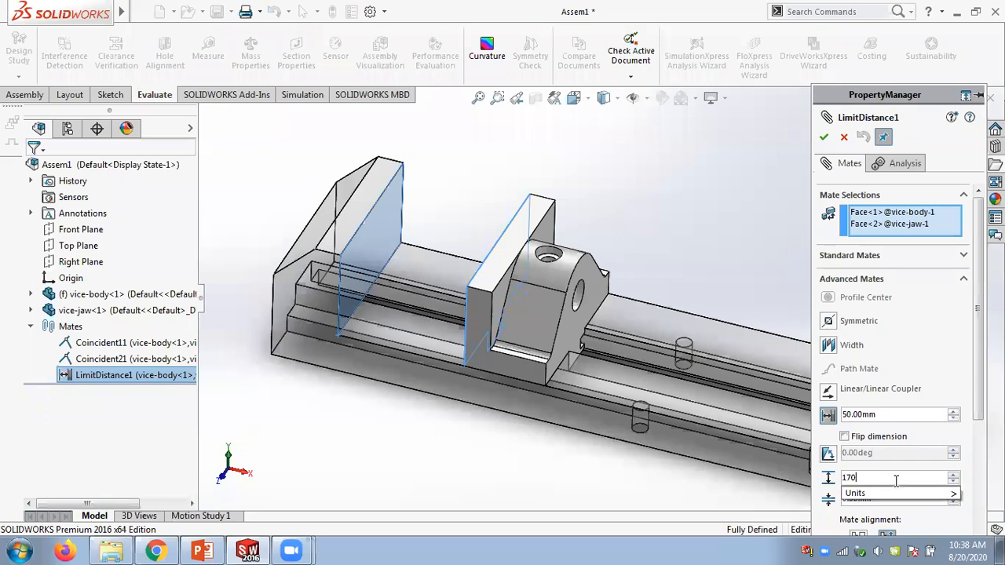
click(894, 496)
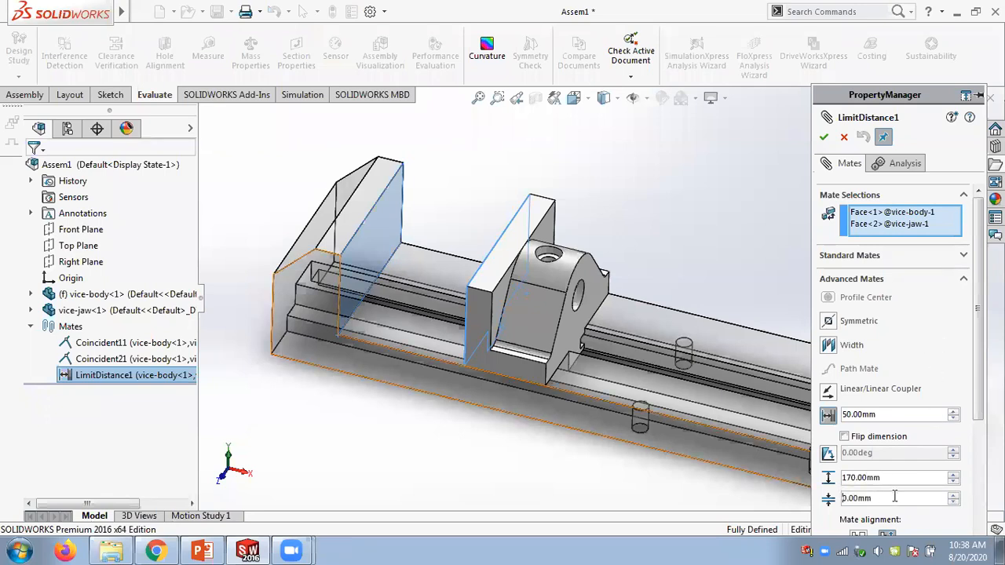
click(824, 137)
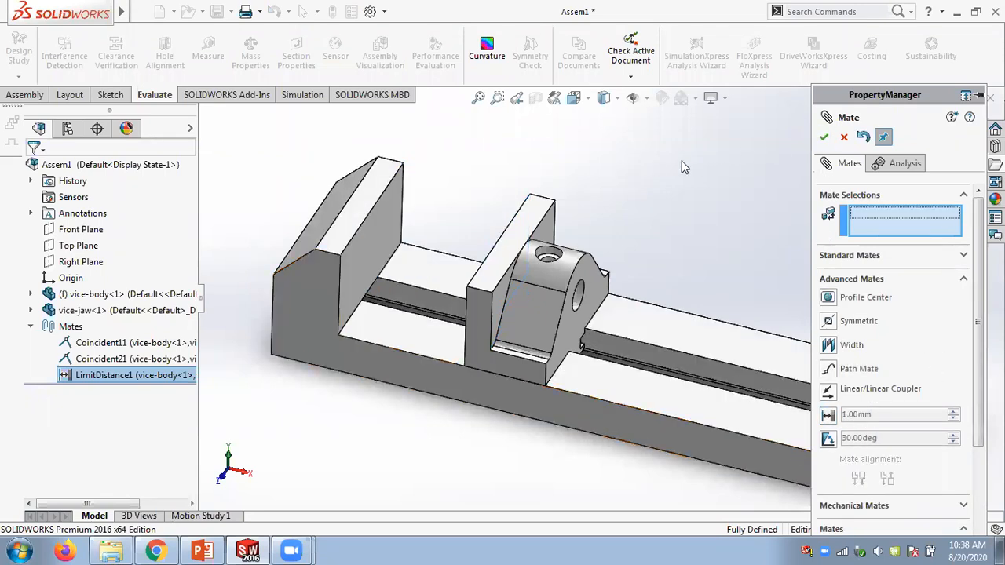
- Close the mate dialog and drag the moving jaw to the far end of the slot to test its travel
click(824, 137)
click(481, 344)
drag(325, 306, 831, 351)
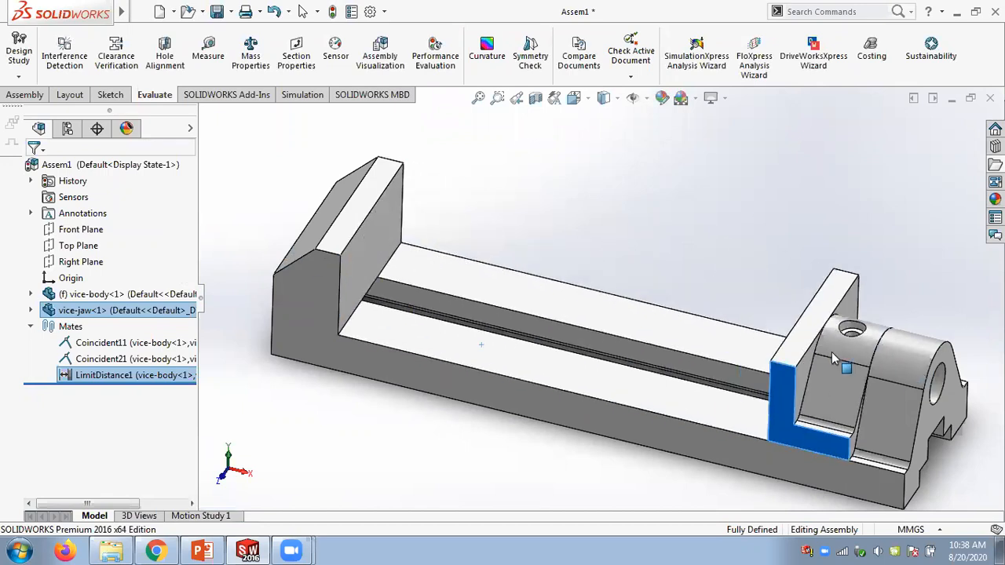
drag(668, 404, 547, 186)
click(545, 181)
scroll(542, 187, up, 1)
middle_drag(541, 187, 527, 182)
- Delete the LimitDistance1 mate
right_click(138, 375)
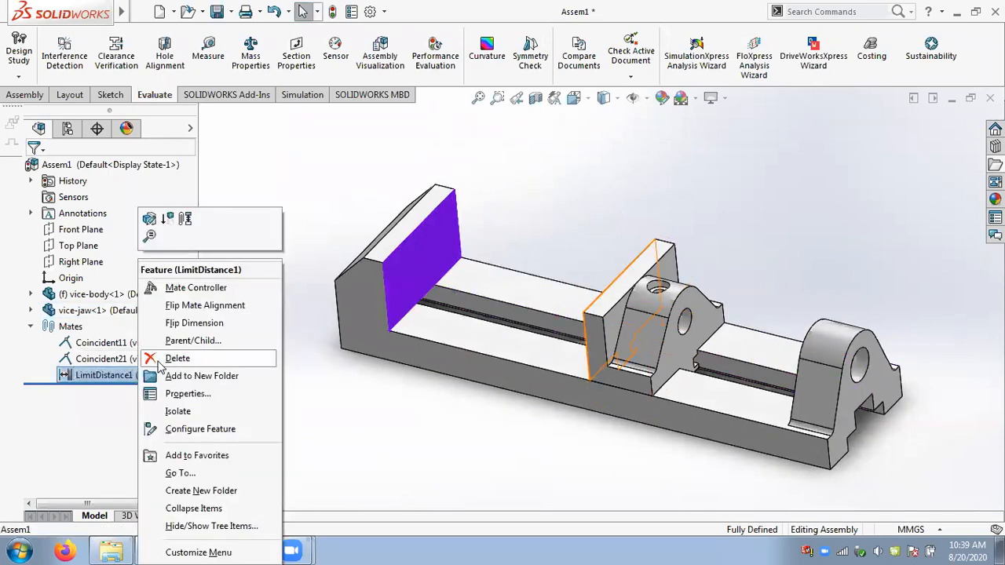
click(168, 358)
click(468, 203)
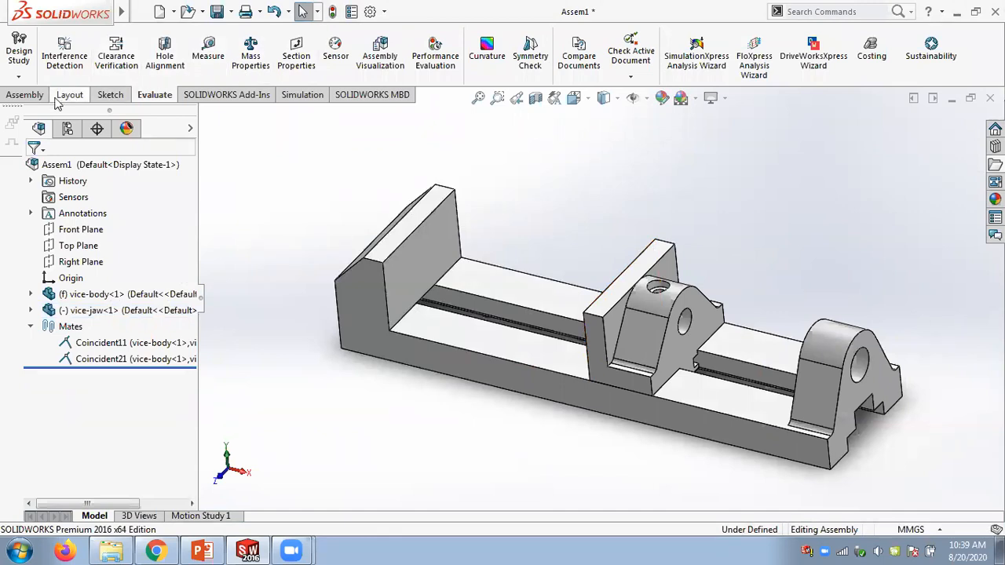
- Start a new advanced limit distance mate and select the fixed jaw's inner face and the moving jaw's facing face
click(25, 95)
click(126, 57)
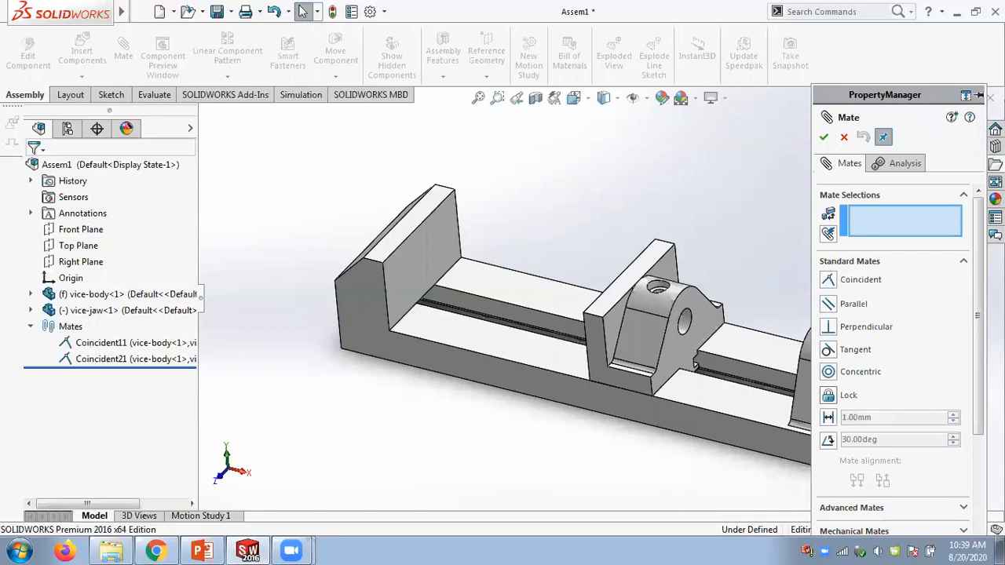
click(963, 261)
click(962, 279)
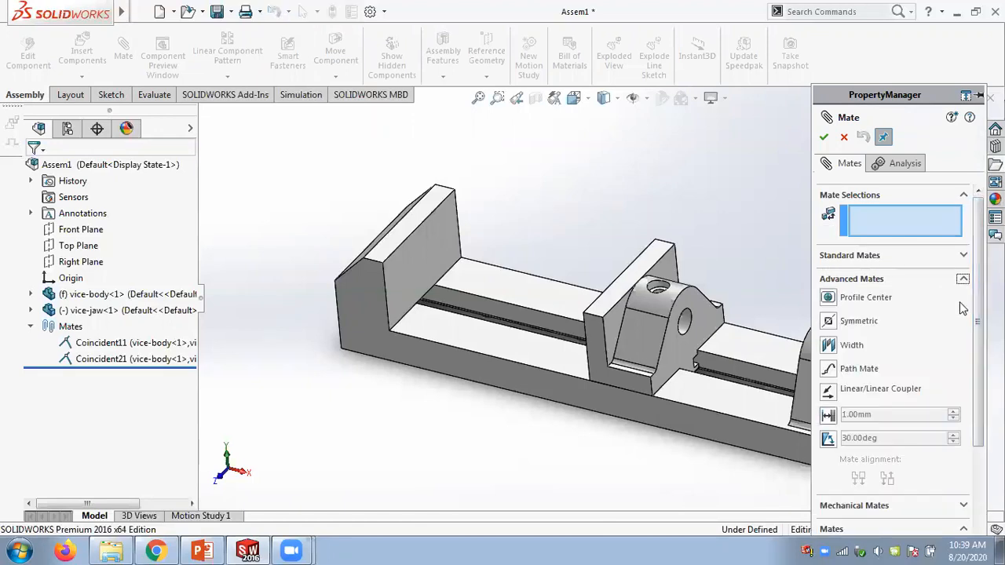
click(828, 415)
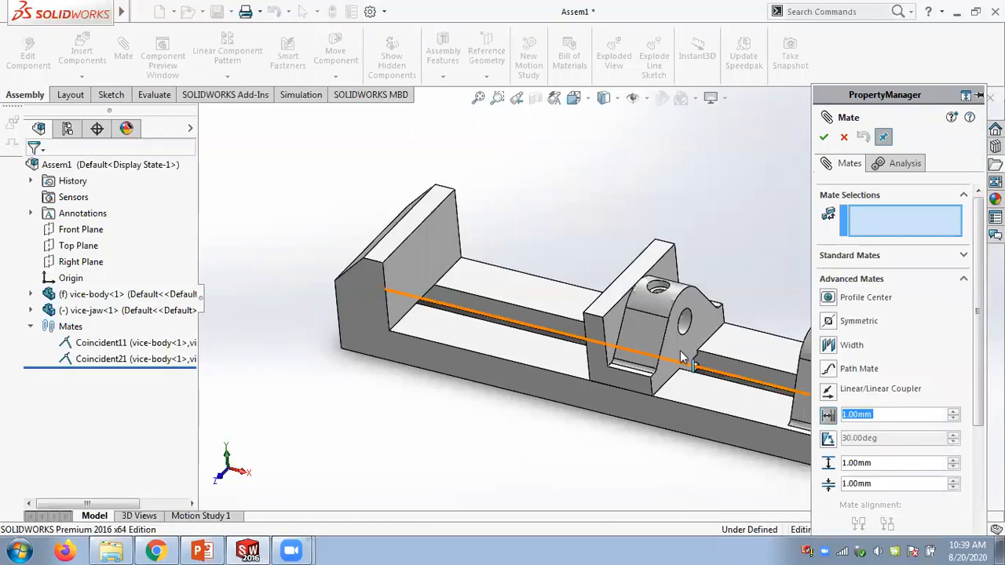
middle_drag(585, 174, 503, 203)
click(440, 216)
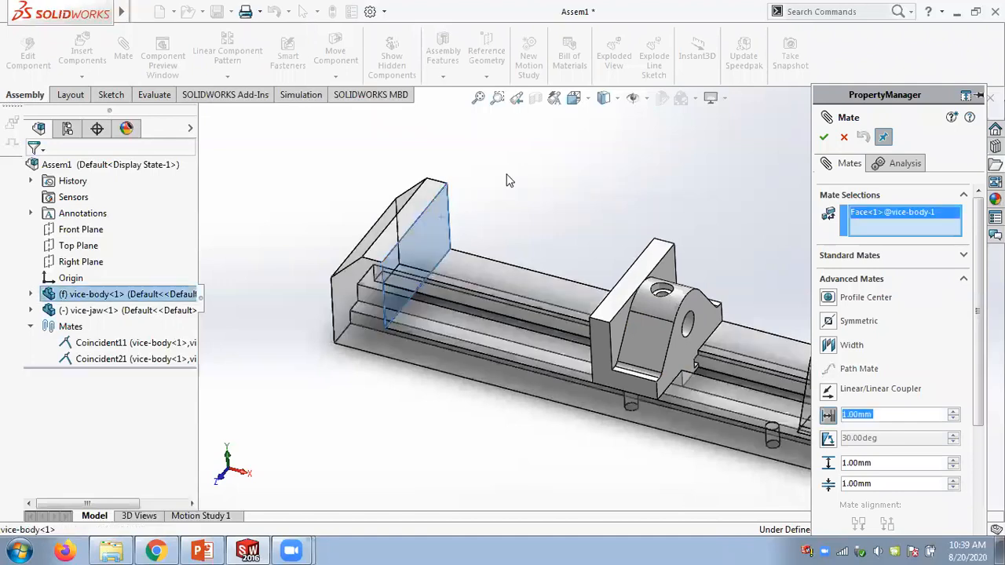
middle_drag(560, 186, 597, 266)
click(621, 298)
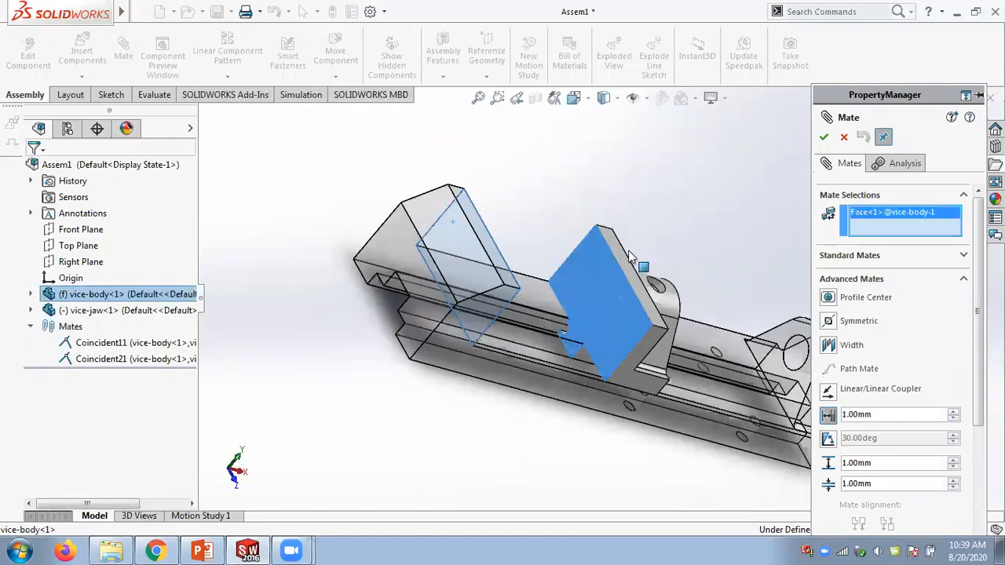
middle_drag(659, 240, 576, 185)
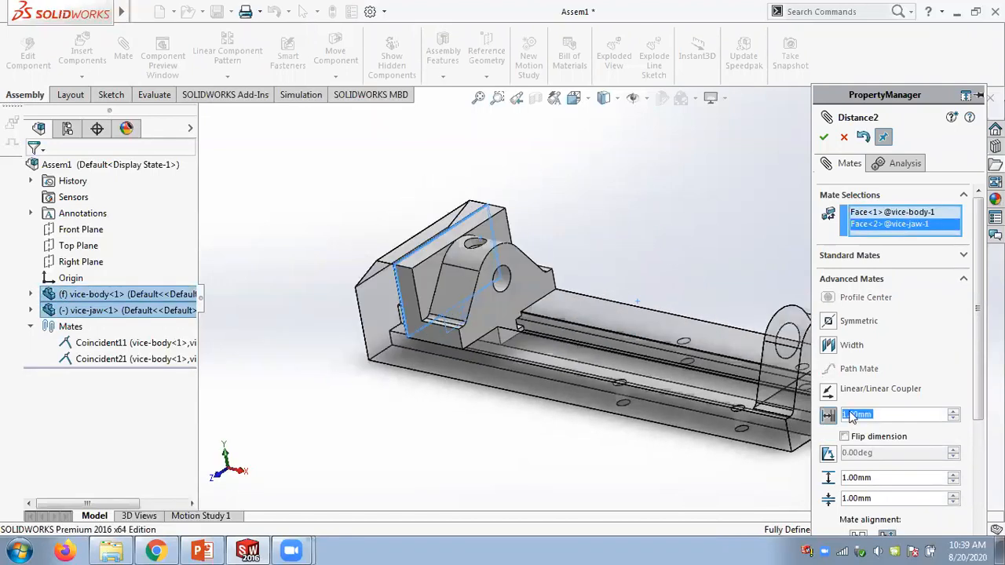
- Set the mate distance to 20 mm and the maximum limit to 170 mm
click(826, 418)
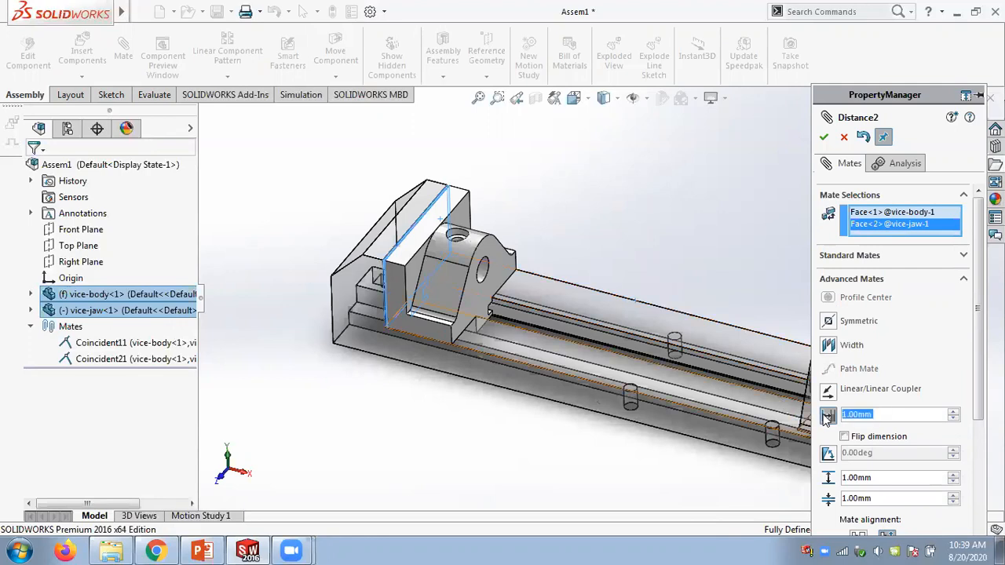
text(20)
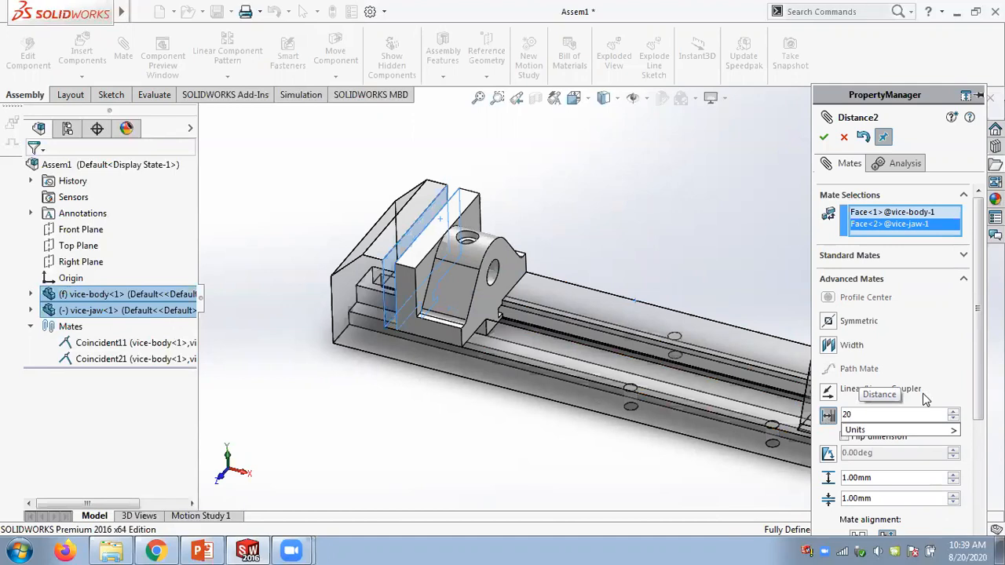
click(870, 482)
text(172)
key(BackSpace)
text(0)
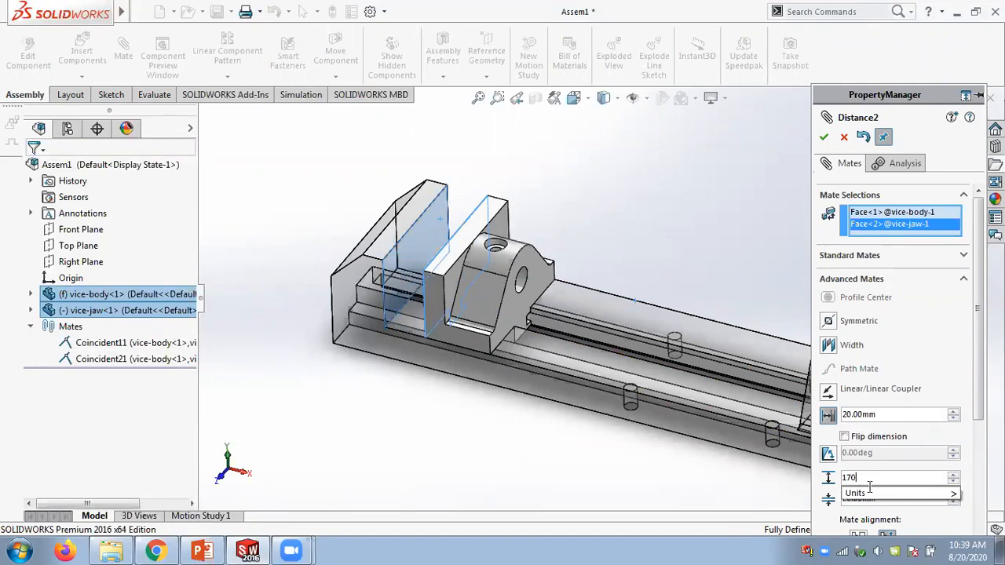
- Set the minimum limit to 10 mm and confirm the limit distance mate
click(892, 498)
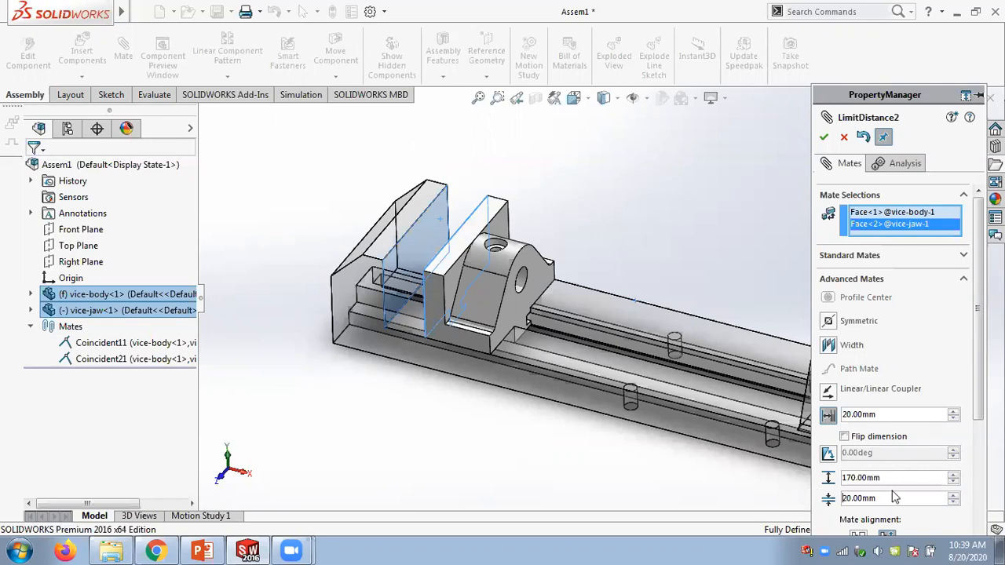
drag(892, 498, 835, 498)
text(10)
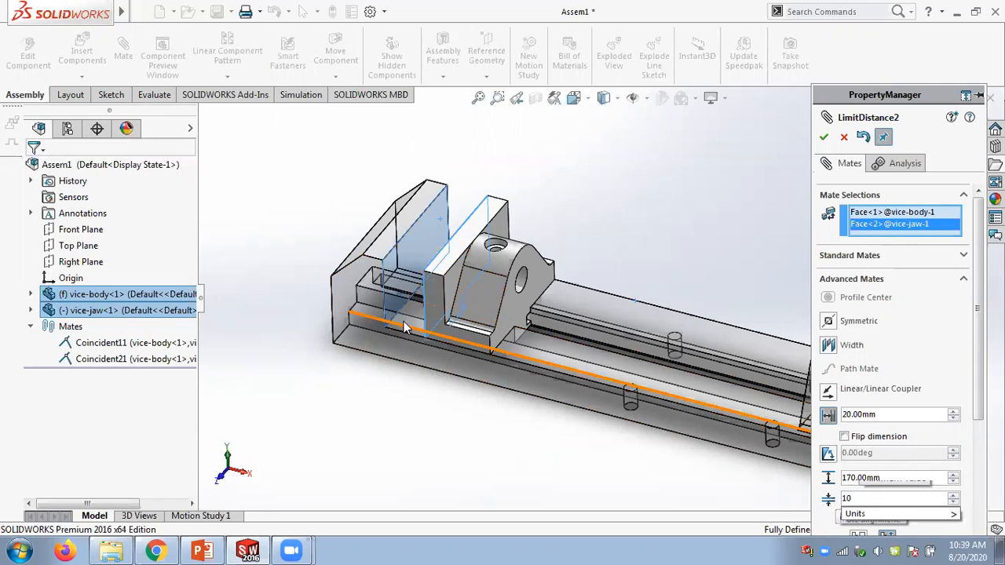
click(823, 138)
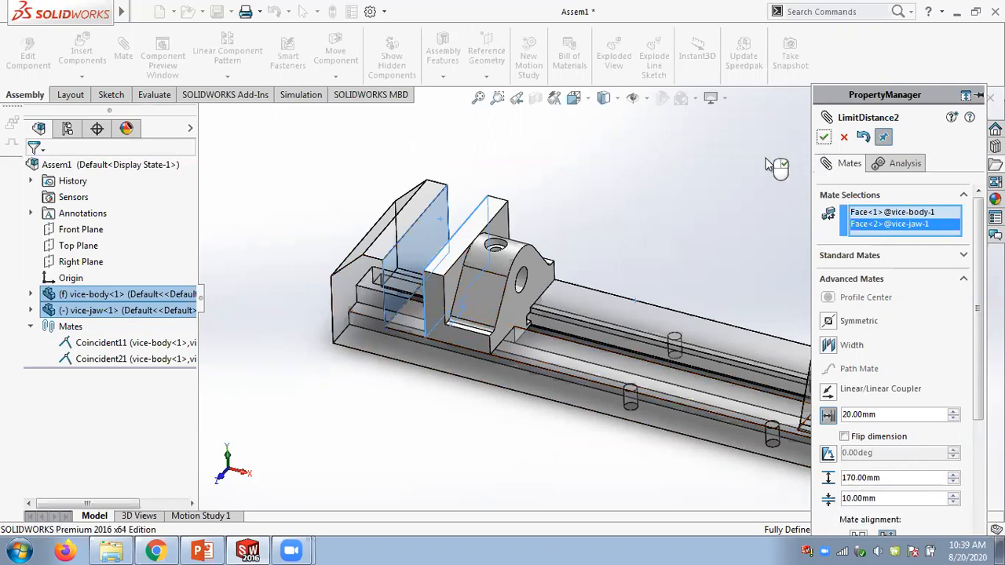
- Close the mate dialog and drag the moving jaw along the vice body to test its limited travel
click(824, 137)
click(823, 137)
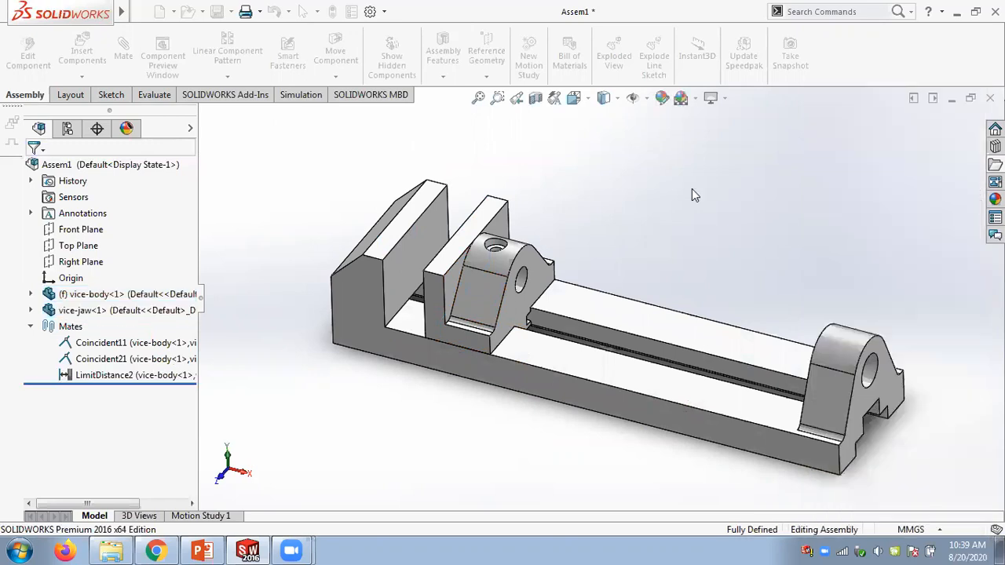
drag(434, 330, 634, 227)
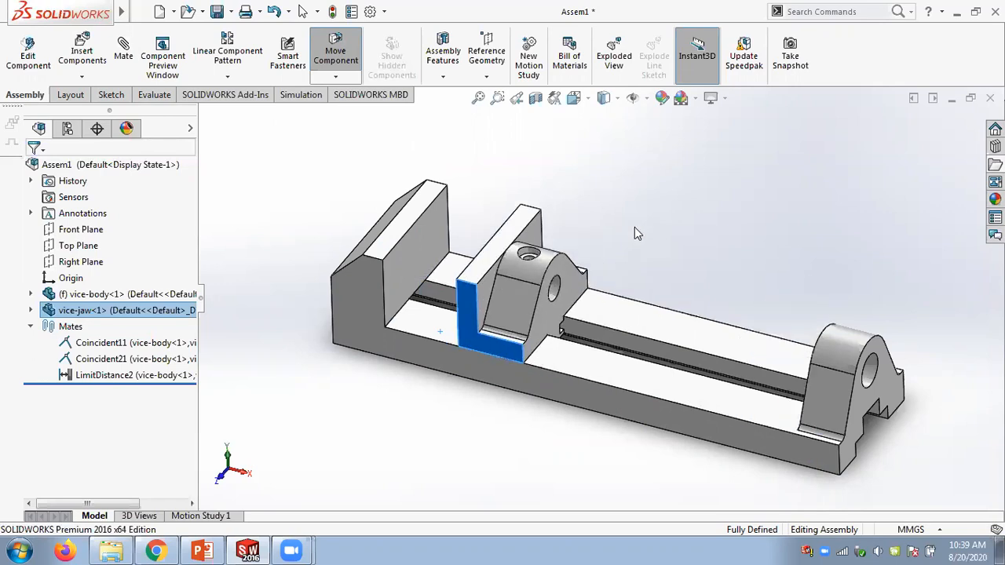
key(Escape)
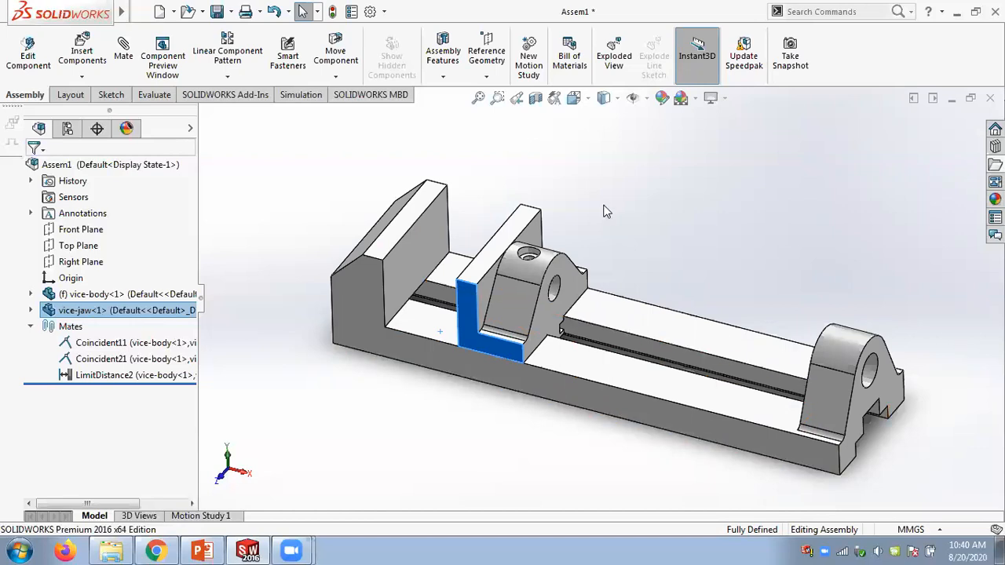
click(305, 463)
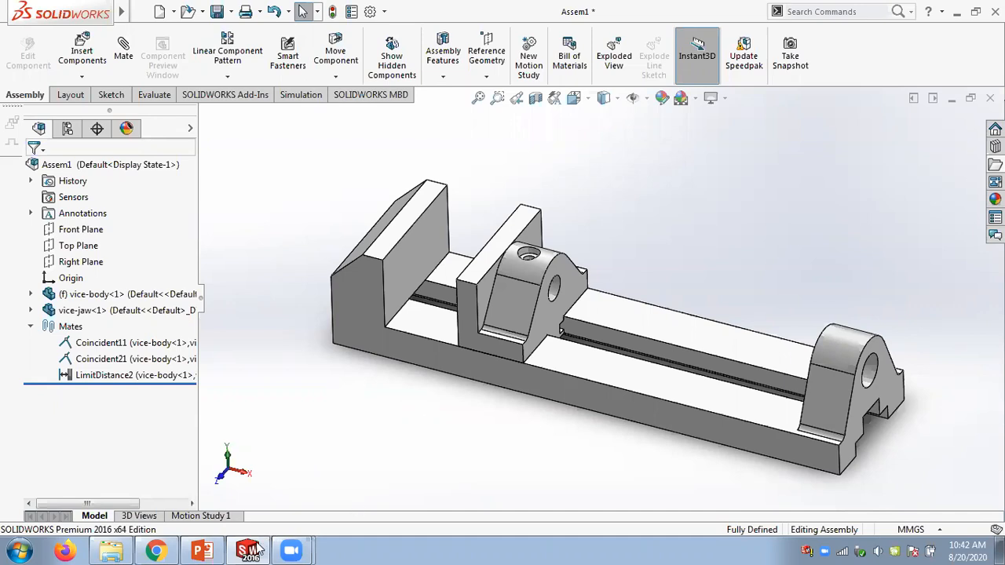
- Review the Applying the Angle Mate topic in the PowerPoint slides and return to SOLIDWORKS
click(203, 549)
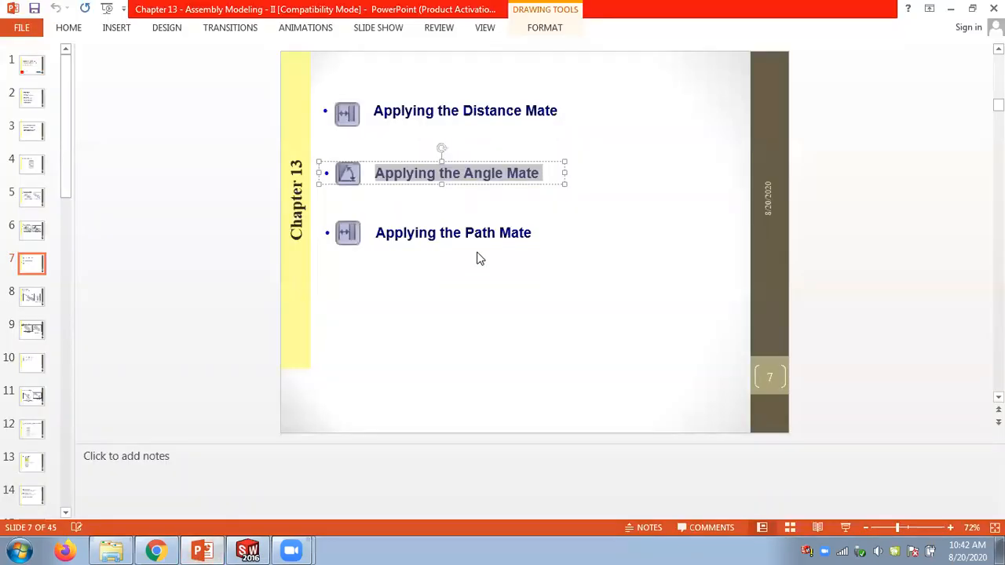
click(570, 265)
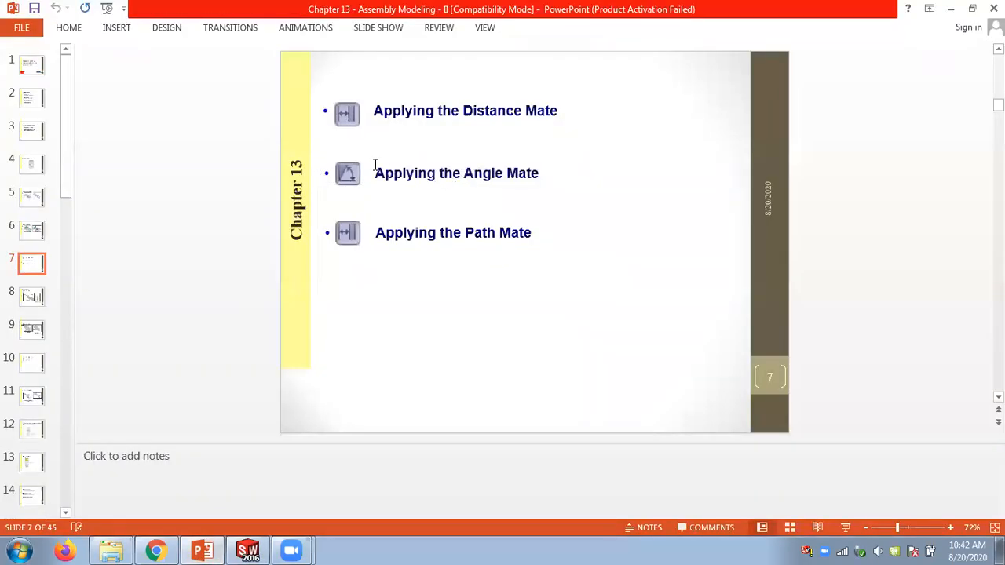
drag(378, 174, 543, 174)
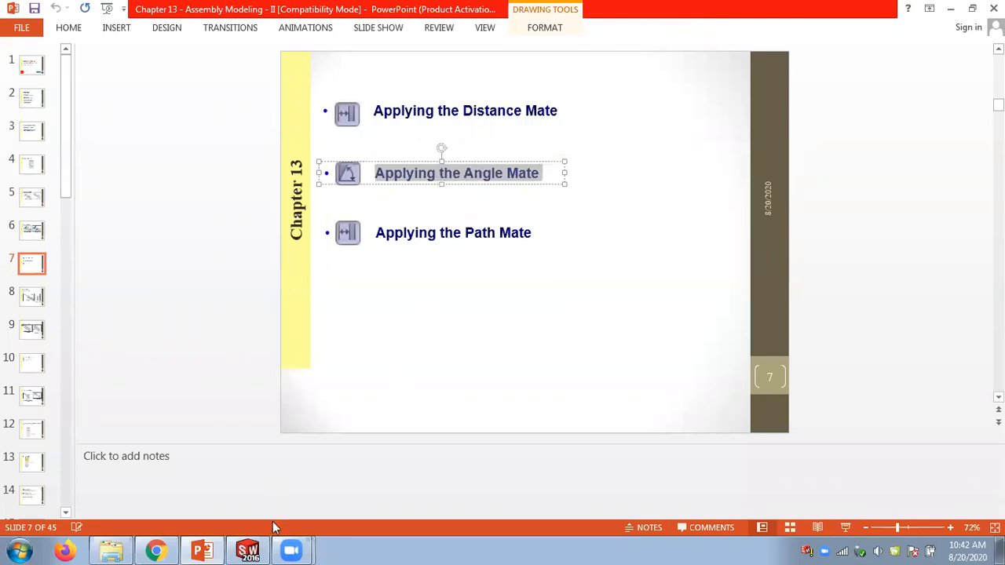
click(248, 550)
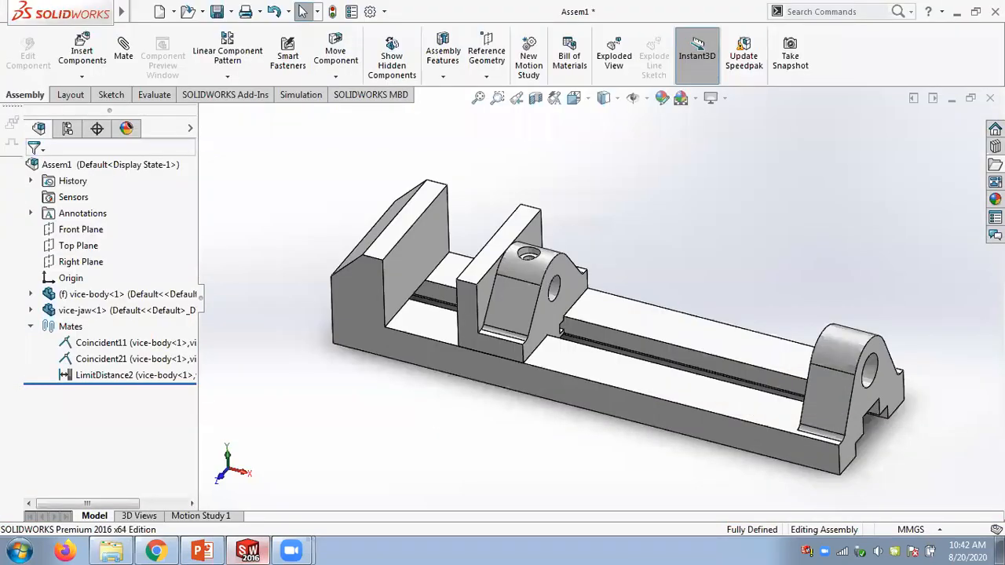
- Close the vice assembly without saving and start a new empty assembly document
click(990, 98)
click(299, 233)
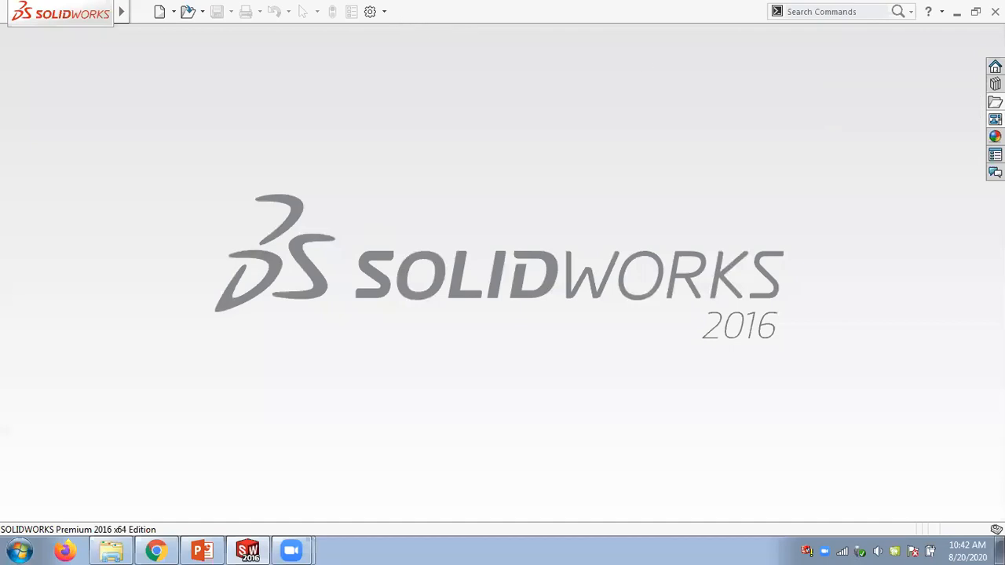
click(174, 12)
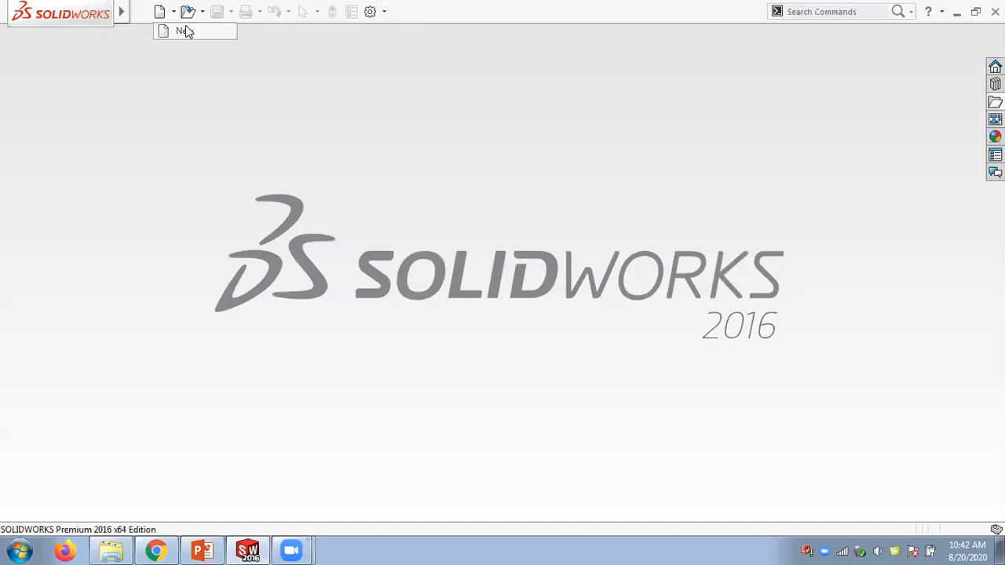
click(185, 28)
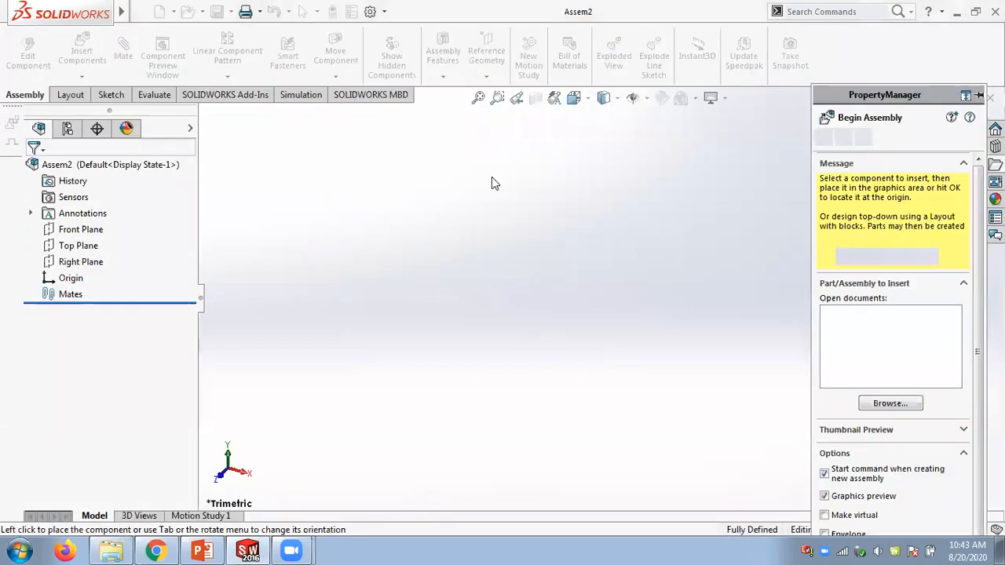
click(844, 137)
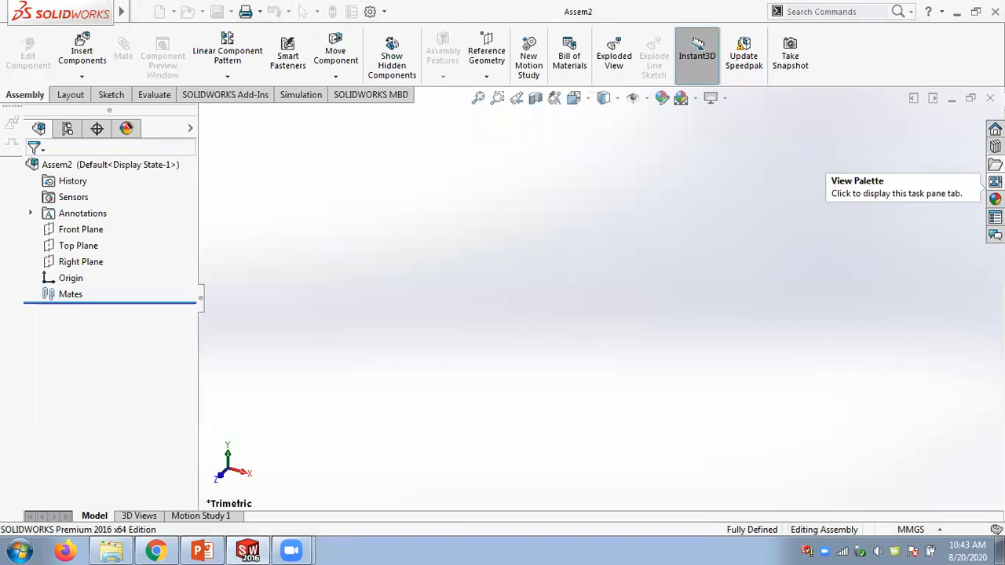
- Browse the file explorer to the Figure_12-20 to 12-24 folder and insert the base part into the assembly
click(994, 164)
click(889, 256)
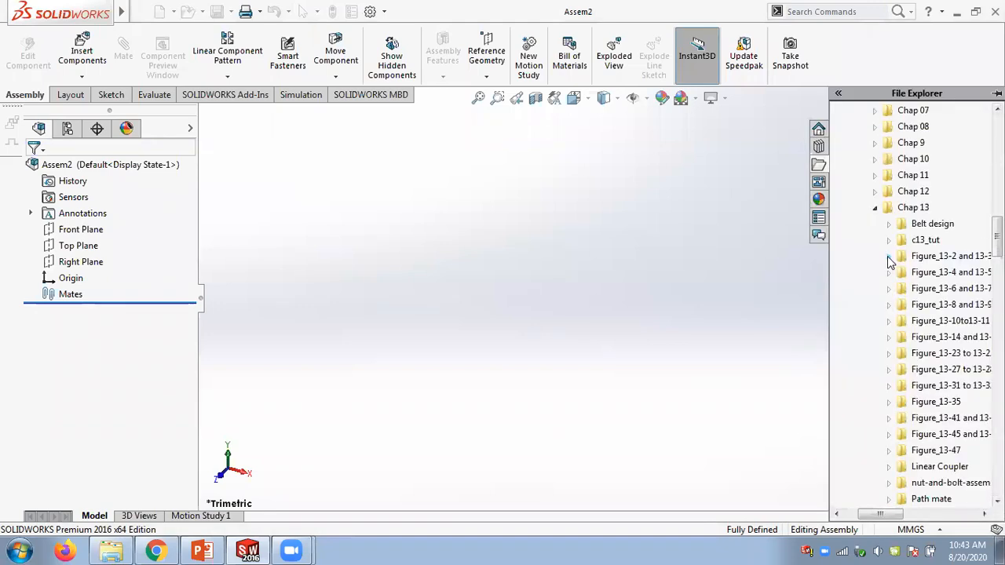
click(875, 208)
click(875, 192)
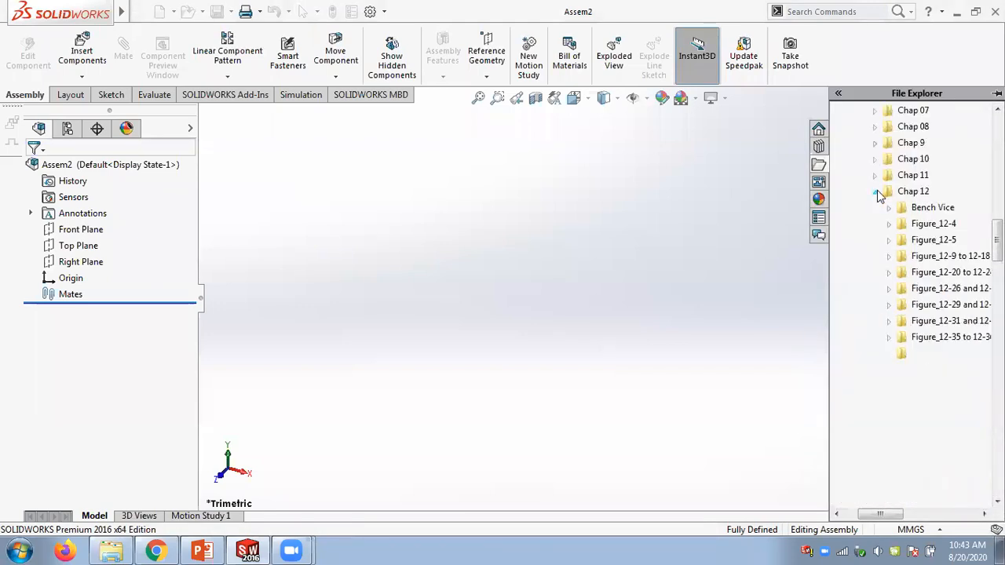
click(889, 241)
click(889, 240)
click(888, 257)
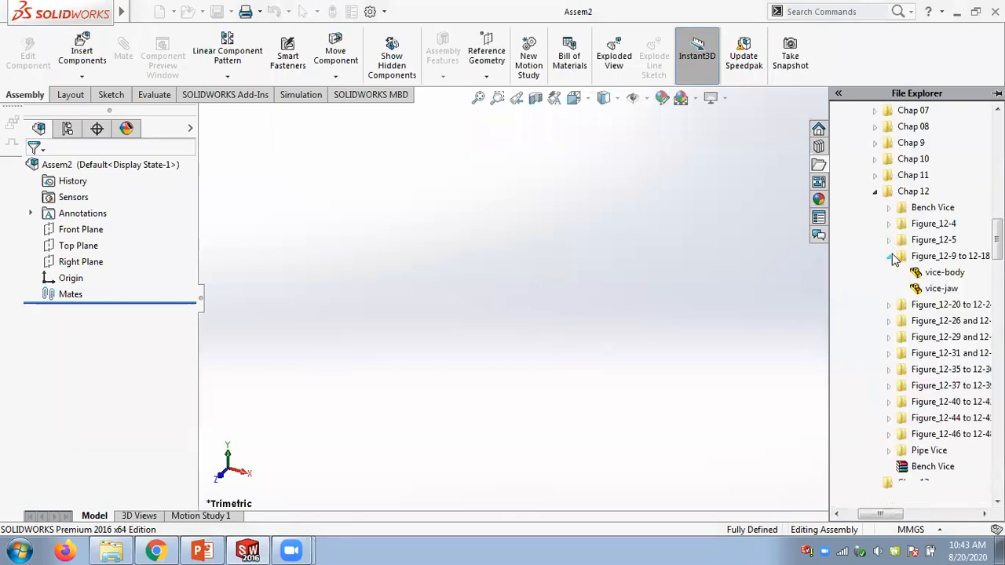
click(893, 258)
click(888, 273)
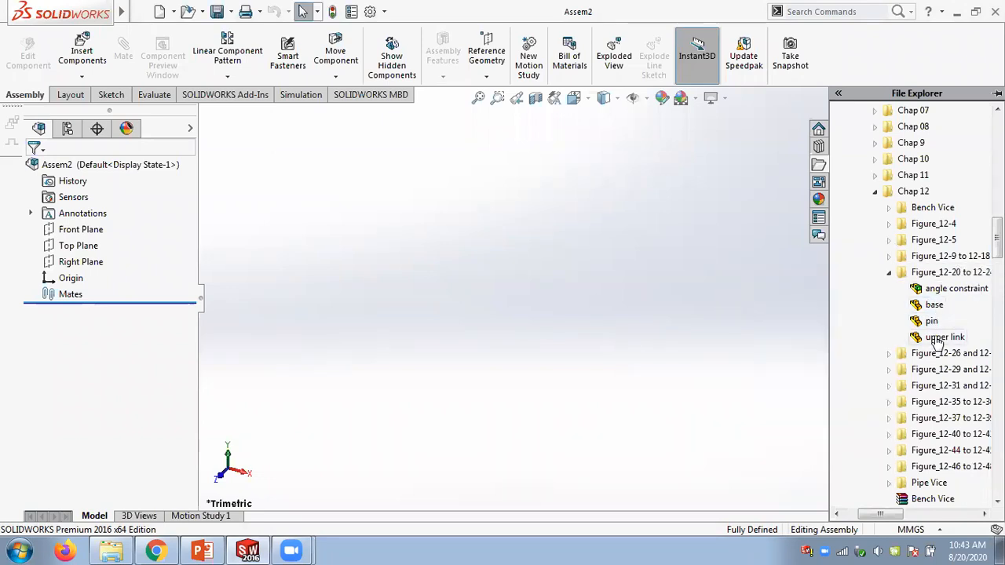
mouse_move(938, 344)
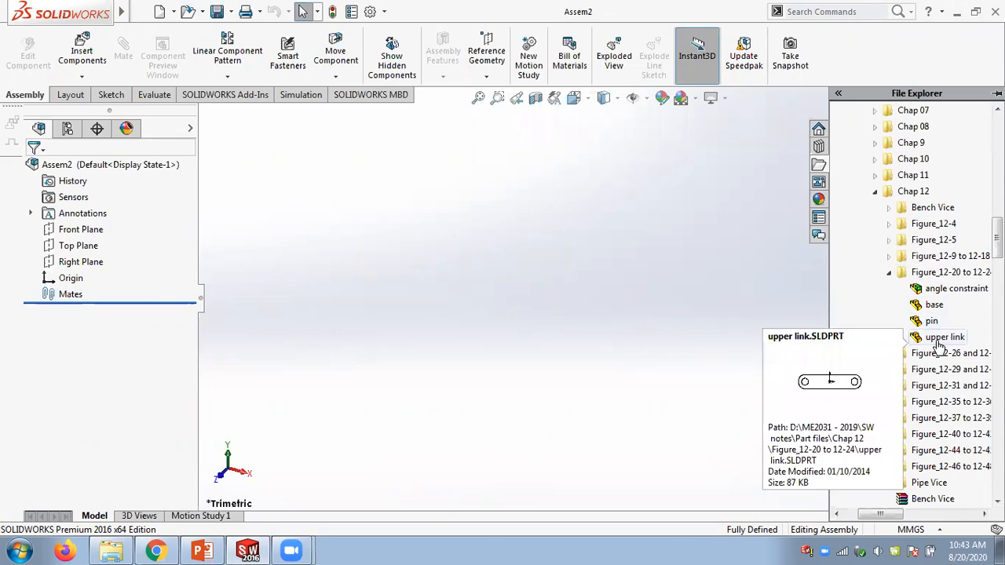
mouse_move(931, 308)
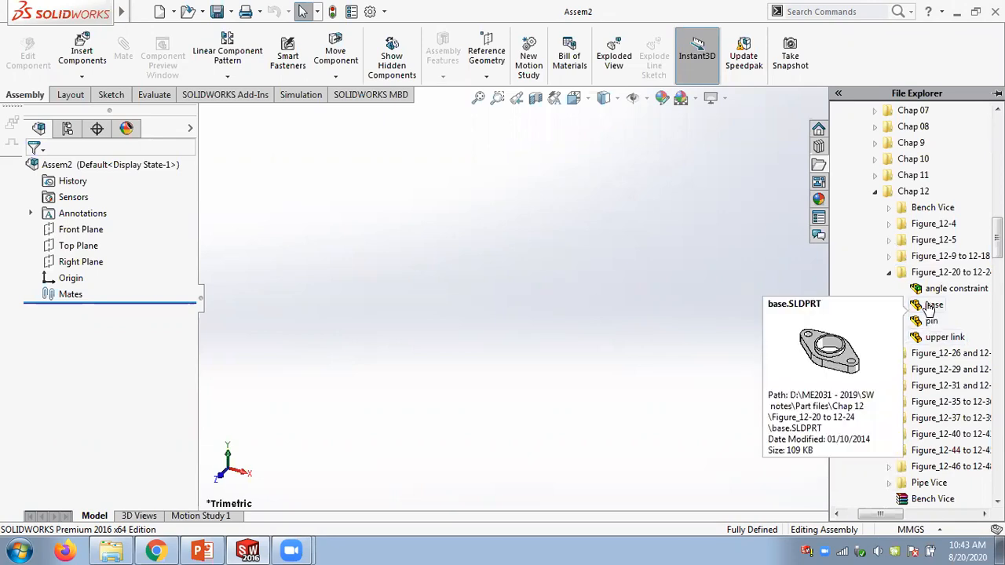
drag(931, 309, 491, 276)
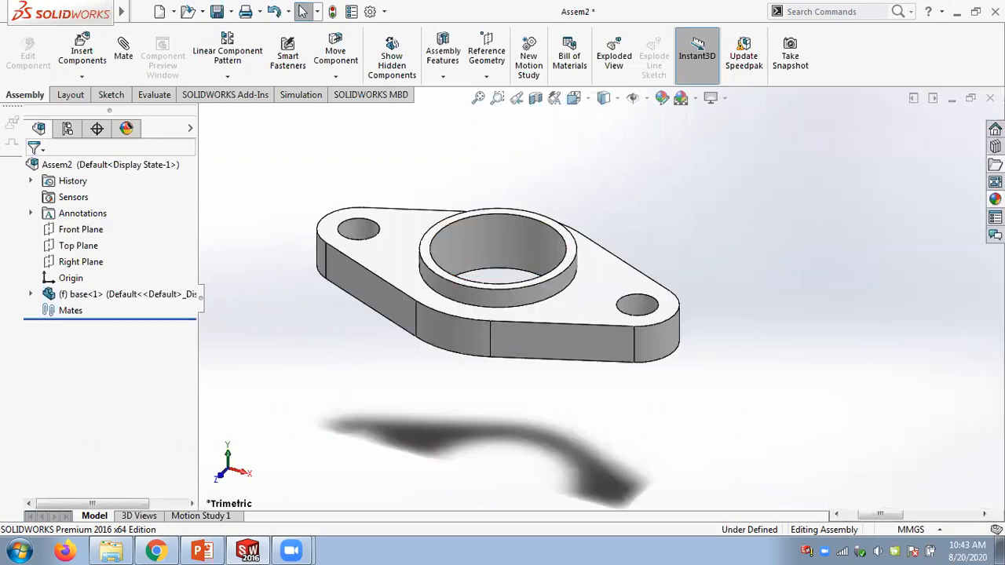
- Insert the pin and upper link parts from the same folder into the assembly
click(994, 165)
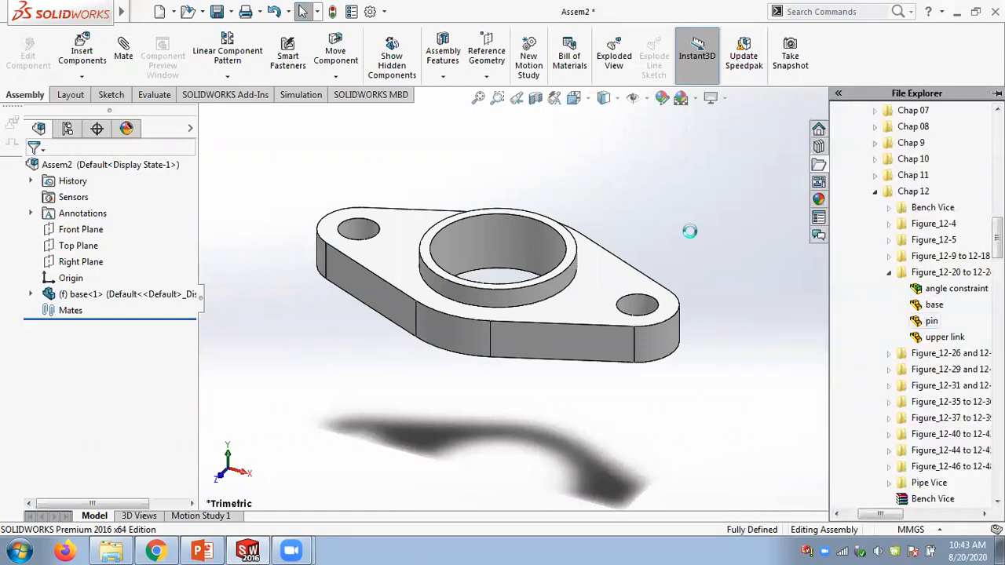
drag(929, 321, 723, 228)
click(994, 164)
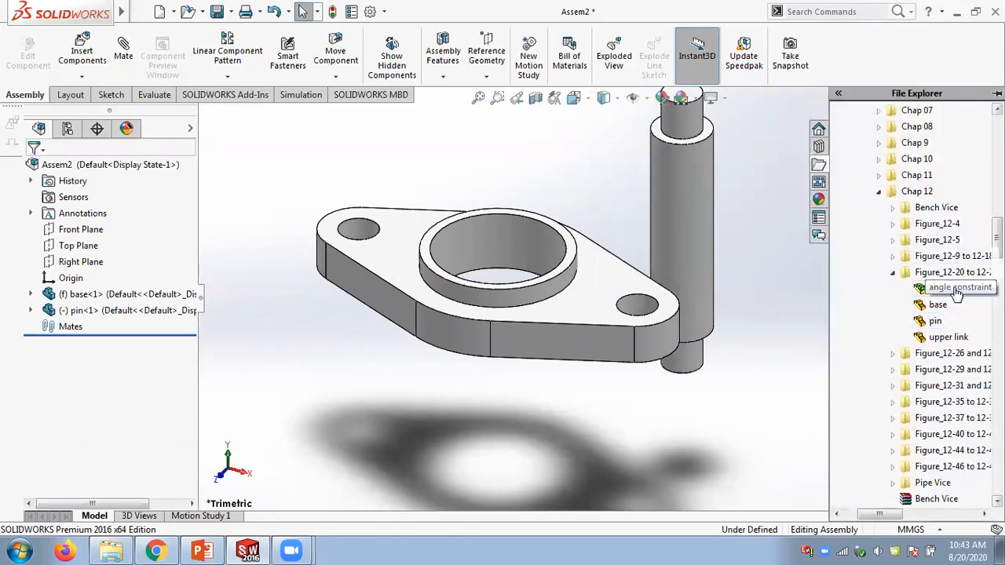
drag(940, 338, 768, 222)
scroll(584, 197, down, 2)
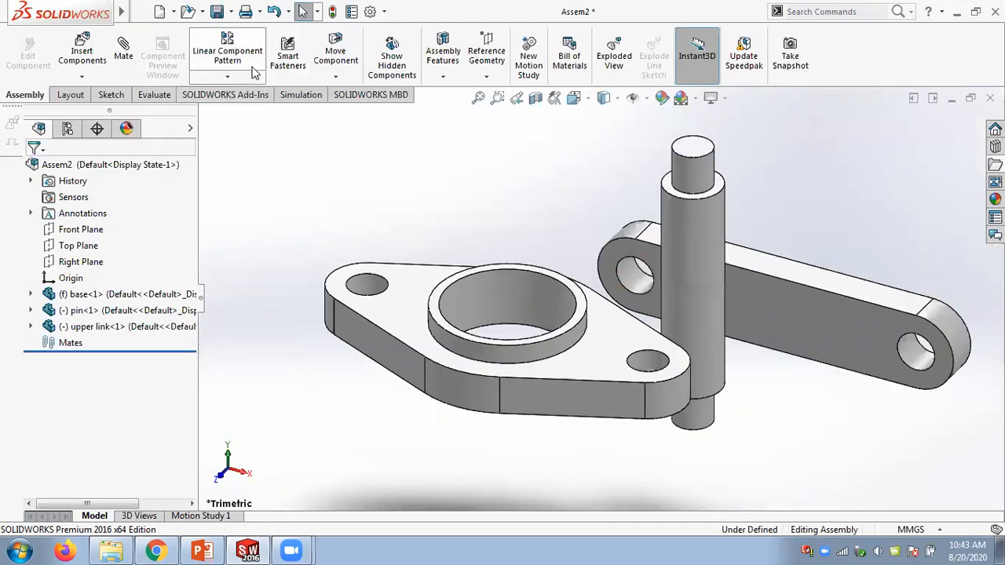
- Use SmartMates in Move Component to mate the pin's lower shaft concentric with the base's left hole
click(328, 77)
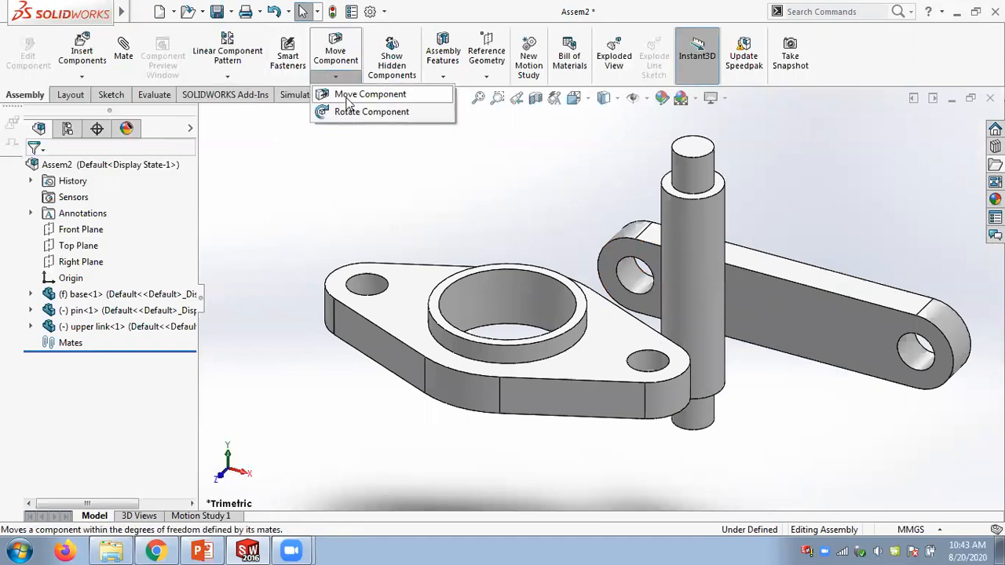
click(349, 96)
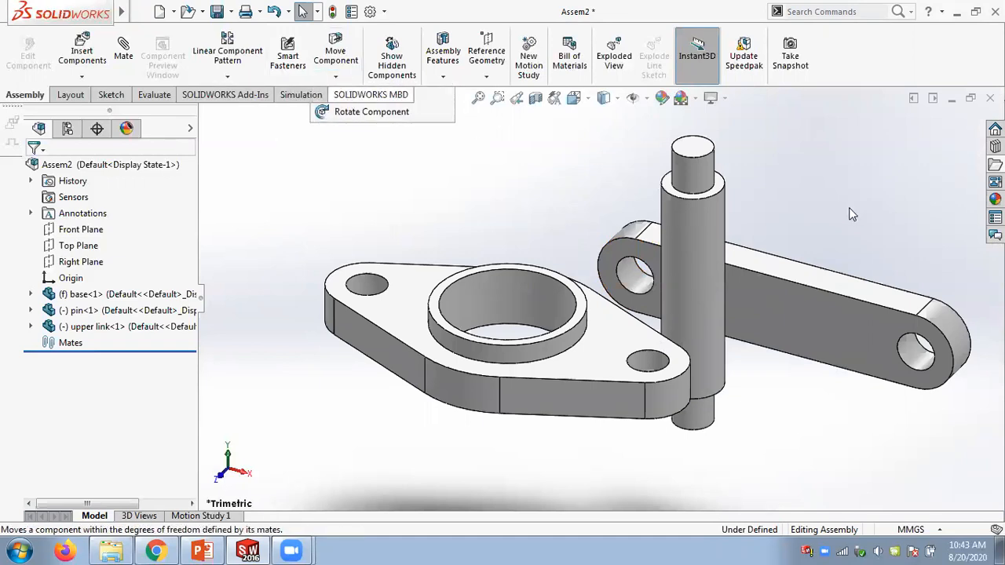
click(829, 182)
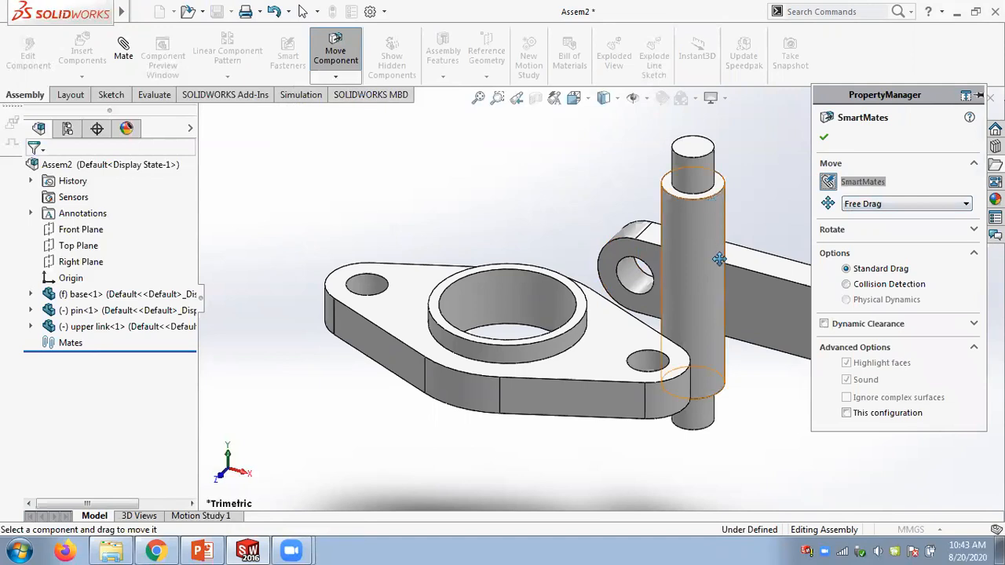
double_click(697, 414)
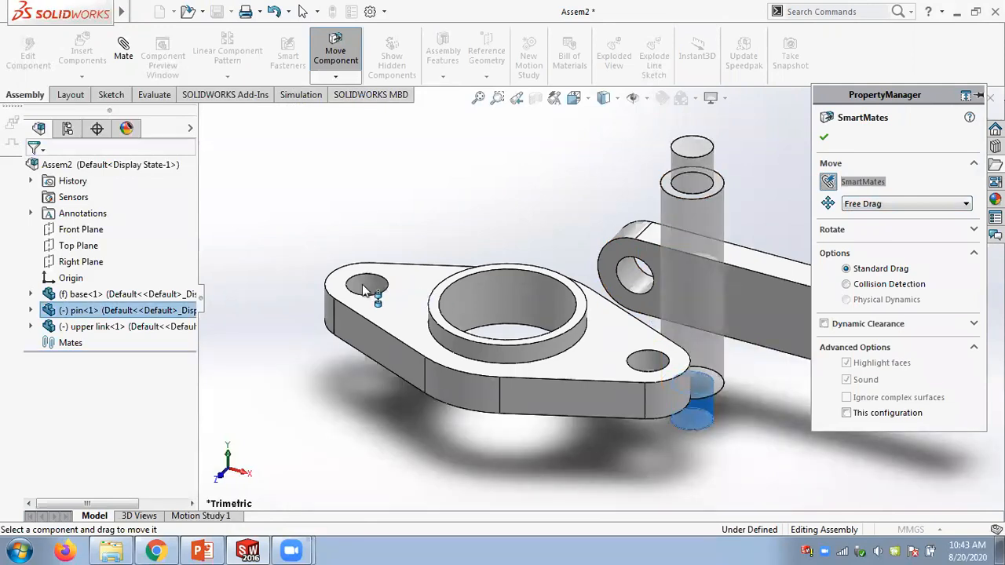
click(361, 285)
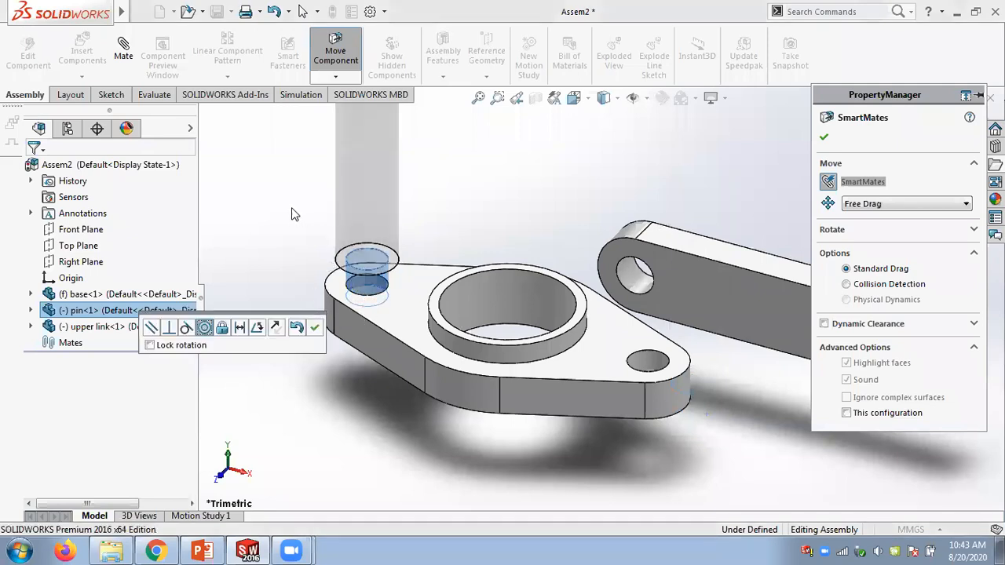
click(314, 327)
- Seat the pin's shoulder face on the base's top face with SmartMates
middle_drag(288, 242, 353, 110)
scroll(312, 290, down, 3)
double_click(404, 268)
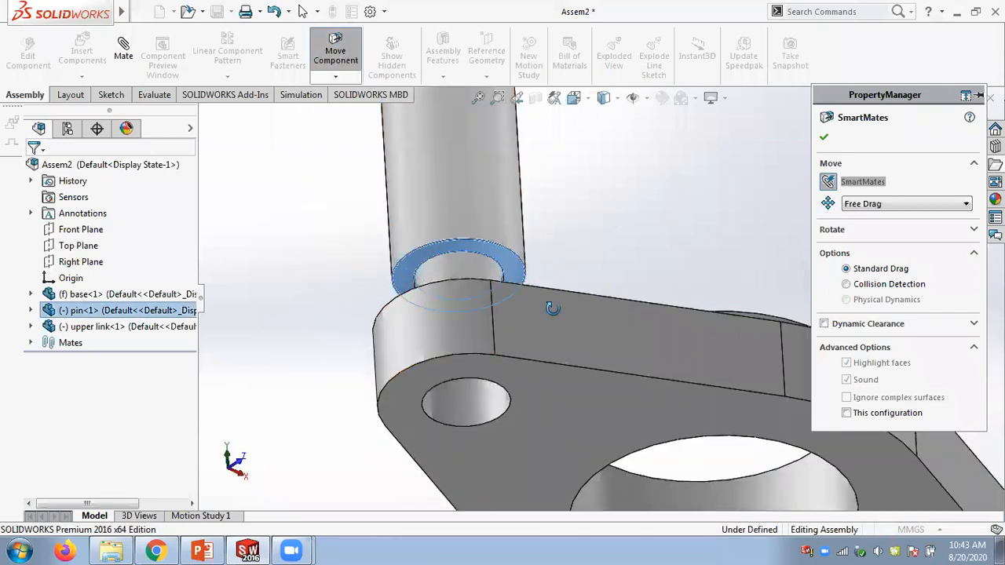
middle_drag(551, 309, 577, 393)
drag(633, 158, 608, 203)
click(797, 217)
scroll(654, 234, up, 5)
middle_drag(655, 234, 664, 176)
scroll(733, 229, down, 2)
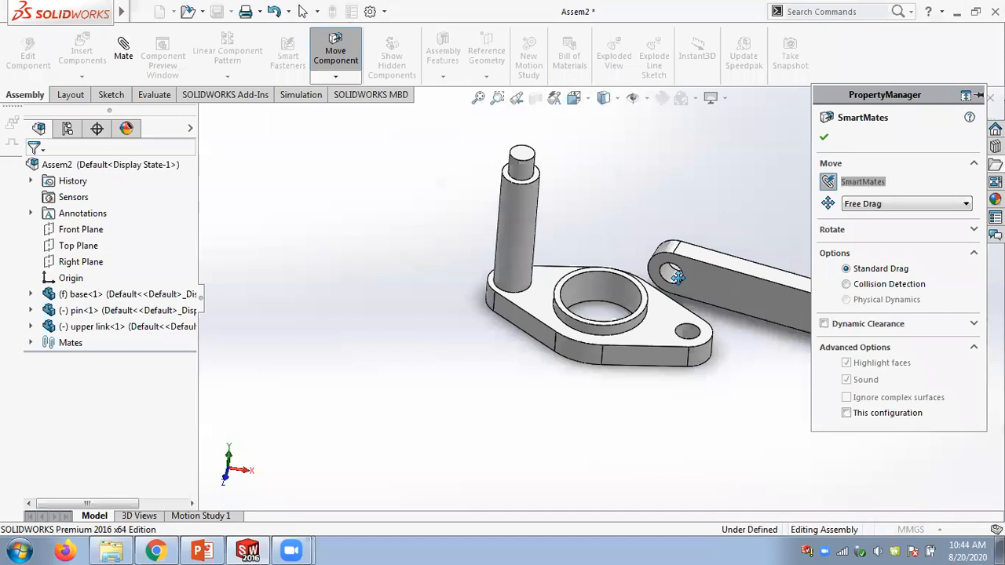
- Mate the upper link's end hole concentric with the pin's top shaft using SmartMates
scroll(673, 276, down, 2)
scroll(673, 276, down, 2)
double_click(652, 274)
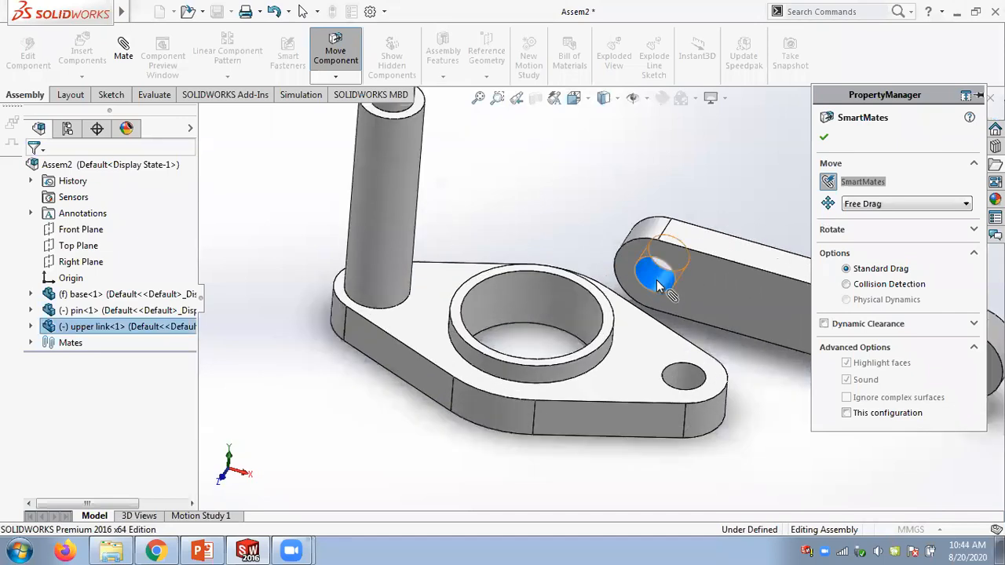
click(396, 128)
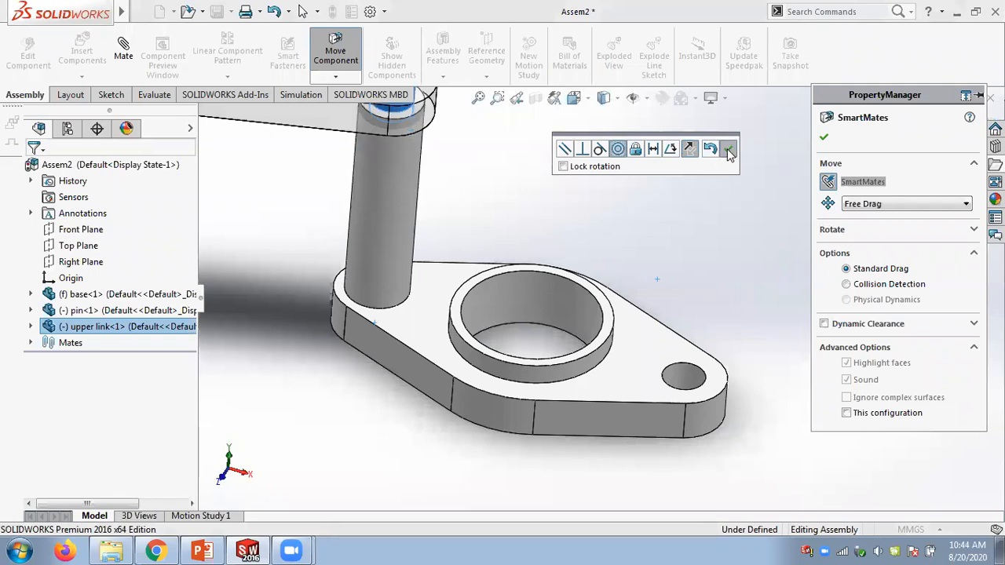
- Seat the upper link's underside on the pin's shoulder with a SmartMates coincident mate and close Move Component
scroll(587, 188, up, 2)
drag(424, 175, 421, 54)
scroll(529, 188, up, 4)
middle_drag(516, 150, 539, 55)
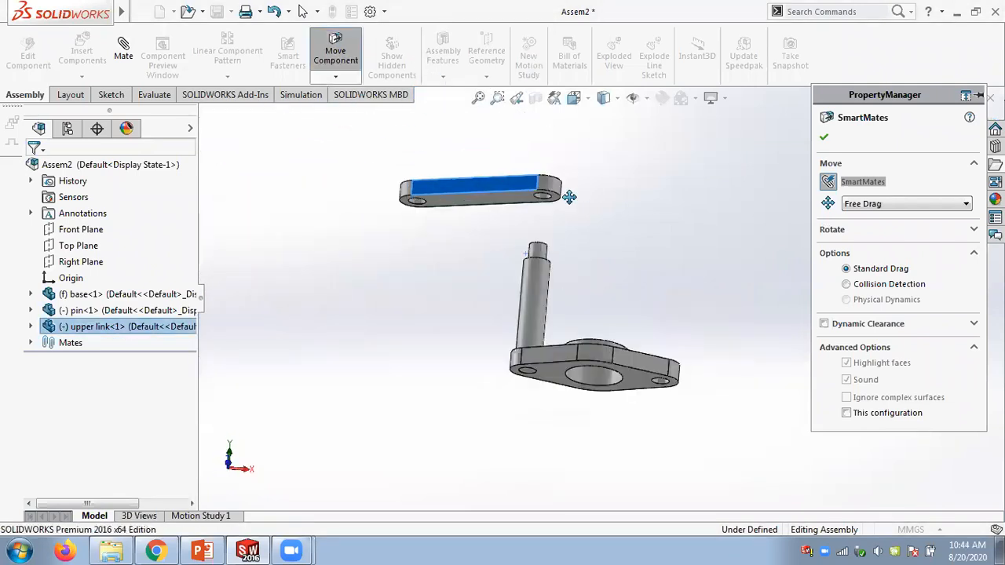
scroll(568, 196, down, 4)
double_click(488, 234)
middle_drag(604, 237, 486, 265)
drag(483, 255, 497, 364)
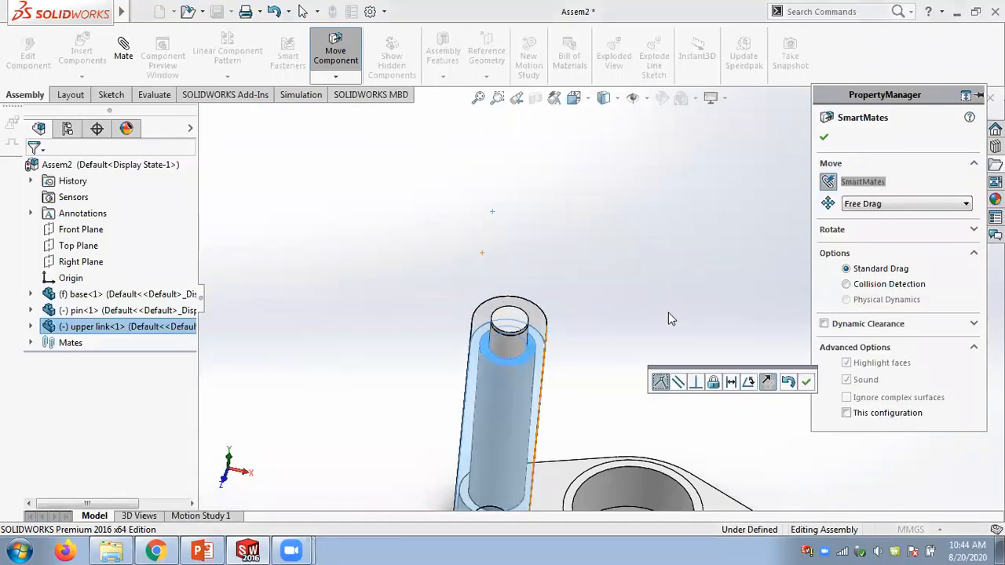
click(805, 382)
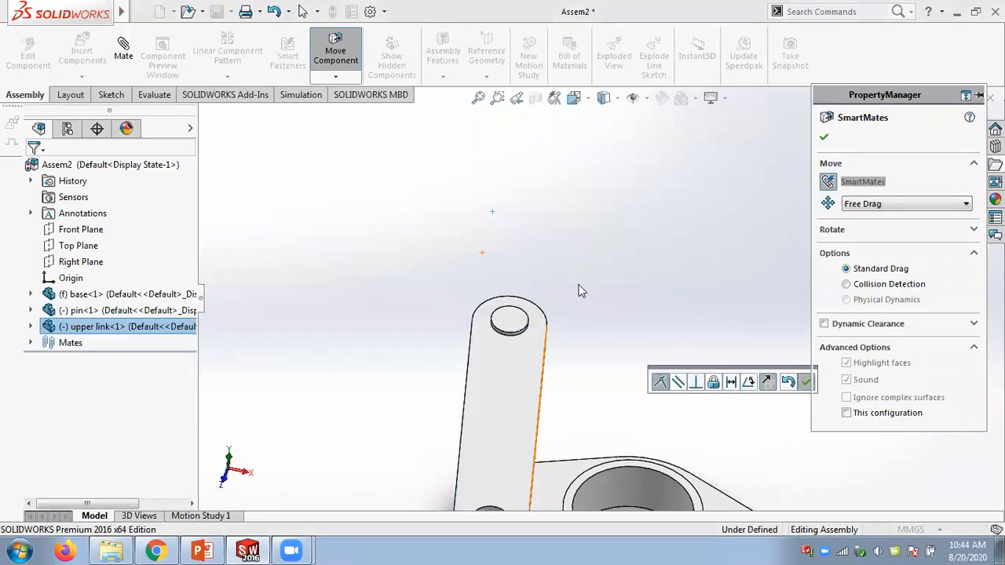
click(824, 136)
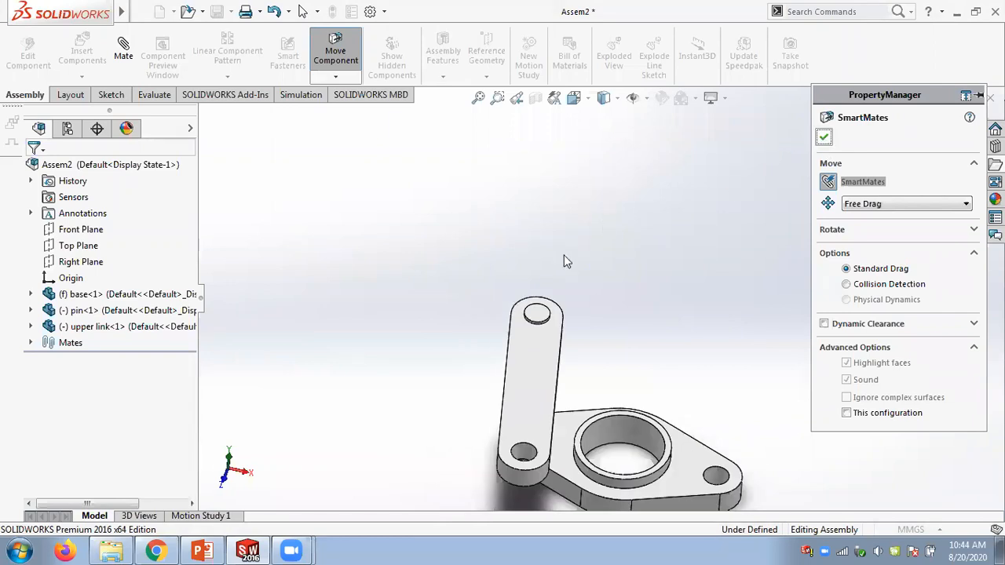
- Drag the upper link around the pin to test its free rotation
drag(538, 368, 698, 381)
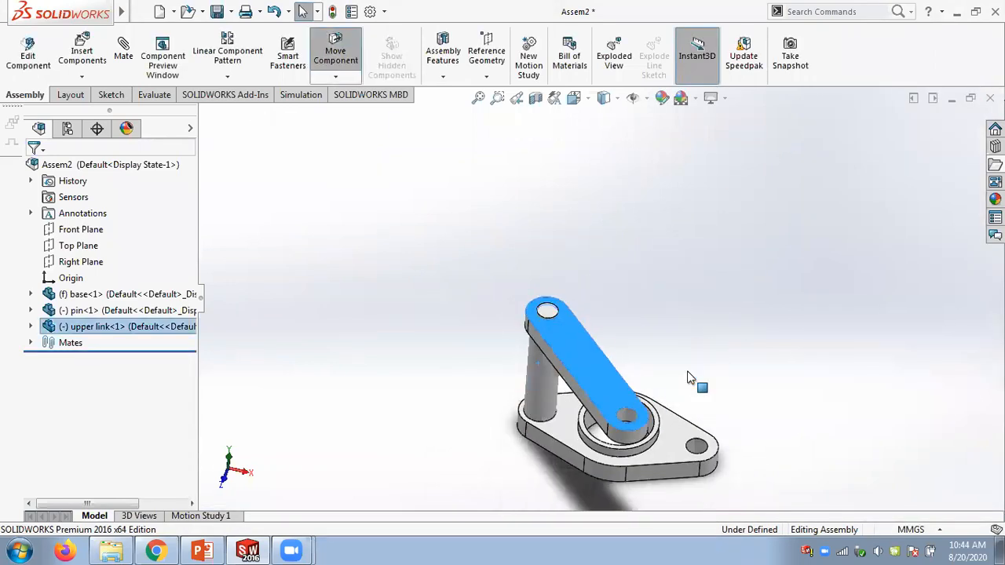
scroll(714, 330, down, 3)
scroll(697, 348, up, 6)
middle_drag(669, 365, 639, 384)
scroll(640, 390, down, 5)
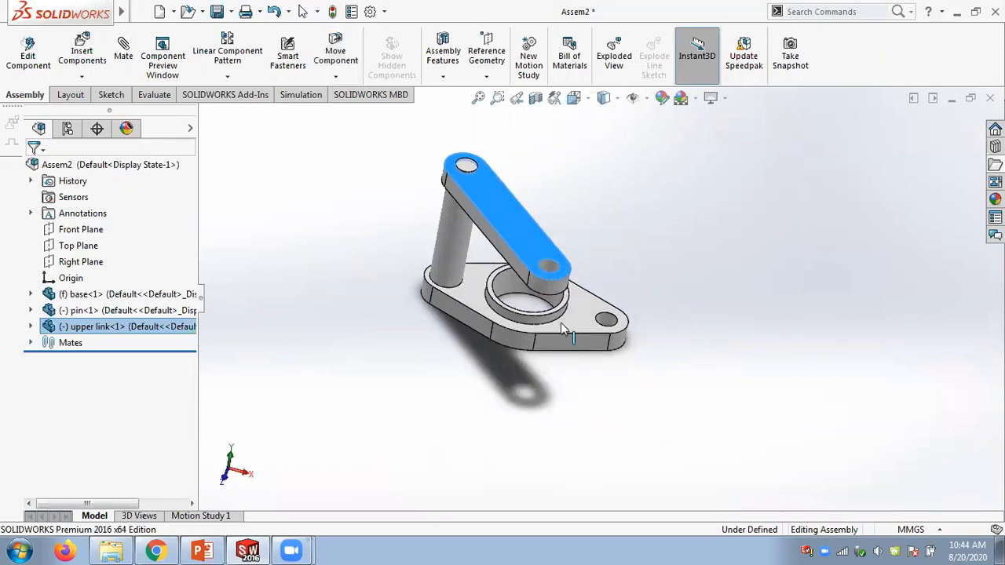
drag(520, 236, 597, 220)
- Expand the Mates folder and inspect the pin and upper link while dragging the link again
click(30, 343)
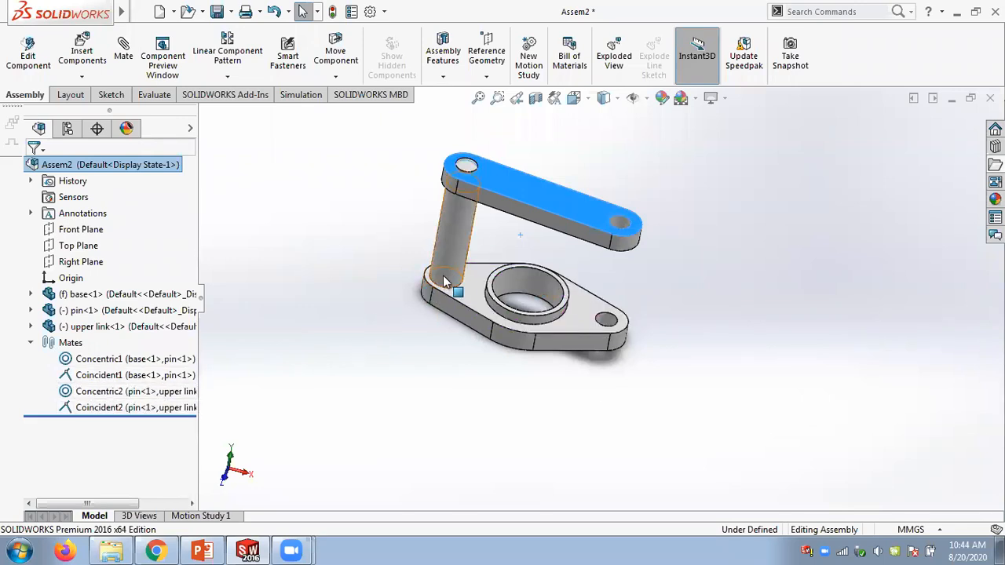
scroll(456, 275, down, 3)
click(440, 246)
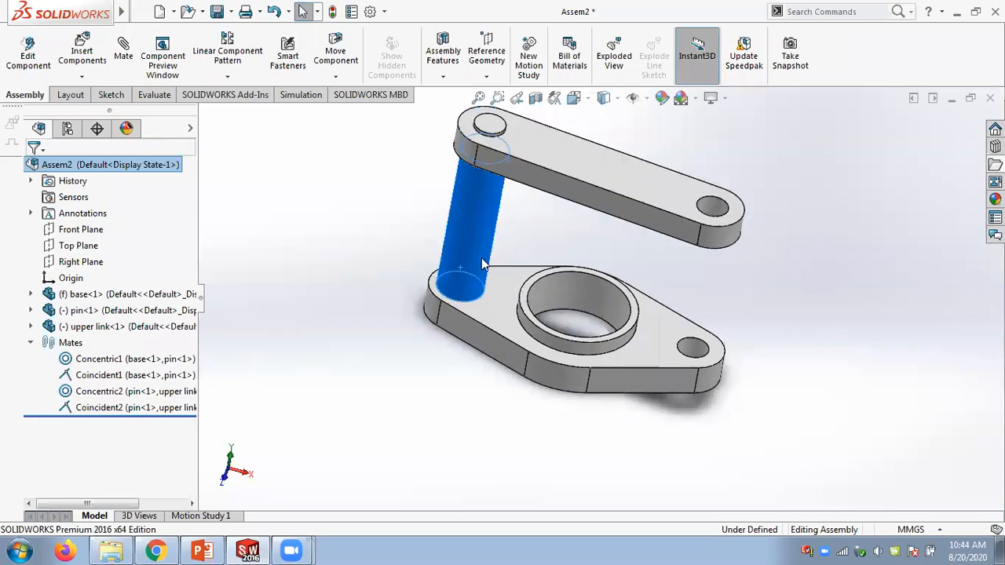
scroll(488, 291, down, 4)
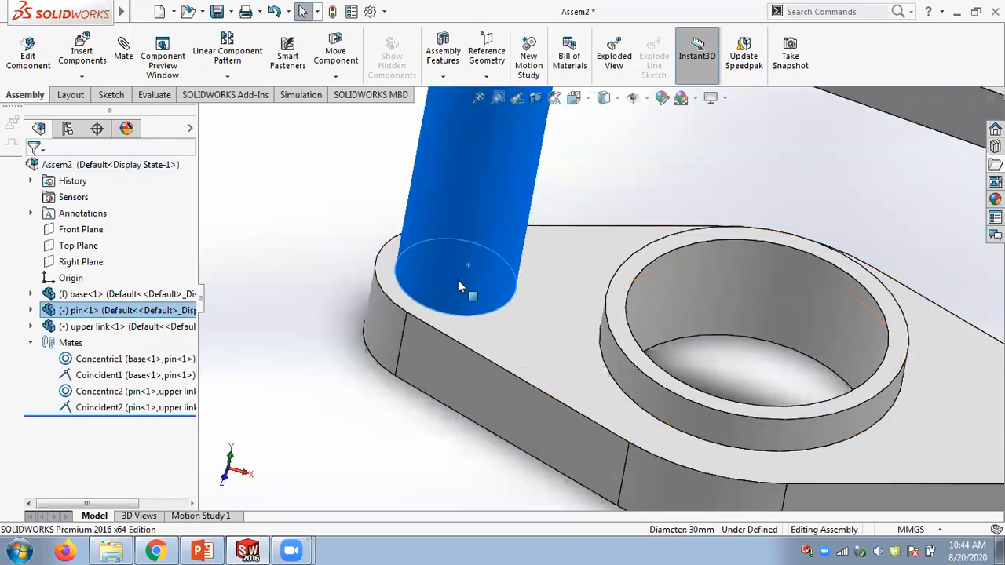
scroll(483, 208, up, 5)
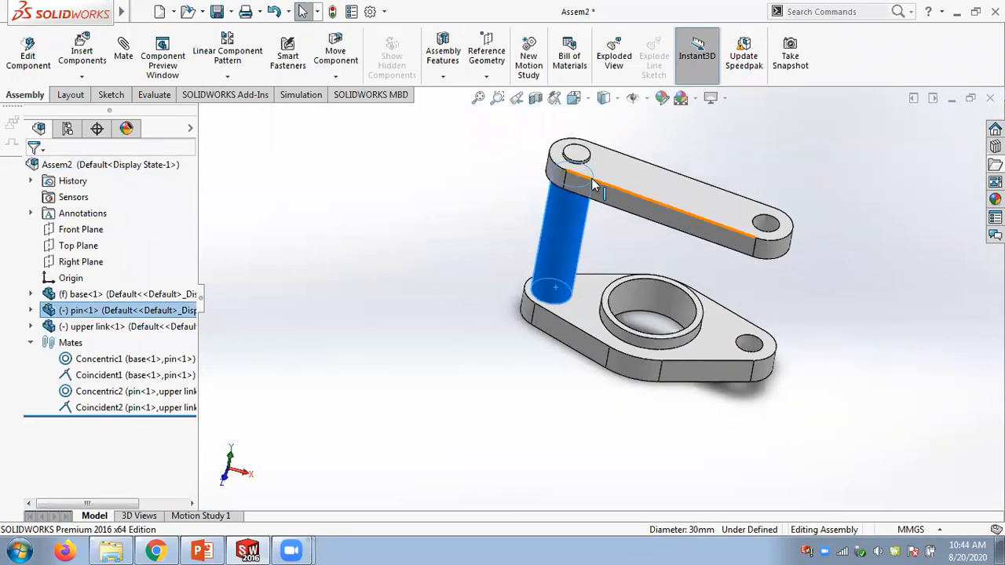
click(702, 220)
drag(646, 264, 680, 245)
click(840, 244)
scroll(842, 245, down, 2)
middle_drag(755, 271, 704, 297)
scroll(704, 294, up, 1)
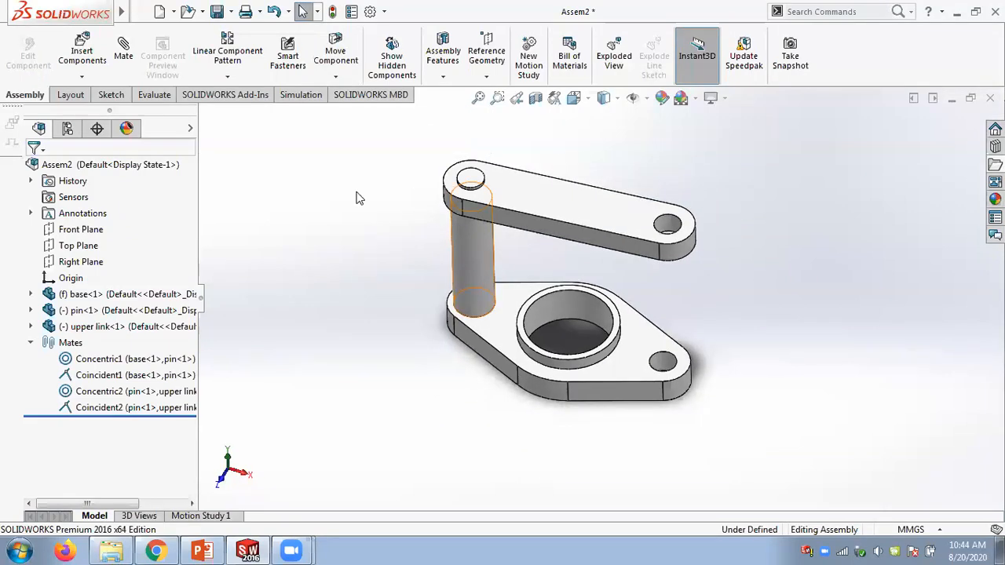
- Start an Angle advanced mate between the base's front side face and the upper link's long side face
click(123, 51)
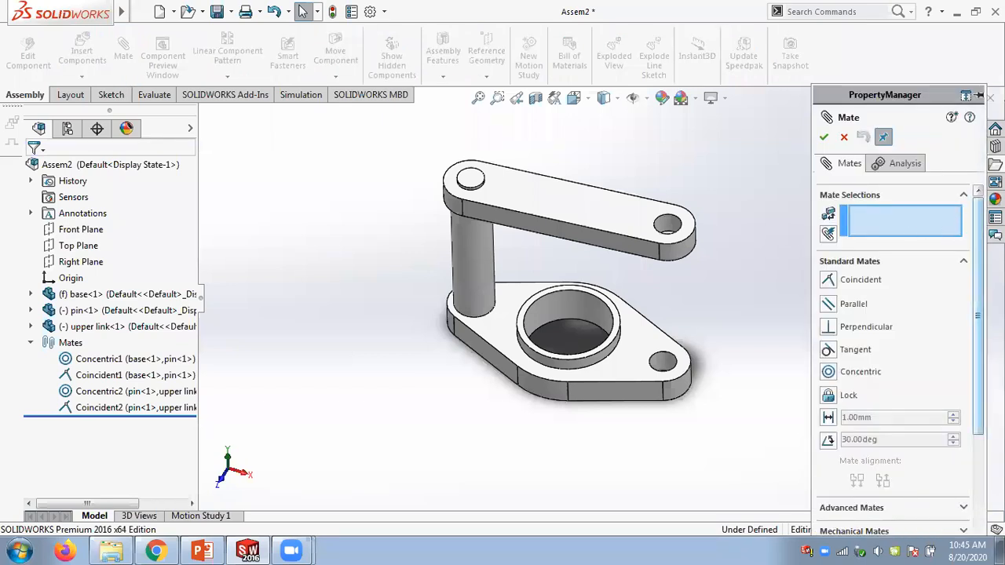
scroll(964, 299, down, 3)
click(964, 378)
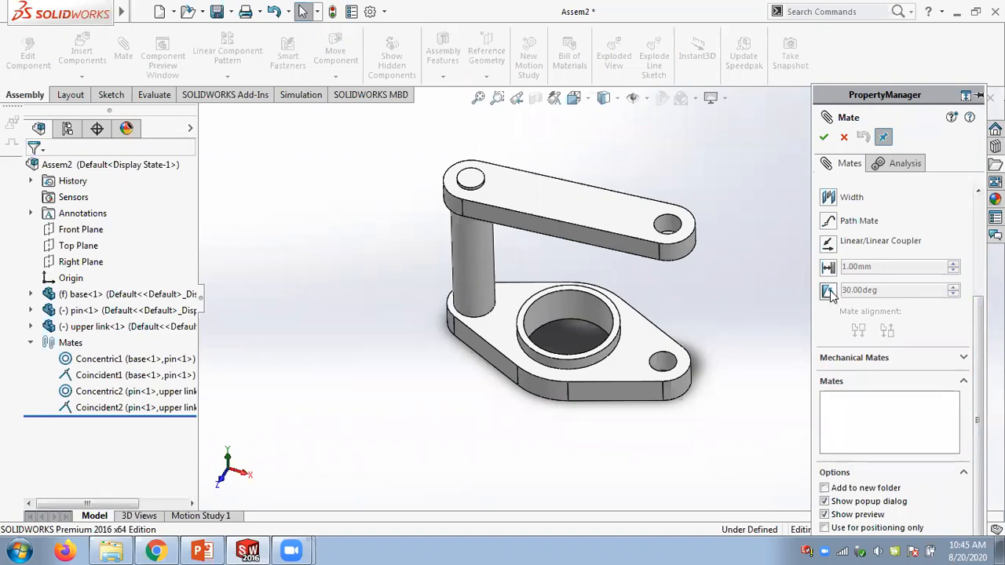
scroll(830, 292, up, 3)
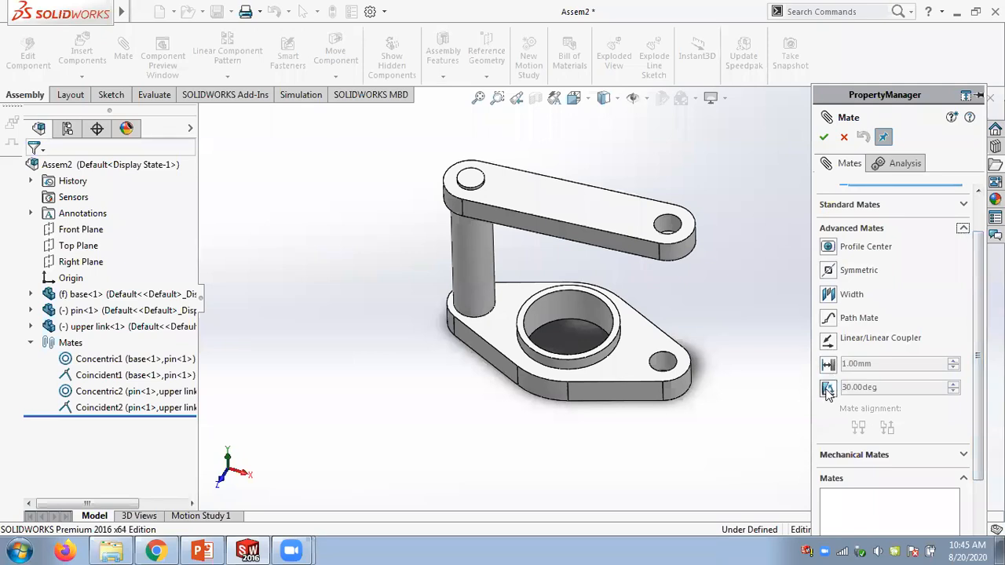
scroll(832, 389, up, 2)
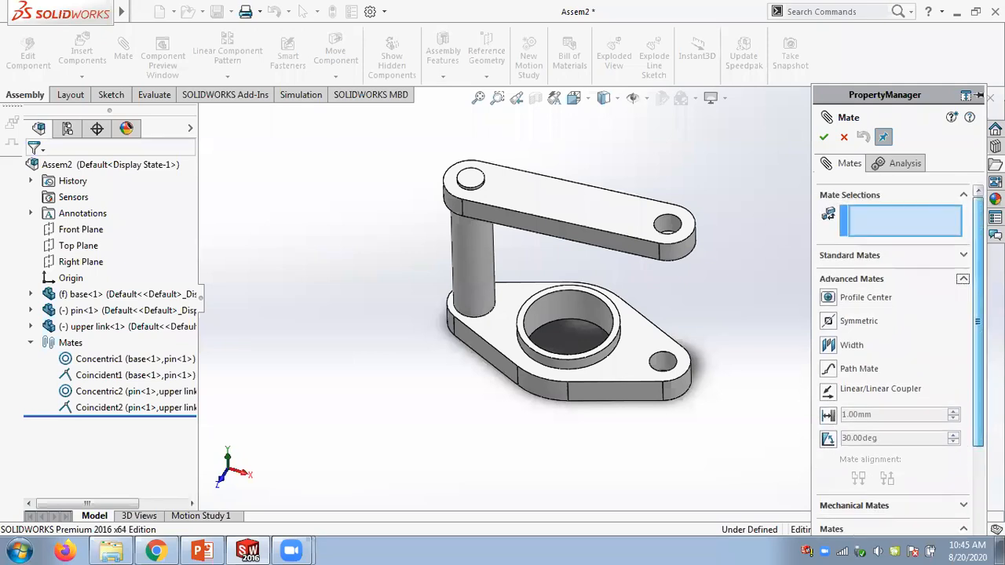
click(940, 262)
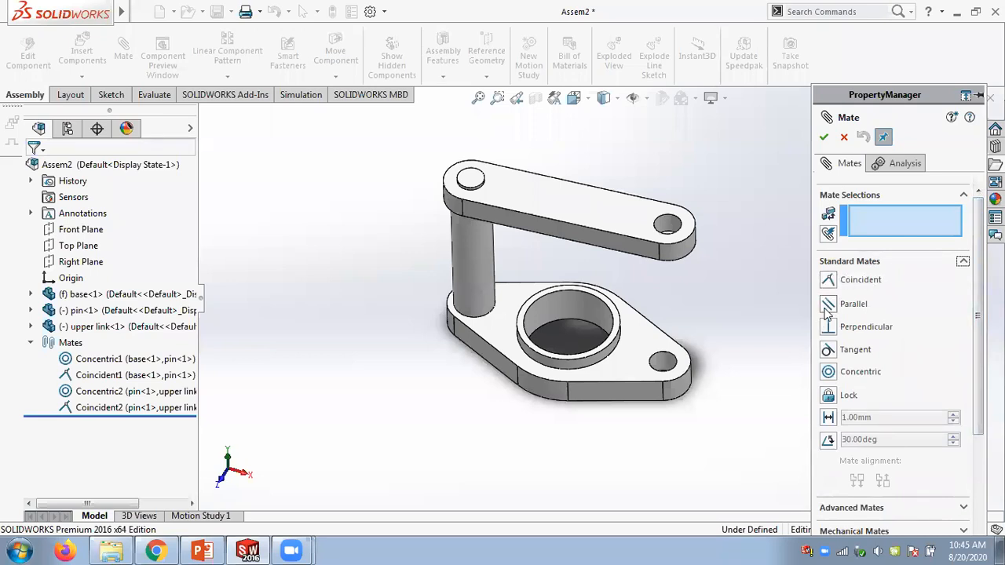
click(963, 264)
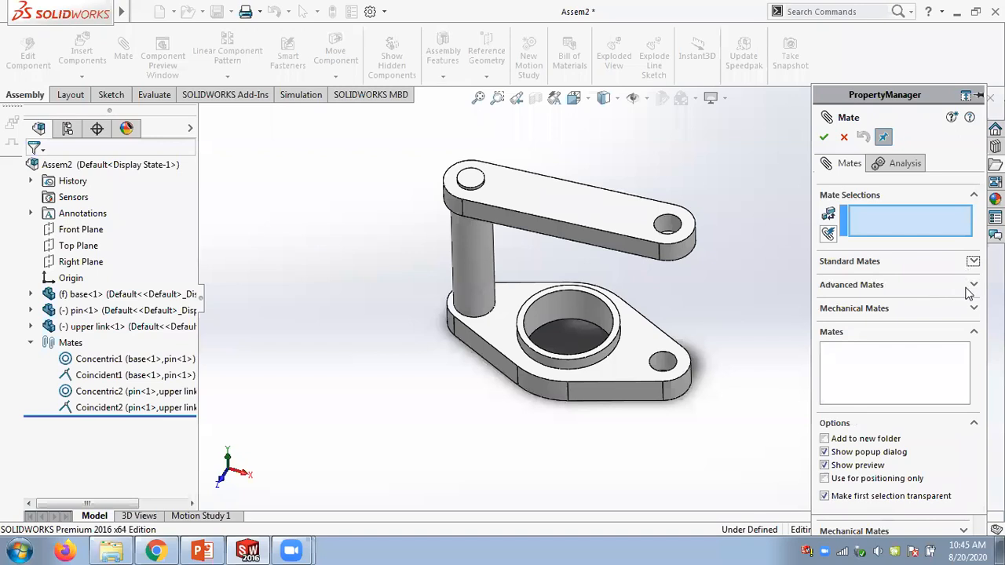
click(965, 285)
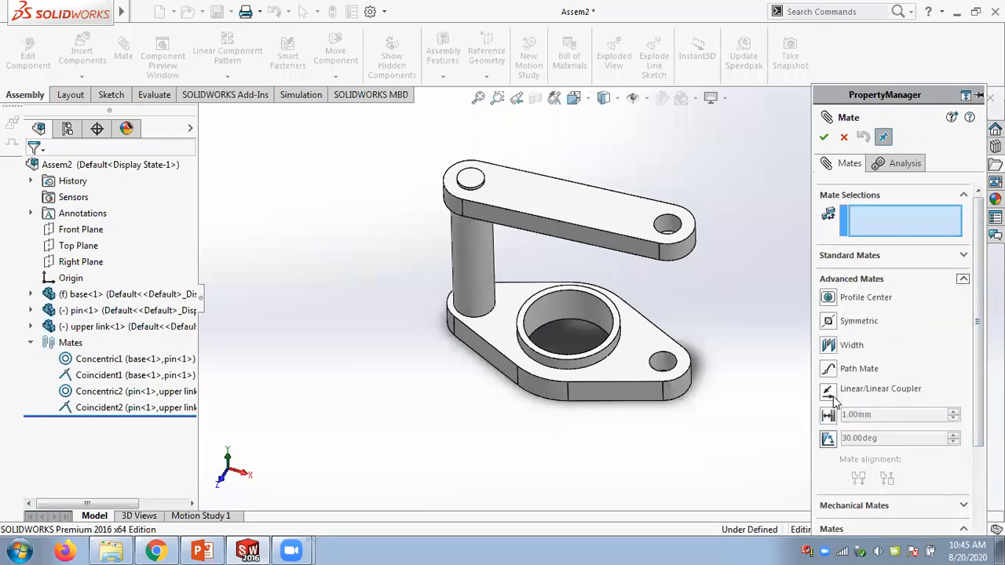
click(828, 438)
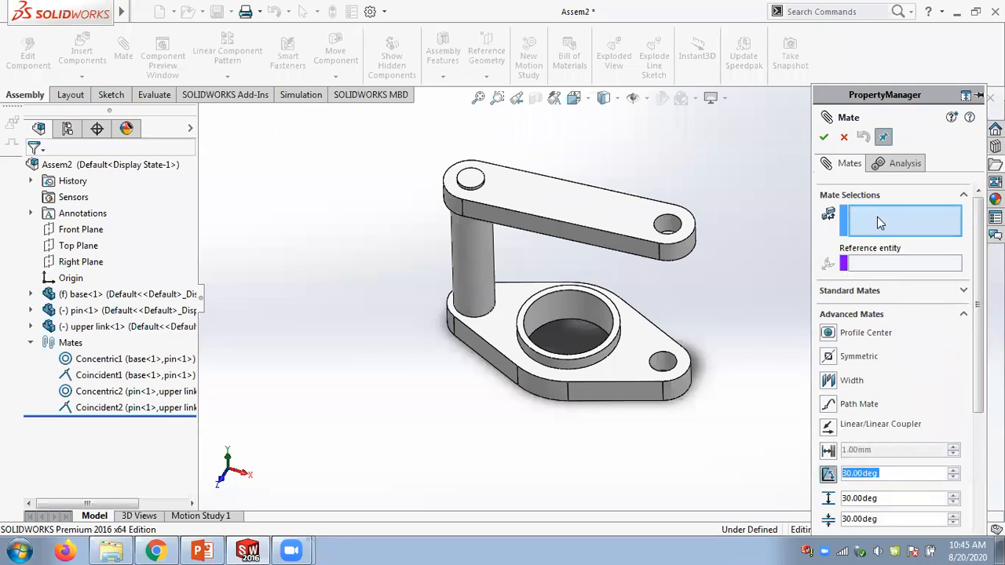
click(483, 350)
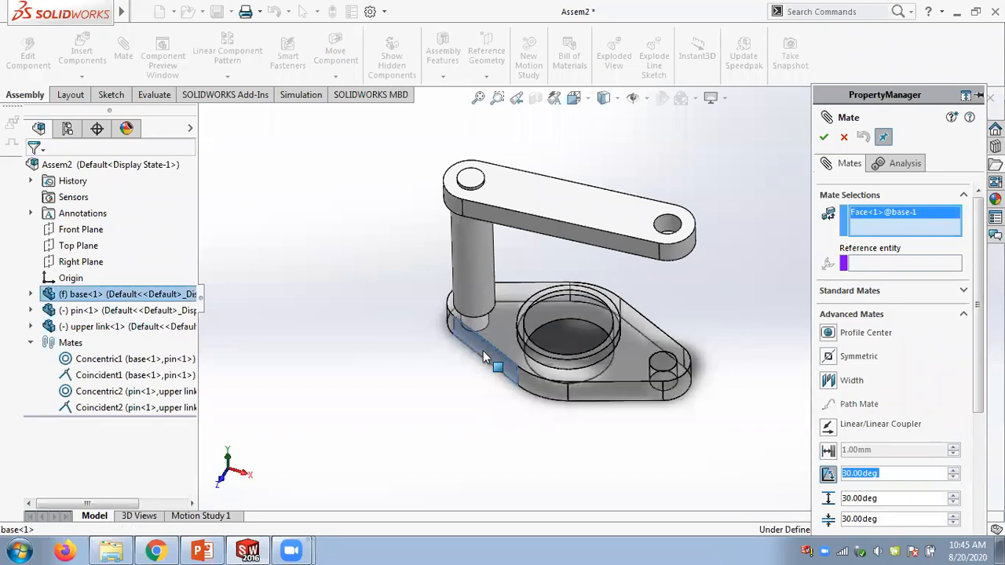
click(532, 231)
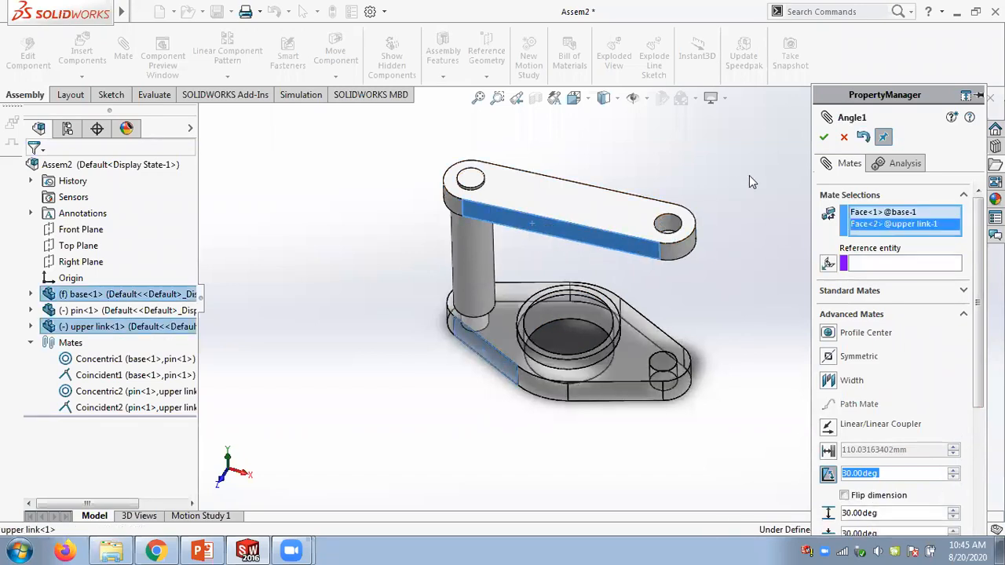
- Remove the upper link's face from the mate selections and reselect the link's long side face
right_click(870, 226)
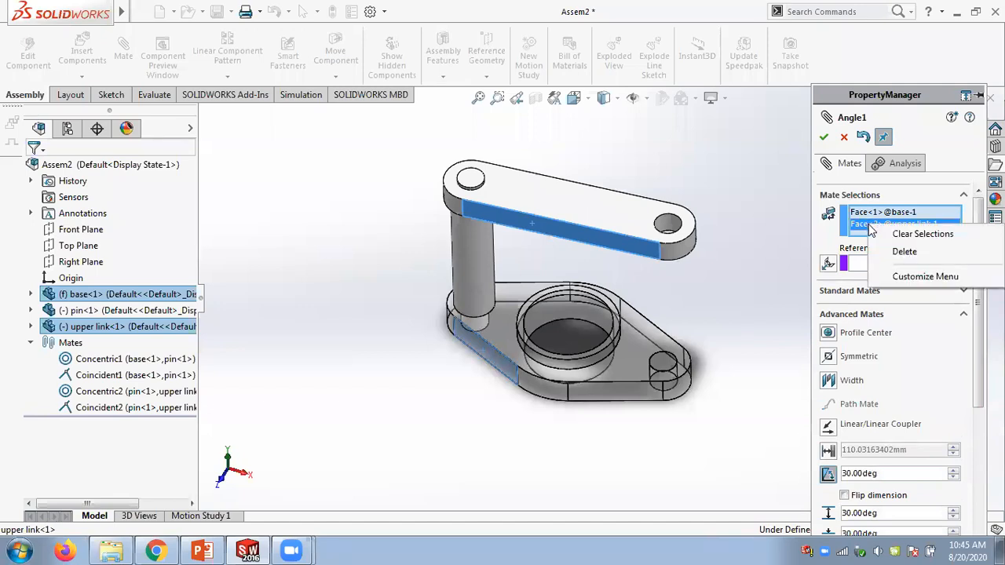
click(891, 252)
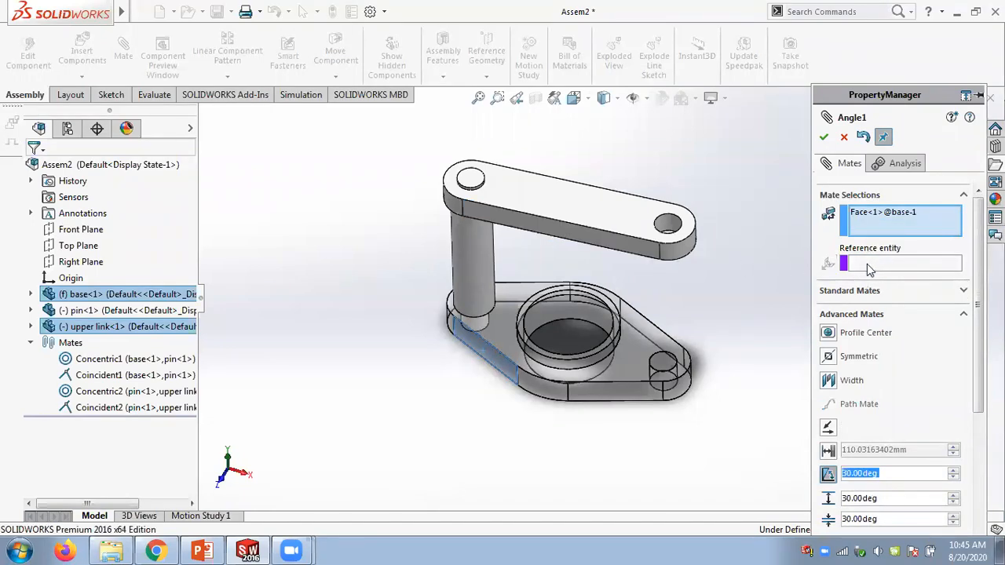
click(875, 223)
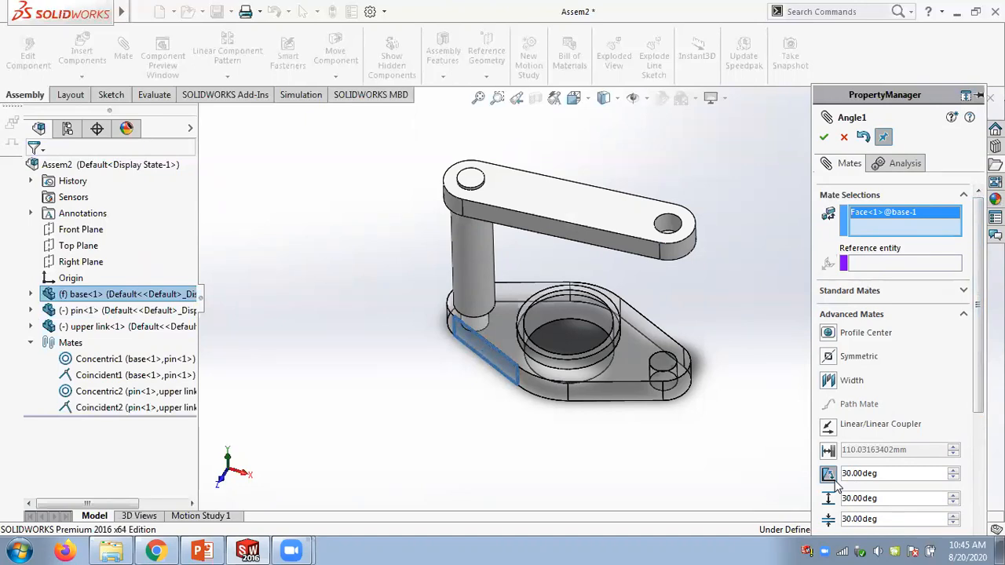
click(618, 241)
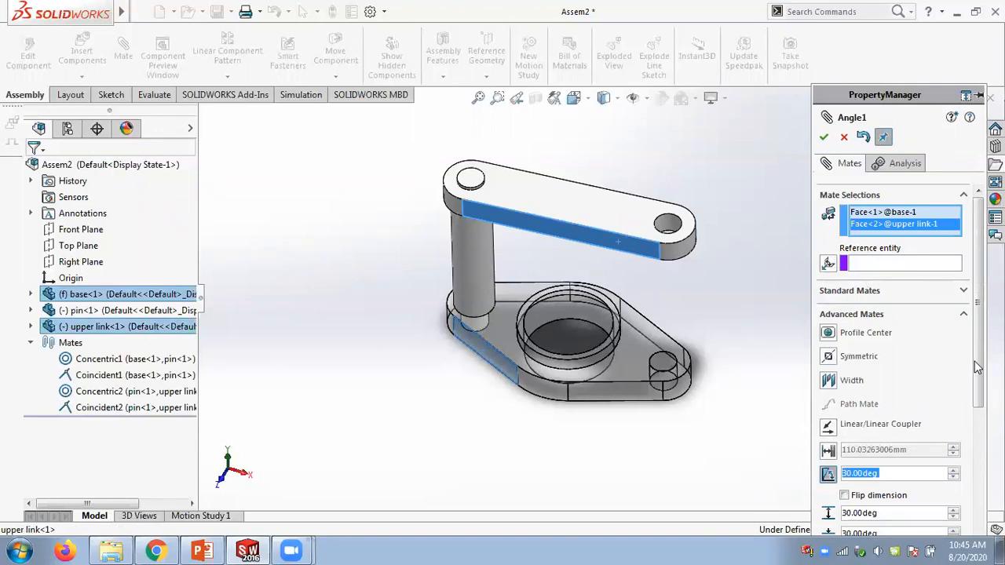
- Set the mate angle to 0 deg
scroll(978, 367, down, 3)
click(890, 334)
double_click(891, 334)
text(0)
key(Return)
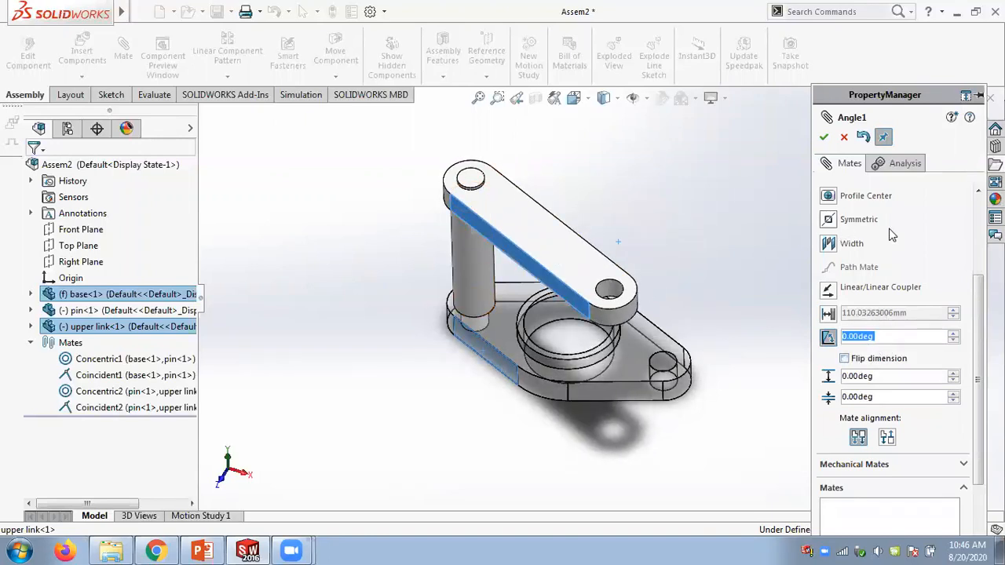
- Set the mate angle to 20 deg
drag(977, 309, 977, 256)
drag(976, 330, 977, 390)
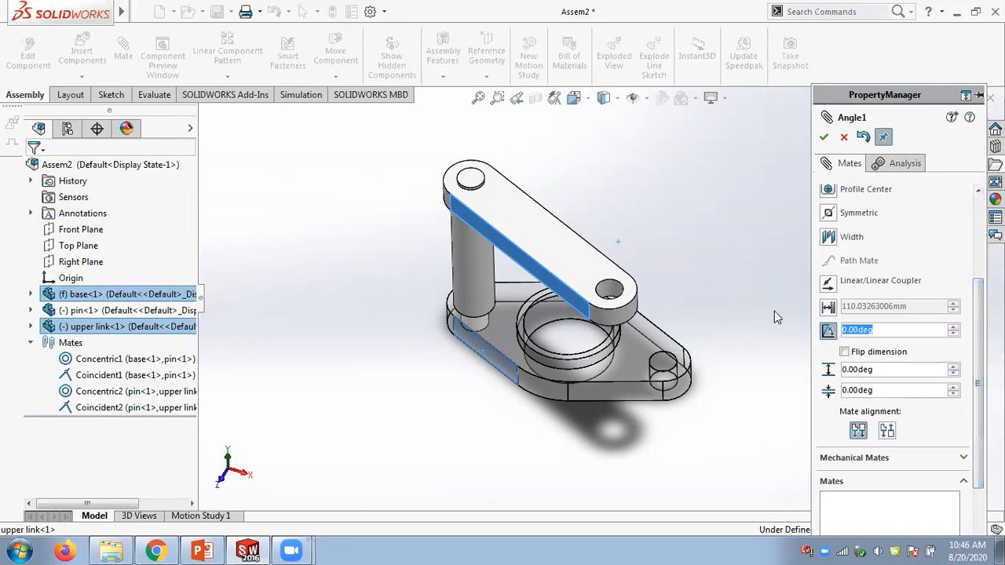
text(20)
key(Return)
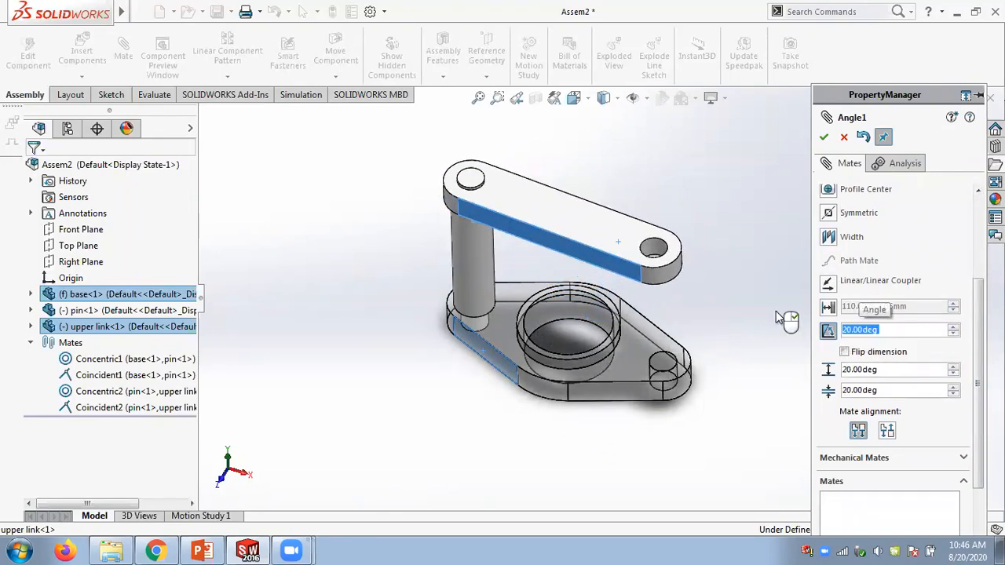
- Make it a limit angle with maximum 90 deg and minimum 0 deg, and confirm the mate
drag(887, 371, 804, 358)
text(90)
key(Return)
drag(892, 390, 813, 390)
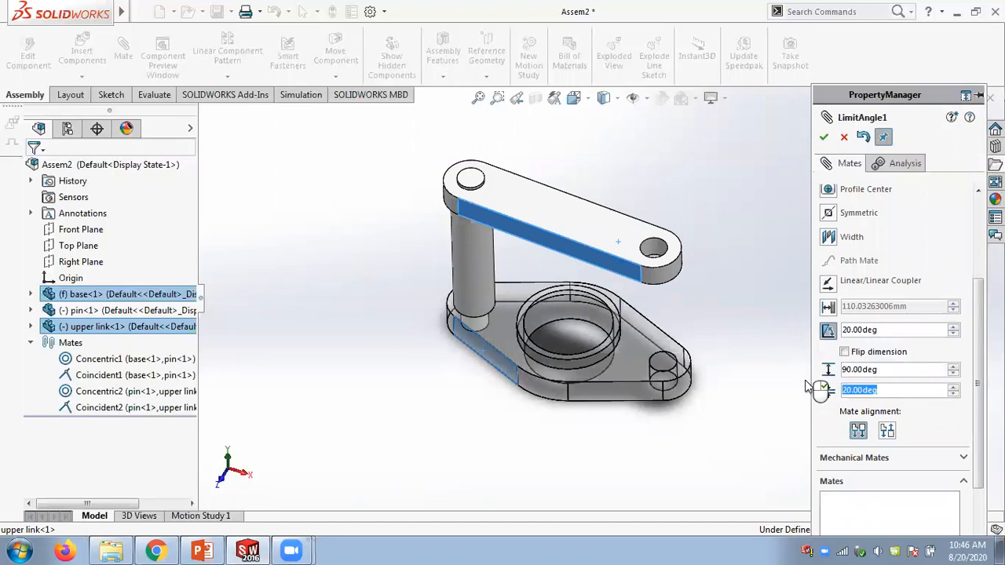
text(0)
key(Return)
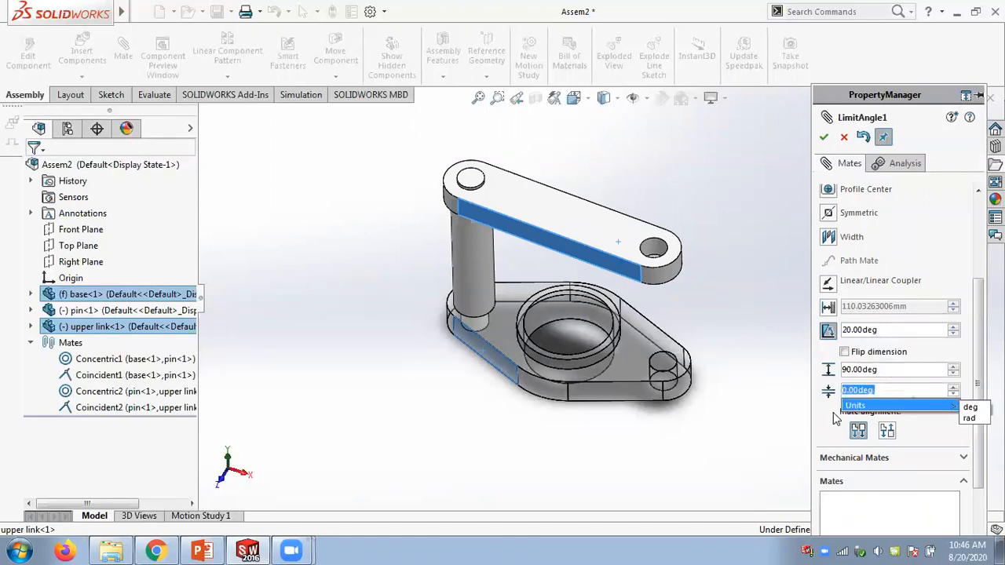
click(823, 136)
click(823, 138)
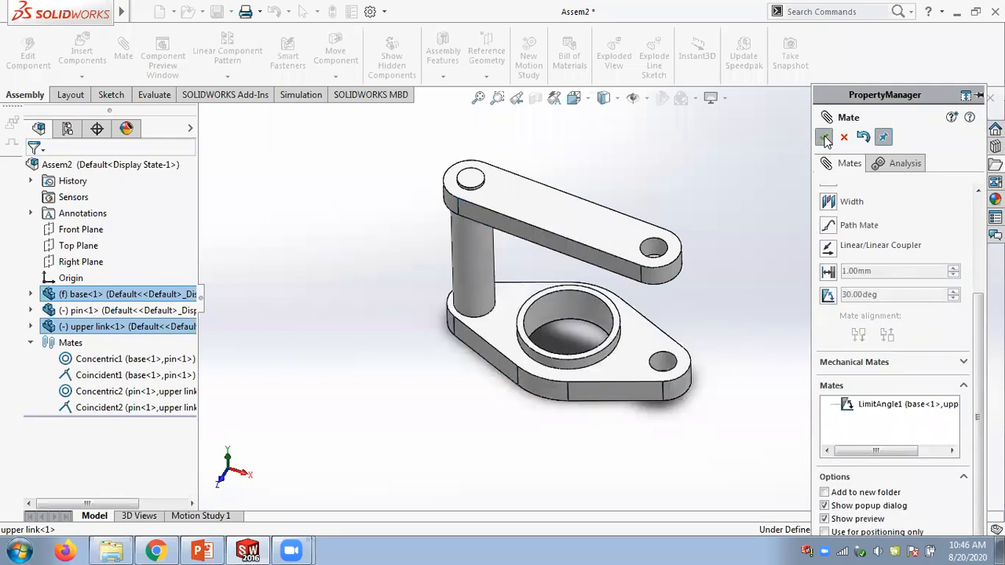
- Drag the upper link to test its limited rotation range
drag(601, 238, 579, 364)
middle_drag(749, 236, 749, 337)
drag(564, 355, 615, 219)
middle_drag(704, 262, 776, 118)
drag(618, 153, 654, 295)
middle_drag(819, 265, 751, 323)
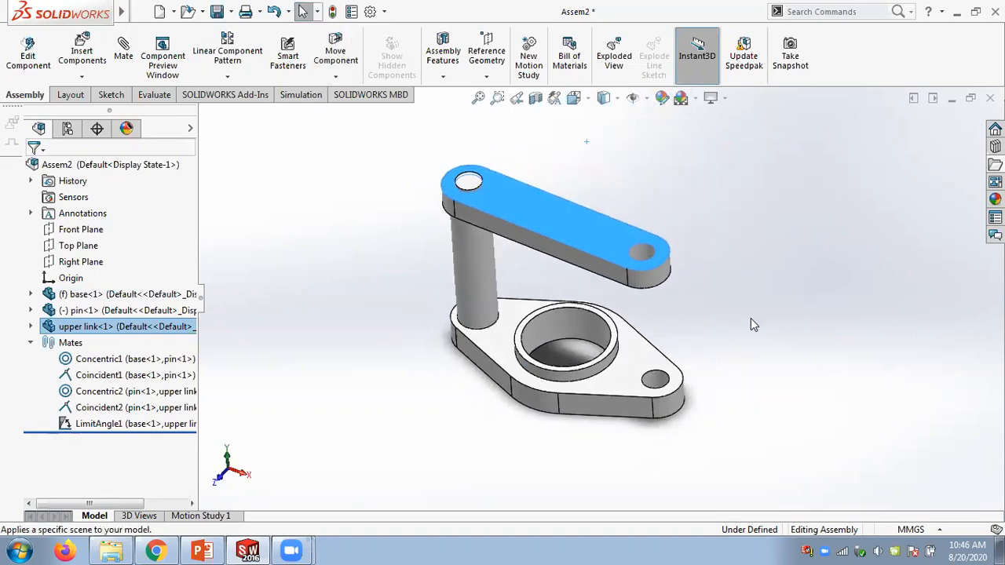
- Open Motion Study 1 and add a rotary motor on the upper link's top hole edge with reversed direction
click(194, 515)
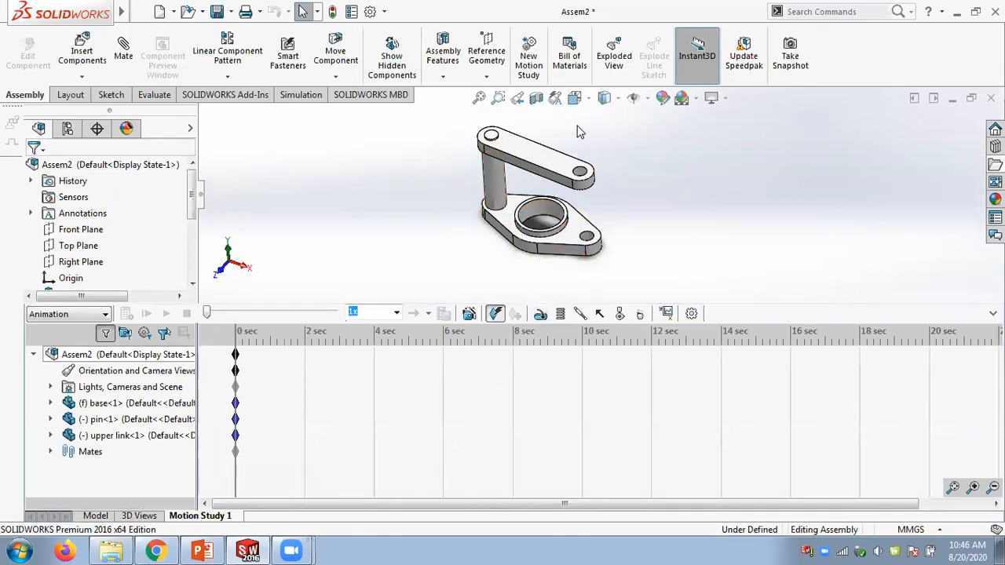
scroll(553, 150, down, 1)
scroll(531, 261, up, 1)
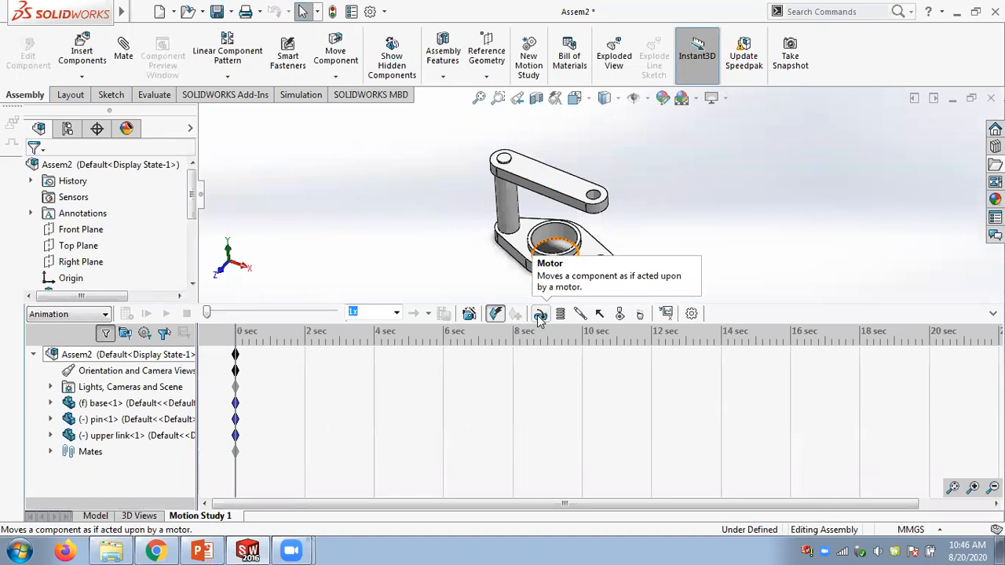
click(540, 314)
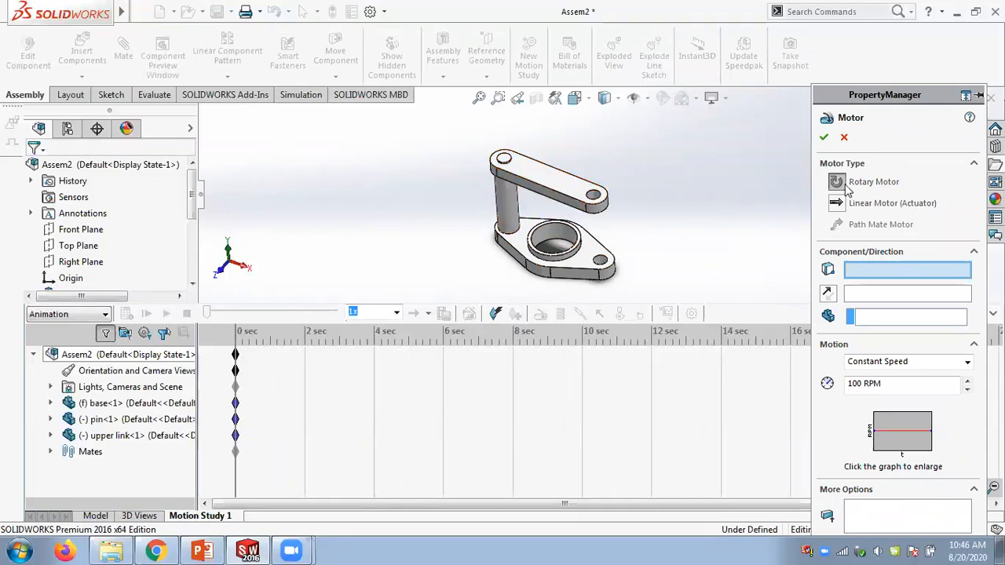
scroll(495, 167, down, 4)
click(527, 163)
click(901, 293)
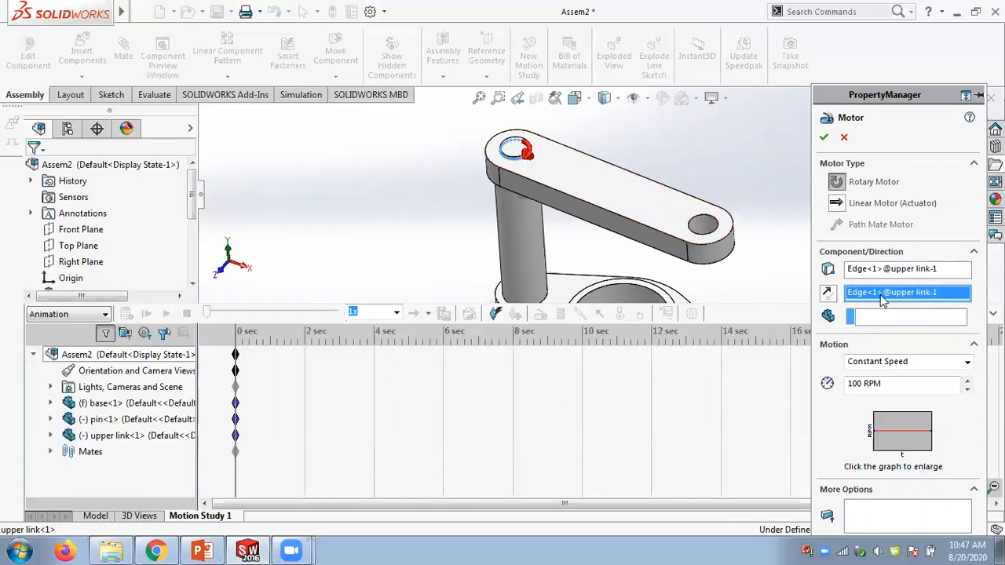
scroll(644, 197, up, 3)
click(828, 294)
- Confirm the rotary motor and calculate the motion study
scroll(709, 197, up, 2)
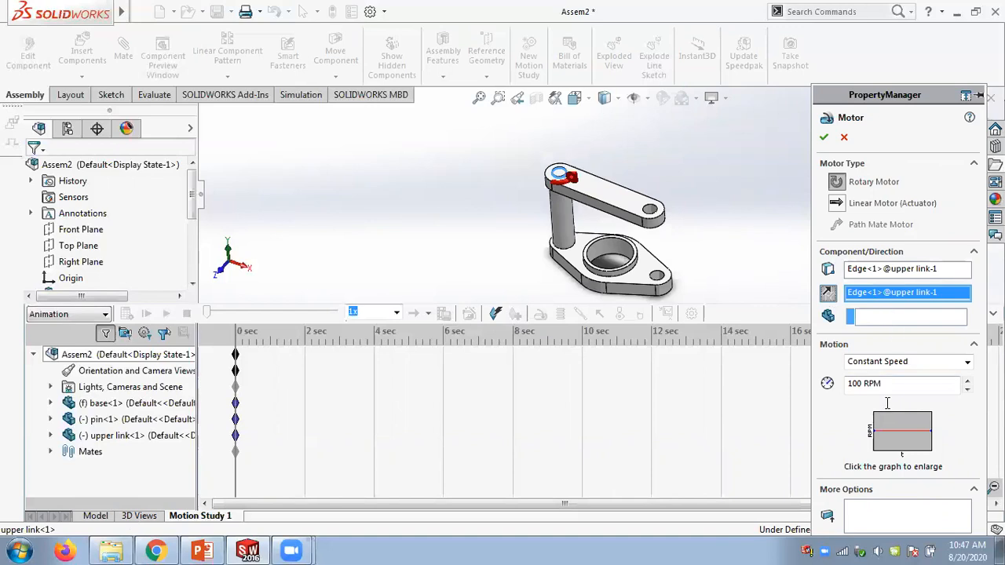
click(823, 136)
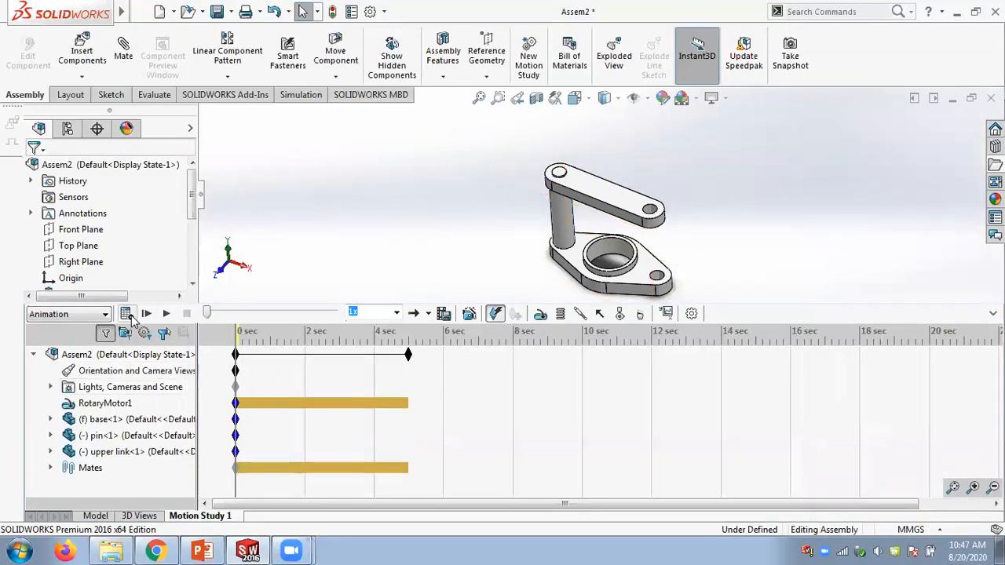
click(127, 313)
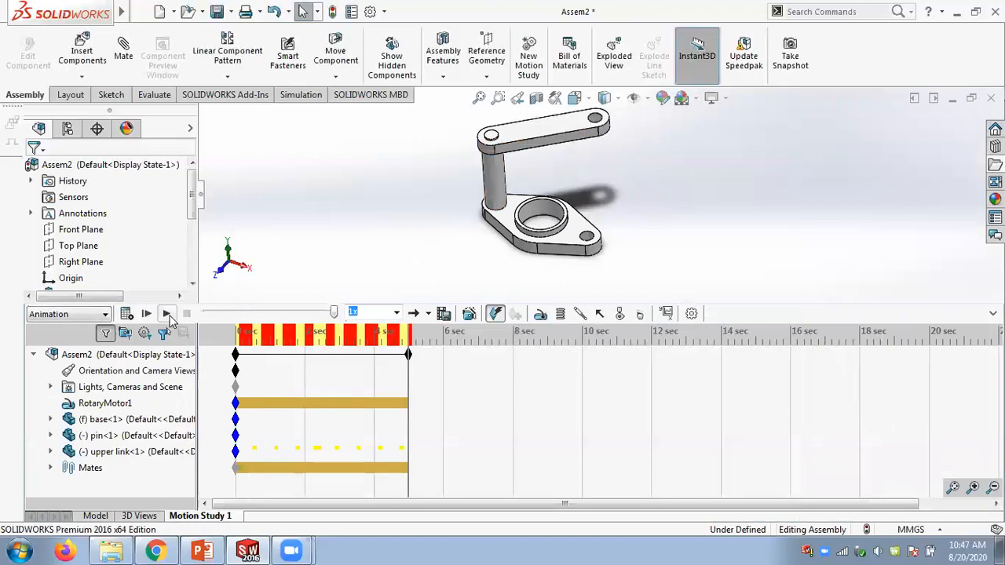
- Play the motion study animation and select the end key of the timeline
click(165, 314)
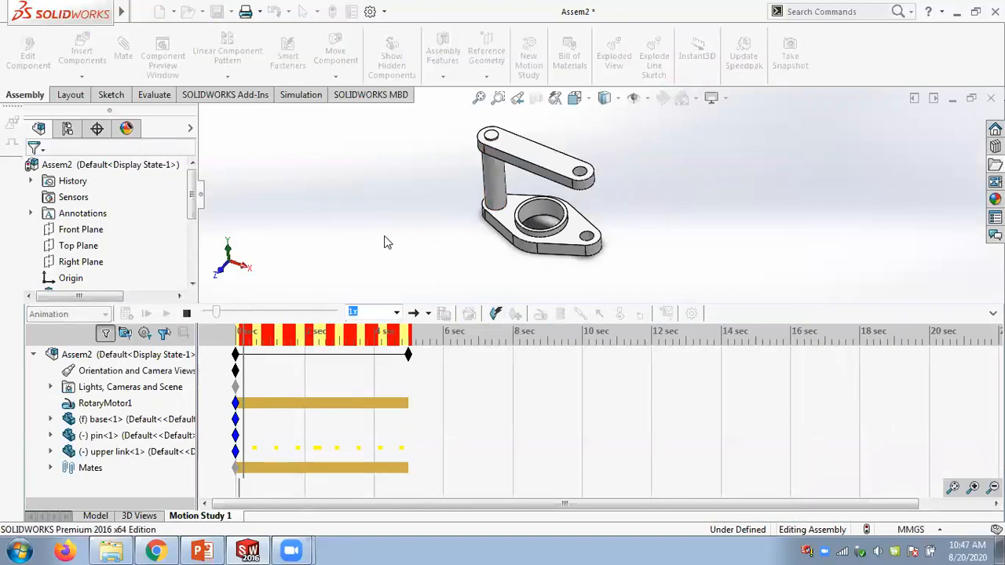
click(408, 354)
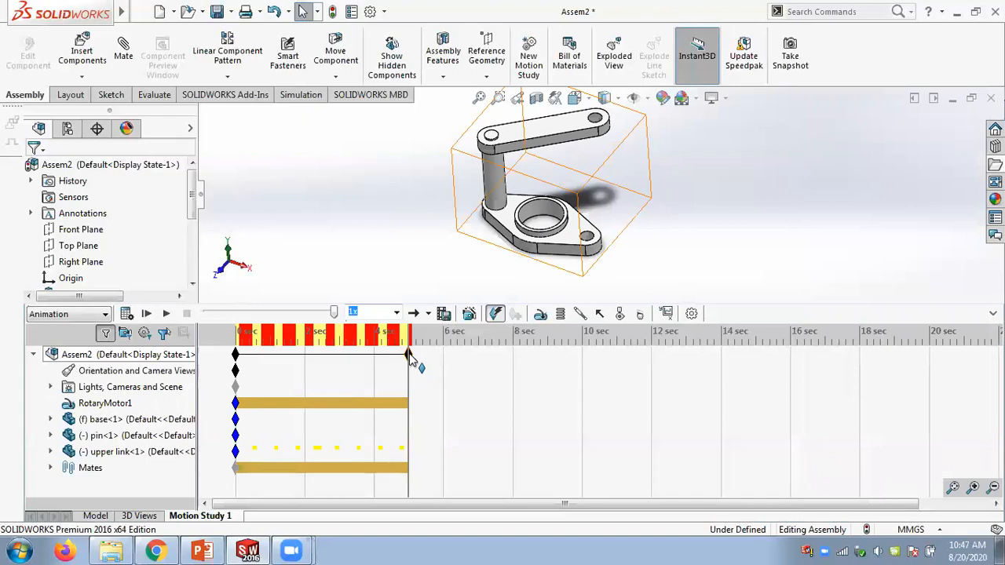
mouse_move(408, 354)
mouse_down()
mouse_move(318, 353)
mouse_move(409, 355)
mouse_up()
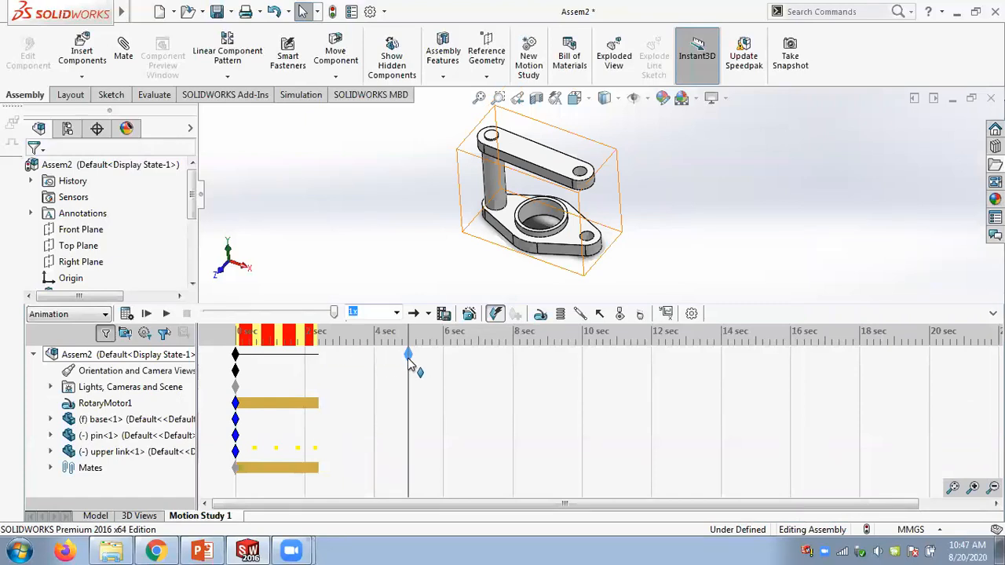
- Move the time bar to about 2.8 s and turn the rotary motor off at that time
right_click(312, 362)
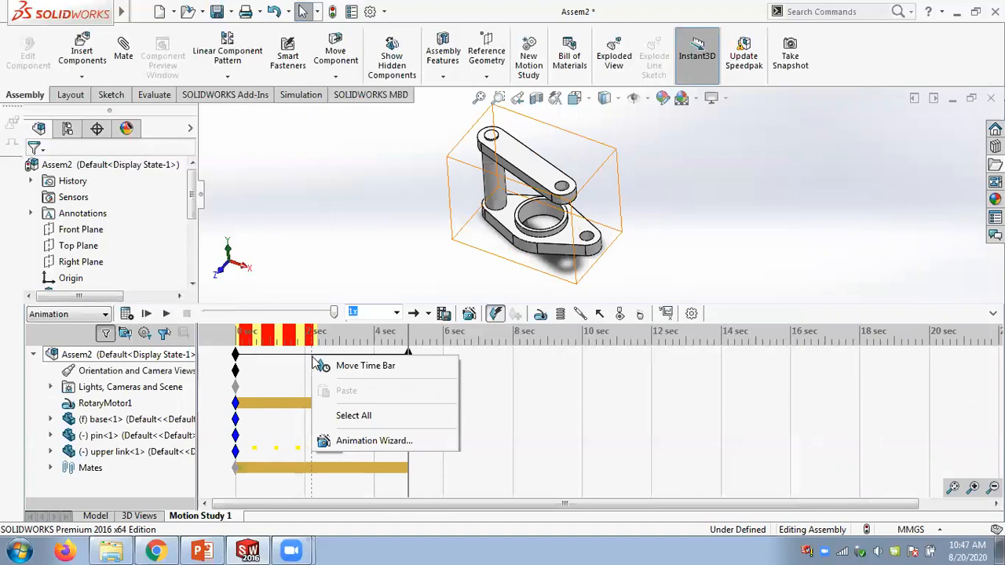
click(351, 368)
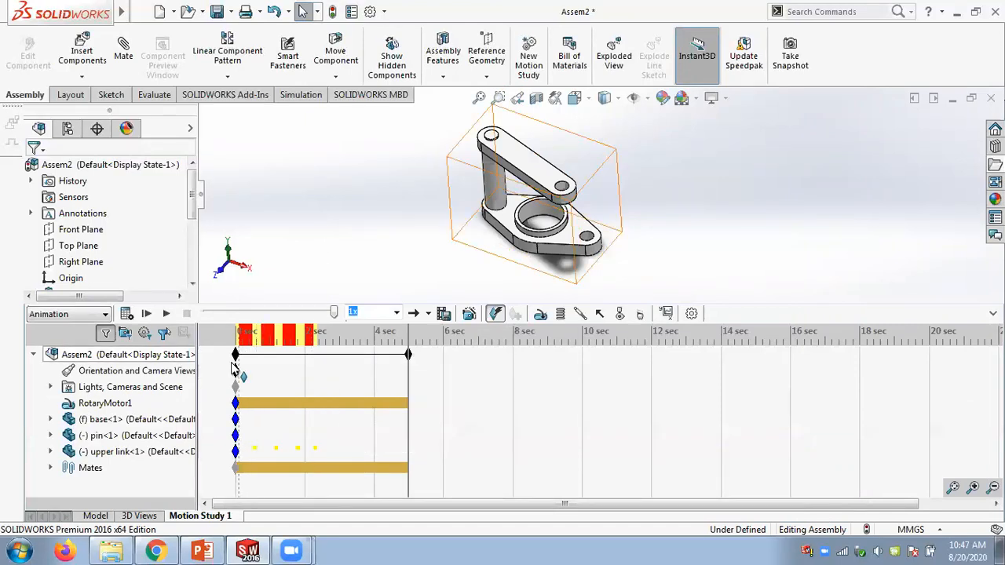
click(333, 412)
right_click(330, 404)
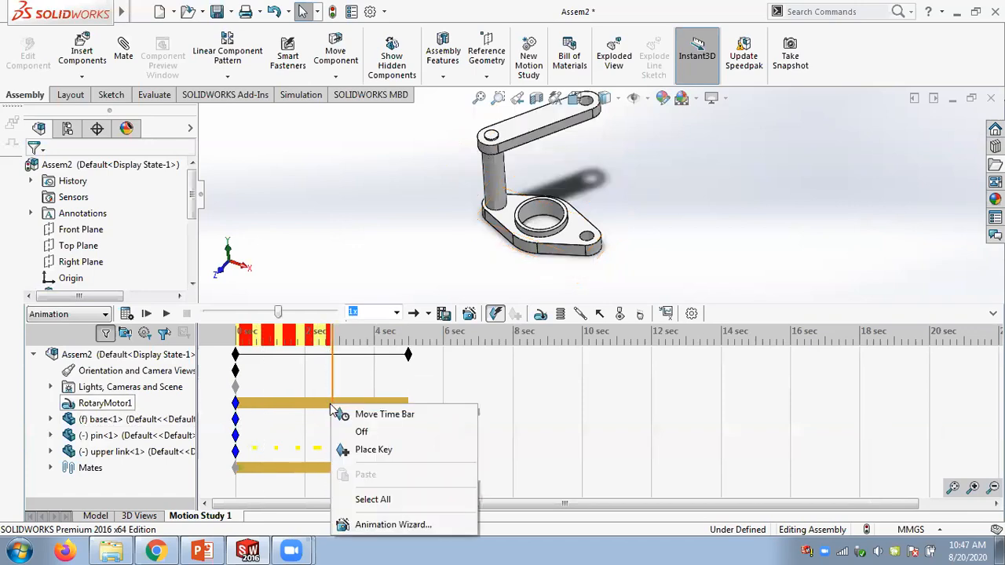
click(361, 433)
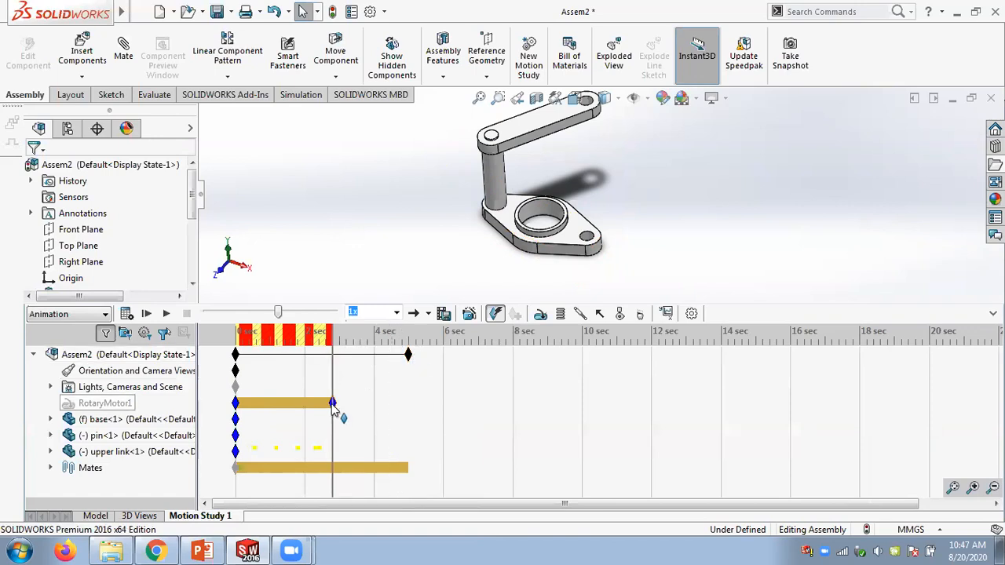
- Switch the rotary motor's 2.8 s key back on and replace that key
right_click(332, 404)
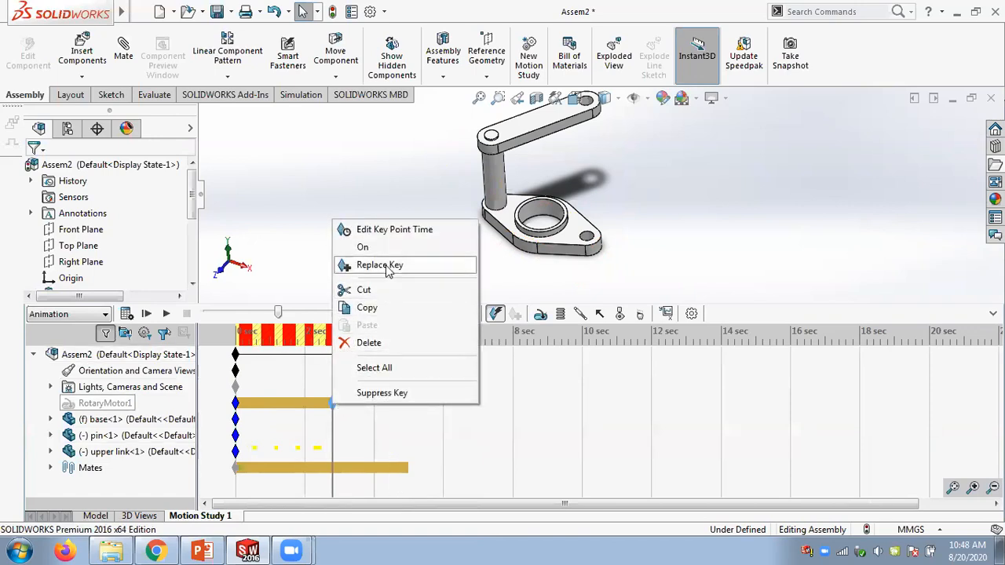
click(377, 248)
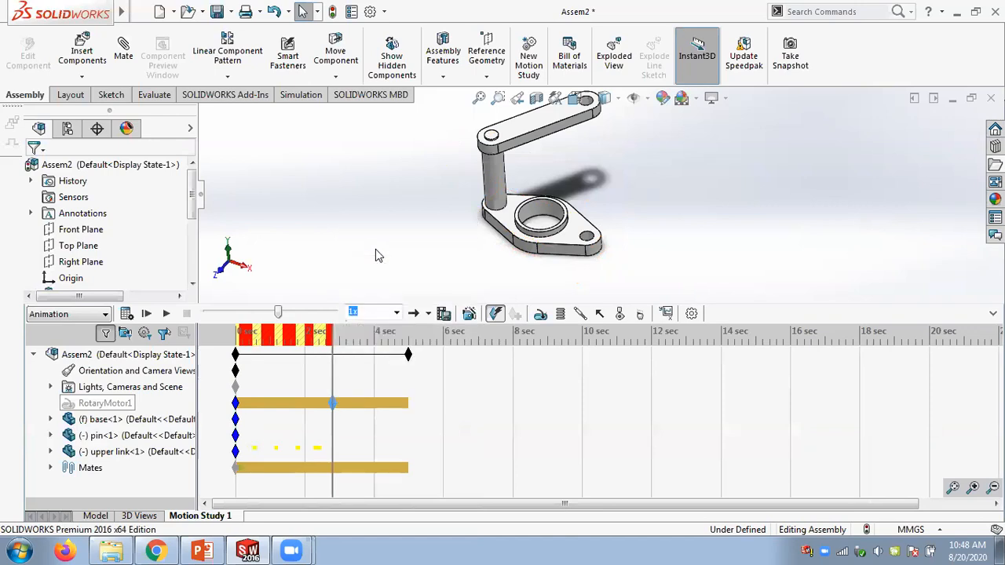
right_click(333, 404)
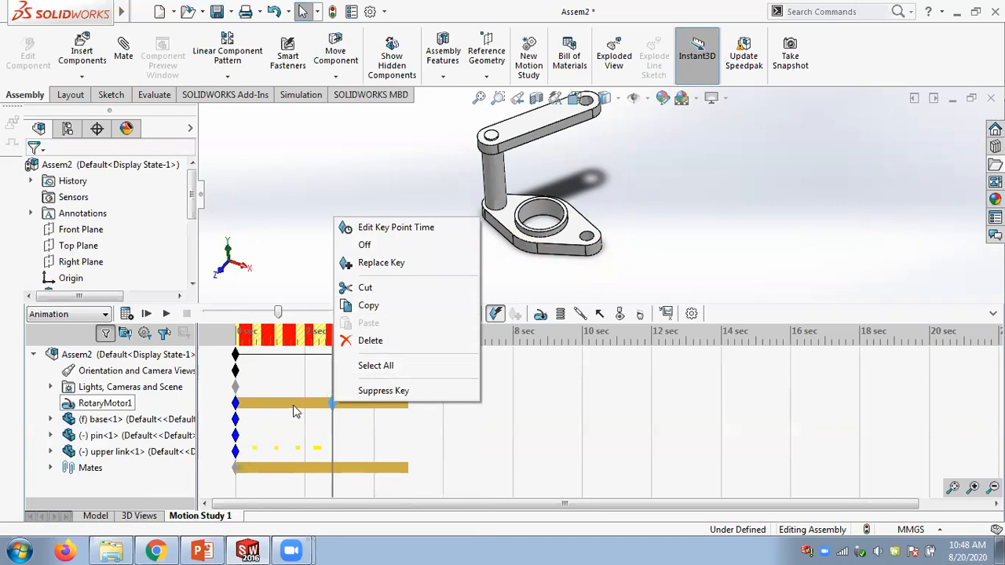
click(381, 263)
- Move the time bar to about 1.9 s and place a key on the rotary motor there
click(297, 407)
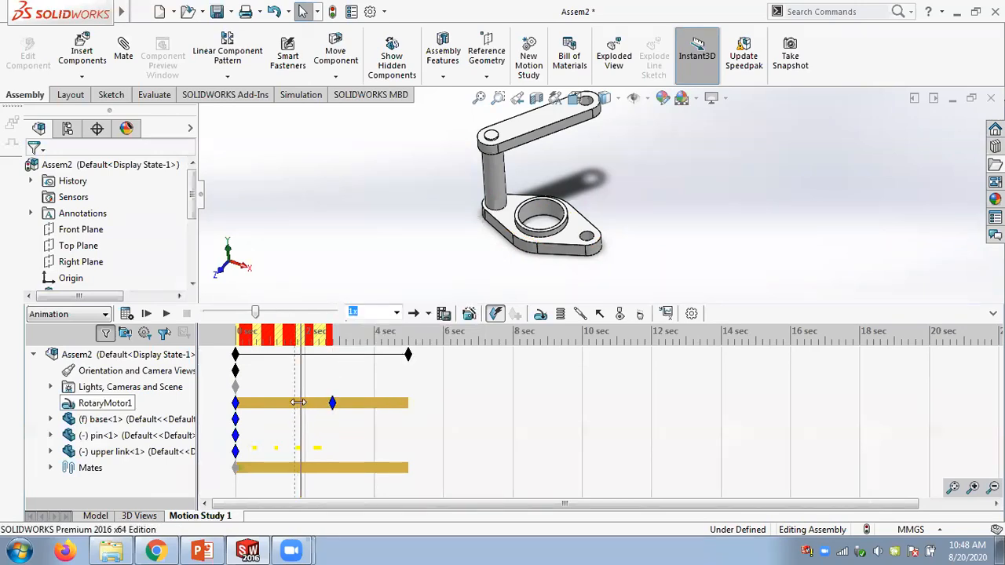
right_click(301, 403)
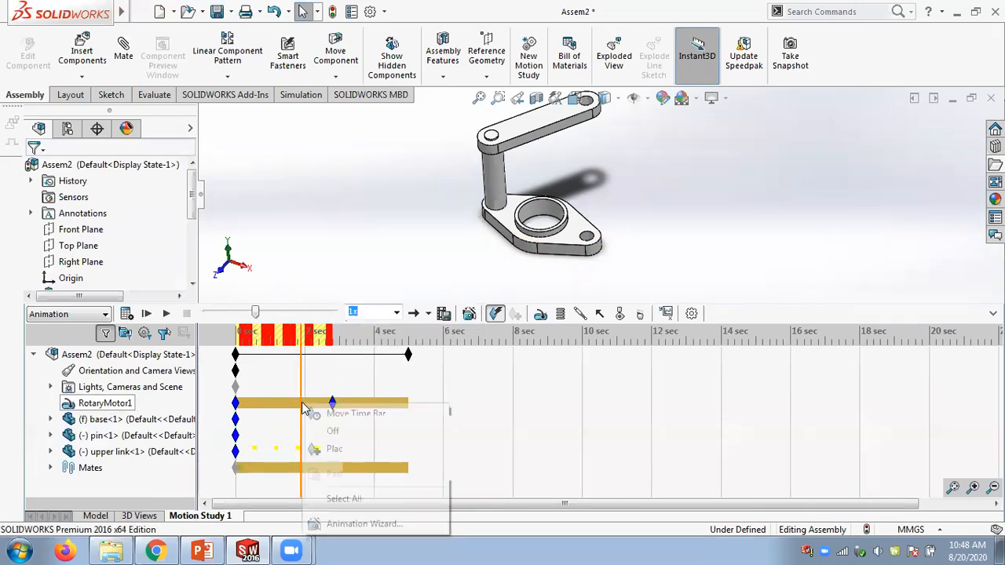
click(343, 450)
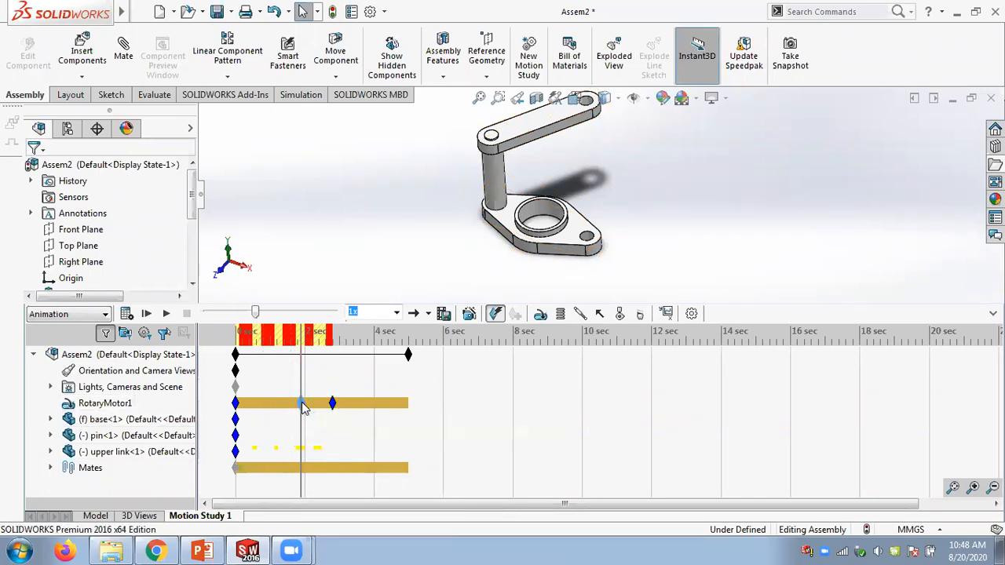
right_click(304, 403)
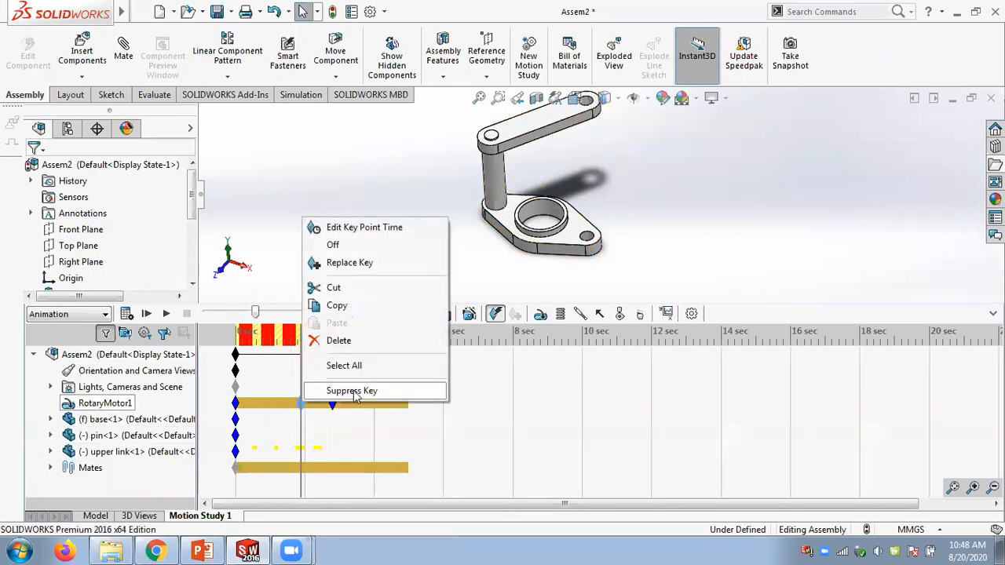
click(384, 228)
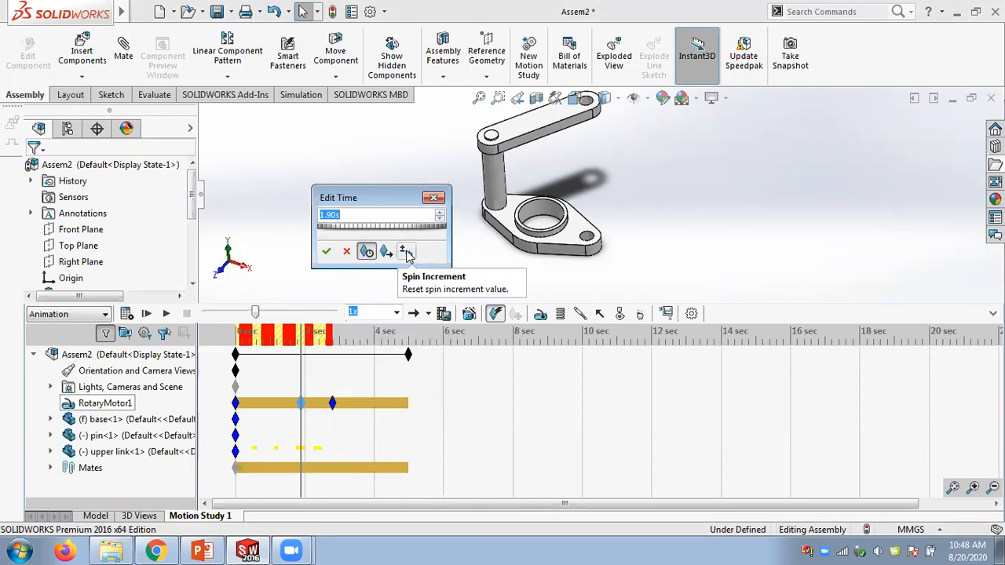
drag(340, 234, 336, 234)
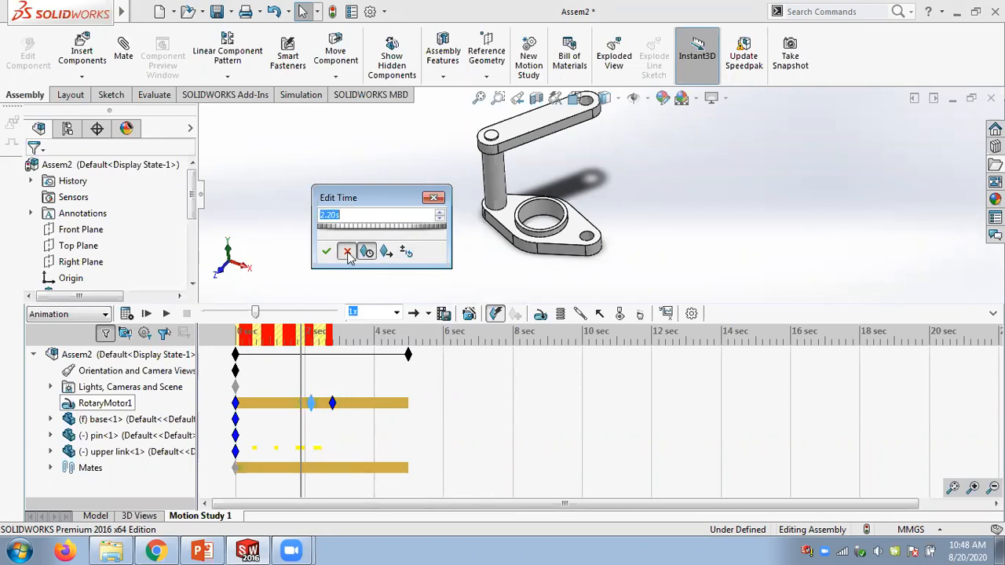
click(345, 251)
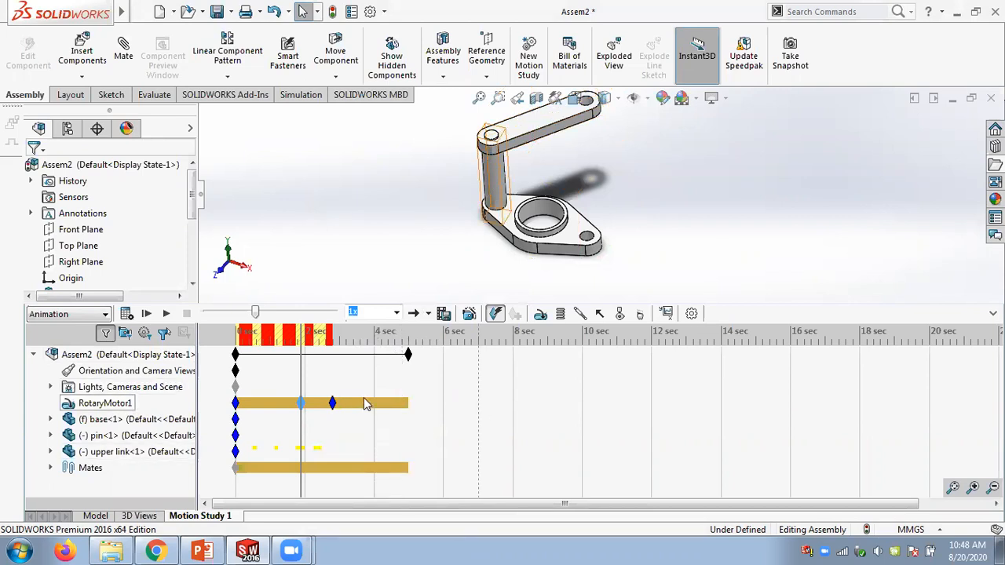
- Open the LimitAngle1 mate in the model tree to review its angle limits, then close it without changes
scroll(526, 188, down, 2)
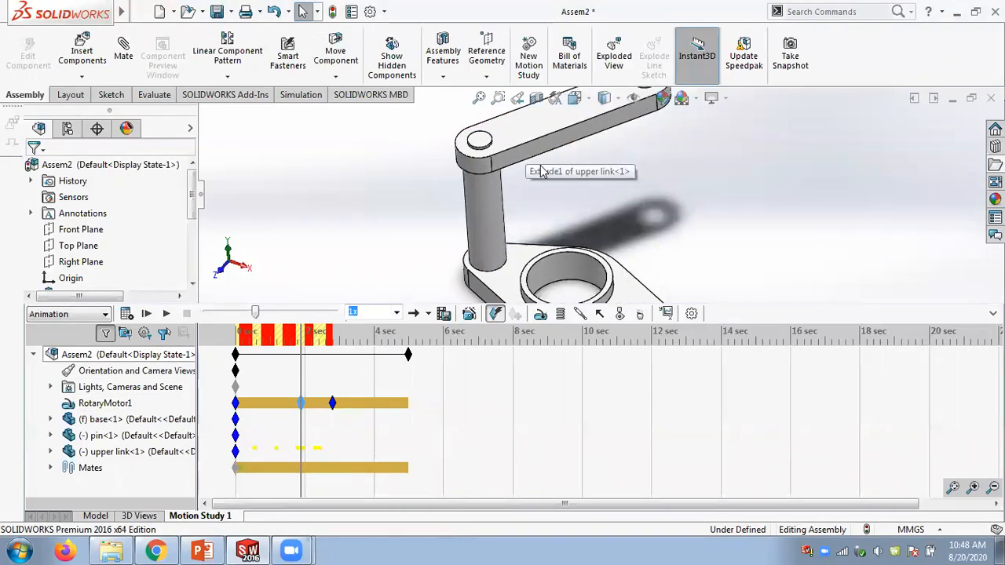
click(95, 516)
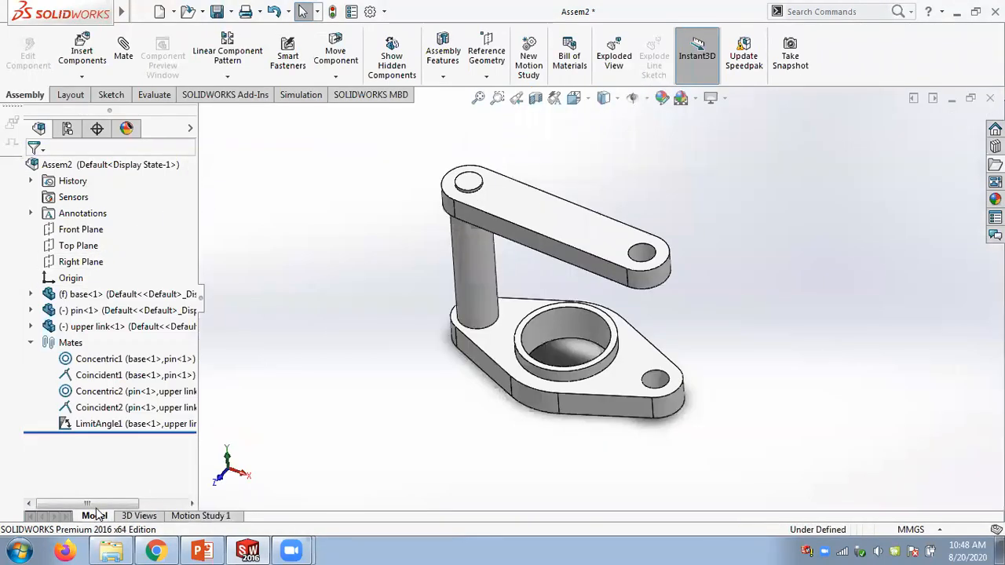
click(91, 426)
right_click(90, 425)
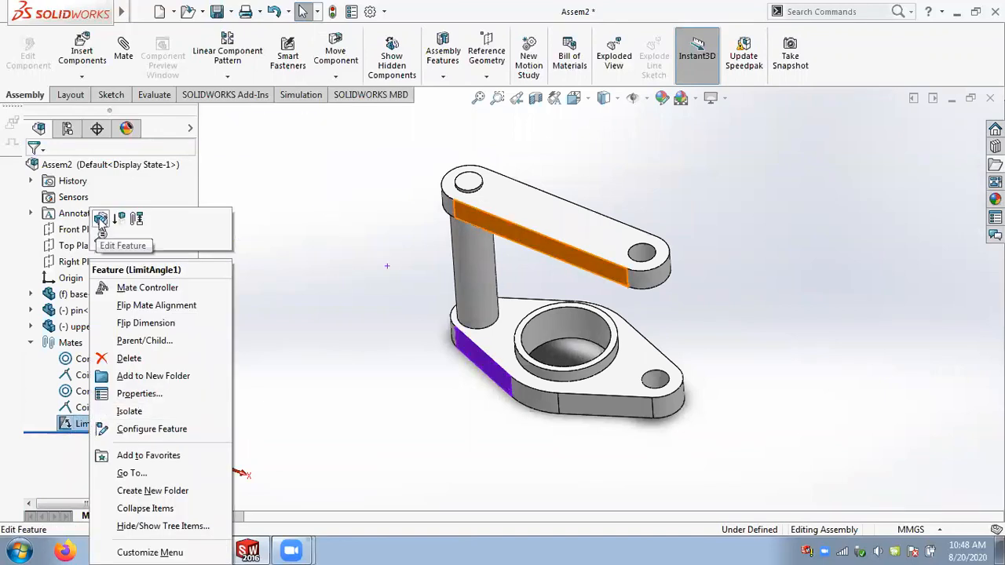
click(107, 223)
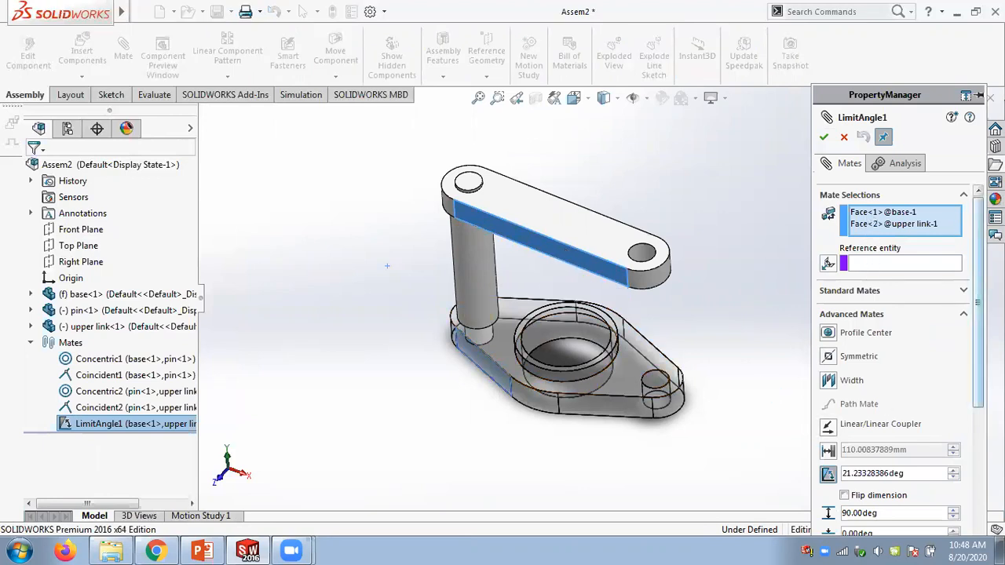
scroll(915, 391, down, 3)
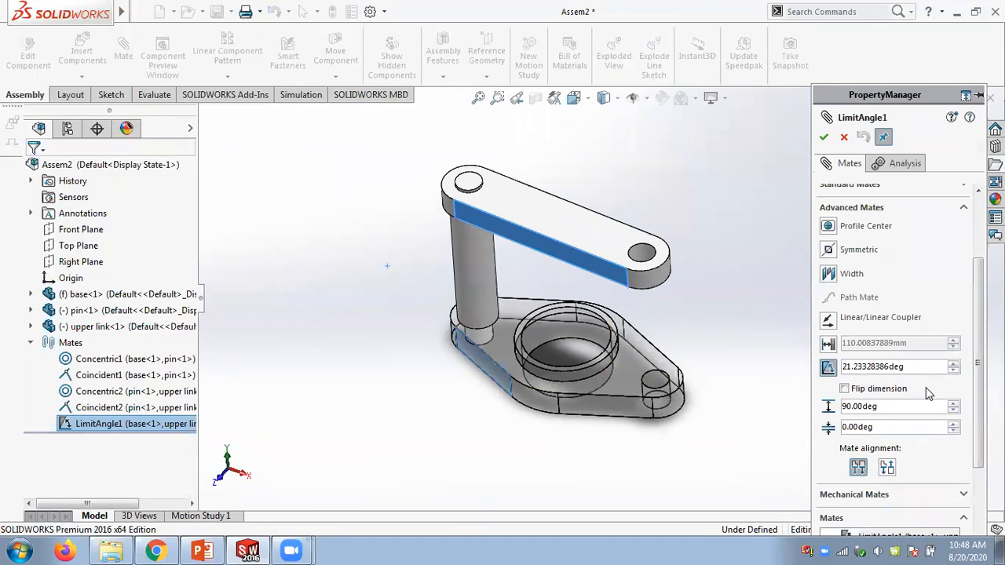
click(844, 139)
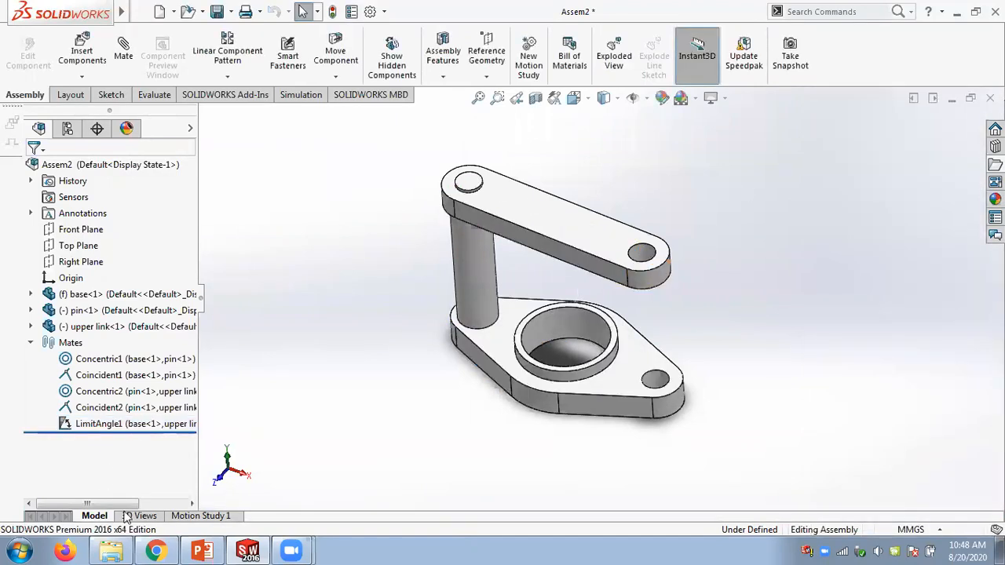
- Return to Motion Study 1 and turn the rotary motor off at about 3.3 s
click(197, 516)
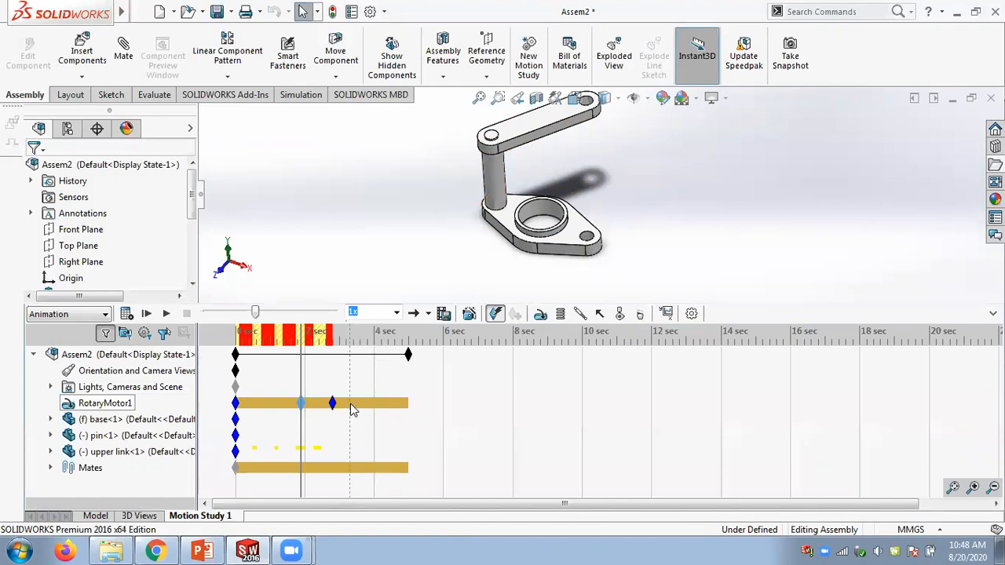
right_click(352, 410)
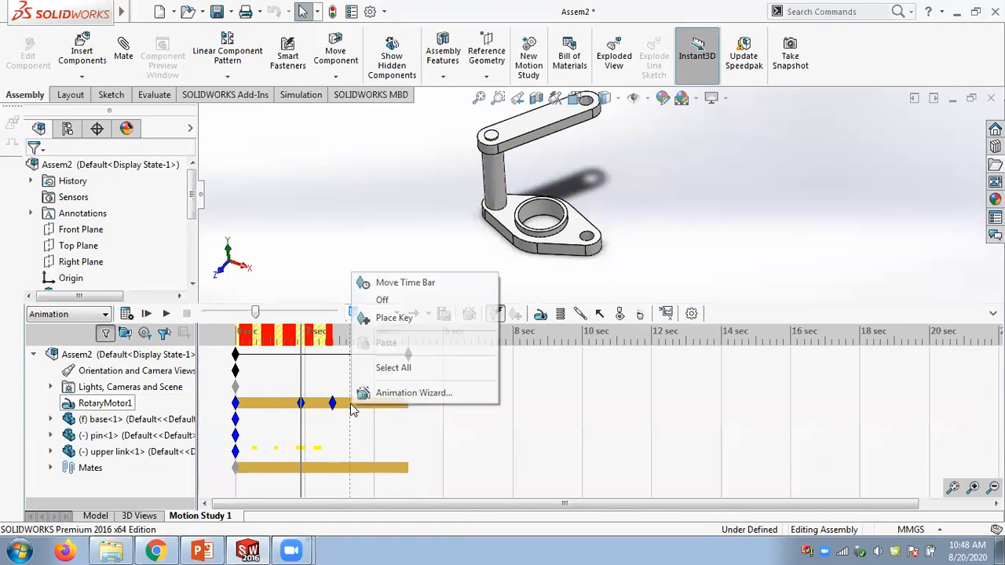
click(381, 301)
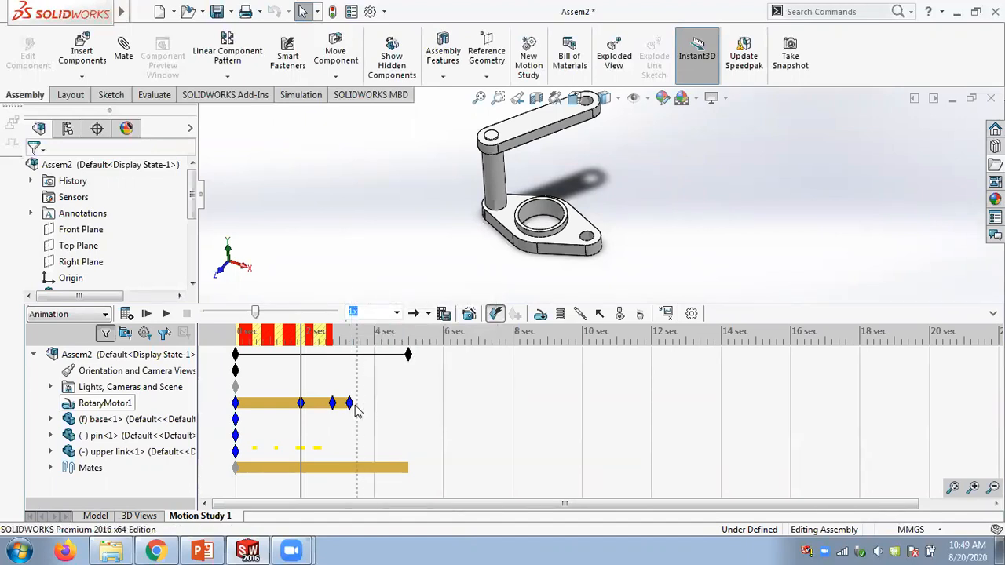
- Switch the rotary motor's 3.3 s key on and place another motor key at about 4.3 s
right_click(350, 404)
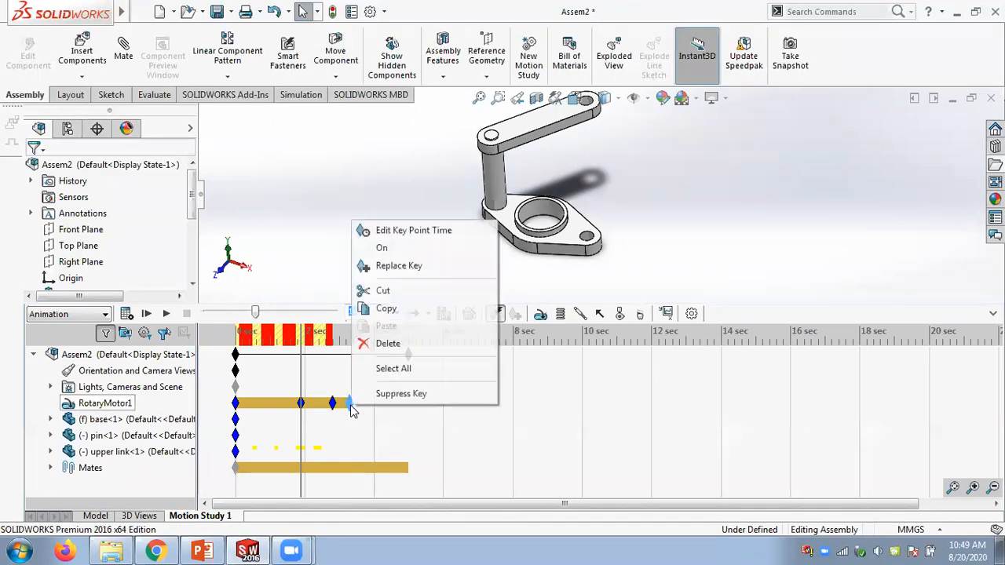
click(395, 250)
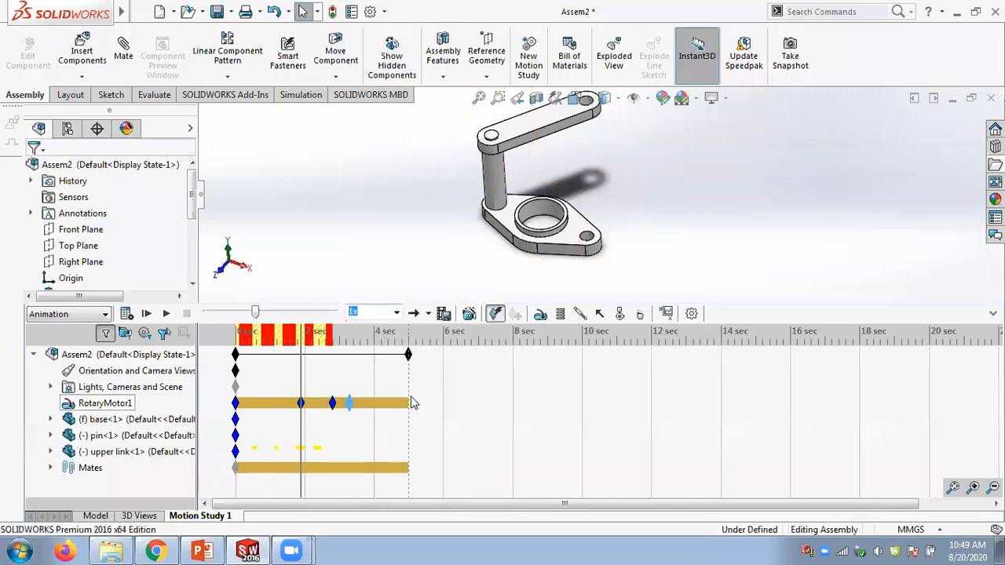
right_click(385, 406)
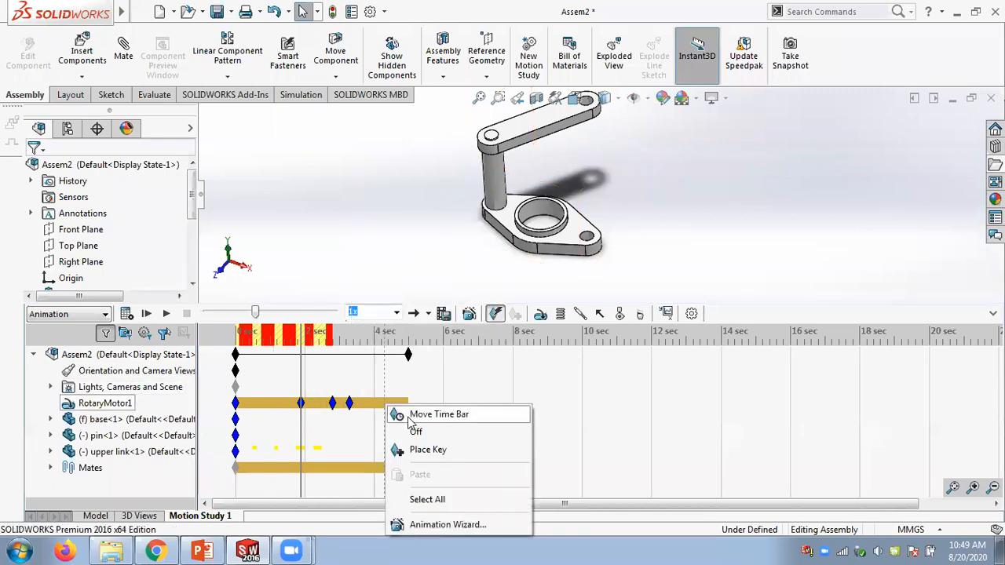
click(419, 452)
right_click(384, 404)
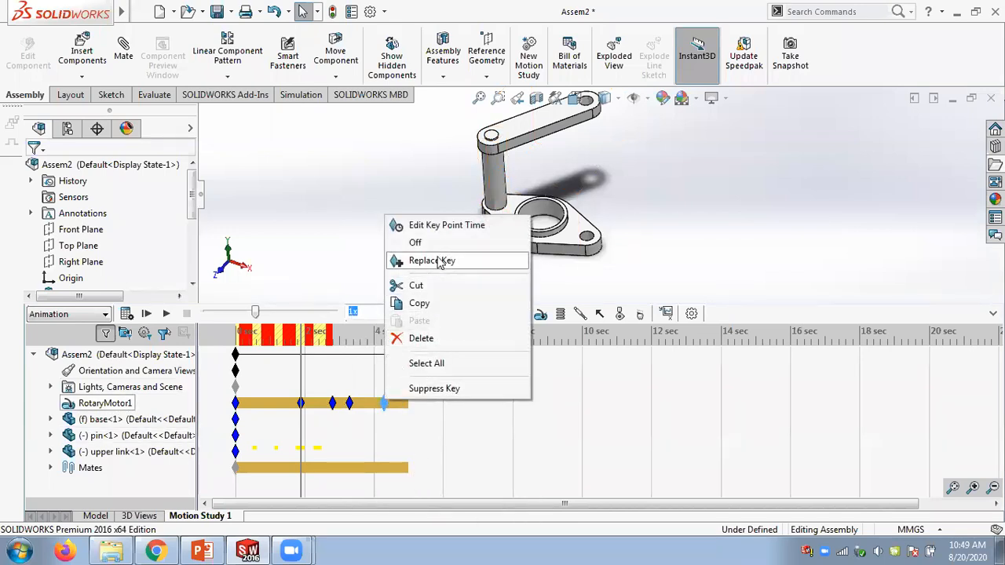
click(437, 227)
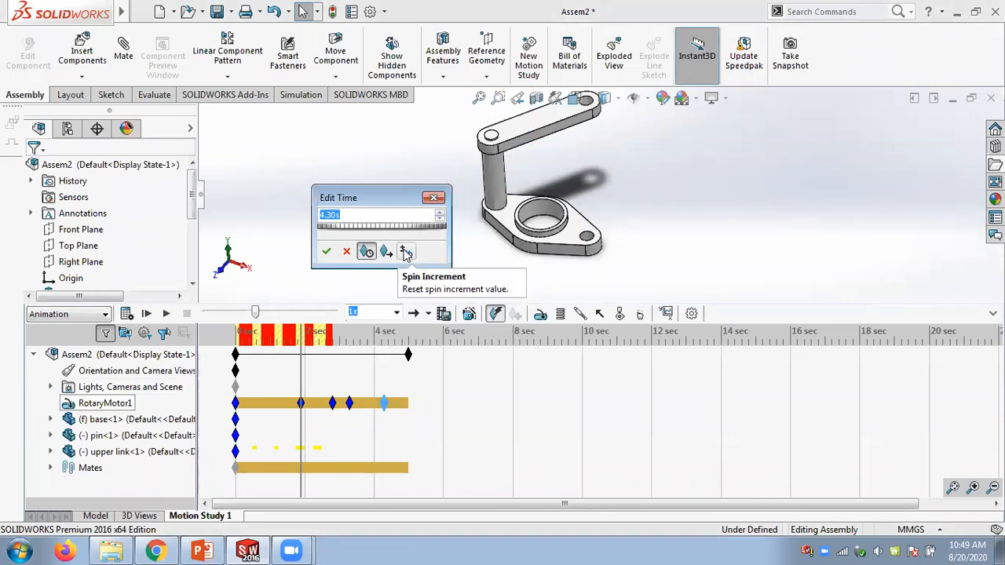
click(346, 251)
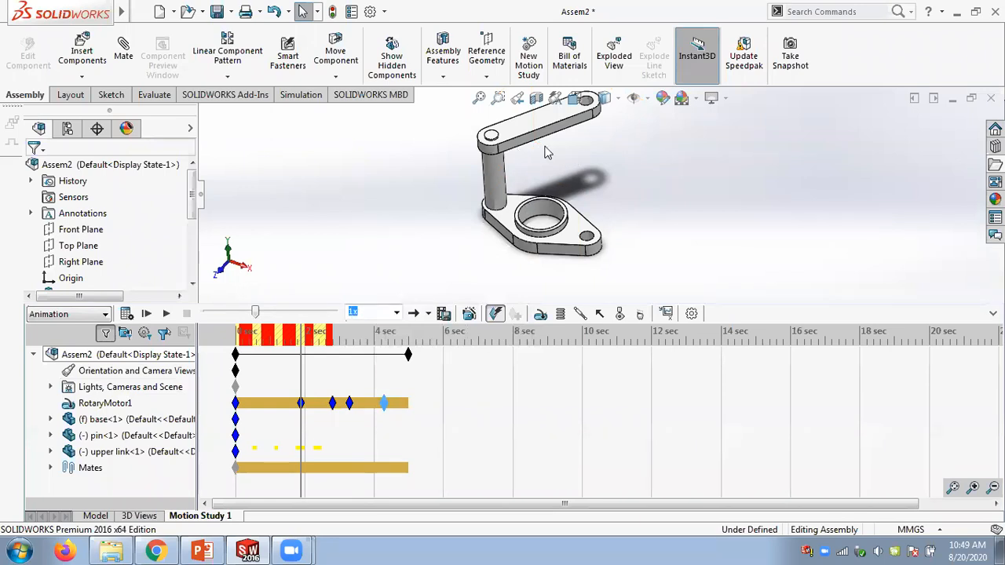
- Switch to the PowerPoint presentation and highlight the angle, path and distance mate topics on slide 7
click(202, 551)
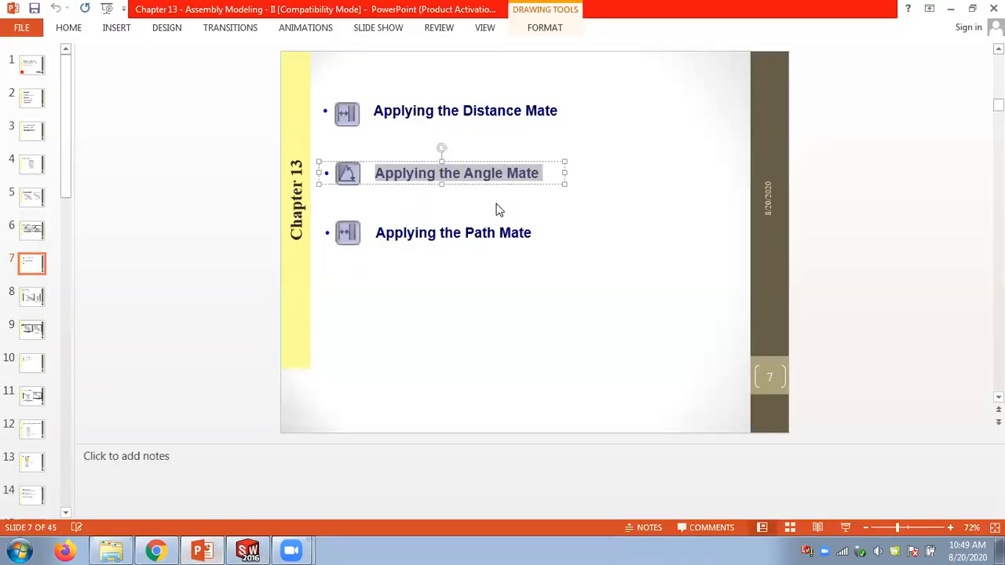
click(601, 226)
drag(454, 174, 453, 231)
click(444, 233)
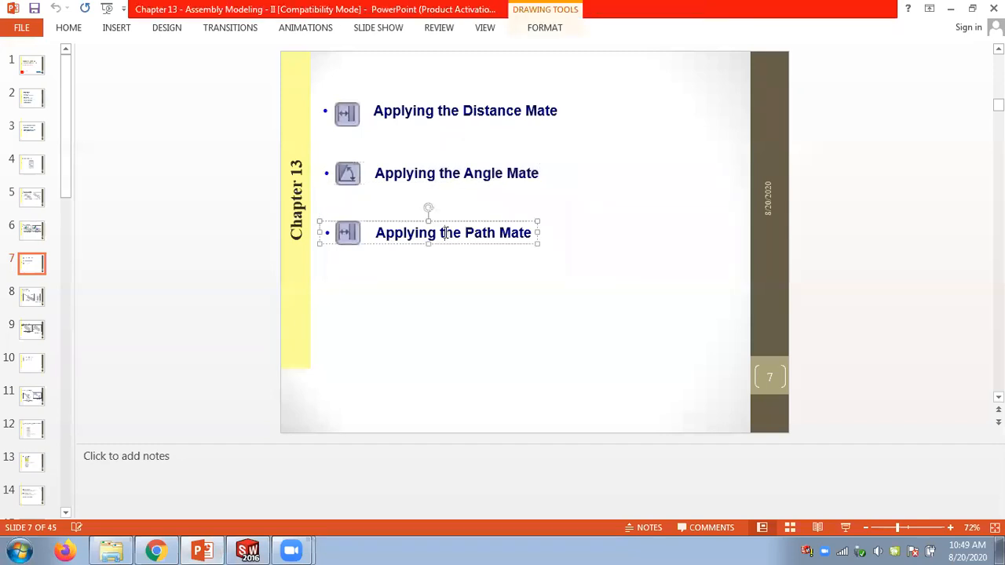
drag(438, 110, 559, 111)
click(589, 224)
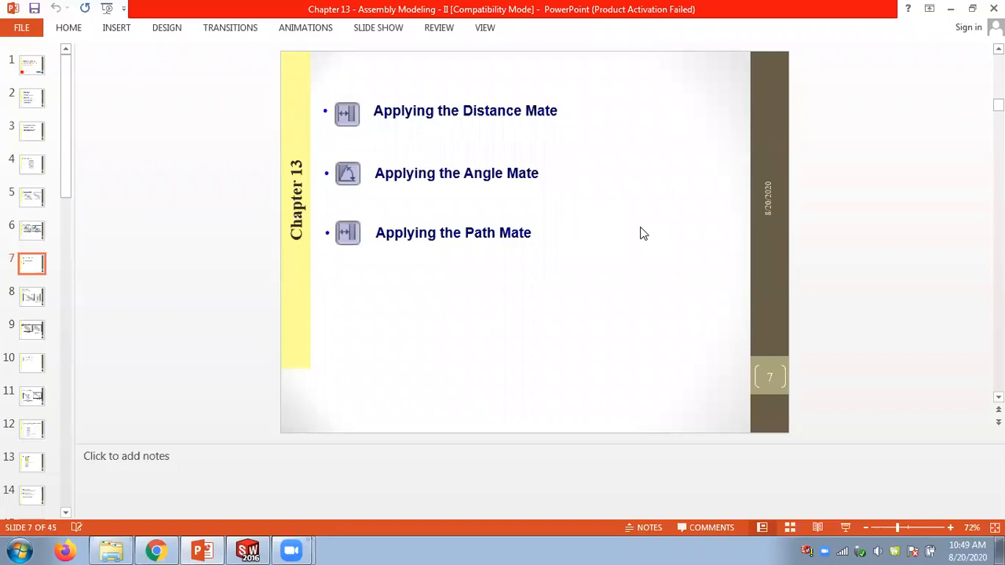
- Leaf through the chapter slides covering the advanced and mechanical mates
scroll(641, 233, up, 2)
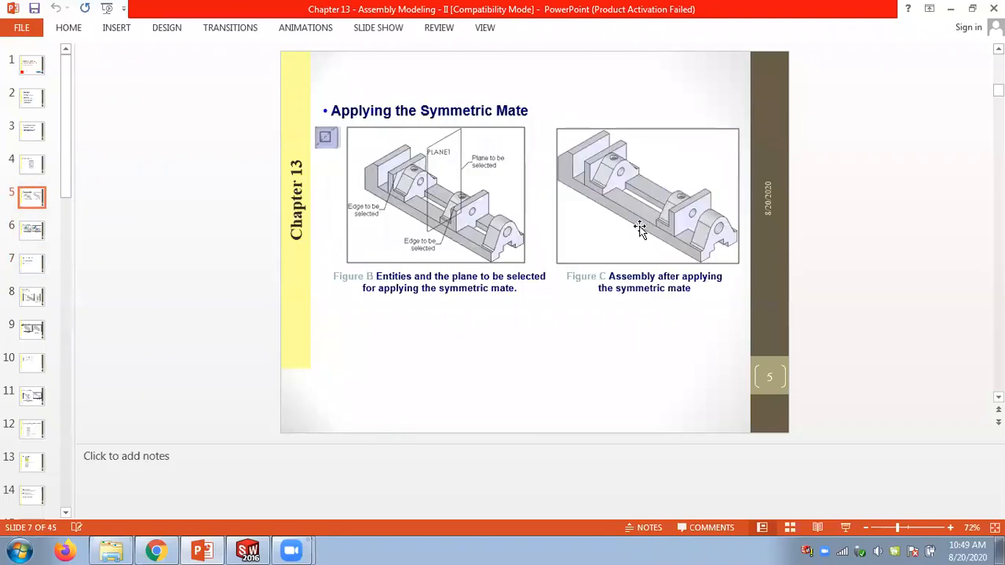
scroll(640, 233, up, 4)
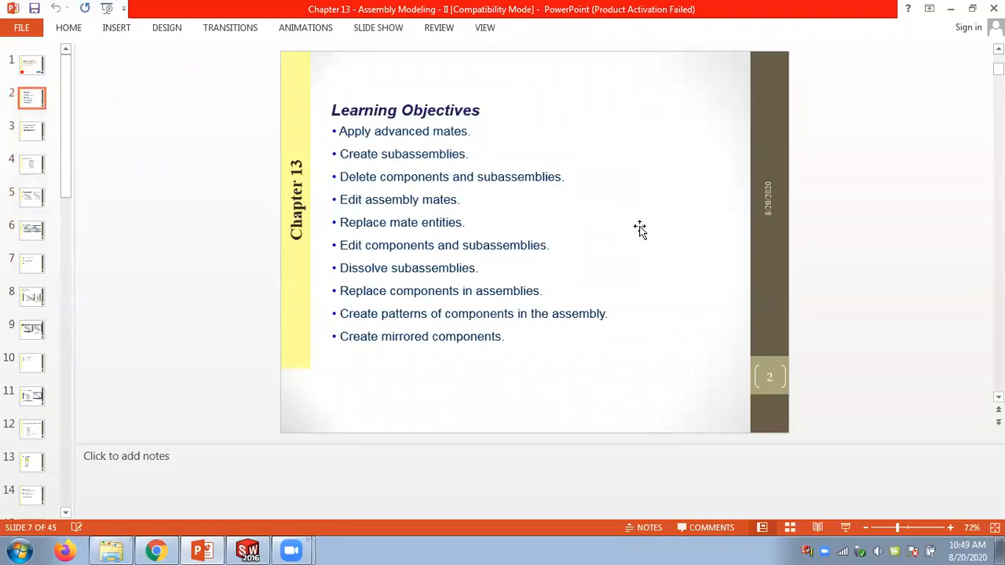
scroll(640, 232, down, 3)
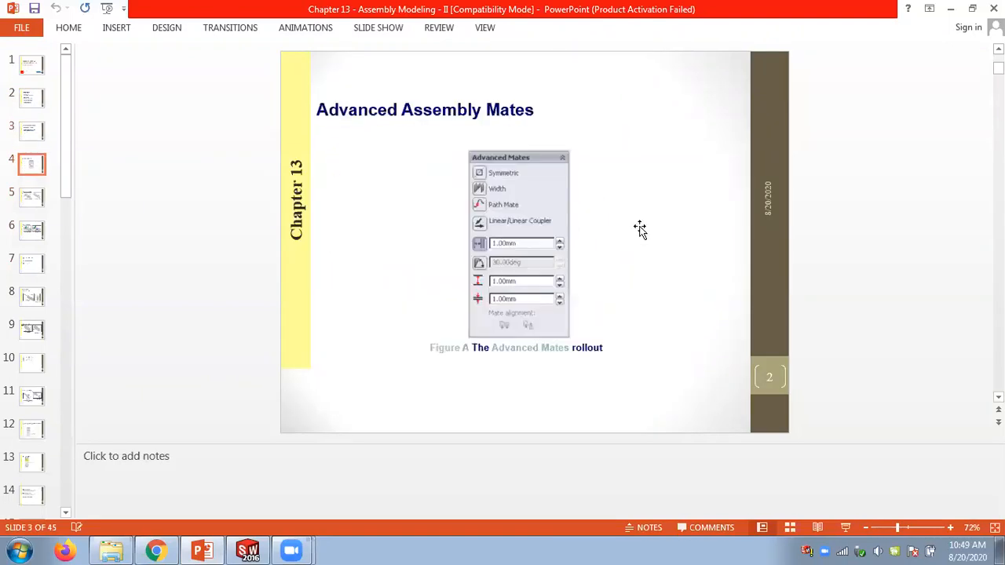
scroll(640, 229, down, 3)
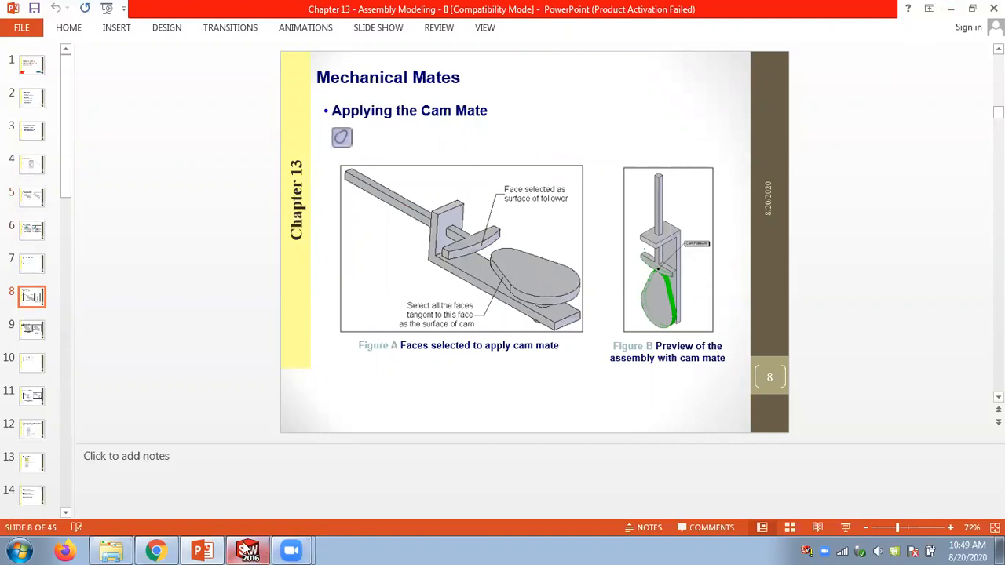
- Switch to the Linear Coupler folder and display its files as extra large icons
mouse_move(245, 548)
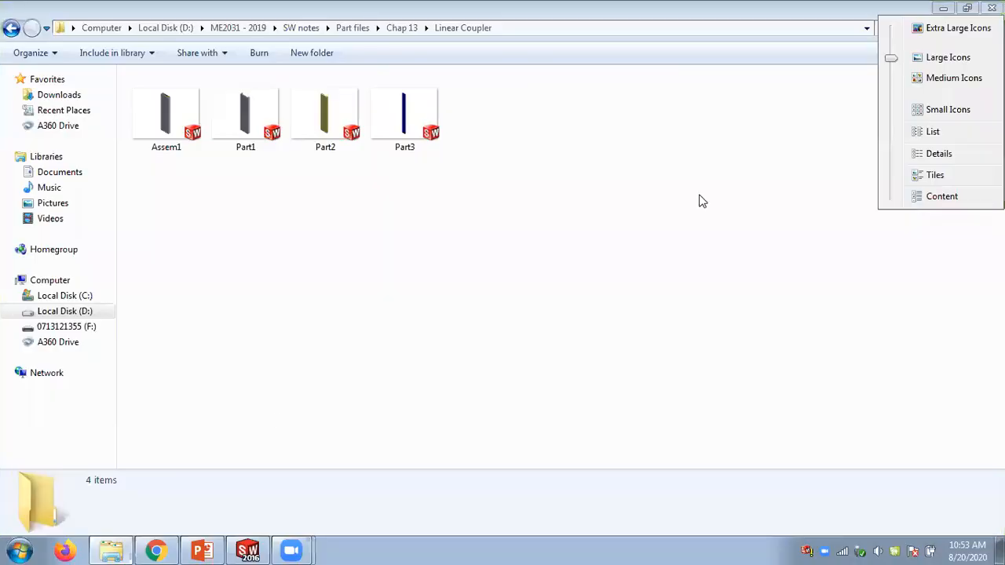
click(690, 197)
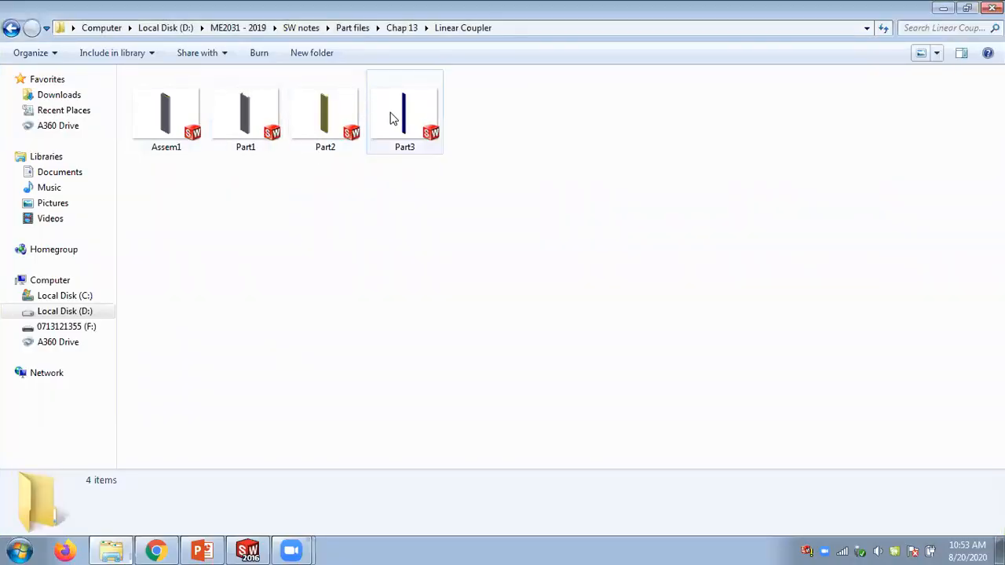
click(937, 53)
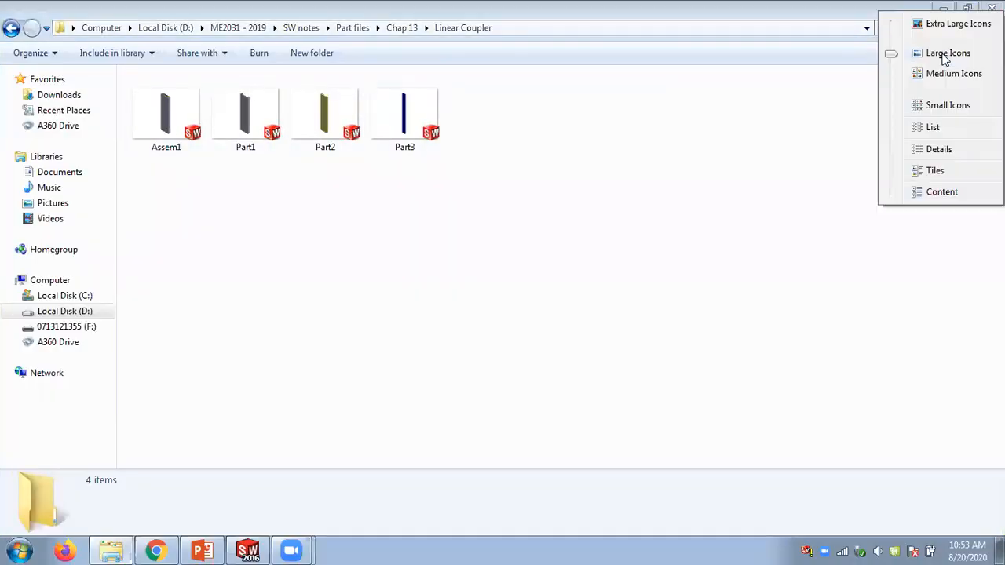
click(951, 26)
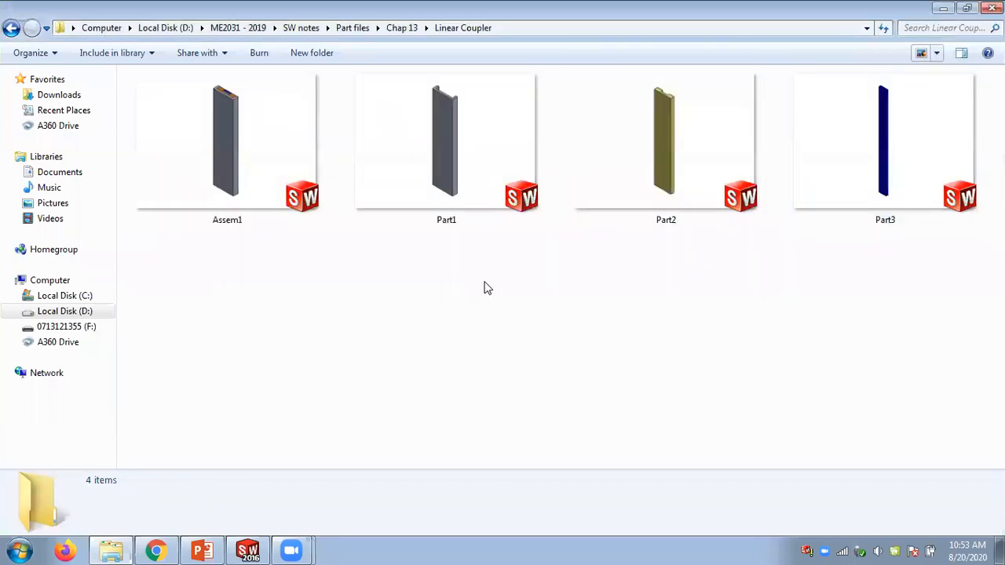
- Open the Assem1 assembly and expand its Mates folder in the design tree
double_click(235, 168)
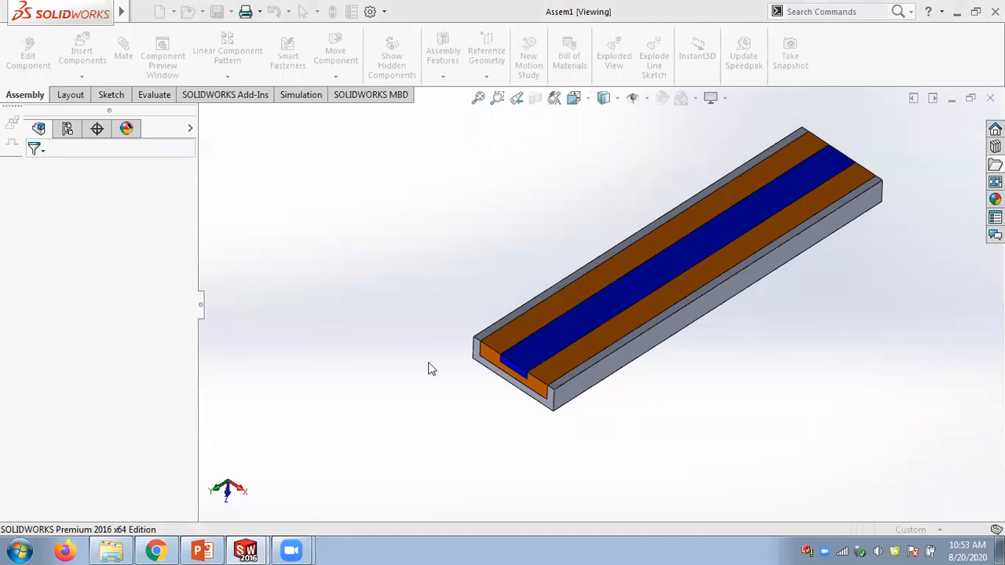
mouse_move(246, 549)
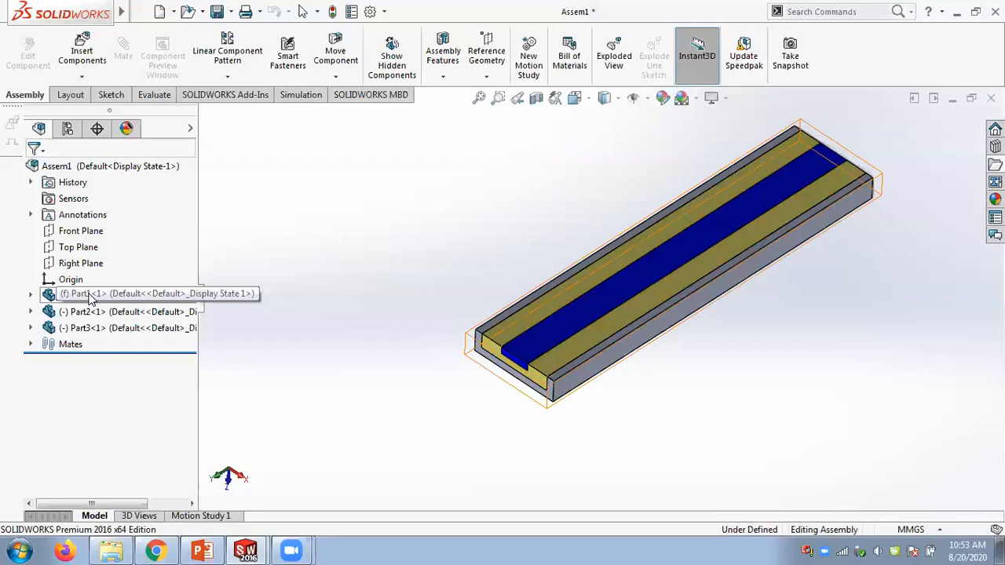
click(78, 296)
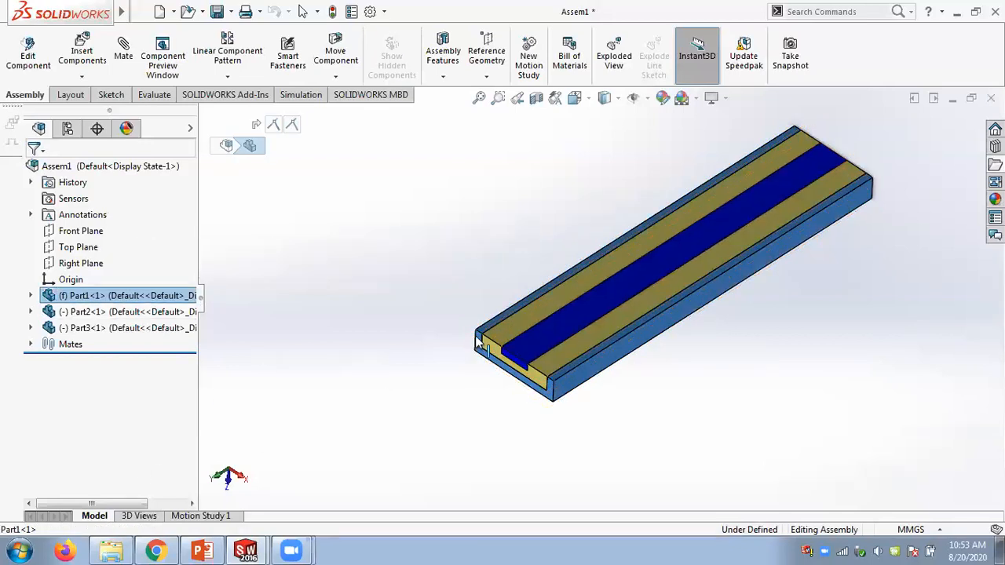
scroll(557, 365, down, 3)
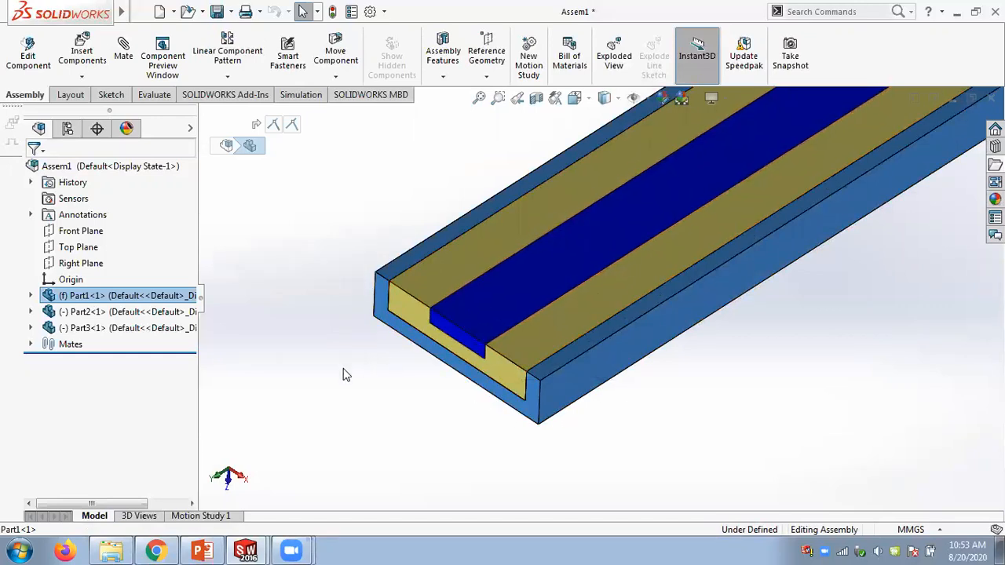
scroll(343, 368, up, 3)
click(30, 347)
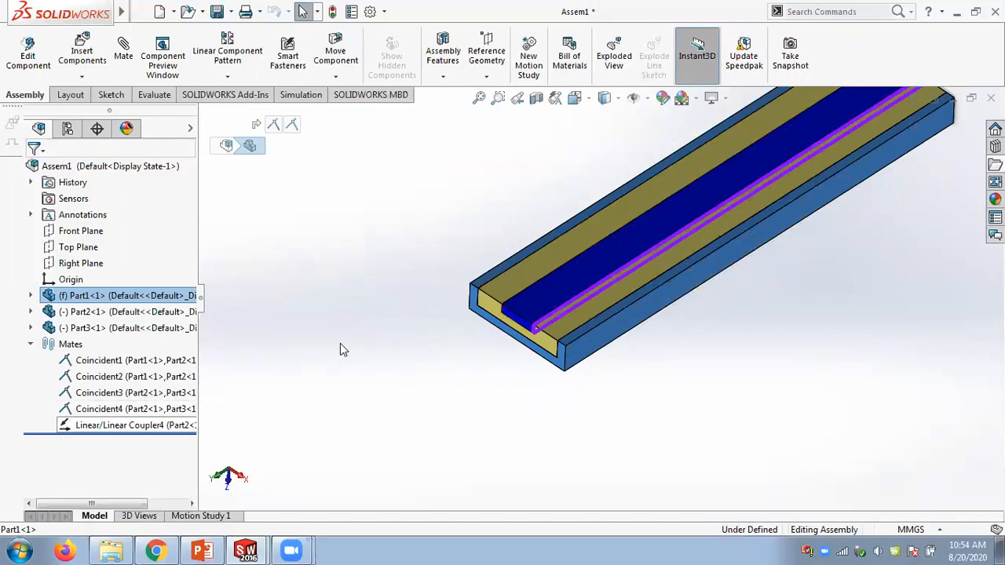
- Drag the blue Part3 slider along the channel to test the linear coupler motion
scroll(345, 344, up, 3)
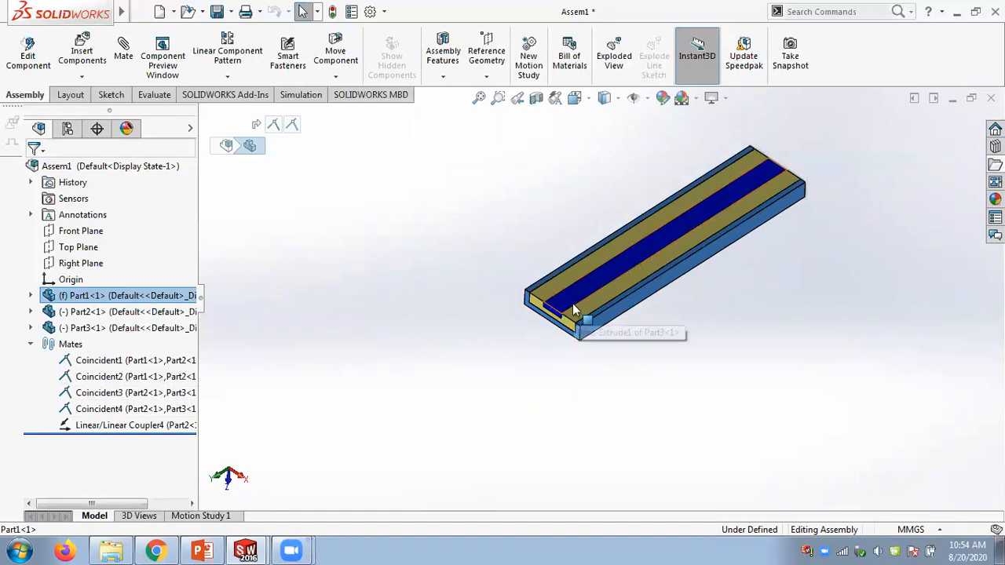
drag(570, 301, 438, 382)
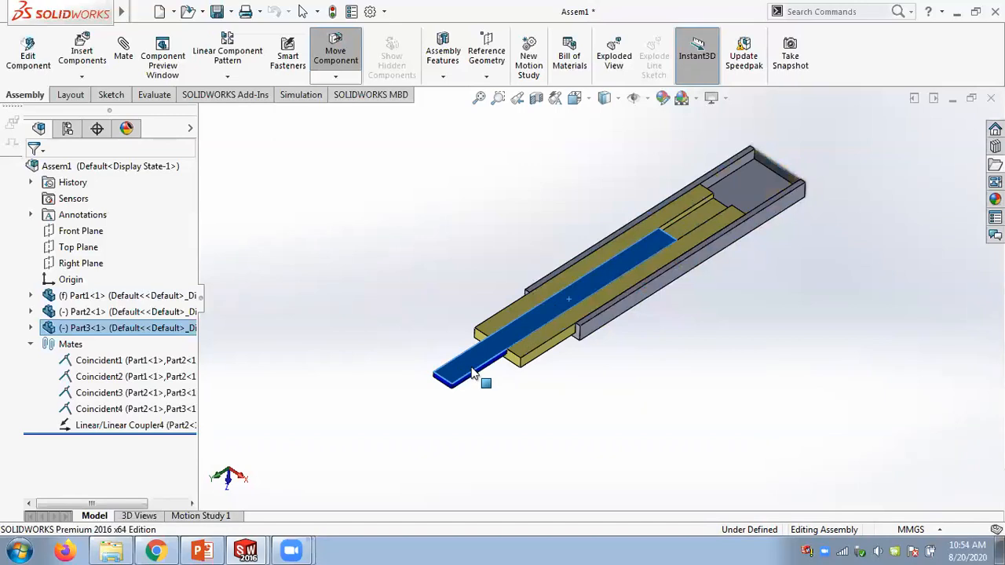
scroll(470, 341, down, 3)
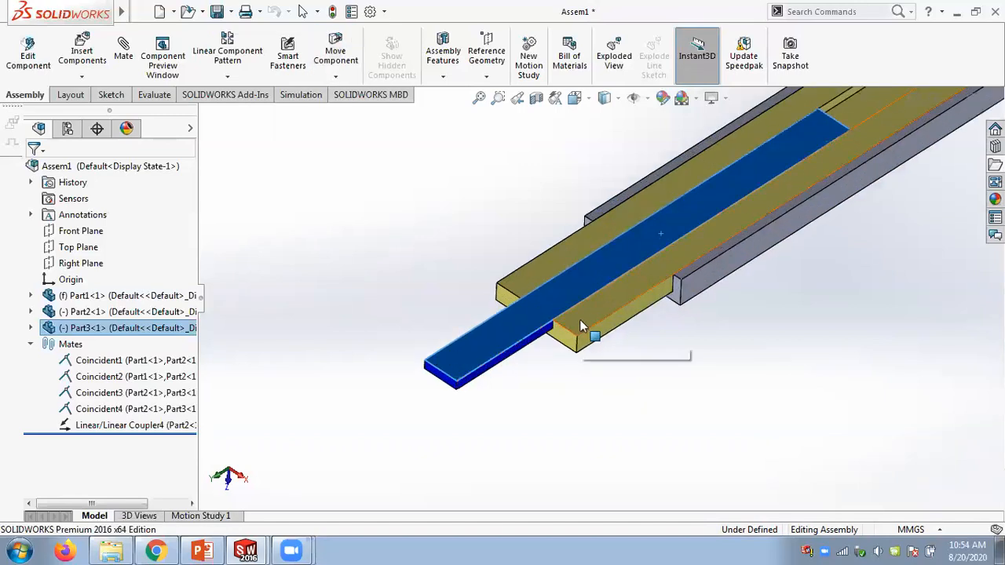
drag(547, 316, 504, 360)
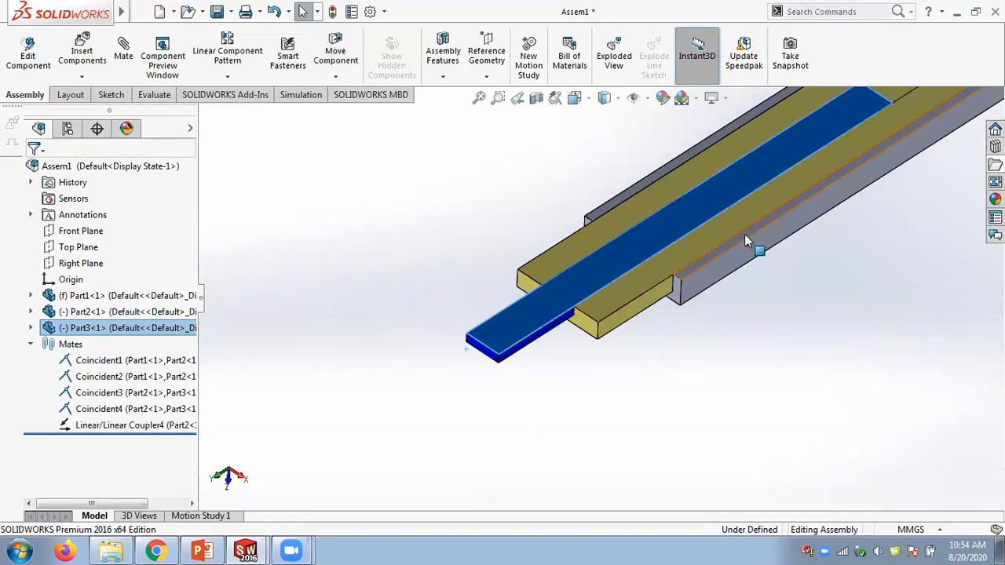
drag(634, 252, 700, 211)
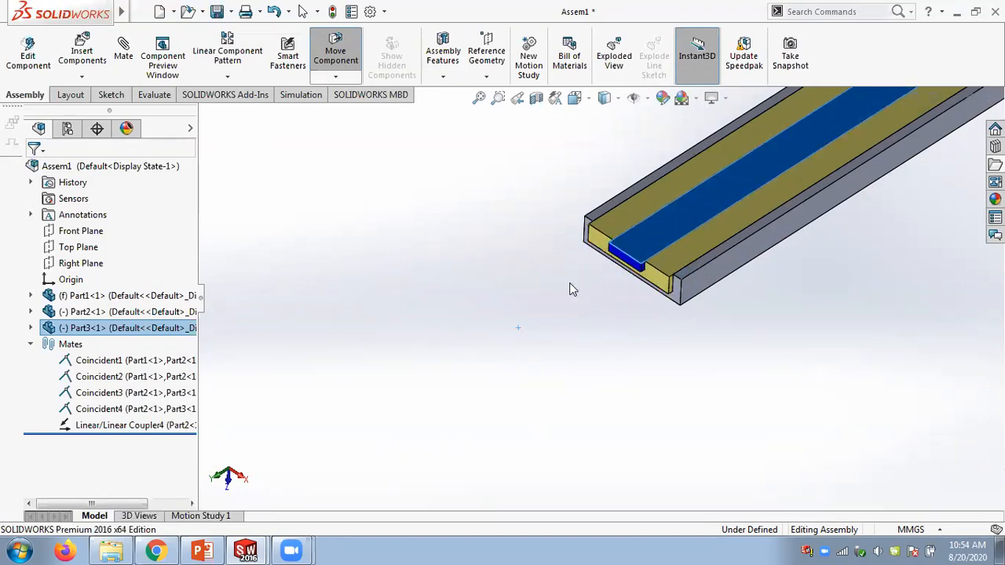
- Suppress the Linear/Linear Coupler4 mate
scroll(597, 290, down, 2)
click(102, 425)
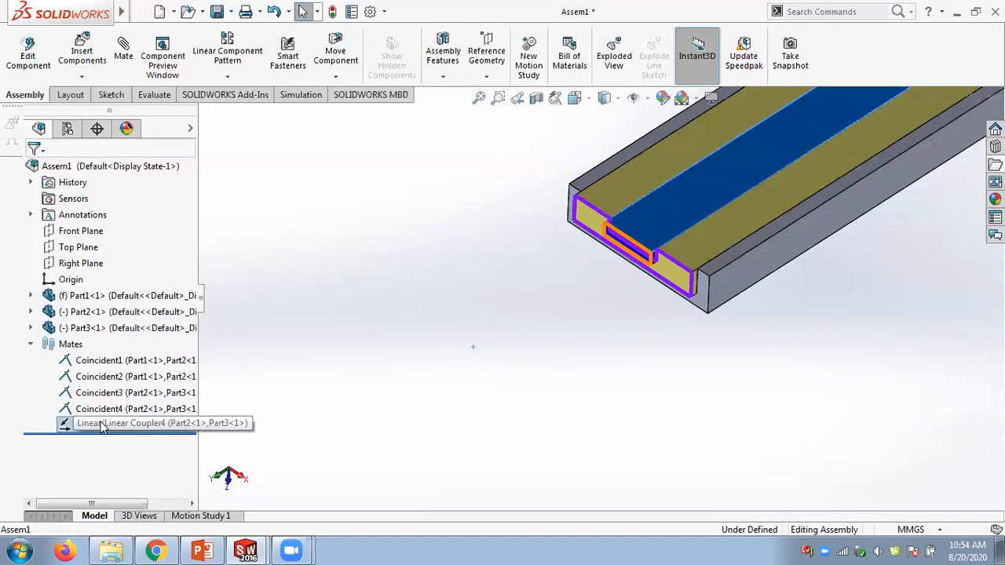
right_click(102, 425)
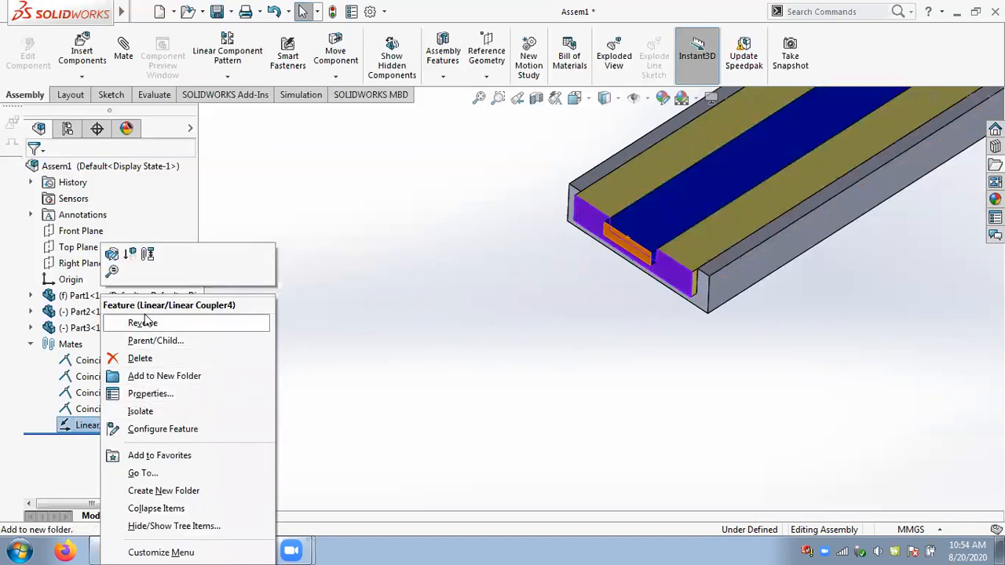
click(129, 256)
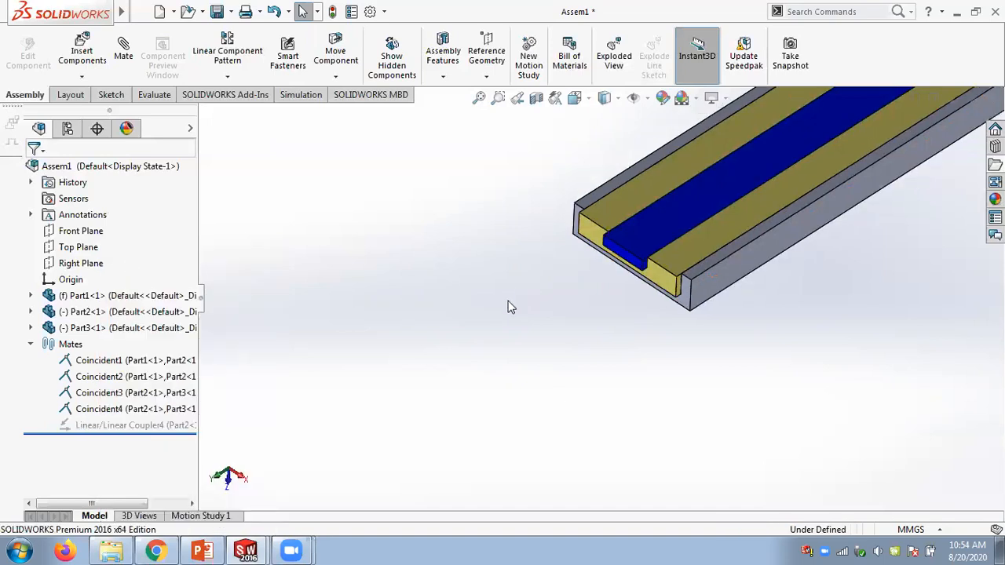
- Drag the sliders separately to test their motion with the coupler mate suppressed
drag(603, 280, 574, 282)
drag(661, 268, 684, 269)
scroll(710, 303, down, 3)
scroll(710, 303, up, 3)
scroll(594, 186, up, 2)
scroll(600, 182, down, 2)
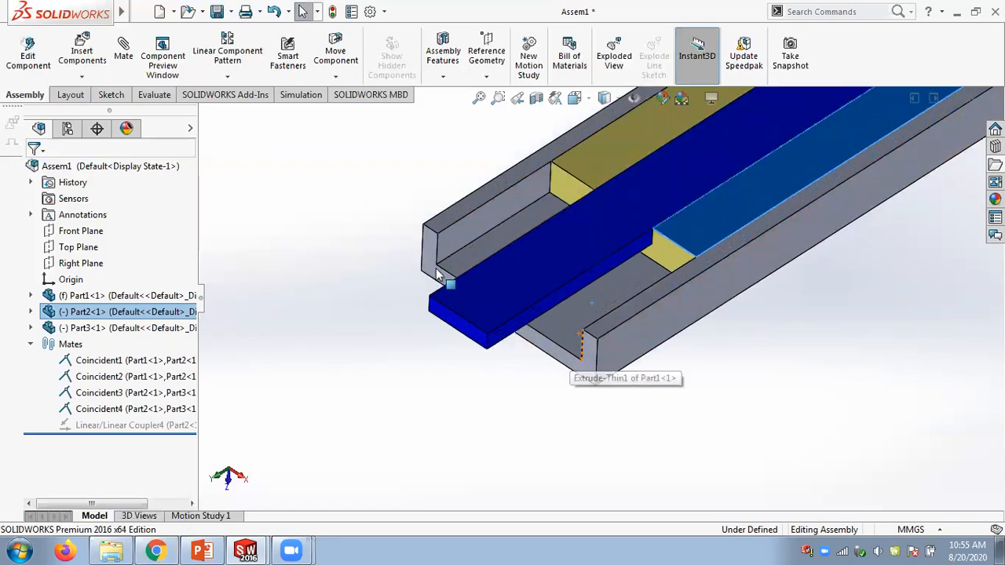
- Bring up the Assem2 window and close it without saving the modified documents
click(110, 552)
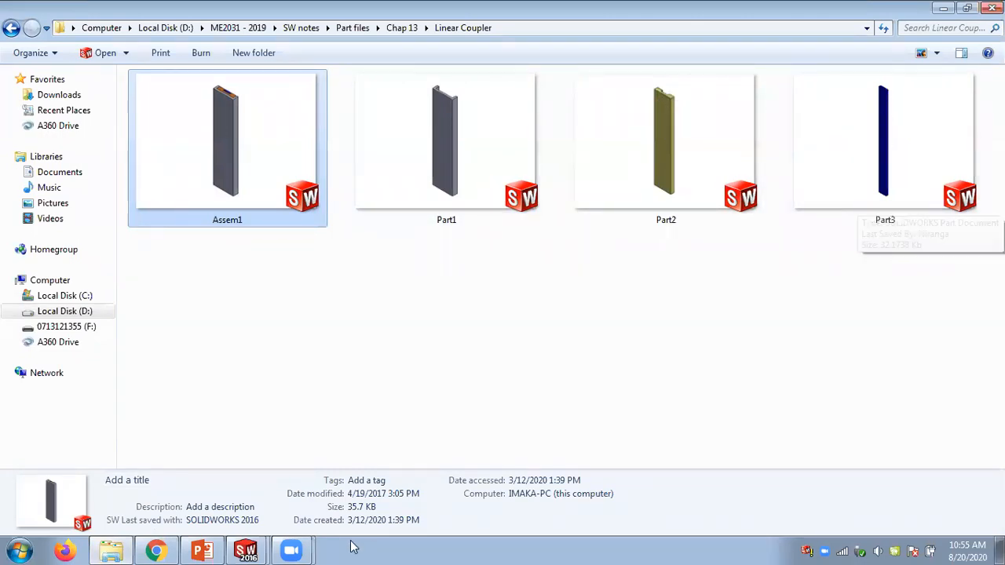
click(245, 550)
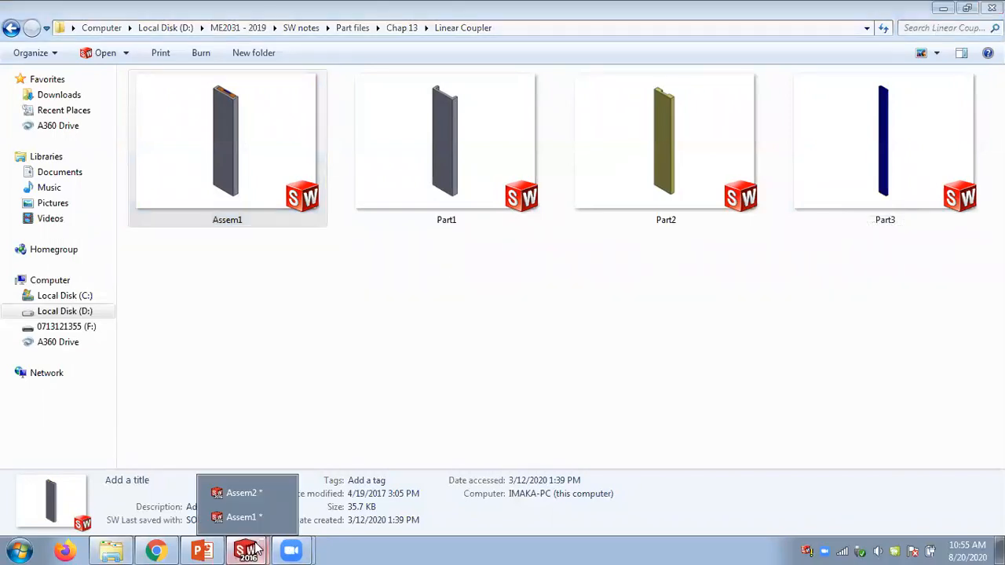
click(249, 497)
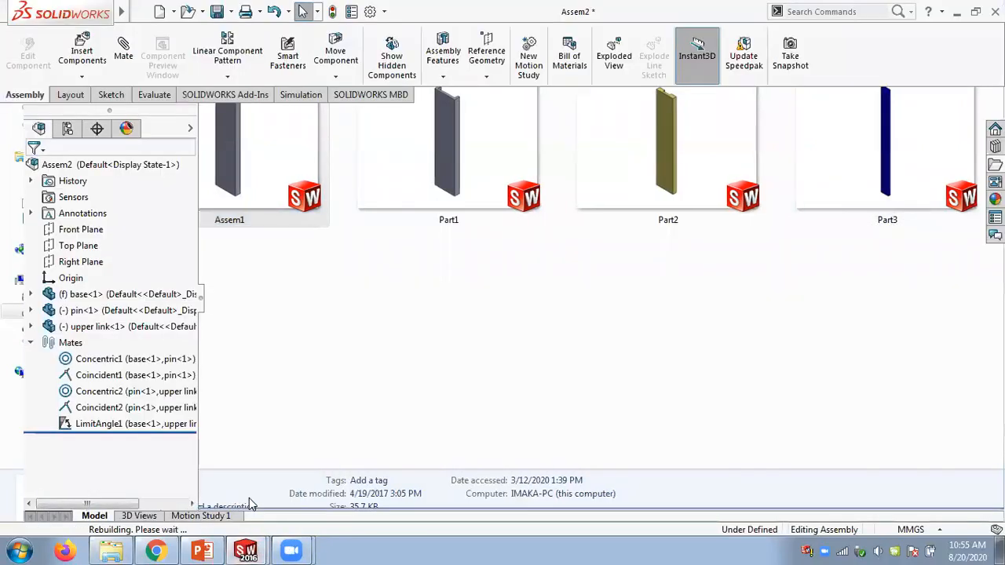
click(990, 98)
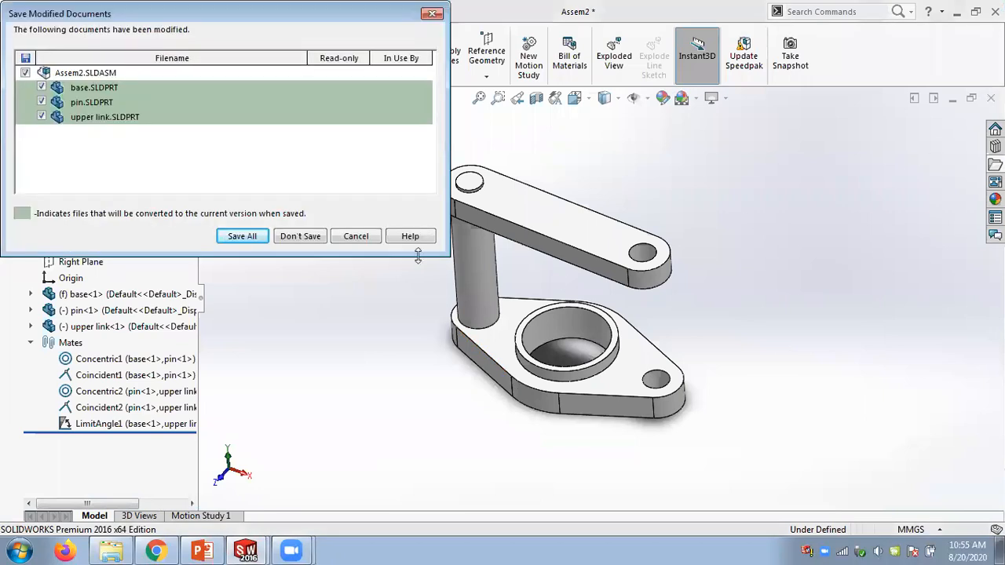
click(306, 236)
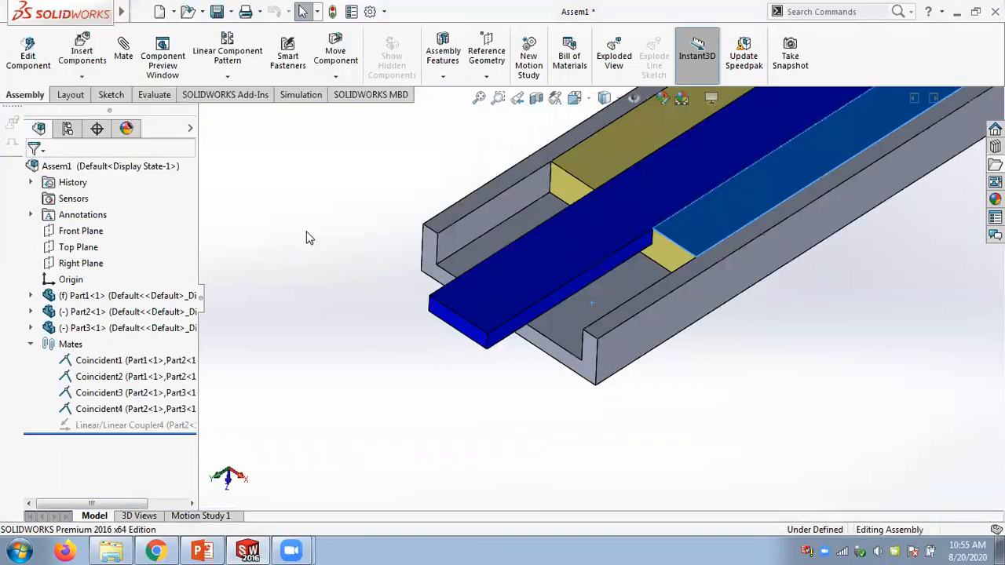
- Drag the blue and yellow sliders further along the channel in Assem1
scroll(534, 383, up, 4)
scroll(616, 329, up, 3)
scroll(626, 263, down, 3)
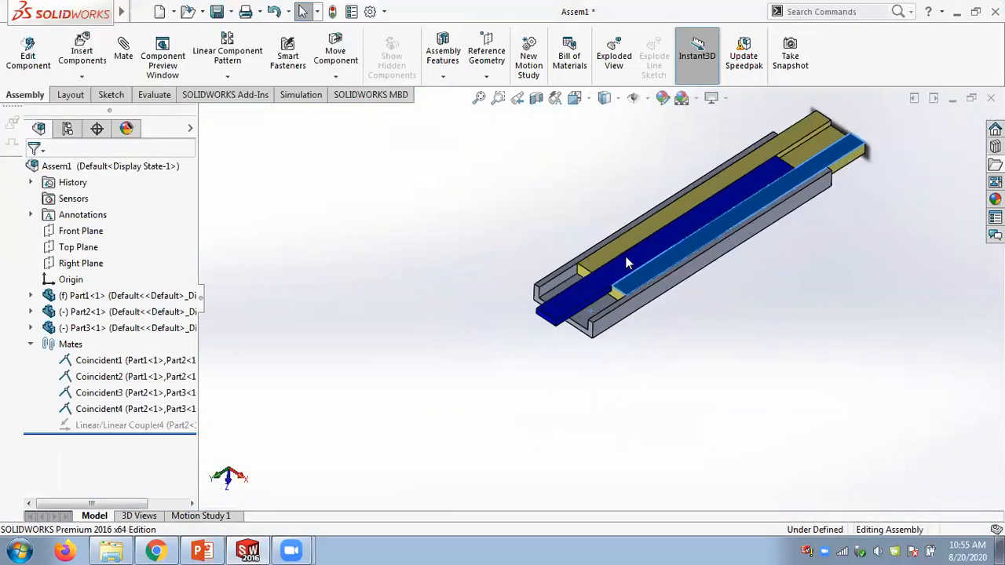
scroll(626, 264, up, 1)
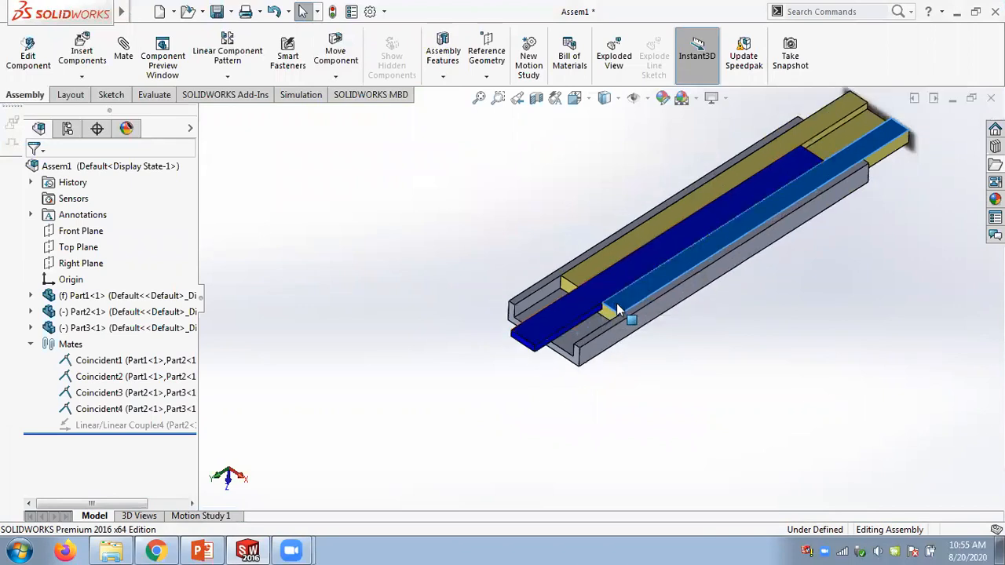
drag(582, 329, 731, 228)
drag(664, 273, 564, 314)
click(545, 215)
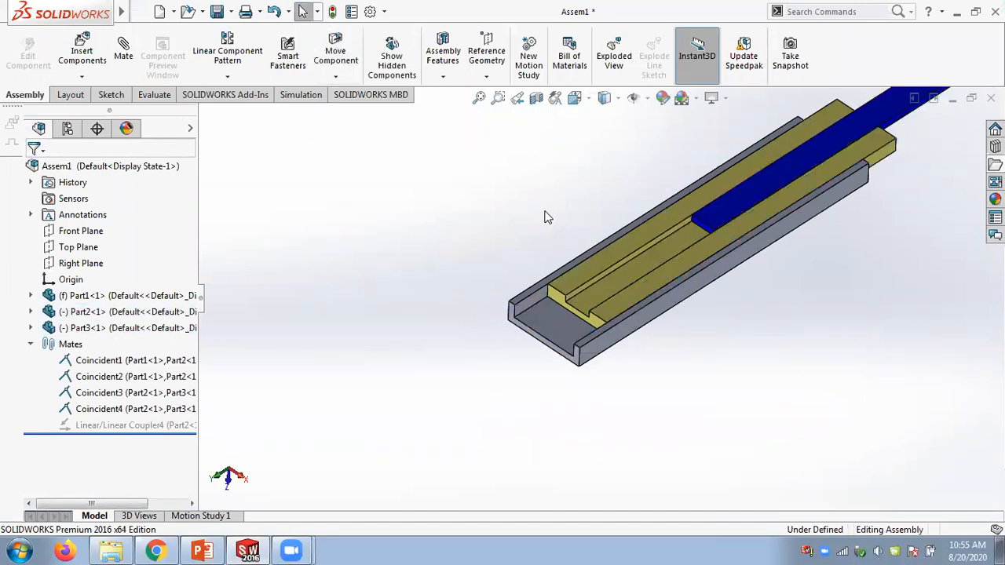
scroll(547, 218, up, 2)
scroll(547, 217, up, 1)
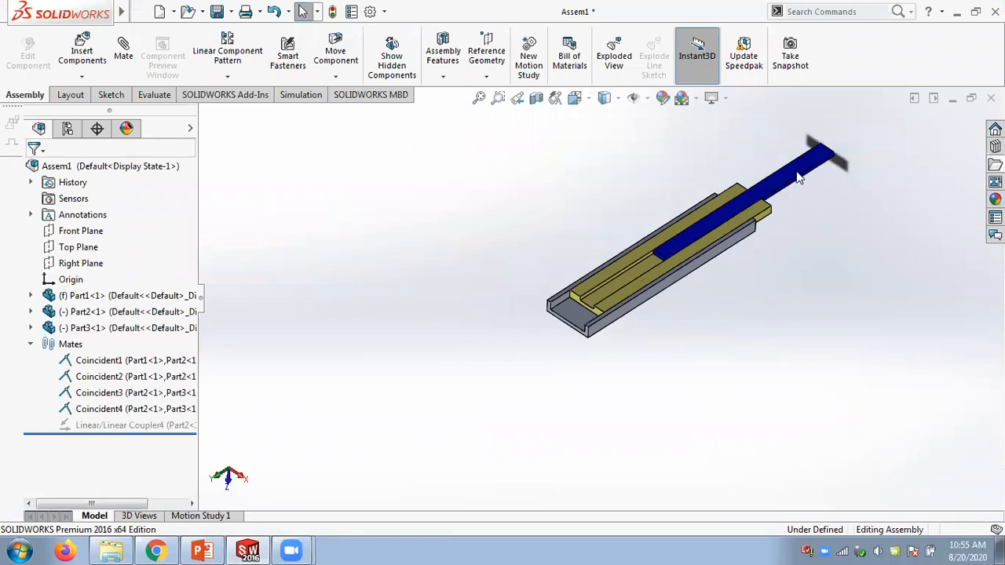
- Close Assem1 without saving and start a new assembly document
click(991, 97)
click(594, 336)
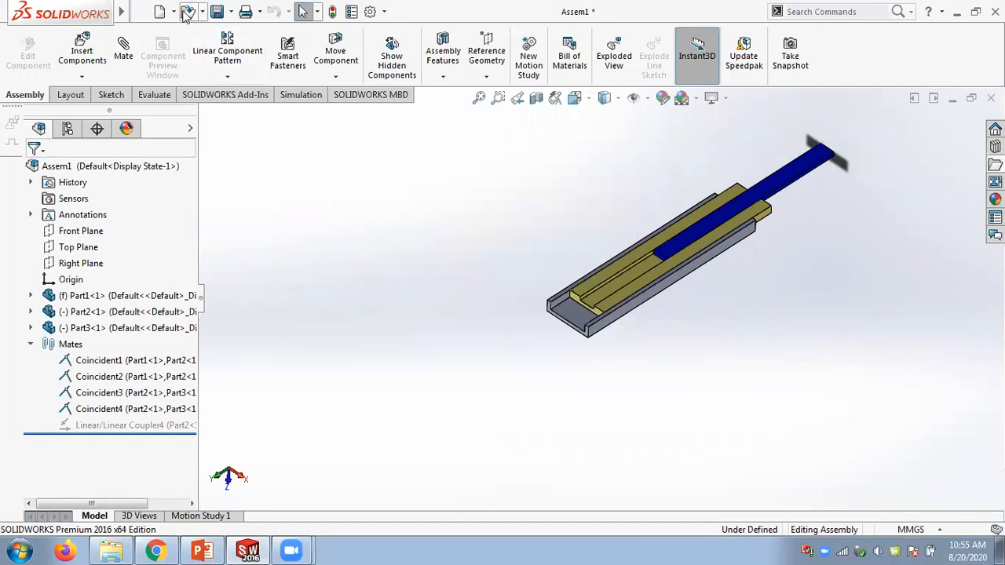
click(991, 98)
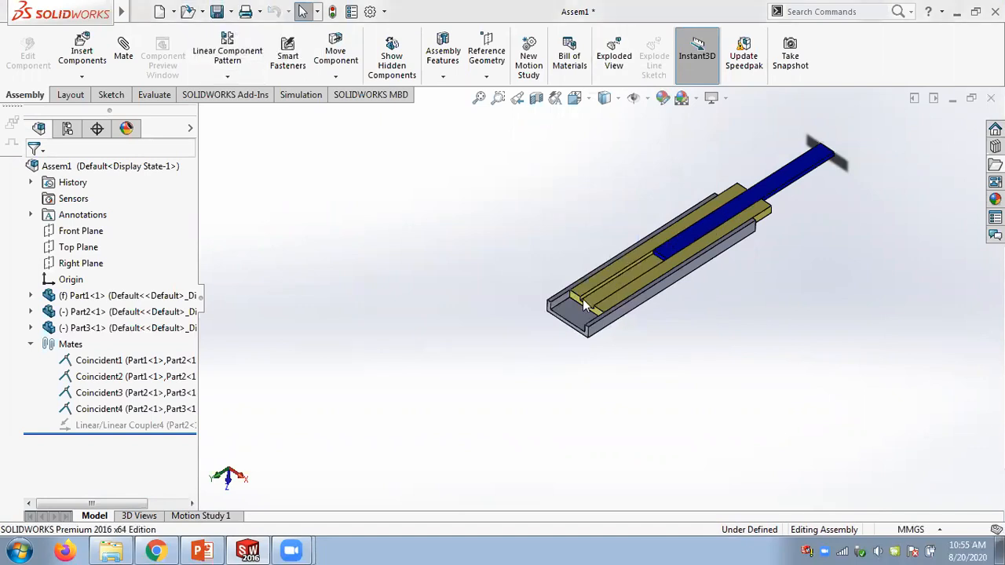
click(487, 294)
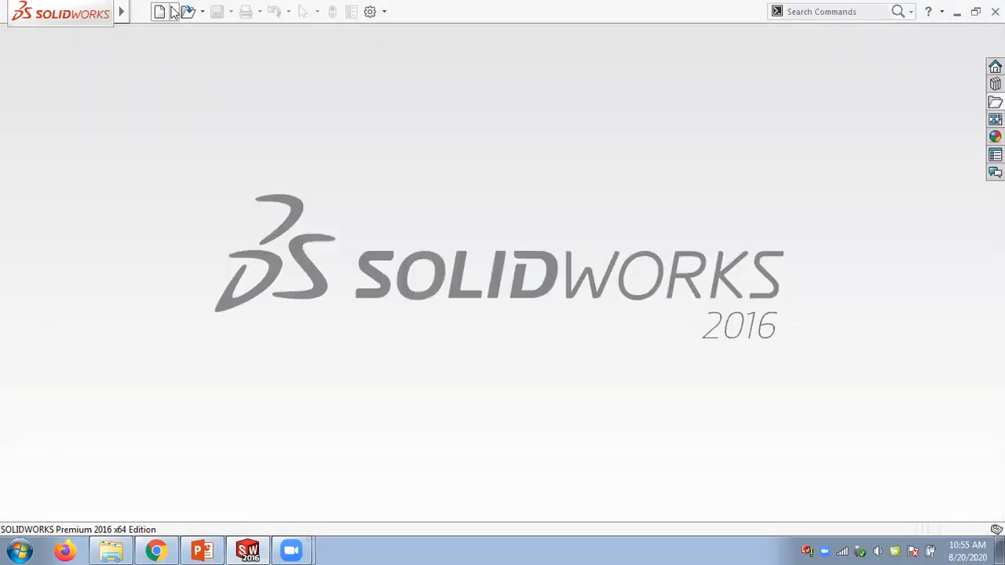
click(161, 12)
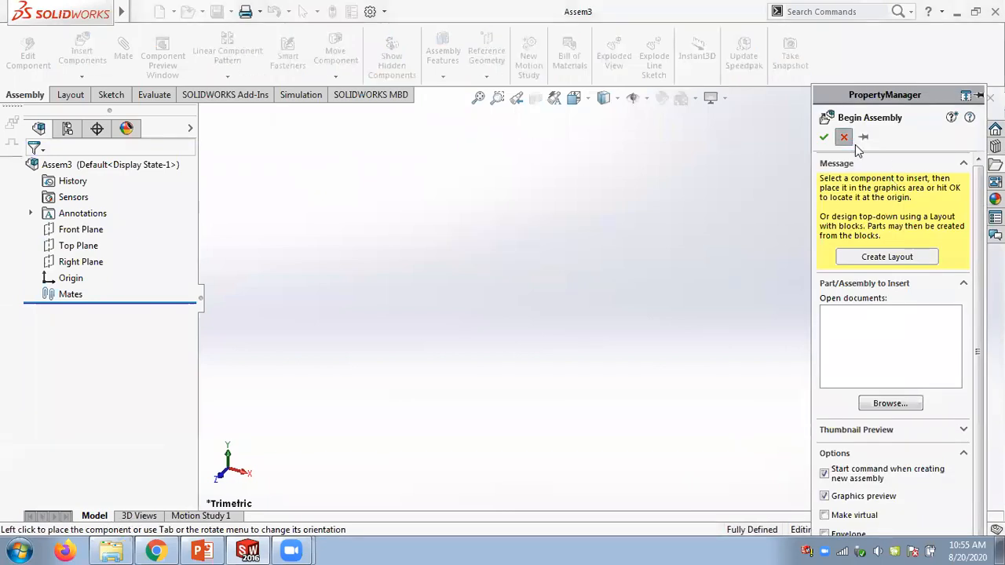
- Cancel the Begin Assembly prompt and insert Part1, the channel, from the Chap 13 Linear Coupler folder
click(844, 137)
click(995, 164)
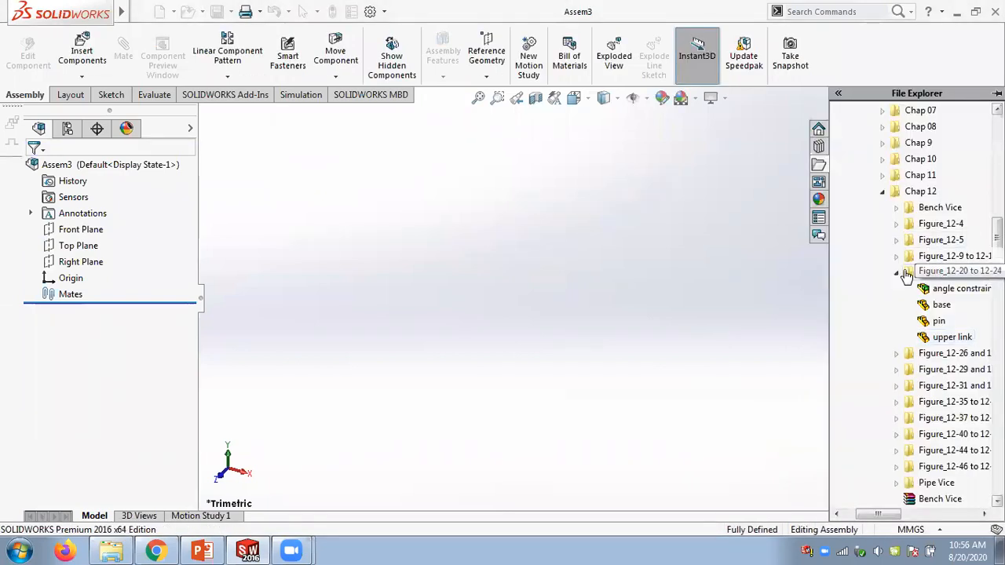
click(896, 273)
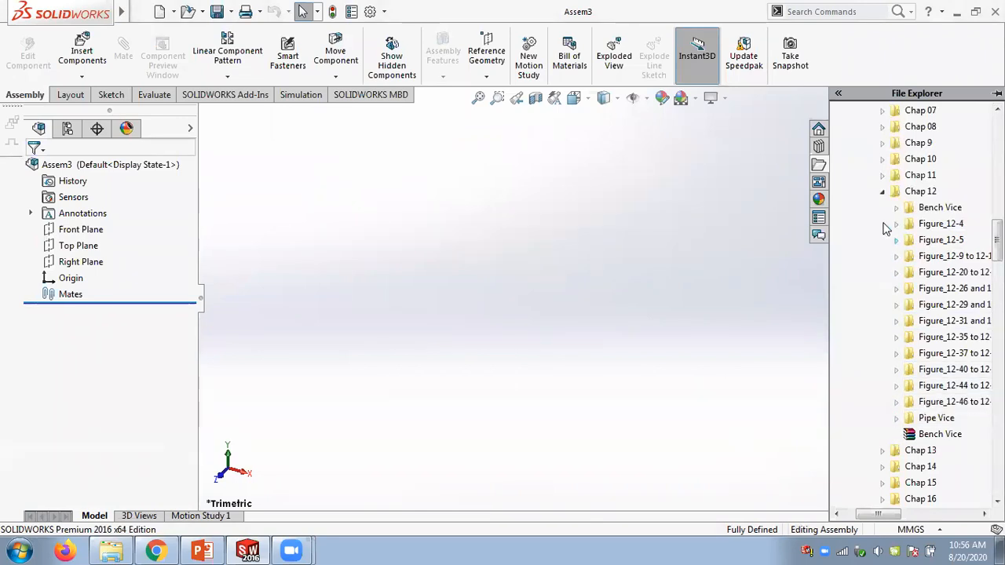
click(882, 193)
click(883, 209)
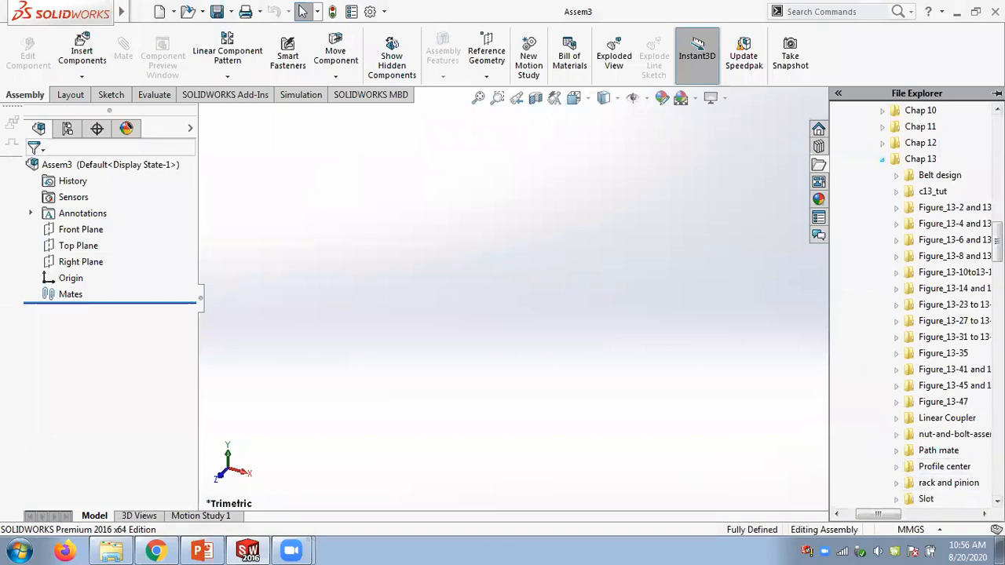
drag(997, 247, 997, 251)
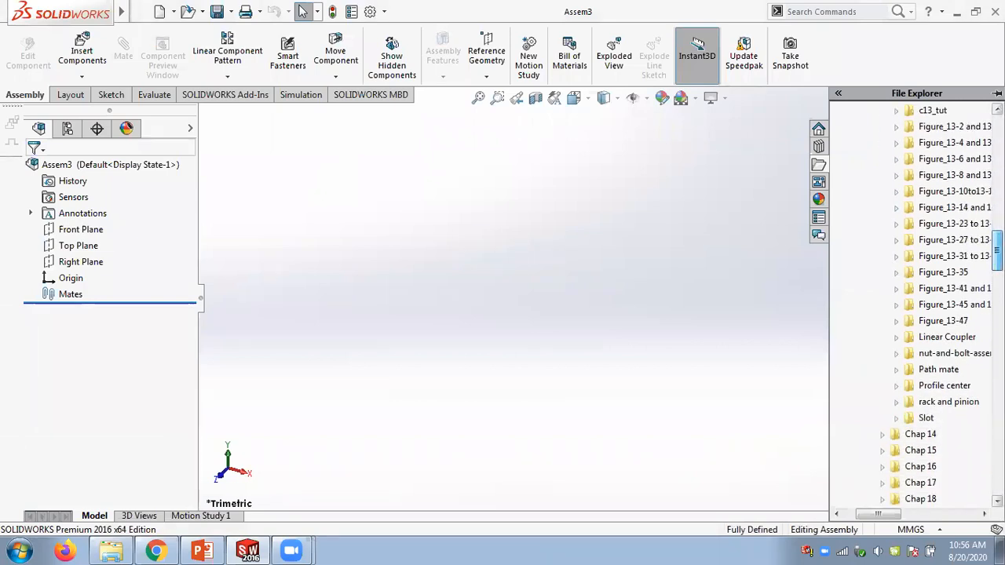
click(896, 338)
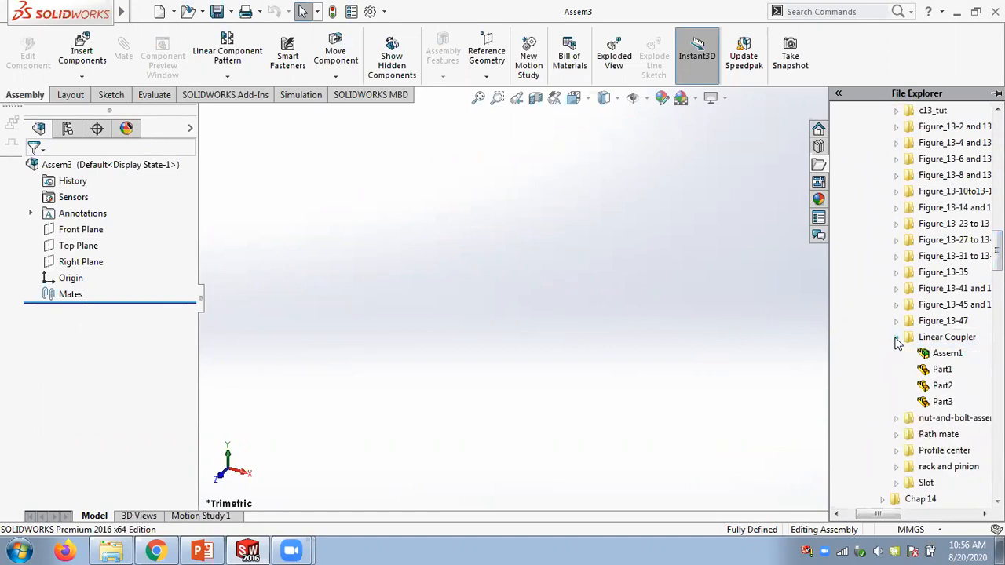
mouse_move(935, 374)
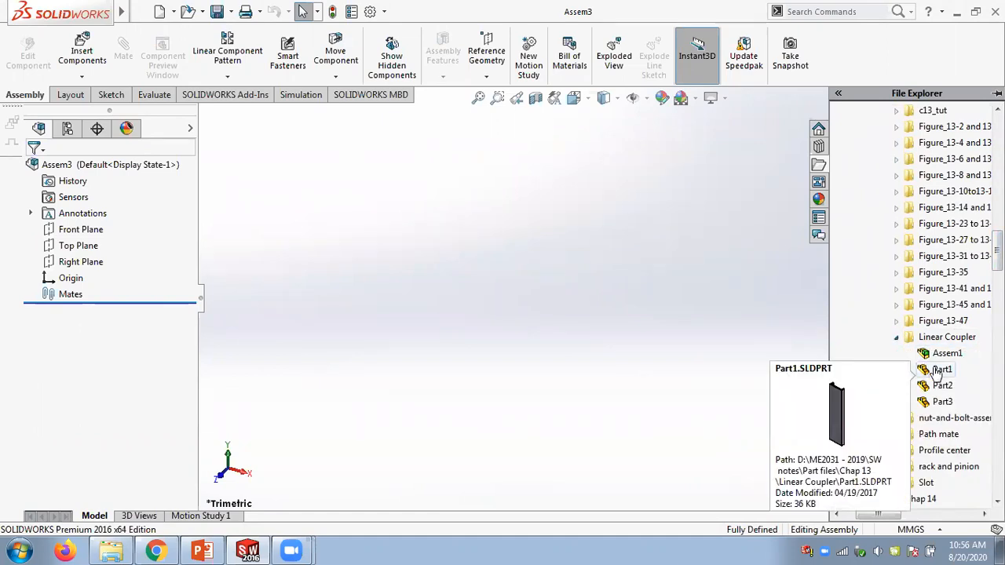
drag(942, 375, 560, 308)
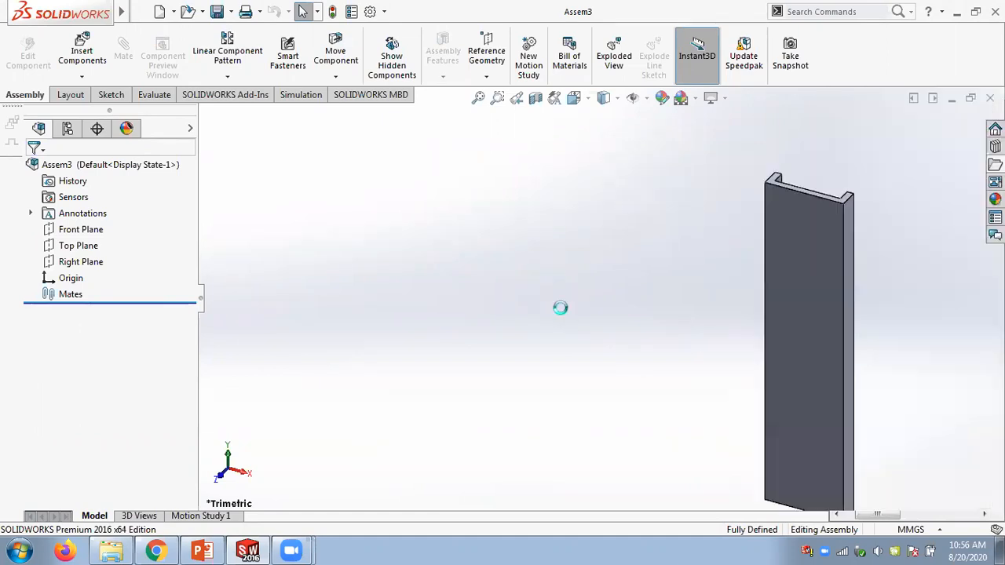
- Insert Part2, the yellow slider, from the Linear Coupler folder beside the channel
middle_drag(660, 289, 604, 375)
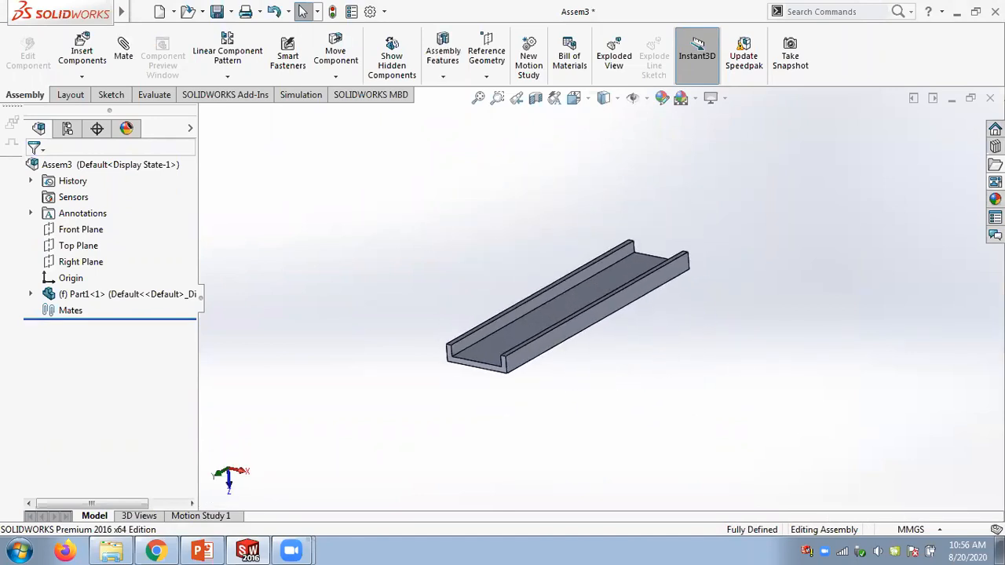
click(995, 164)
mouse_move(949, 389)
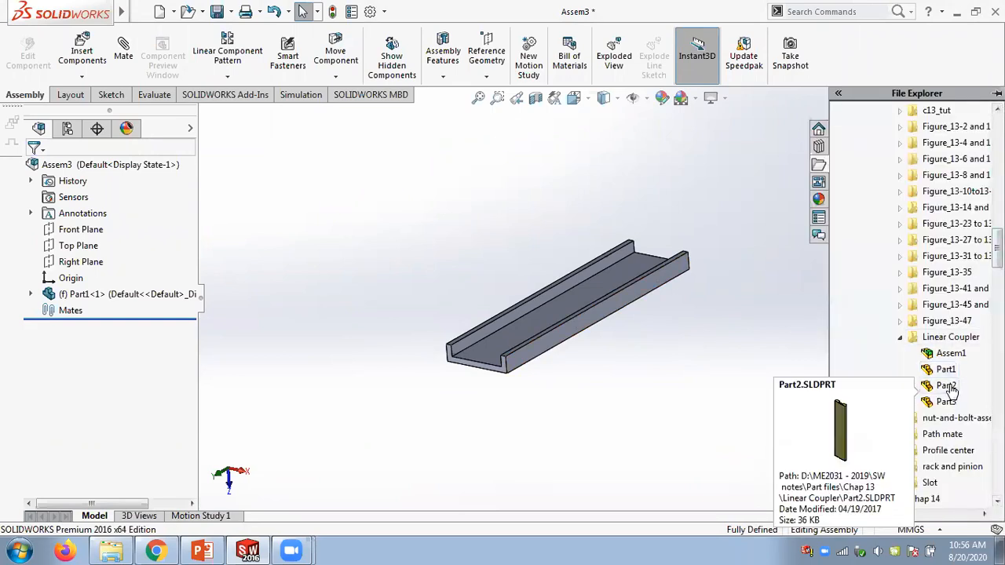
drag(946, 388, 690, 352)
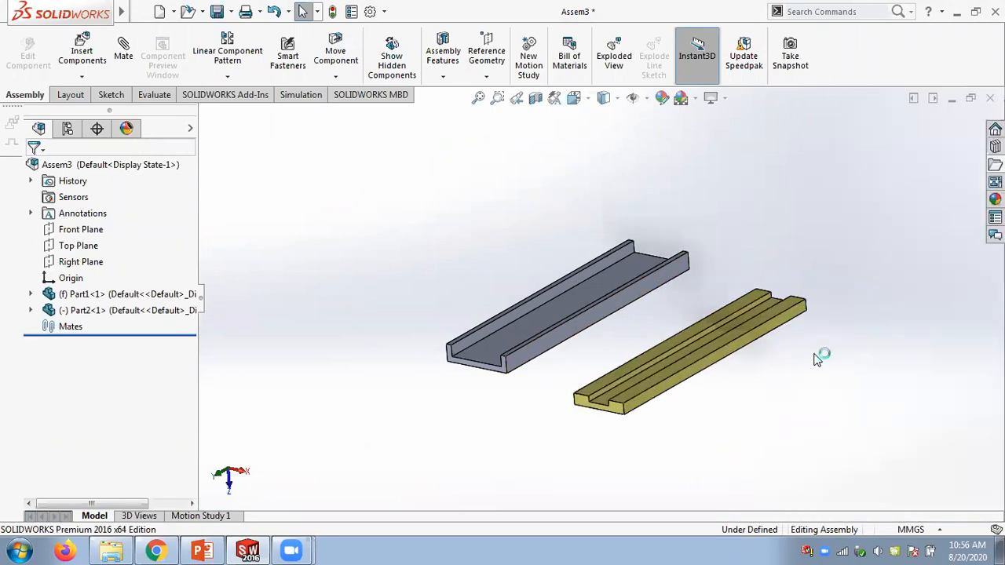
- Insert Part3, the blue slider, from the Linear Coupler folder into the assembly
click(994, 164)
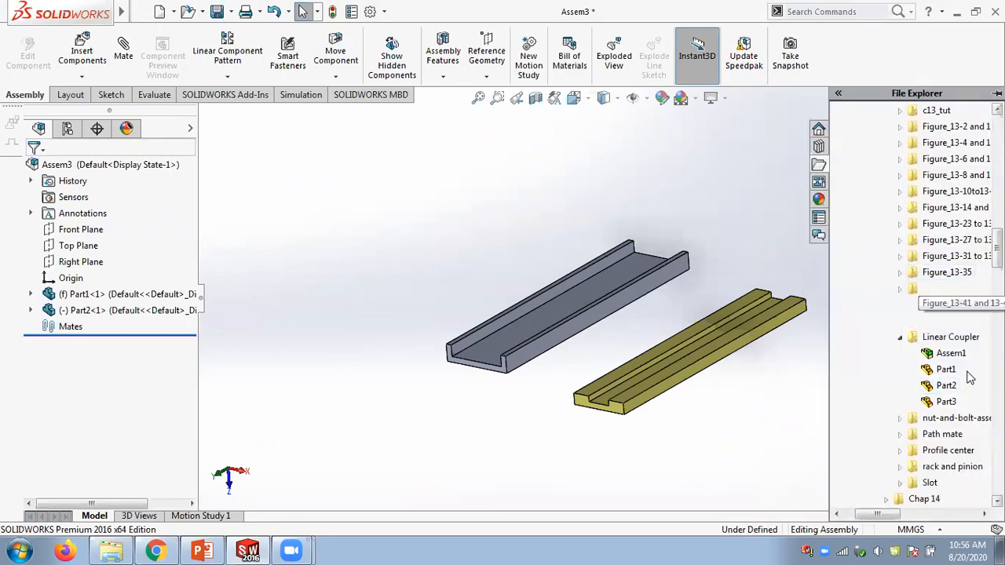
drag(824, 399, 801, 397)
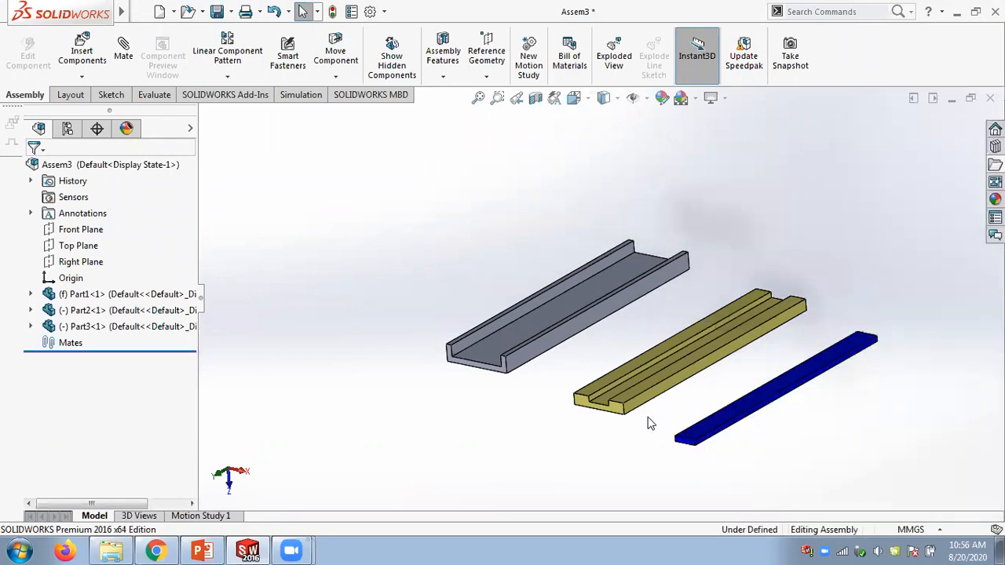
- Mate the channel's inner bottom face coincident with the yellow slider's bottom face
scroll(514, 366, down, 6)
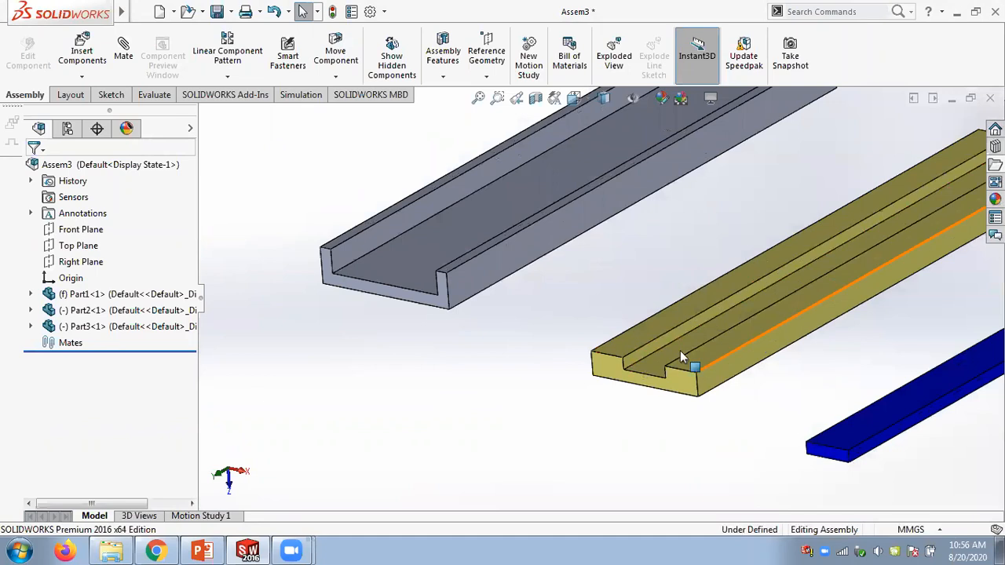
scroll(597, 305, up, 3)
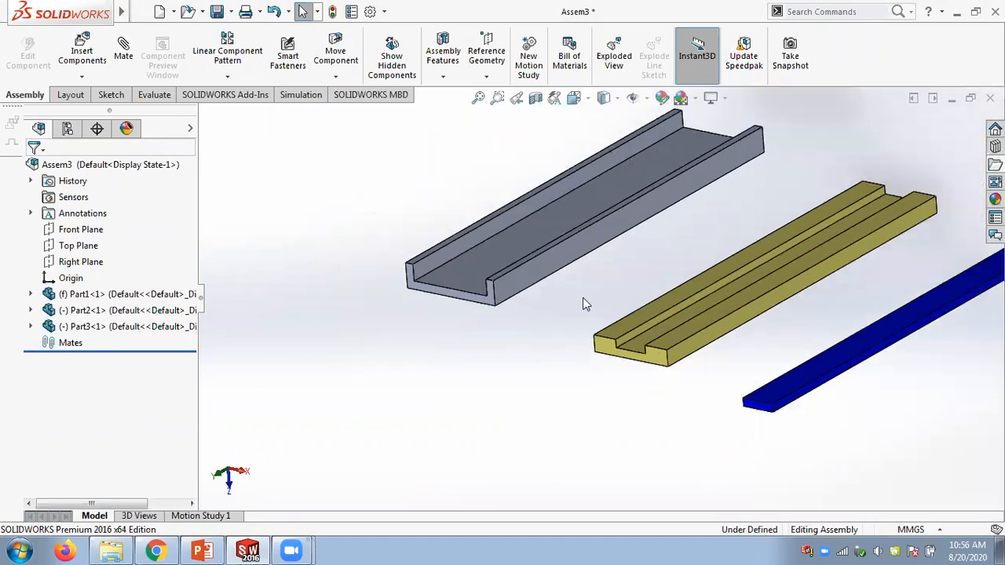
click(124, 52)
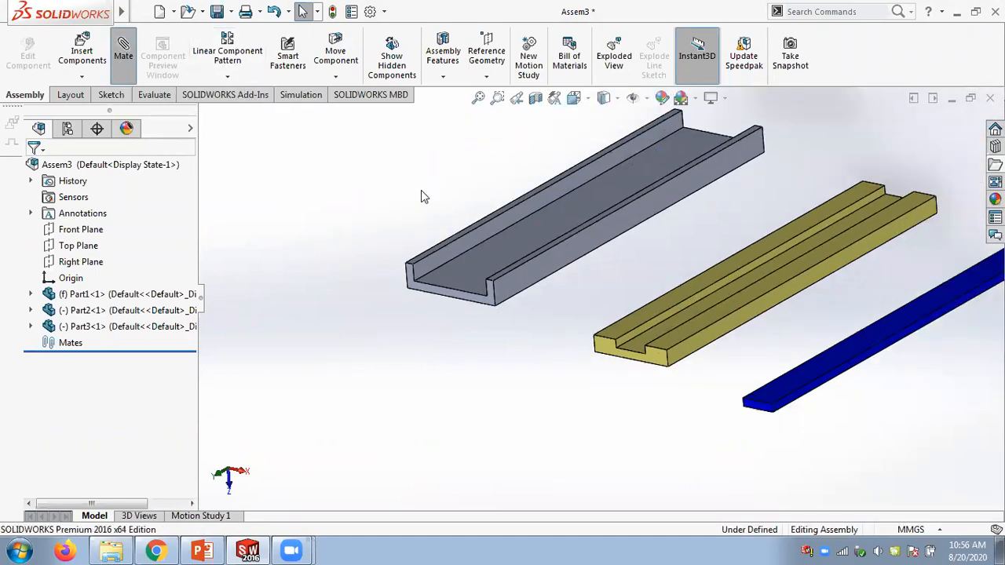
scroll(502, 196, down, 3)
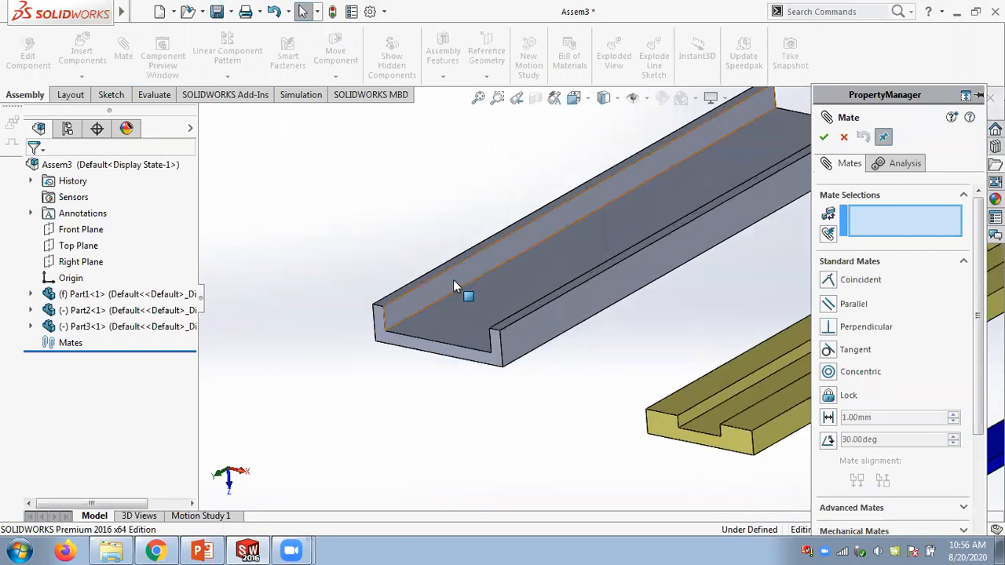
click(453, 280)
middle_drag(438, 213, 444, 421)
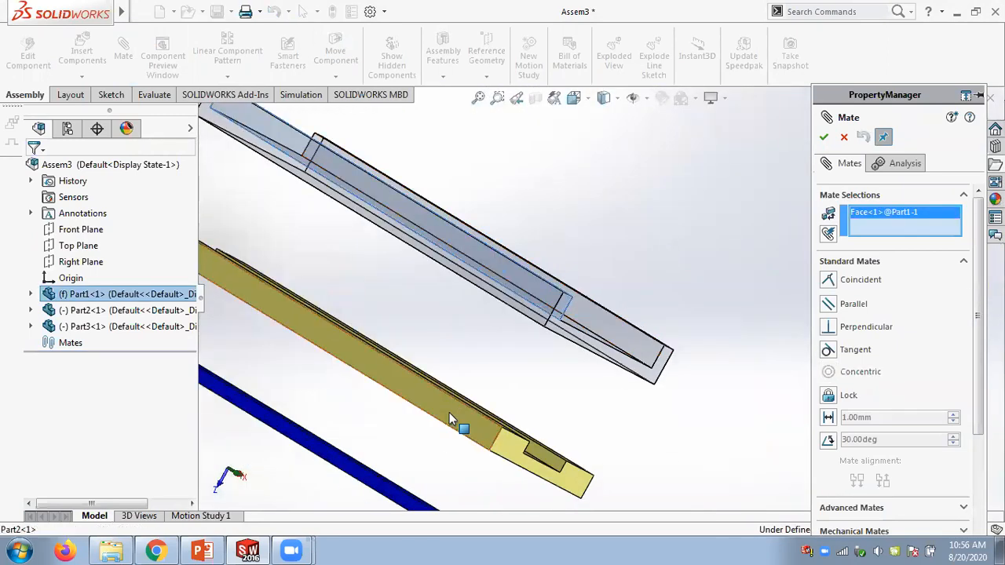
click(453, 417)
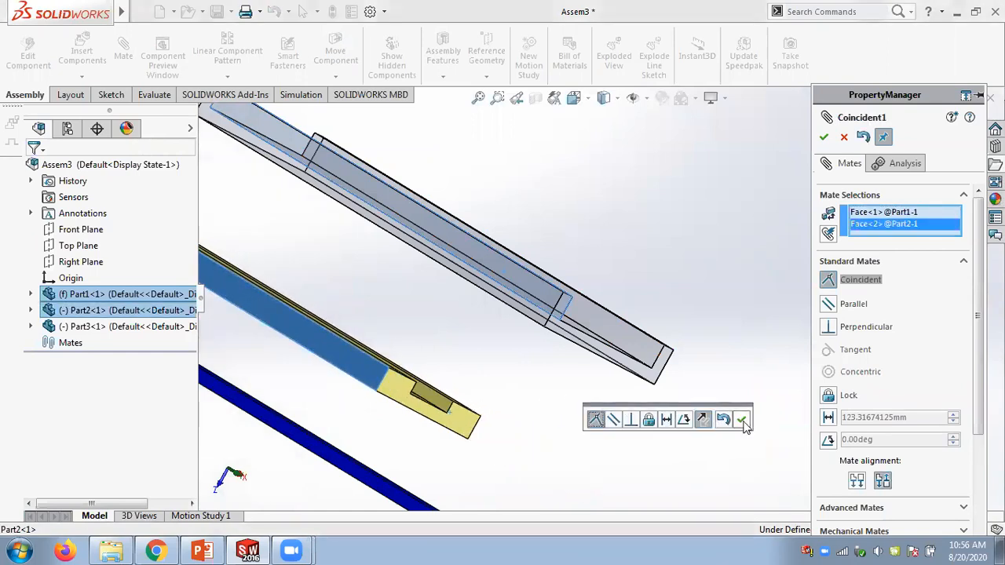
click(743, 421)
- Mate a channel side wall face coincident with the yellow slider's side face and close the Mate command
middle_drag(683, 307, 595, 329)
click(589, 323)
middle_drag(632, 384, 628, 184)
scroll(694, 395, down, 3)
scroll(661, 428, up, 7)
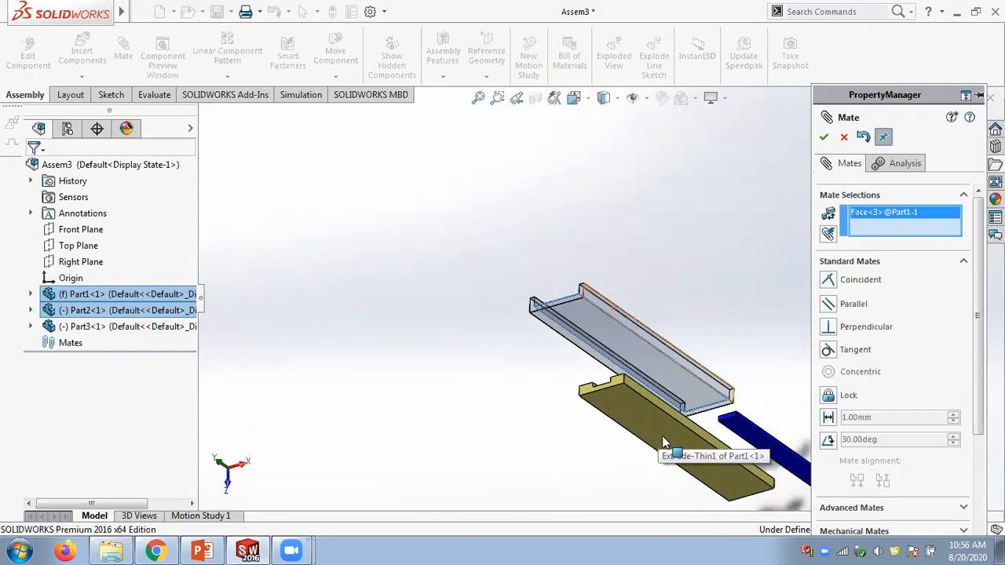
click(664, 442)
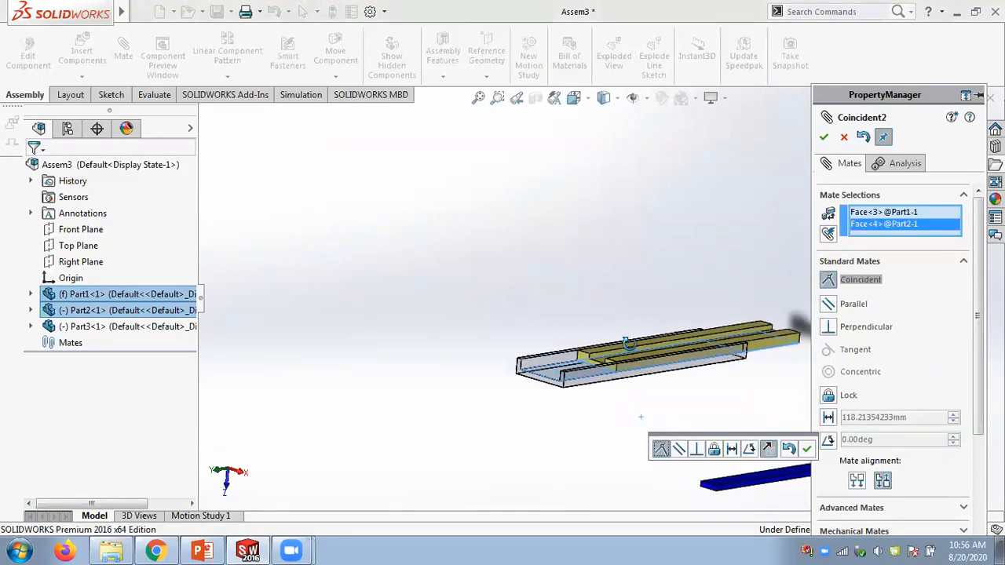
middle_drag(628, 343, 637, 375)
click(804, 448)
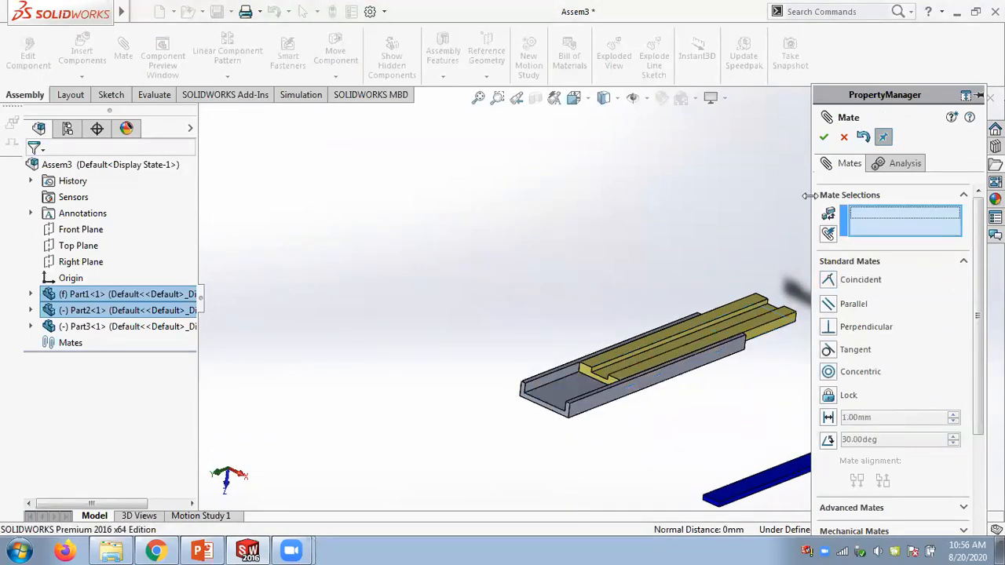
click(824, 138)
- Drag the yellow slider along the channel to check its sliding motion
middle_drag(696, 264, 657, 394)
drag(559, 308, 446, 265)
middle_drag(446, 260, 438, 257)
scroll(487, 332, down, 4)
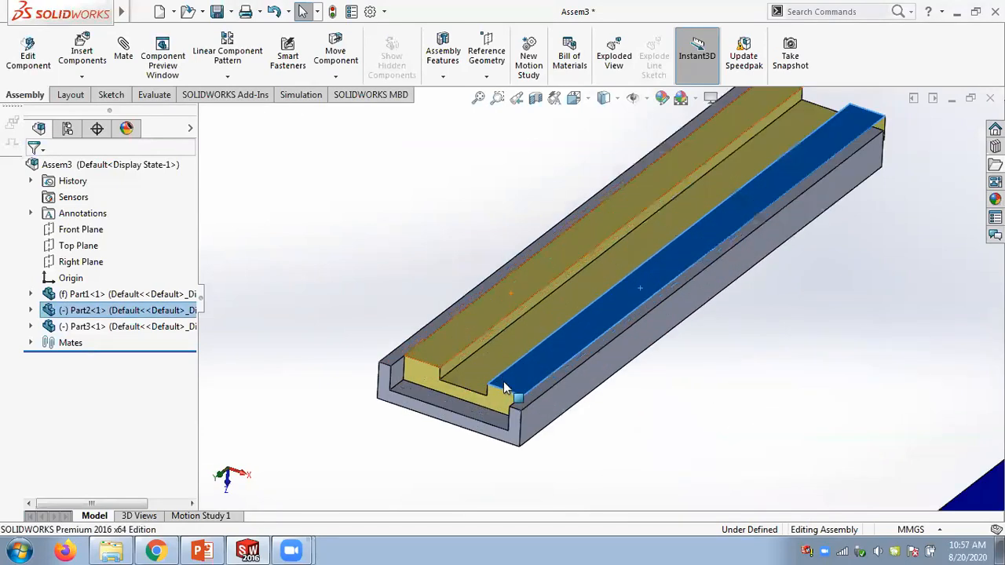
drag(507, 397, 460, 378)
scroll(398, 399, down, 3)
mouse_move(494, 288)
mouse_down()
mouse_move(448, 330)
mouse_move(505, 296)
mouse_up()
key(Escape)
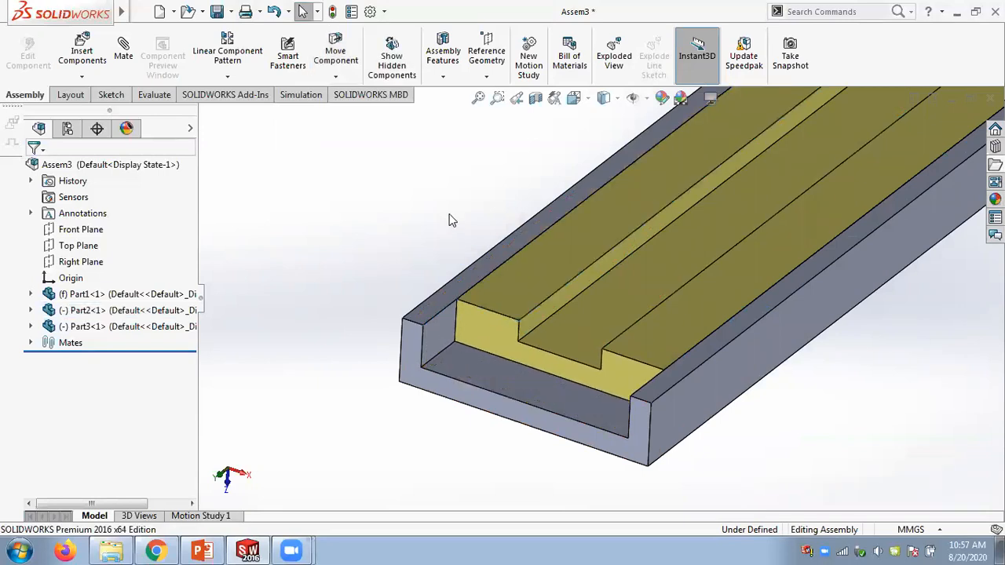
- Mate the channel's end face coincident with the yellow slider's end face
scroll(459, 228, up, 3)
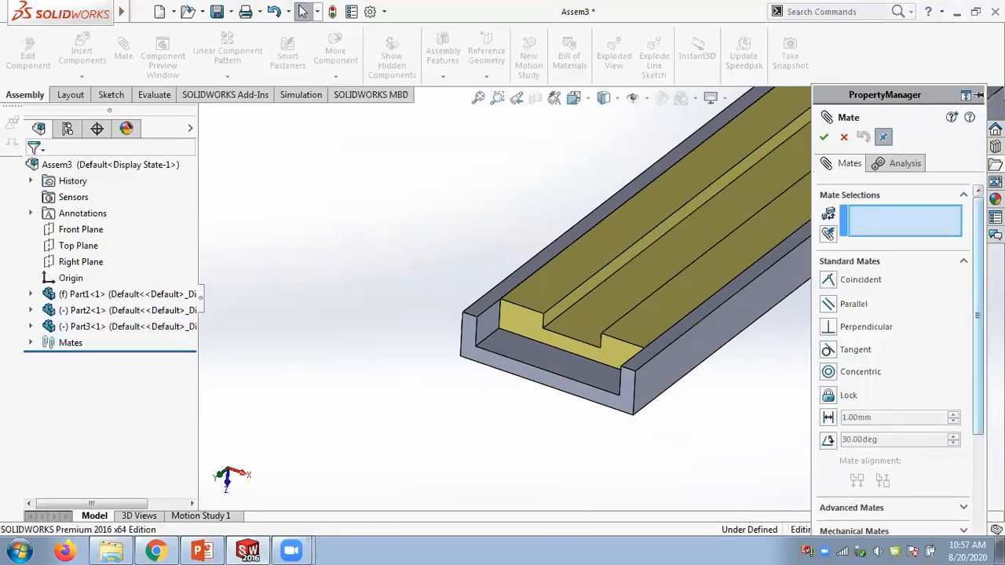
scroll(892, 524, down, 5)
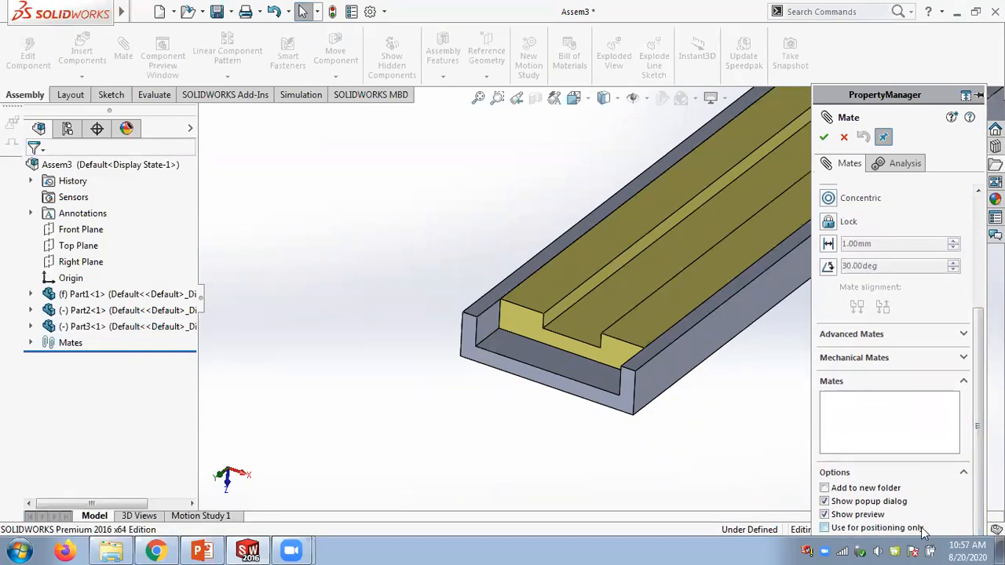
click(884, 136)
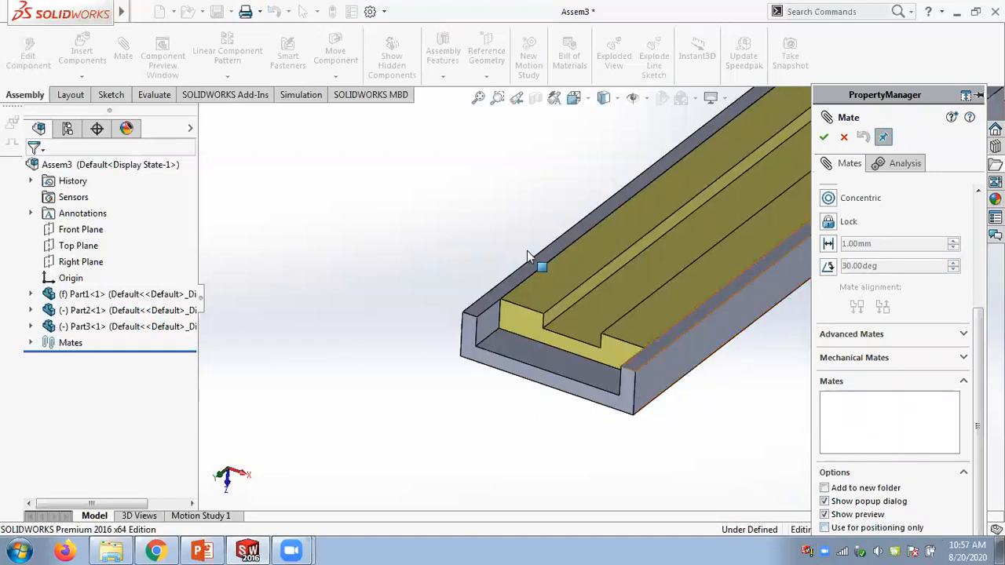
click(528, 320)
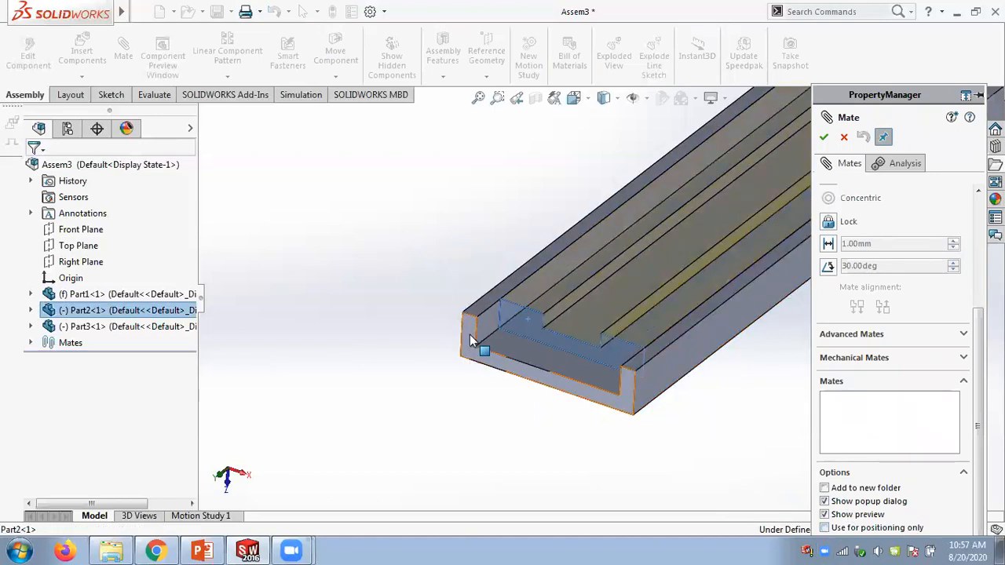
click(473, 341)
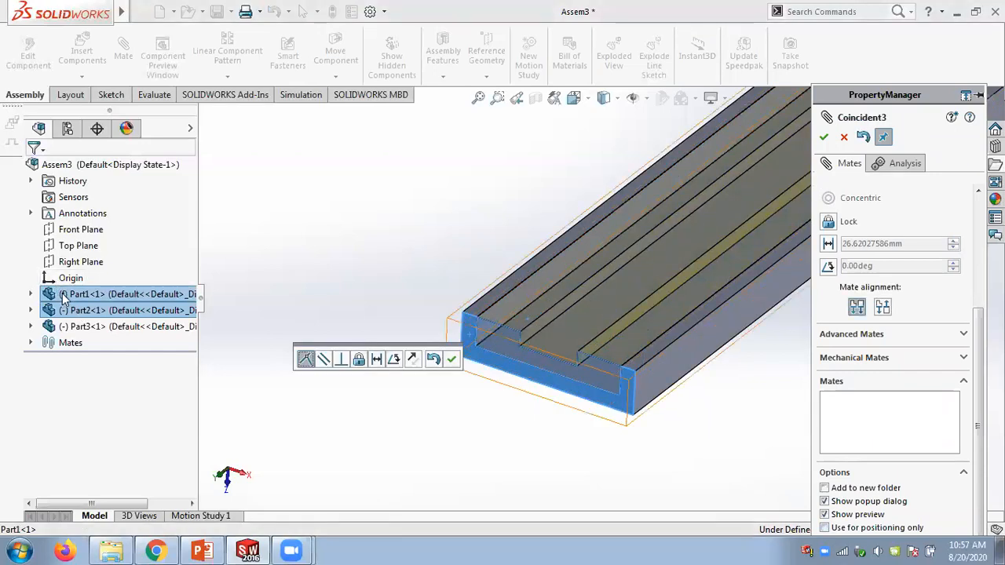
click(452, 360)
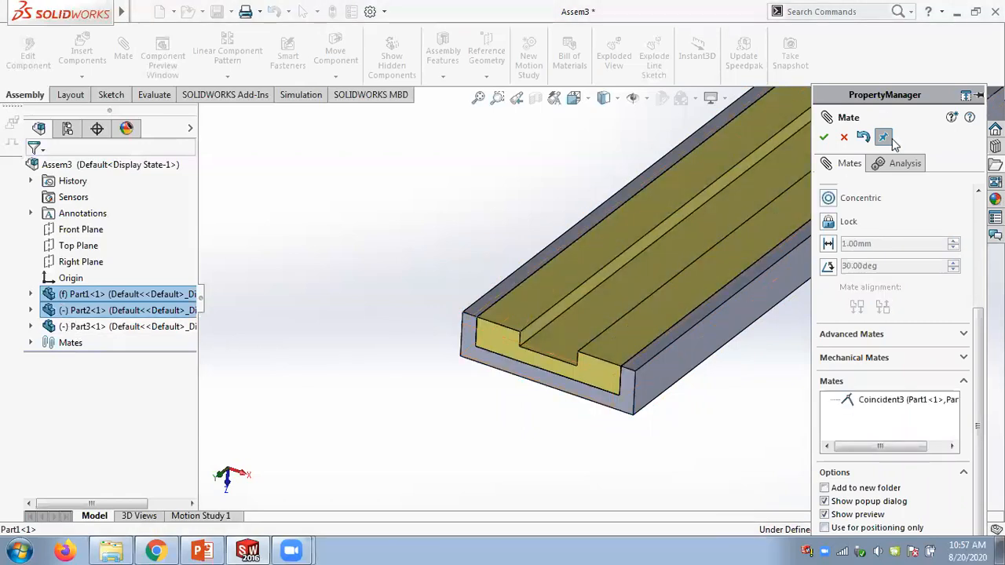
click(823, 138)
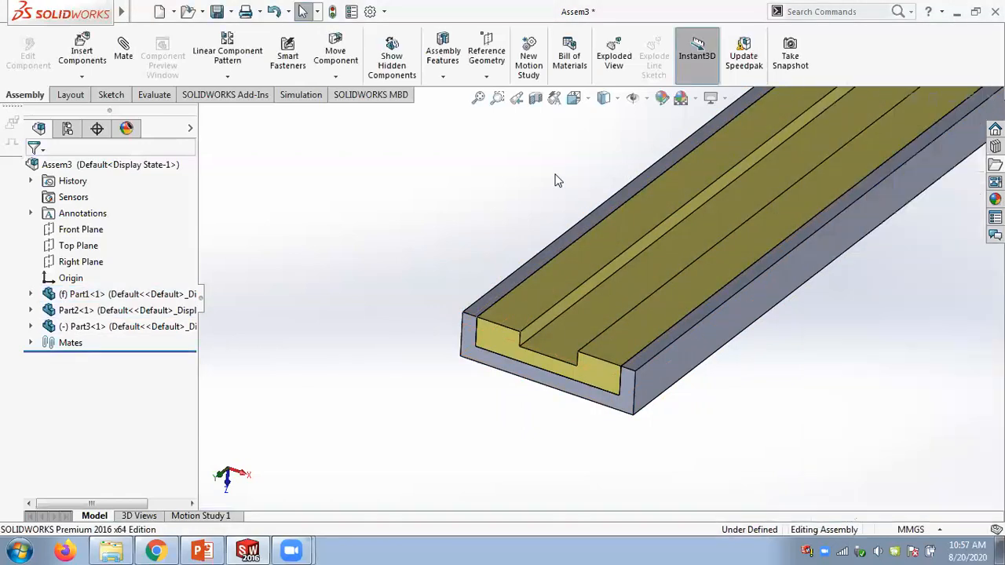
- Edit the end-face coincident mate and set it to be used for positioning only
click(495, 336)
click(31, 343)
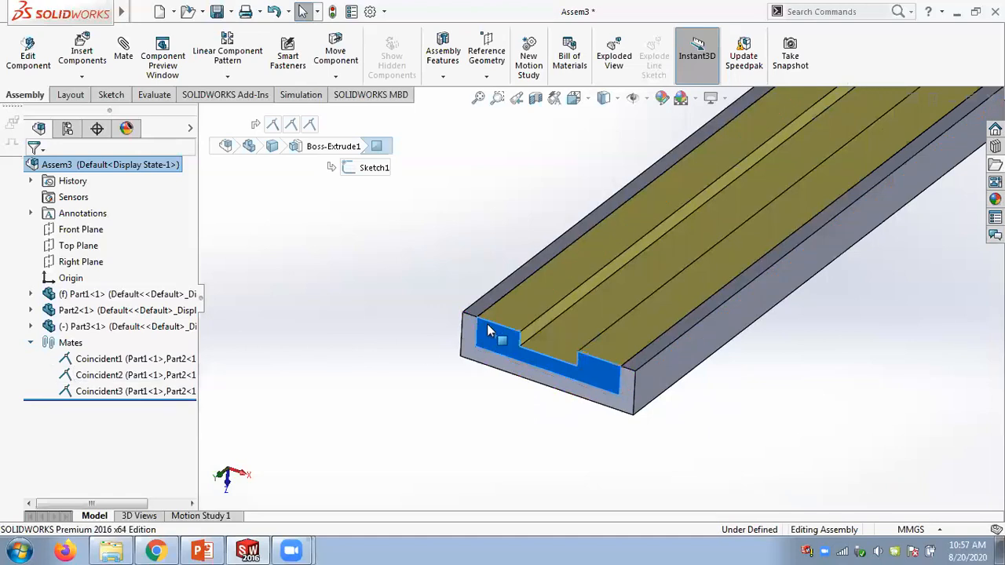
right_click(88, 391)
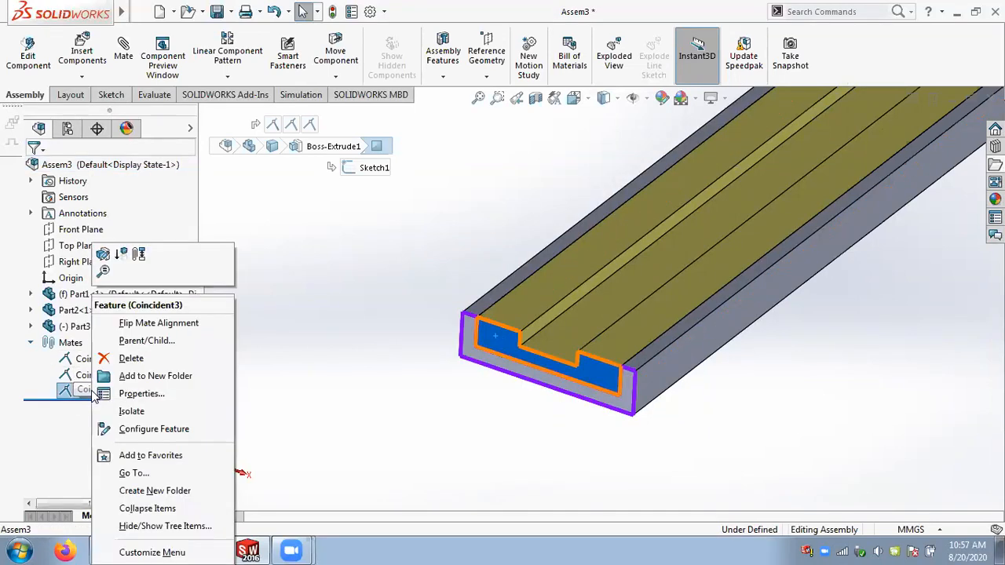
click(103, 254)
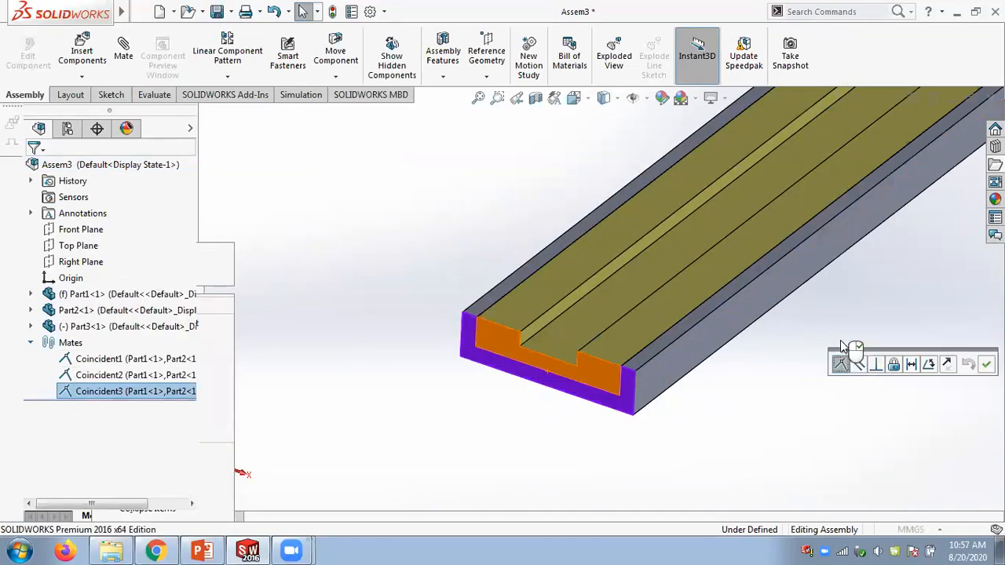
scroll(978, 431, down, 5)
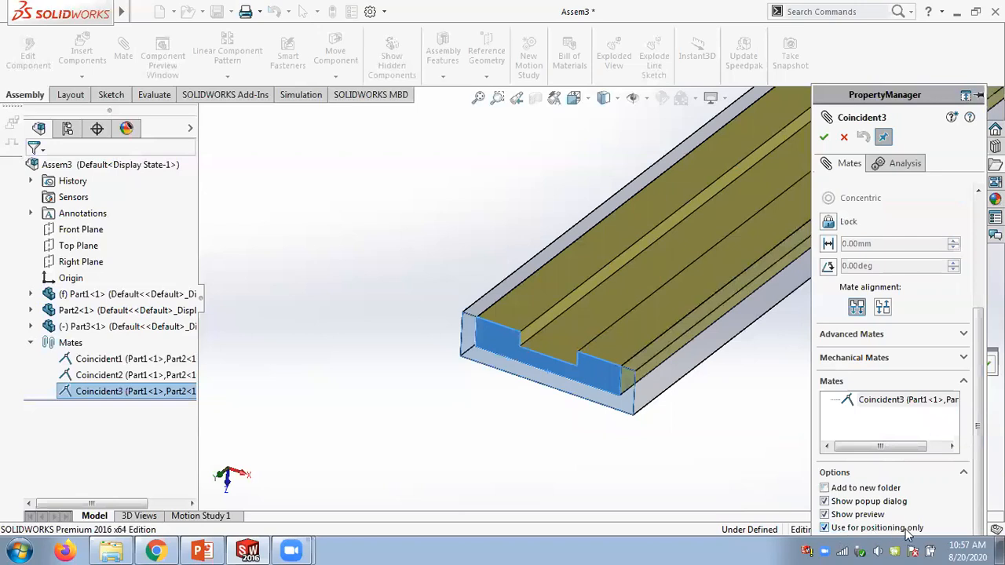
click(824, 138)
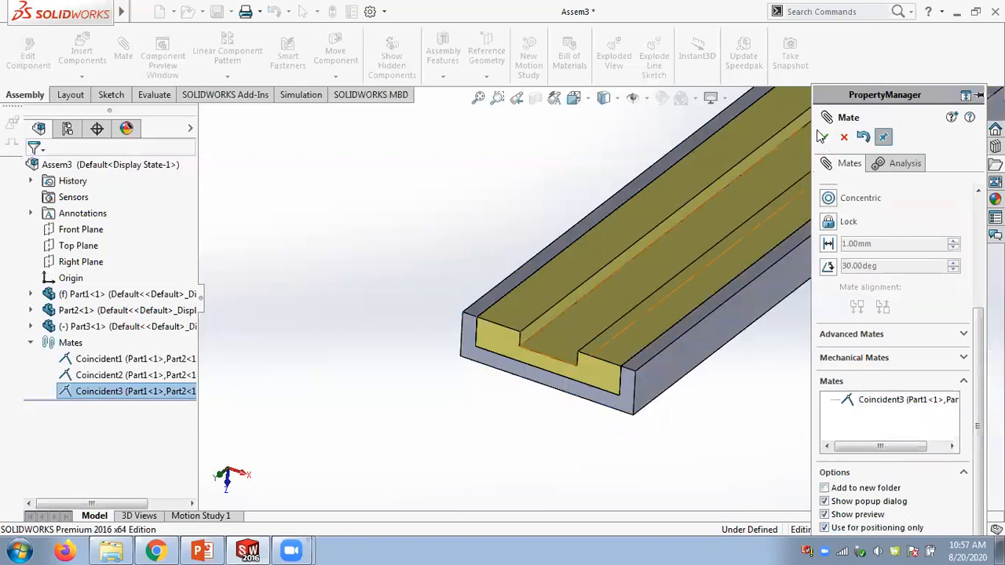
- Close the mate edit, try moving the yellow slider, and delete the end-face coincident mate Coincident3
click(824, 139)
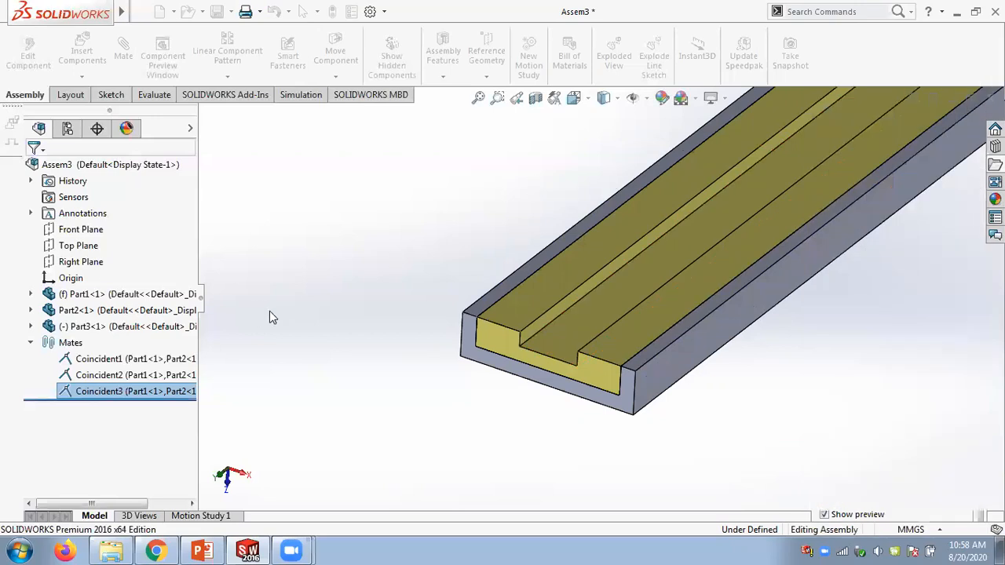
click(503, 320)
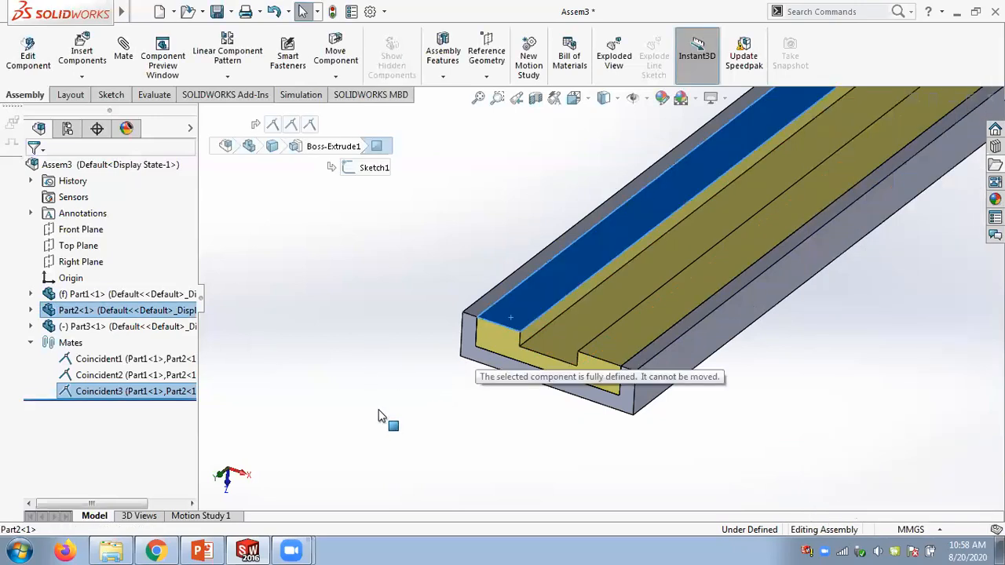
right_click(131, 390)
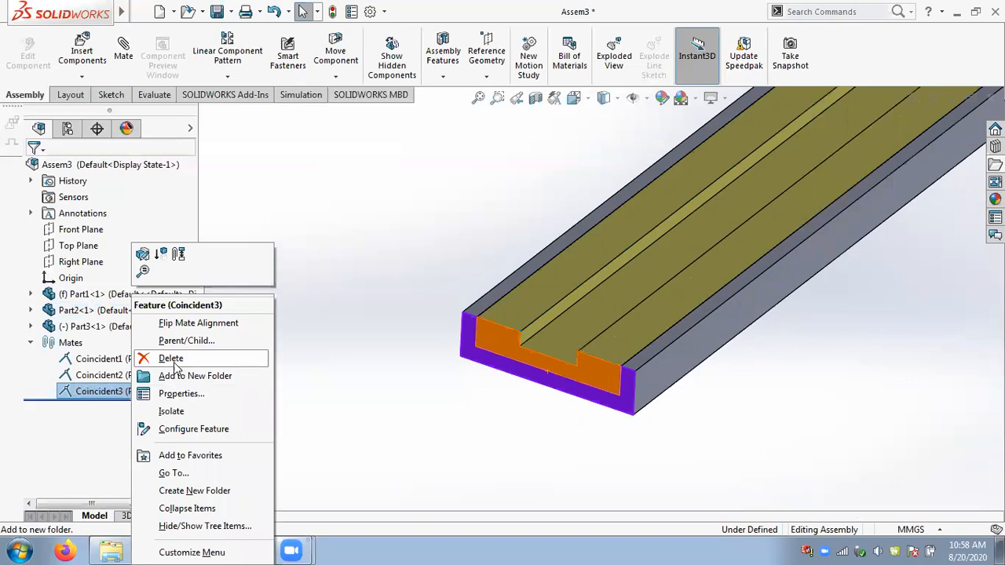
click(170, 355)
- With Use for positioning only enabled, mate the channel's end face coincident with the yellow slider's end face
click(468, 203)
drag(541, 298, 512, 203)
click(512, 203)
scroll(558, 204, up, 1)
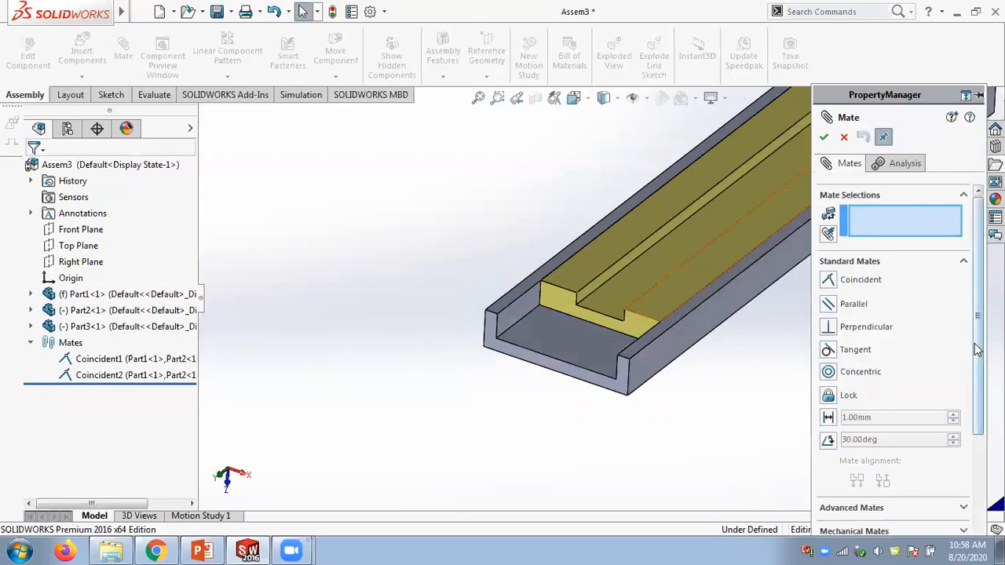
scroll(837, 519, down, 3)
click(836, 529)
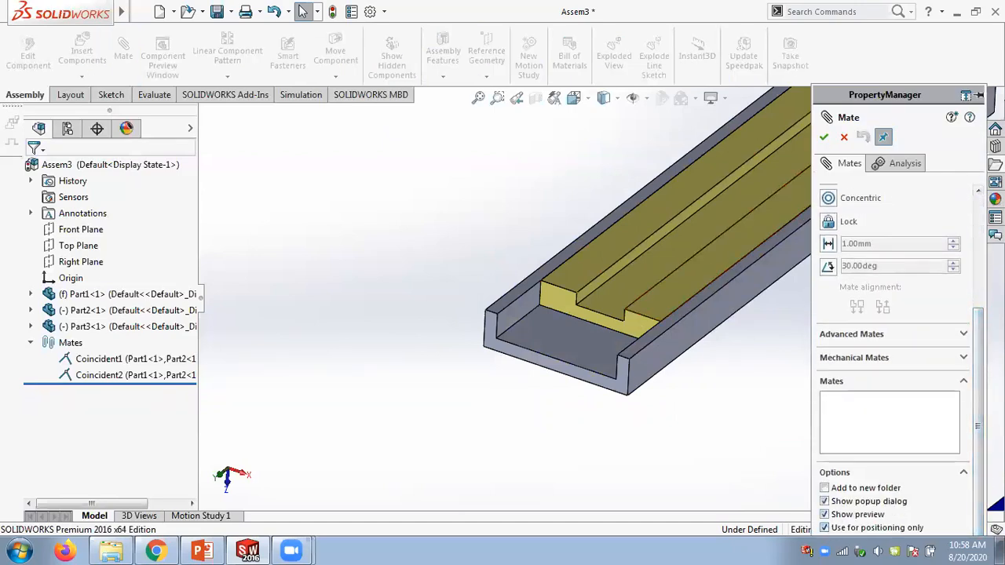
click(493, 339)
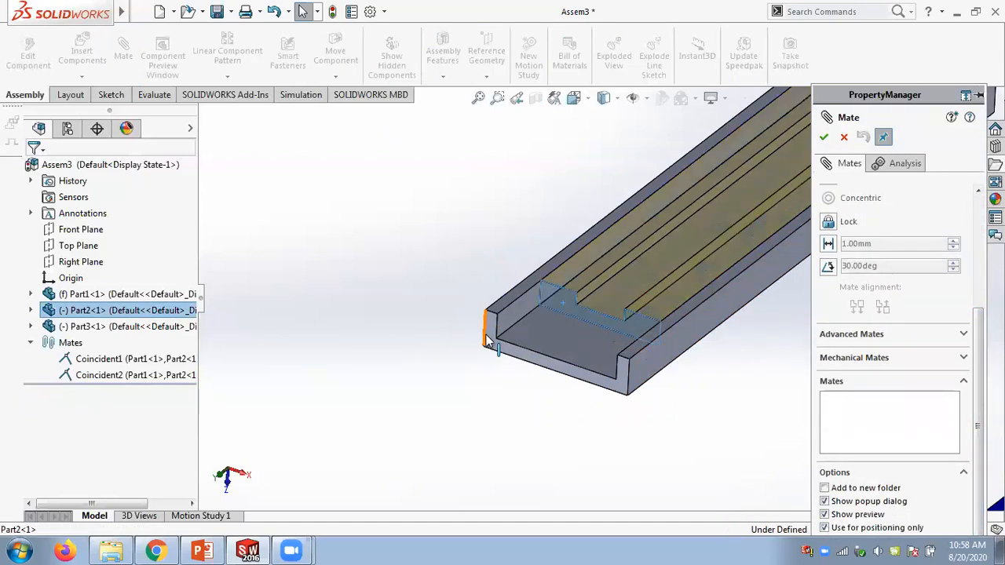
click(519, 347)
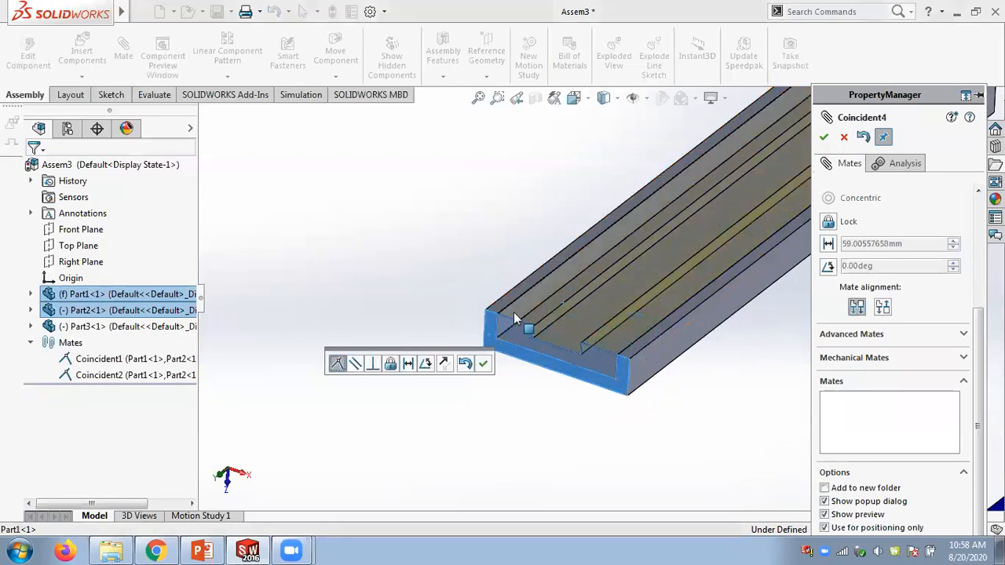
click(484, 365)
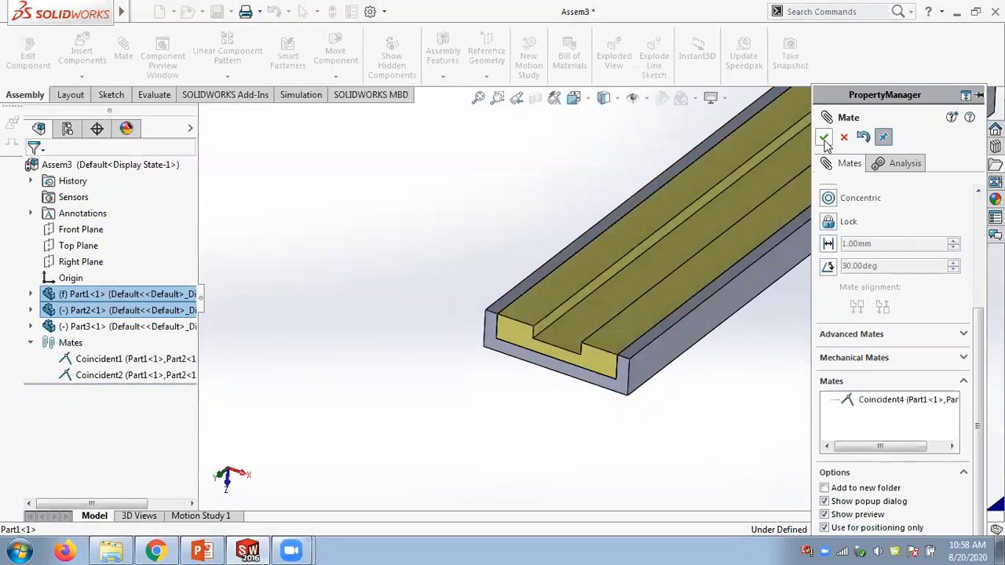
click(824, 138)
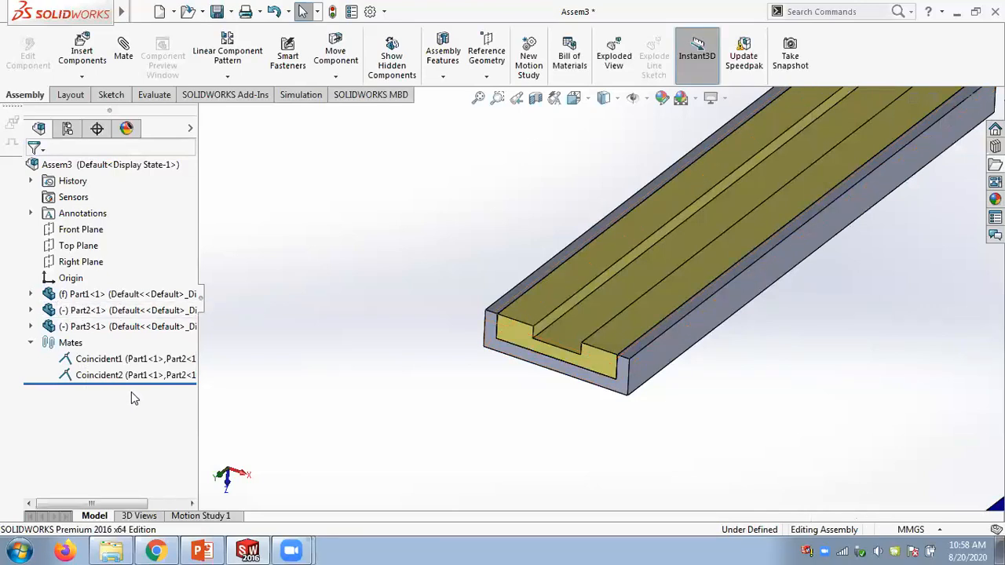
- Drag the yellow slider along the channel to check that it still slides
drag(534, 311, 400, 395)
click(397, 261)
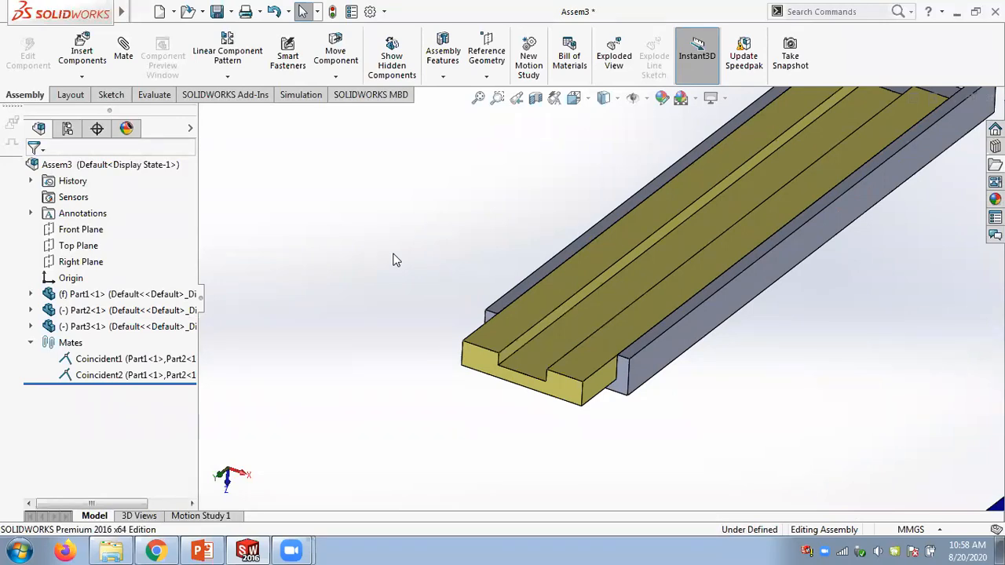
- Mate the yellow slider's end face flush with the channel's end face using the positioning-only option
click(124, 49)
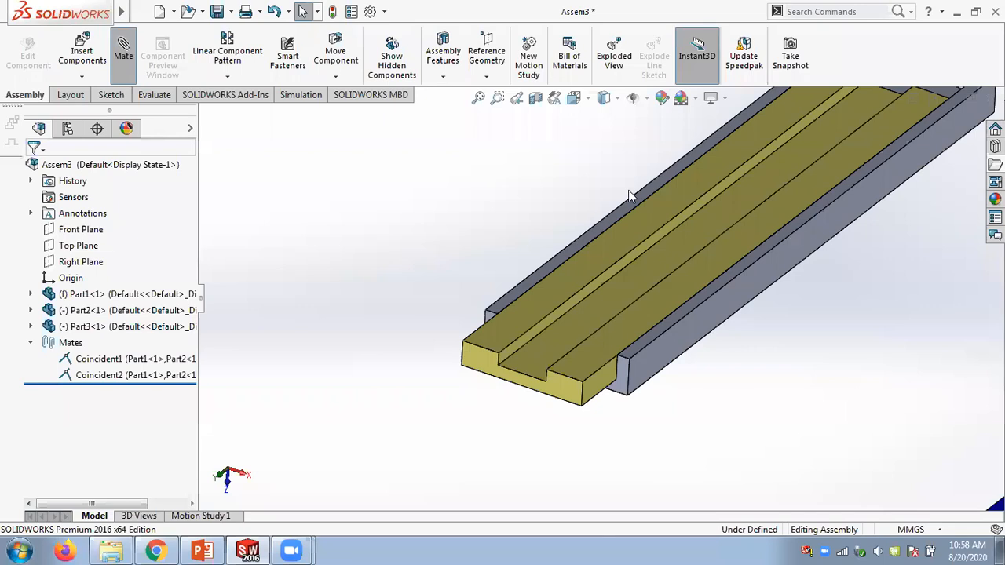
scroll(969, 498, down, 5)
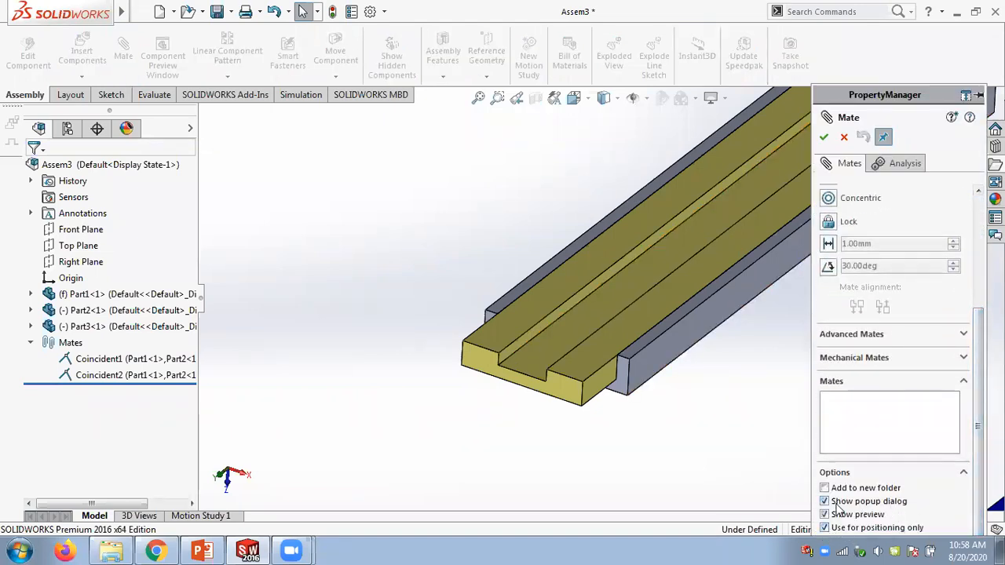
click(578, 397)
click(625, 382)
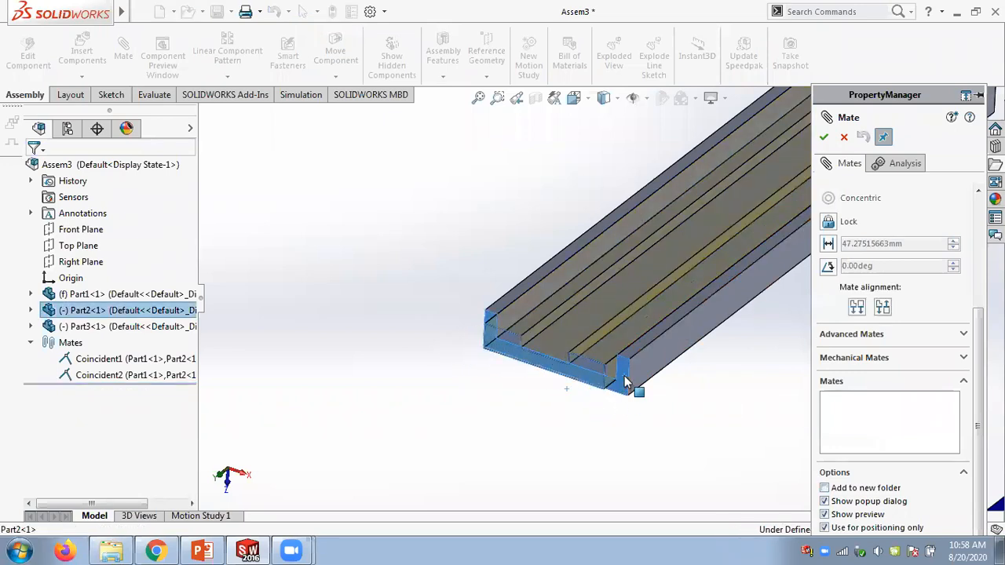
click(703, 368)
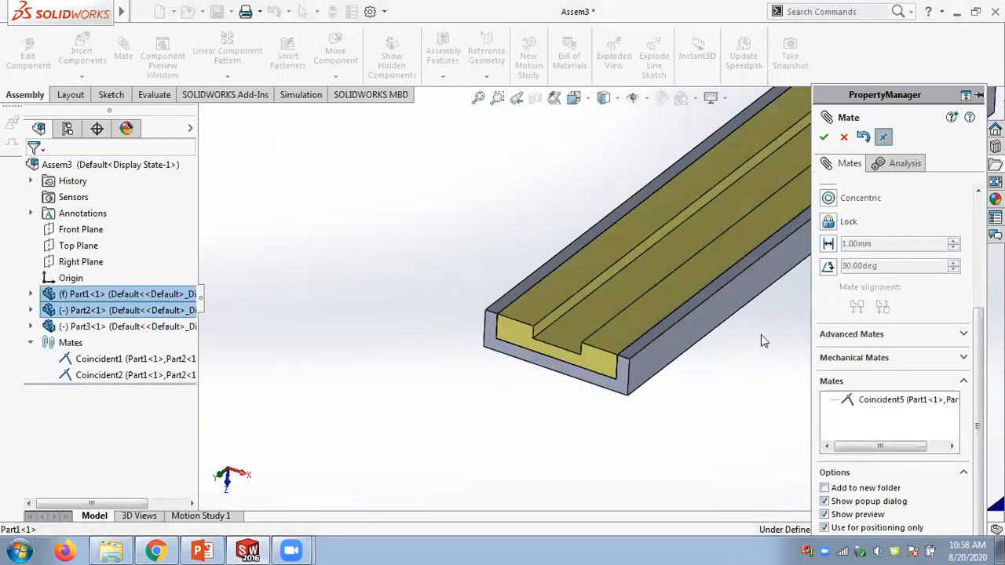
click(823, 136)
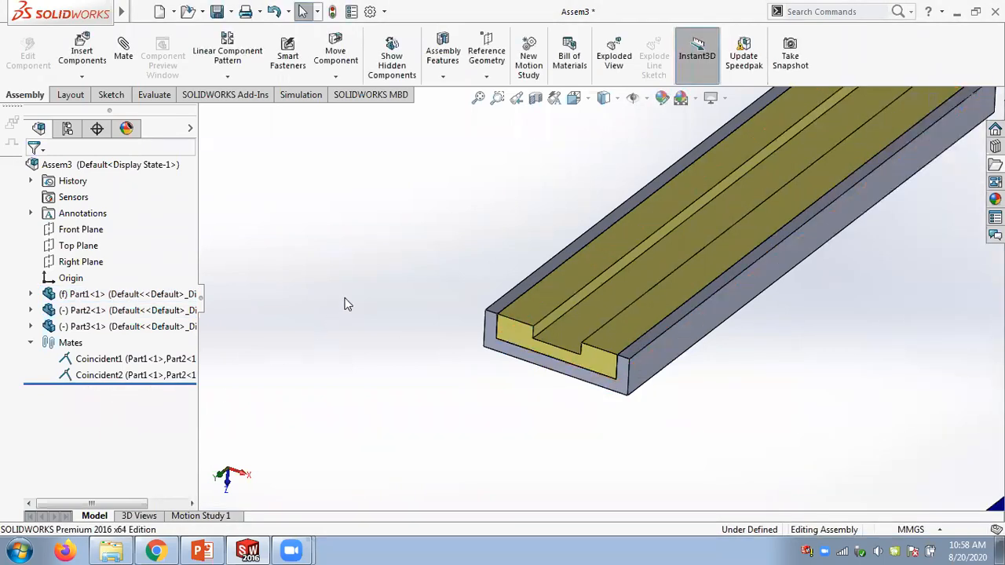
- Start a new mate and make the blue slider's bottom face coincident with the floor of the yellow slider's groove
key(f)
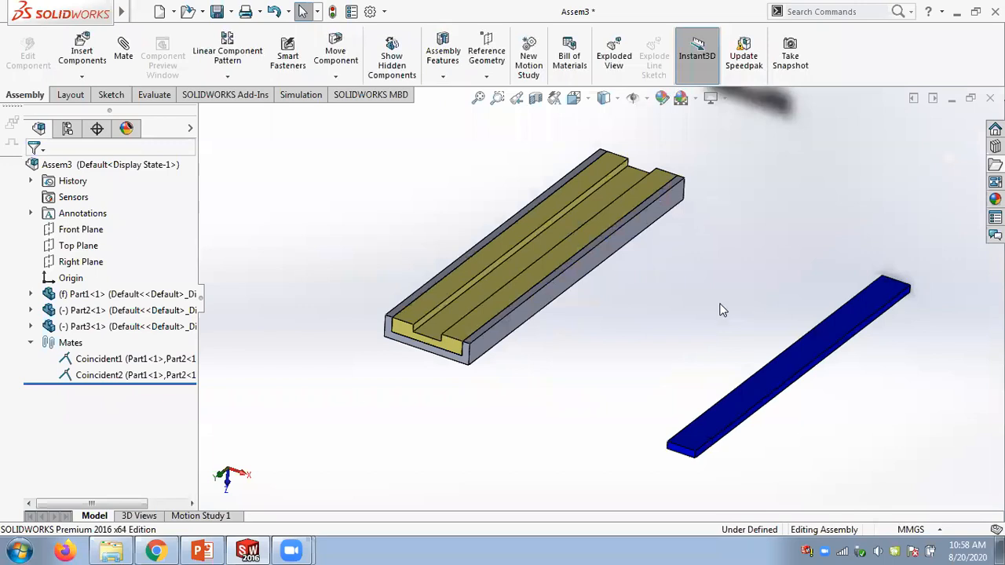
click(123, 49)
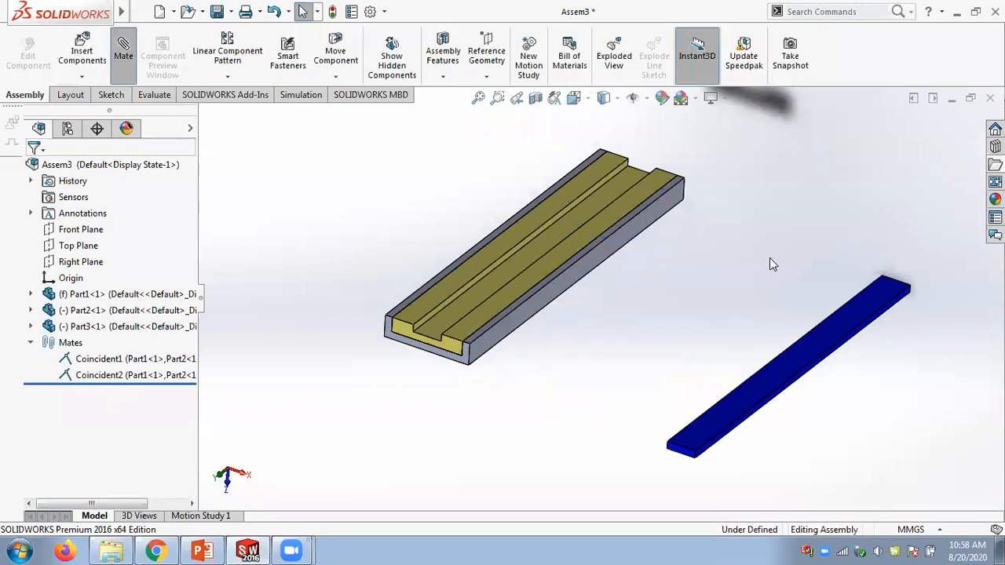
click(455, 307)
middle_drag(629, 394, 674, 261)
click(749, 410)
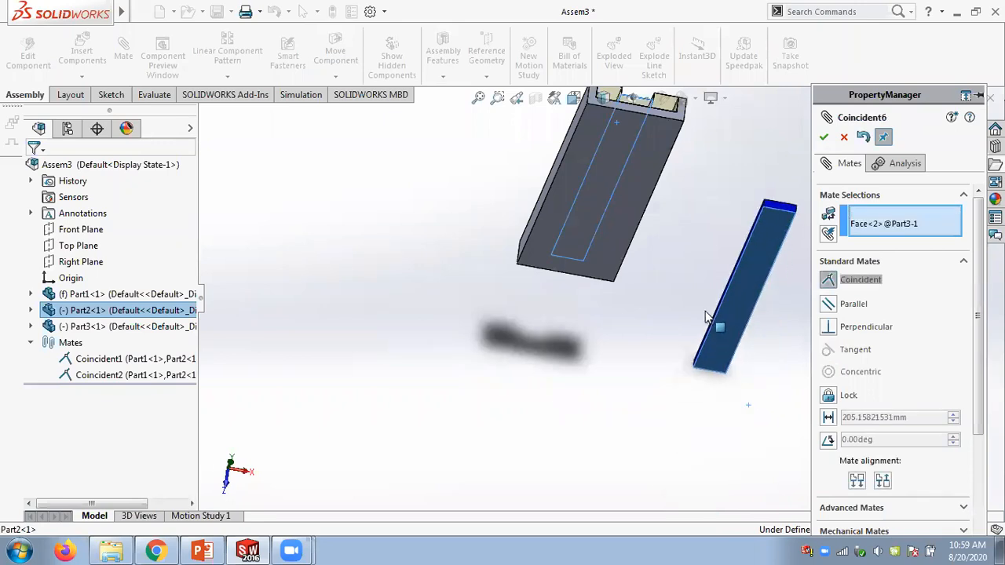
middle_drag(689, 345, 652, 399)
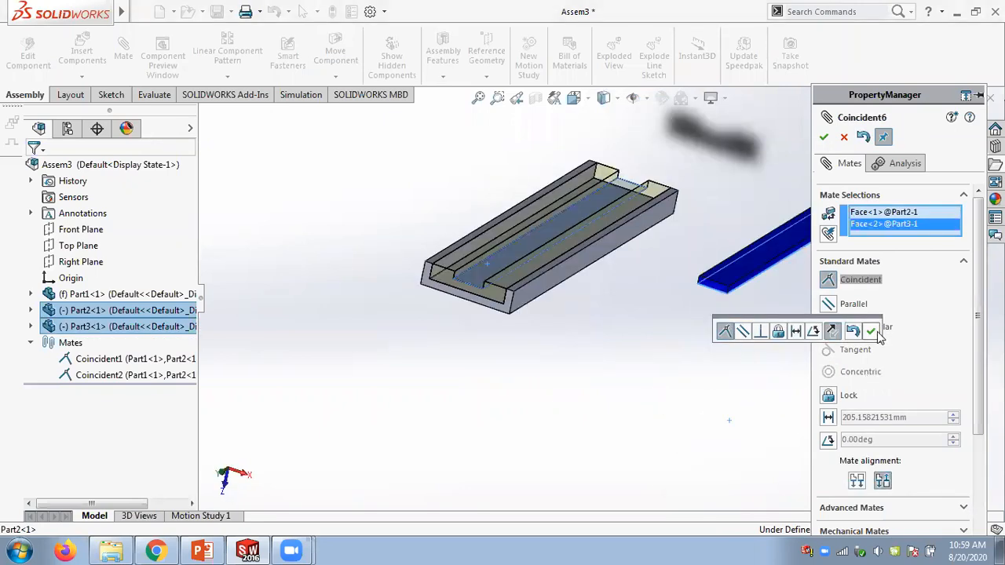
click(871, 330)
- Mate the blue slider's side face coincident with the side wall of the yellow slider's groove
scroll(704, 329, down, 5)
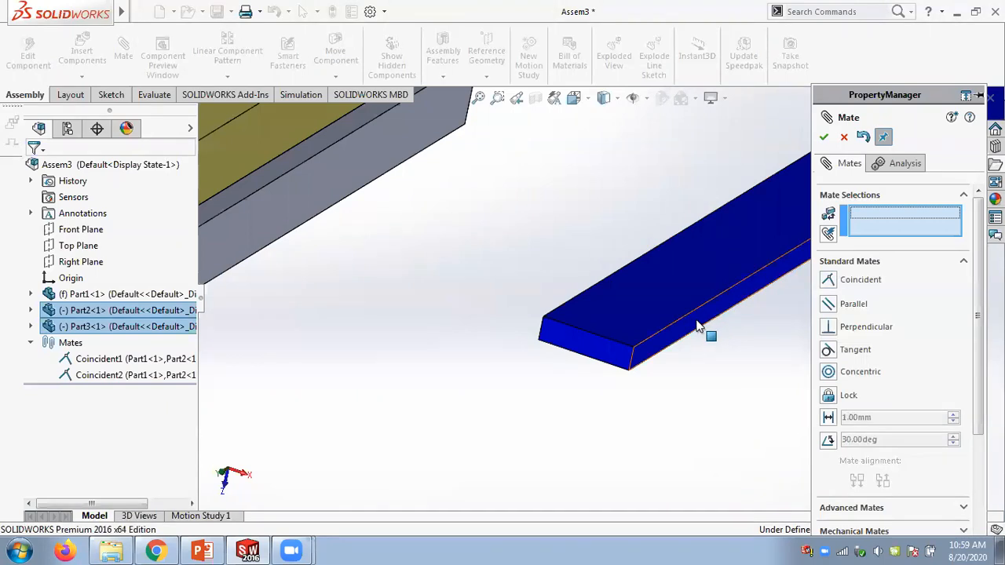
click(705, 330)
scroll(594, 259, up, 2)
scroll(595, 259, up, 3)
middle_drag(595, 260, 615, 420)
scroll(624, 412, down, 2)
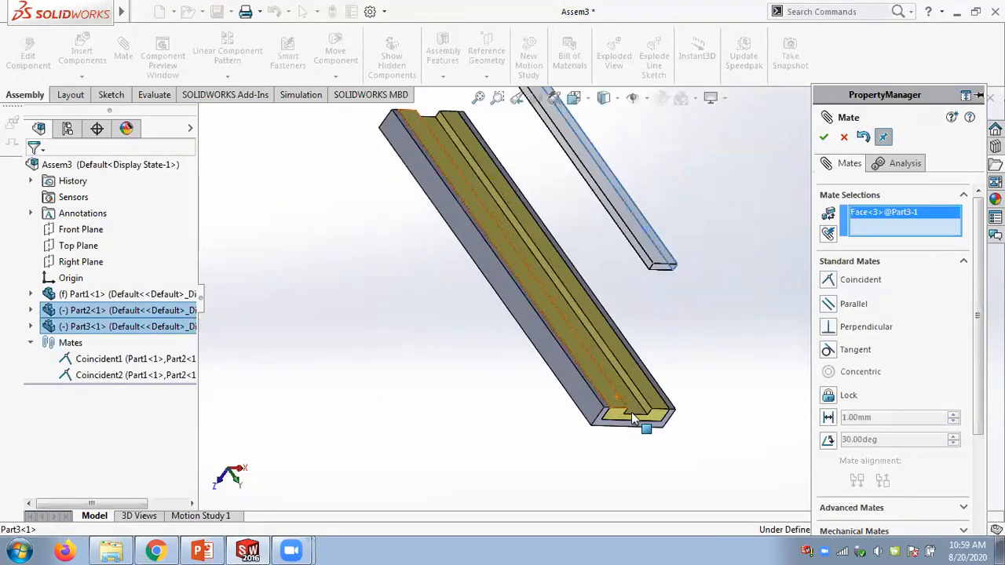
scroll(625, 361, down, 2)
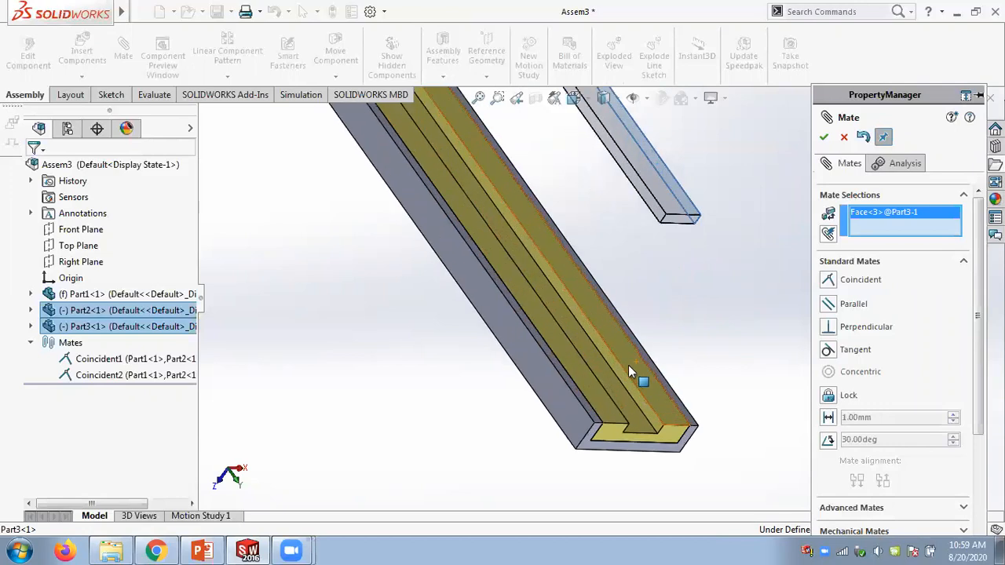
click(643, 403)
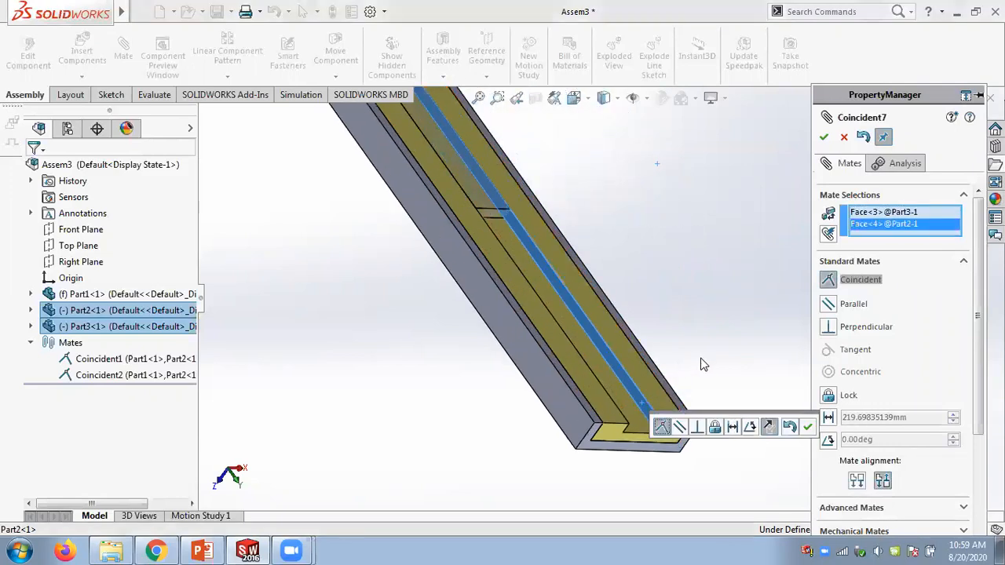
click(807, 427)
- Mate the blue slider's end face coincident with the yellow slider's end face, then close the Mate tool
middle_drag(773, 358, 588, 221)
scroll(592, 264, up, 4)
scroll(538, 218, down, 3)
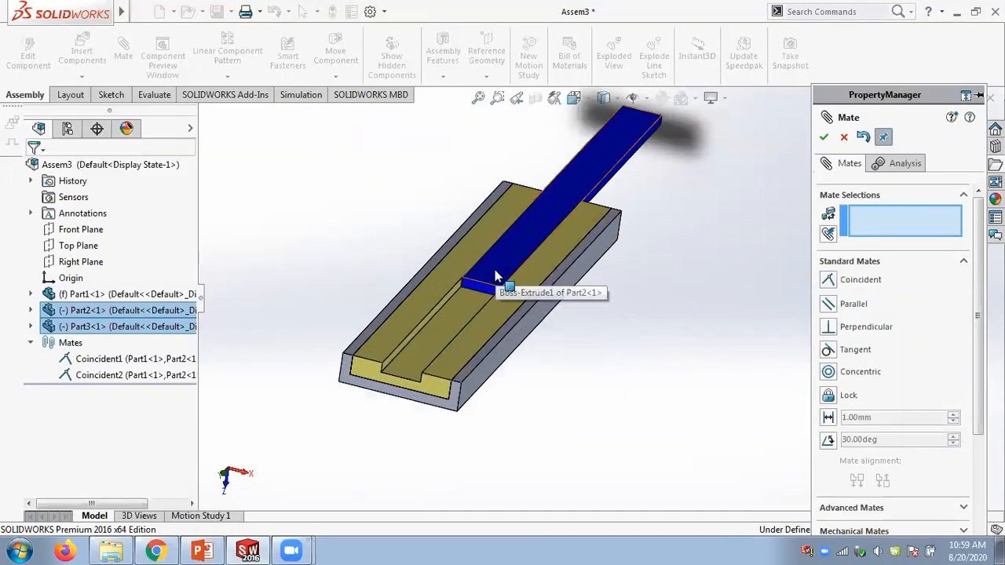
drag(978, 352, 974, 490)
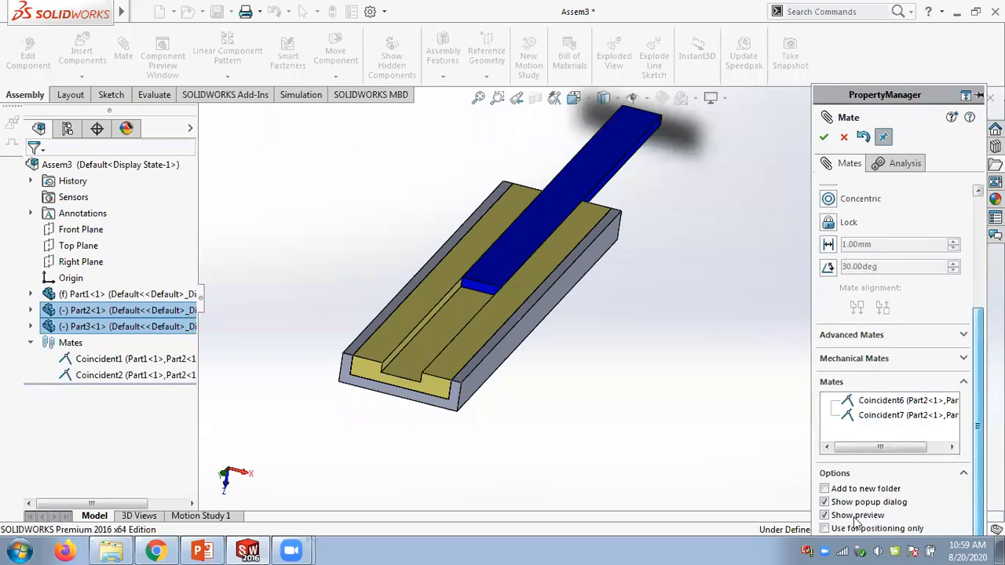
scroll(493, 320, down, 2)
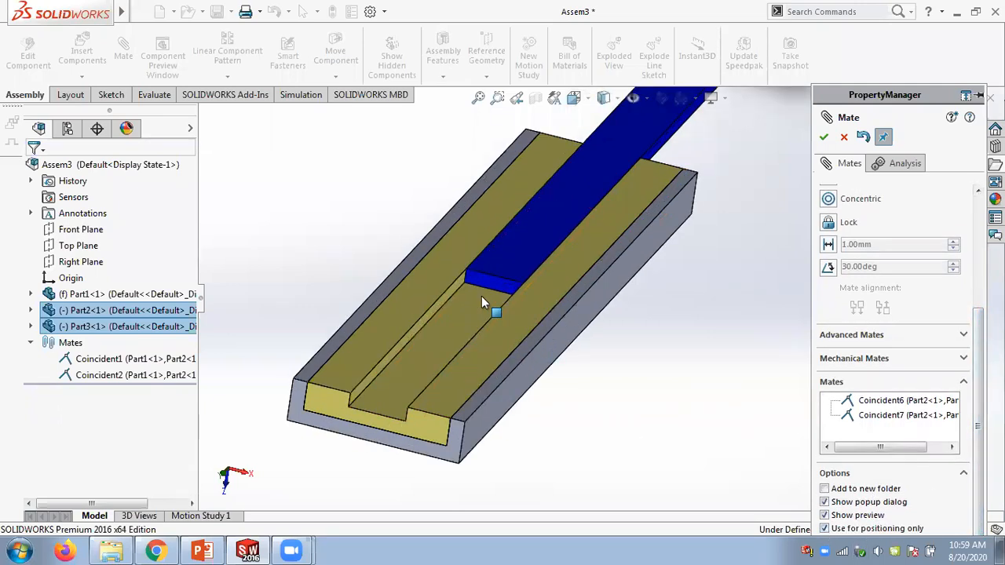
click(487, 288)
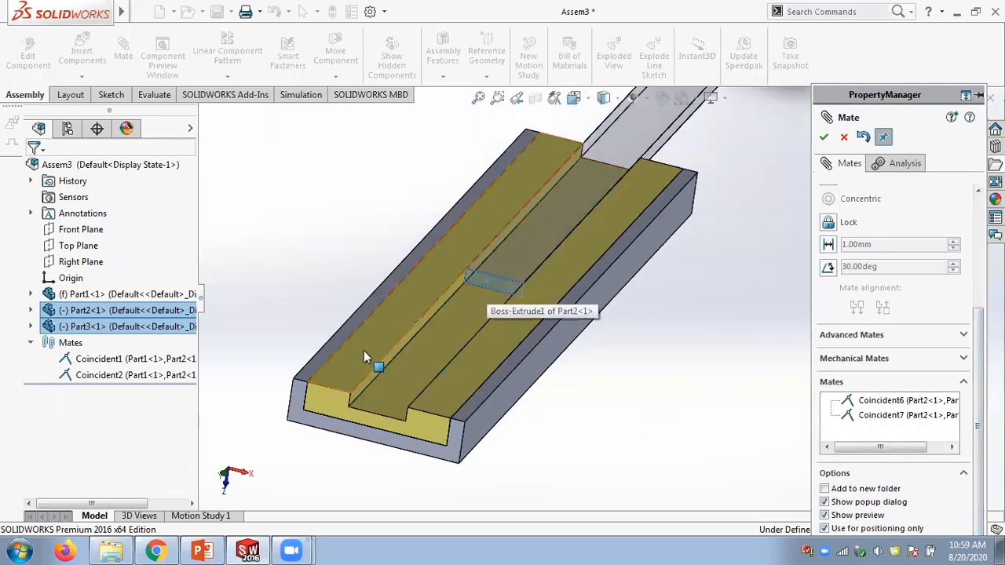
click(335, 402)
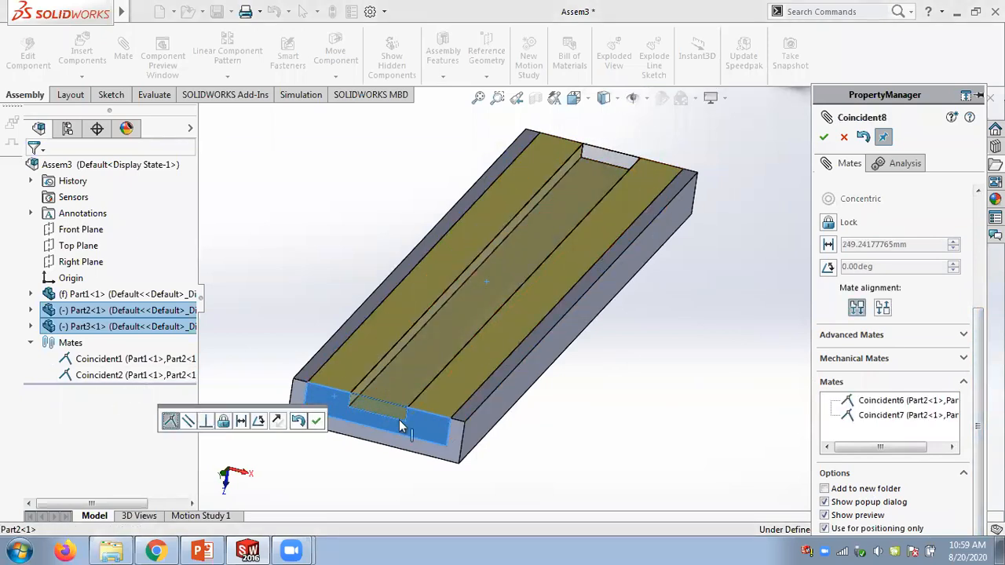
click(824, 136)
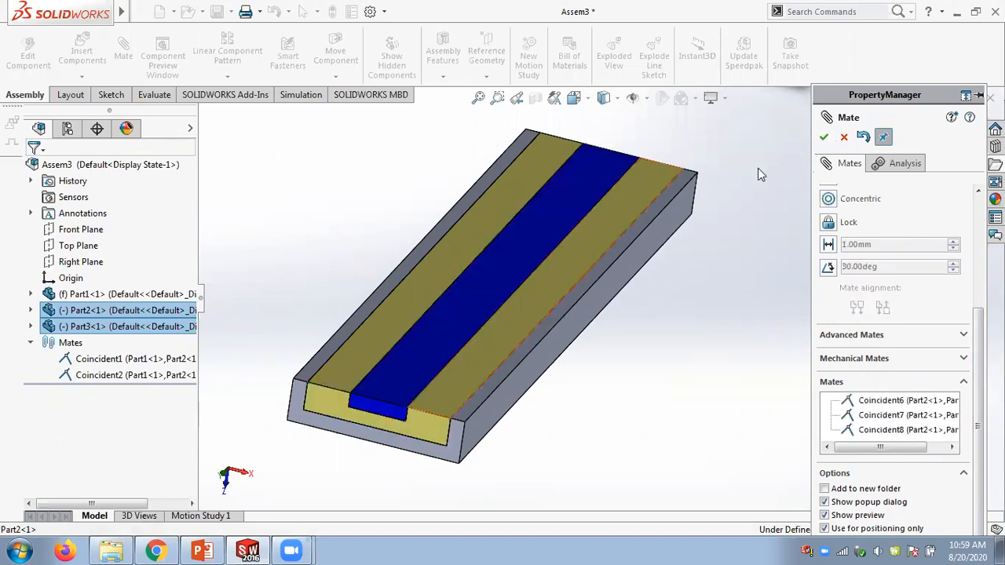
click(824, 136)
- Drag the blue slider out of the yellow slider's groove
middle_drag(282, 297, 276, 317)
scroll(292, 288, up, 4)
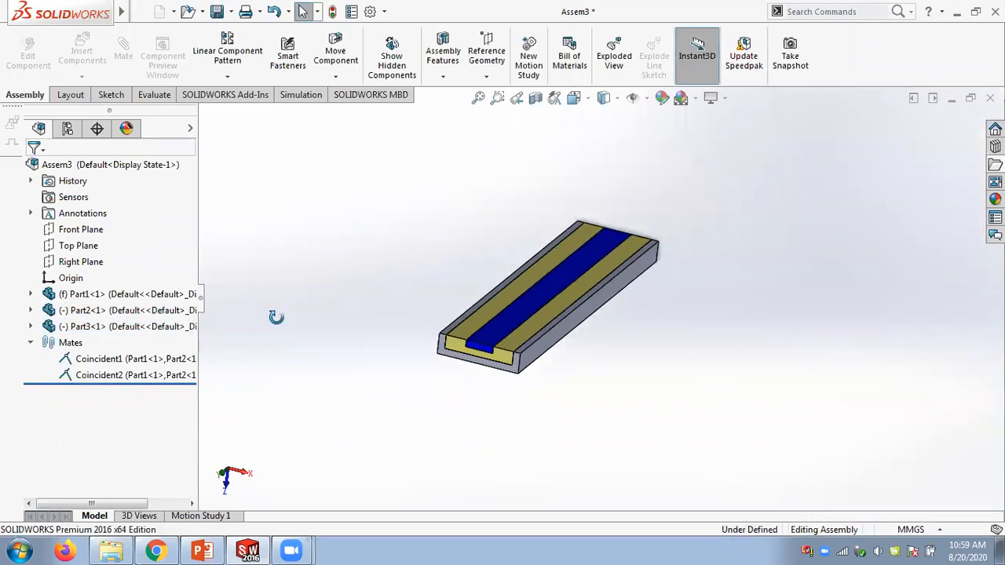
scroll(275, 317, down, 2)
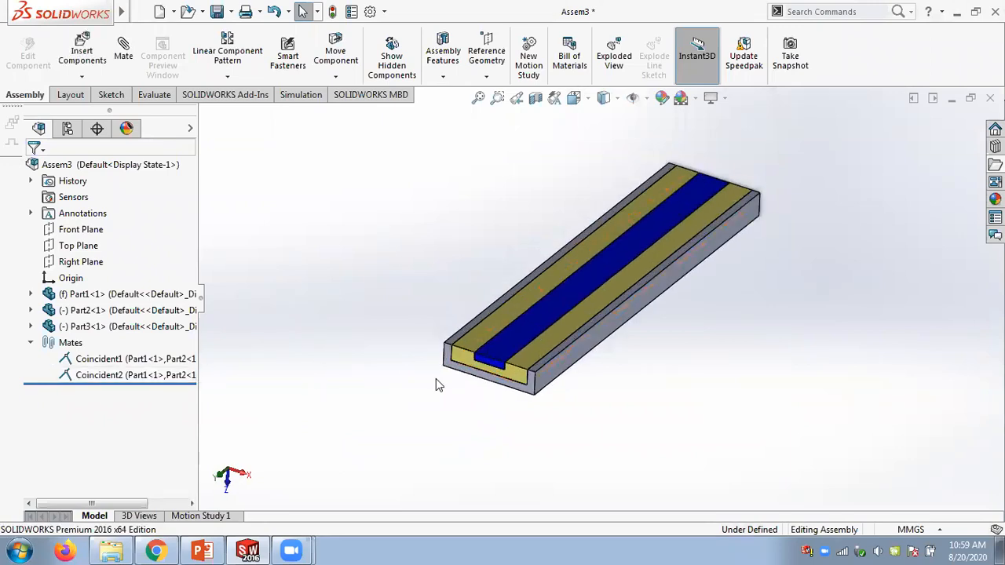
drag(488, 354, 663, 360)
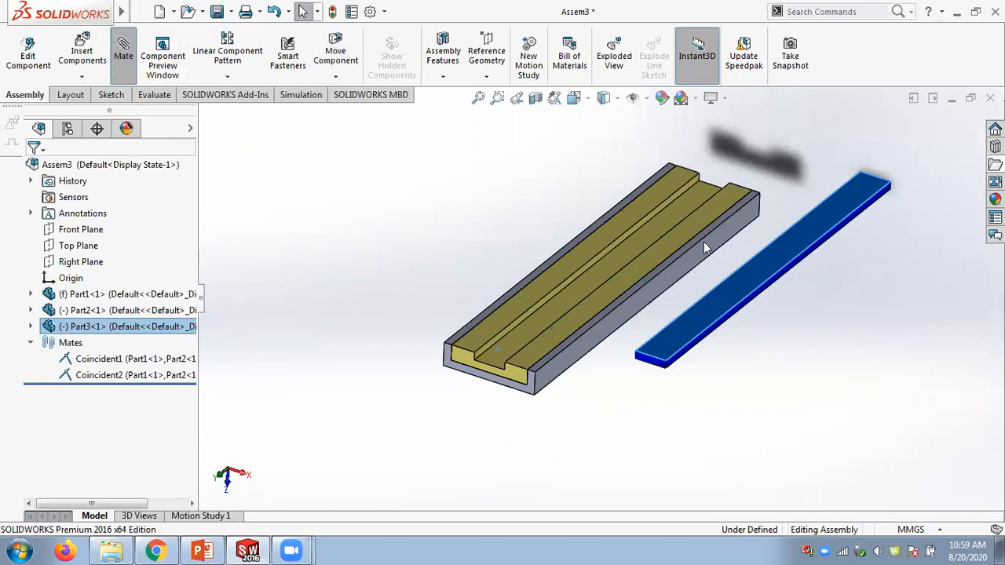
- As a regular mate, make the yellow slider's groove floor coincident with the blue slider's bottom face
scroll(826, 534, down, 3)
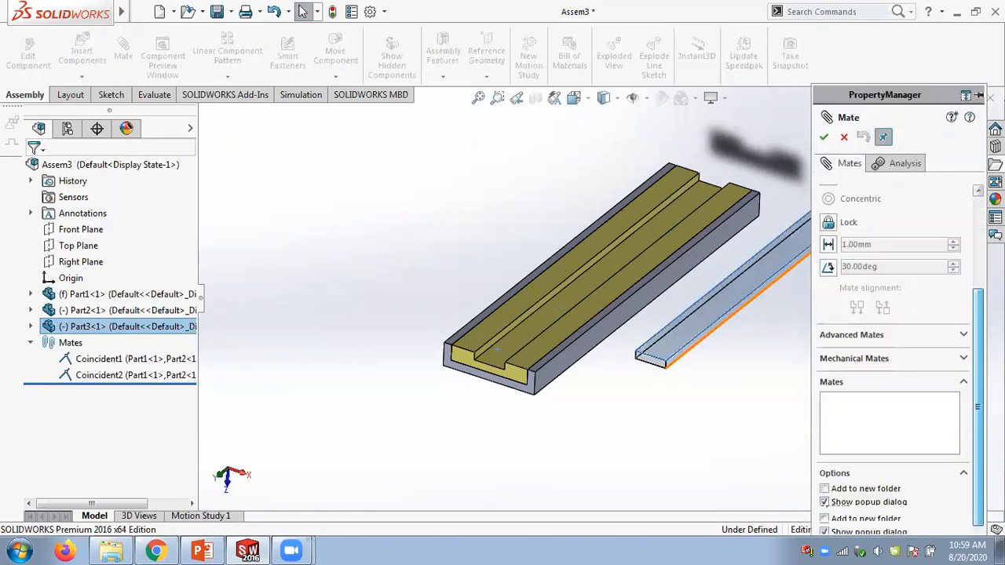
middle_drag(719, 301, 620, 217)
click(492, 258)
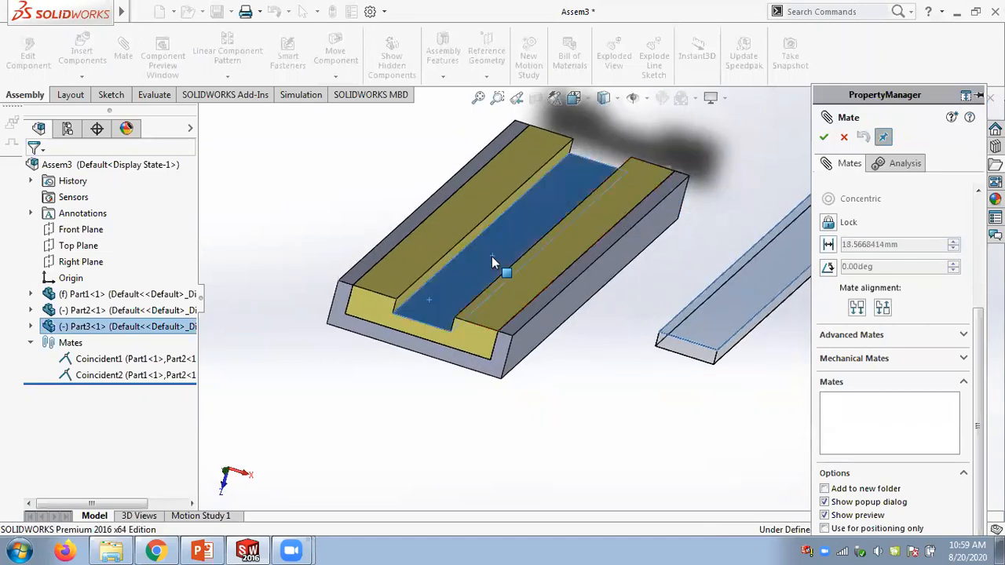
click(491, 256)
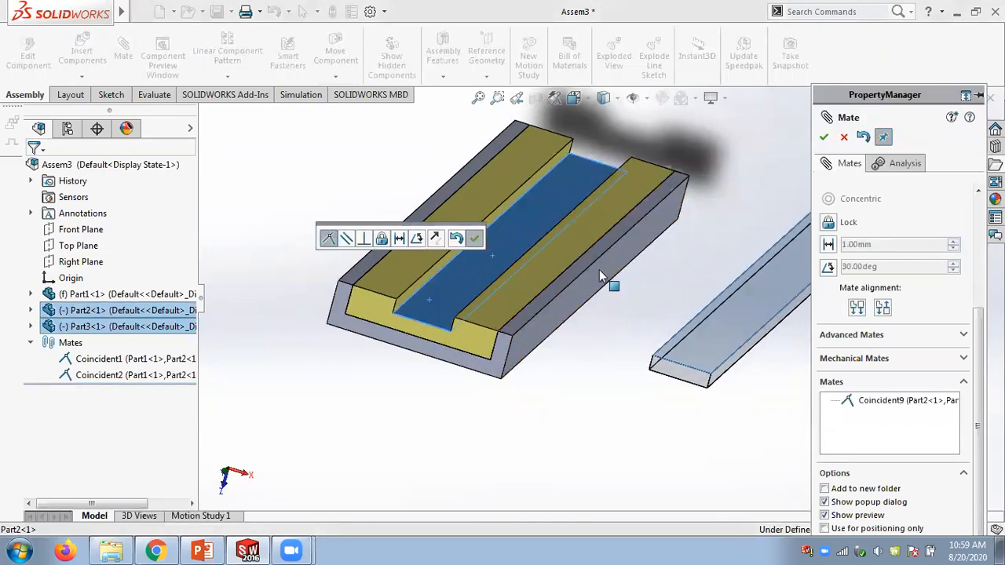
key(Return)
- Mate the groove's side wall coincident with the blue slider's side face, then close the Mate tool
scroll(707, 363, down, 3)
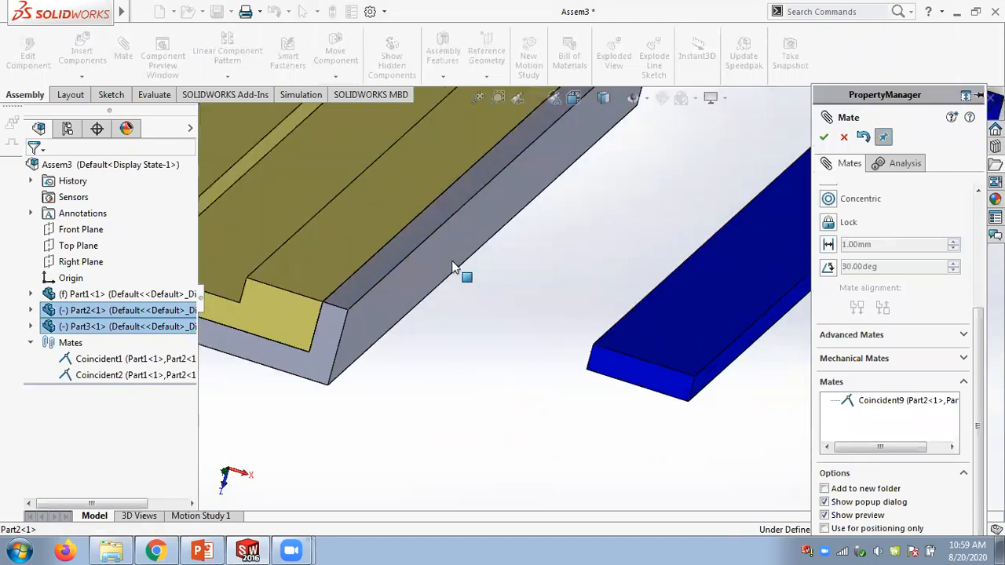
scroll(353, 224, up, 2)
scroll(346, 231, down, 3)
click(326, 299)
middle_drag(456, 264, 739, 325)
scroll(746, 334, down, 5)
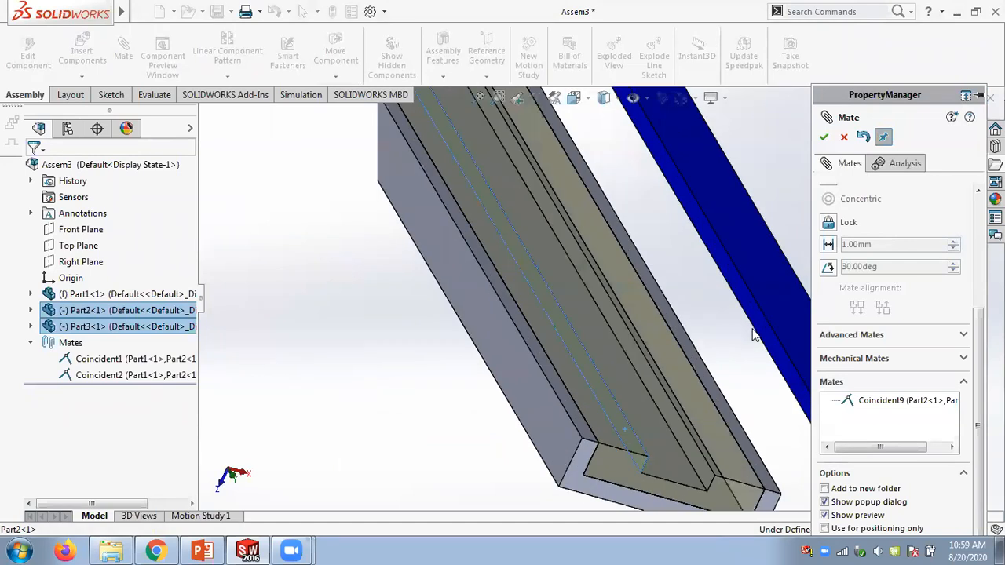
click(752, 348)
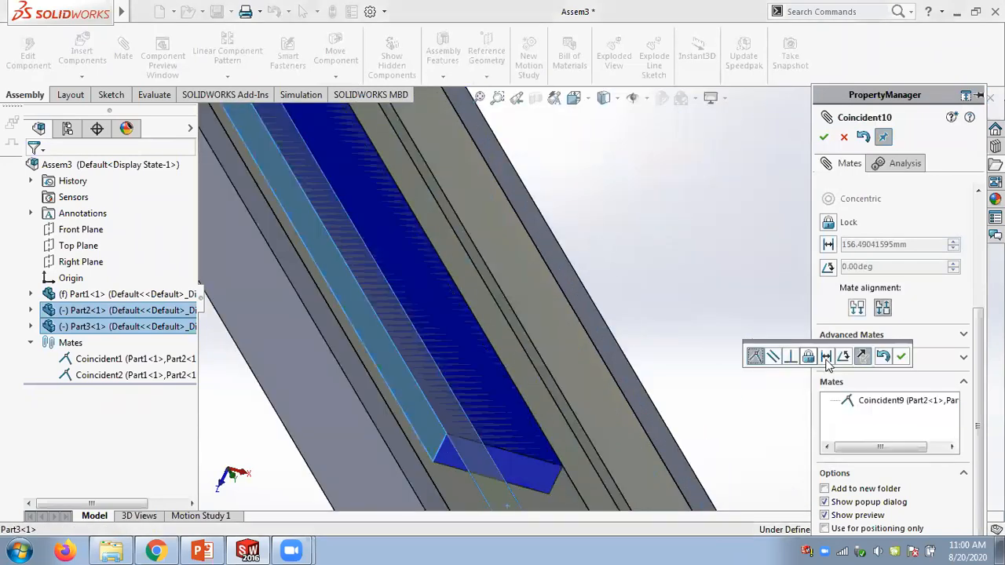
click(900, 356)
scroll(663, 282, up, 4)
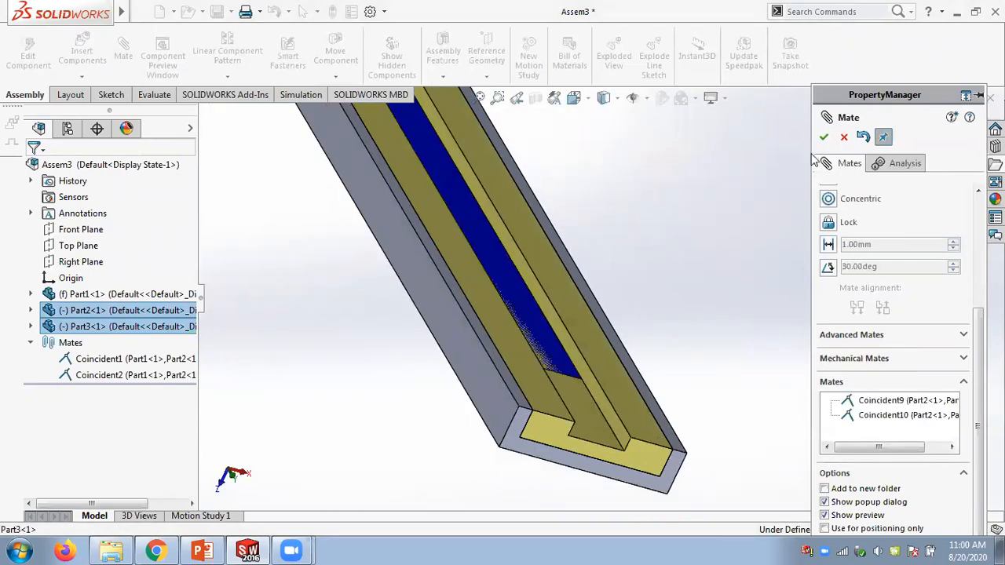
key(Escape)
- Drag the blue slider along the groove to check that it slides
middle_drag(691, 243, 665, 227)
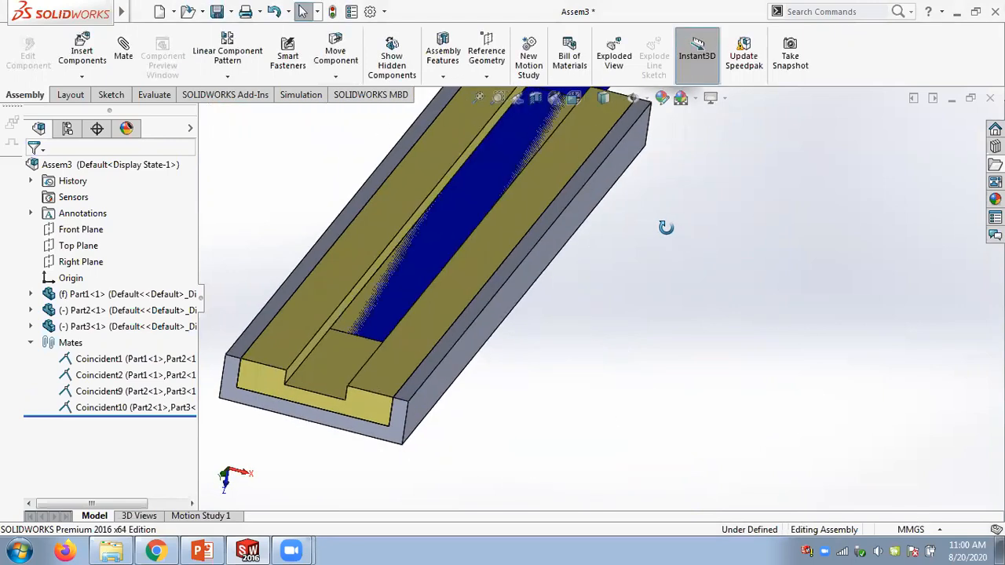
scroll(665, 228, up, 2)
middle_drag(574, 272, 522, 267)
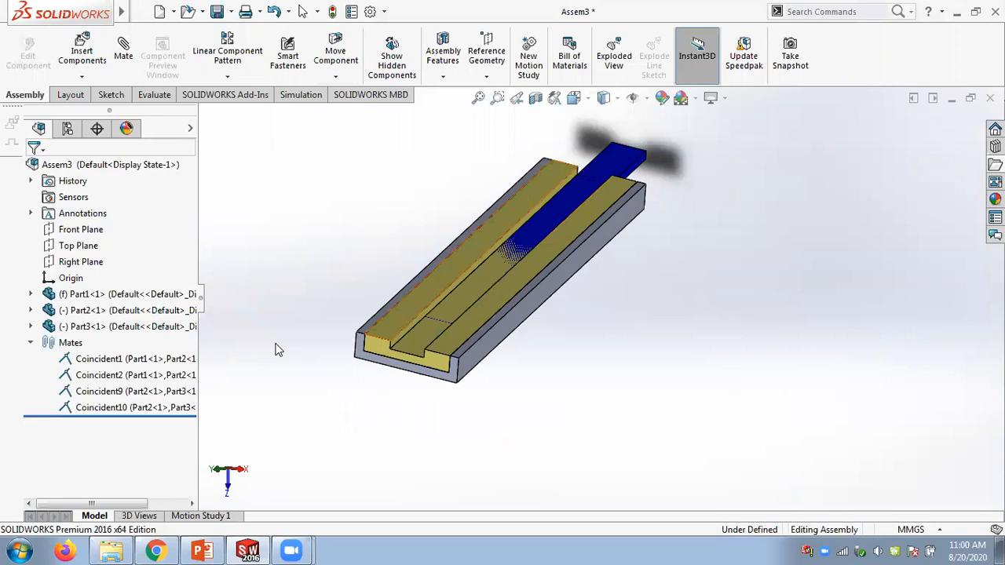
- Edit the Coincident9 mate and remove the blue slider's face from its mate selections
right_click(86, 393)
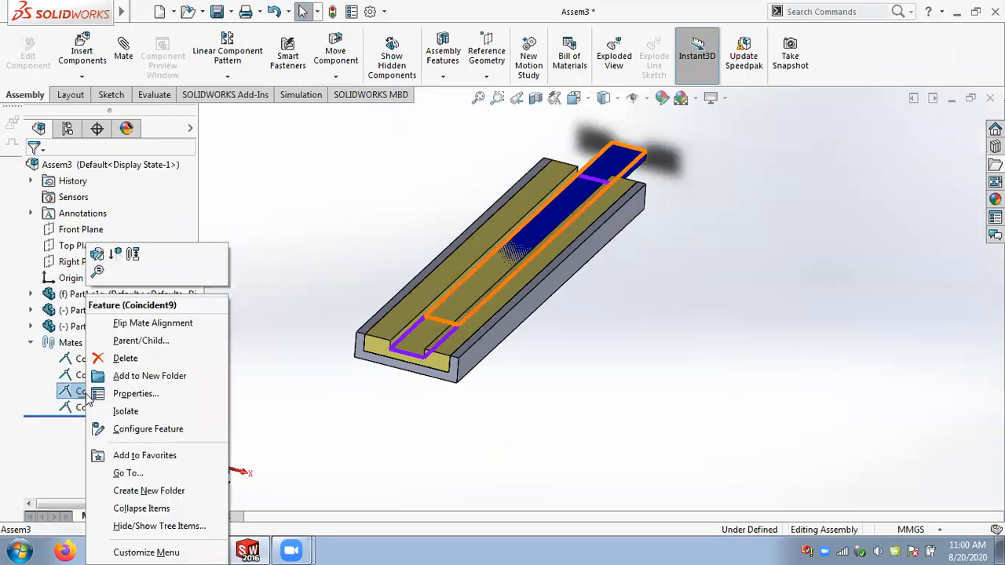
click(98, 256)
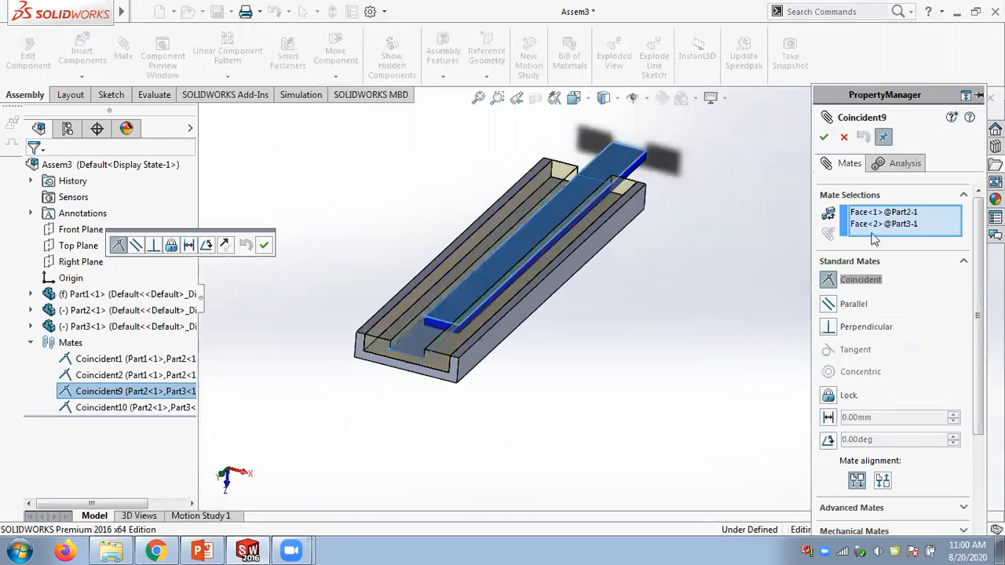
click(873, 226)
scroll(359, 314, down, 3)
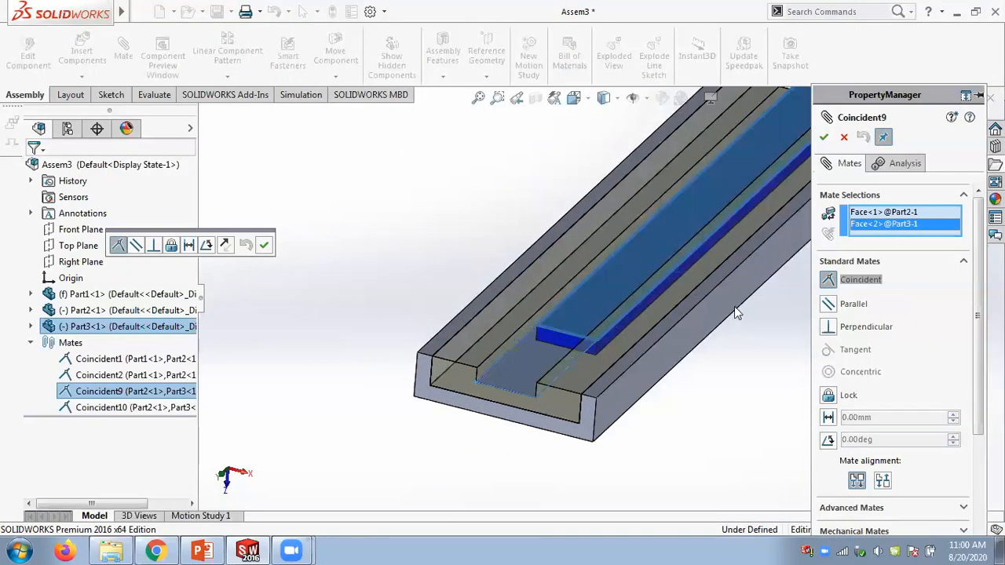
click(860, 213)
click(869, 228)
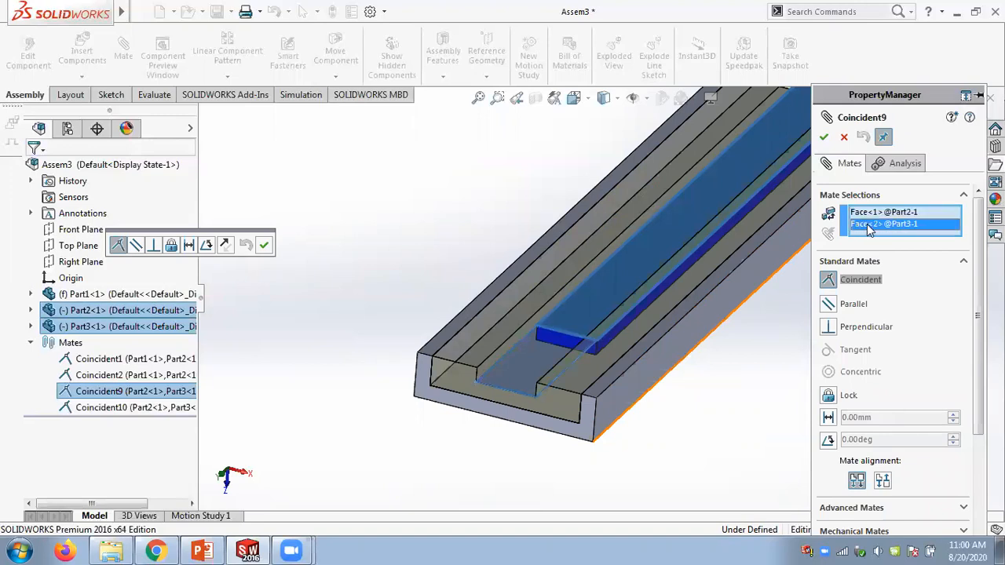
right_click(872, 227)
click(896, 251)
- Pick a new blue slider face for Coincident9, flip the mate alignment, and apply the edited mate
drag(570, 295, 640, 141)
scroll(669, 292, up, 5)
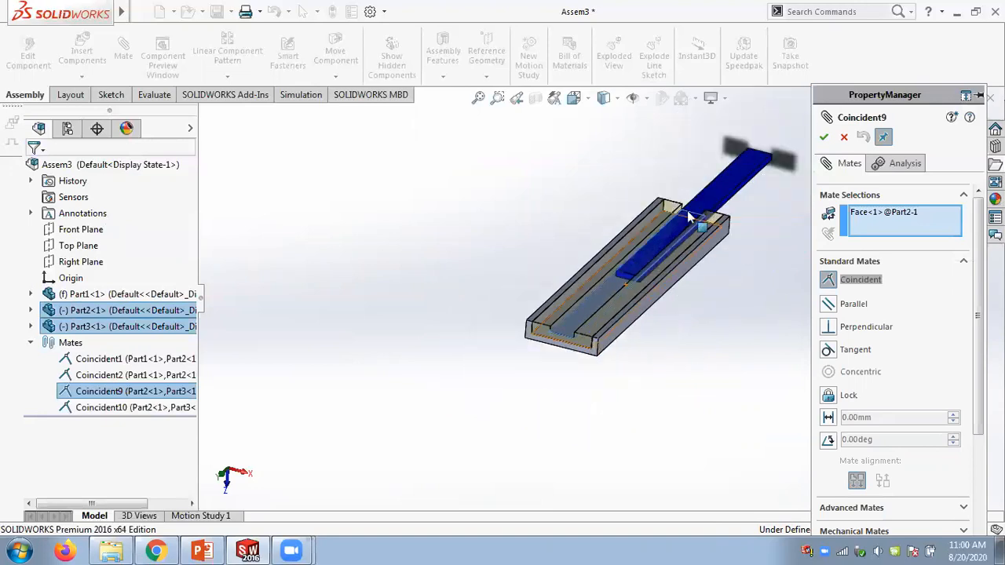
middle_drag(723, 206, 694, 107)
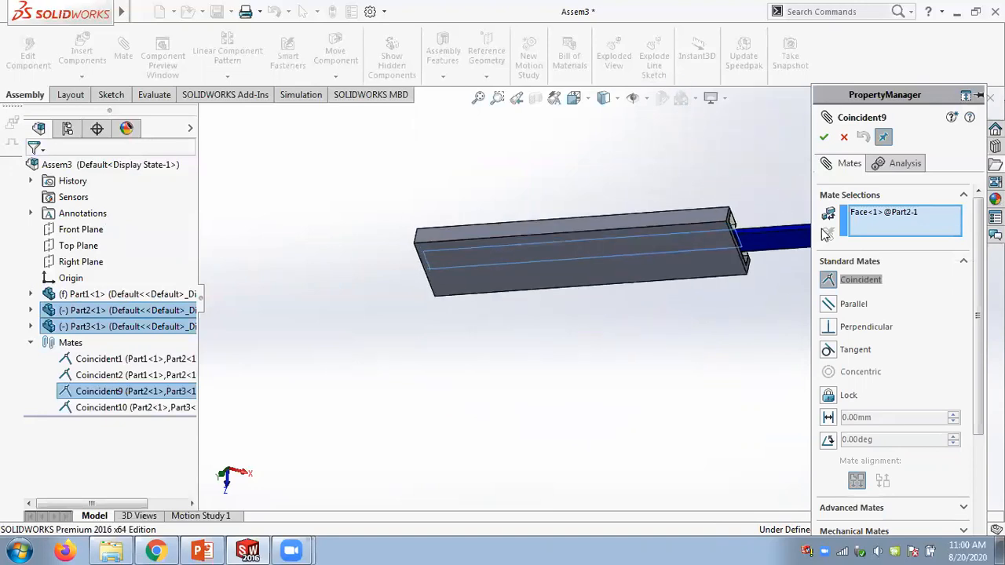
scroll(835, 234, down, 3)
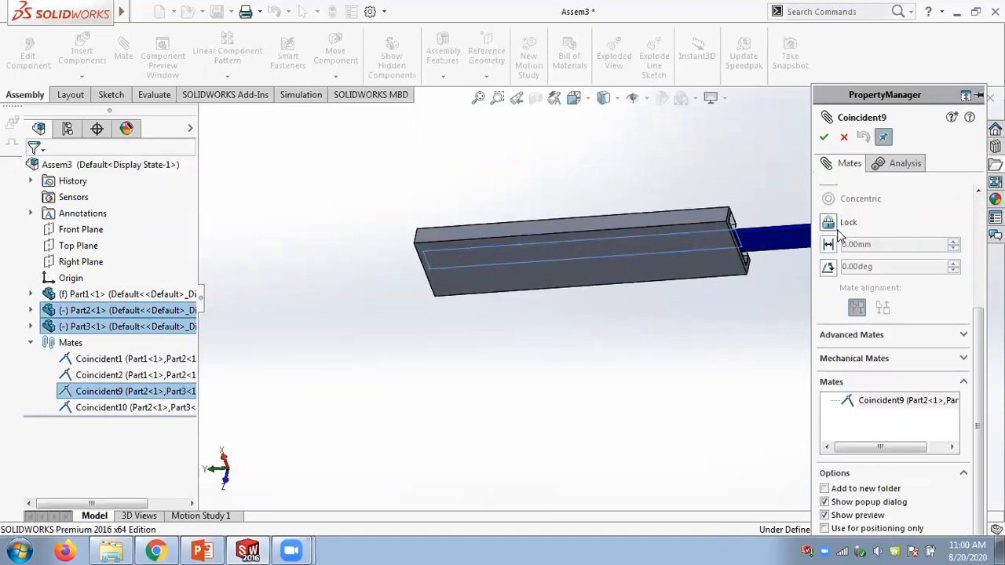
click(777, 239)
middle_drag(387, 196, 506, 228)
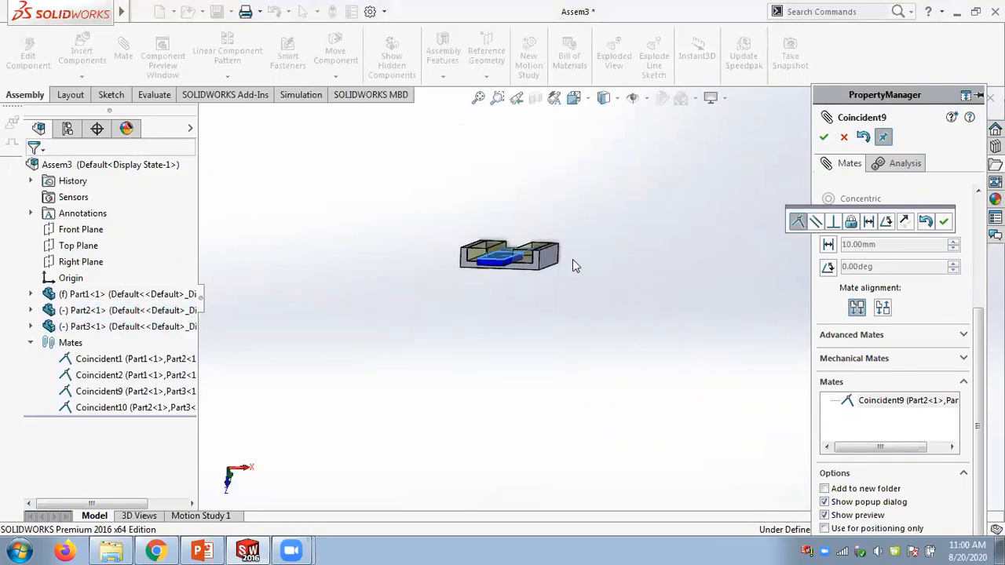
click(903, 223)
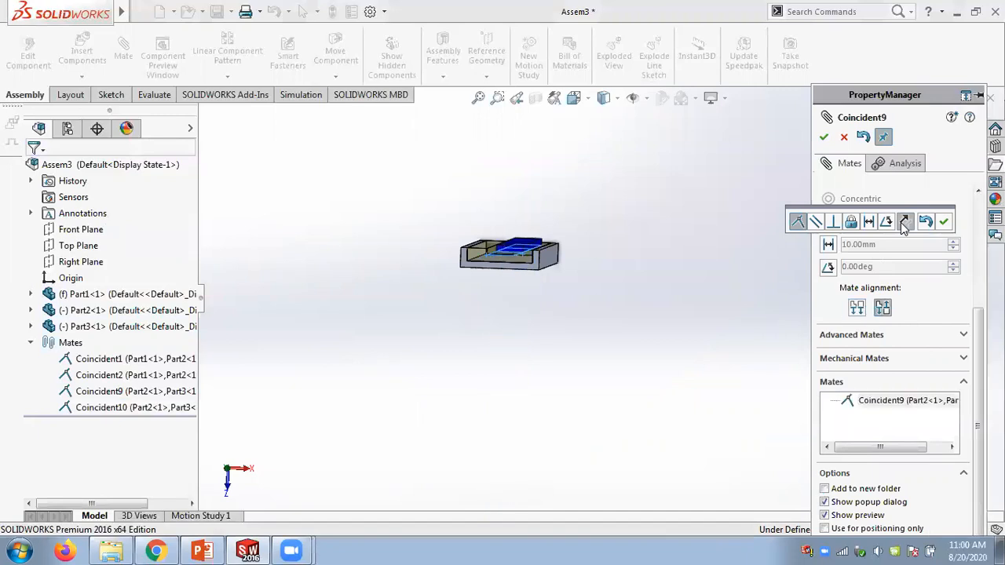
middle_drag(680, 285, 708, 332)
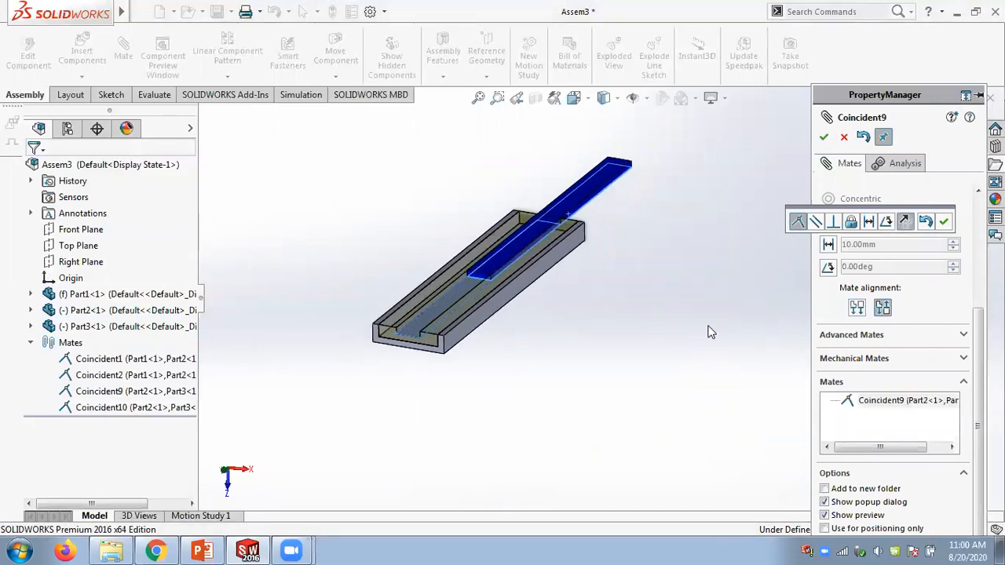
click(945, 221)
click(823, 137)
- With Use for positioning only enabled, align the blue slider's end face with the channel's end face
scroll(461, 260, down, 3)
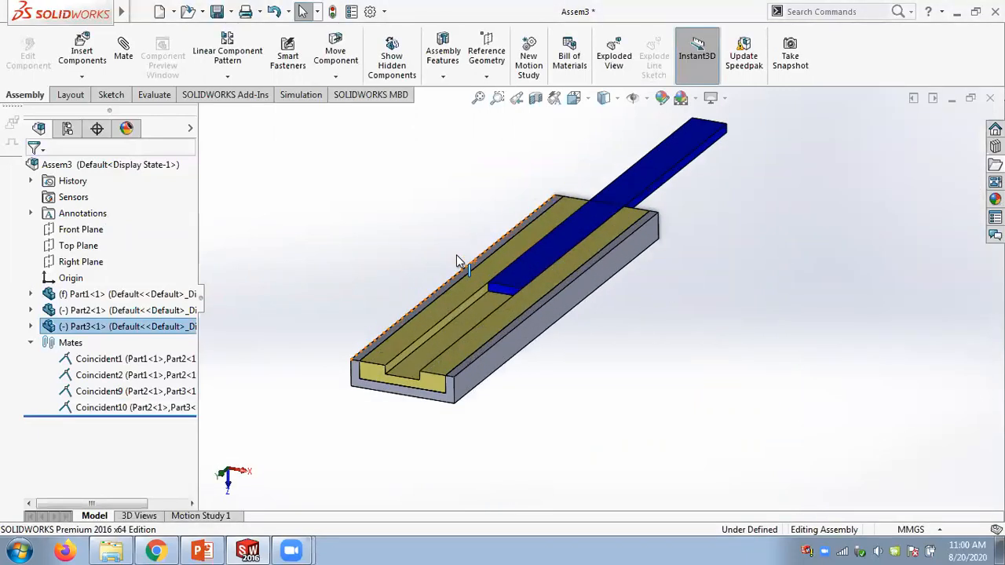
click(123, 50)
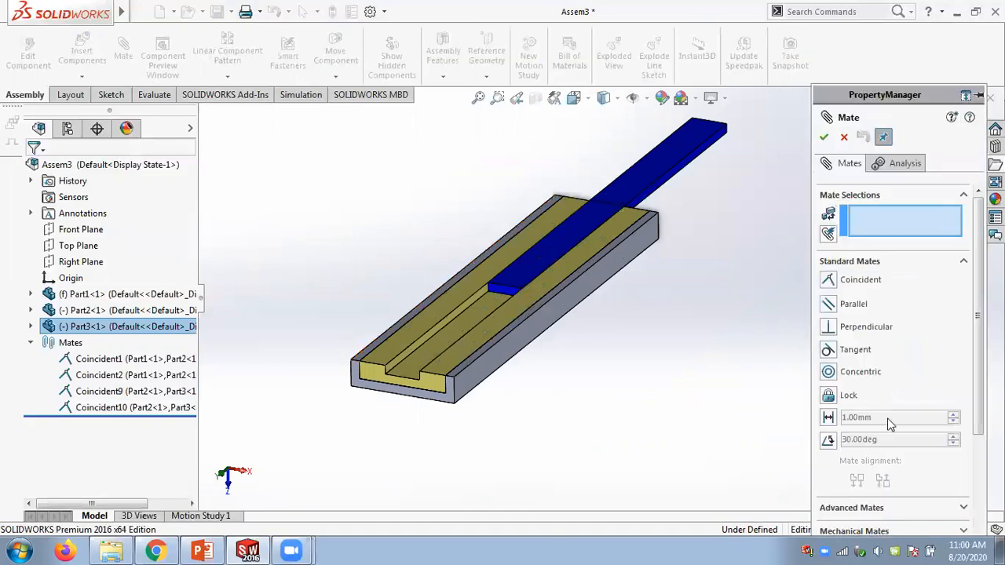
scroll(979, 404, down, 5)
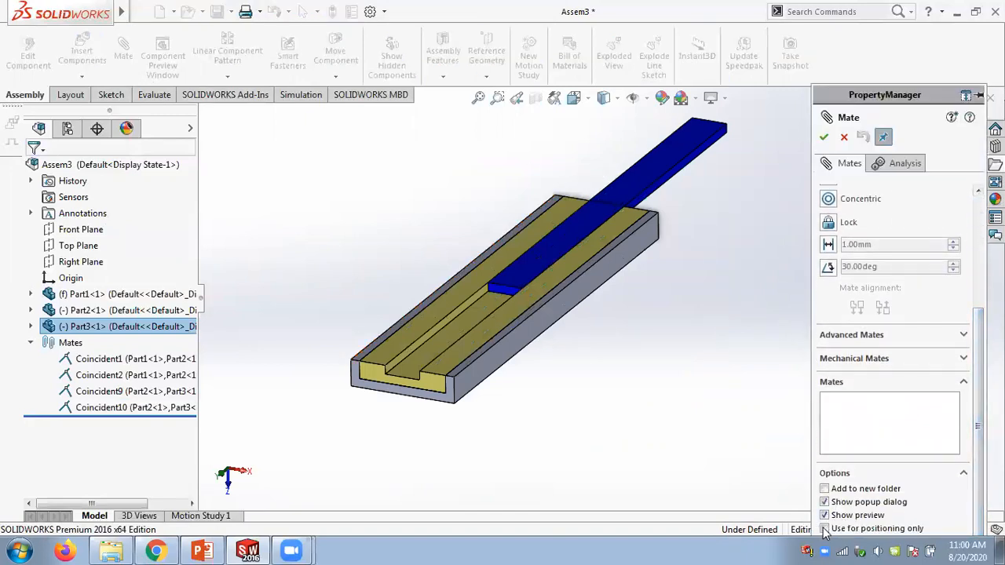
scroll(473, 292, down, 2)
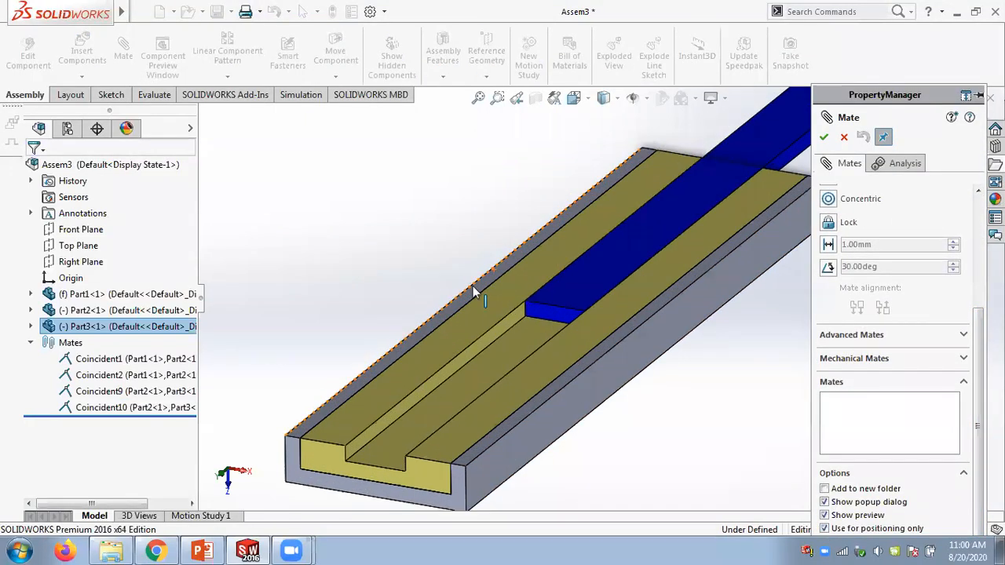
click(559, 323)
click(325, 456)
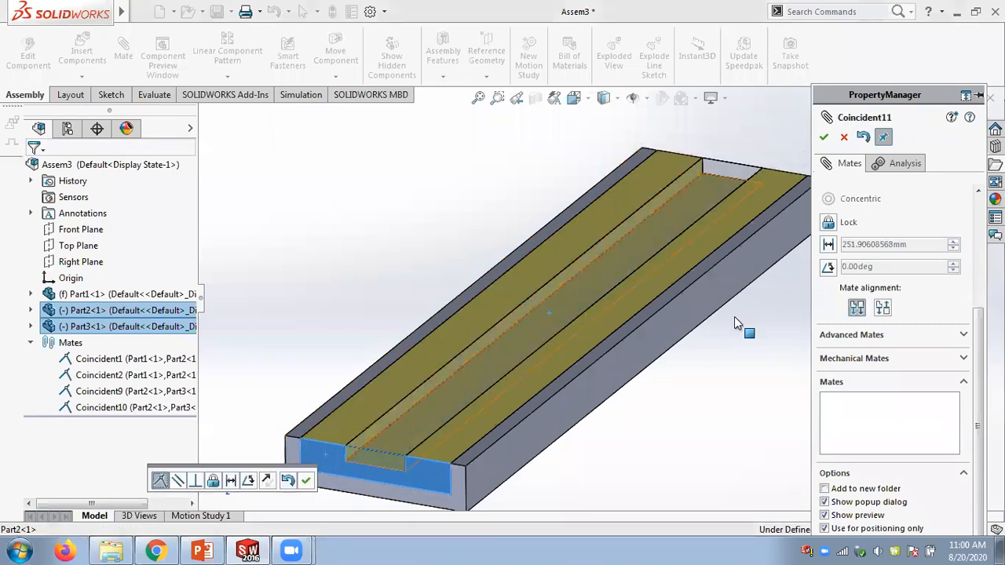
click(824, 138)
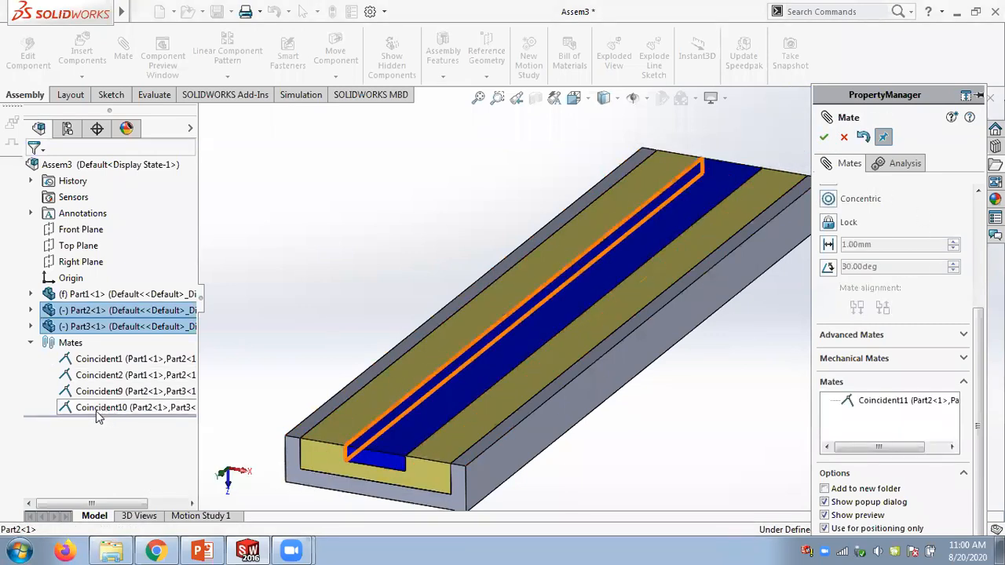
click(825, 138)
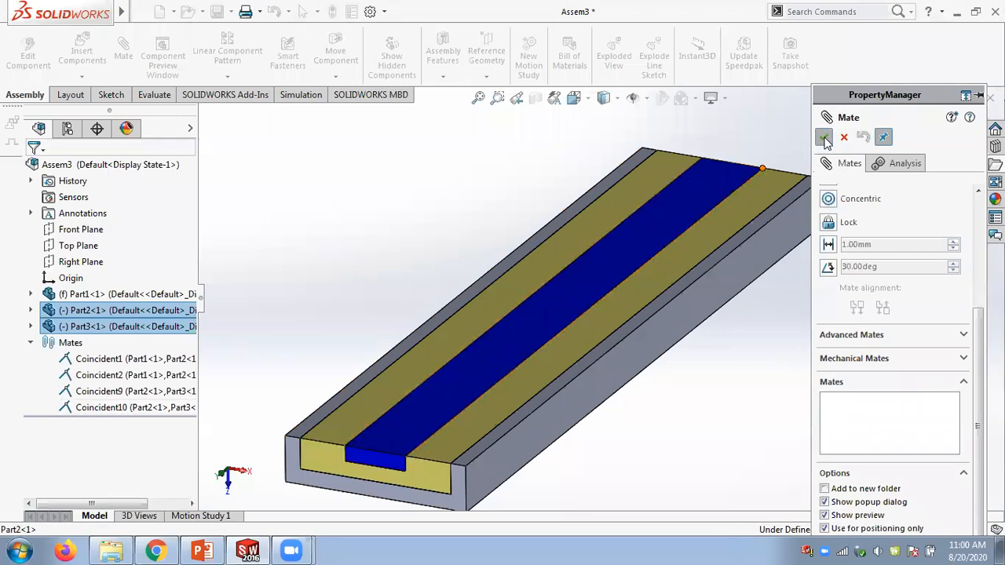
key(f)
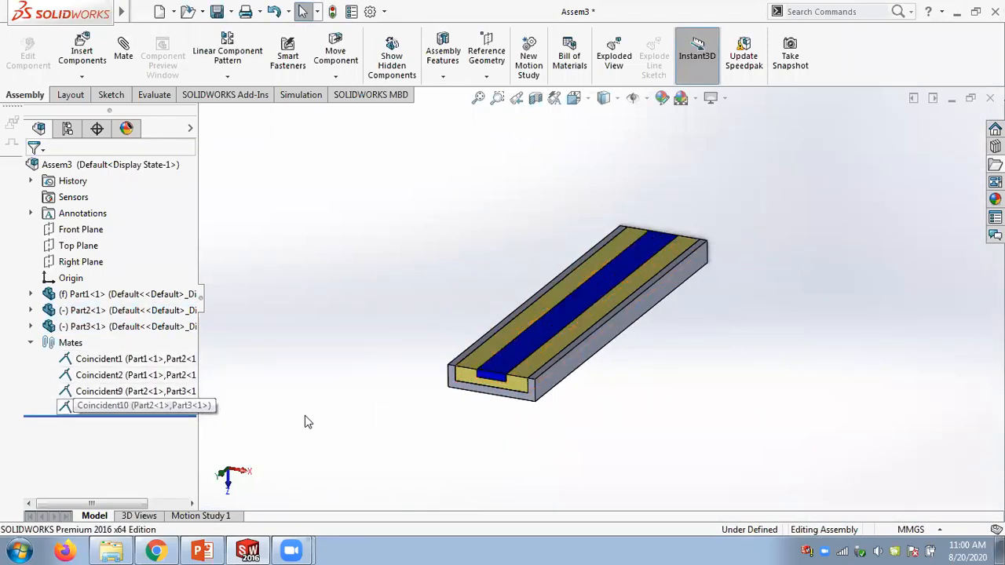
- Start a new mate and choose Linear/Linear Coupler under Advanced Mates
scroll(549, 404, down, 4)
middle_drag(652, 410, 730, 375)
scroll(734, 374, up, 3)
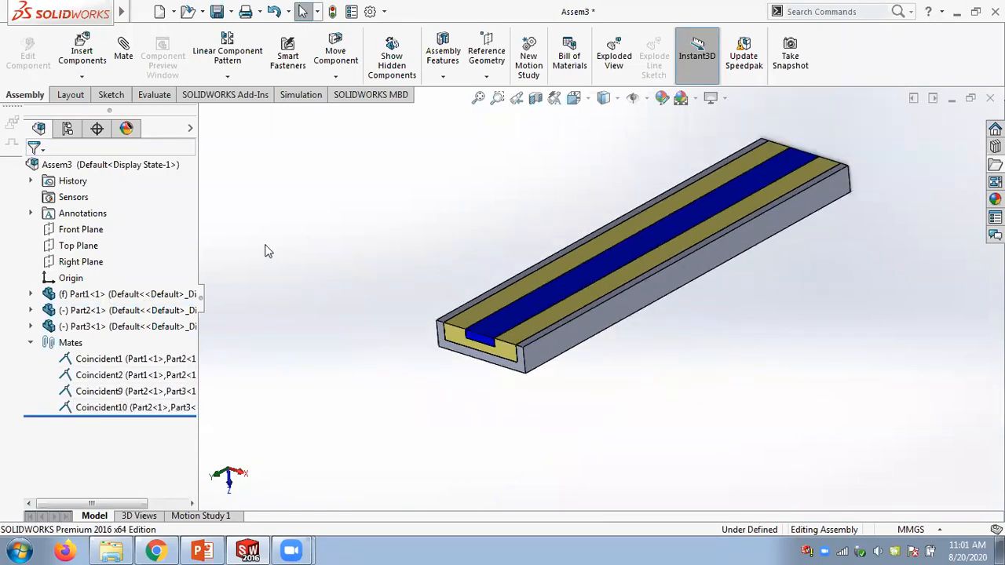
click(126, 77)
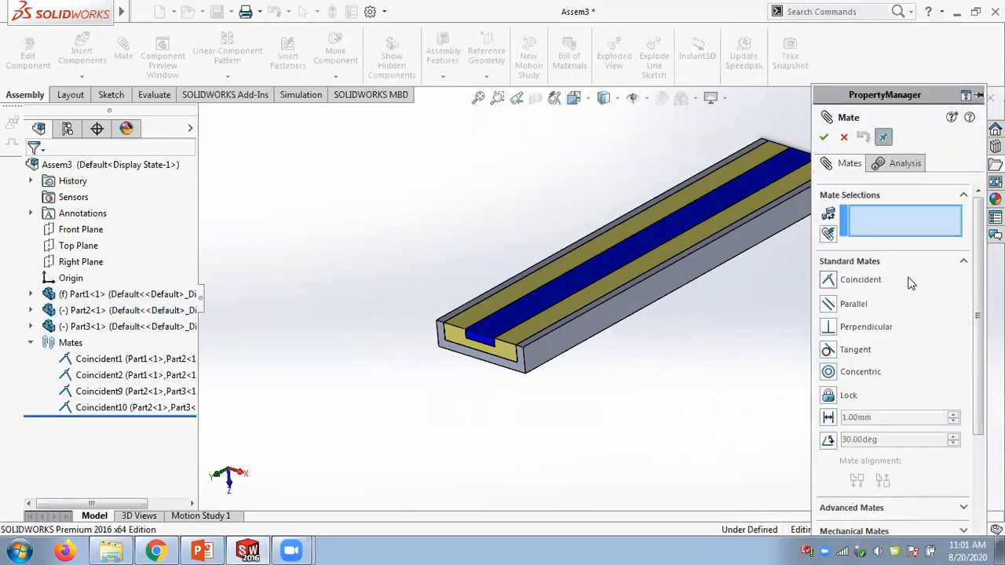
scroll(979, 289, down, 3)
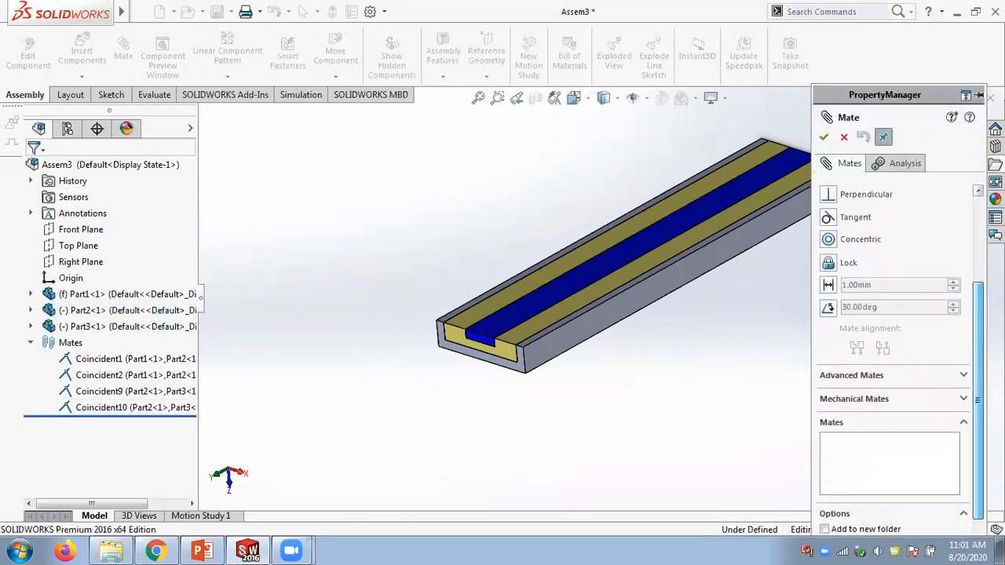
click(964, 376)
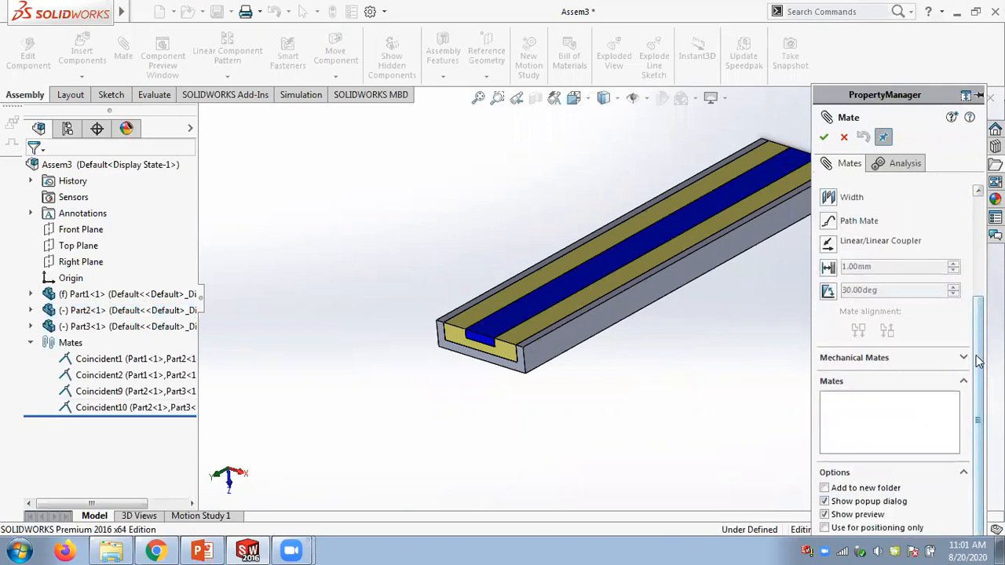
scroll(934, 353, up, 3)
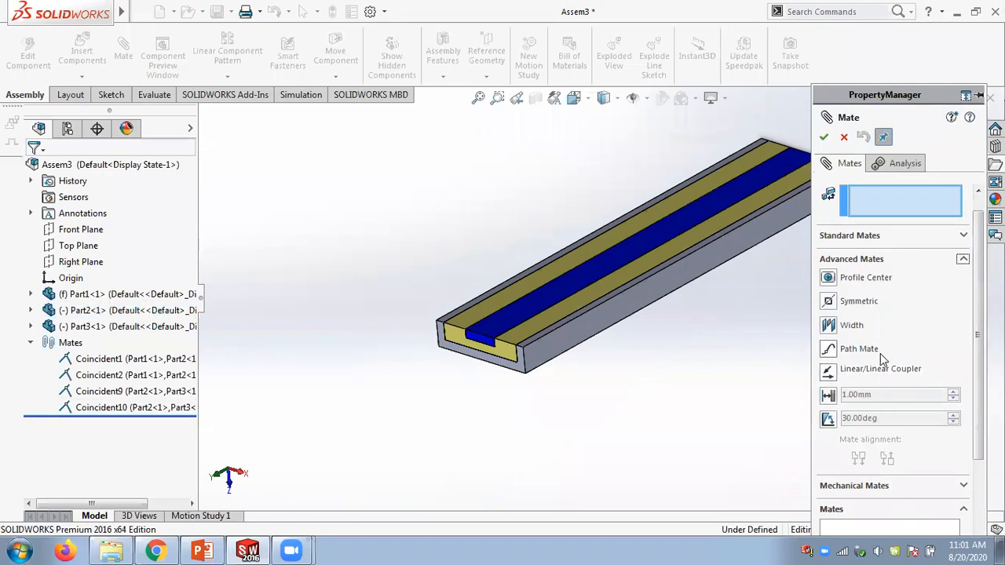
click(828, 374)
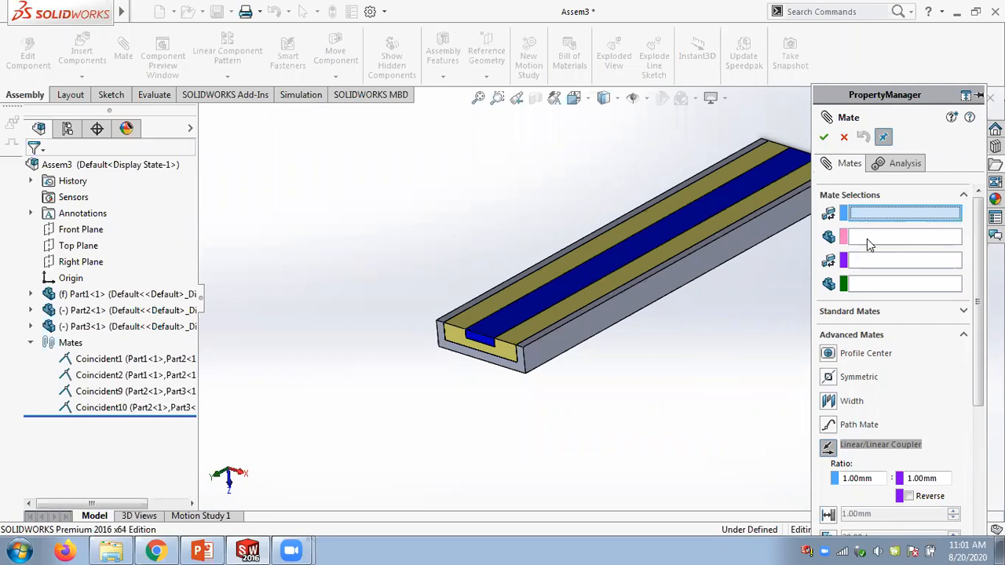
- Switch to the prepared Assem1 assembly window
scroll(459, 350, down, 3)
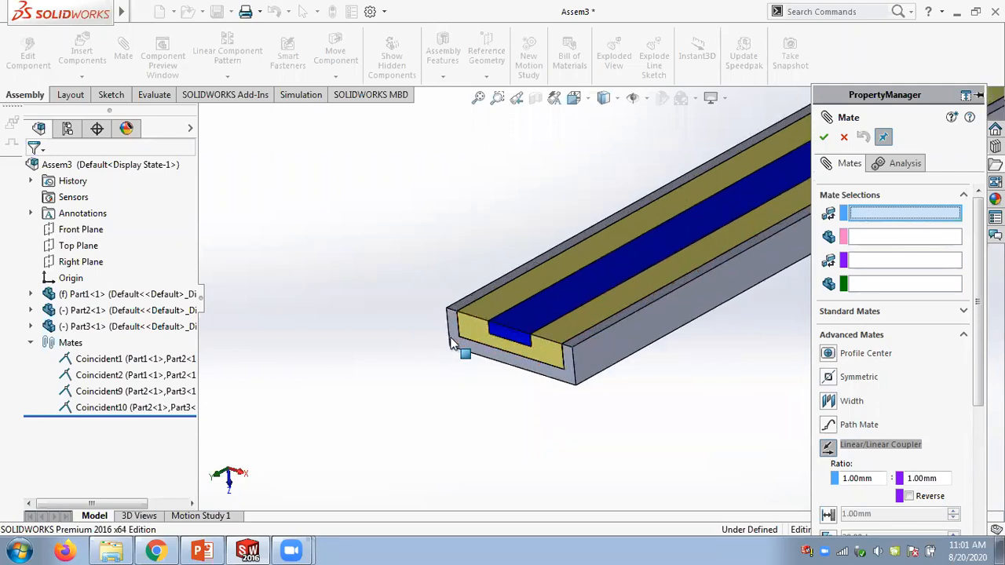
scroll(577, 361, down, 2)
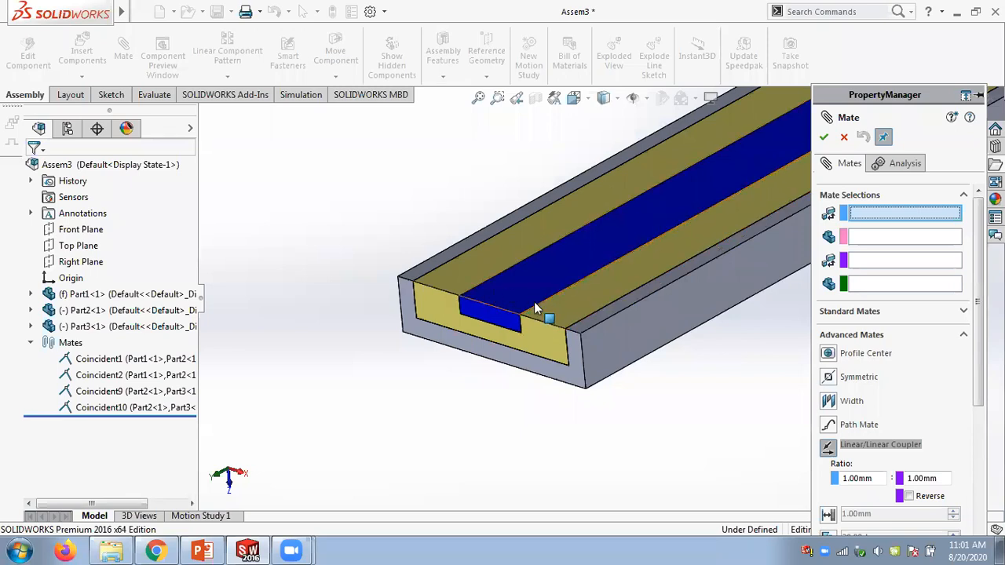
click(110, 551)
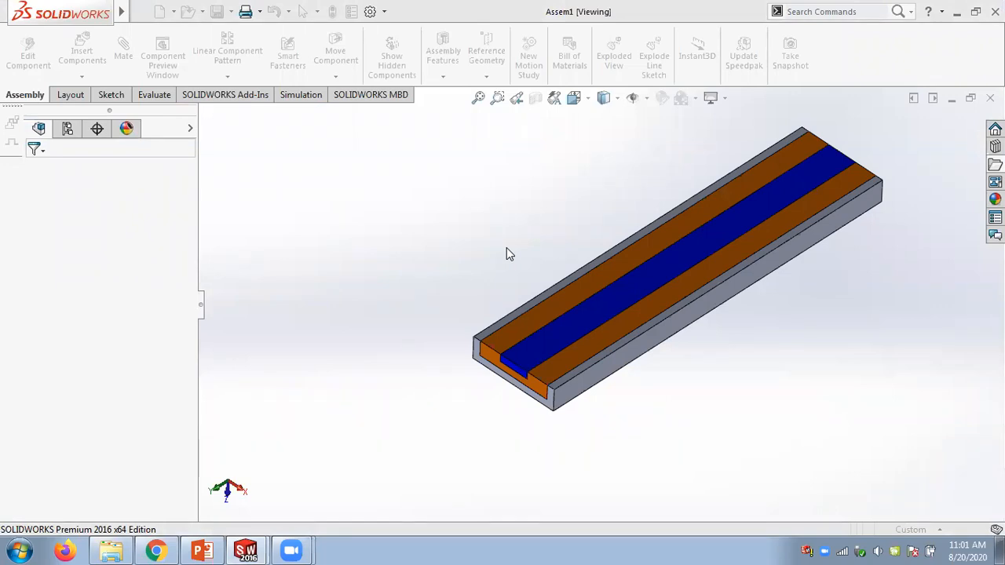
mouse_move(204, 551)
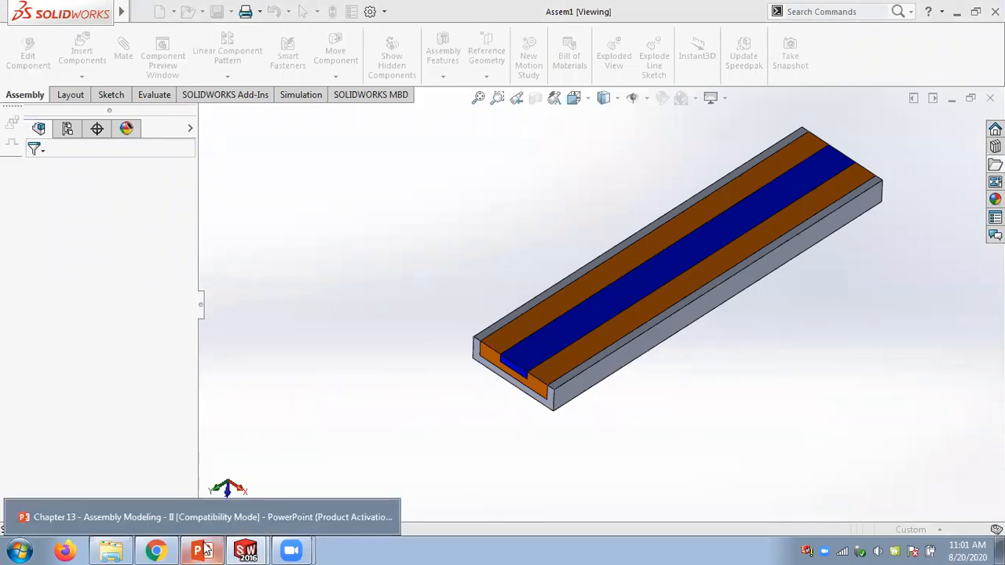
mouse_move(113, 550)
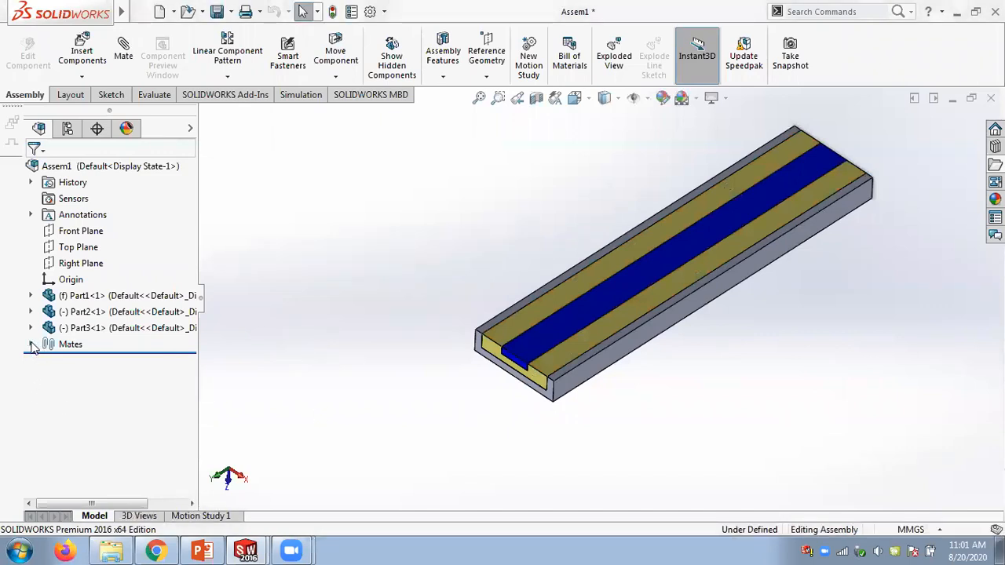
- Open the Linear/Linear Coupler4 mate in Assem1 for editing and review its two selected faces
scroll(544, 378, down, 3)
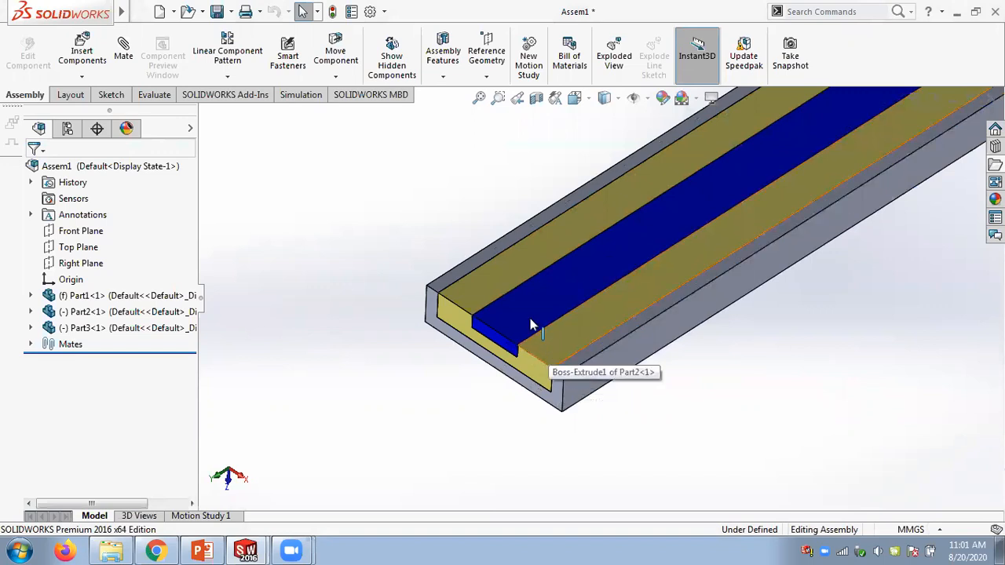
click(33, 346)
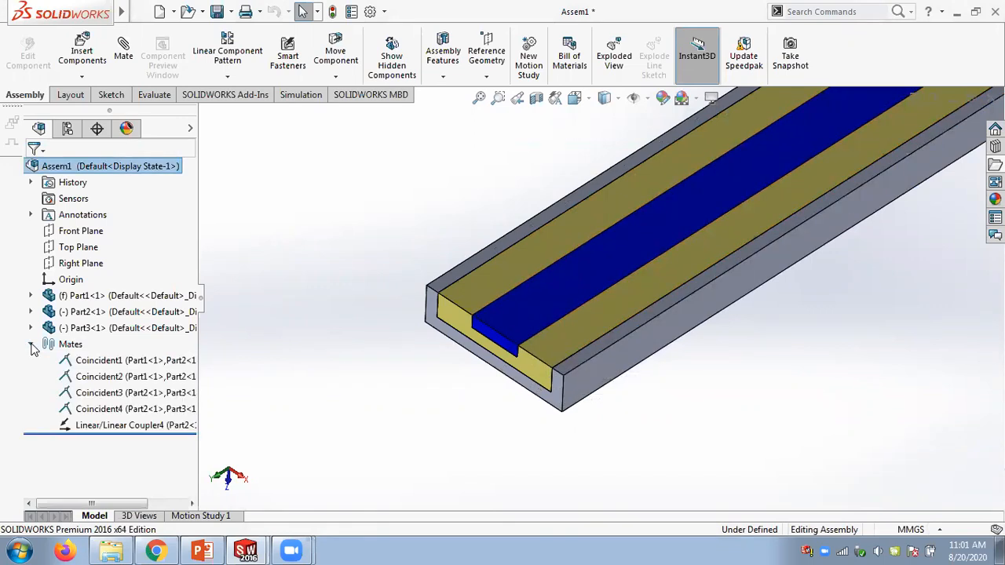
right_click(90, 424)
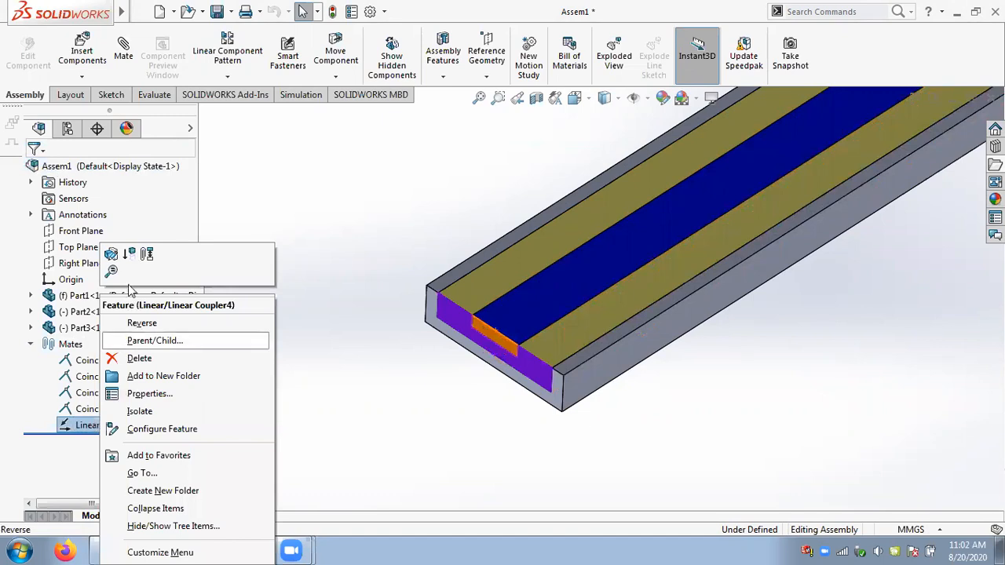
click(112, 254)
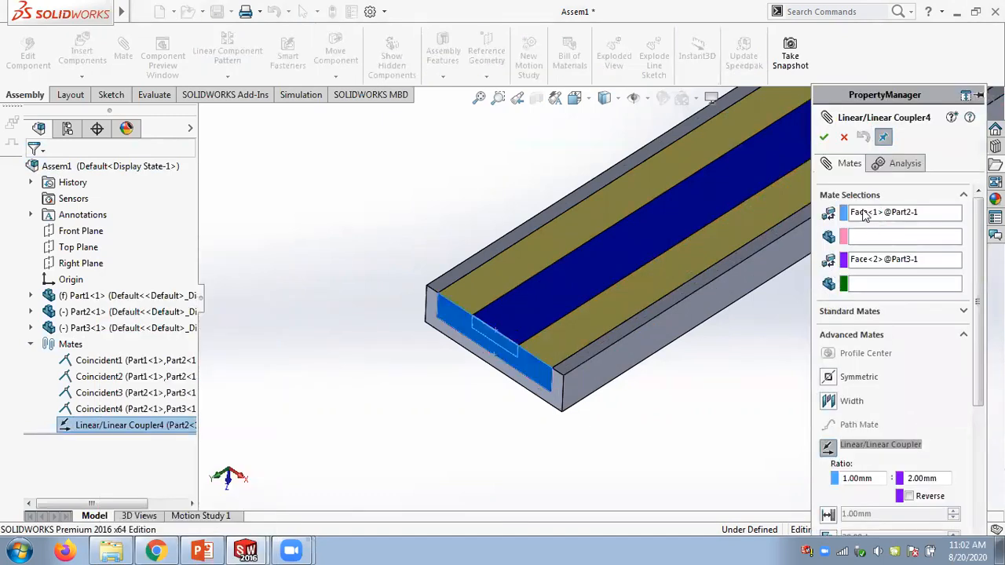
click(871, 217)
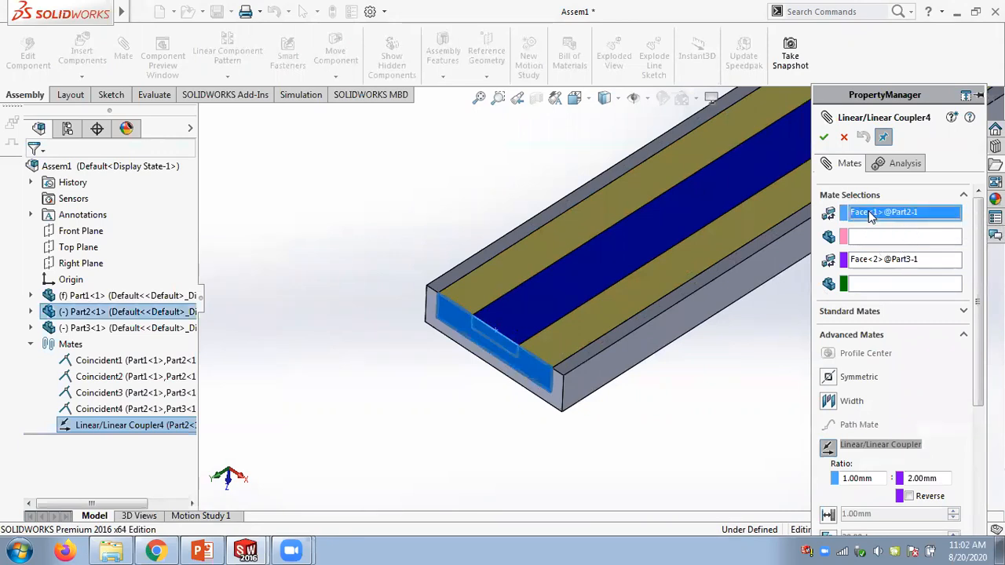
click(885, 261)
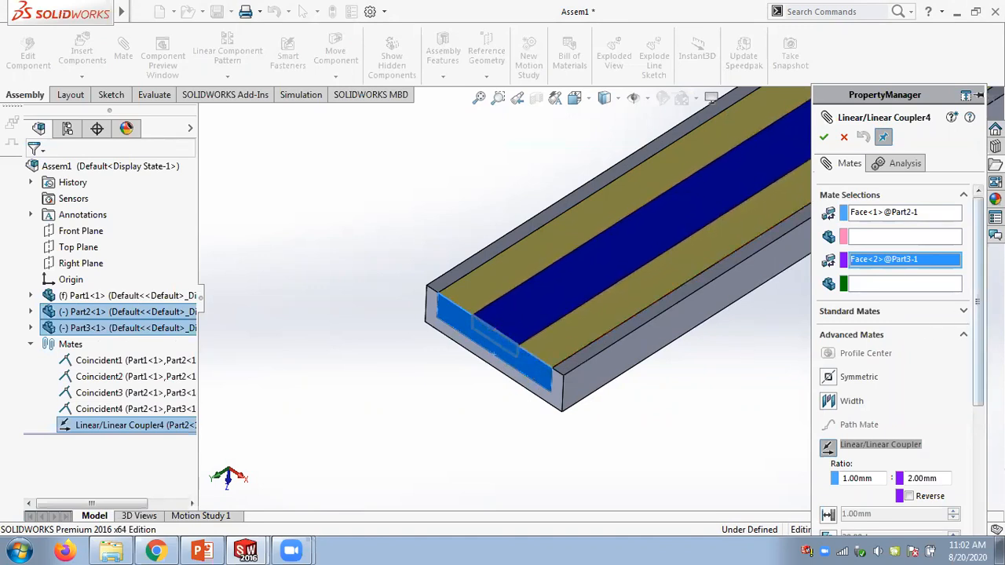
- Cancel the Linear/Linear Coupler4 edit and close the Assem1 window to return to Assem3
scroll(864, 363, down, 3)
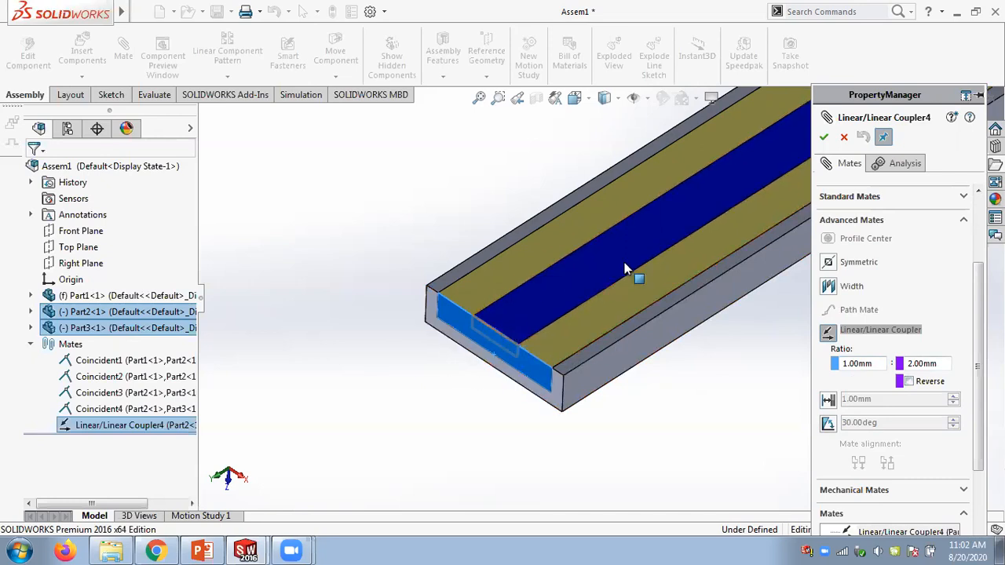
click(843, 138)
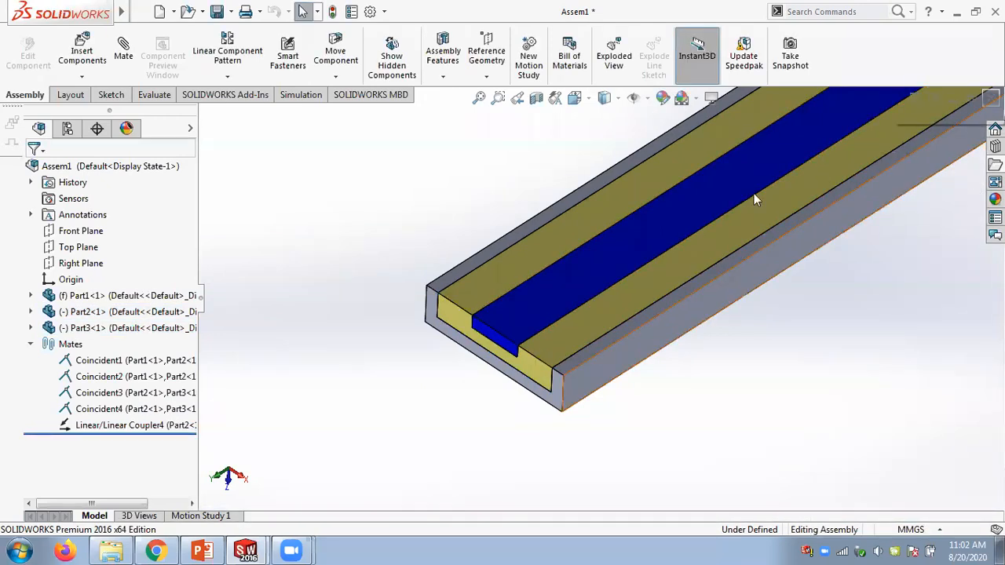
key(ctrl+w)
click(529, 295)
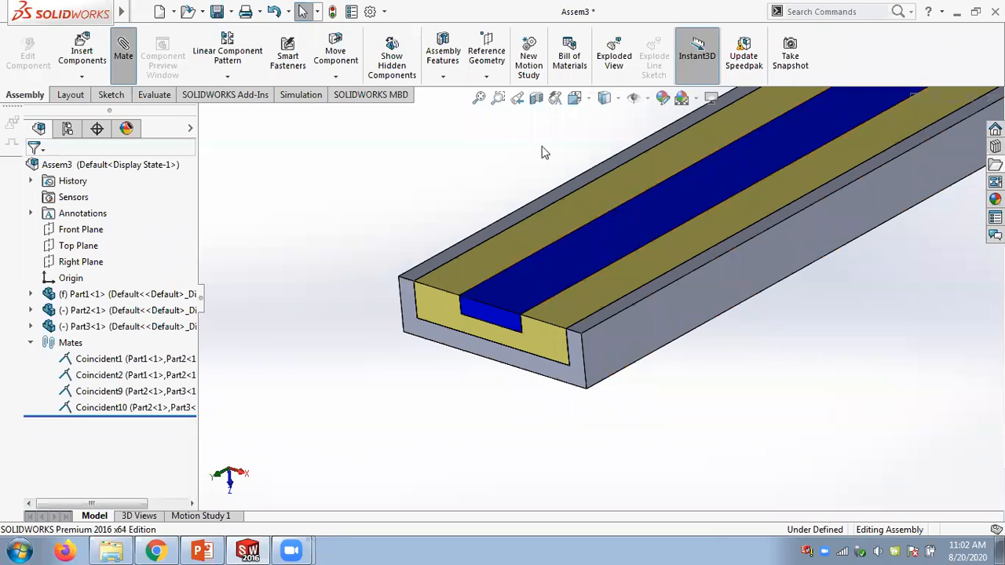
- Start a new mate in Assem3 with Use for positioning only cleared and choose Linear/Linear Coupler under Advanced Mates
click(123, 49)
scroll(979, 317, down, 5)
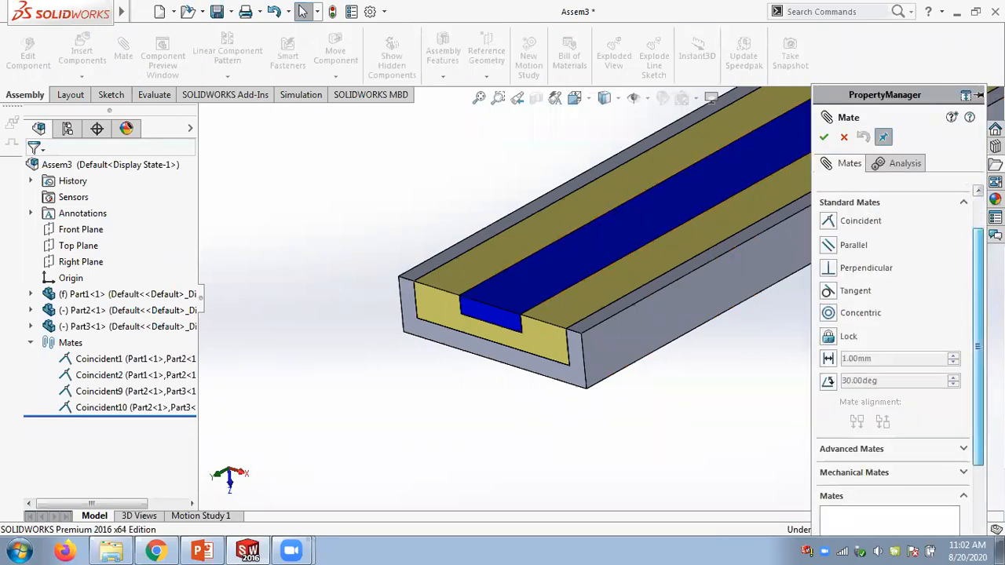
click(964, 342)
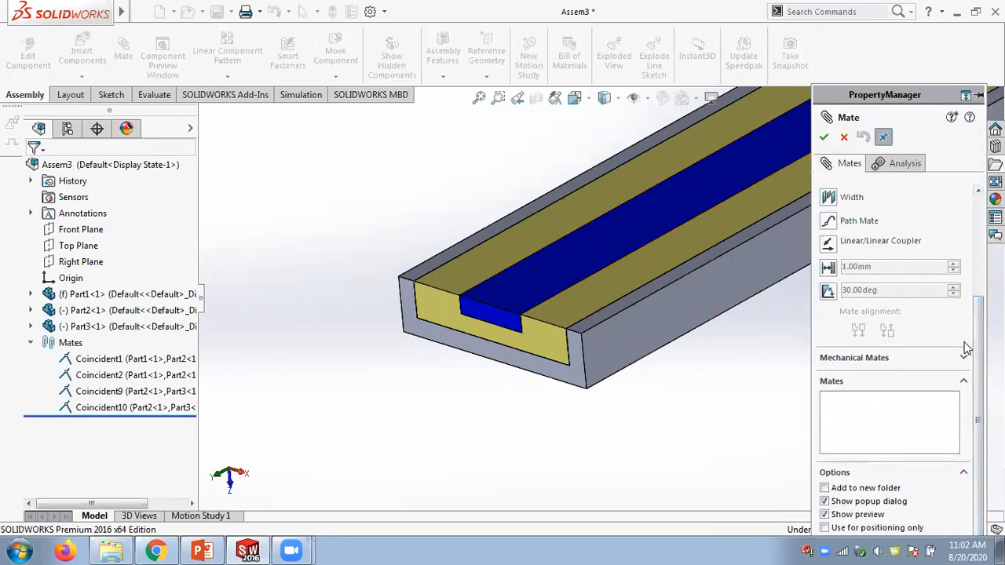
scroll(903, 361, up, 3)
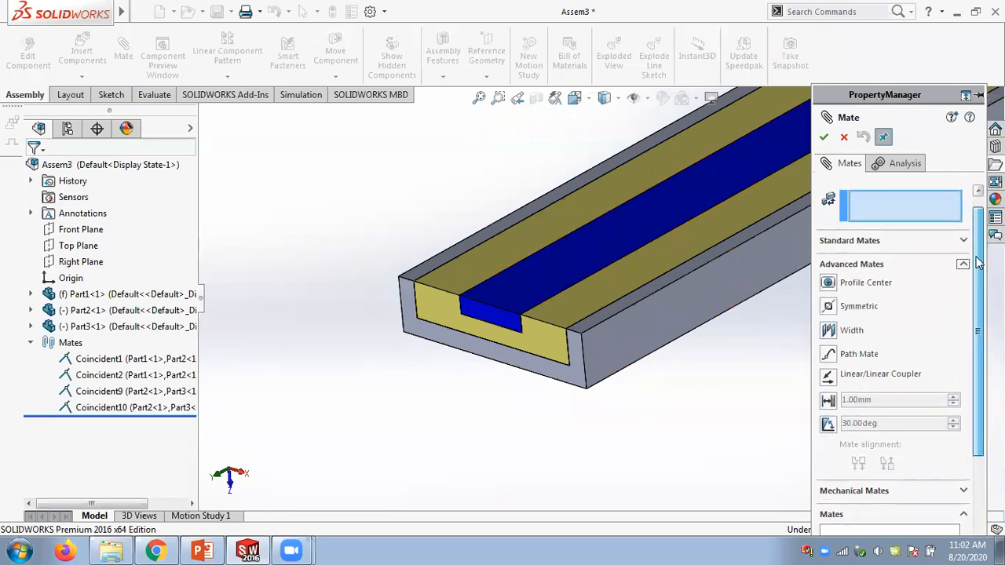
click(843, 375)
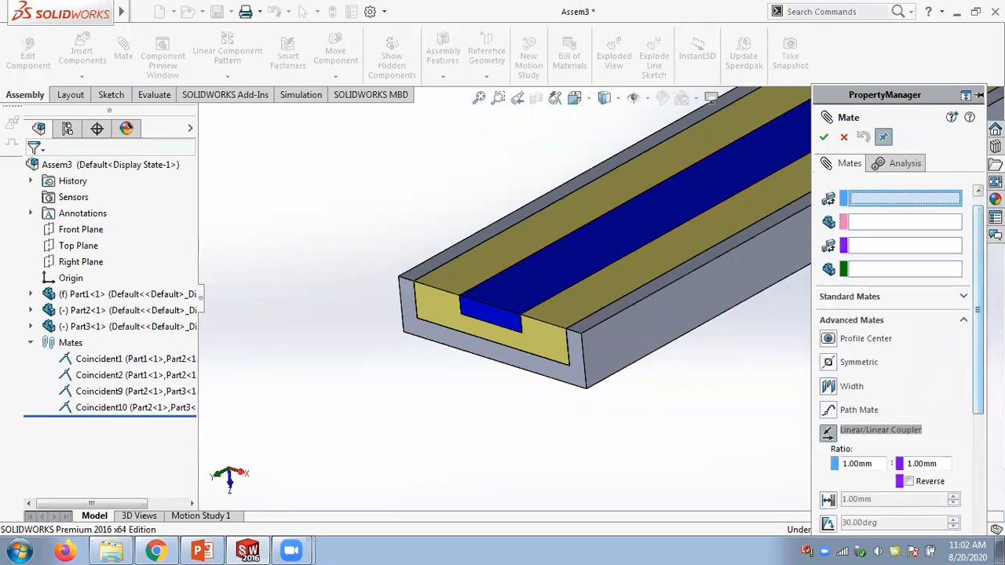
scroll(867, 390, down, 3)
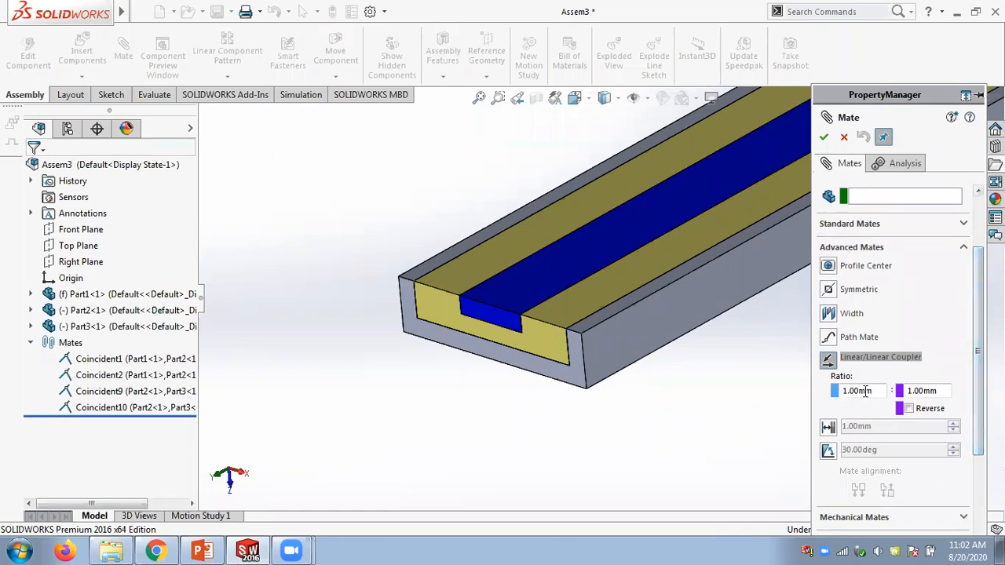
scroll(972, 402, up, 3)
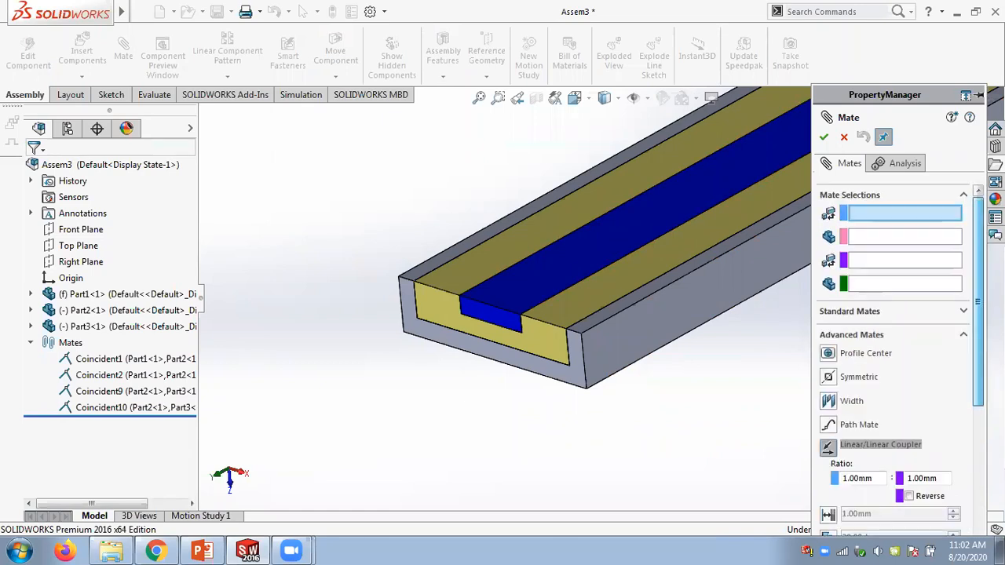
scroll(567, 344, down, 1)
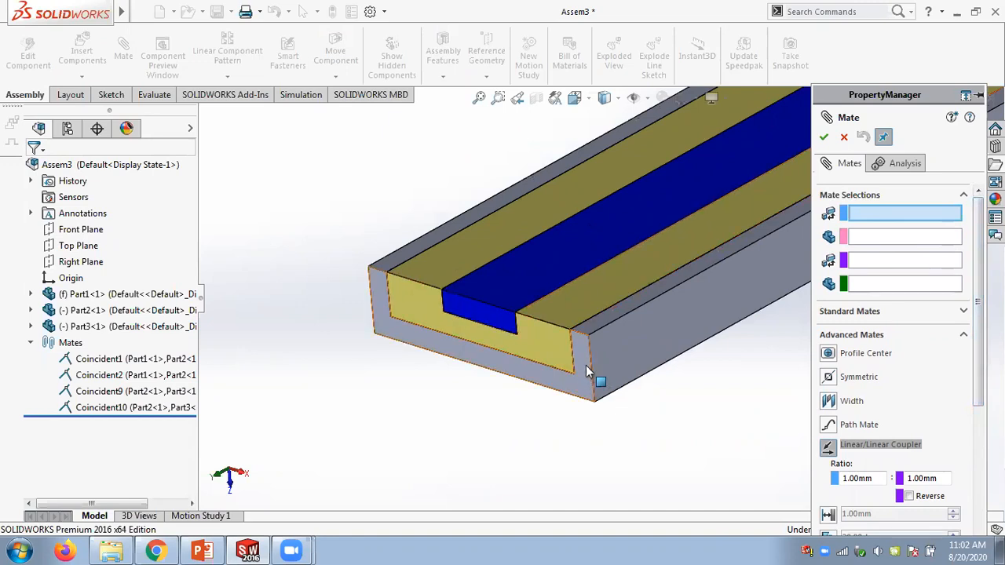
- Couple the yellow slider's end face to the blue slider's end face with a 1 mm : 3 mm ratio and confirm
click(542, 331)
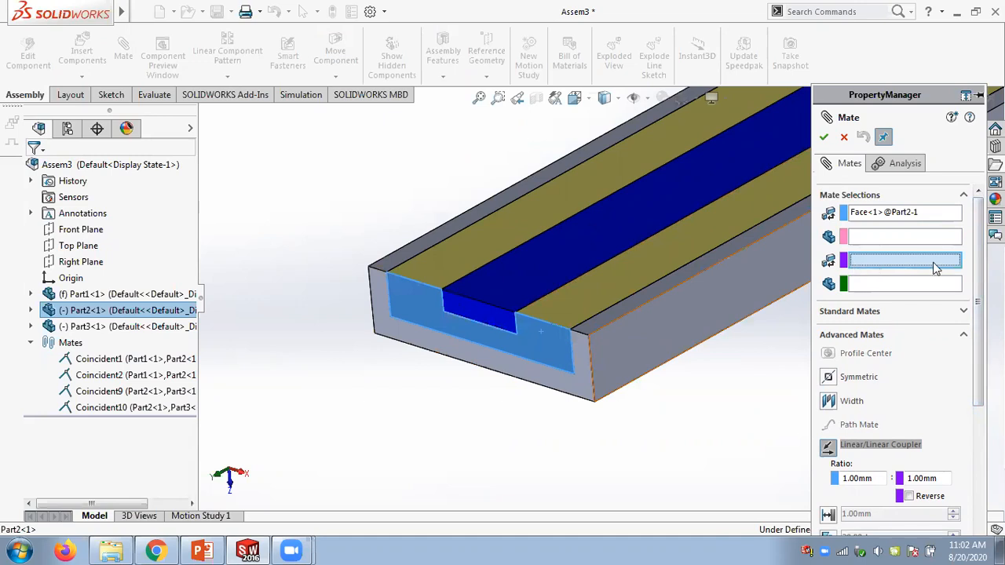
click(493, 323)
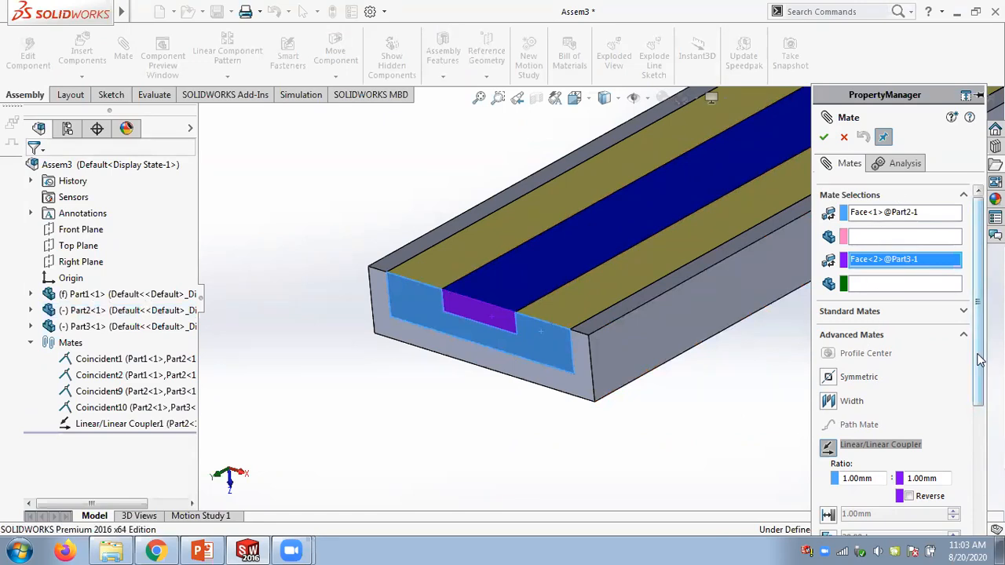
scroll(903, 330, down, 3)
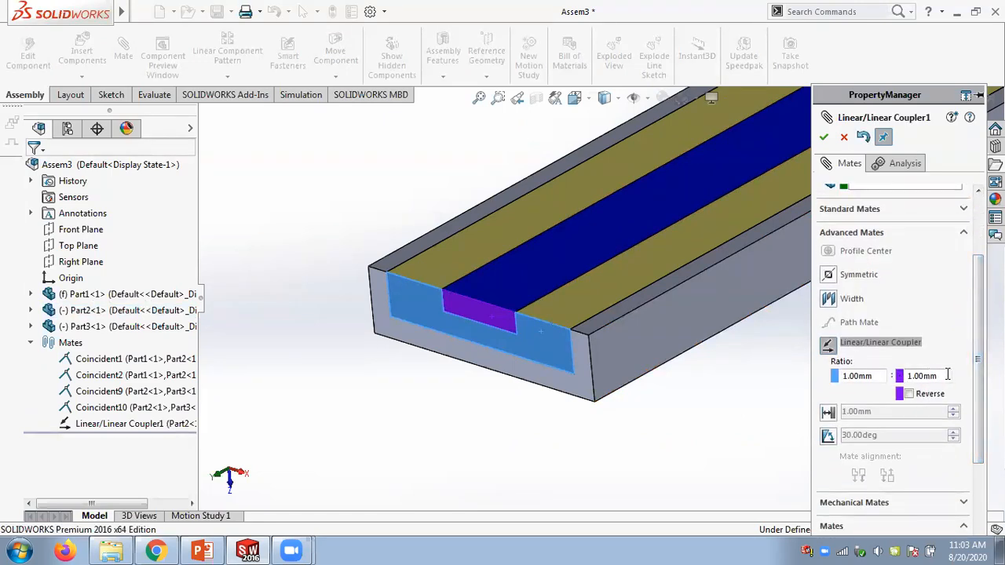
scroll(975, 382, up, 3)
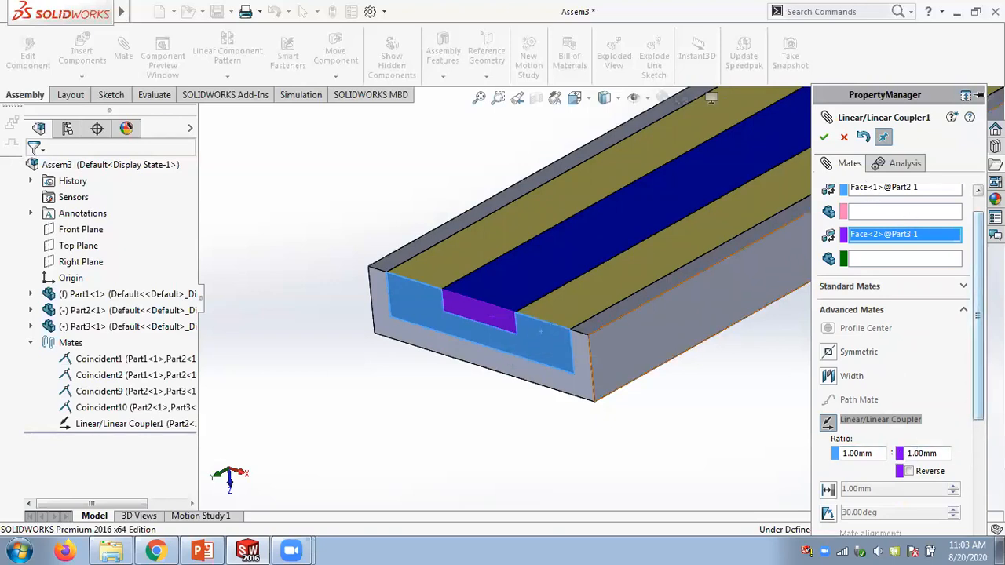
scroll(974, 416, up, 1)
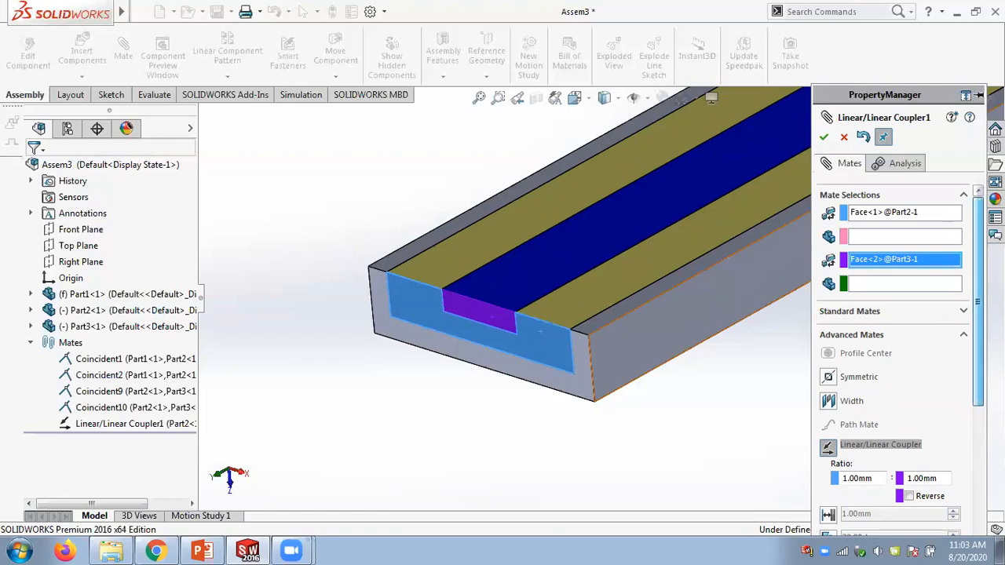
double_click(940, 478)
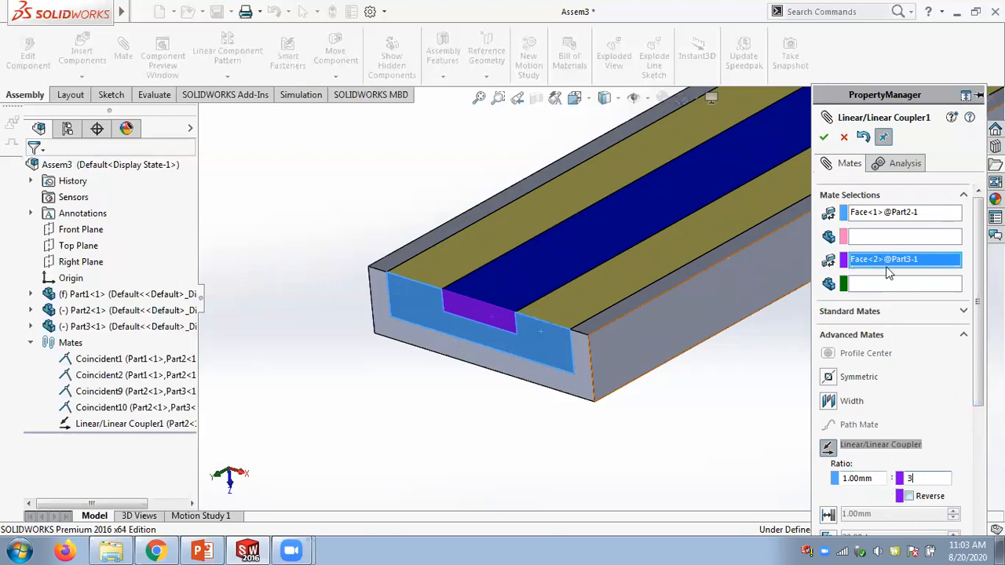
click(824, 140)
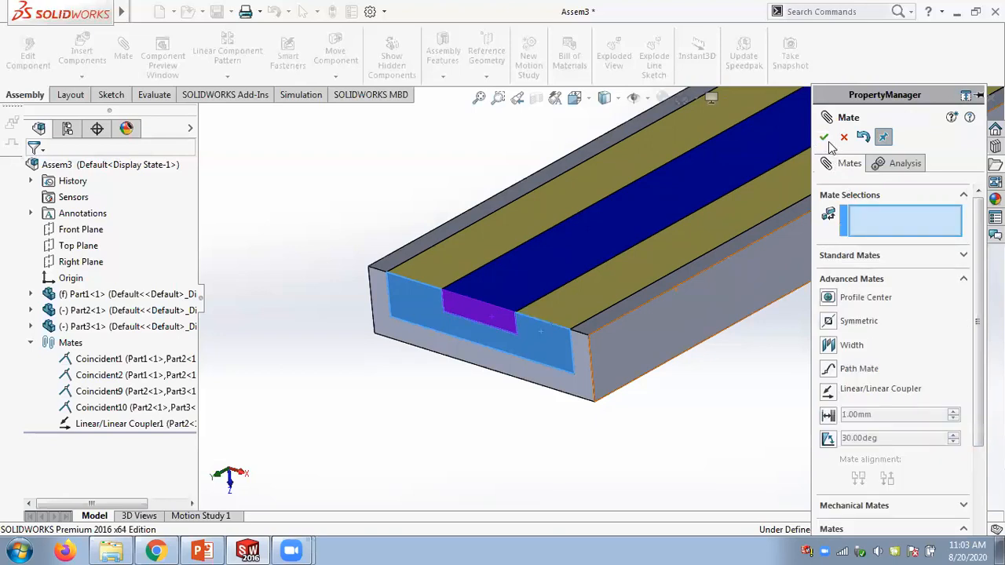
- Drag the yellow slider along the channel to test the coupled motion
key(Escape)
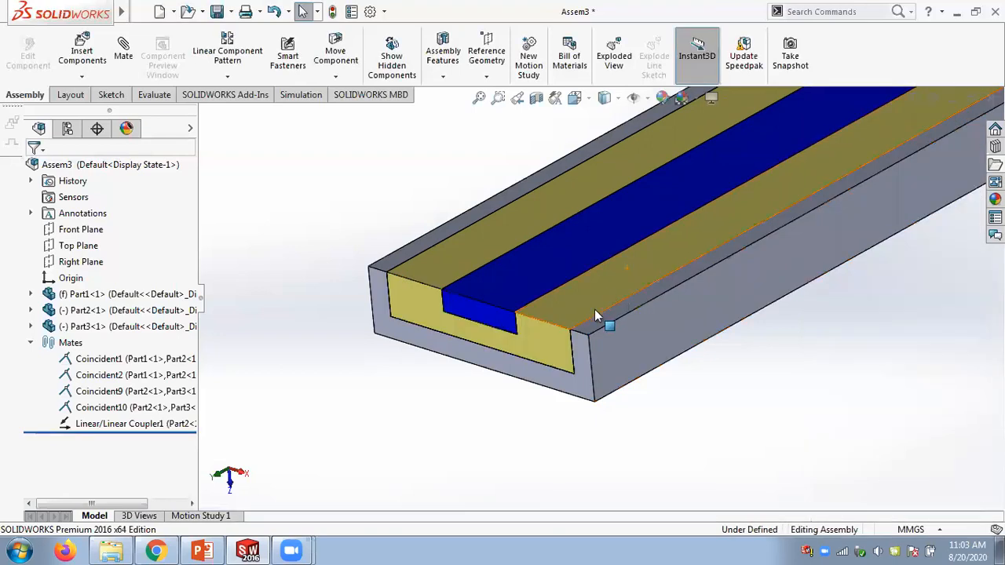
click(535, 323)
drag(536, 324, 450, 351)
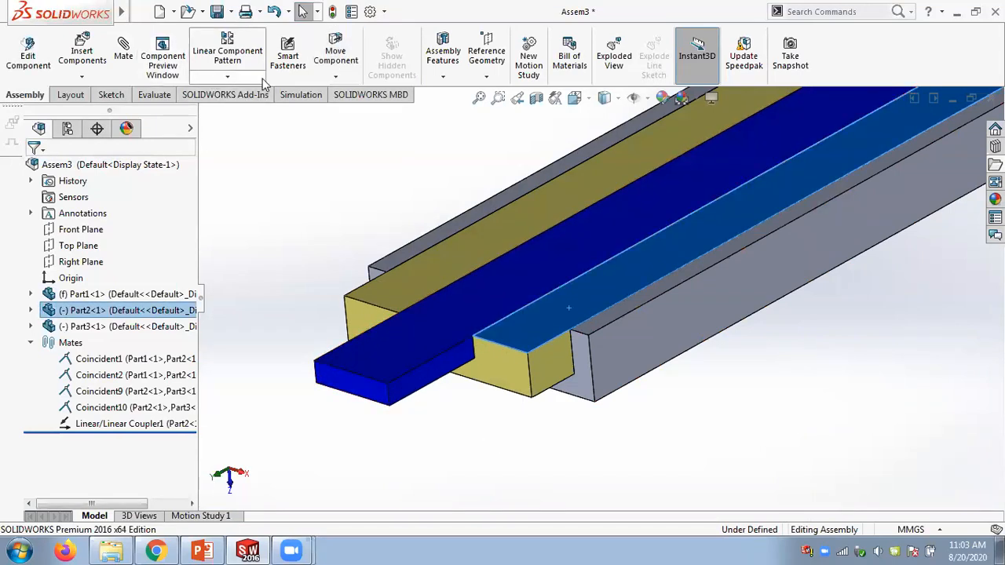
- Measure the distance between the yellow slider's end face and the channel's end face
click(149, 95)
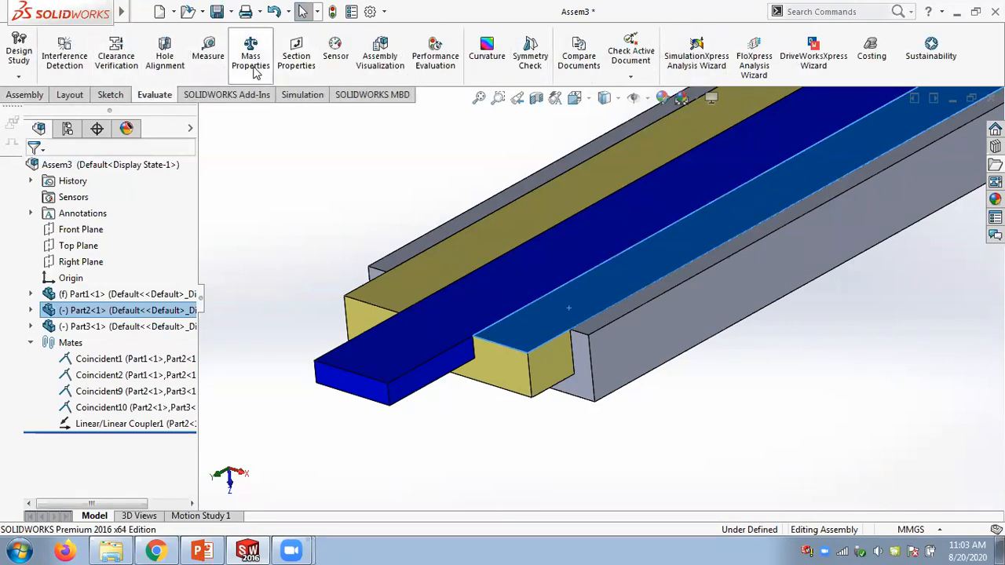
click(207, 47)
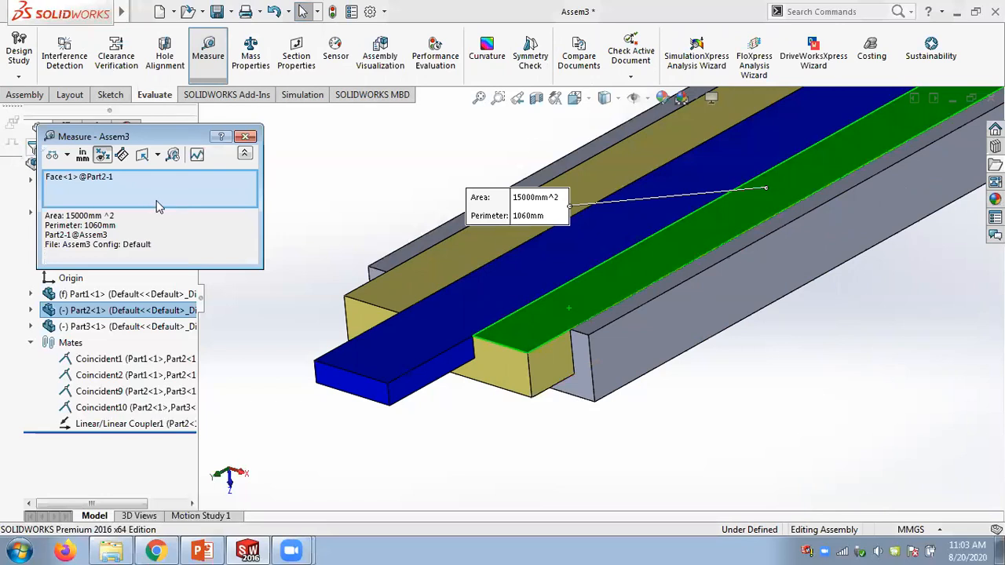
right_click(150, 190)
click(193, 201)
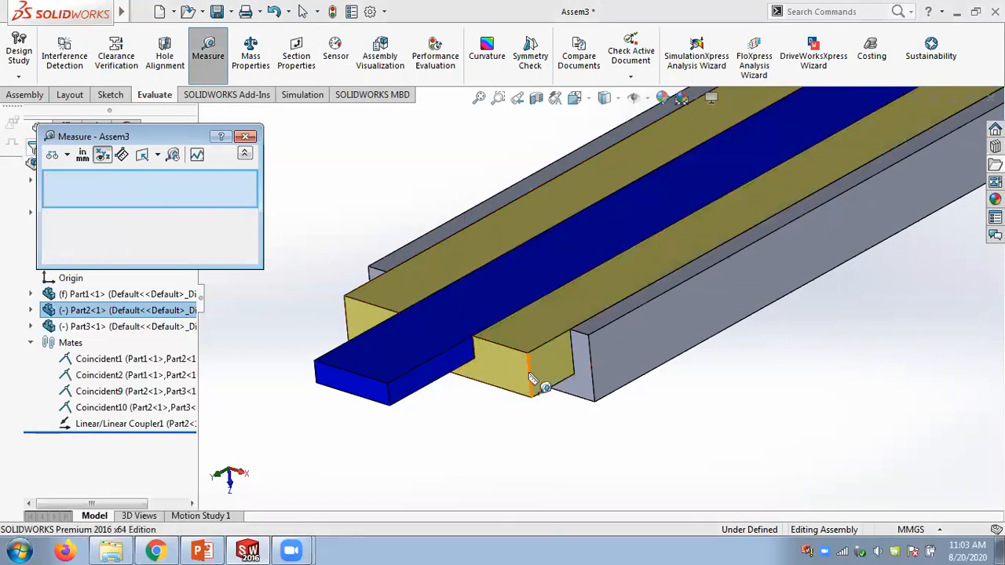
click(532, 378)
click(591, 369)
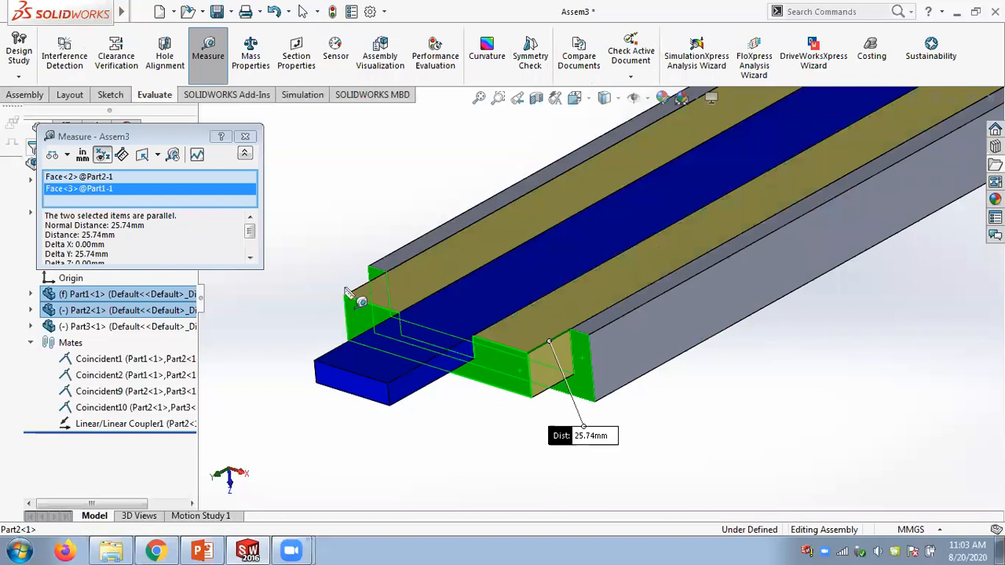
- Measure the distance between the blue slider's end face and the channel's end face, then close Measure
right_click(177, 187)
click(223, 190)
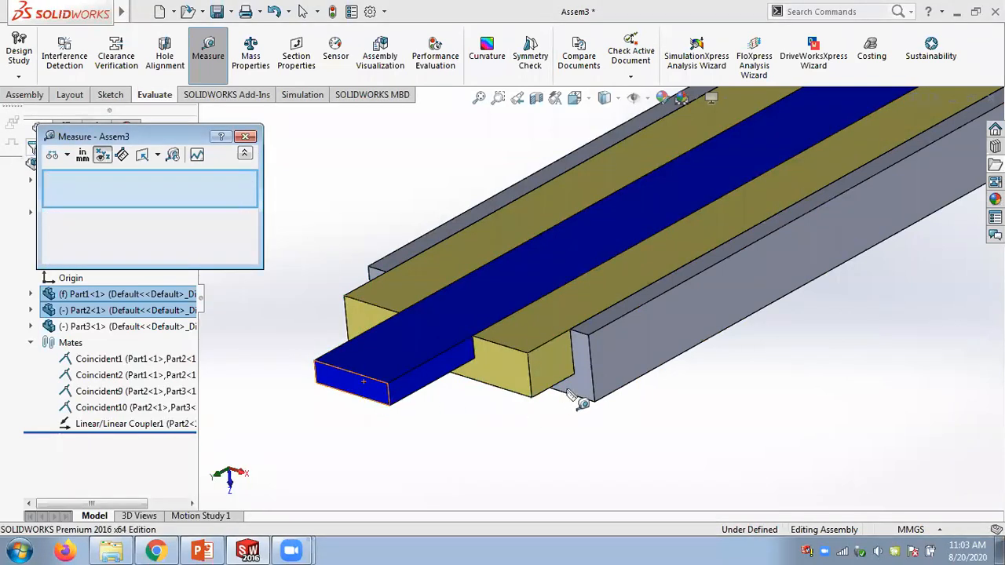
click(369, 391)
click(518, 375)
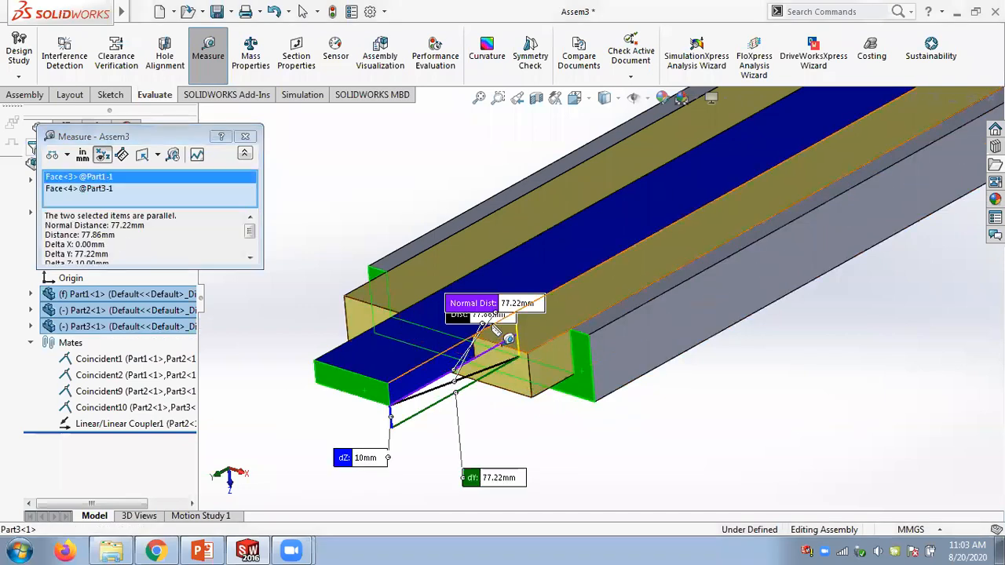
drag(471, 315, 517, 432)
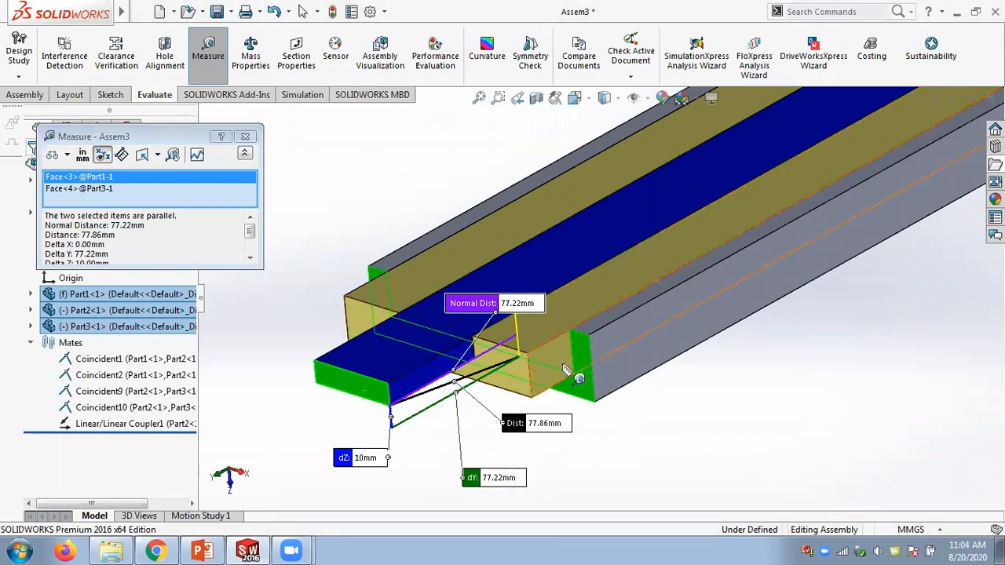
click(245, 136)
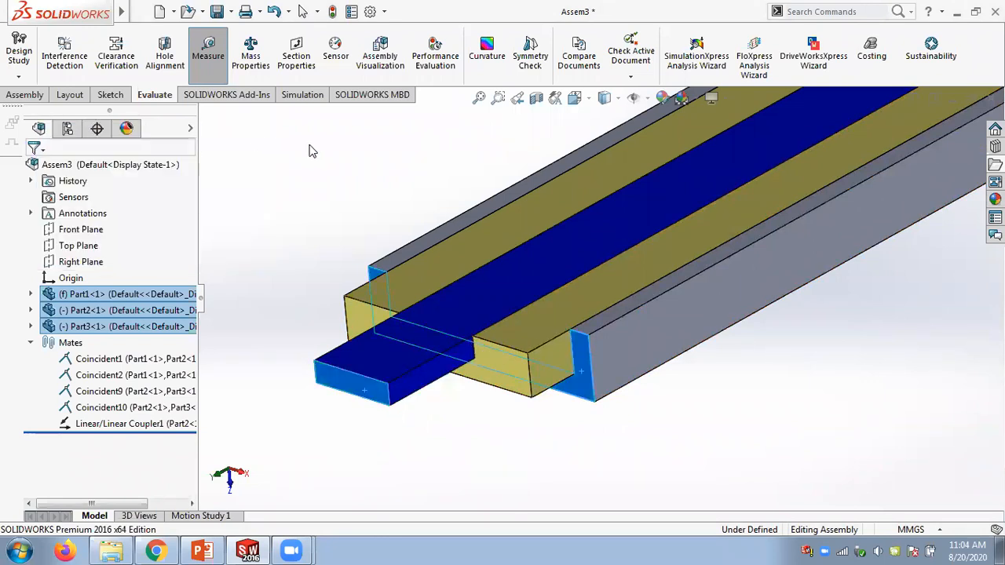
- Drag the blue slider along the channel to test the coupled motion
click(311, 151)
drag(358, 377, 416, 390)
- Edit the Linear/Linear Coupler1 mate and enable Reverse
right_click(91, 424)
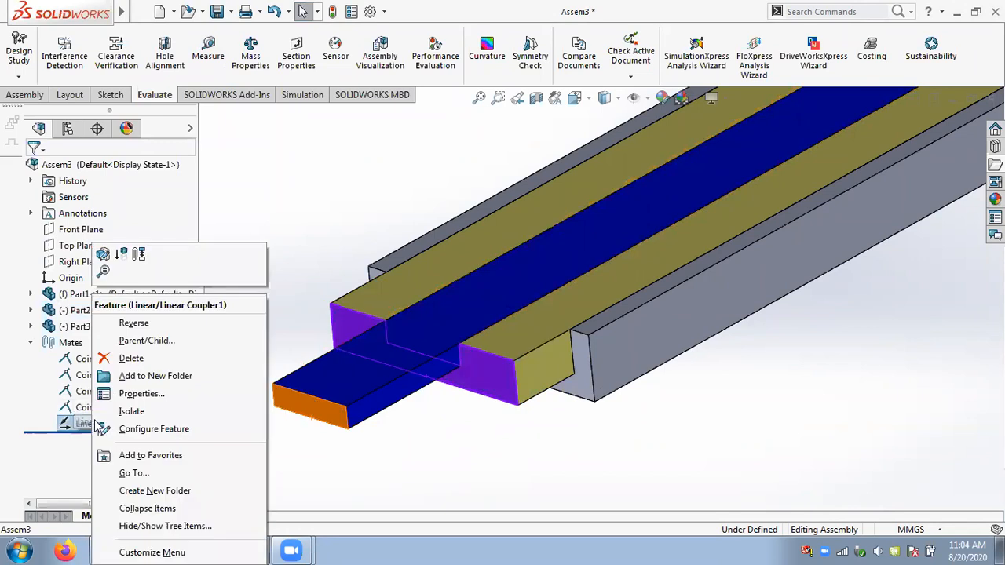
click(103, 256)
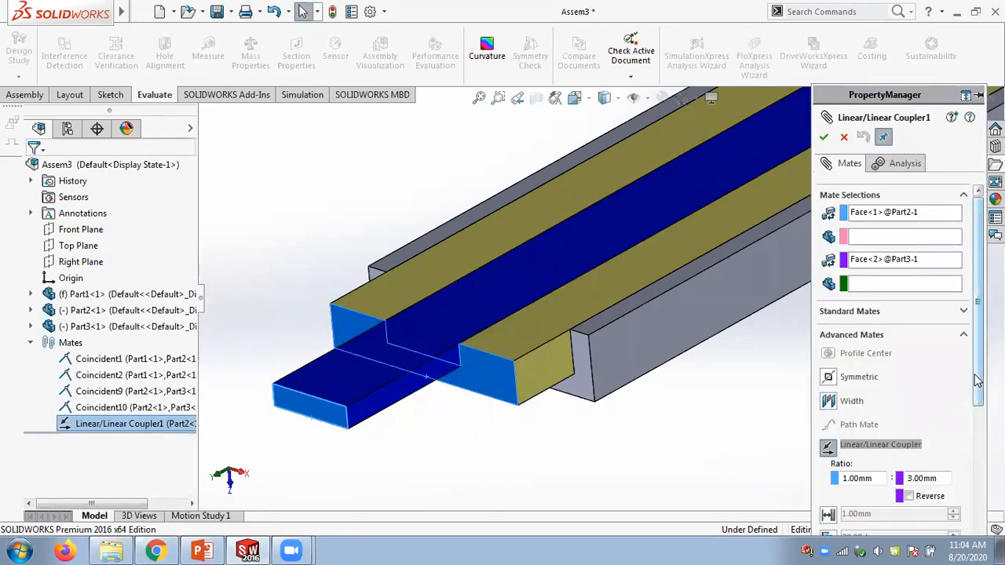
scroll(953, 391, down, 3)
click(931, 424)
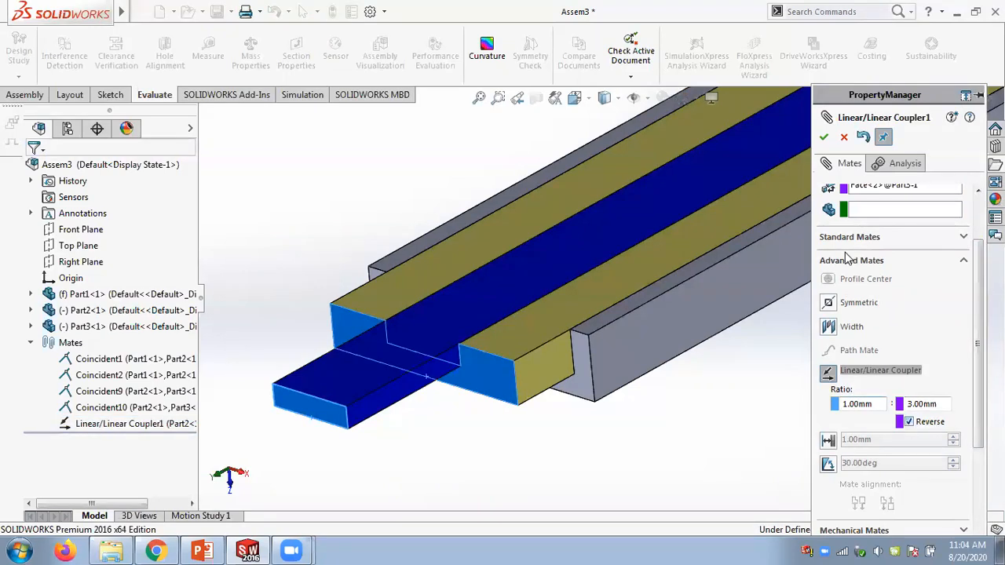
click(822, 138)
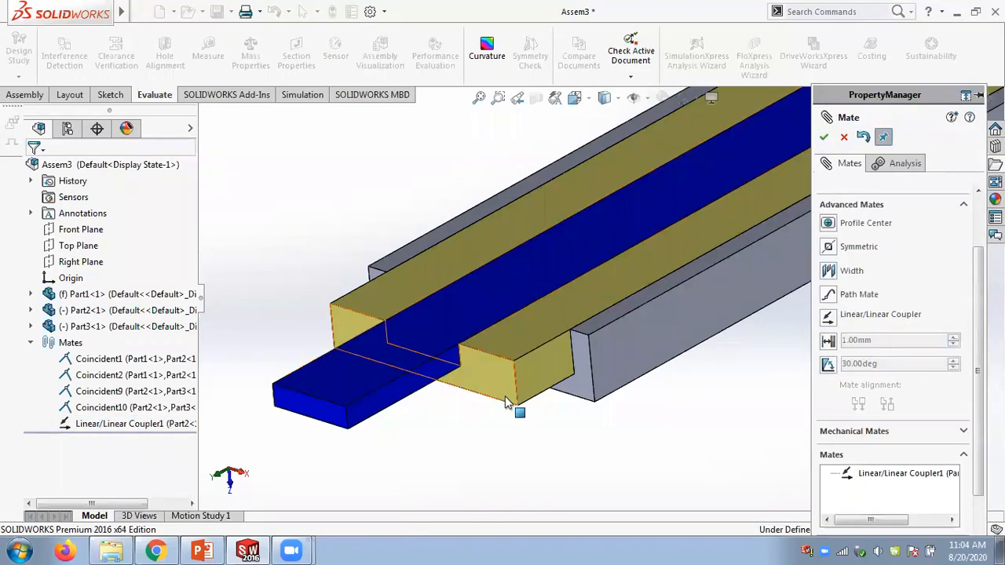
- Drag the yellow slider to test the reversed coupling and close the mate panel
mouse_move(518, 382)
mouse_down()
mouse_move(561, 359)
mouse_move(536, 382)
mouse_move(463, 404)
mouse_move(448, 424)
mouse_move(516, 386)
mouse_move(228, 471)
mouse_move(439, 412)
mouse_move(554, 357)
mouse_move(224, 471)
mouse_move(444, 388)
mouse_move(478, 352)
mouse_move(502, 350)
mouse_move(480, 354)
mouse_move(445, 398)
mouse_move(516, 382)
mouse_up()
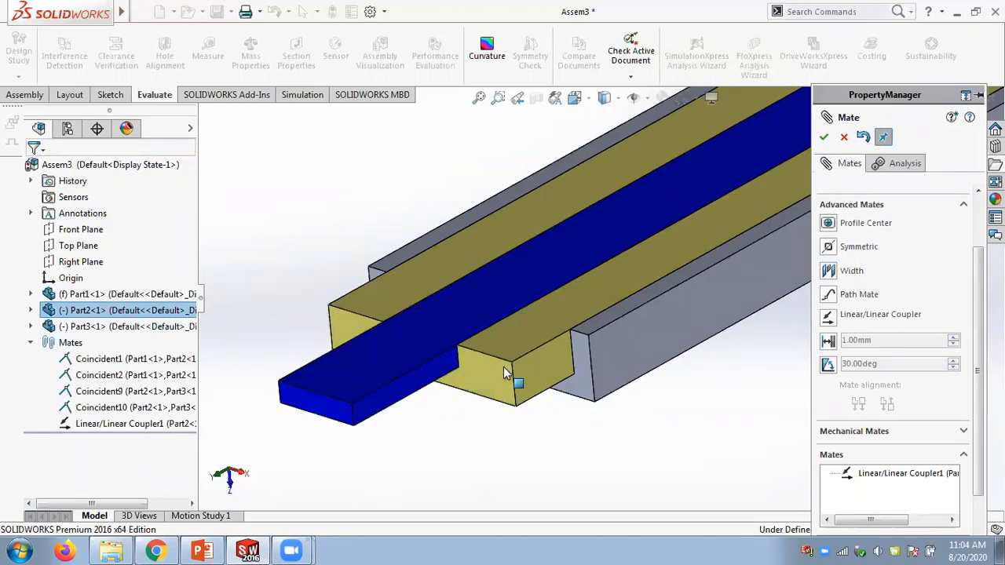
click(844, 138)
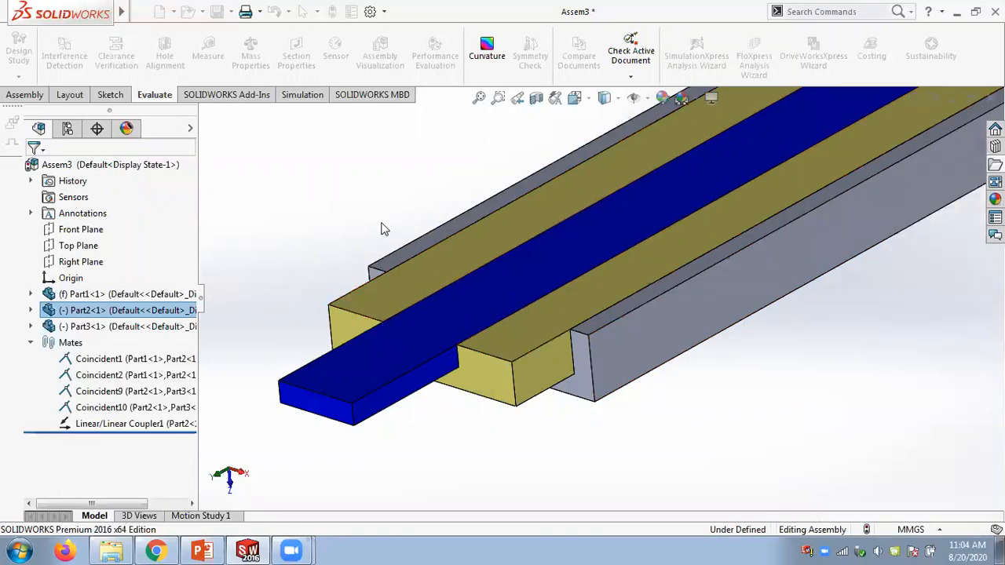
- Suppress the Linear/Linear Coupler1 mate and drag the yellow slider independently
right_click(118, 424)
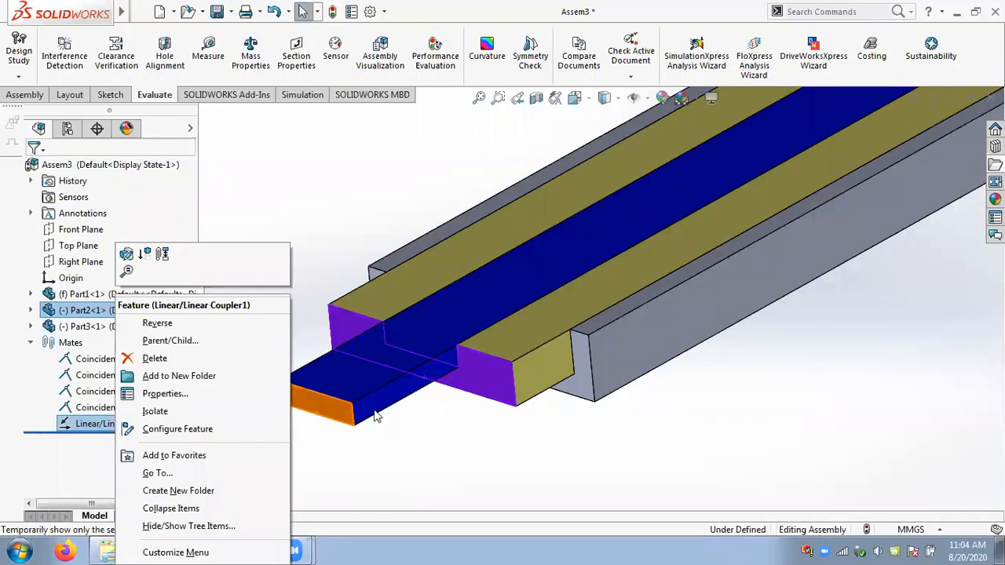
click(146, 255)
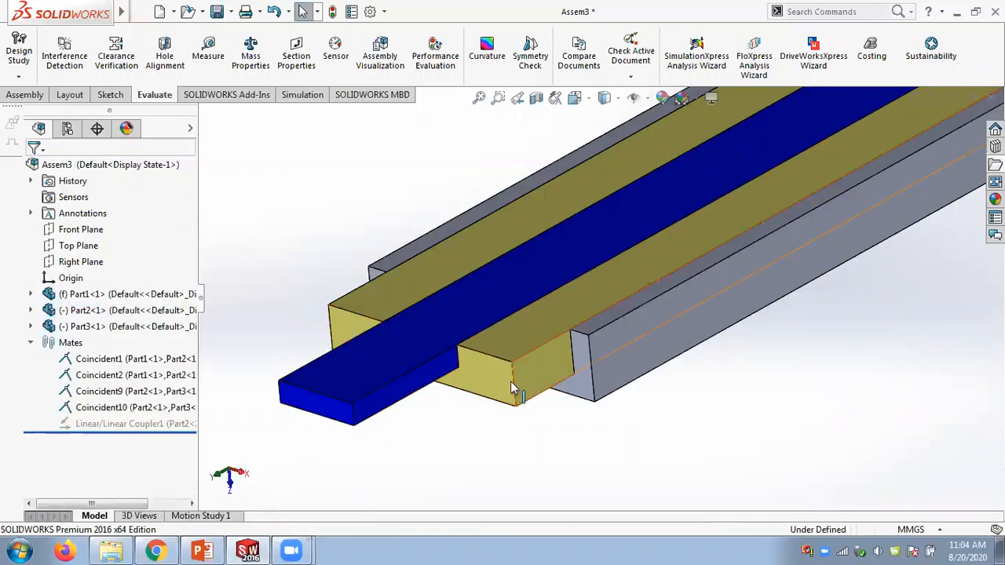
drag(486, 383, 527, 380)
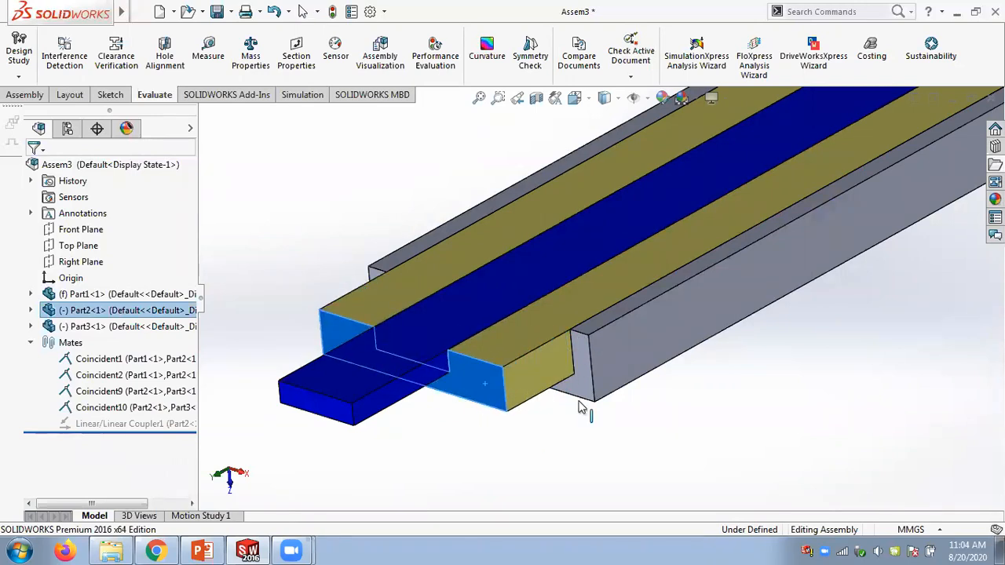
- Start a Mate with Use for positioning only enabled, and make the yellow slider's end face coincident with the channel's end face
click(31, 94)
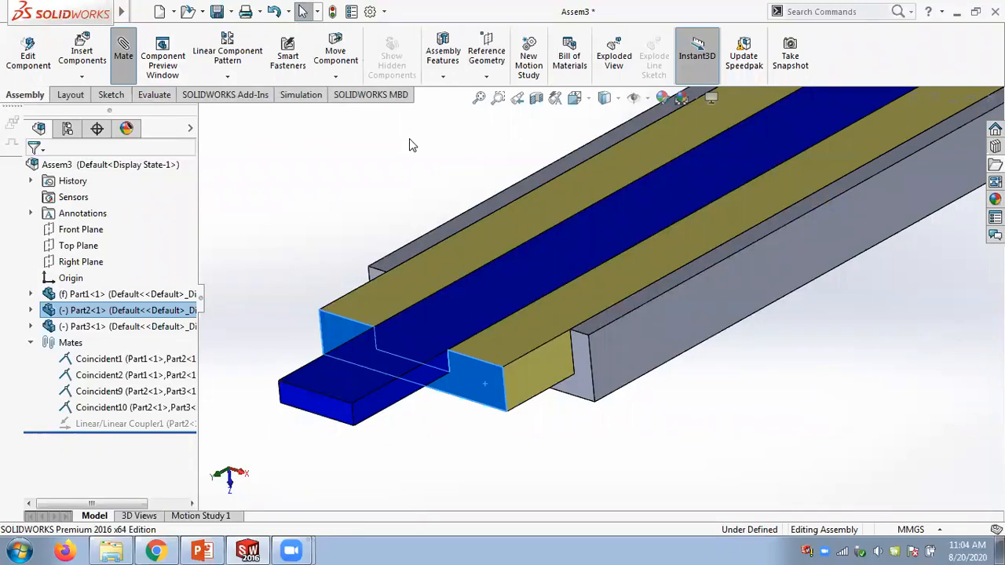
scroll(888, 440, down, 3)
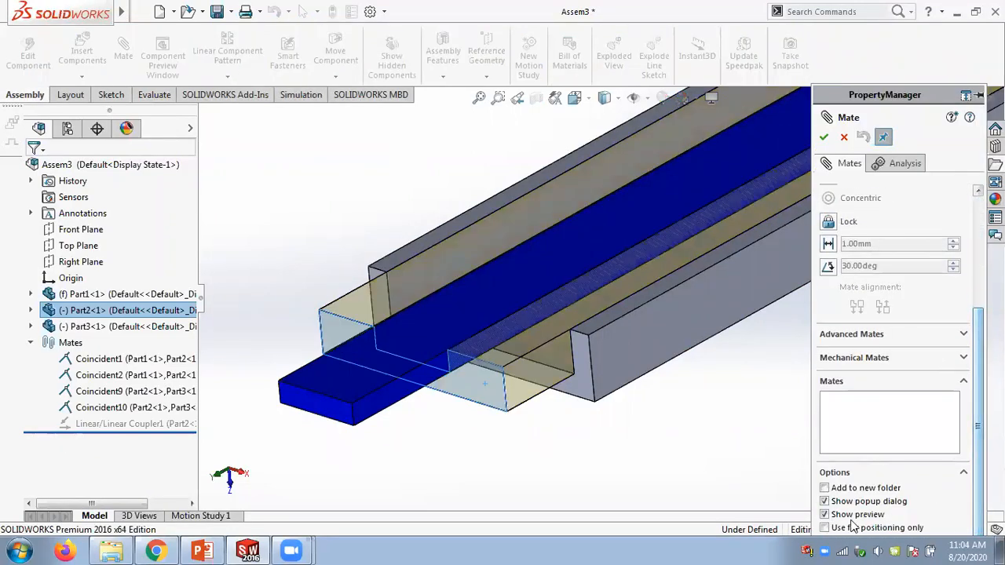
scroll(899, 239, up, 3)
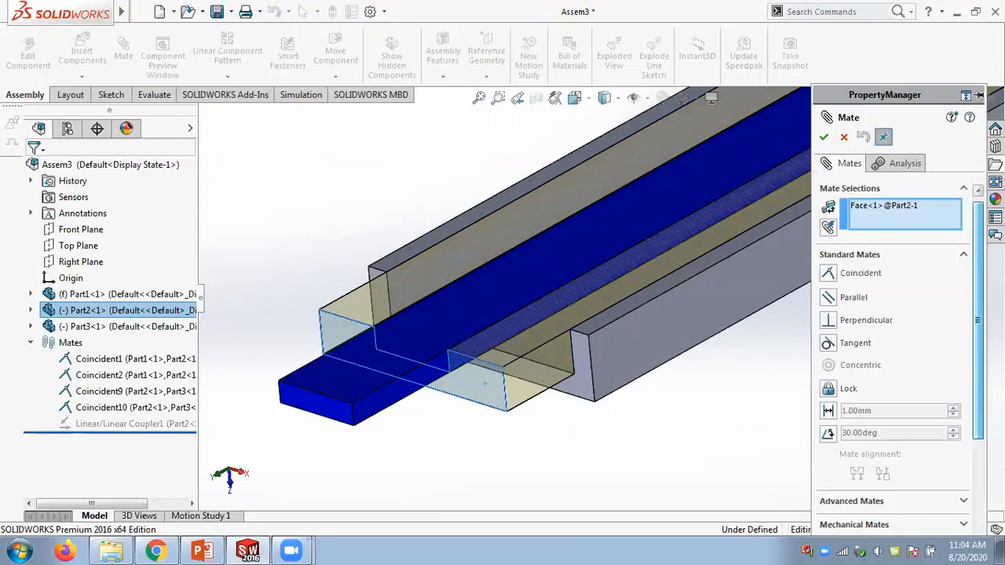
right_click(899, 235)
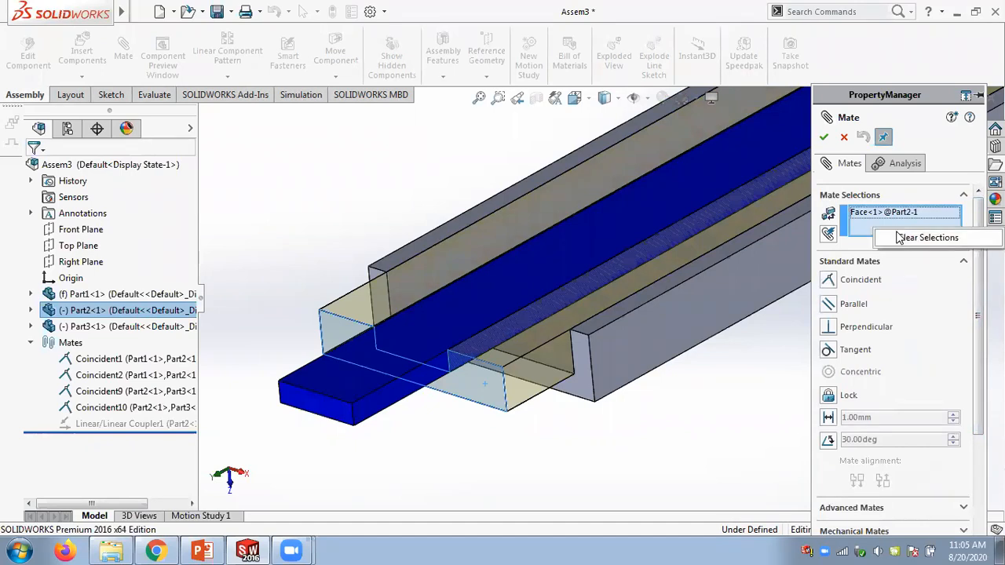
click(589, 383)
click(479, 387)
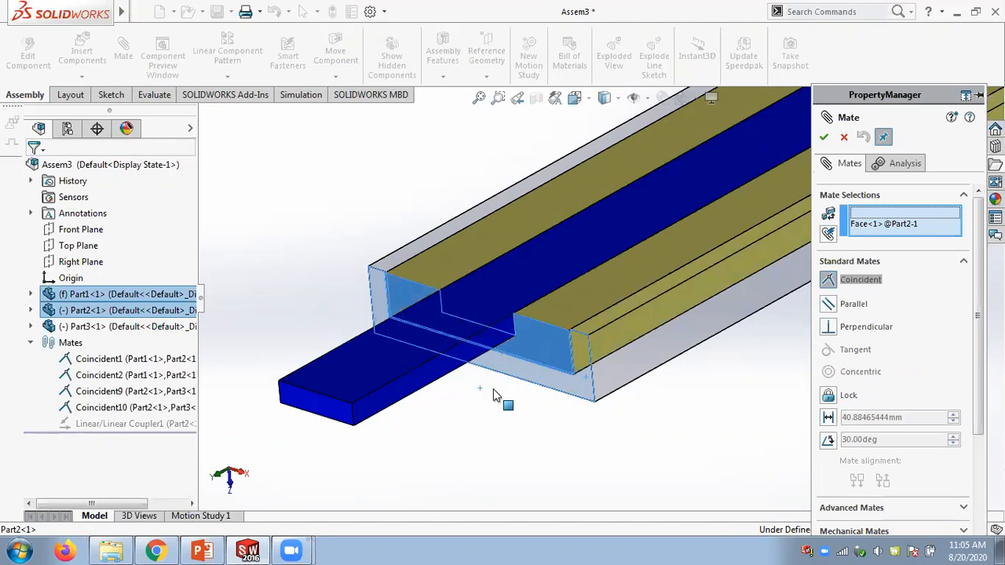
click(823, 138)
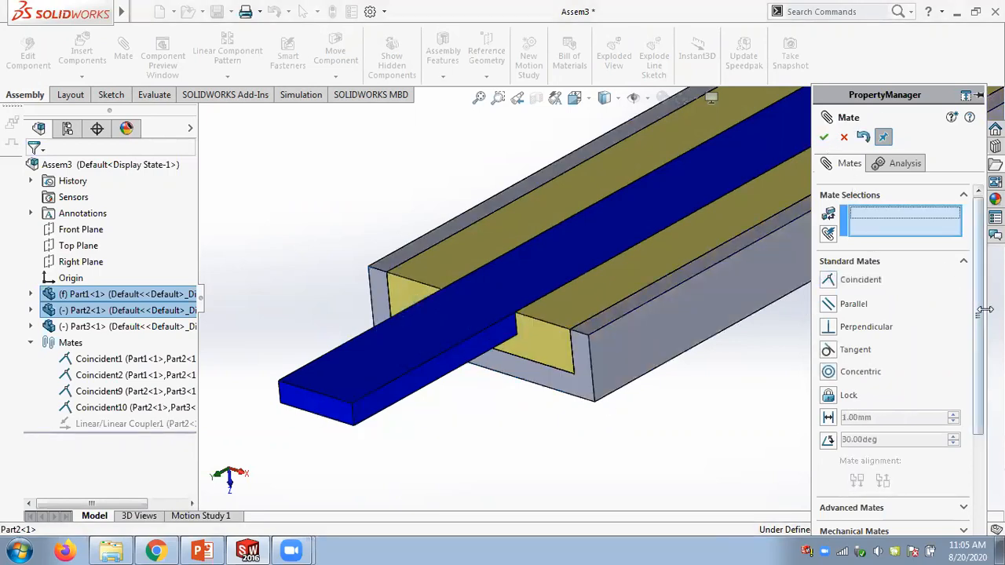
- Make the blue slider's end face coincident with the channel's end face as a positioning-only mate, and close the Mate panel
scroll(891, 353, down, 3)
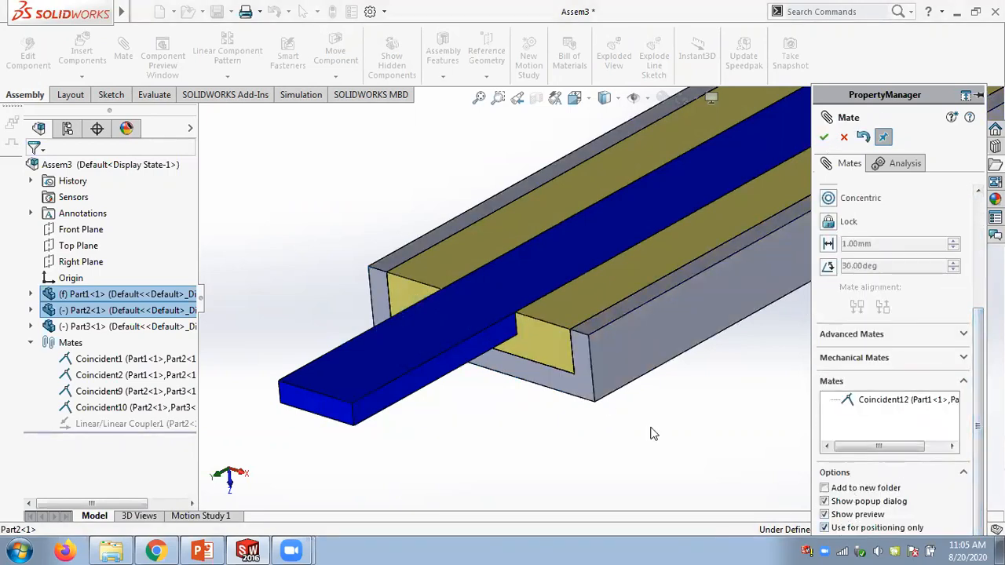
click(334, 414)
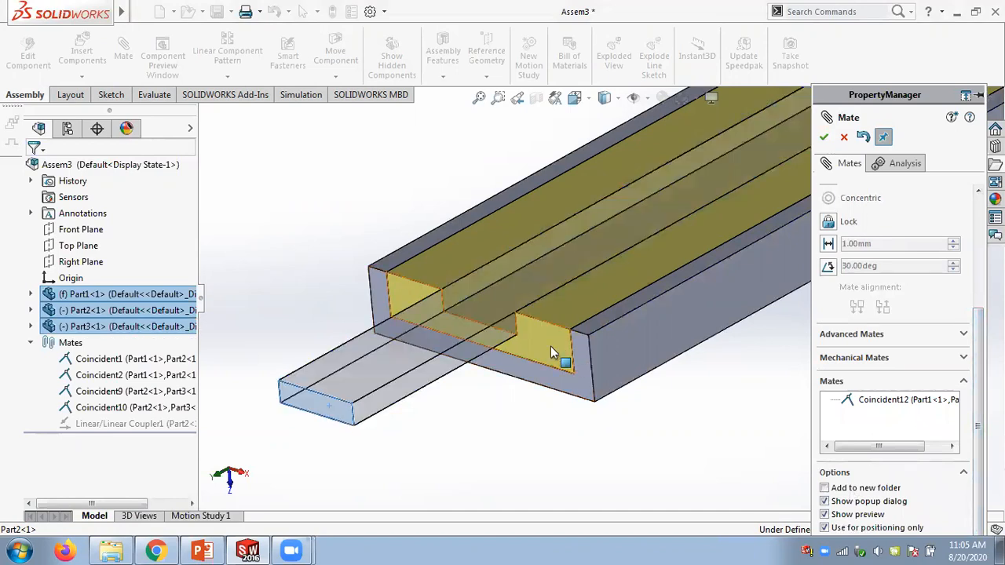
click(551, 346)
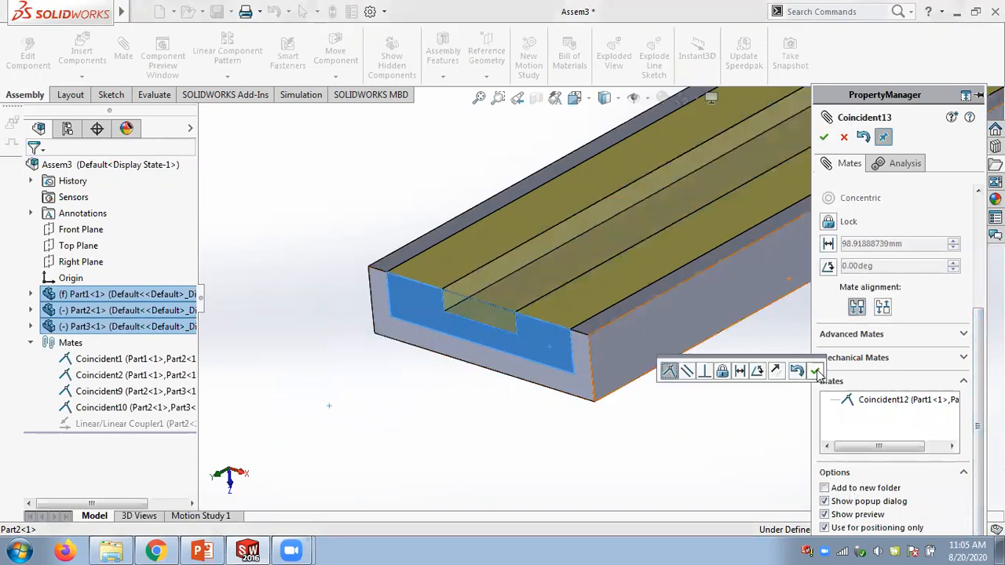
click(815, 371)
key(Escape)
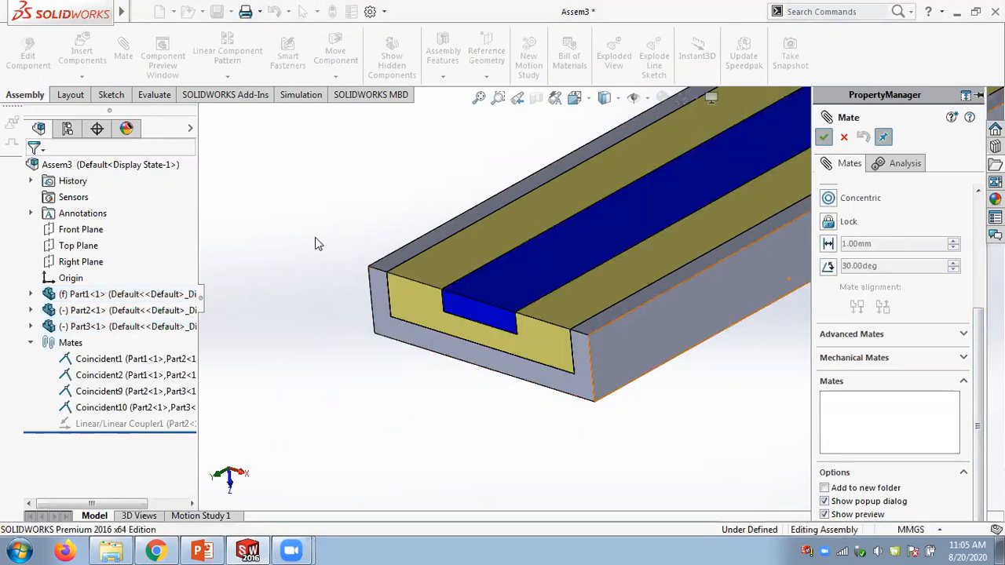
- Unsuppress the Linear/Linear Coupler1 mate and drag the sliders to test the restored coupling
right_click(102, 424)
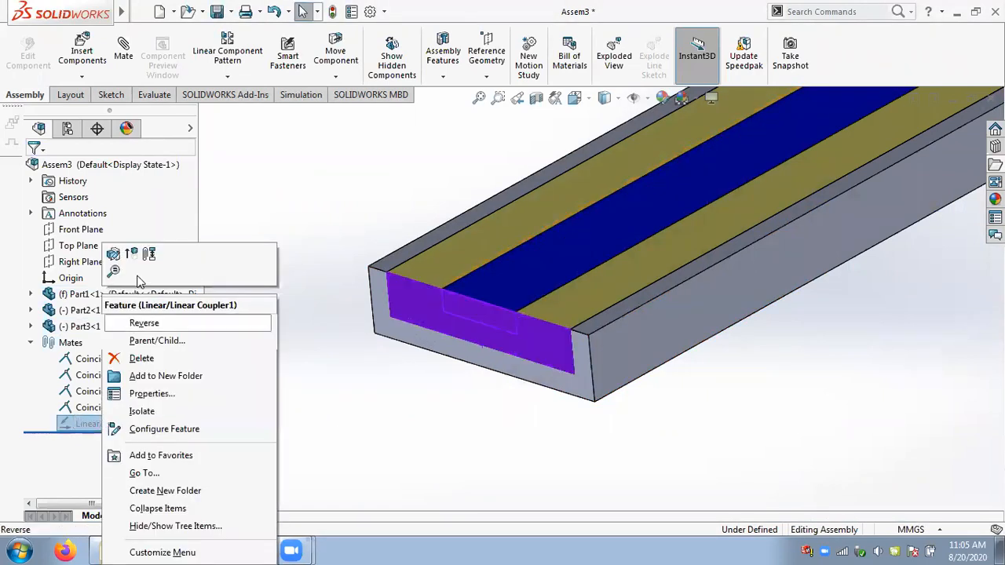
click(131, 253)
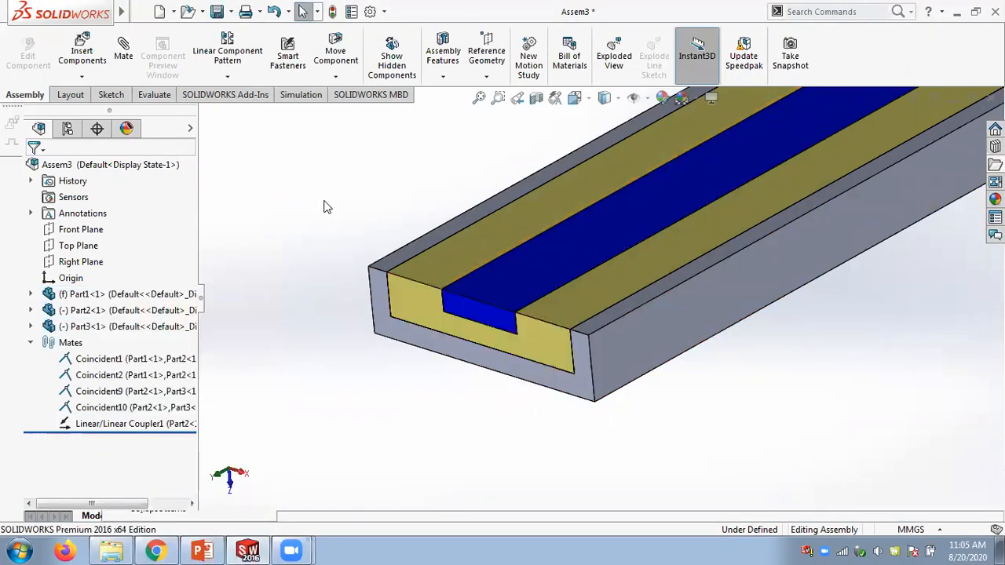
drag(511, 298, 430, 410)
drag(406, 354, 526, 274)
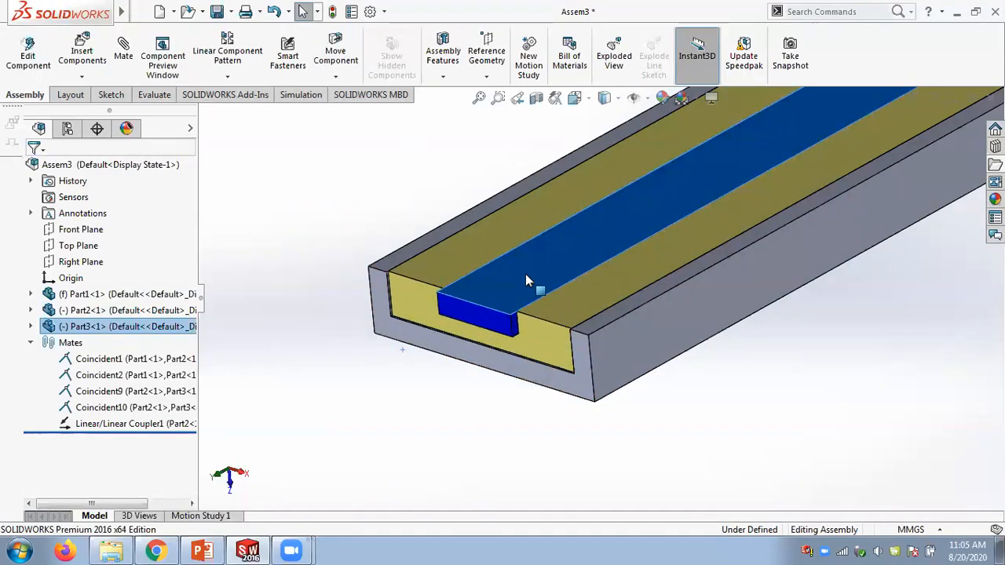
drag(487, 313, 433, 326)
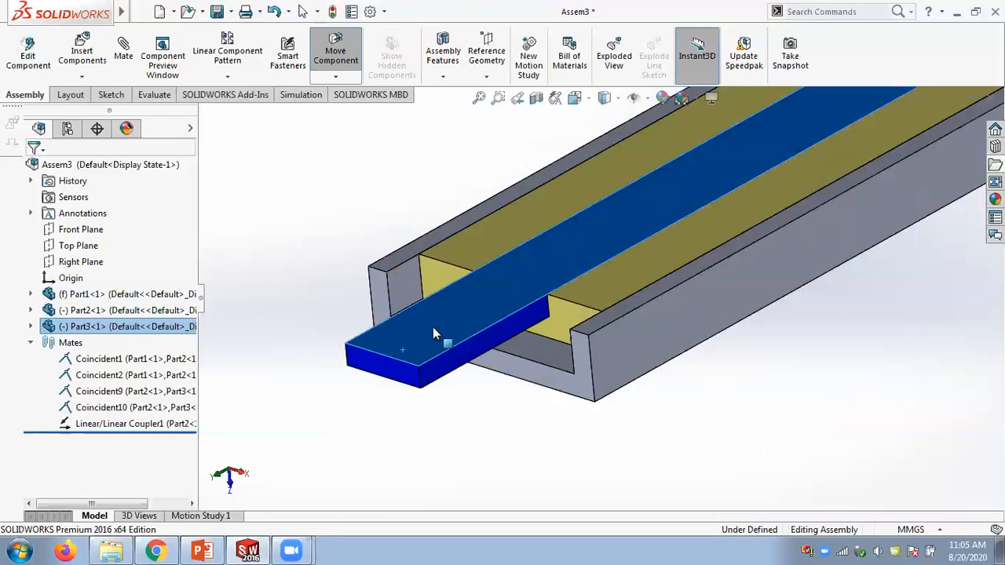
click(339, 210)
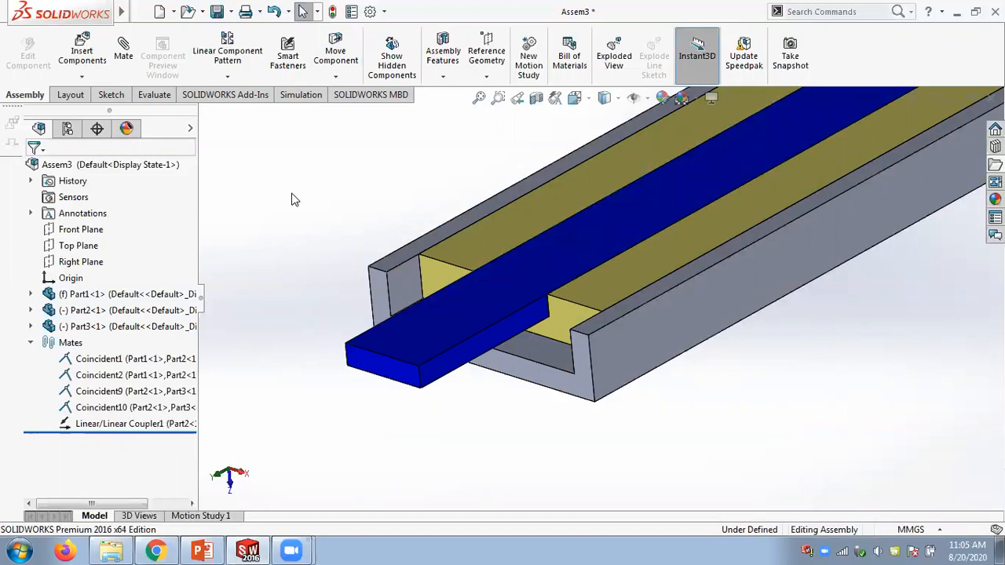
- Open the Linear/Linear Coupler1 mate for editing and review its face selections and ratio settings
right_click(94, 424)
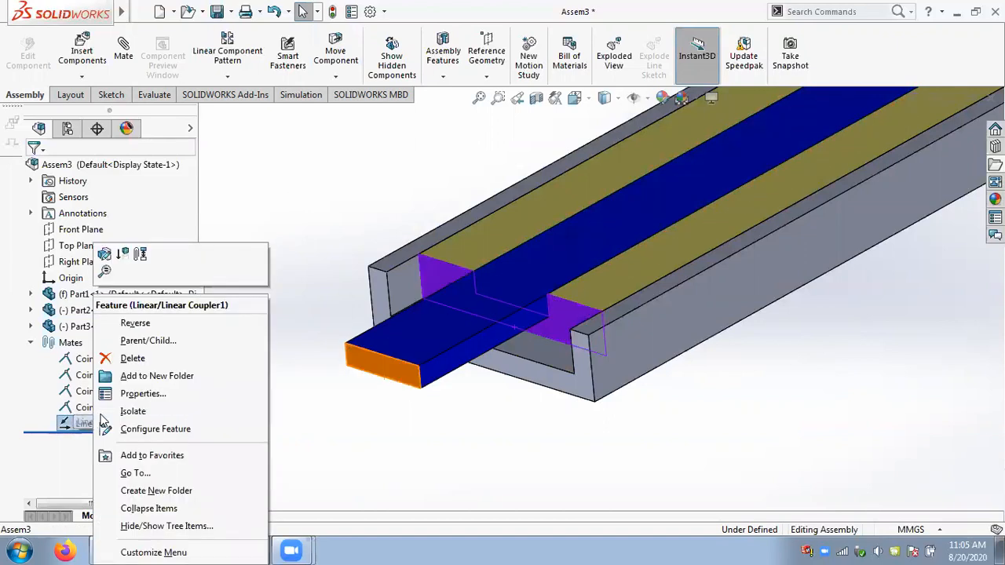
click(866, 227)
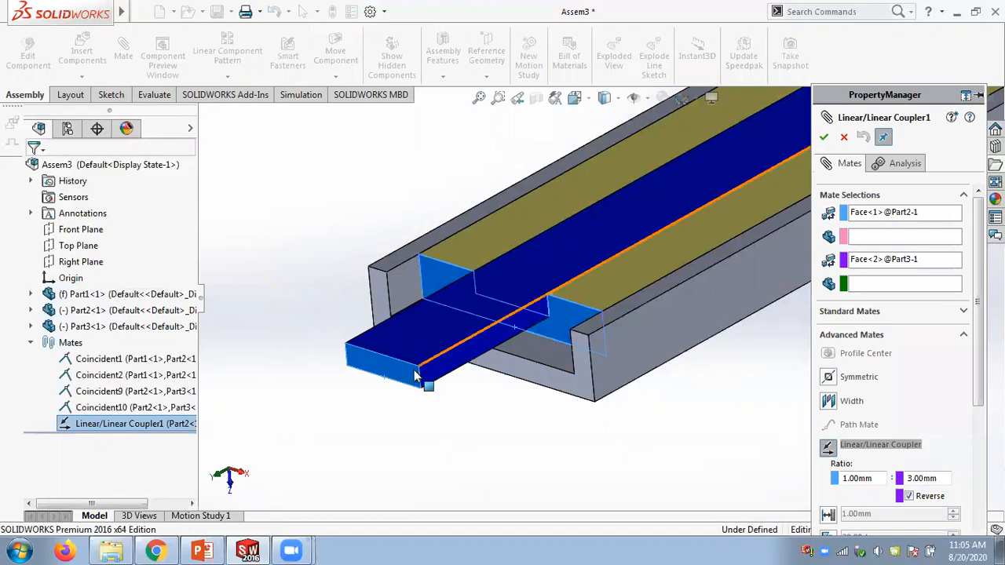
click(894, 264)
scroll(903, 400, down, 3)
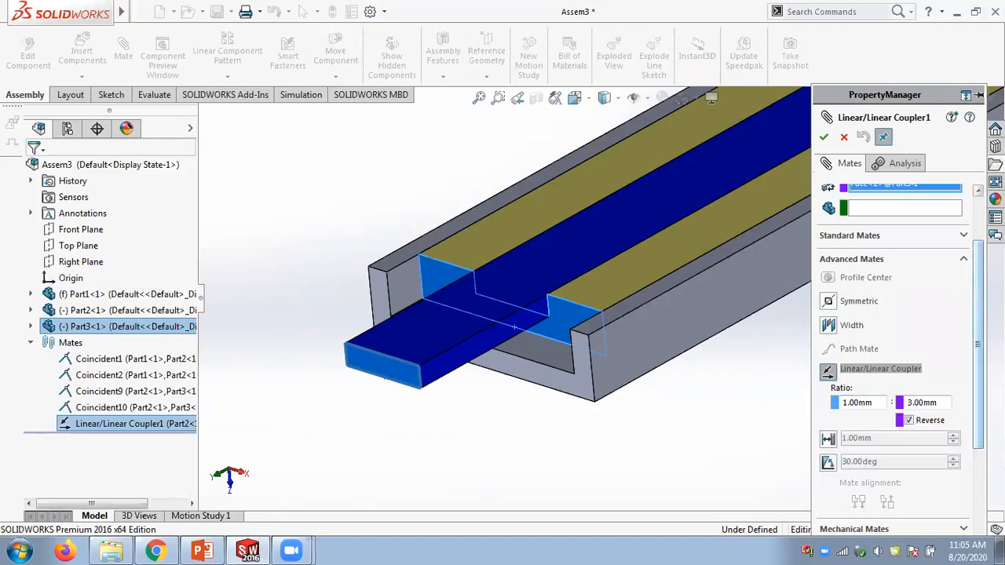
scroll(900, 358, up, 1)
scroll(901, 358, up, 2)
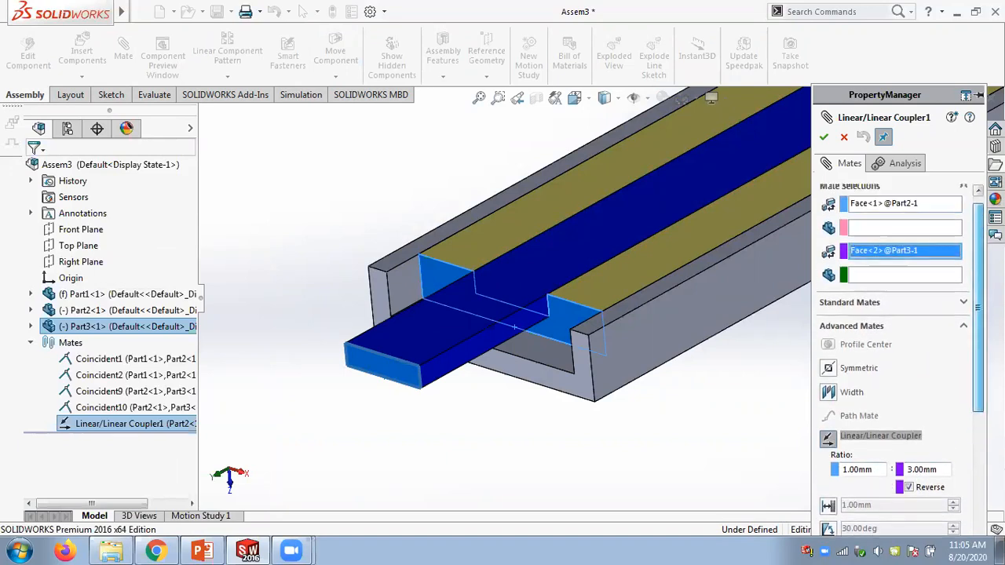
drag(979, 308, 978, 301)
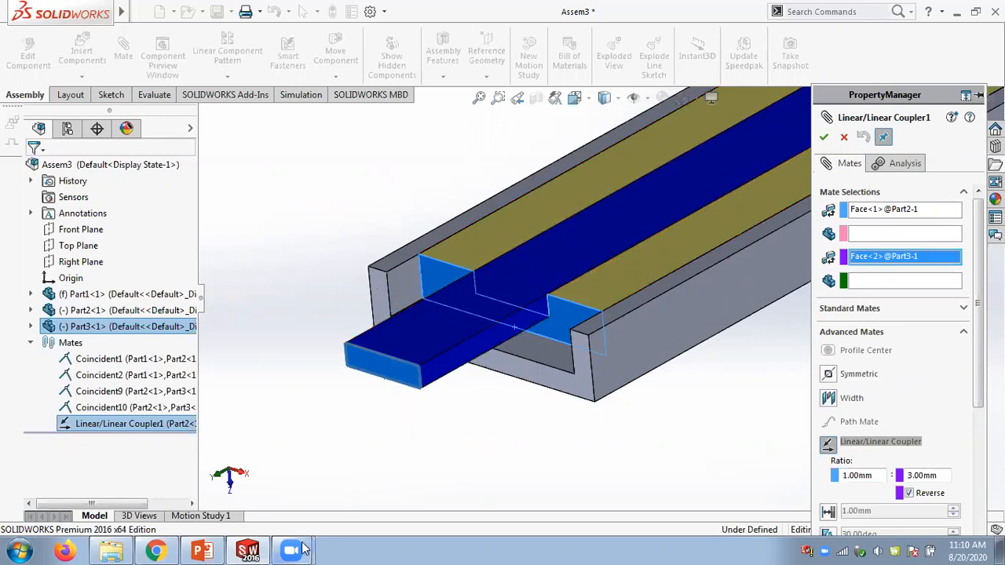
mouse_move(301, 548)
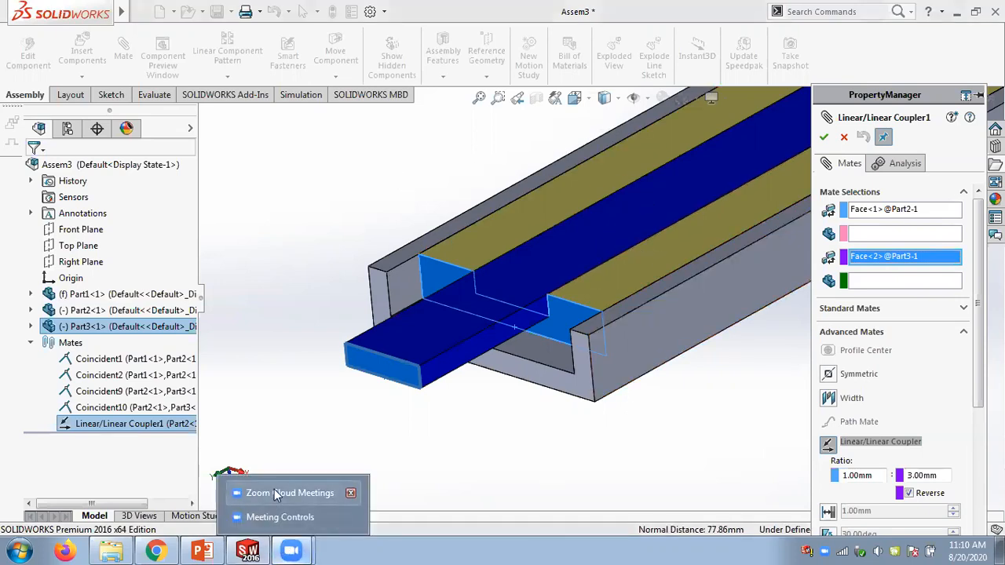
click(274, 489)
click(287, 515)
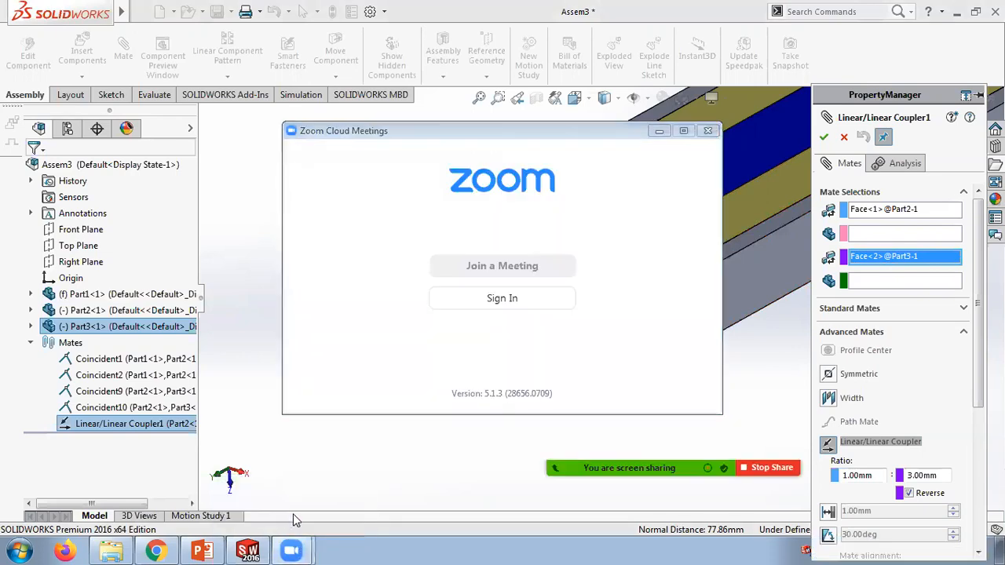
click(659, 132)
- Browse the Mechanical Mates options in the mate panel, then close the panel without changes
scroll(764, 363, up, 2)
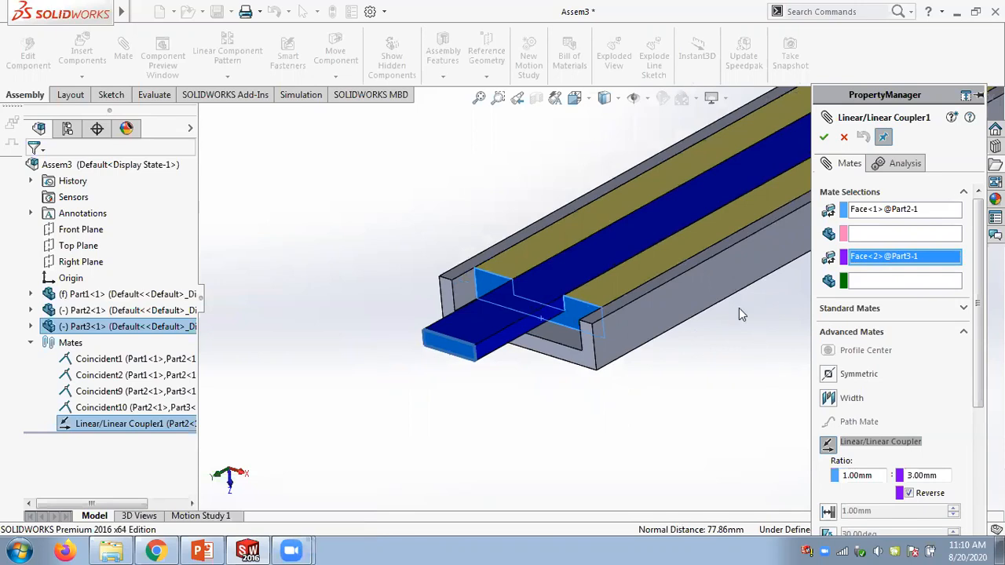
scroll(749, 314, down, 2)
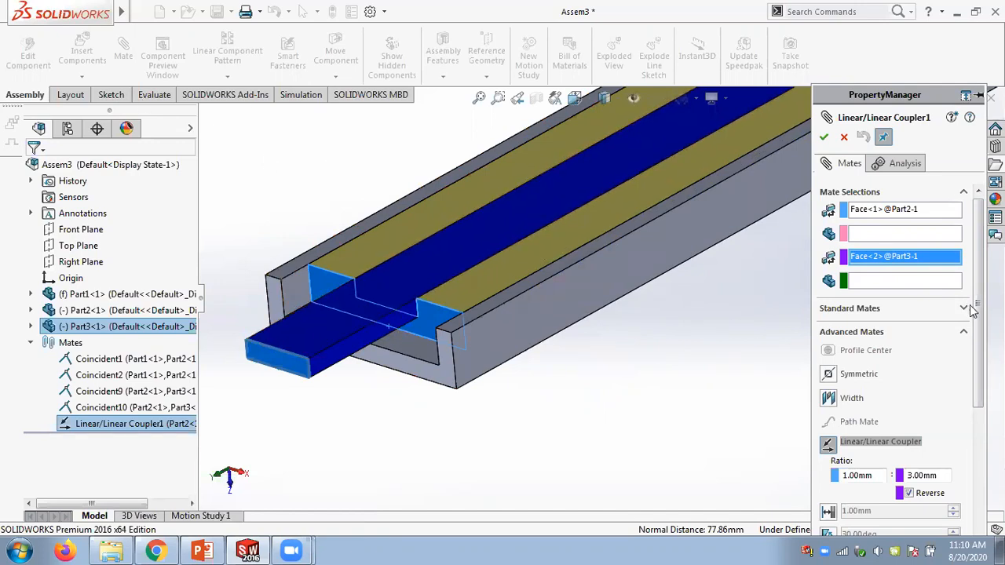
drag(974, 312, 974, 278)
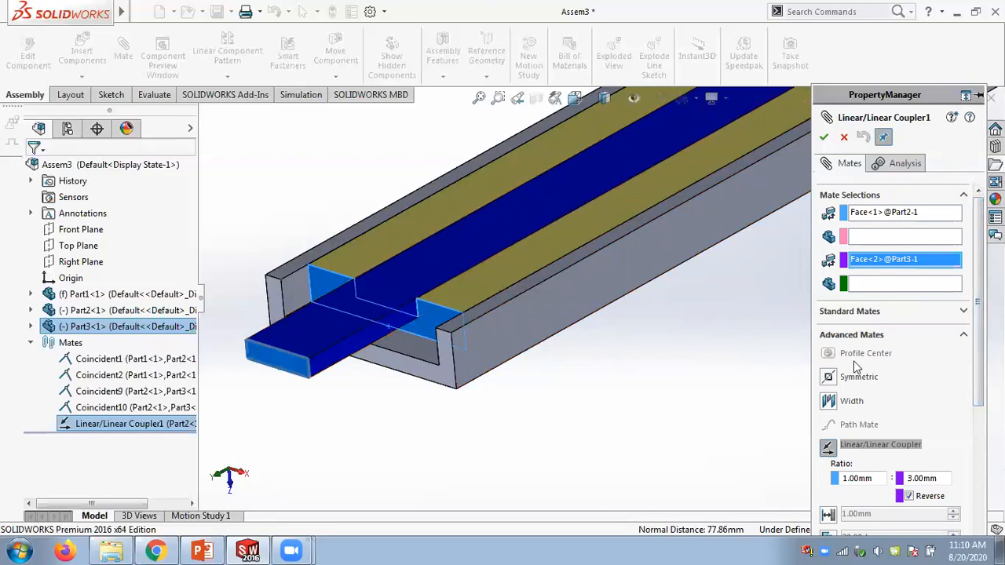
mouse_move(978, 345)
mouse_down()
mouse_move(979, 471)
mouse_move(972, 328)
mouse_up()
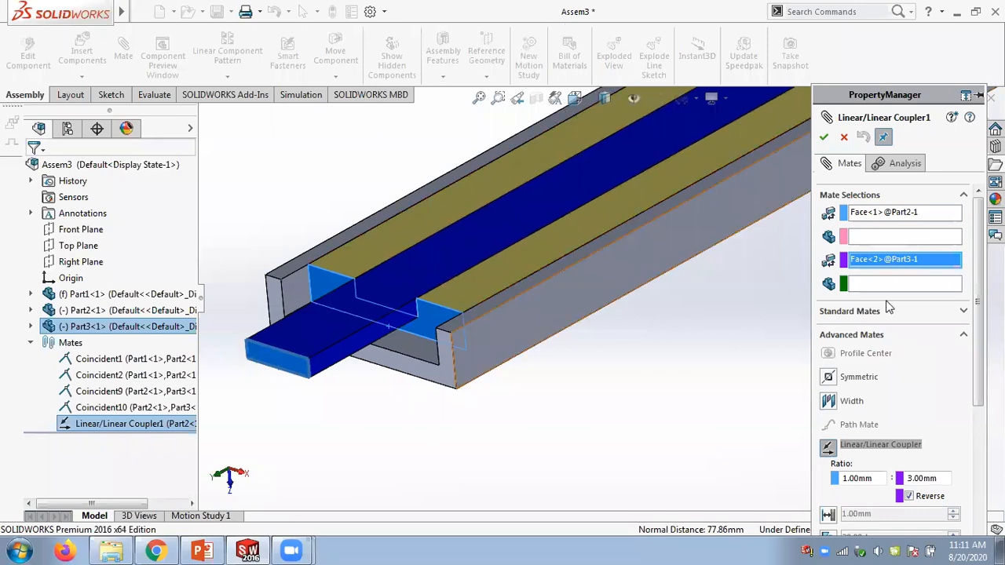
scroll(977, 392, down, 3)
scroll(978, 416, down, 2)
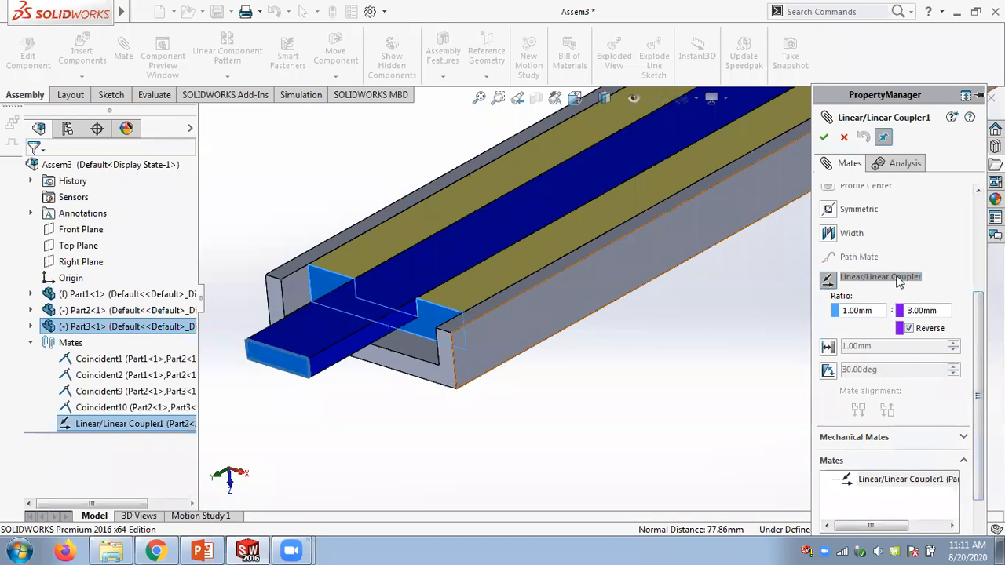
scroll(975, 377, up, 3)
scroll(969, 393, up, 2)
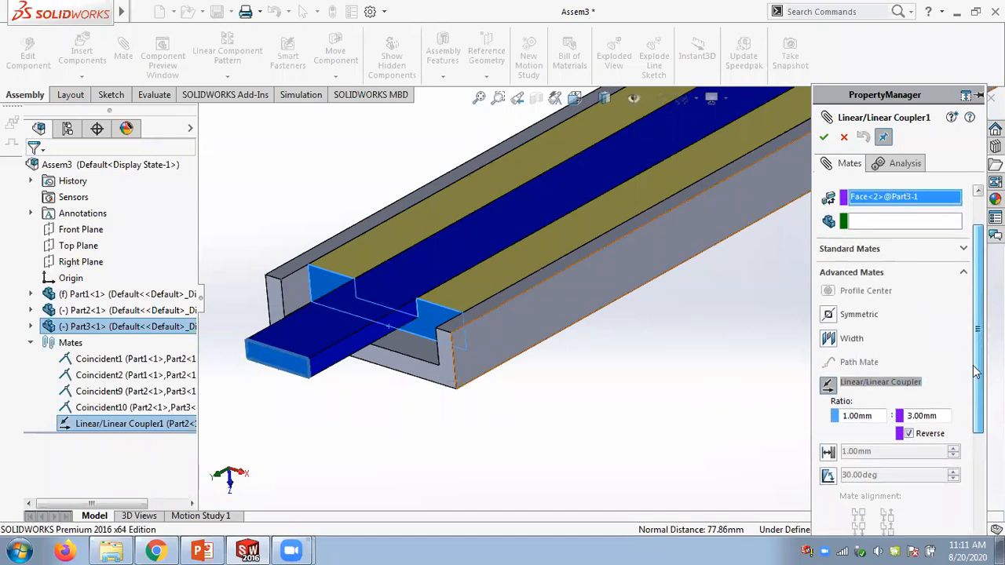
scroll(967, 409, down, 4)
scroll(965, 416, down, 3)
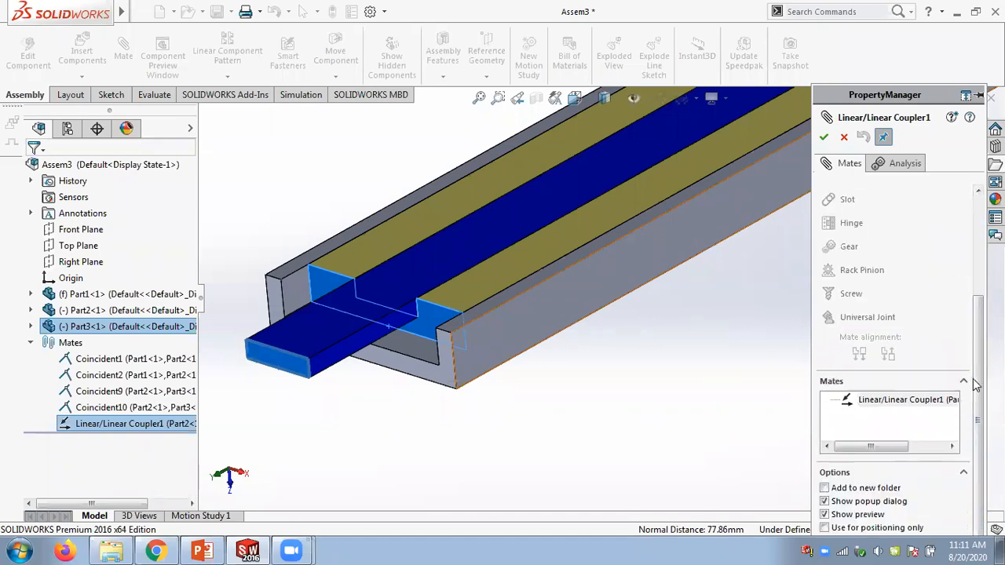
scroll(976, 353, up, 4)
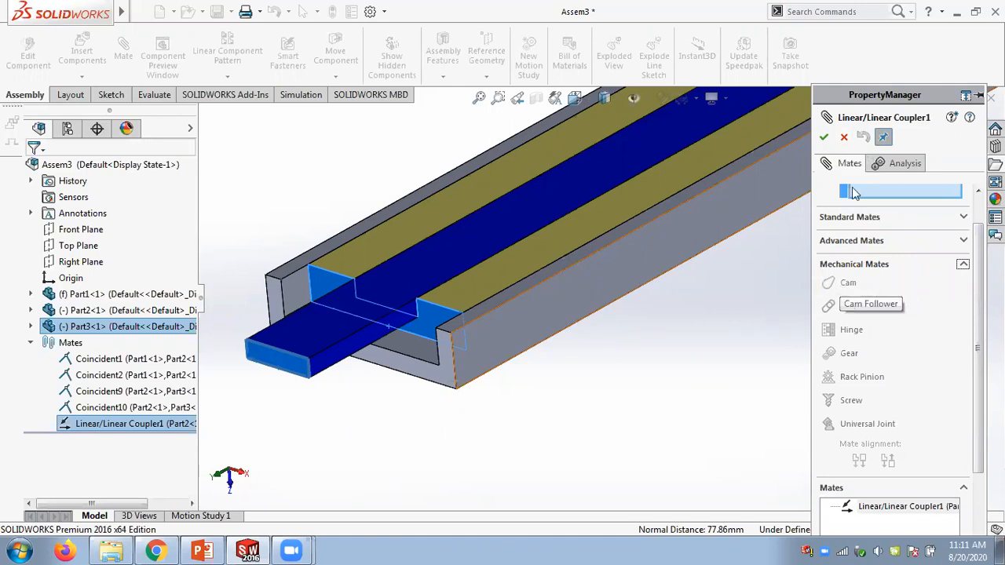
click(842, 138)
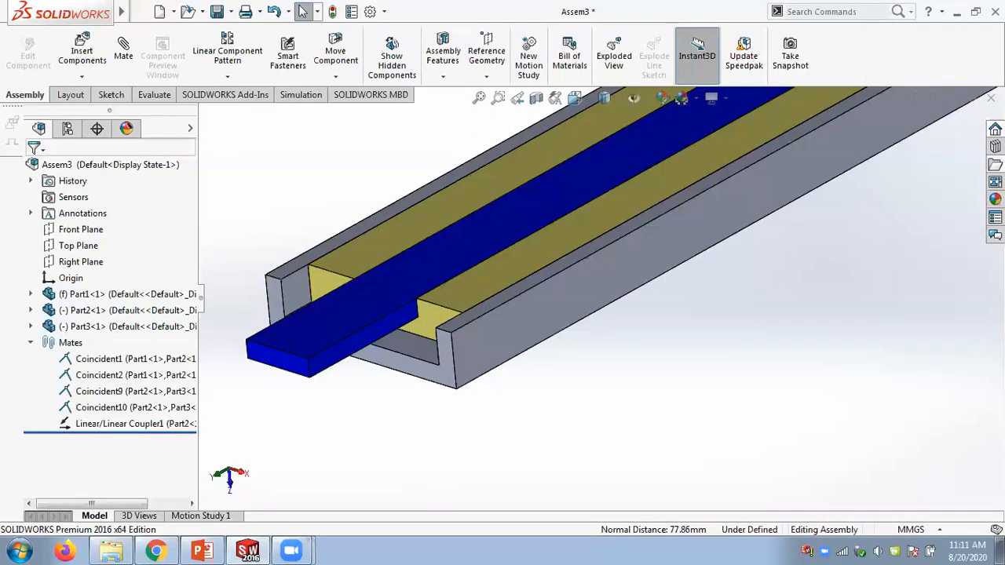
- Close the assembly without saving and switch to the PowerPoint slides
click(991, 97)
click(474, 309)
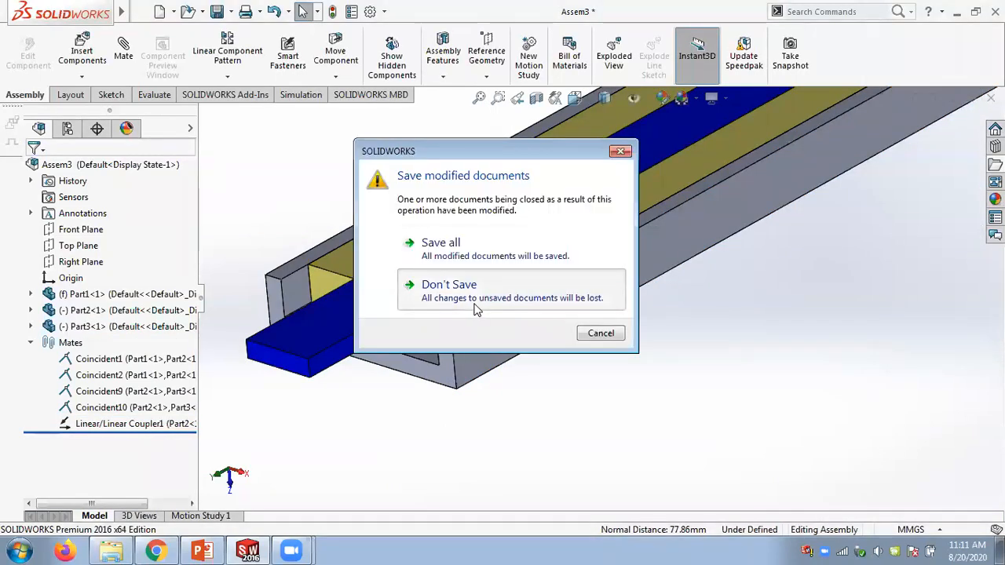
click(202, 552)
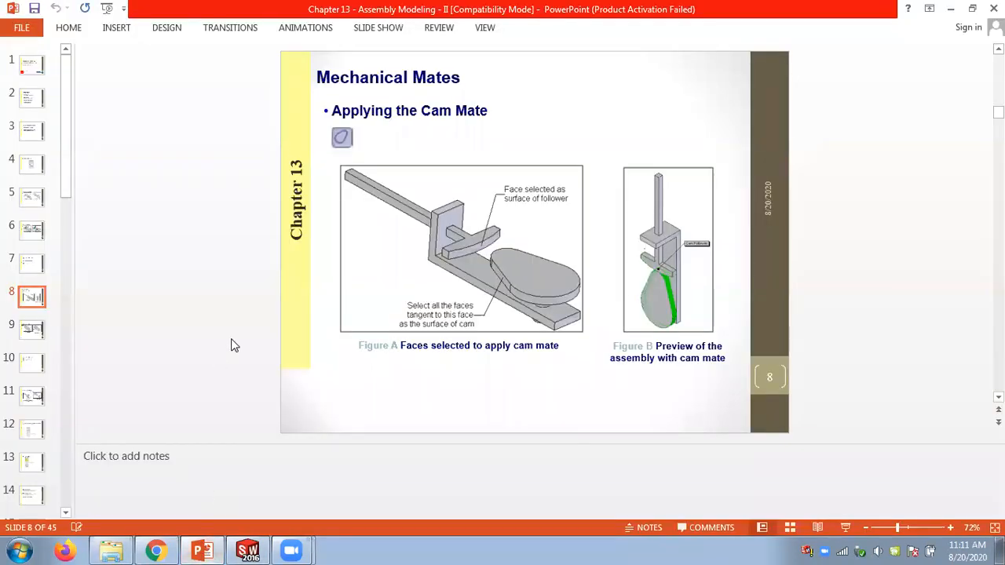
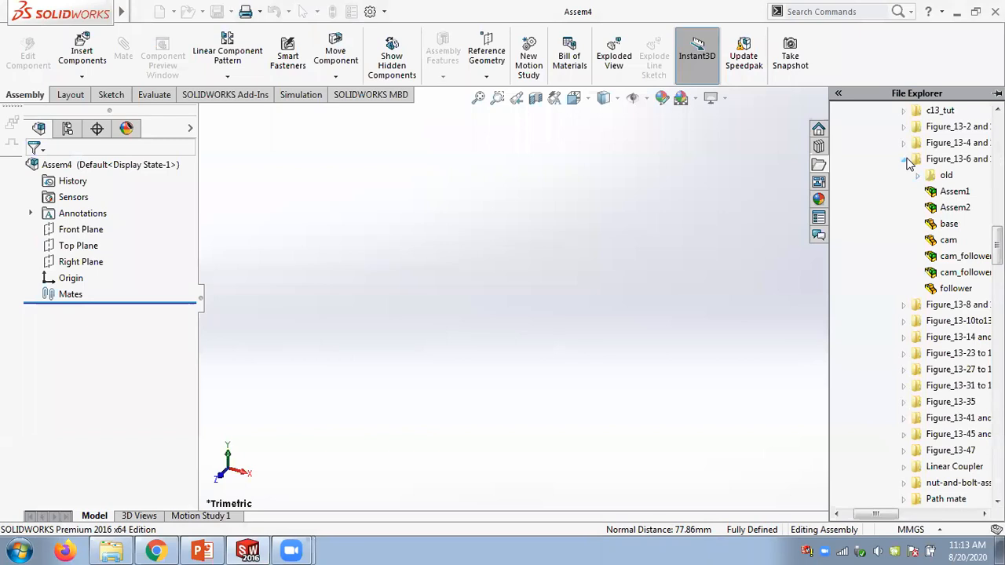
- Insert the base part from the Figure_13-6 and 13-7 folder into the new assembly
drag(887, 516, 892, 516)
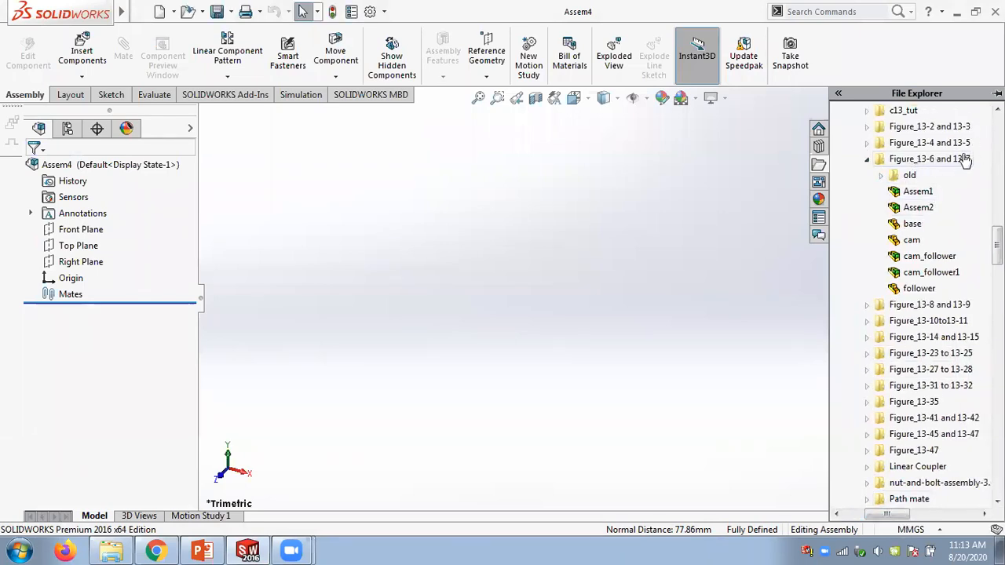
mouse_move(917, 244)
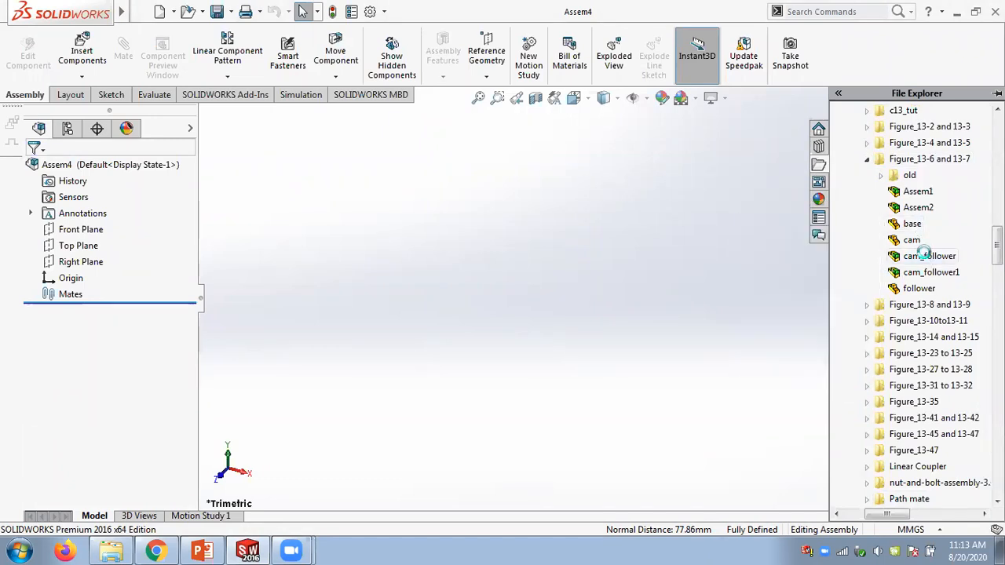
mouse_move(927, 280)
drag(913, 227, 508, 316)
middle_drag(507, 316, 539, 212)
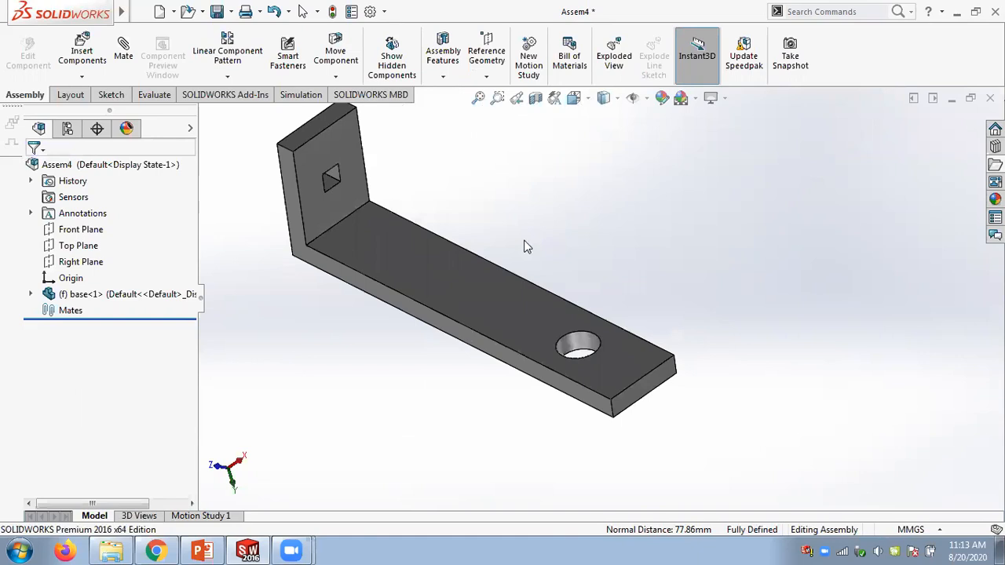
scroll(526, 246, down, 3)
- Insert the follower part from the same folder into the assembly beside the base
click(994, 164)
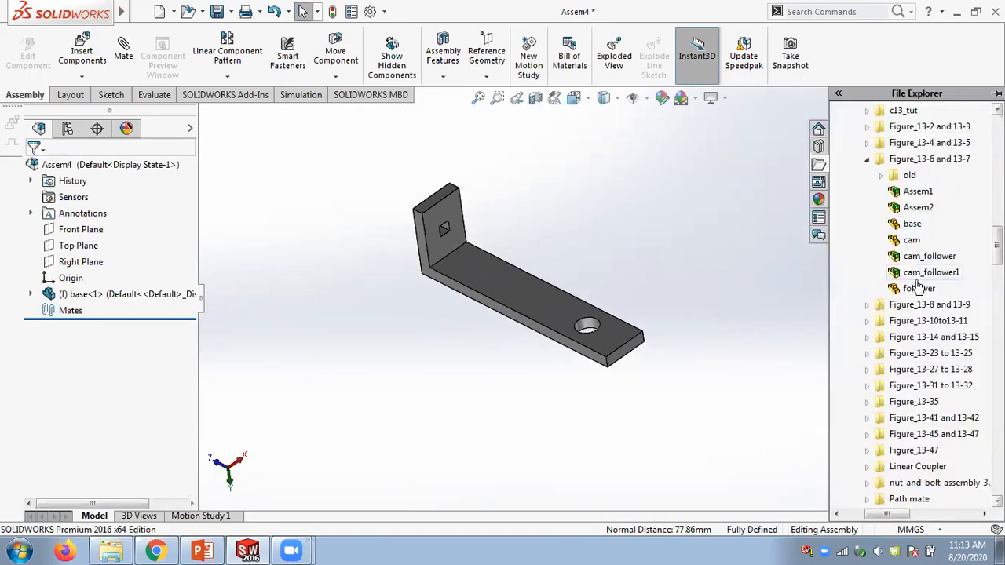
mouse_move(915, 291)
drag(916, 291, 660, 251)
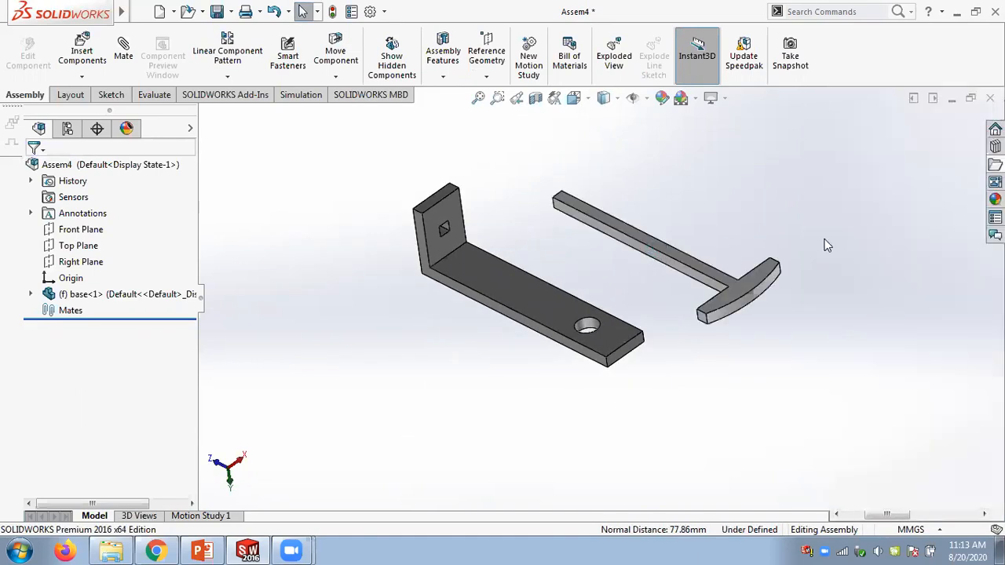
- Insert the cam part from the same folder into the assembly and zoom to fit
click(995, 164)
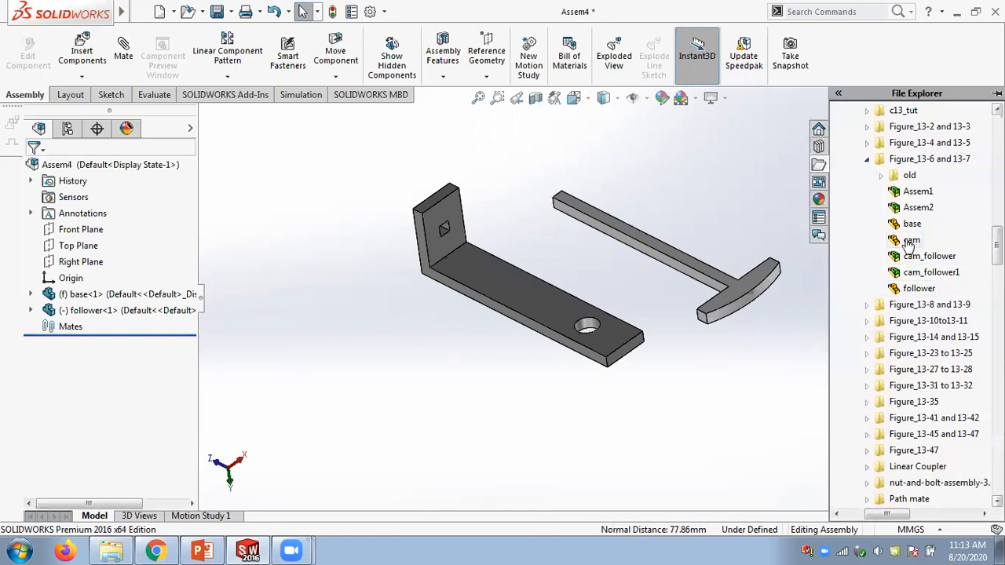
drag(908, 241, 702, 202)
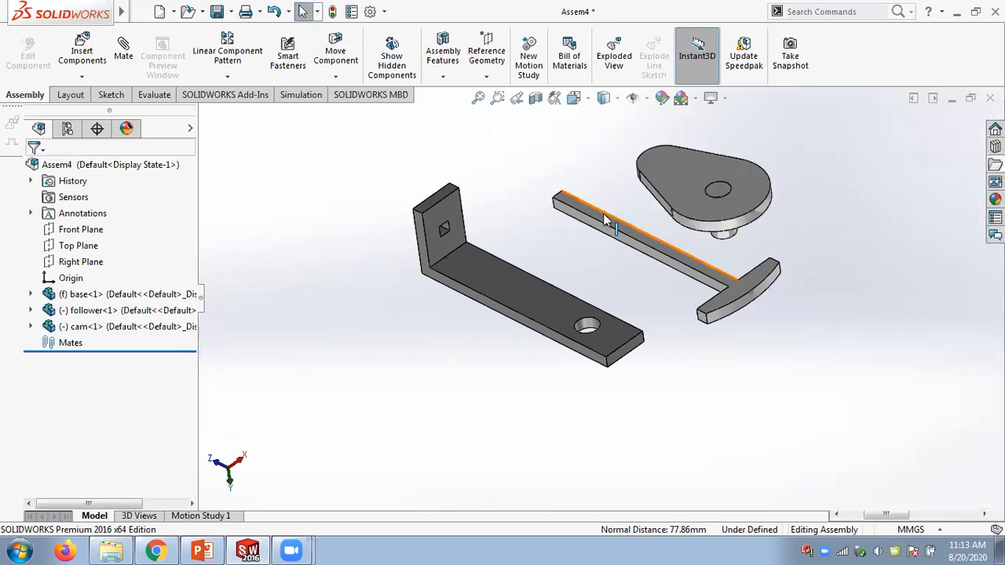
key(f)
scroll(537, 252, up, 1)
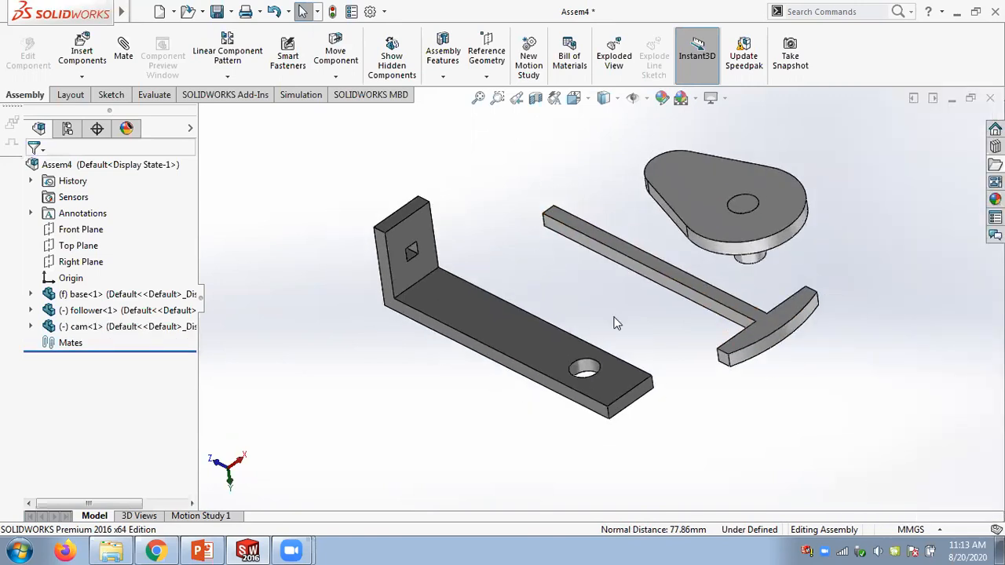
- Mate a side face of the follower's shaft coincident with a face of the base's square slot
click(123, 49)
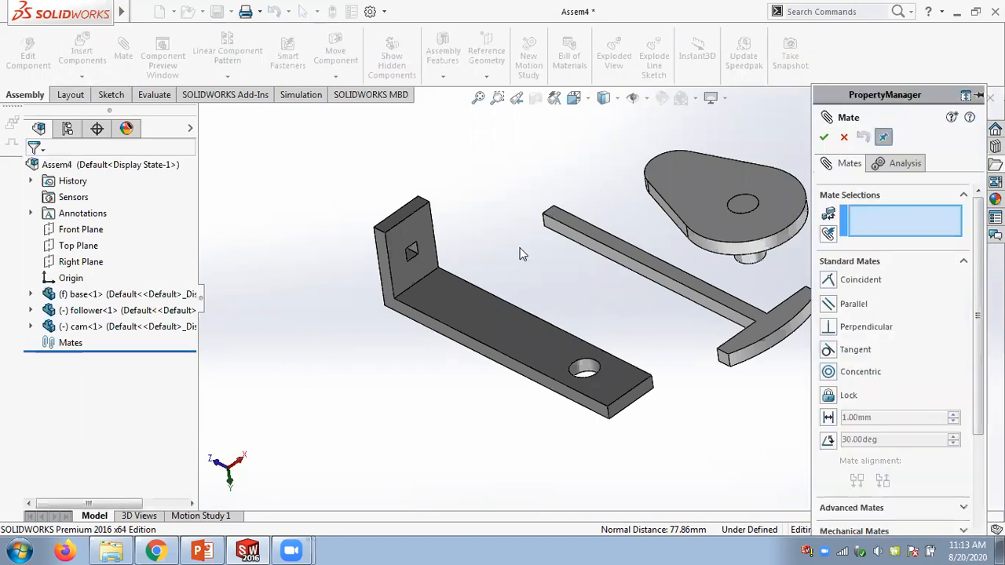
click(621, 261)
middle_drag(492, 187, 596, 177)
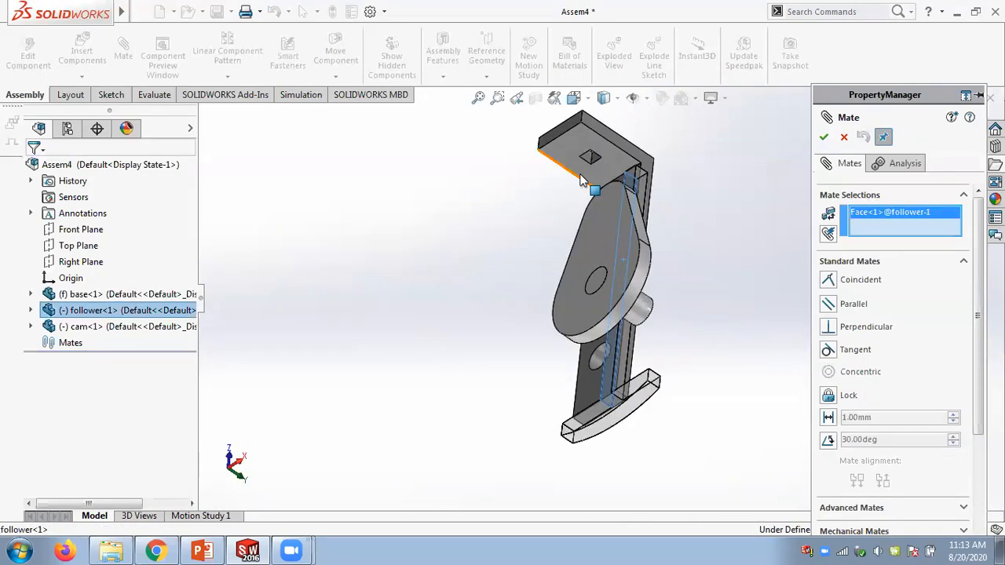
scroll(607, 173, down, 4)
click(606, 174)
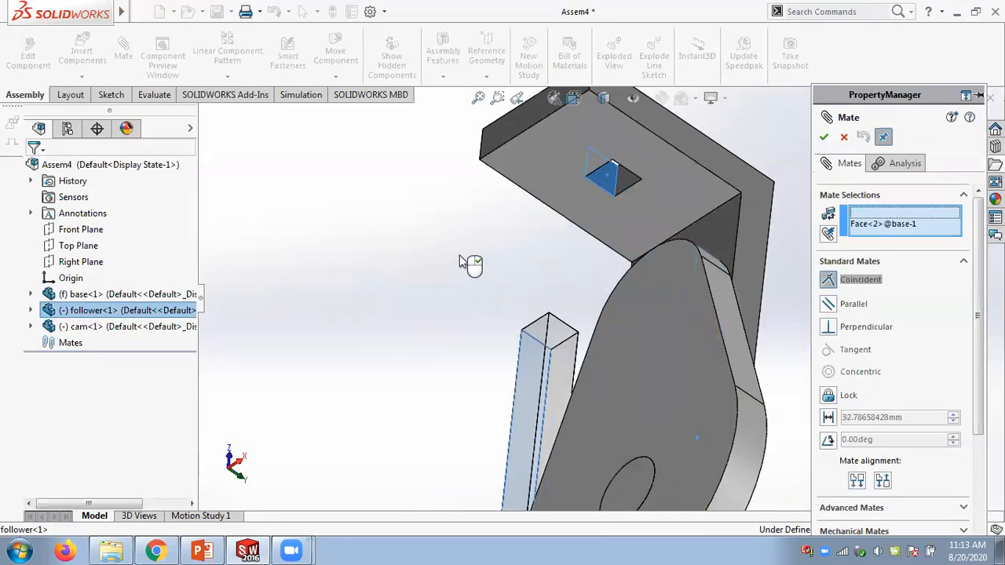
scroll(466, 262, up, 3)
click(443, 237)
- Mate another follower shaft face coincident with the adjacent face of the square slot
middle_drag(538, 184, 548, 346)
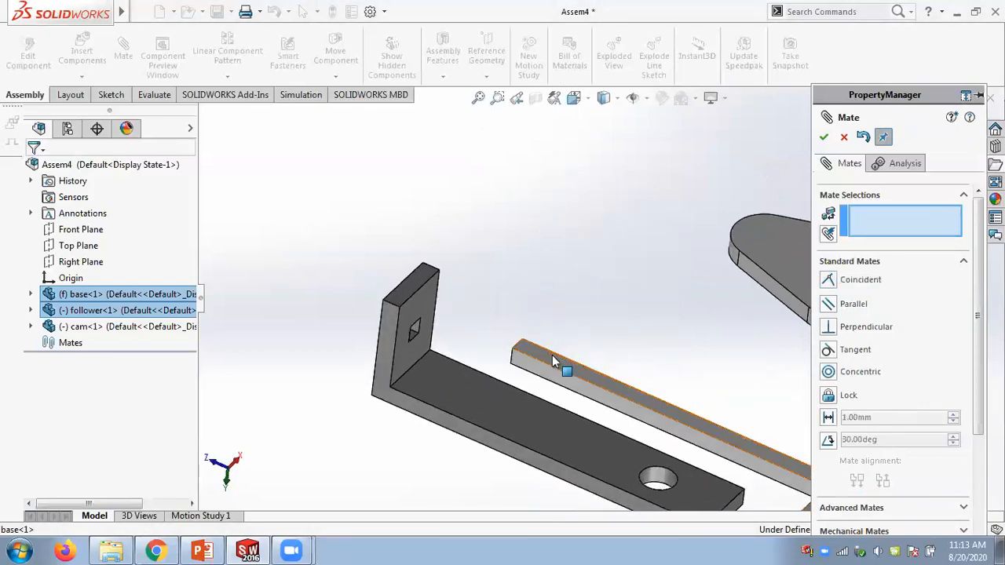
middle_drag(588, 242, 570, 338)
click(532, 387)
scroll(574, 330, down, 3)
click(643, 309)
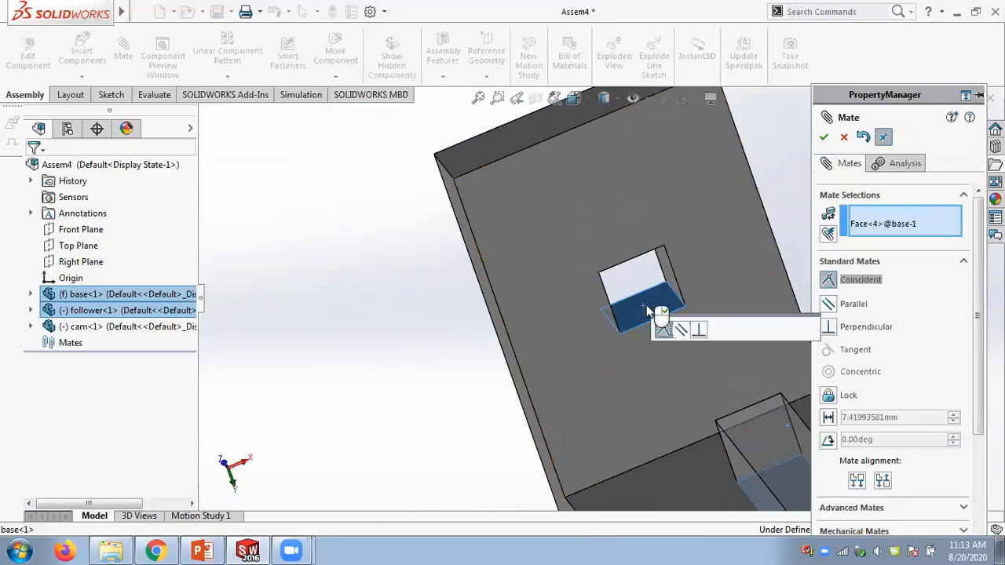
click(809, 329)
scroll(675, 263, up, 5)
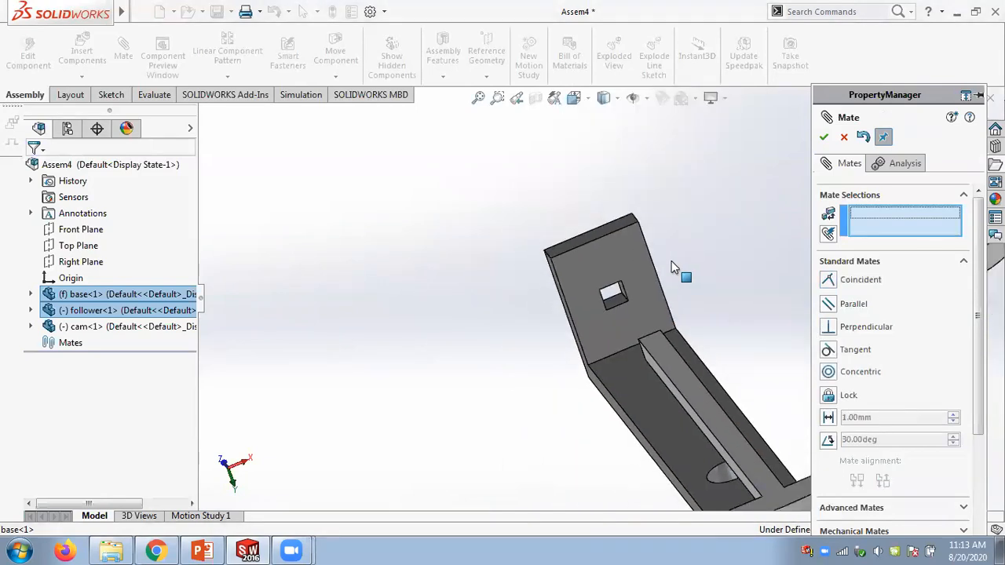
- Mate the cam's shaft concentric with the hole in the base
drag(628, 325, 559, 239)
middle_drag(618, 222, 740, 315)
scroll(740, 316, down, 5)
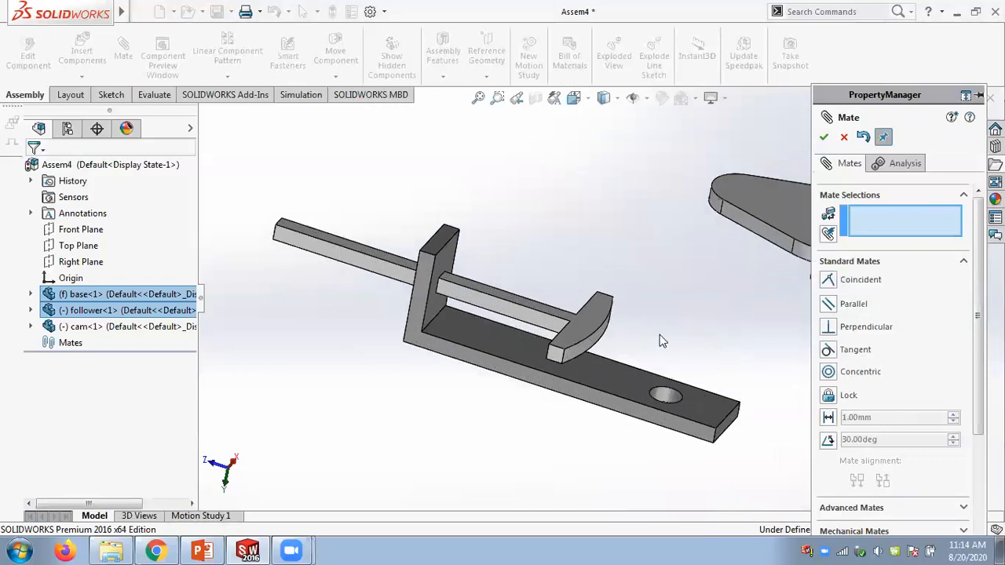
scroll(769, 286, up, 3)
scroll(769, 286, down, 2)
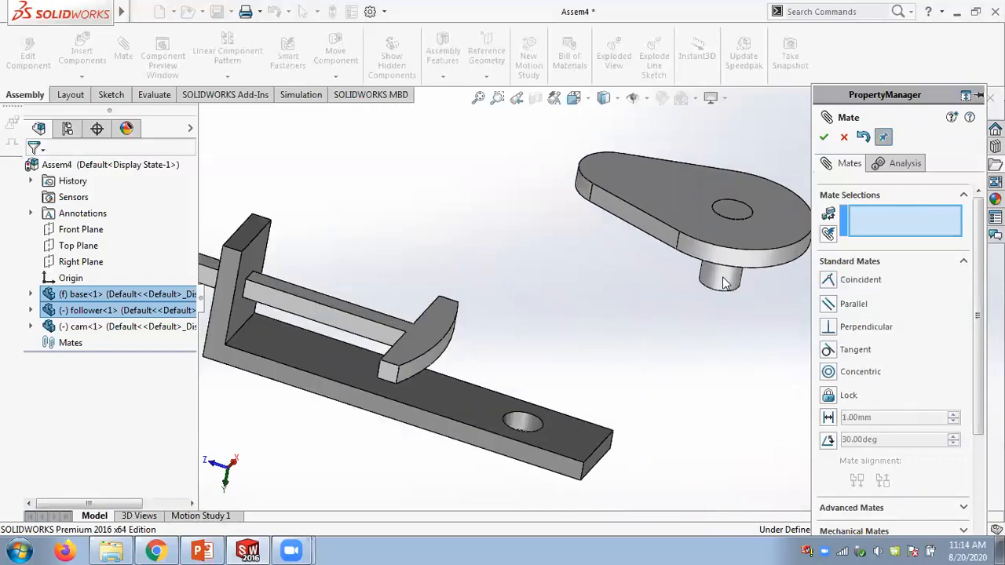
middle_drag(634, 312, 564, 380)
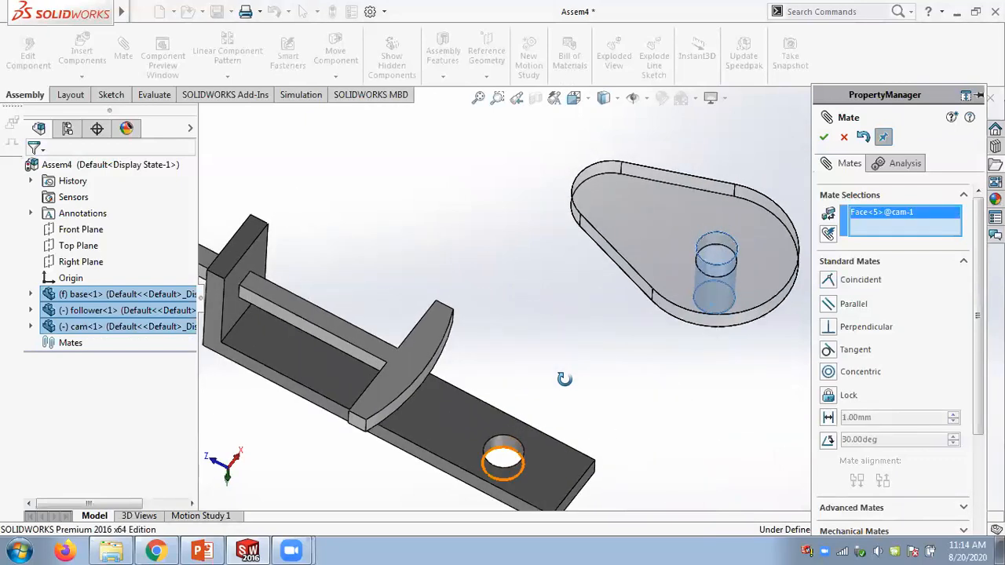
click(503, 443)
click(714, 275)
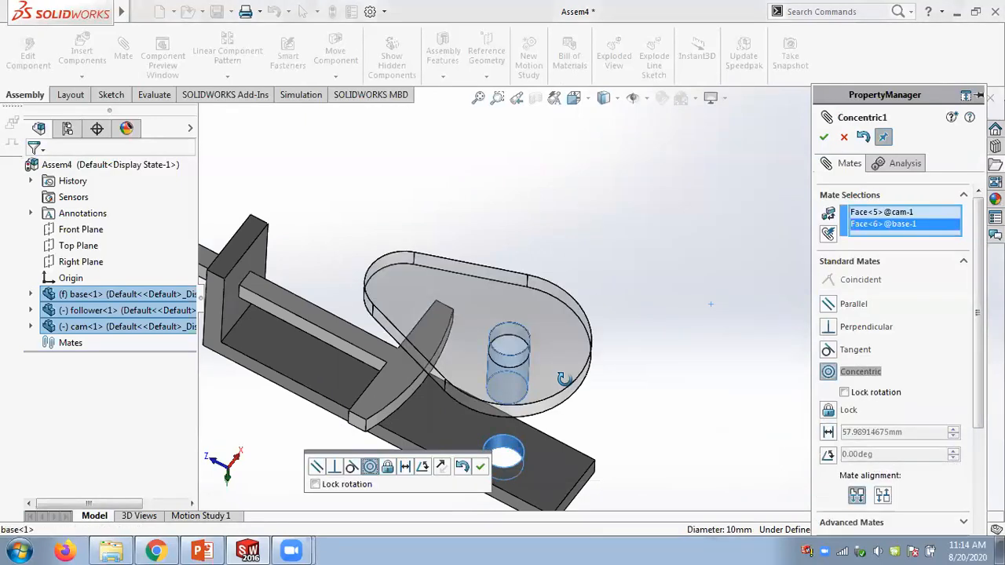
click(480, 467)
- Mate the cam's underside coincident with the base's top face and close the Mate command
middle_drag(592, 419, 594, 339)
middle_drag(577, 379, 579, 353)
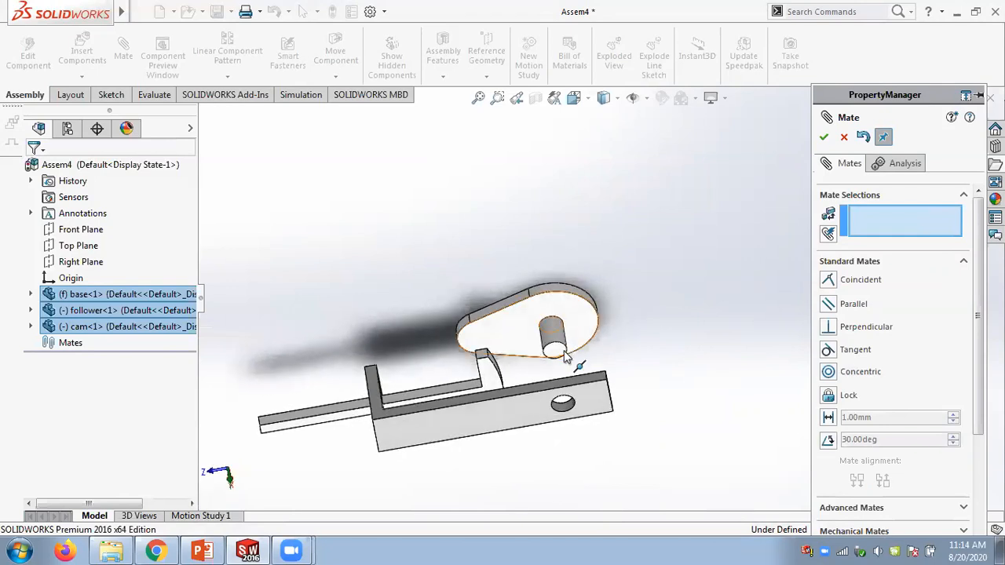
scroll(562, 348, down, 3)
click(562, 347)
click(586, 388)
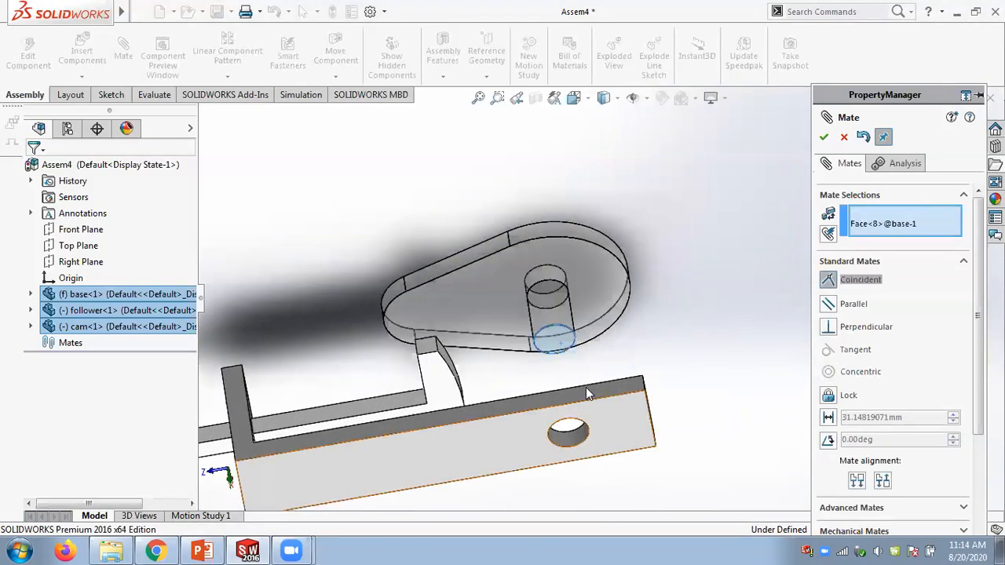
middle_drag(625, 394, 622, 371)
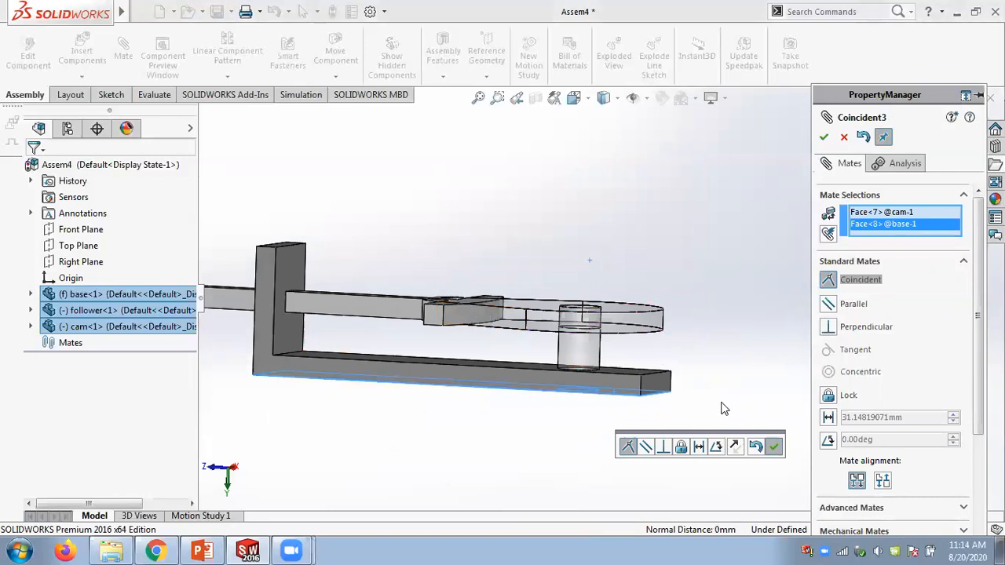
click(773, 446)
click(824, 137)
- Drag the follower and the cam to test their remaining freedom of motion
middle_drag(734, 209, 656, 292)
scroll(655, 292, up, 2)
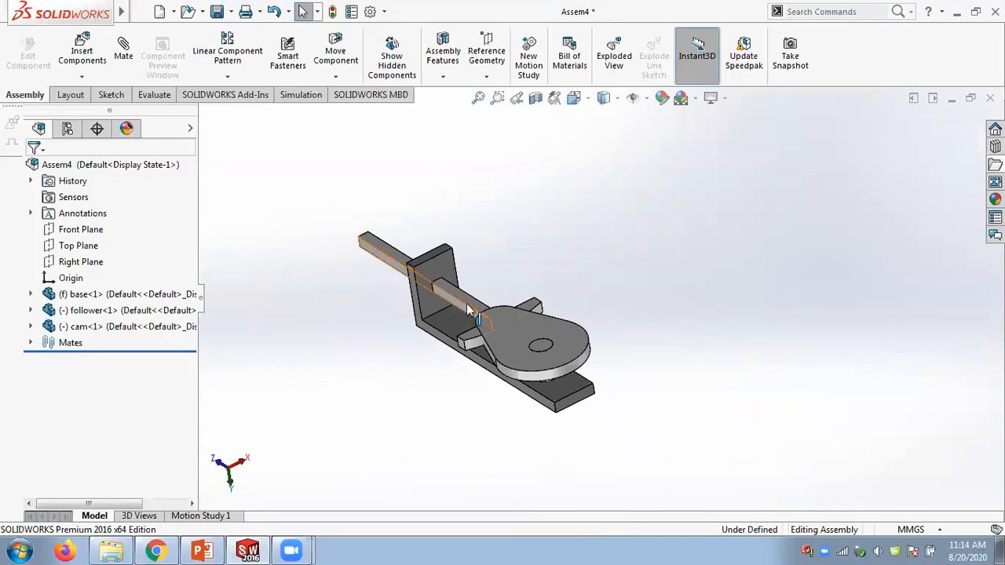
click(437, 288)
mouse_move(436, 288)
mouse_down()
mouse_move(430, 298)
mouse_move(448, 301)
mouse_move(417, 294)
mouse_move(404, 298)
mouse_move(406, 311)
mouse_up()
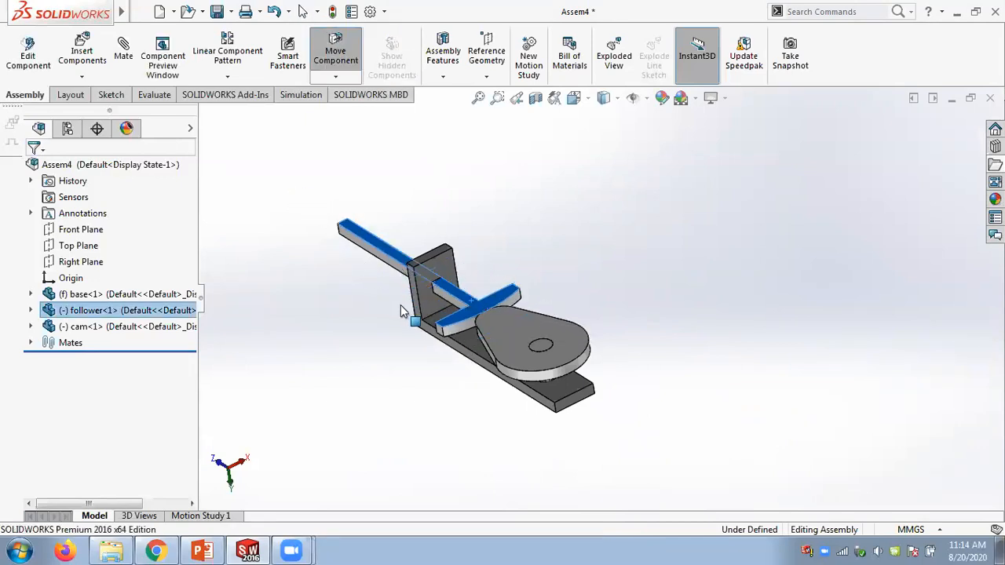
click(520, 325)
drag(509, 384, 507, 271)
click(500, 237)
middle_drag(500, 237, 536, 382)
scroll(534, 382, down, 3)
drag(473, 280, 408, 269)
drag(568, 289, 539, 237)
middle_drag(558, 200, 541, 158)
drag(571, 267, 521, 367)
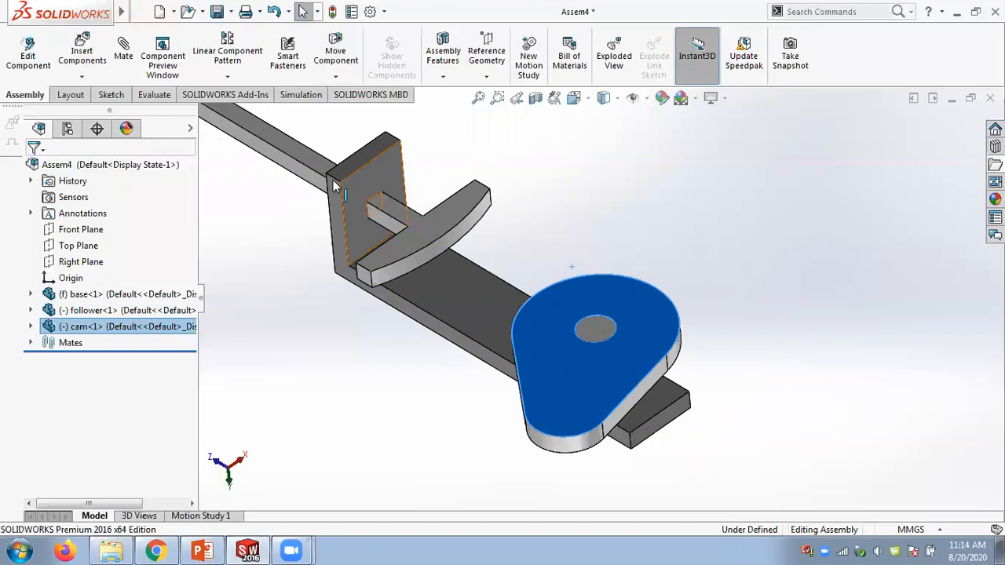
scroll(553, 264, up, 4)
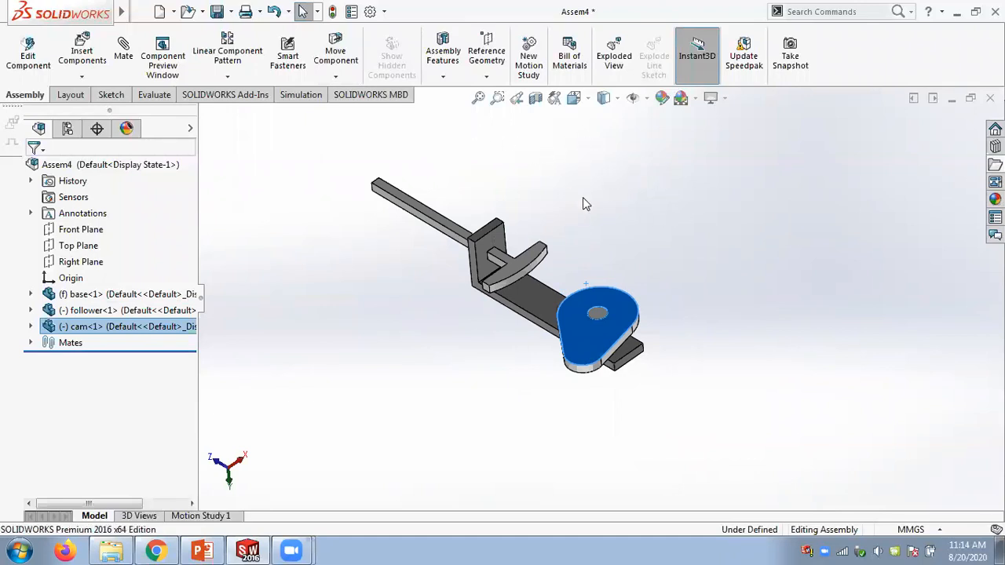
scroll(555, 258, down, 2)
drag(547, 330, 545, 227)
drag(511, 272, 505, 224)
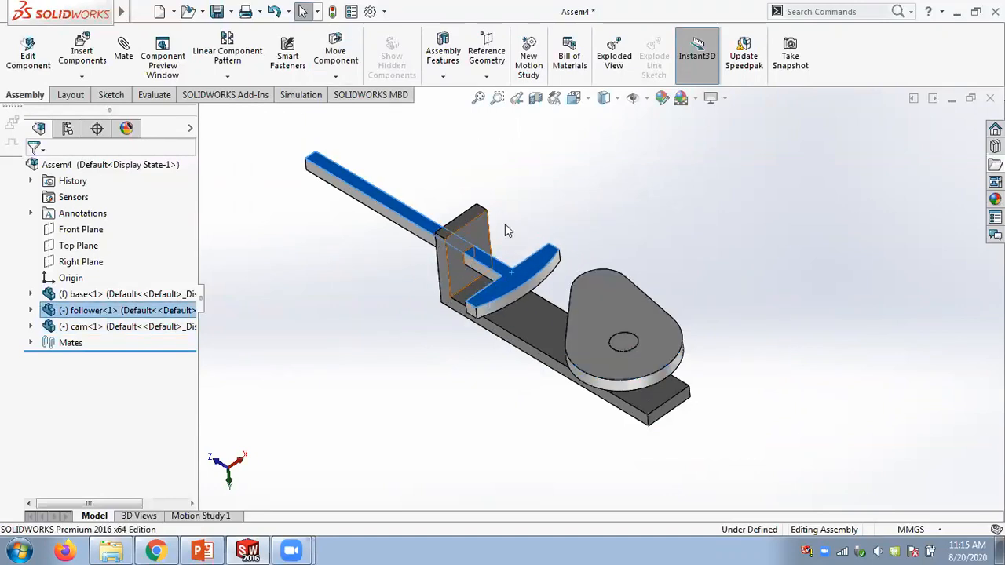
- Start a Cam mechanical mate and select the cam's outer profile face as the cam path
click(545, 194)
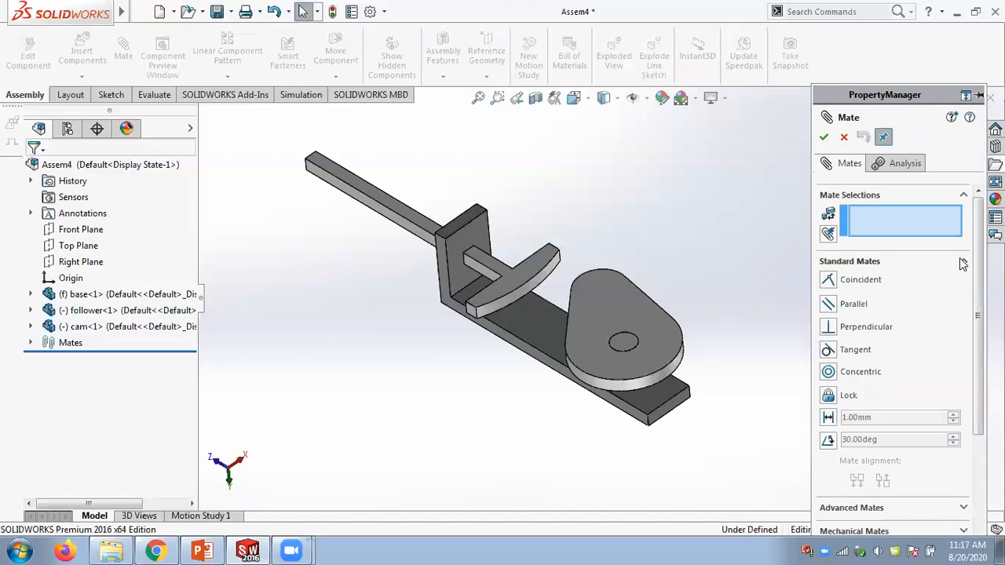
click(973, 309)
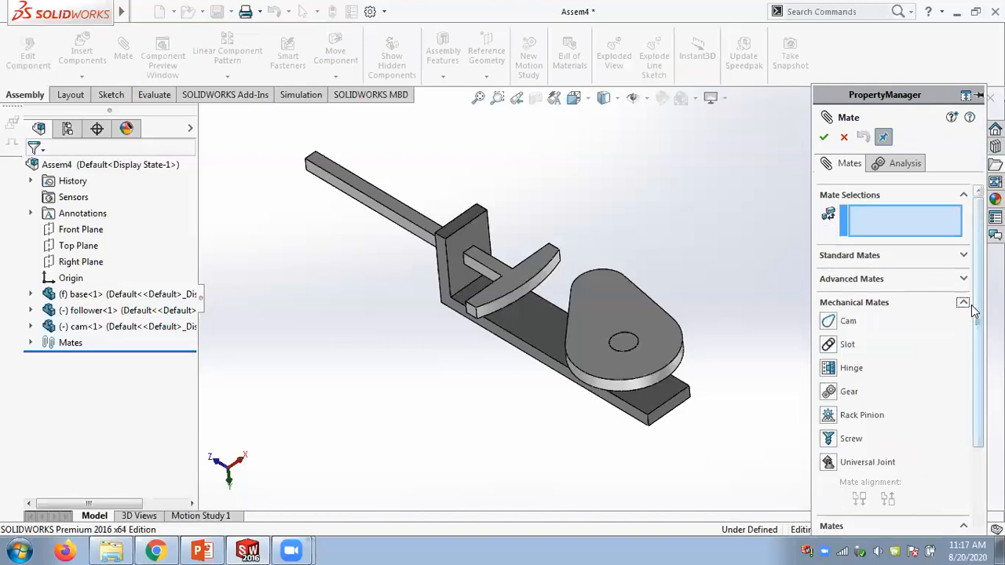
click(830, 322)
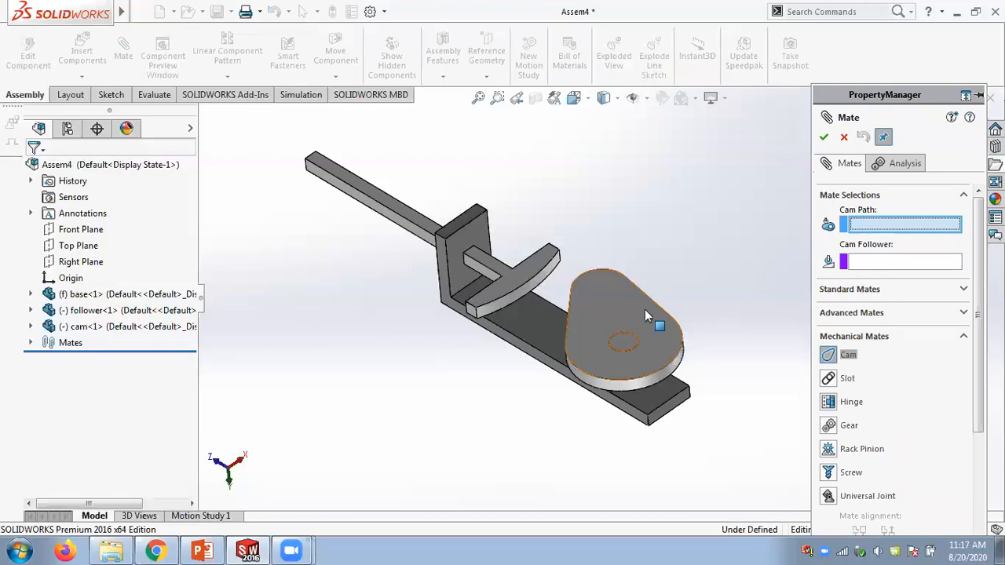
scroll(644, 309, down, 2)
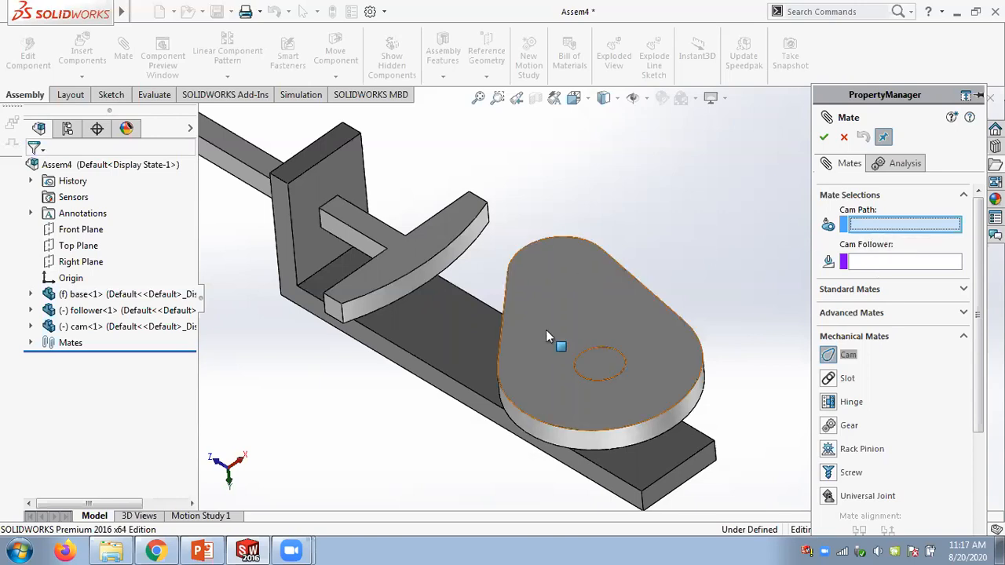
click(547, 414)
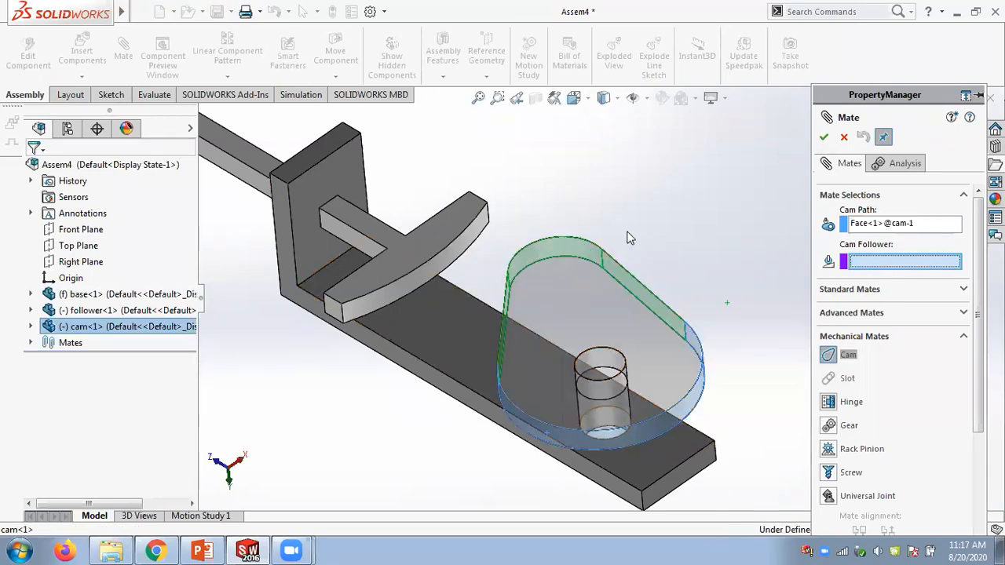
- Select the follower's curved face as the cam follower for the cam mate
middle_drag(636, 258, 550, 391)
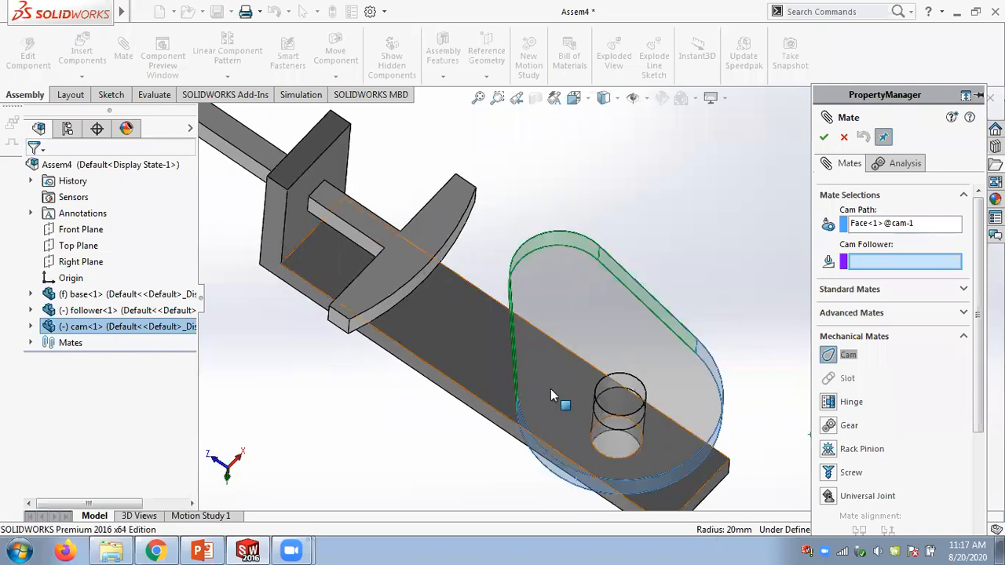
scroll(544, 395, down, 4)
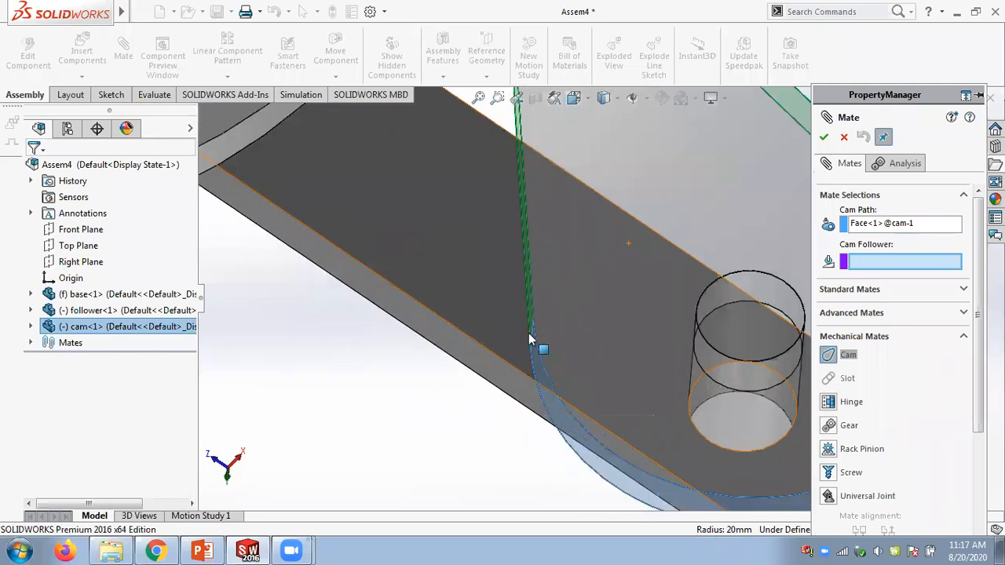
scroll(588, 301, up, 2)
scroll(588, 299, up, 2)
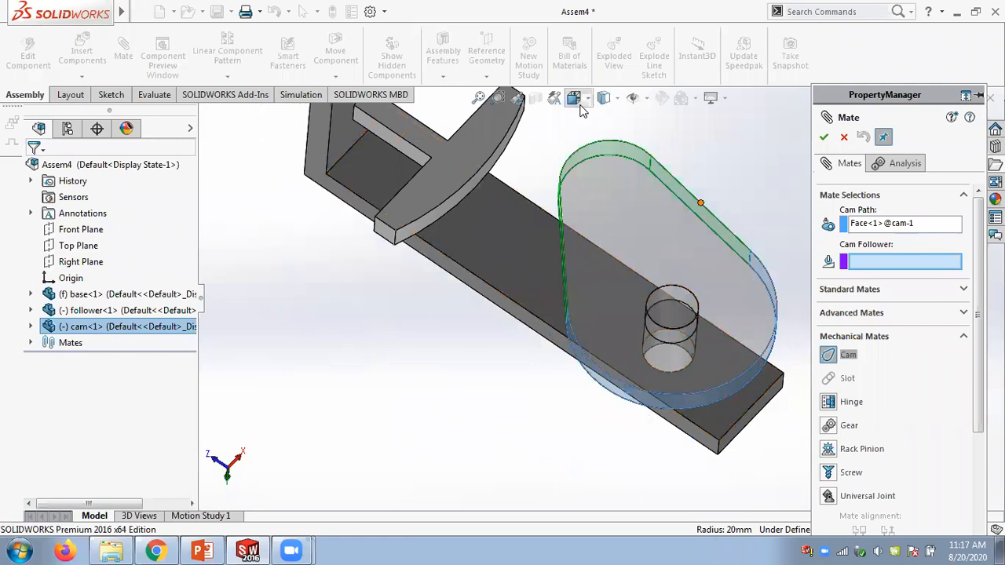
middle_drag(562, 166, 465, 303)
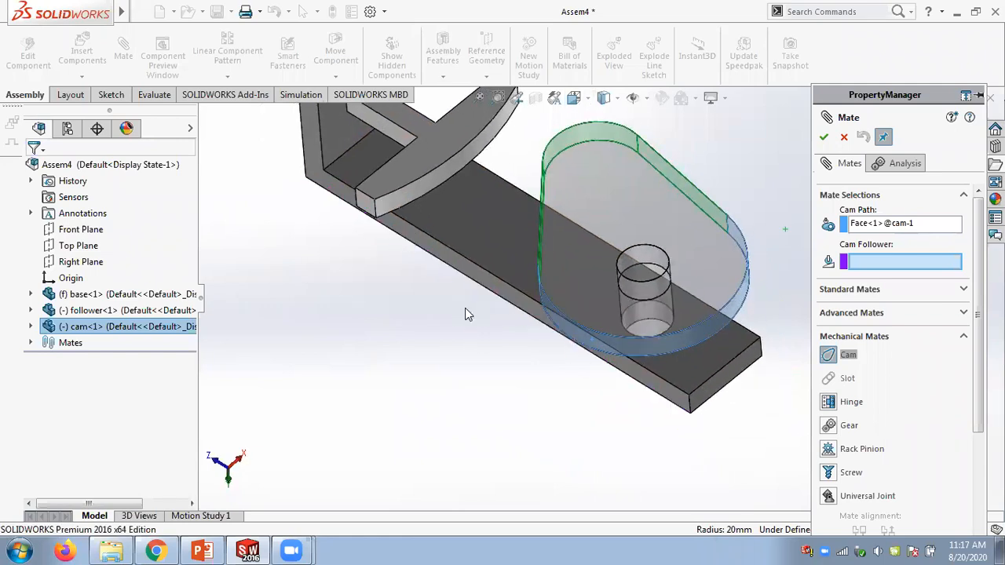
scroll(465, 308, up, 3)
scroll(488, 246, down, 3)
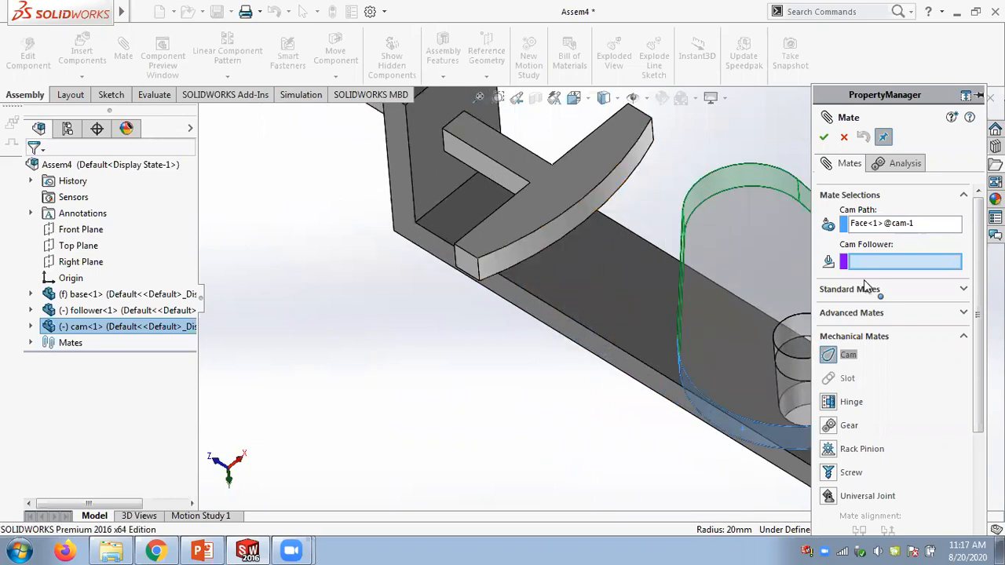
click(532, 243)
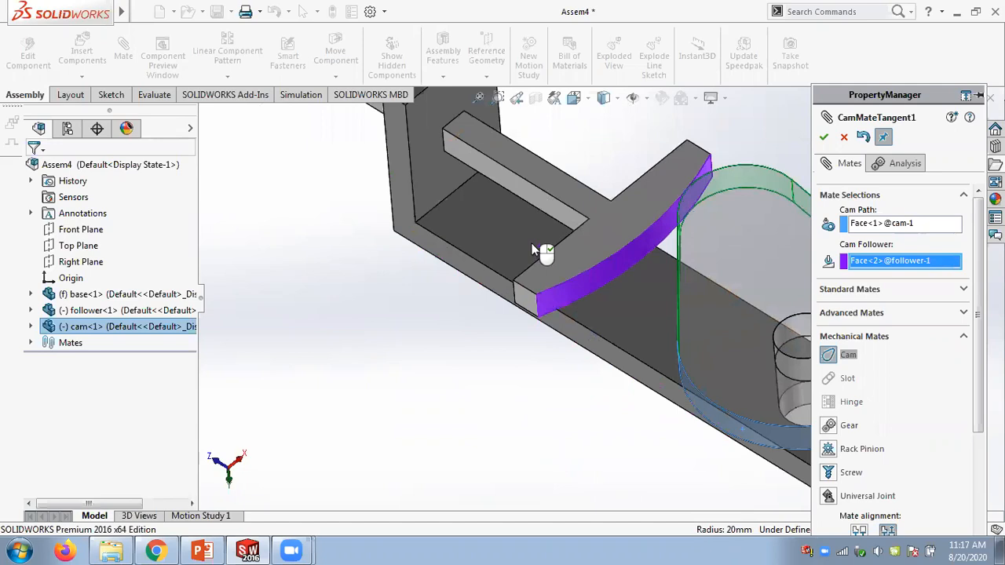
- Drag the cam to preview the follower's motion, then apply the cam mate and close the Mate command
scroll(645, 255, up, 2)
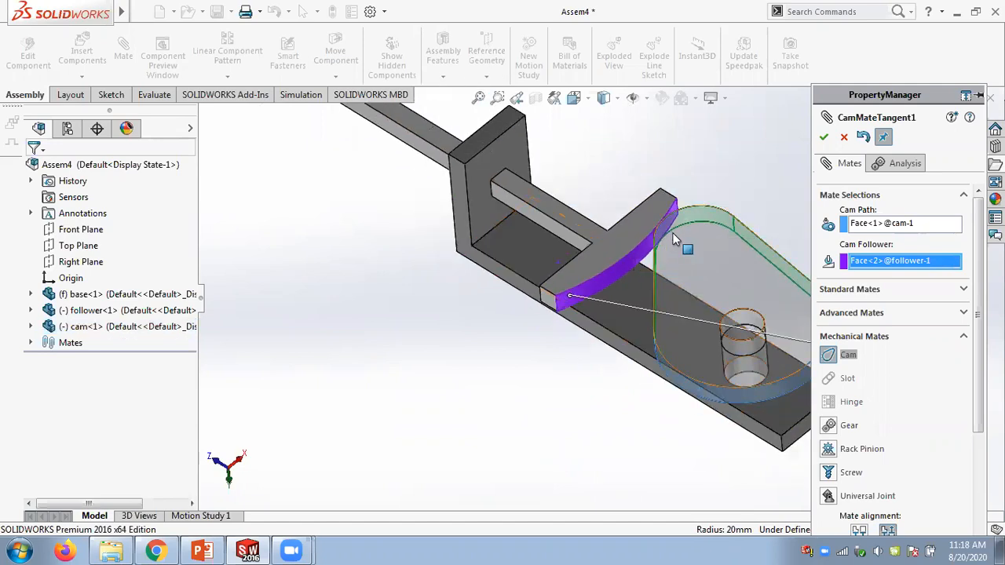
drag(646, 255, 577, 302)
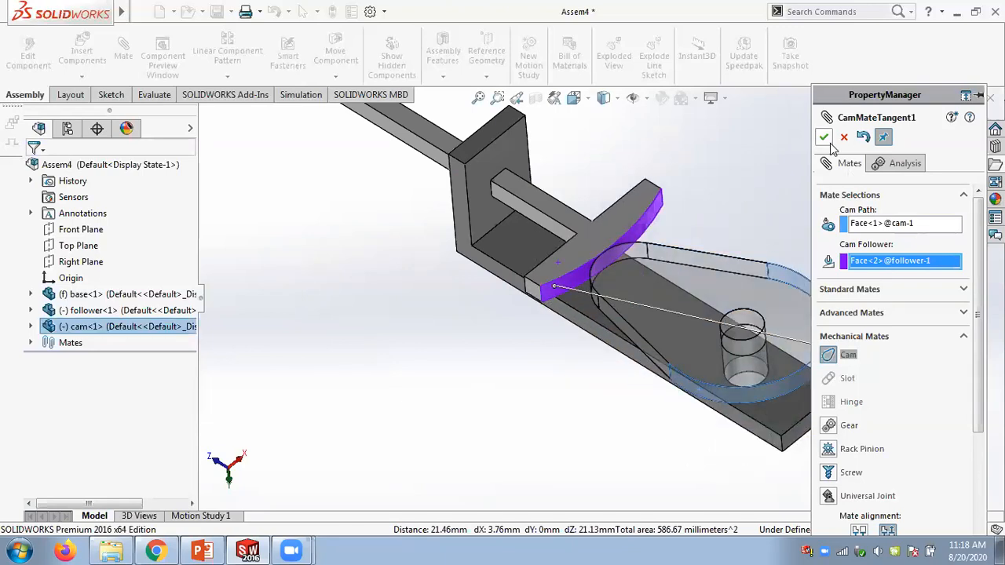
click(824, 136)
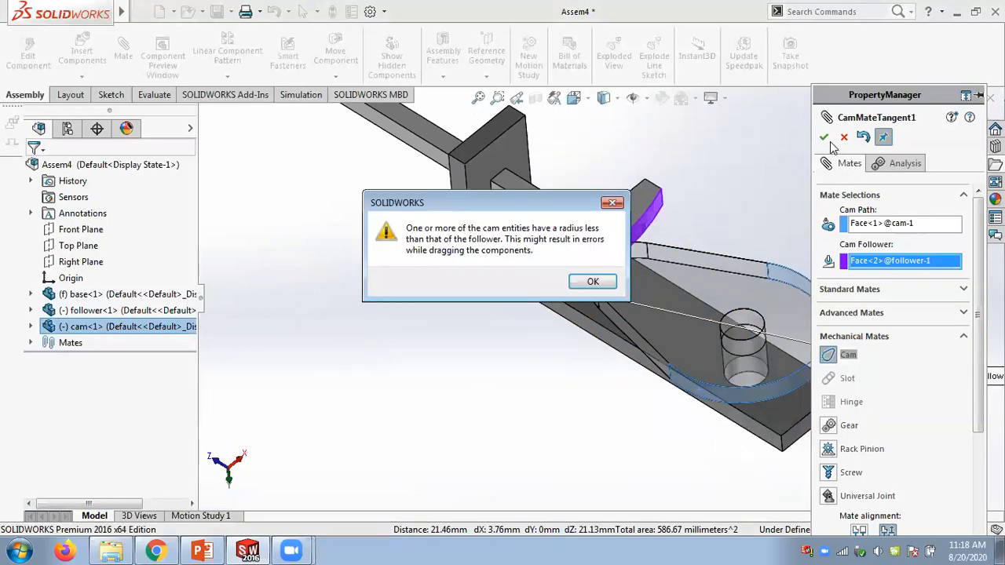
click(593, 283)
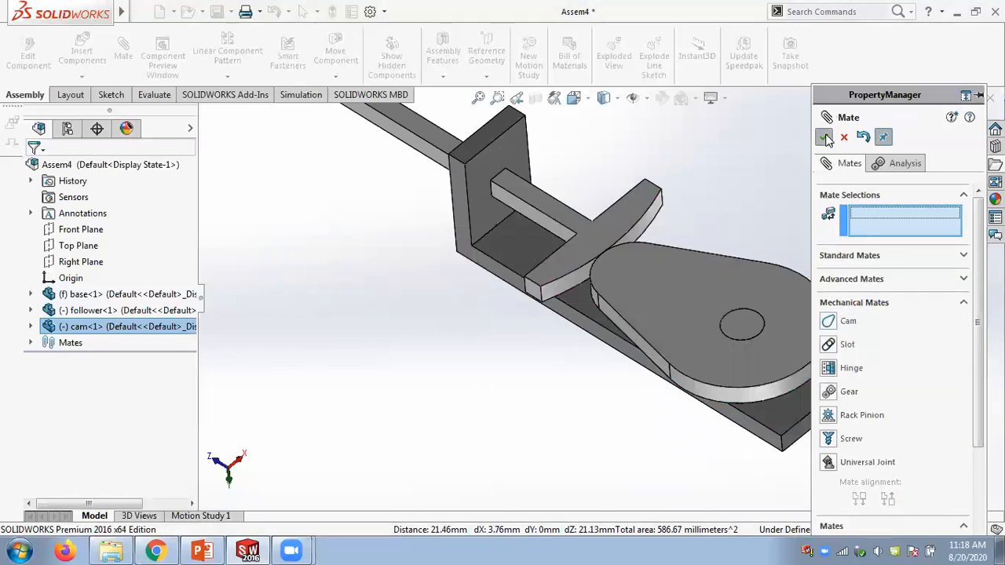
click(823, 137)
- Drag the cam to check that it rotates and pushes the follower
scroll(737, 219, up, 4)
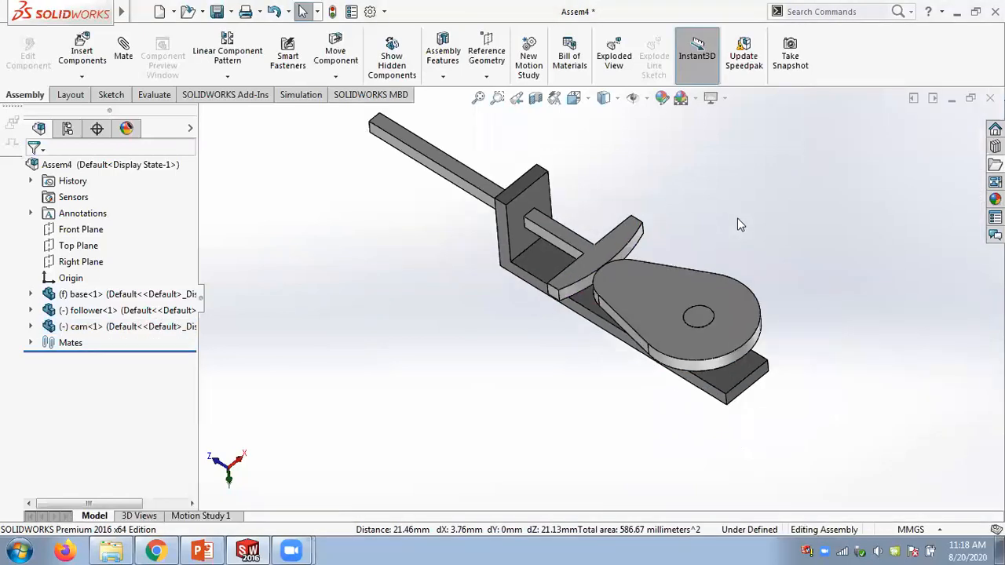
click(649, 290)
drag(643, 376, 560, 355)
scroll(596, 350, down, 2)
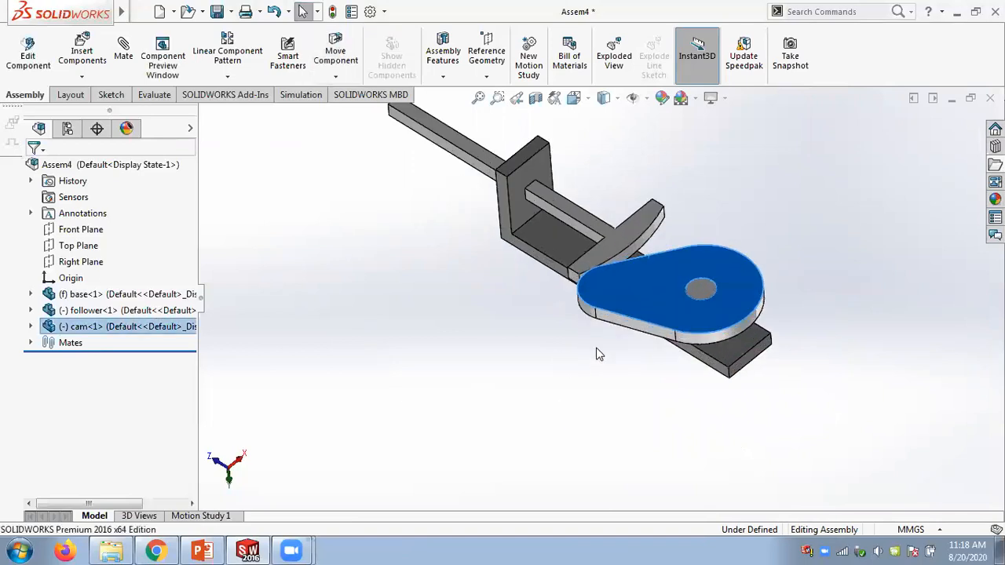
click(779, 214)
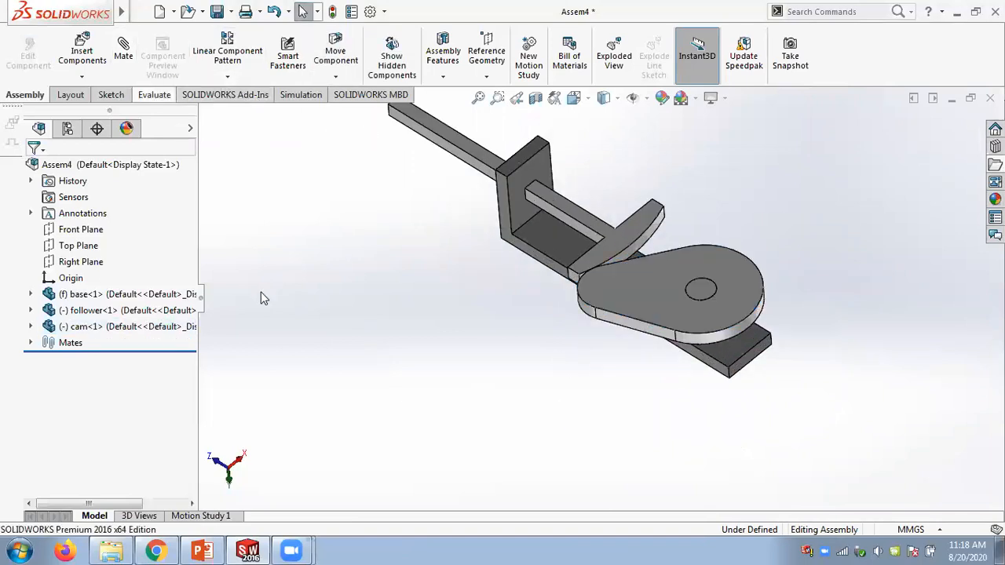
- In Motion Study 1, add a constant-speed rotary motor on the cam's central hole edge at 100 RPM
click(201, 515)
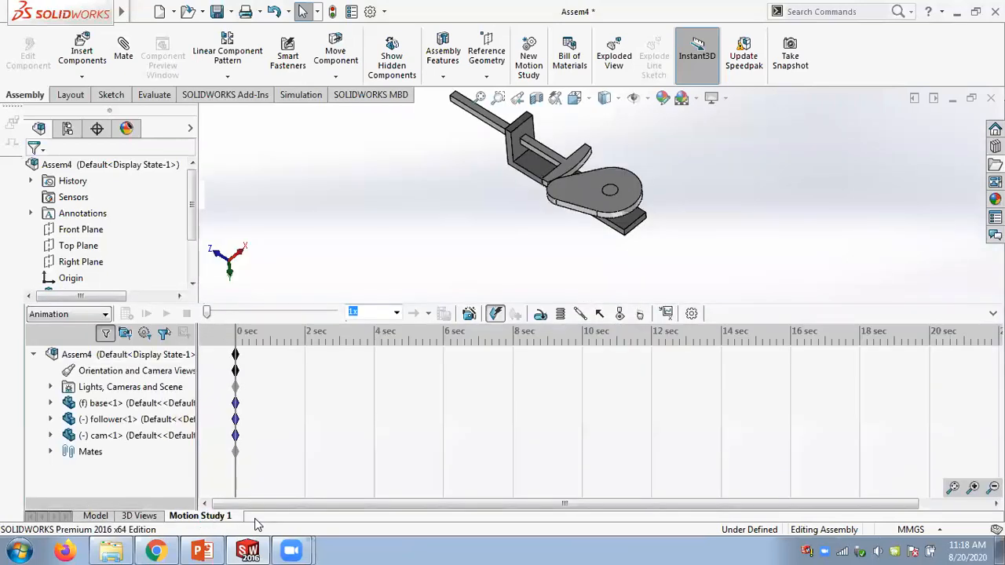
click(541, 314)
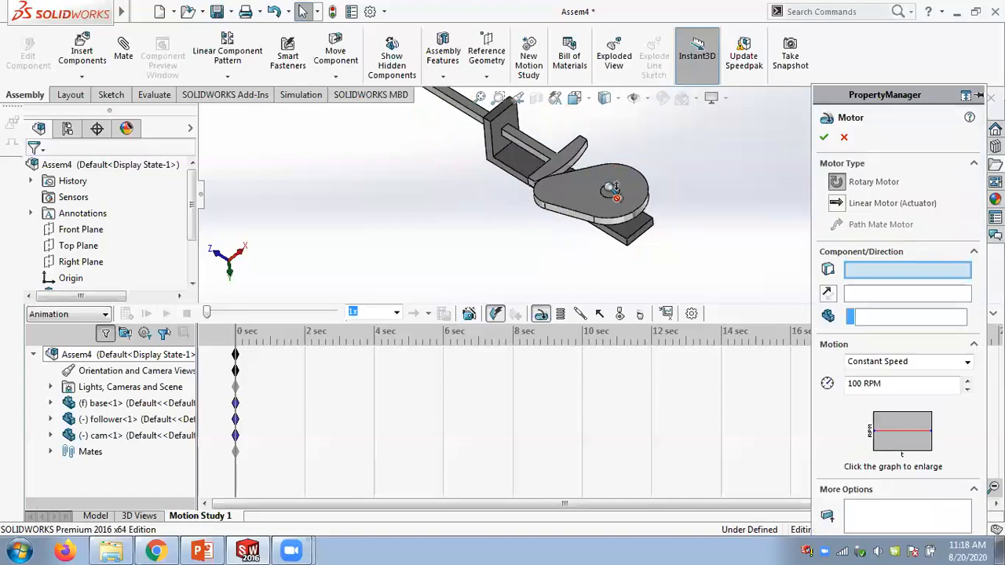
scroll(621, 188, down, 5)
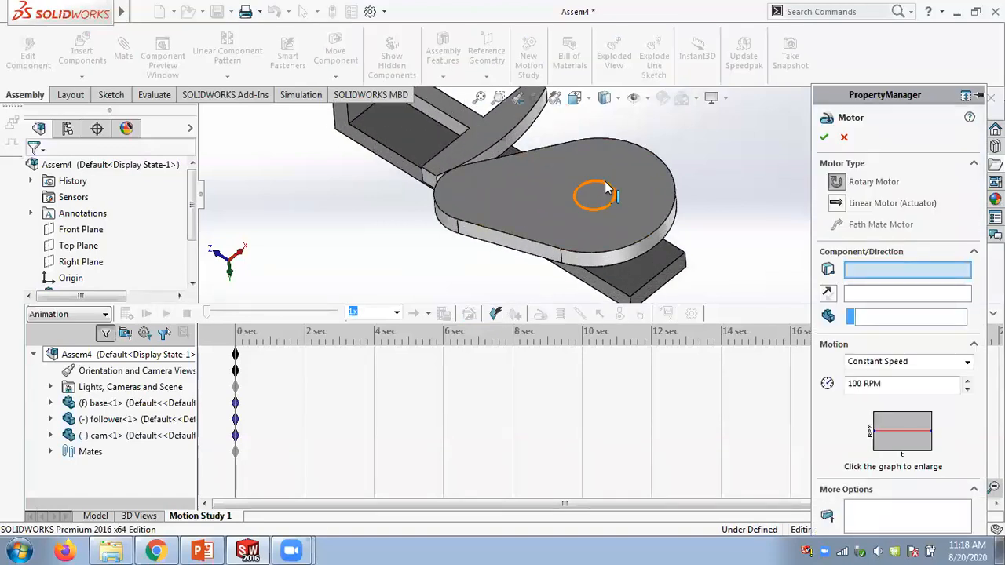
click(605, 189)
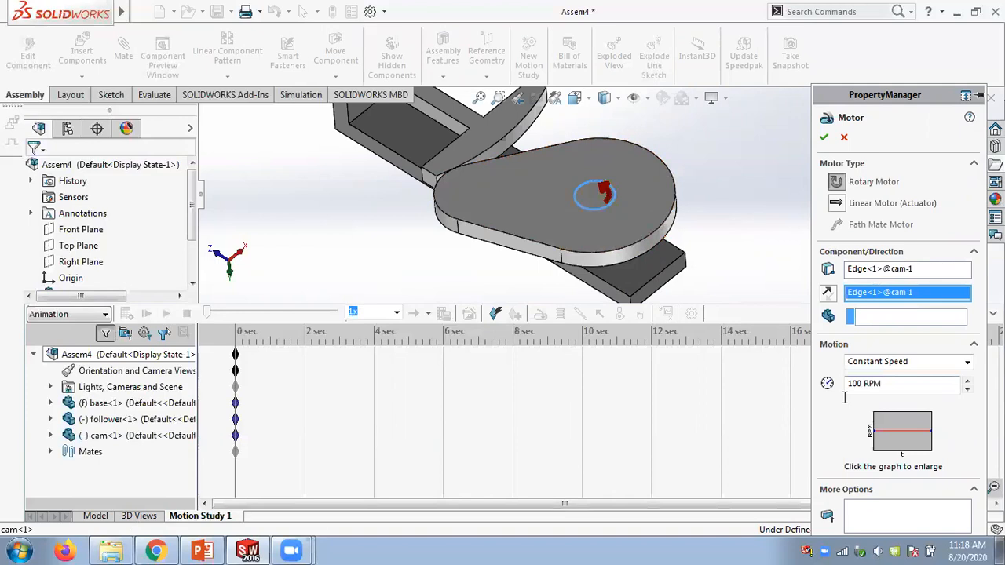
double_click(863, 383)
click(825, 138)
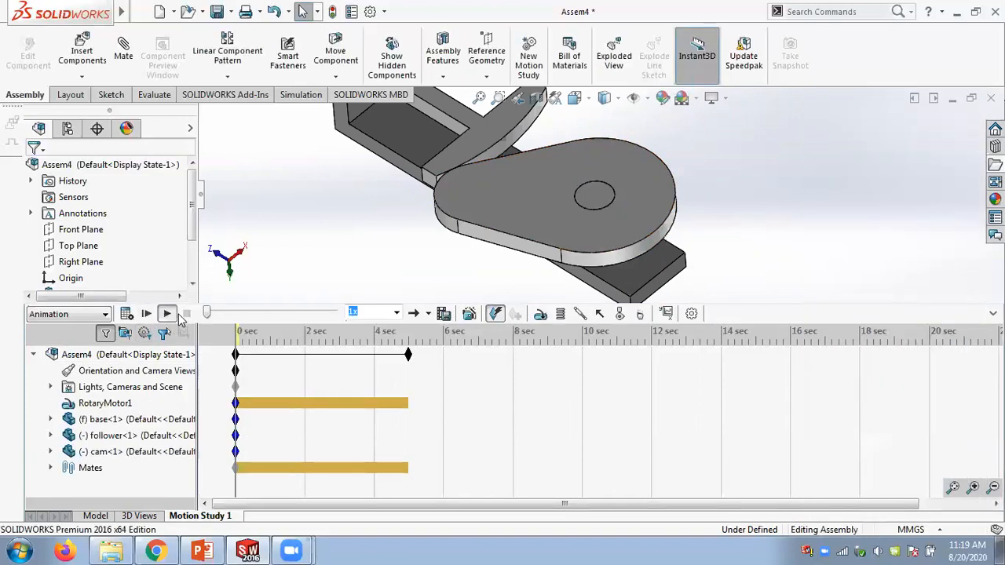
- Play and calculate the motion study animation
click(168, 314)
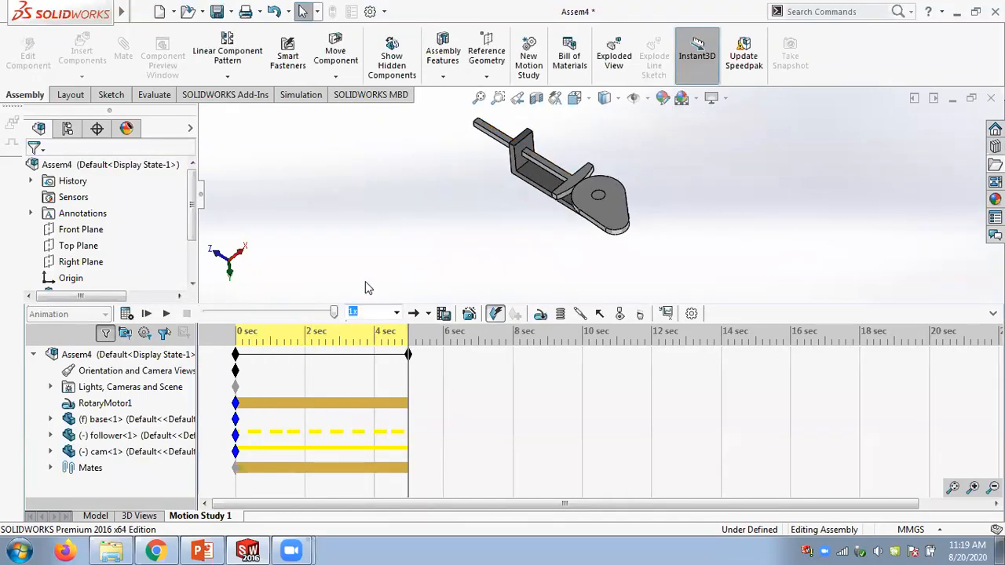
click(126, 313)
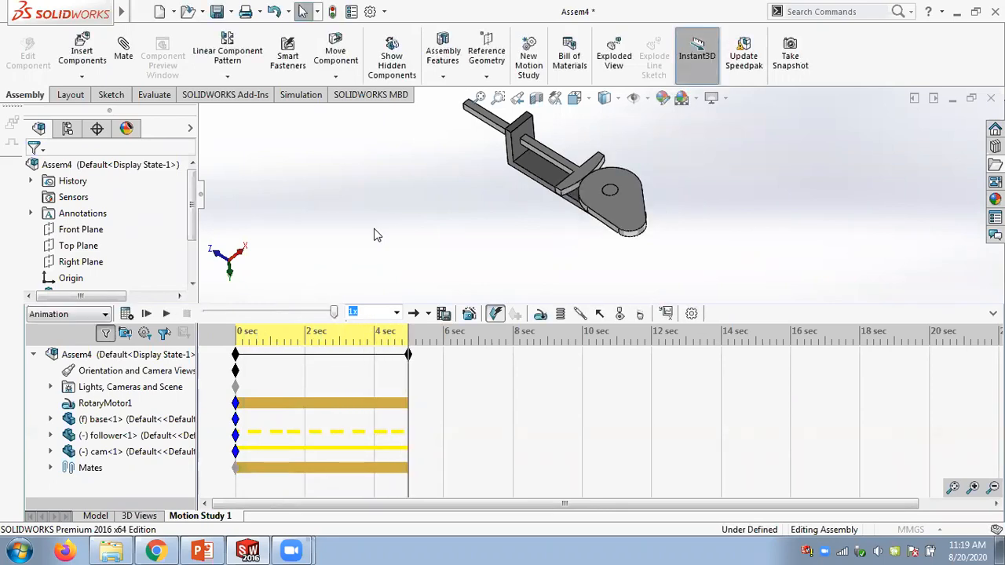
- Return to the model and open the cam mate from the Mates folder for editing
click(95, 516)
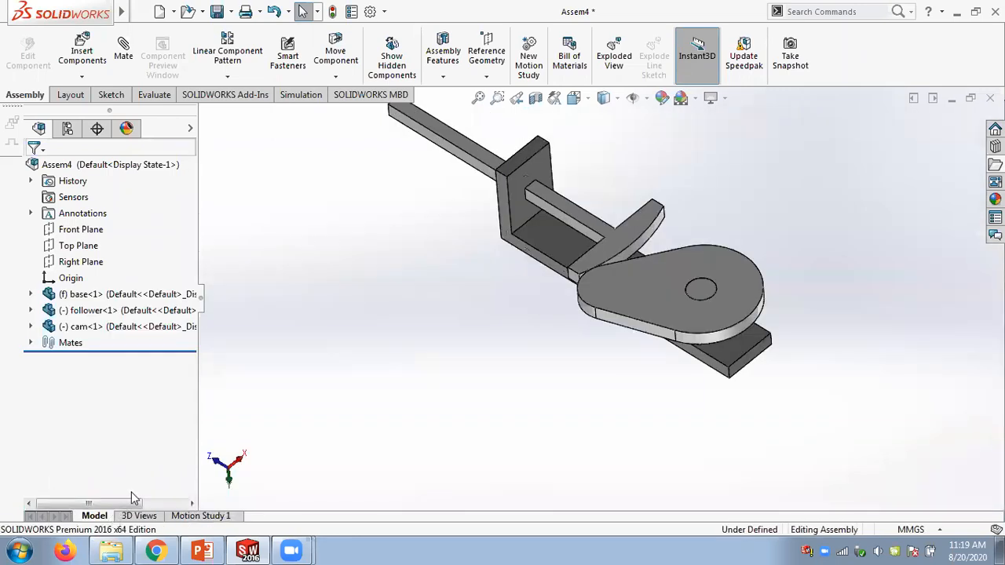
click(31, 343)
right_click(101, 426)
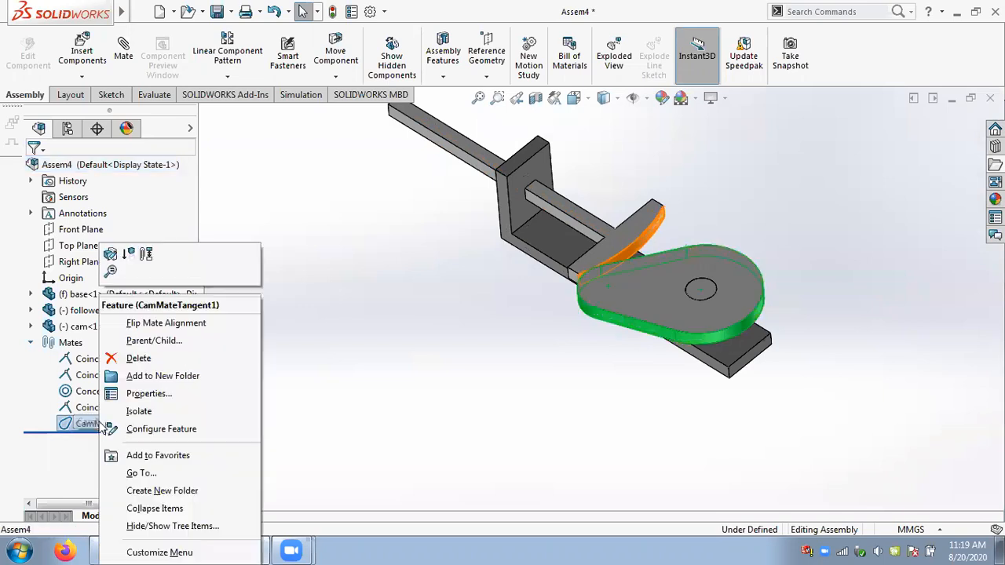
click(110, 259)
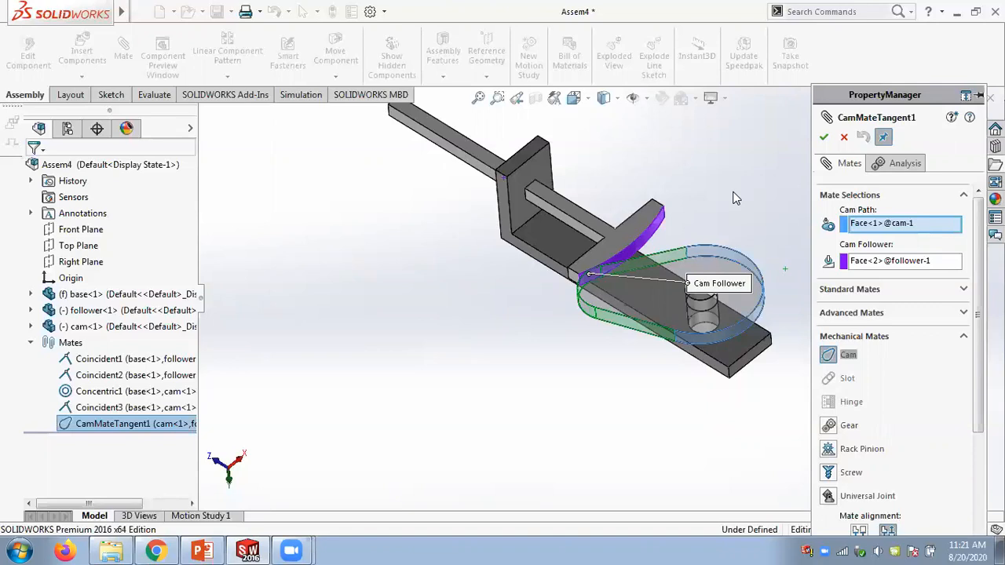
- Switch to File Explorer, open the Chap 13 Slot folder and show its parts as large icons
click(109, 550)
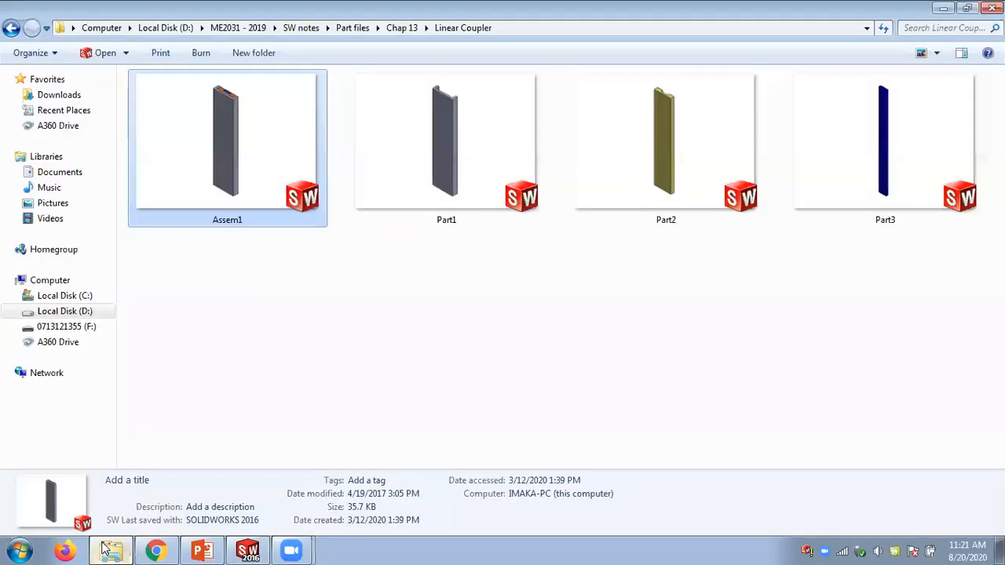
click(396, 33)
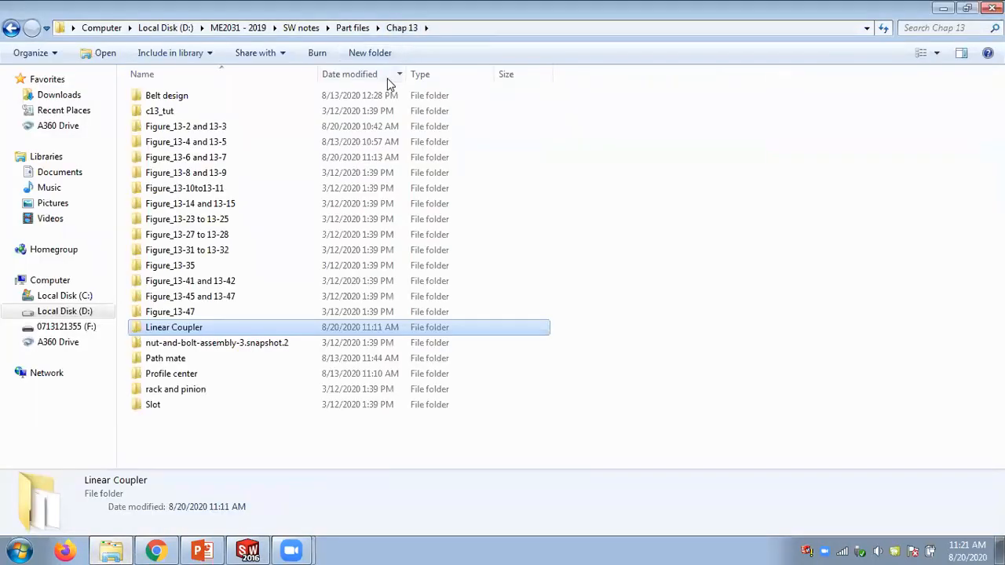
double_click(178, 403)
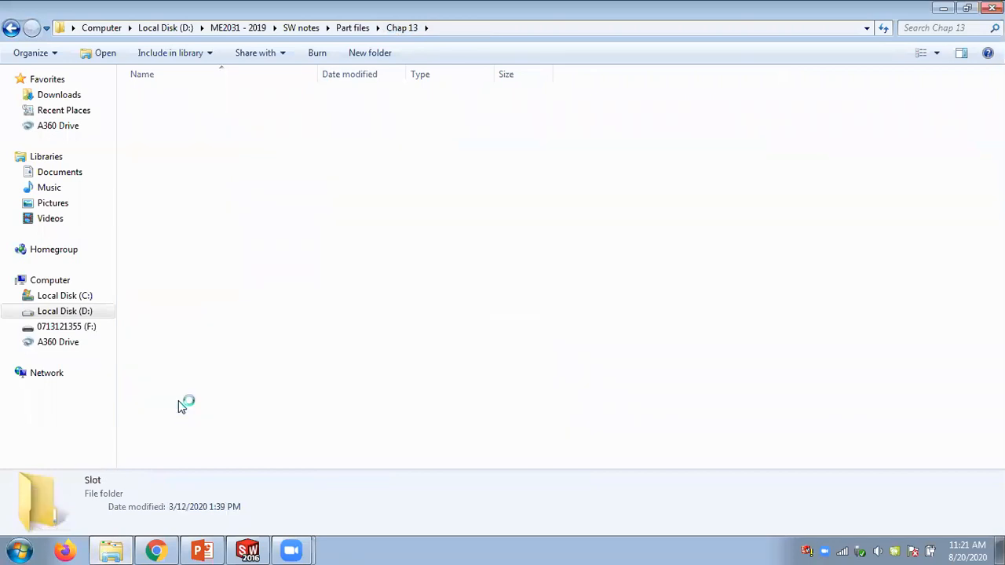
click(936, 53)
click(942, 42)
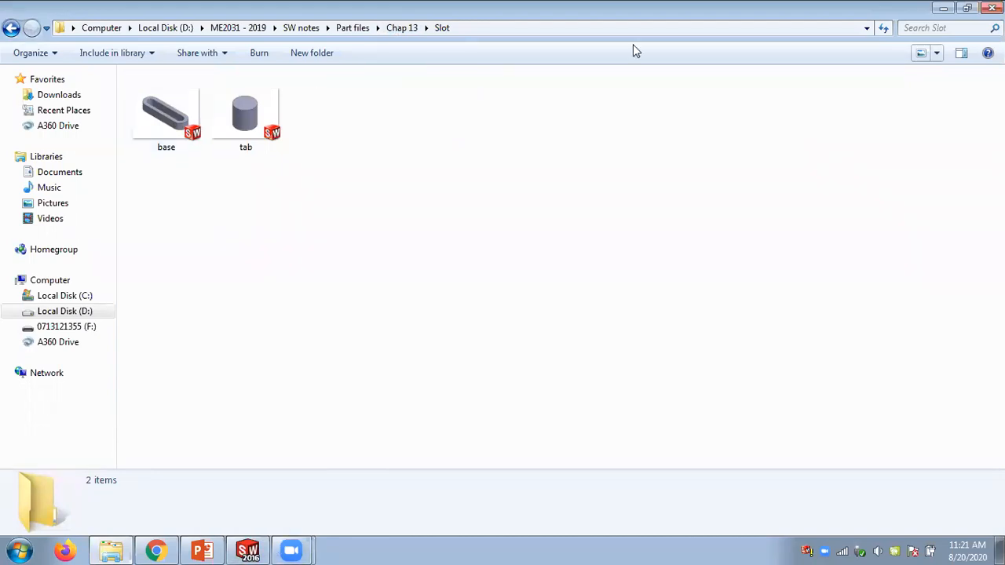
click(936, 53)
click(939, 36)
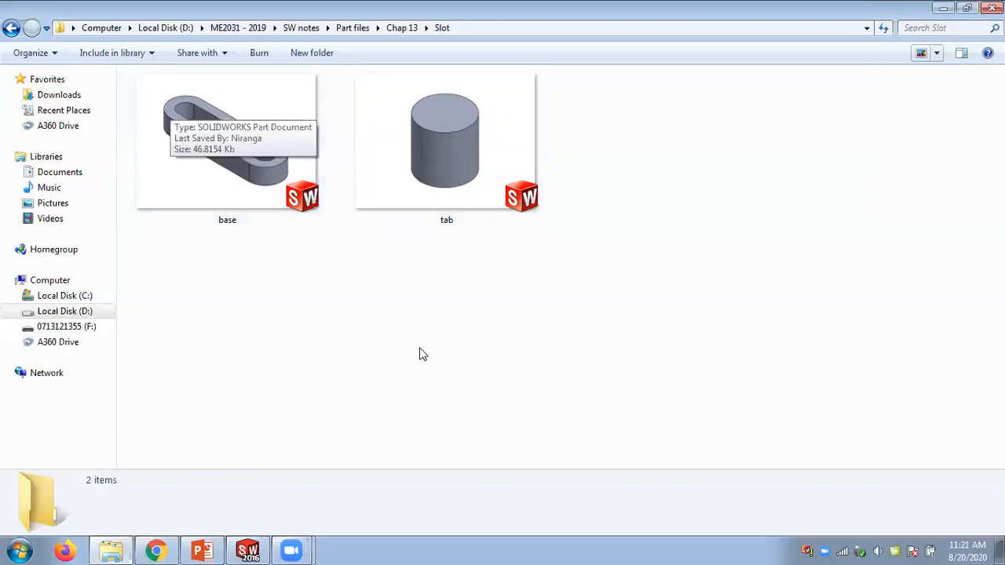
- Restore the Slot folder window and place it beside the SolidWorks window
click(248, 550)
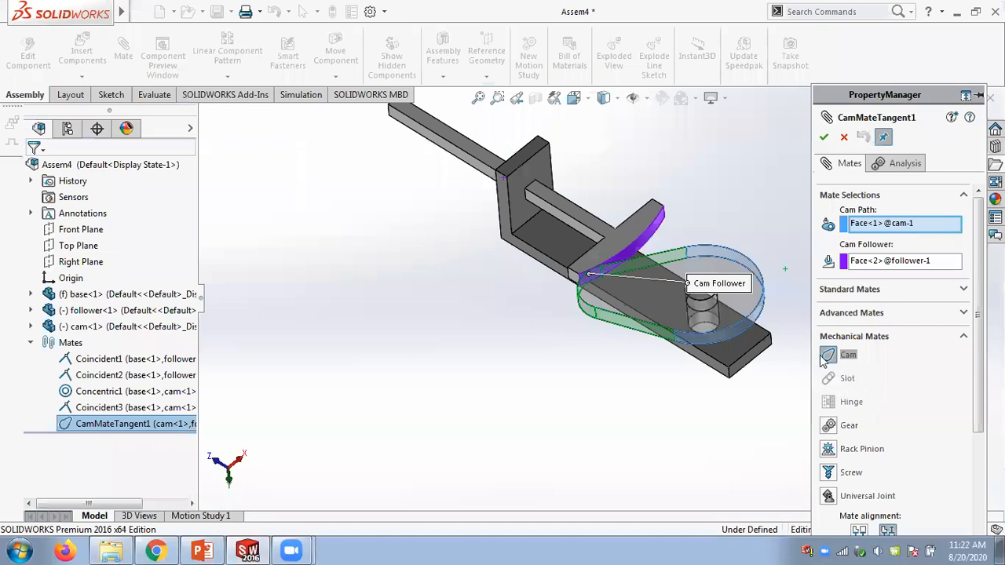
click(111, 549)
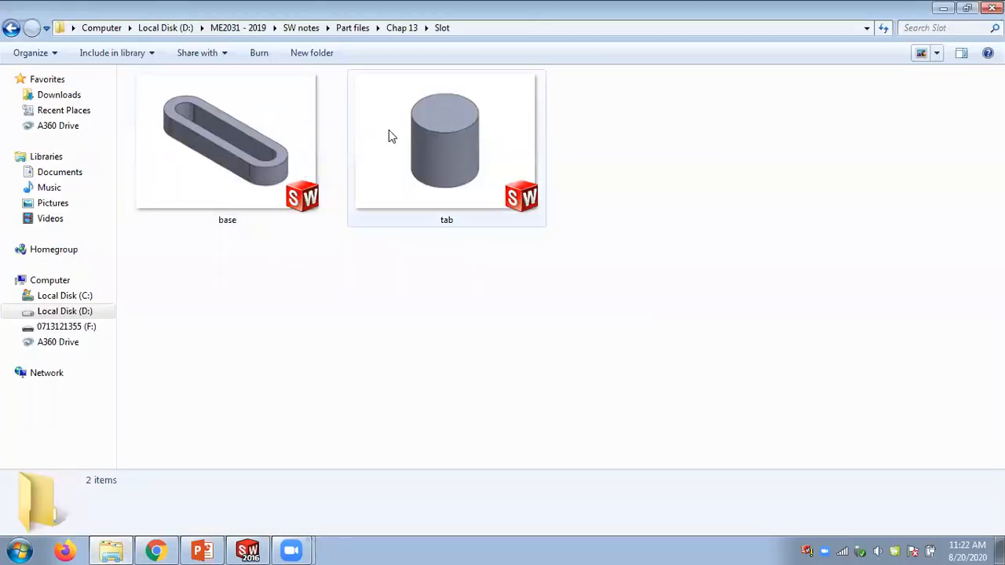
double_click(774, 13)
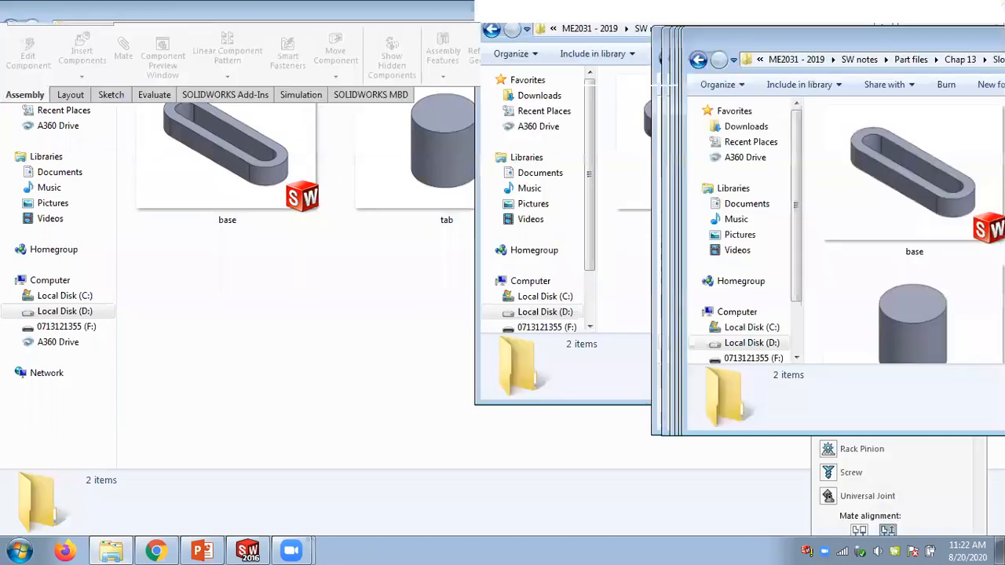
drag(981, 43, 2, 63)
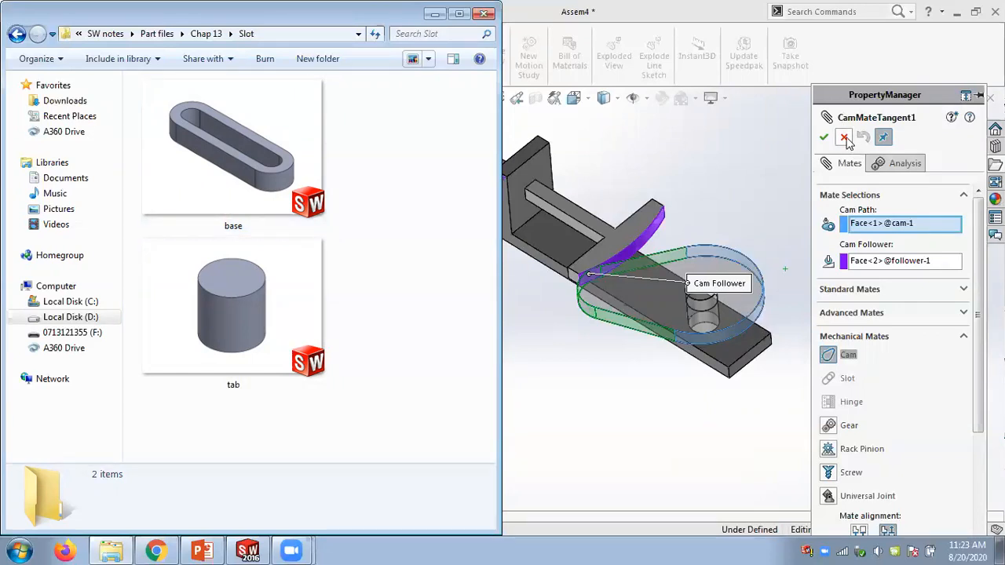
- Cancel the cam mate edit and close the cam-follower assembly without saving changes
click(847, 143)
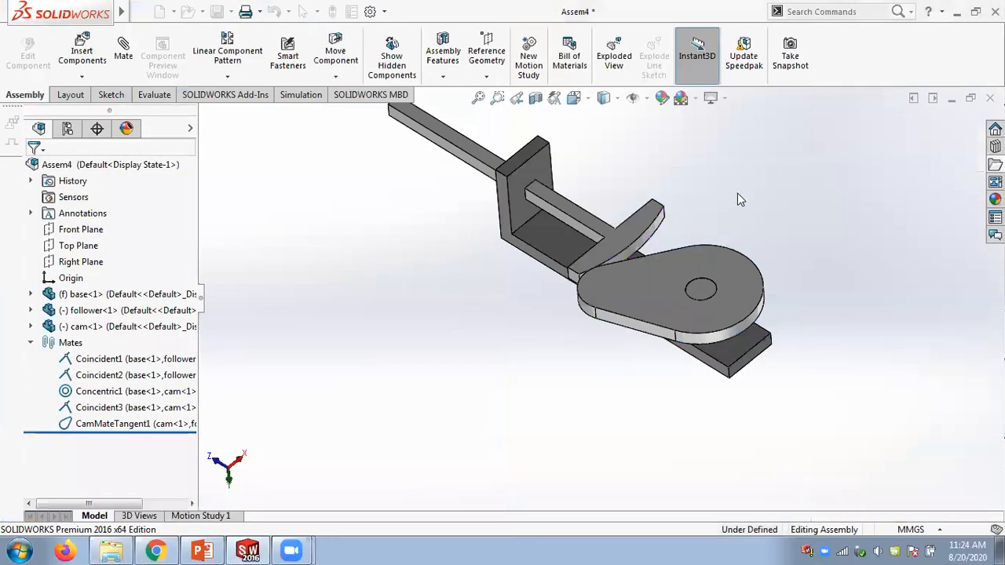
scroll(701, 214, down, 3)
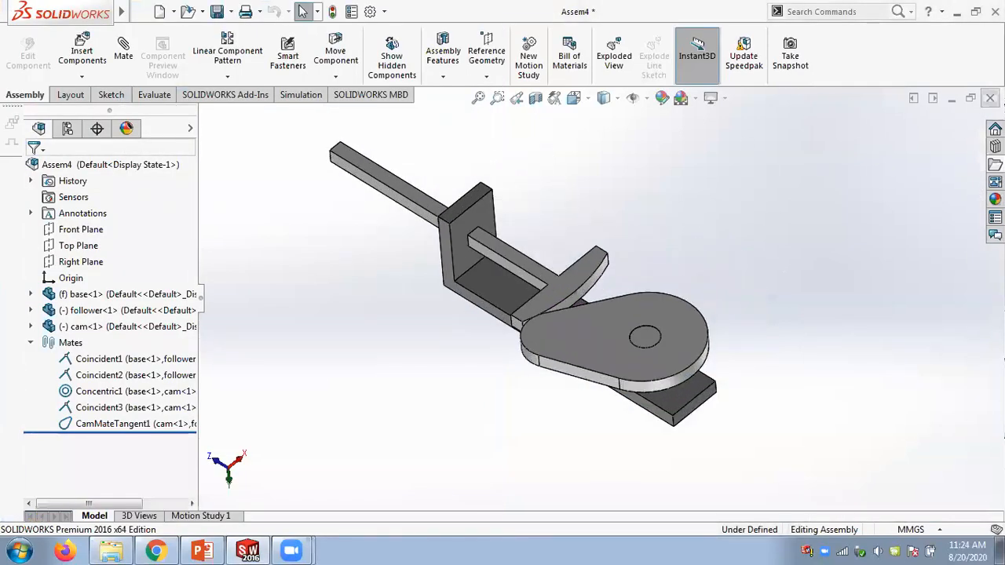
click(990, 98)
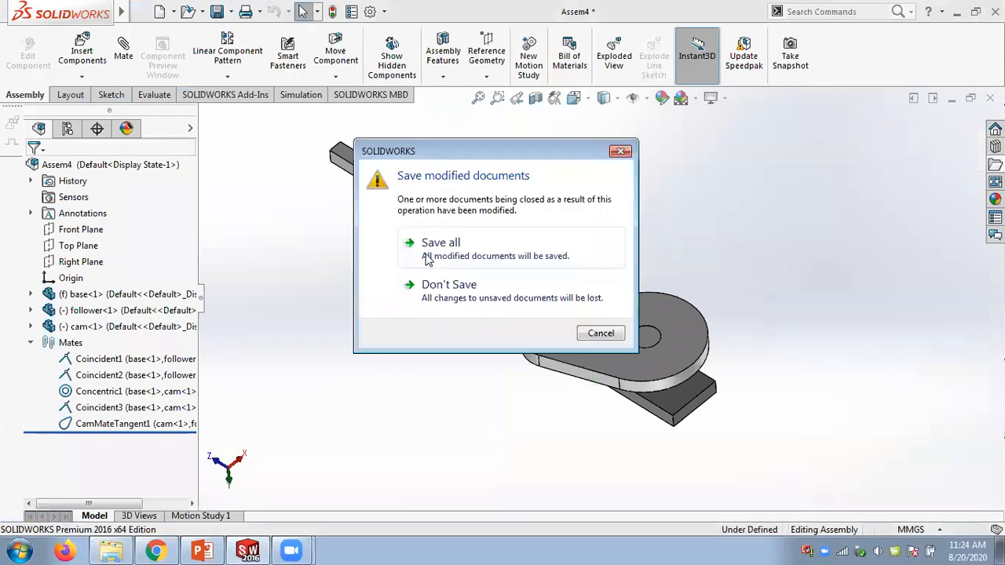
click(461, 285)
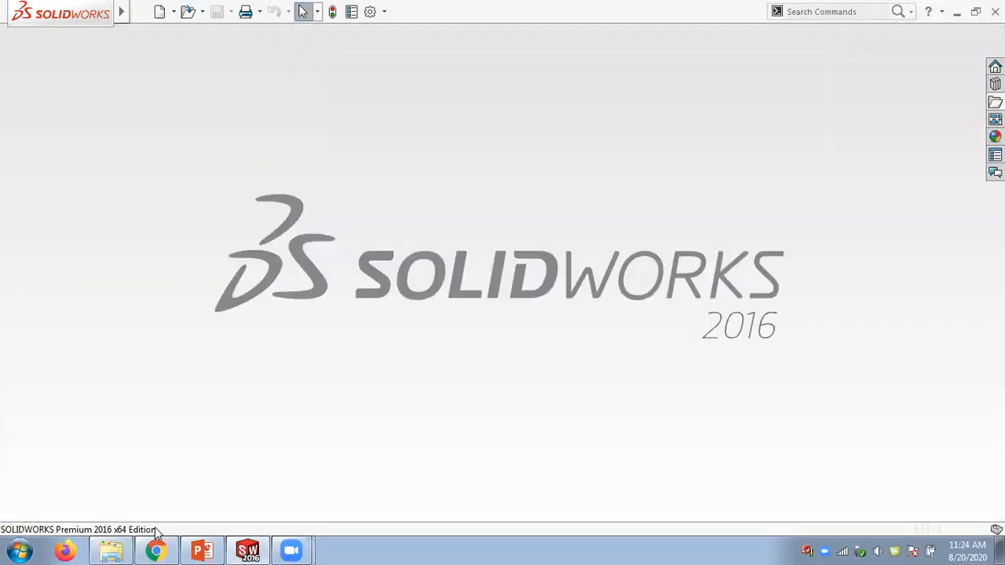
- Create a new assembly document from the default template and dismiss the Begin Assembly command
click(161, 12)
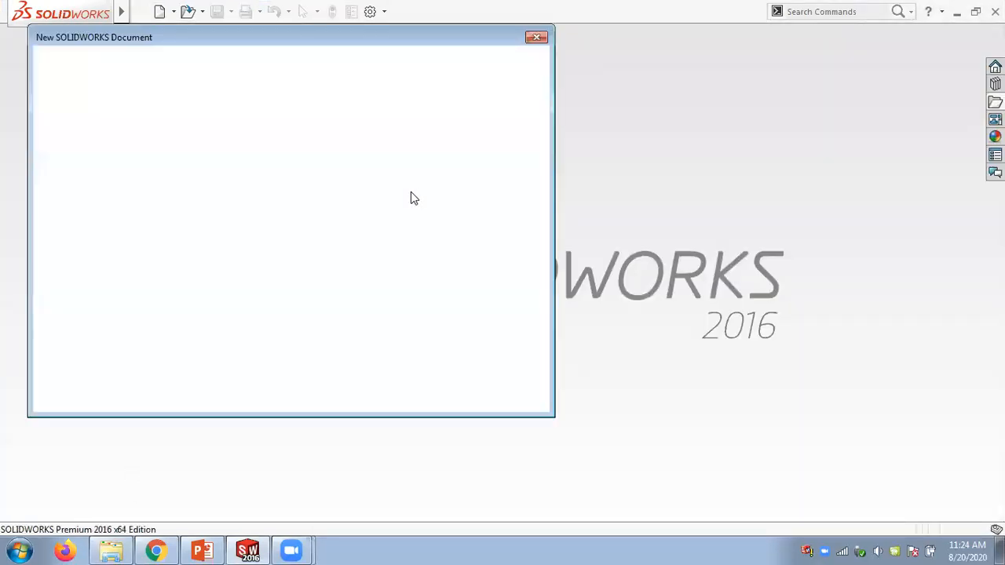
double_click(274, 175)
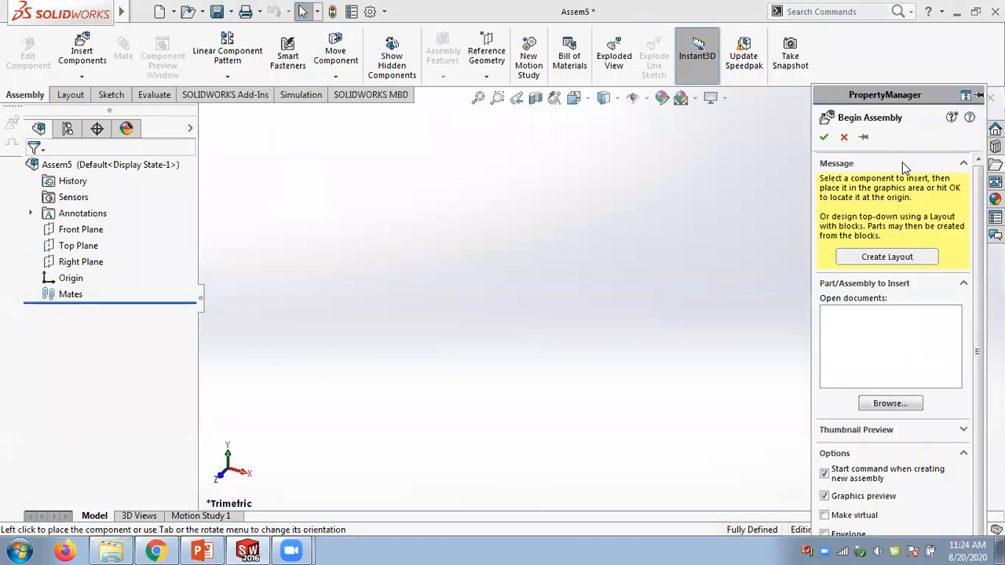
click(844, 136)
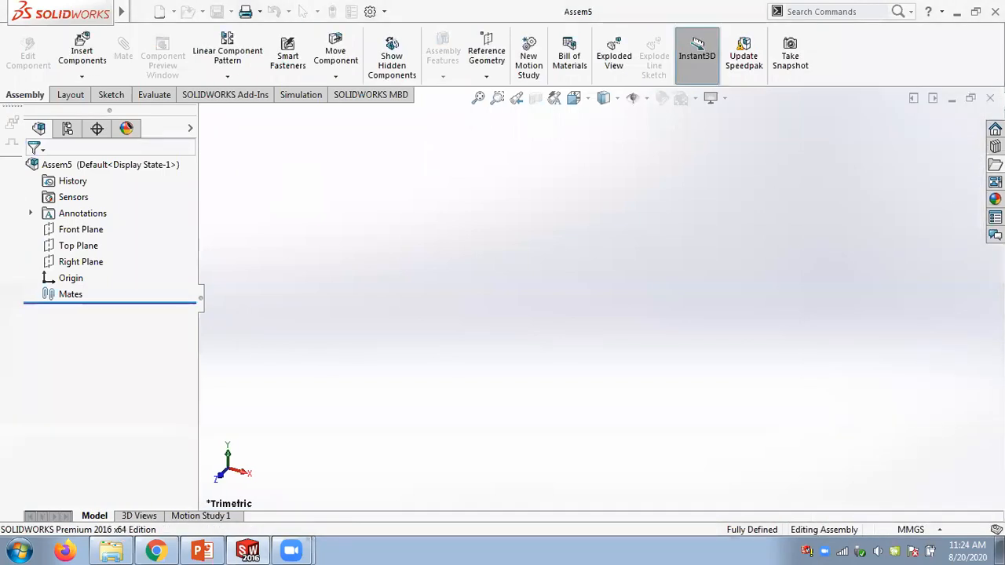
- Insert the base part from the Chap 13 Slot folder into the new assembly
click(995, 164)
click(870, 159)
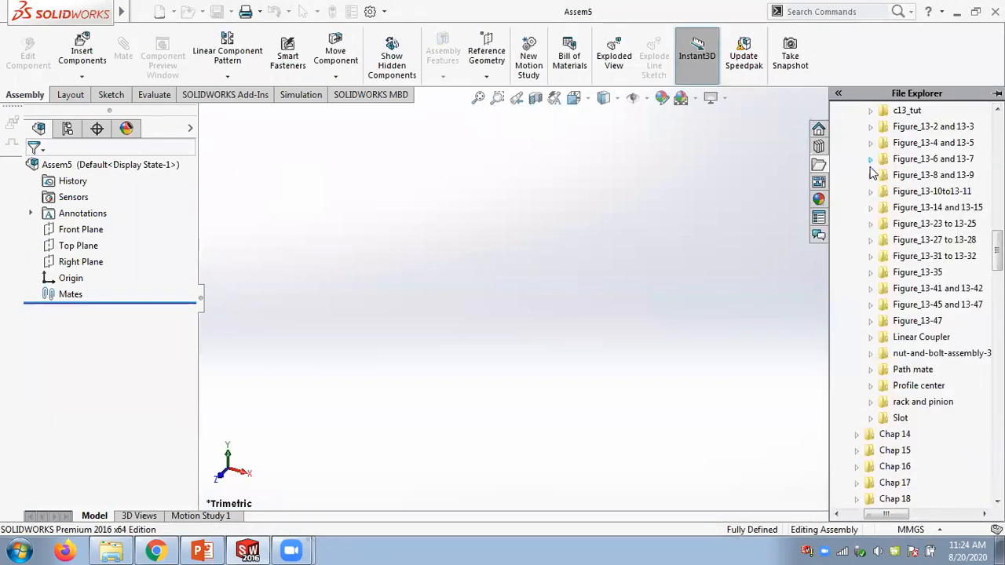
click(873, 419)
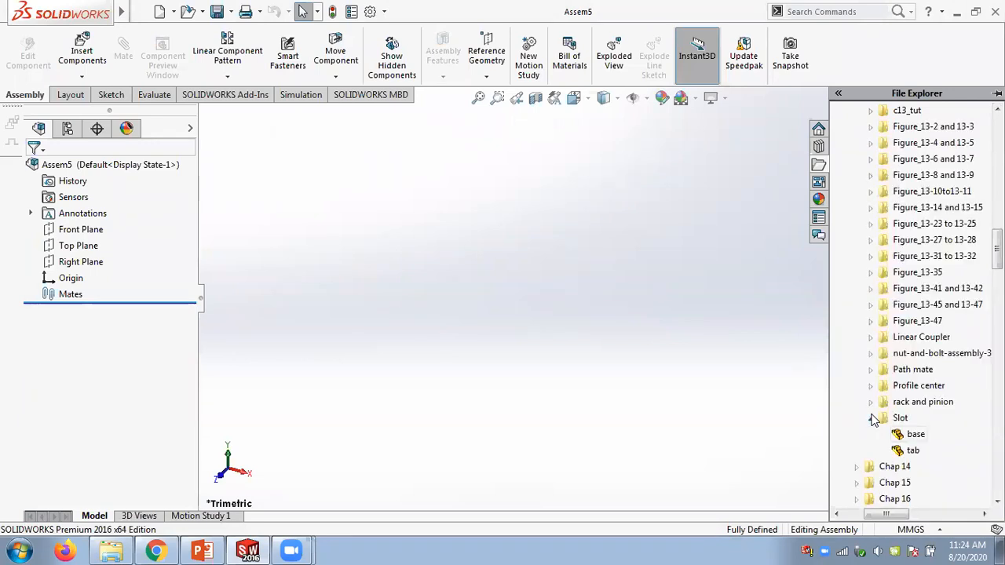
drag(907, 434, 534, 299)
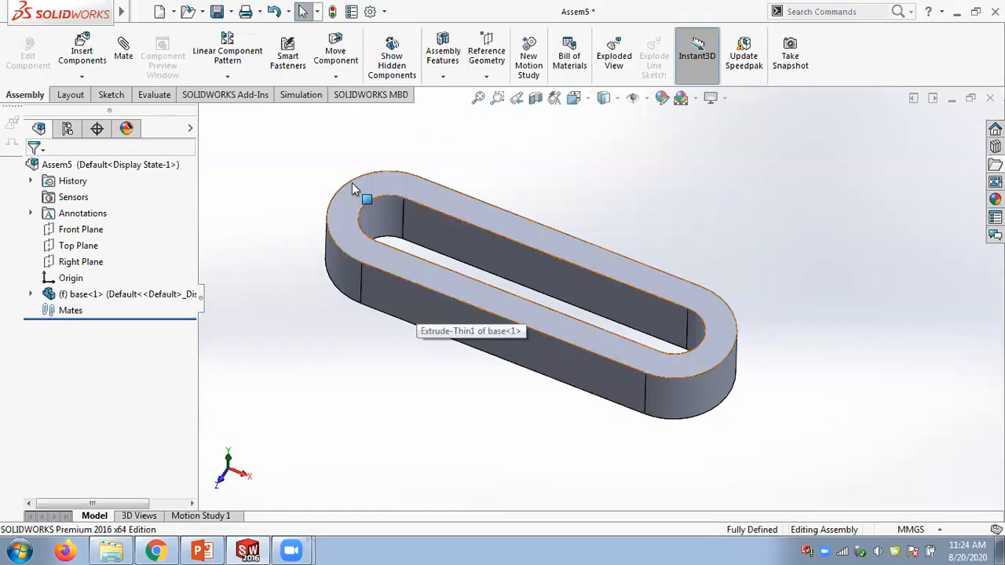
- Try to modify the base part's Sketch1 from the design tree, then undo the change
click(30, 293)
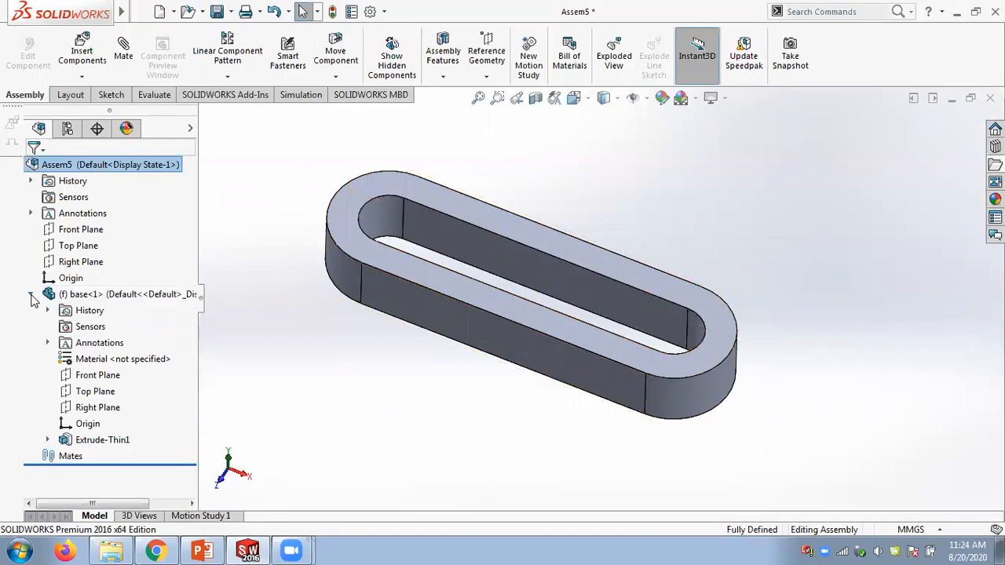
click(48, 439)
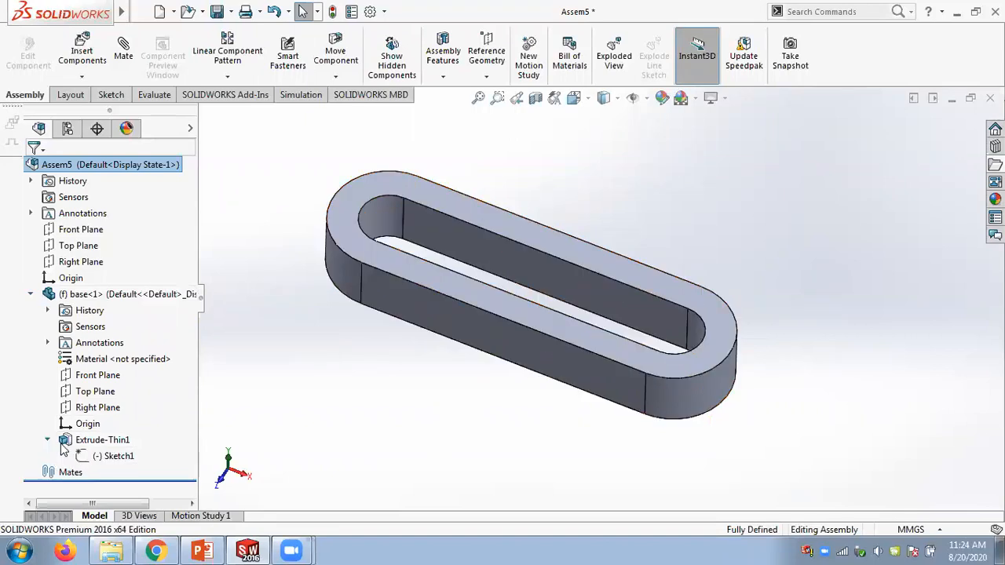
click(102, 456)
right_click(106, 456)
click(138, 352)
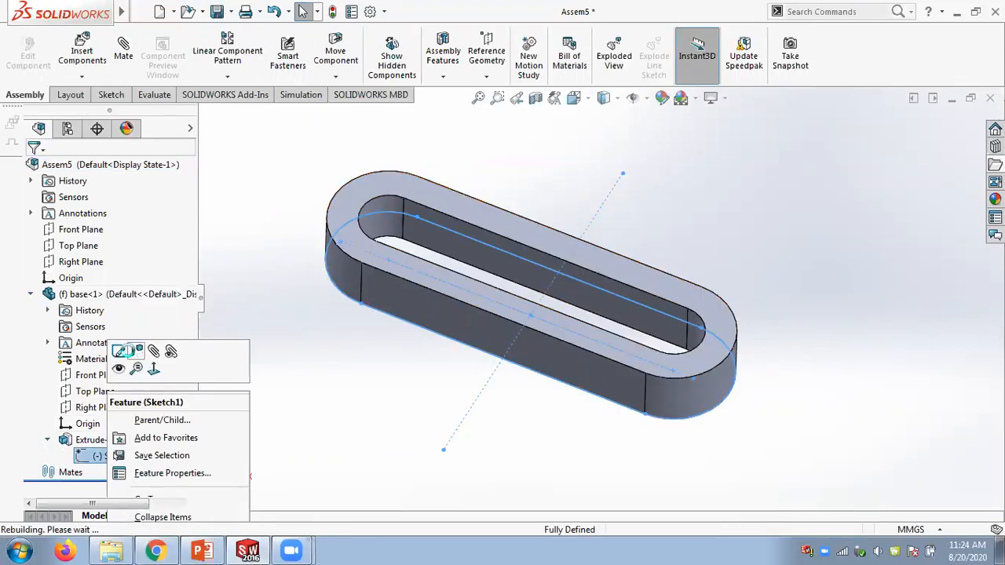
right_click(122, 456)
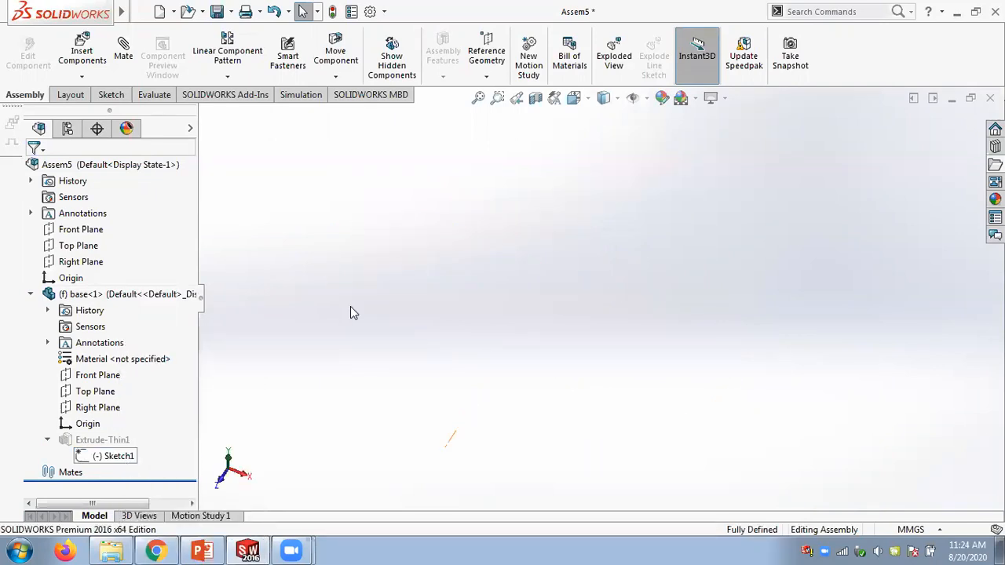
key(ctrl+z)
key(ctrl+z)
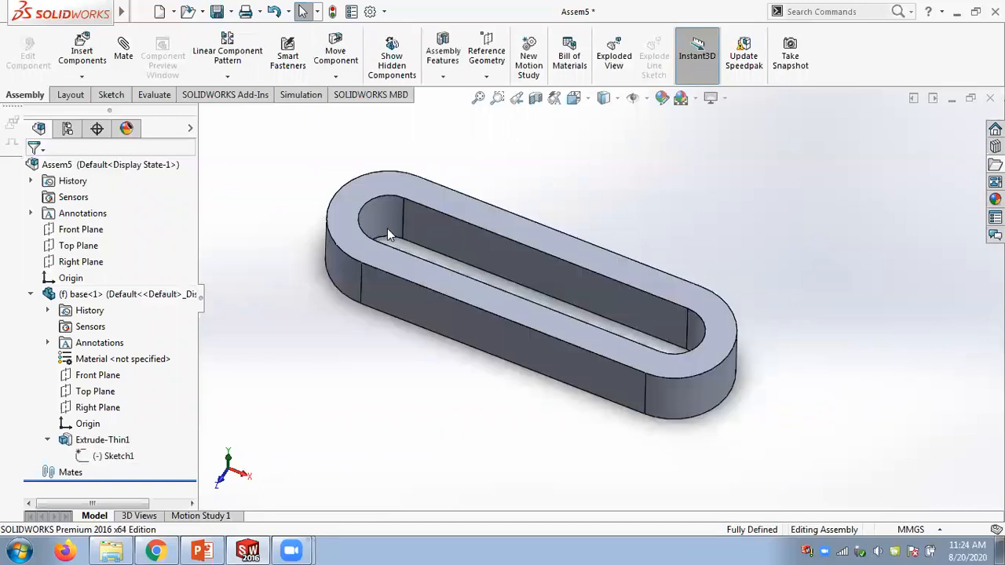
click(30, 295)
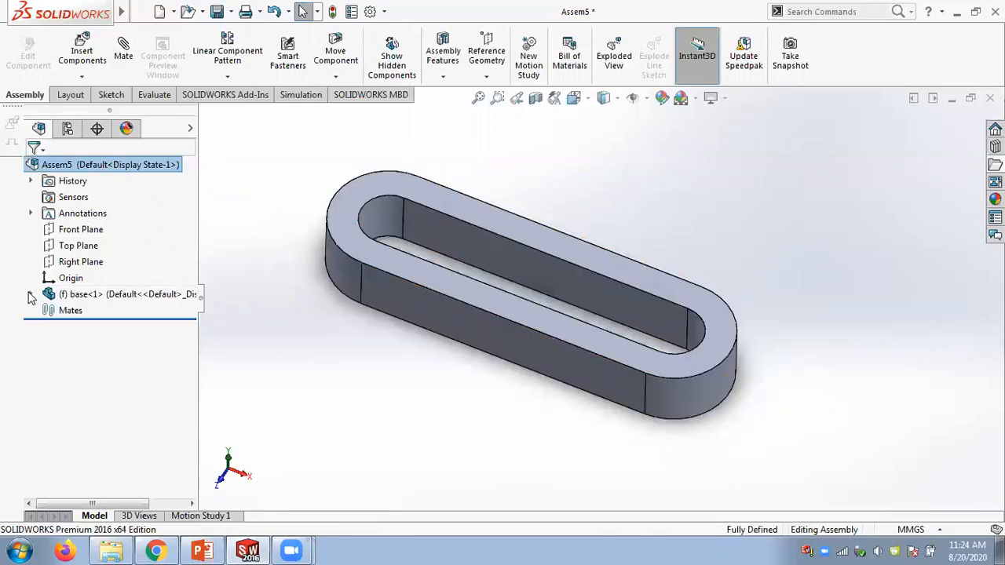
- Insert the tab part from the Slot folder into the assembly beside the base
click(995, 164)
drag(916, 450, 717, 247)
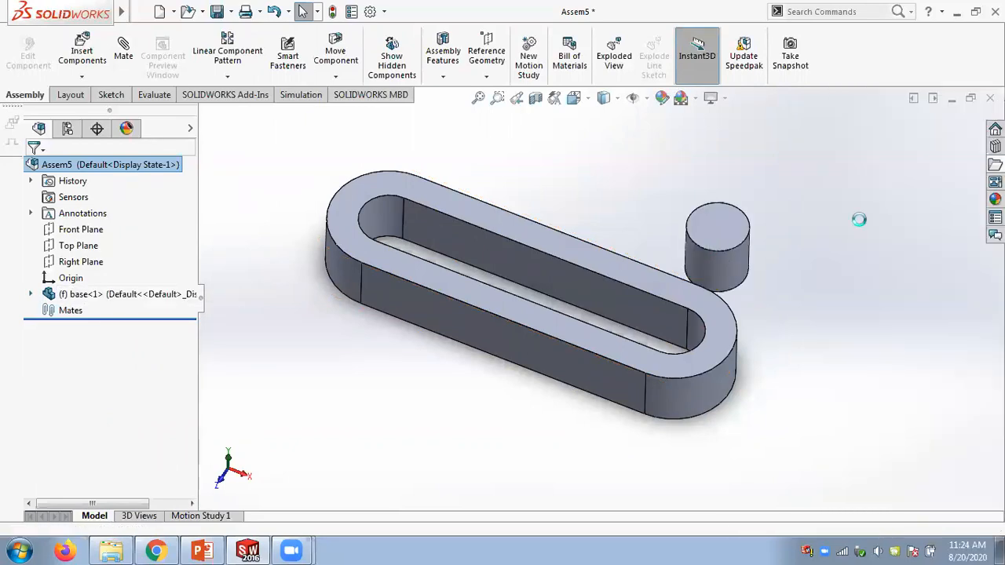
scroll(712, 293, down, 5)
scroll(712, 293, up, 4)
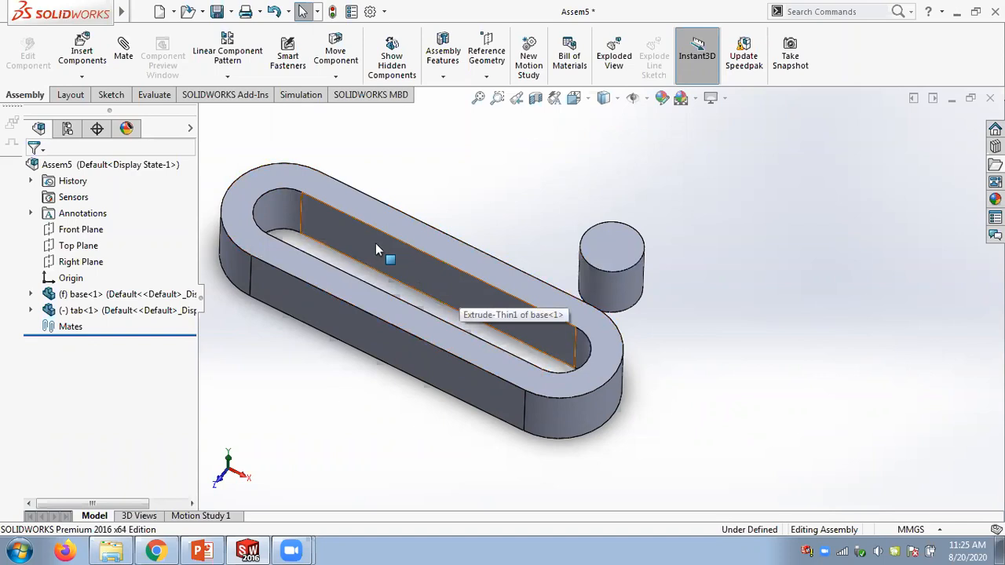
- Create a Slot mate selecting the base's inner slot face and the tab's cylindrical face
click(124, 53)
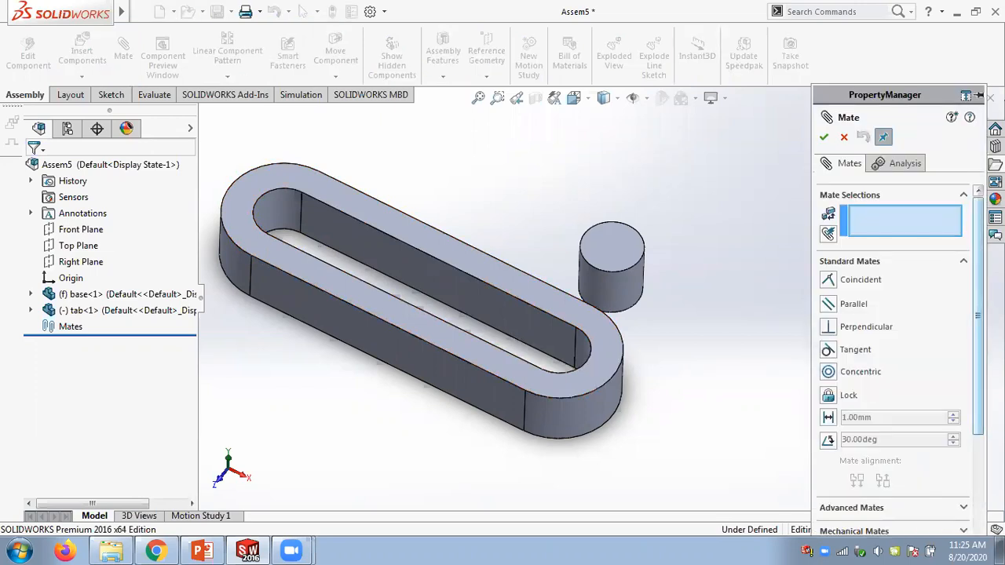
click(964, 195)
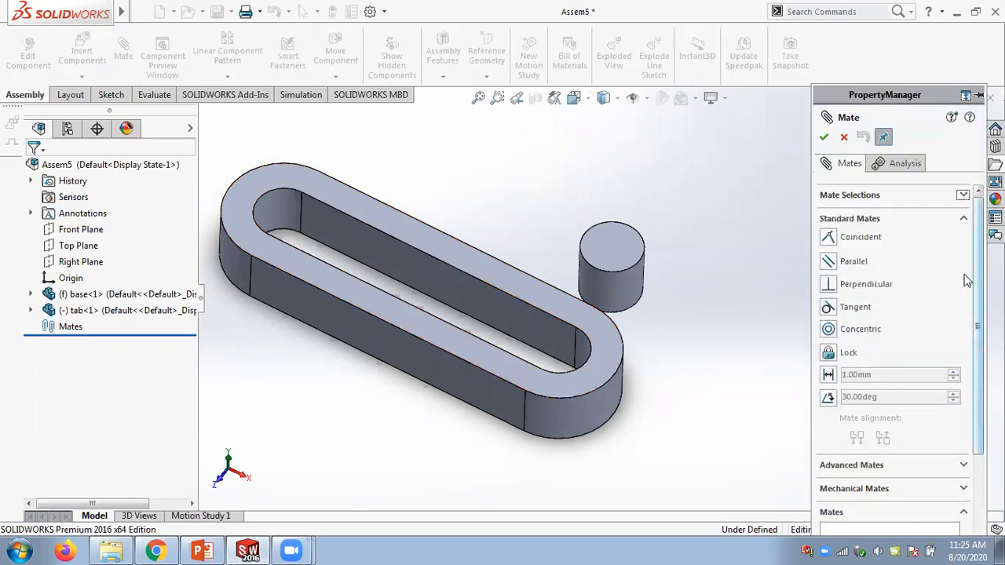
click(965, 219)
click(974, 267)
click(829, 308)
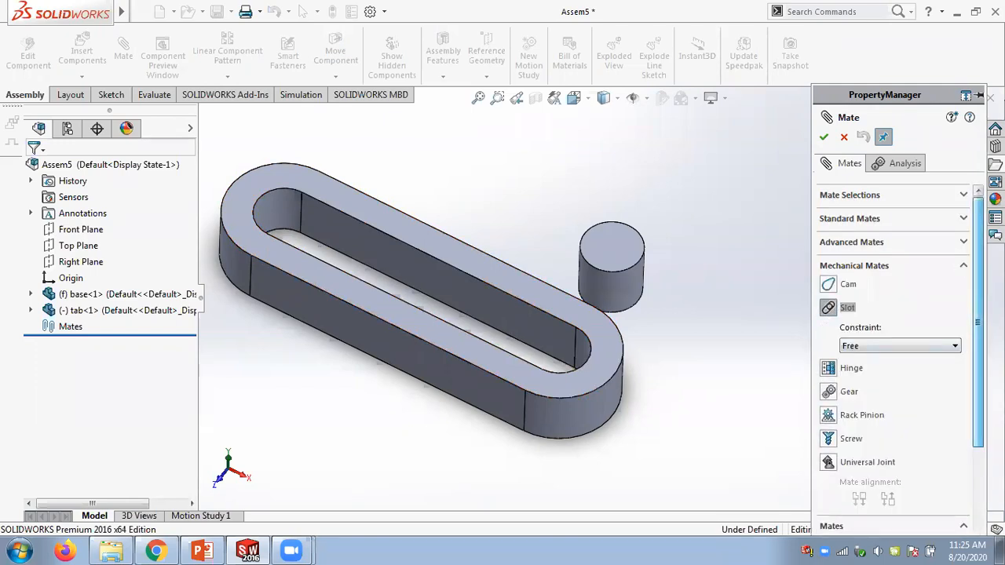
click(965, 195)
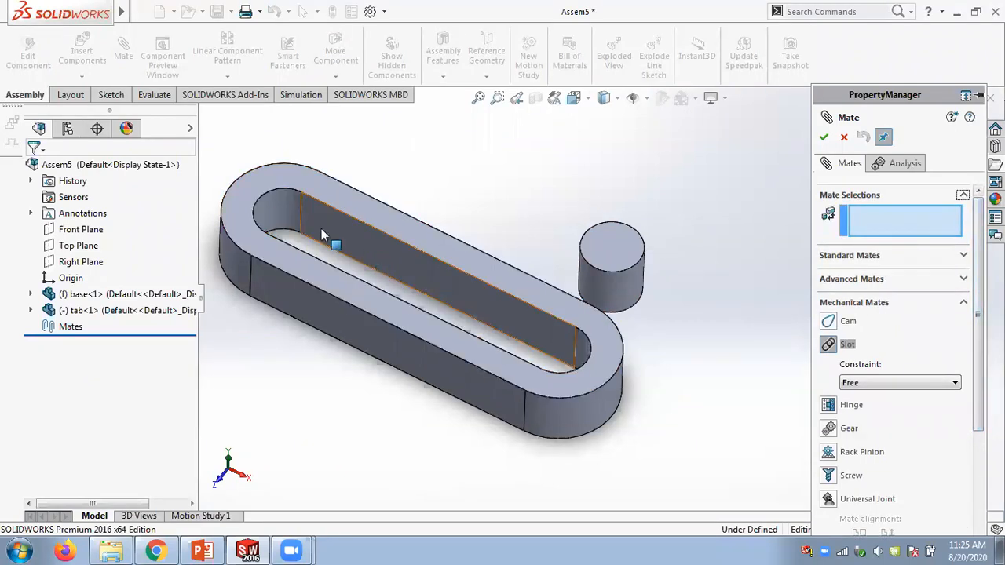
click(274, 217)
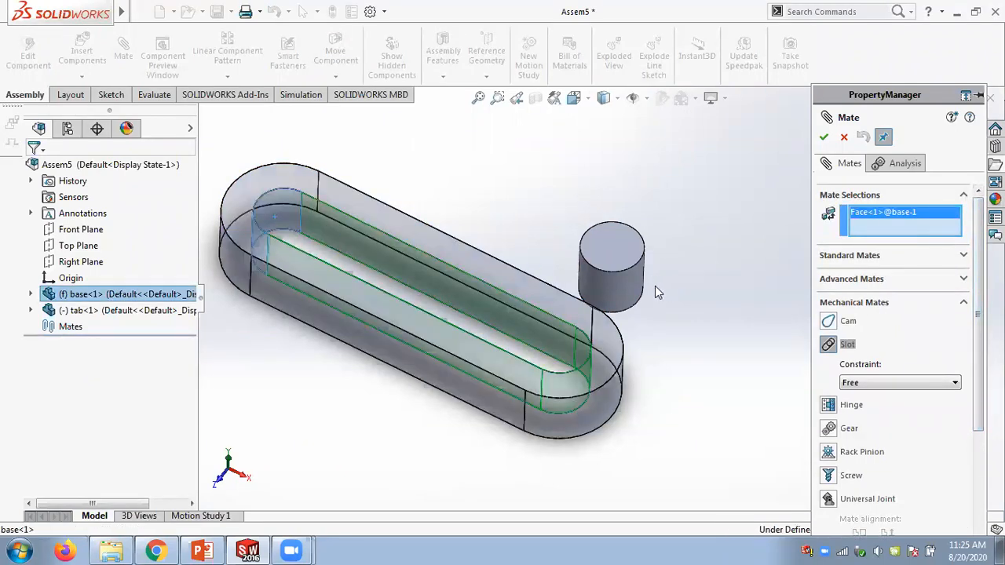
click(633, 287)
middle_drag(618, 245, 639, 207)
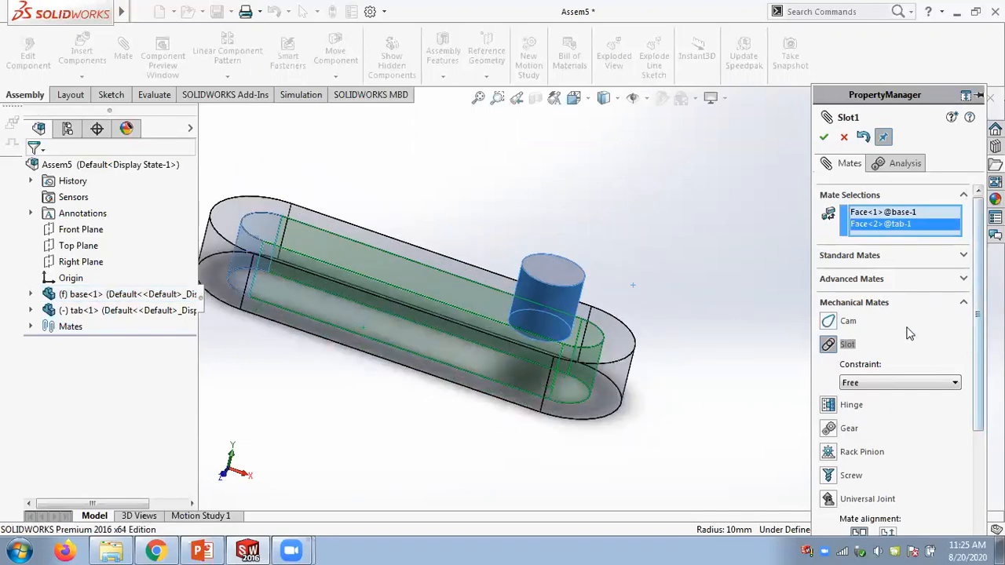
- Set the slot mate constraint to Center in Slot and accept the mate
click(900, 382)
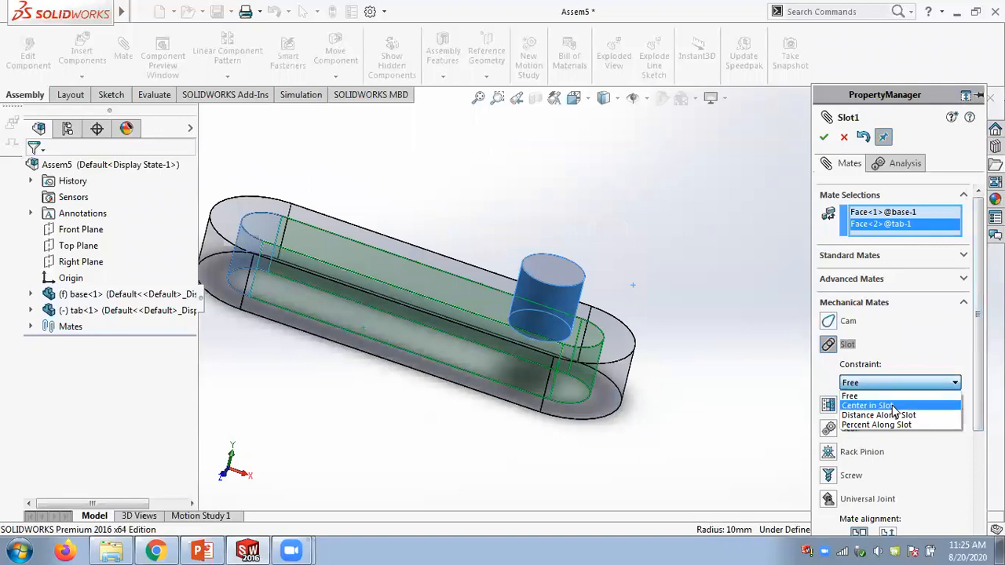
click(892, 406)
click(905, 384)
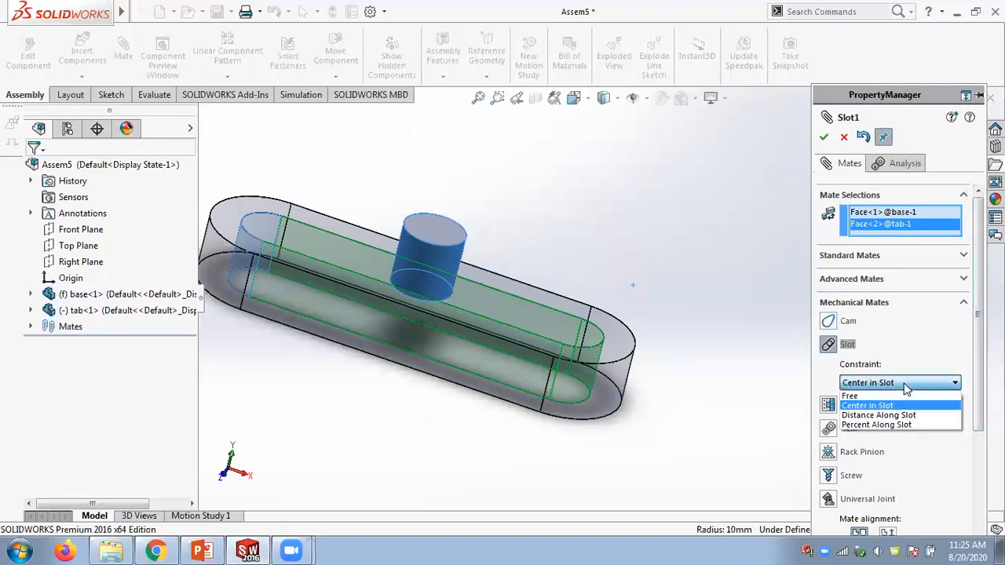
click(900, 407)
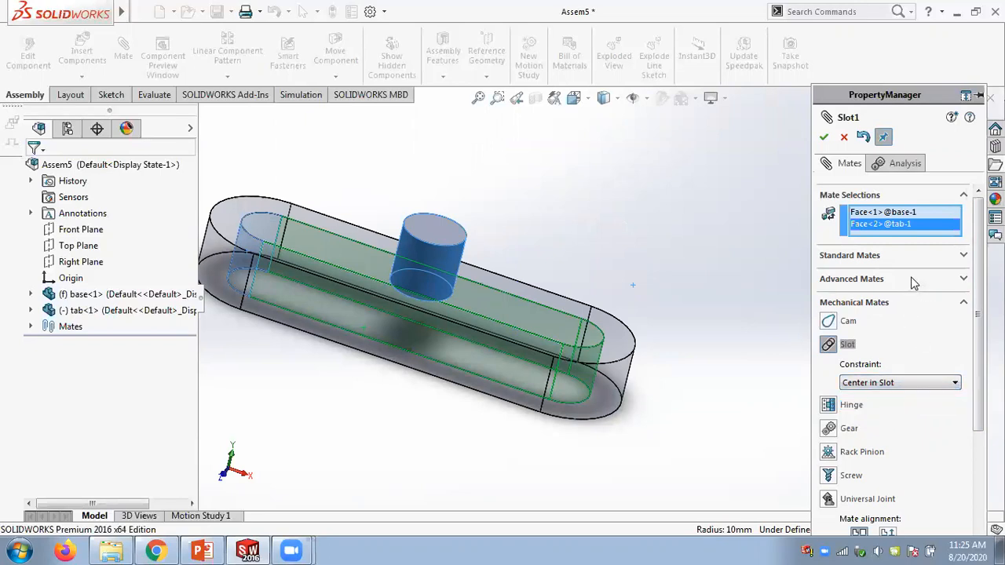
click(824, 138)
- Try mating the tab's top face to the base's top face, then clear the selections and exit Mate
middle_drag(632, 209, 633, 246)
click(437, 242)
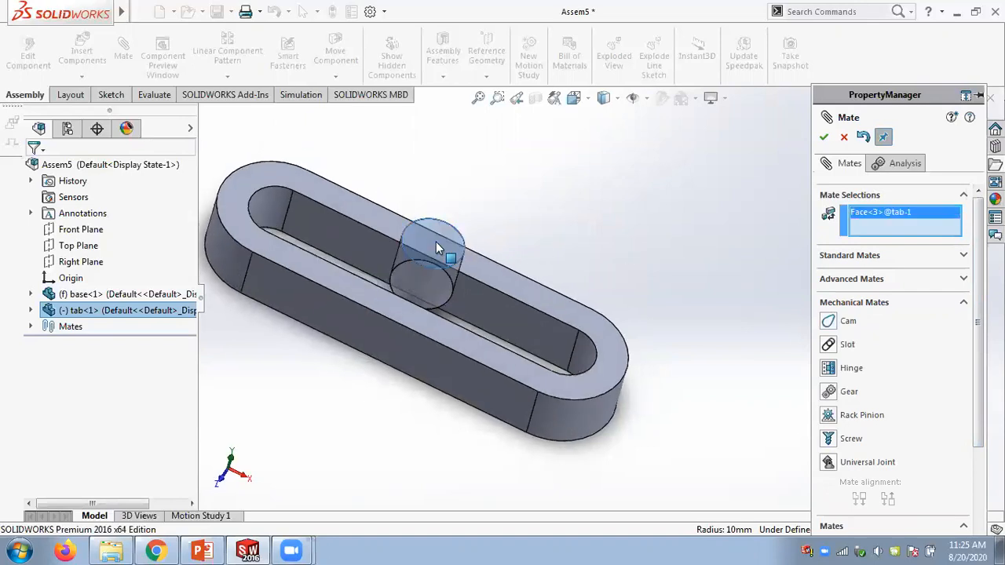
click(504, 277)
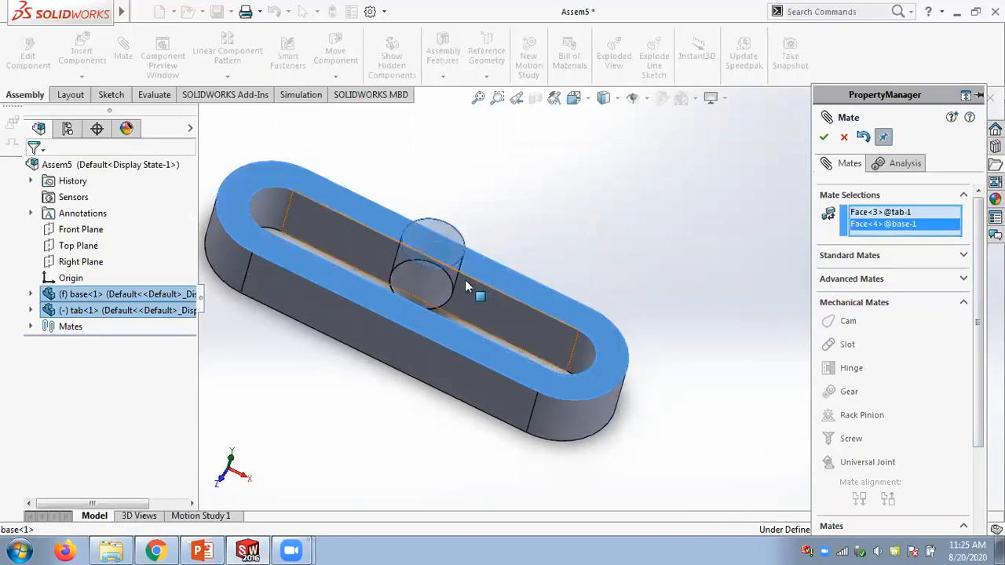
right_click(880, 215)
click(901, 225)
middle_drag(526, 265, 537, 231)
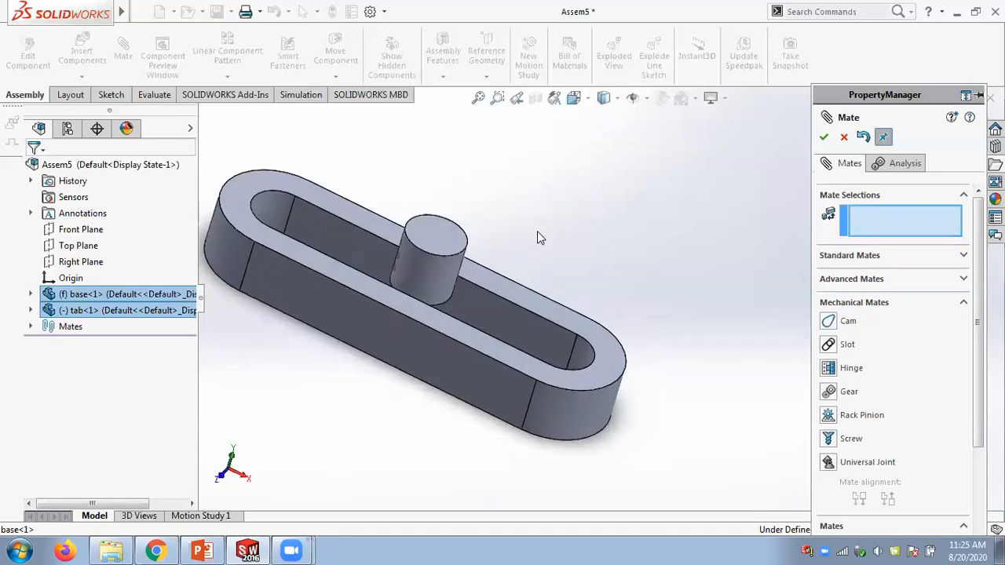
click(822, 138)
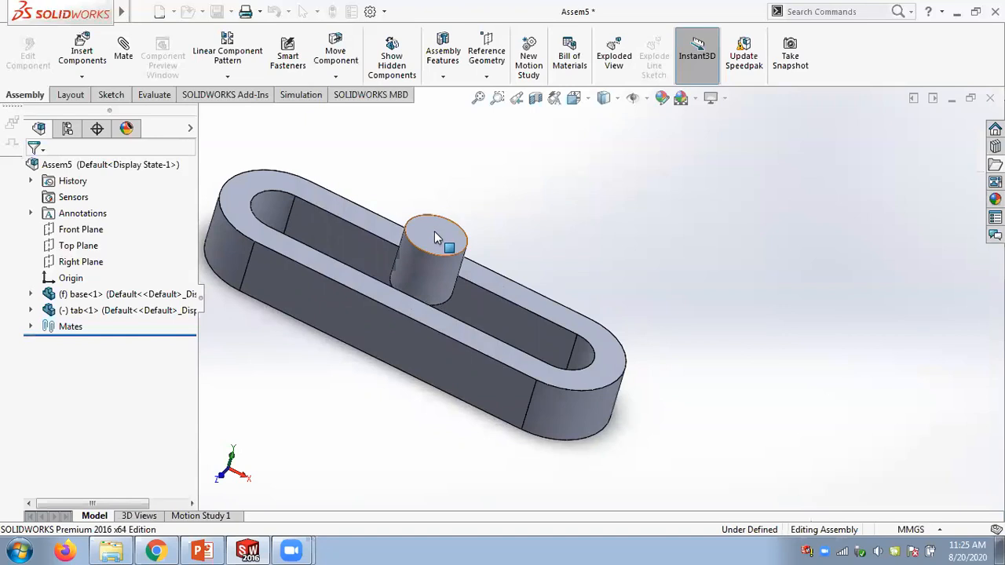
- Drag the tab upward above the base and delete the Slot1 mate
click(434, 231)
drag(430, 267, 453, 185)
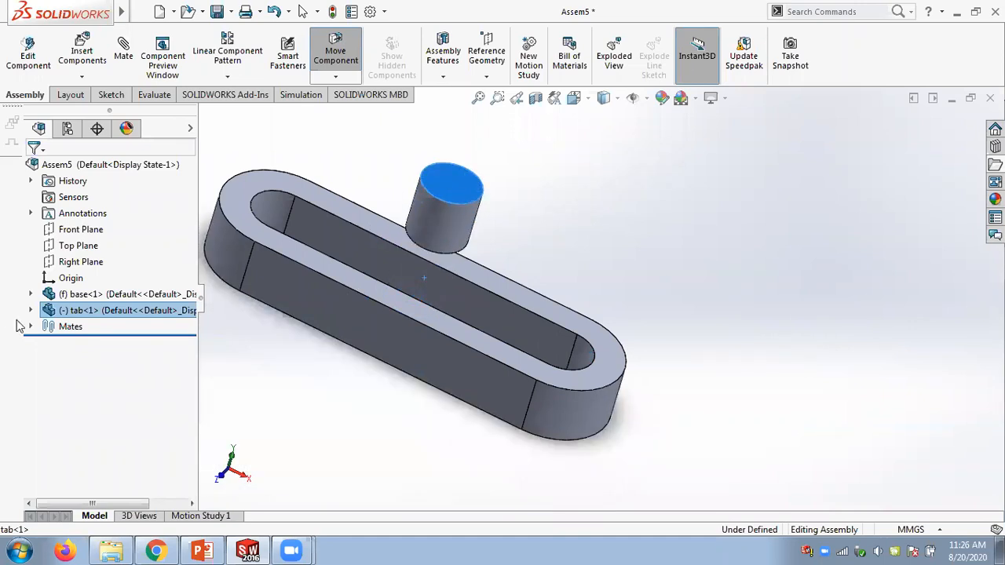
click(31, 327)
right_click(76, 343)
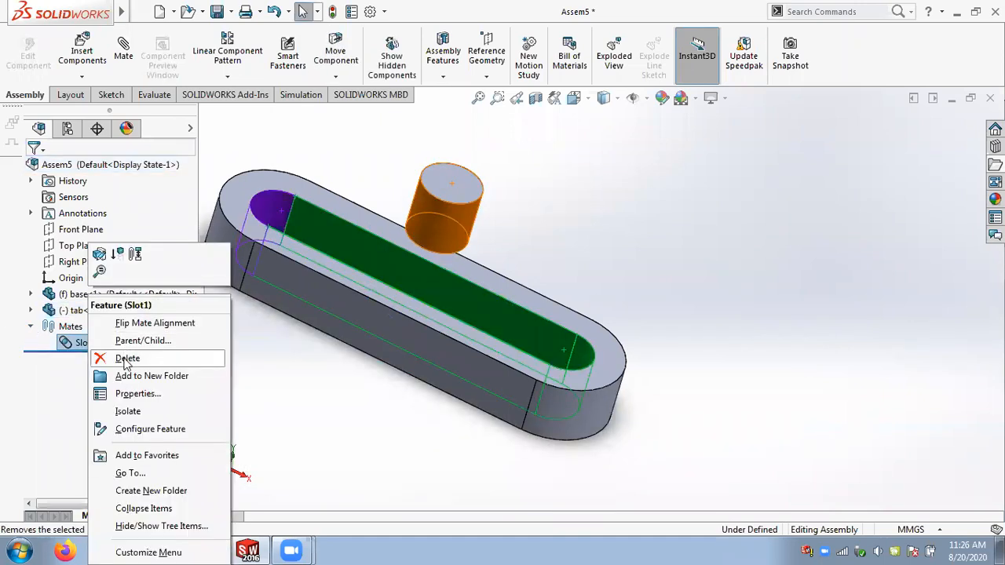
click(124, 357)
click(484, 201)
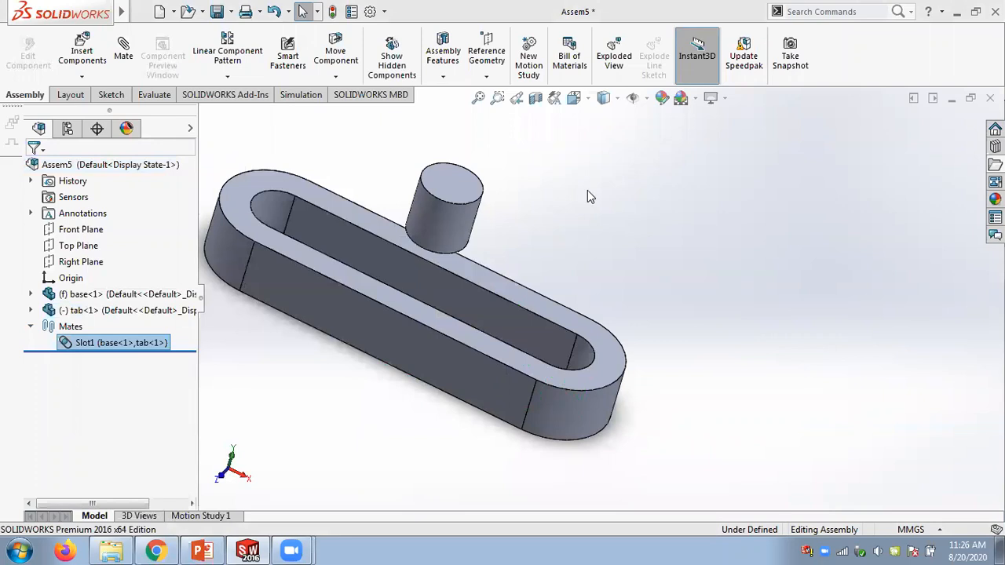
- Mate the tab's top face coincident with the base's top face
scroll(575, 217, up, 2)
click(124, 70)
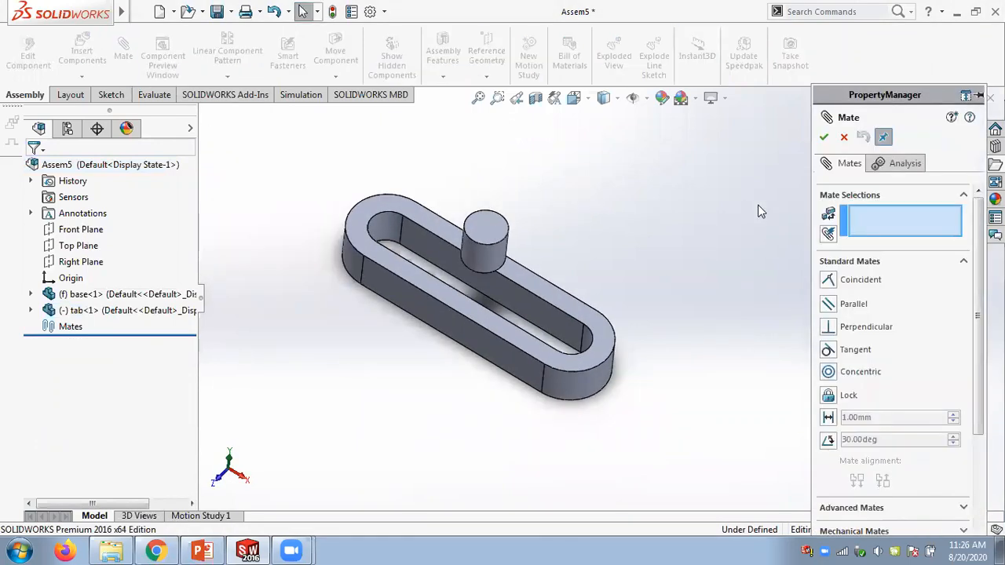
click(481, 238)
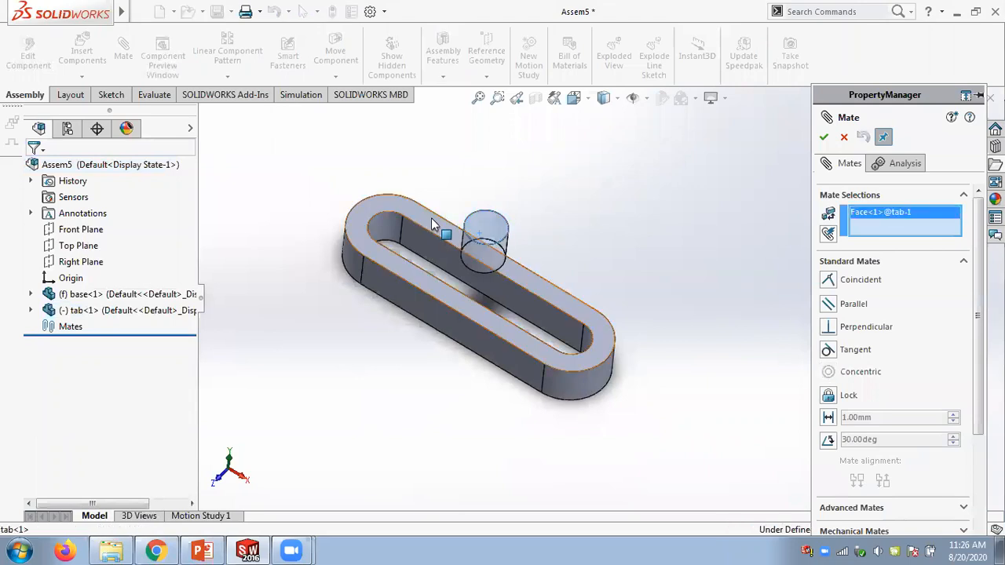
click(432, 219)
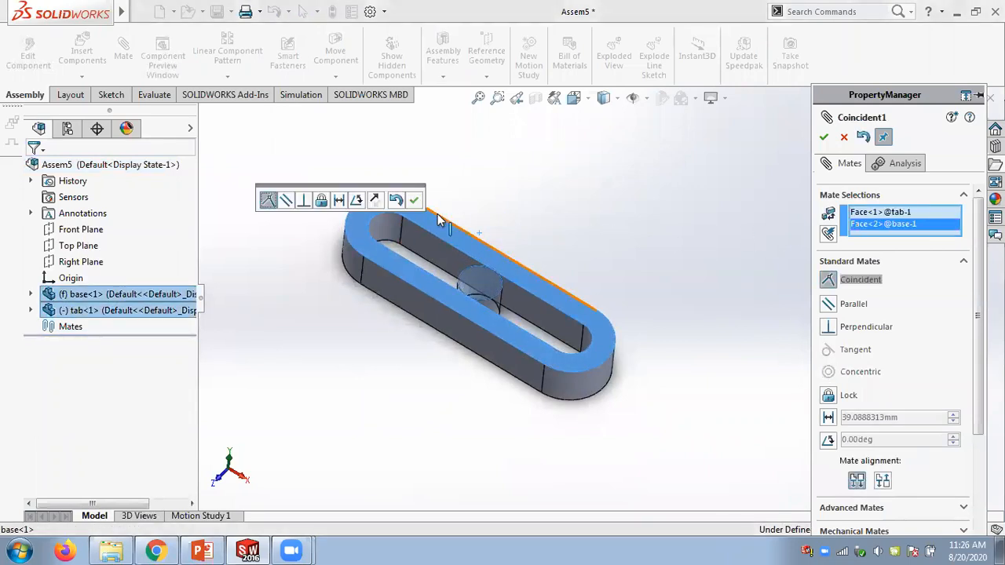
click(414, 200)
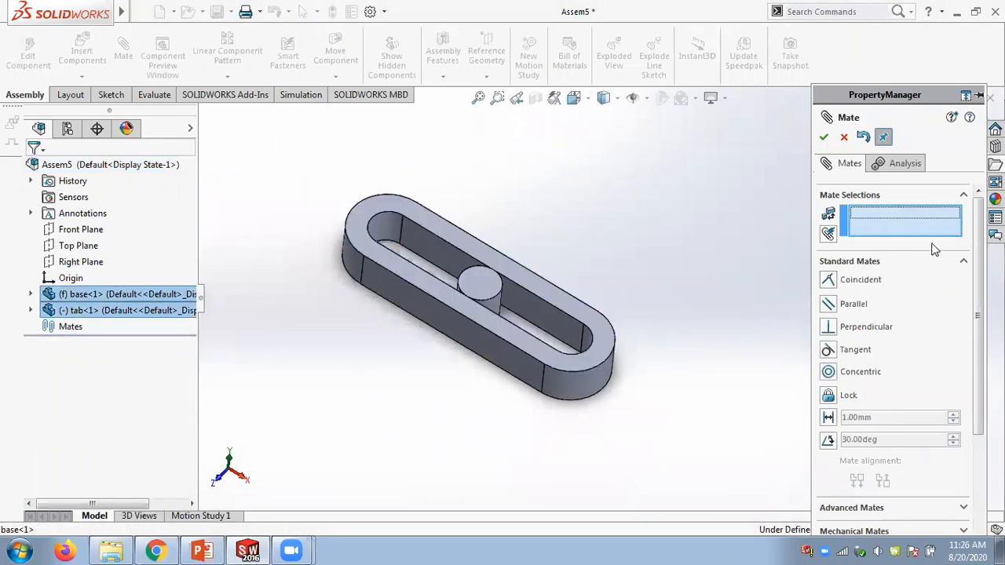
- Create a Slot mate between the base's inner slot face and the tab's cylindrical face
drag(977, 271, 977, 273)
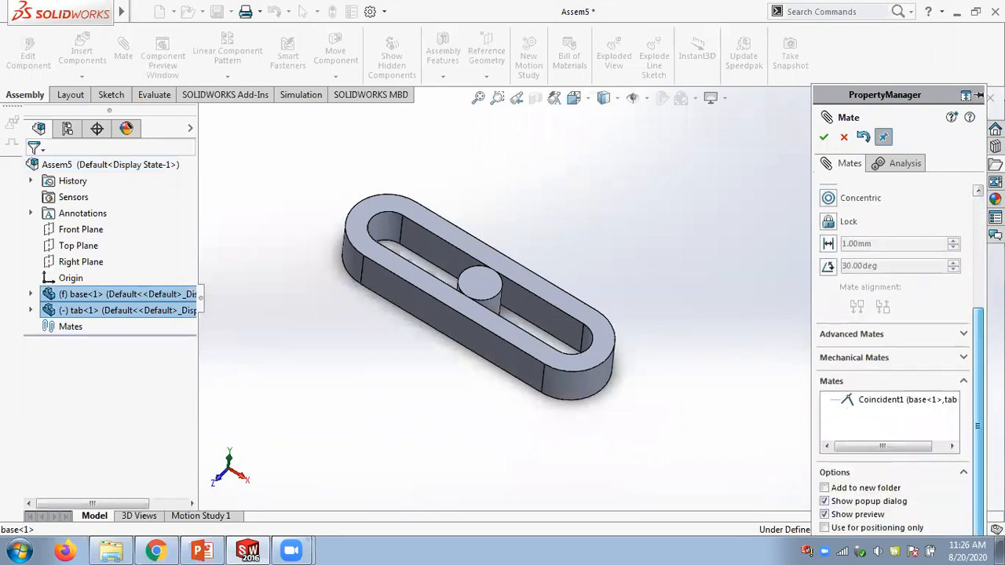
click(964, 357)
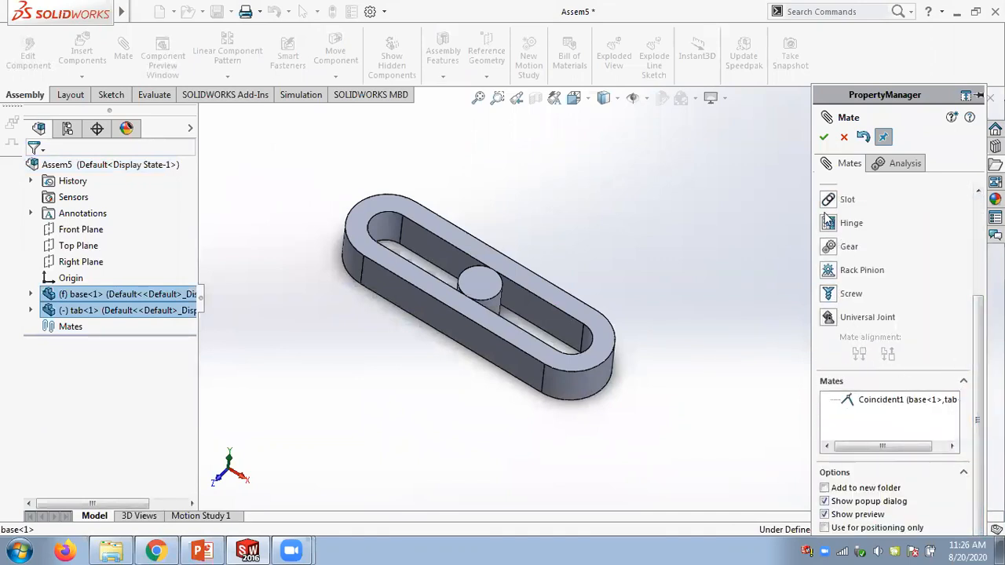
click(847, 200)
middle_drag(546, 206, 534, 220)
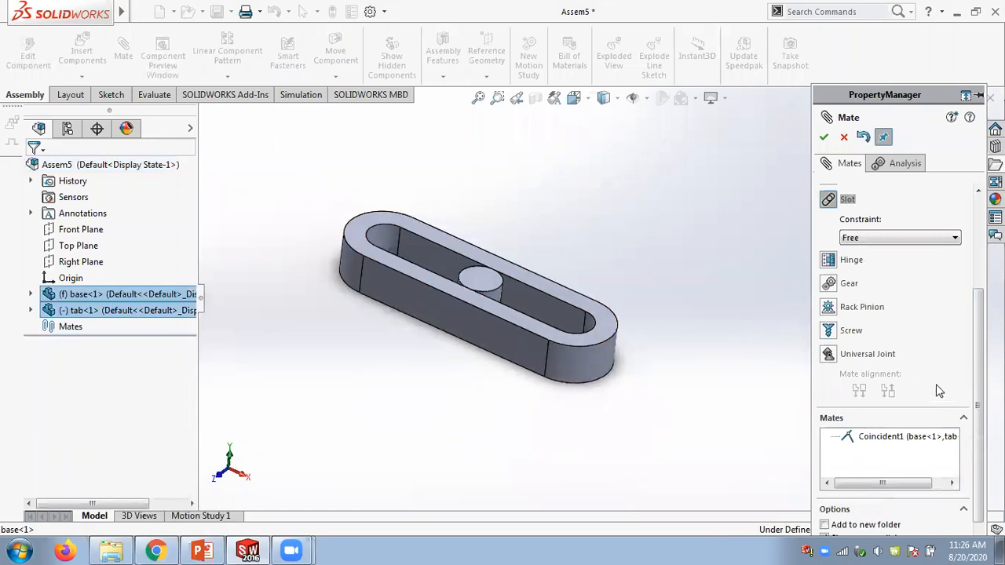
click(402, 258)
middle_drag(457, 194, 478, 291)
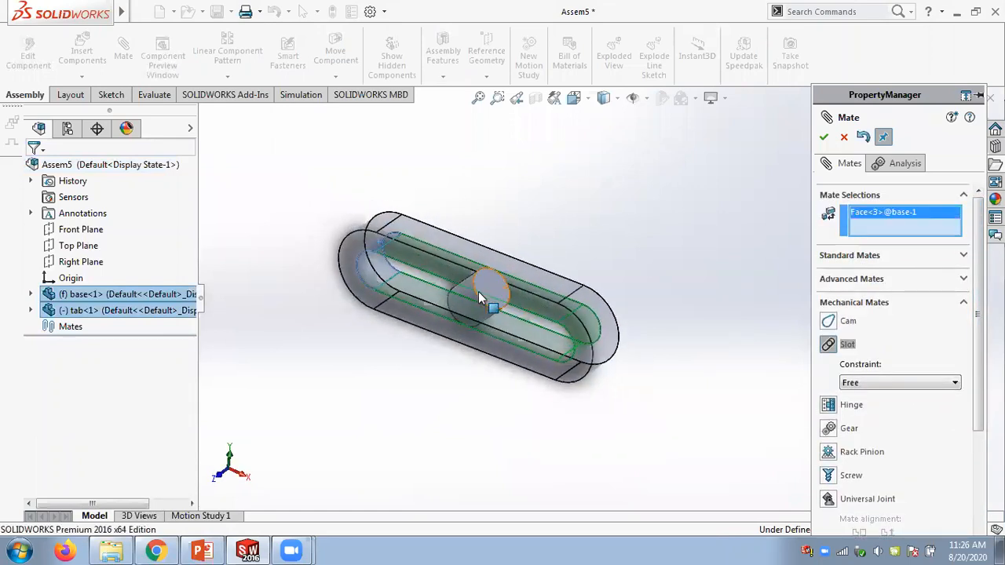
click(467, 290)
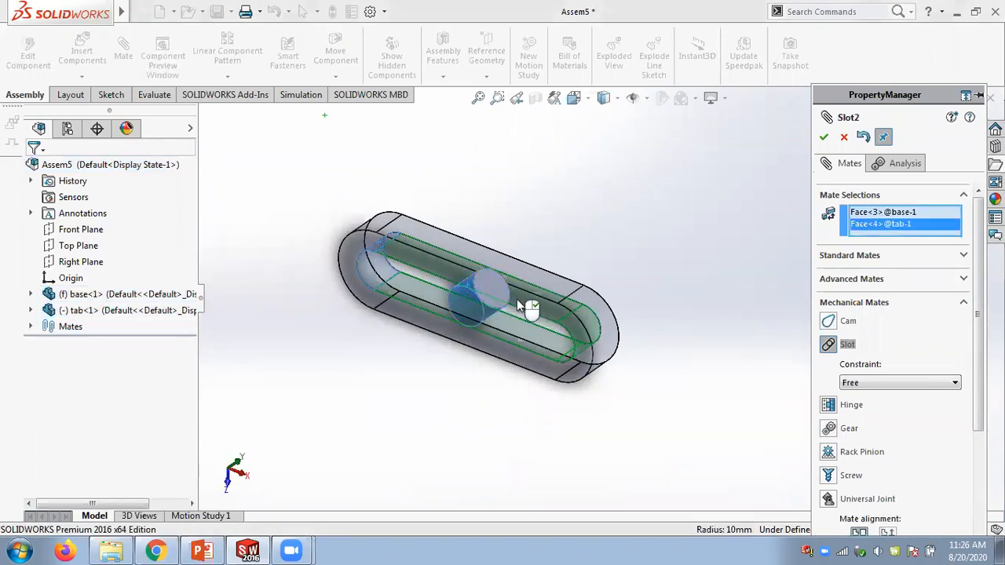
click(824, 137)
- Drag the tab along the slot to test its motion, then close the Mate command
drag(480, 288, 244, 225)
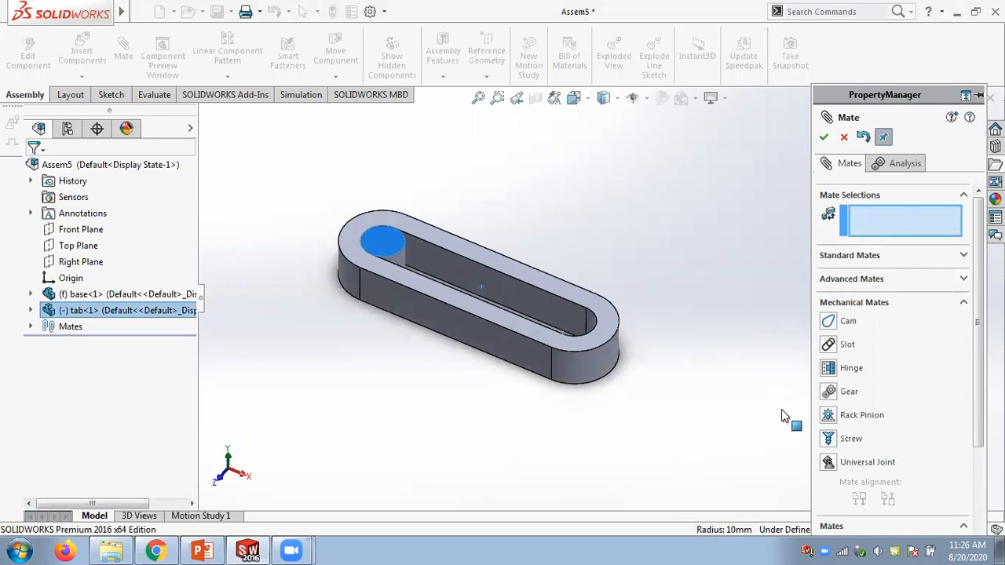
drag(624, 321, 528, 291)
click(31, 326)
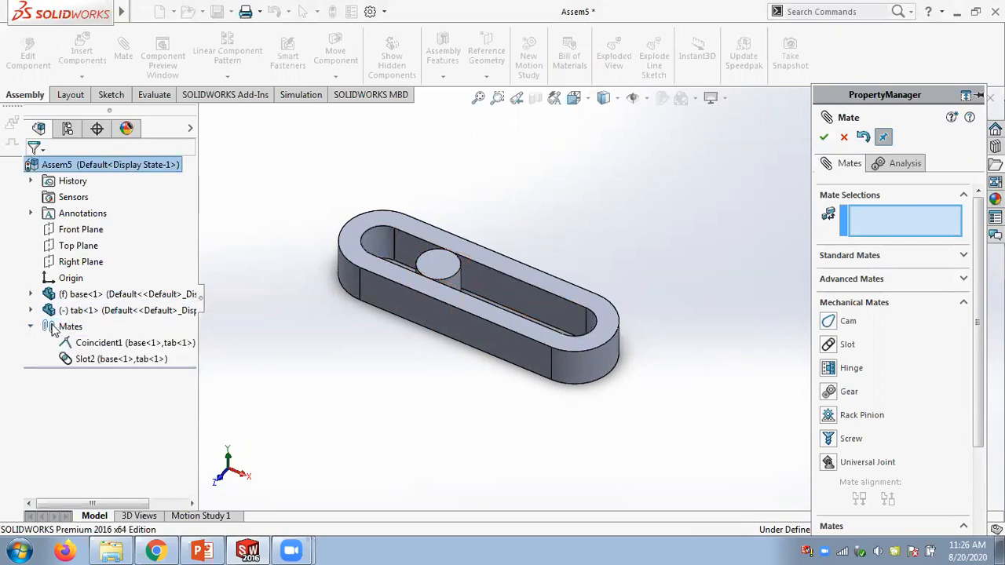
click(844, 138)
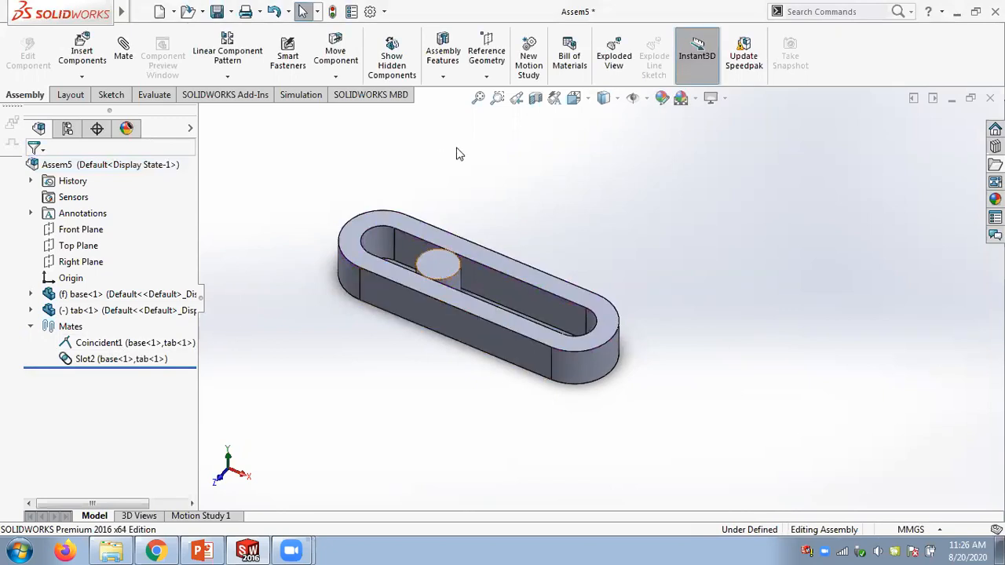
- Edit the Slot2 mate and set its constraint to Center in Slot
click(98, 359)
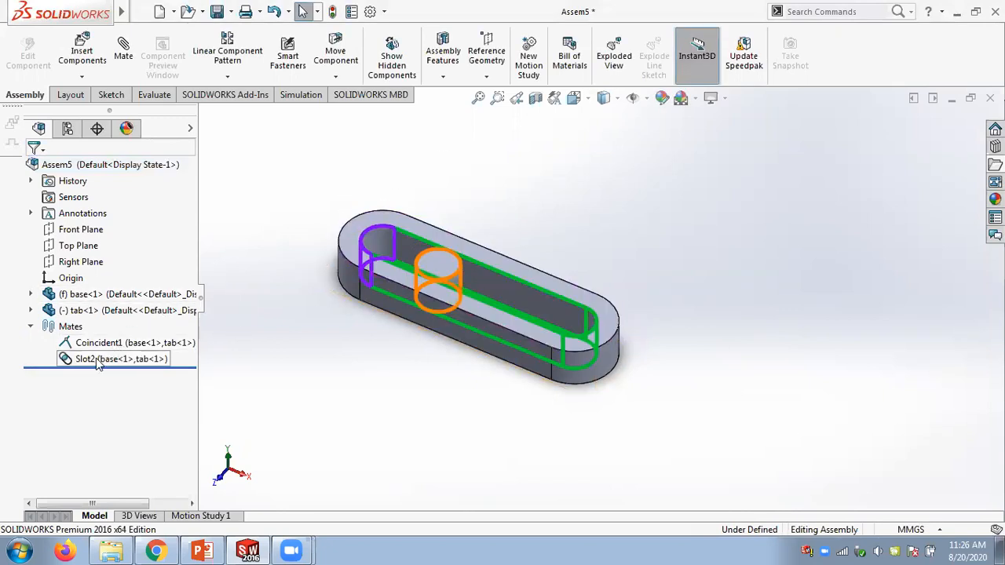
right_click(97, 360)
click(107, 253)
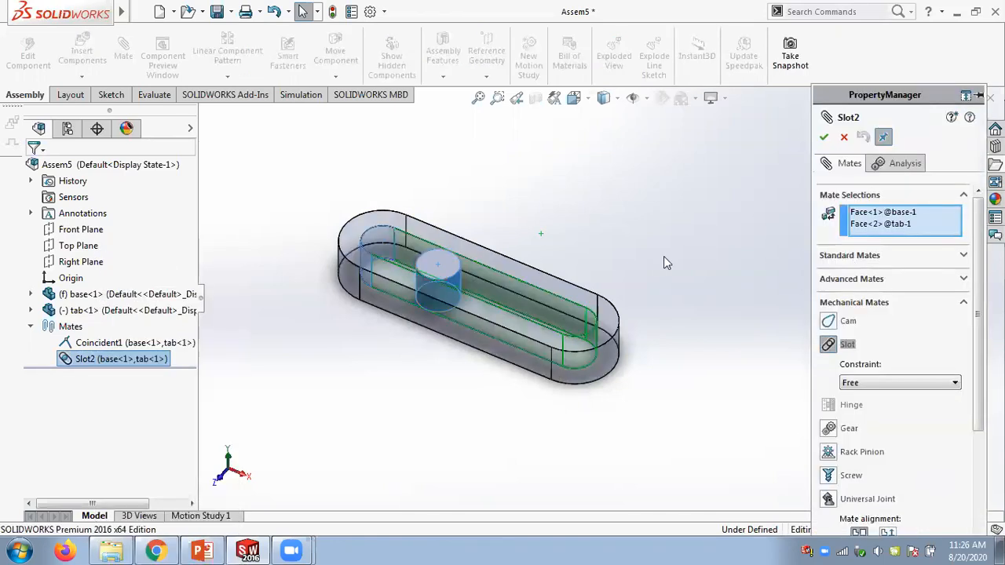
click(866, 214)
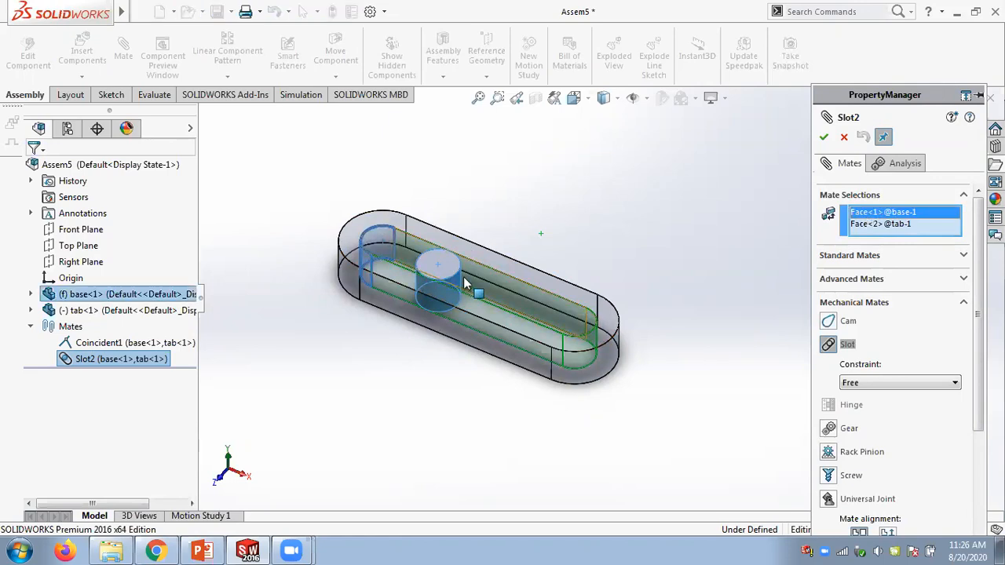
click(895, 226)
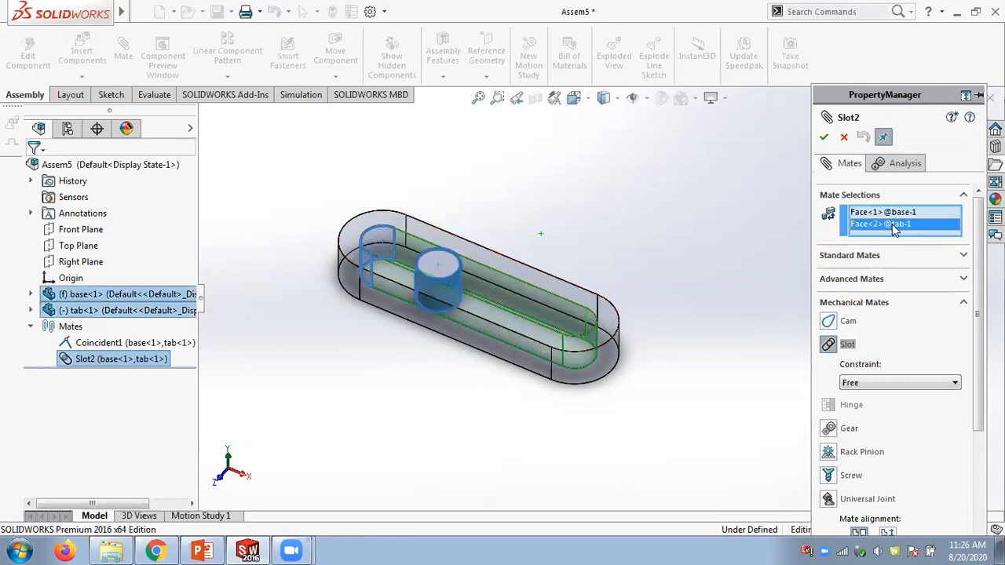
click(892, 214)
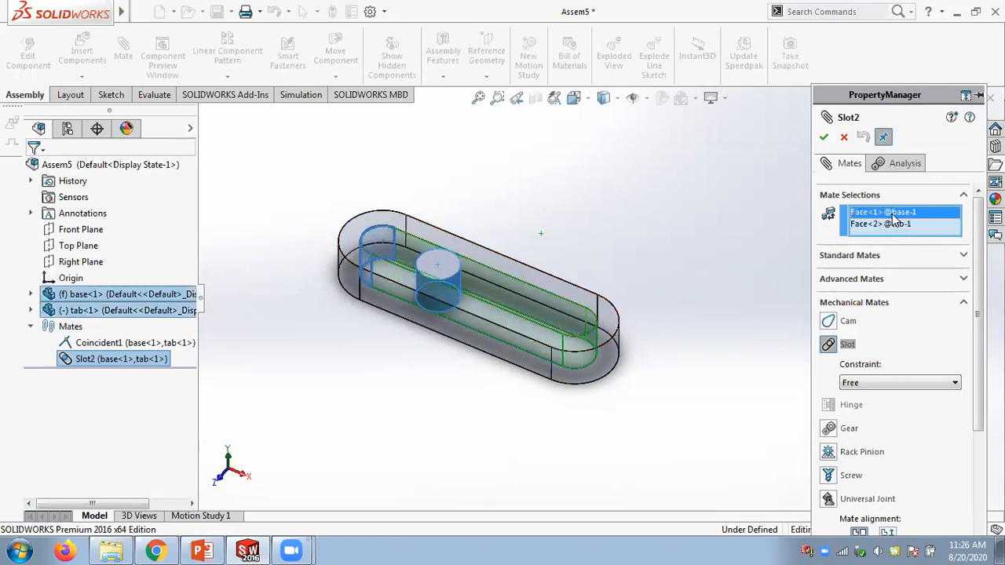
click(878, 383)
click(878, 404)
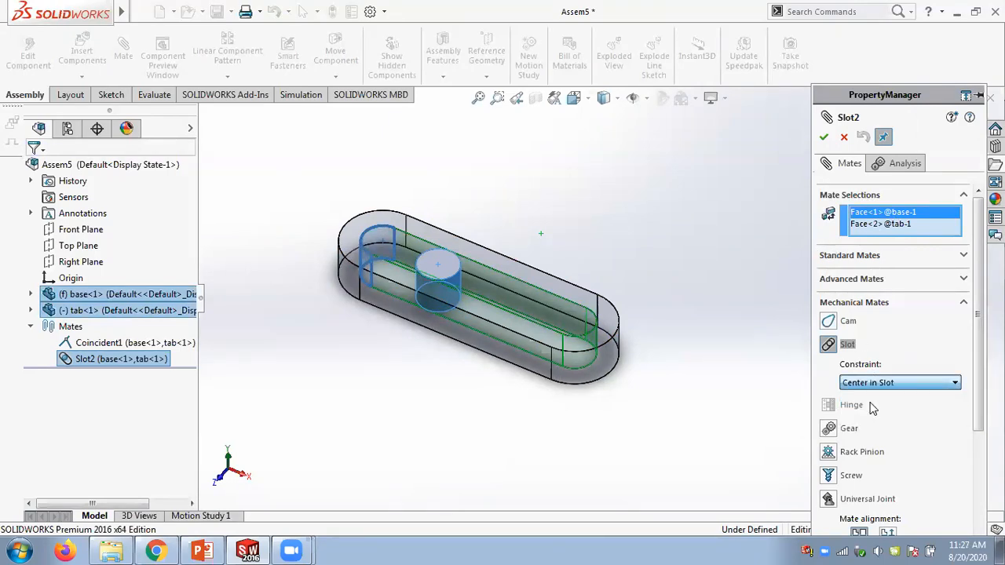
click(823, 137)
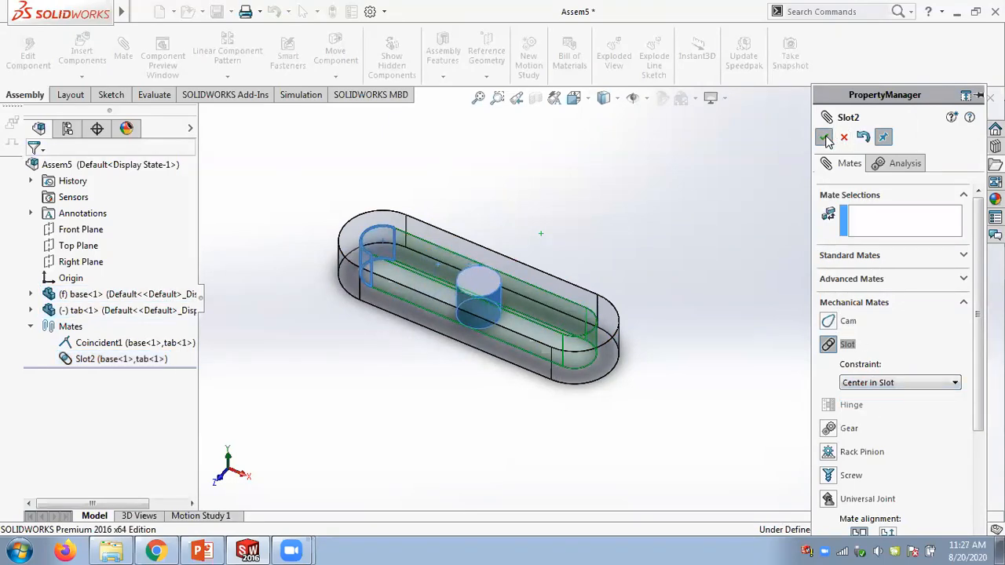
- Try dragging the tab along the slot
click(824, 137)
drag(480, 284, 564, 345)
drag(476, 281, 531, 294)
scroll(480, 286, down, 1)
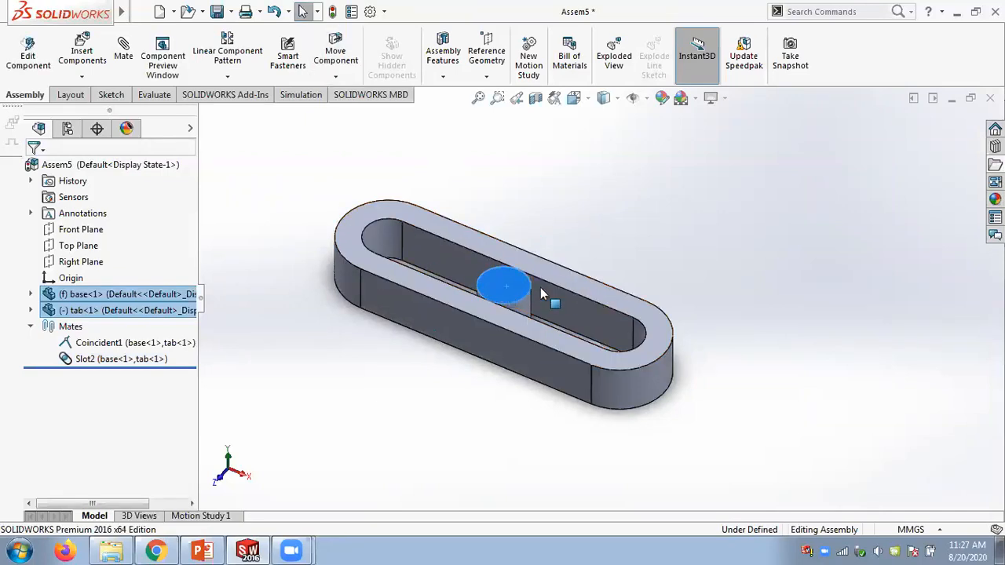
- Edit the Slot2 mate again and set its constraint back to Free
right_click(96, 361)
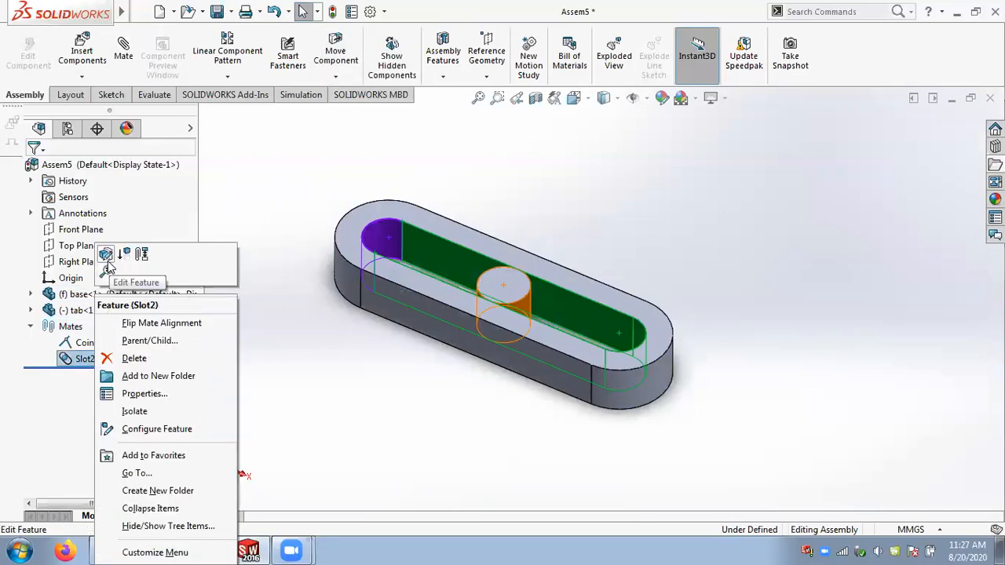
click(640, 267)
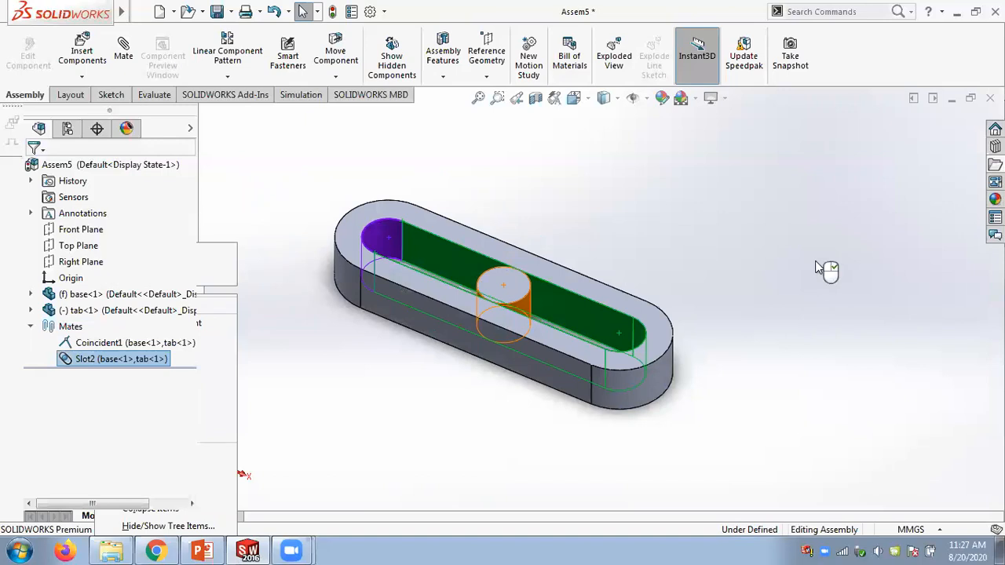
click(922, 383)
click(864, 393)
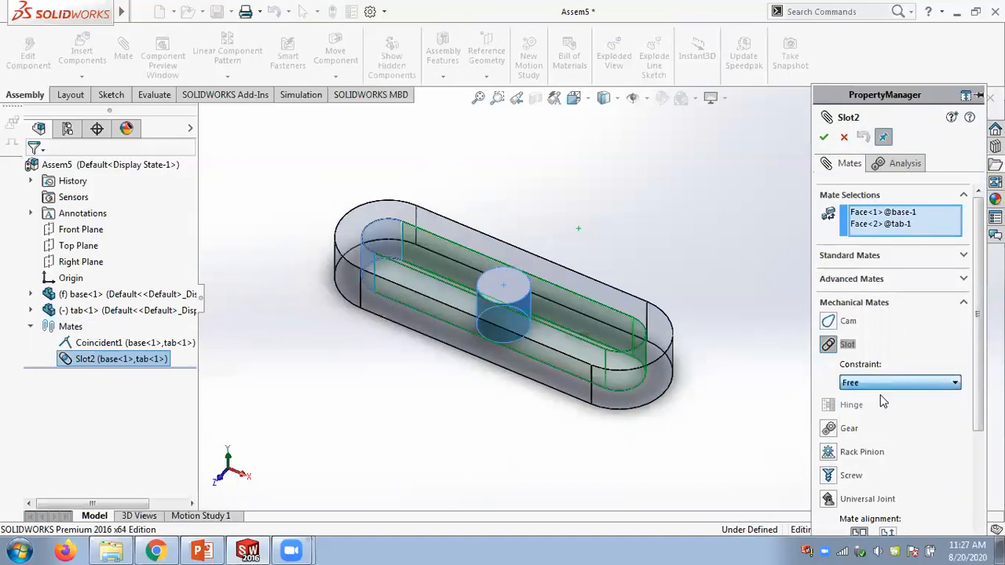
click(824, 138)
- Drag the tab back and forth along the slot
drag(505, 285, 541, 294)
click(842, 138)
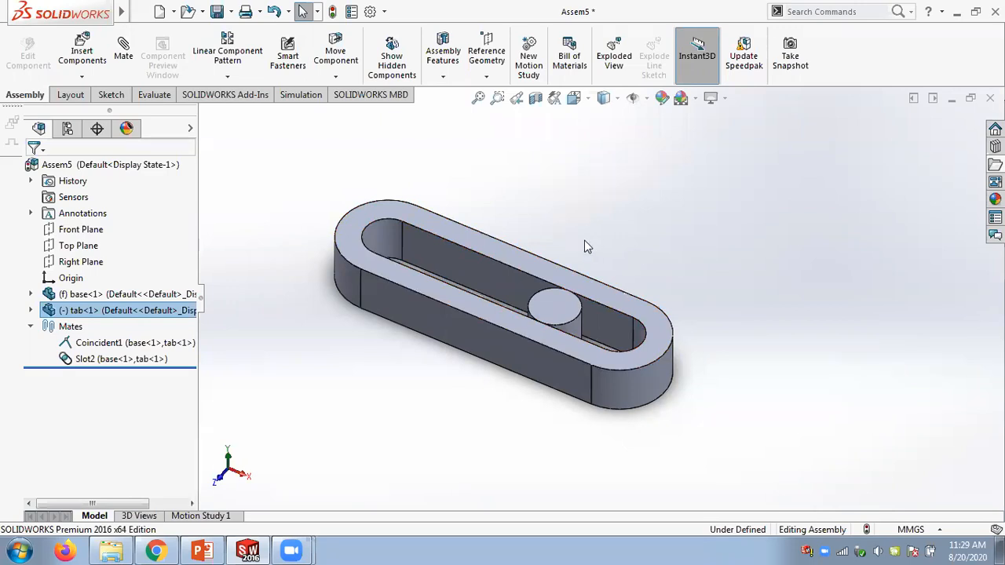
mouse_move(548, 311)
mouse_down()
mouse_move(399, 251)
mouse_move(537, 300)
mouse_up()
- Switch to Chrome and open youtube.com in a new tab
click(156, 551)
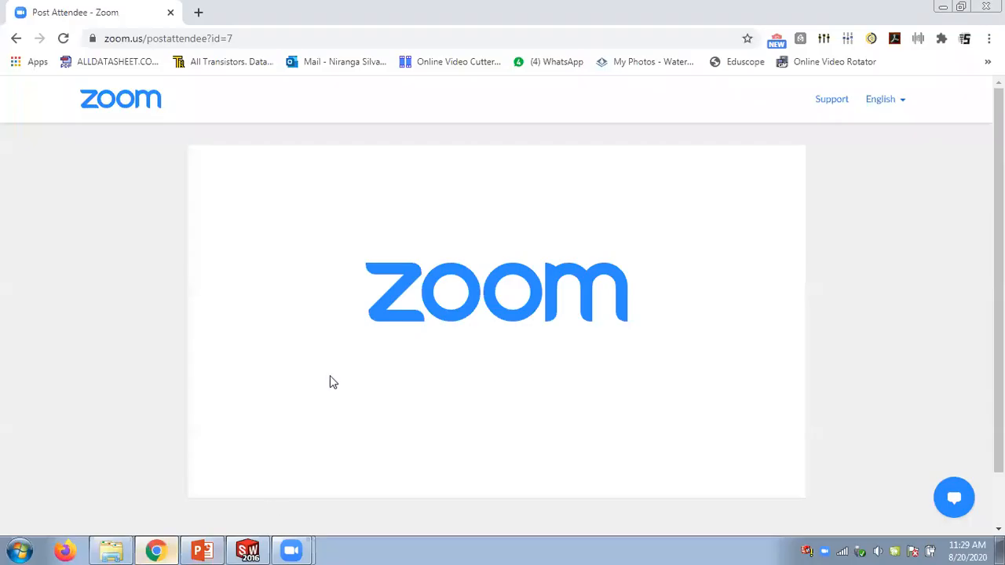
key(ctrl+t)
text(youtube.com)
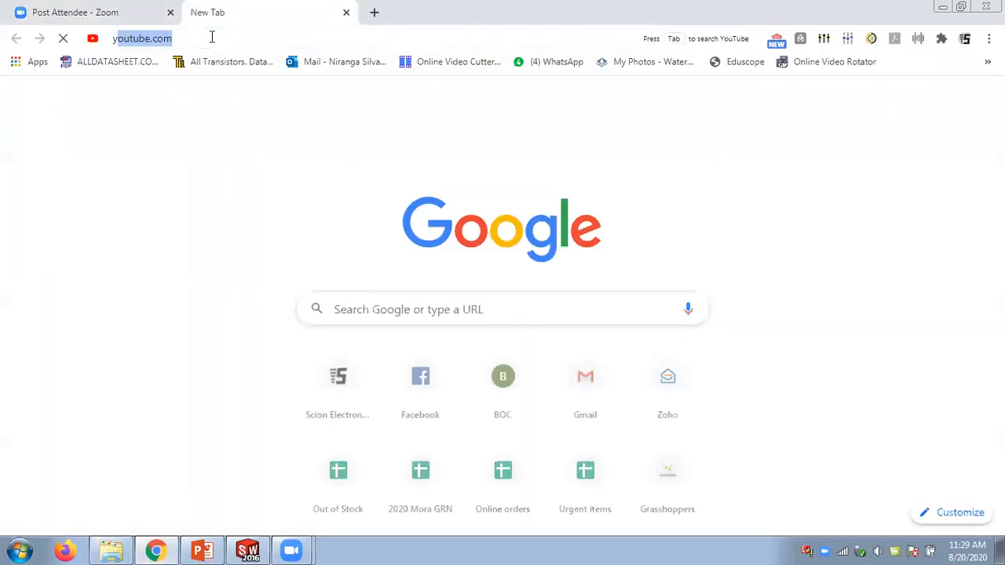
key(Return)
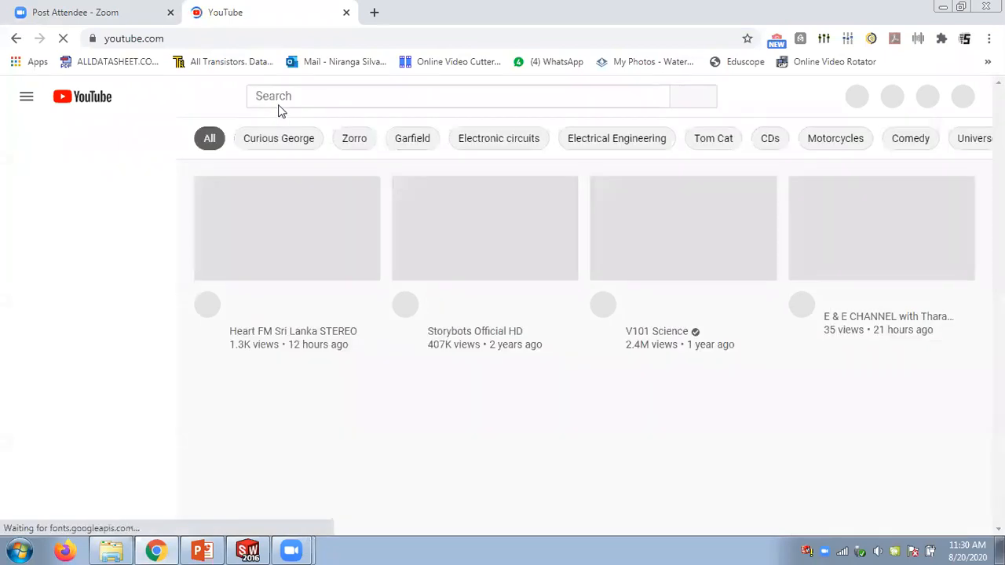
- Search YouTube for path mate
click(295, 95)
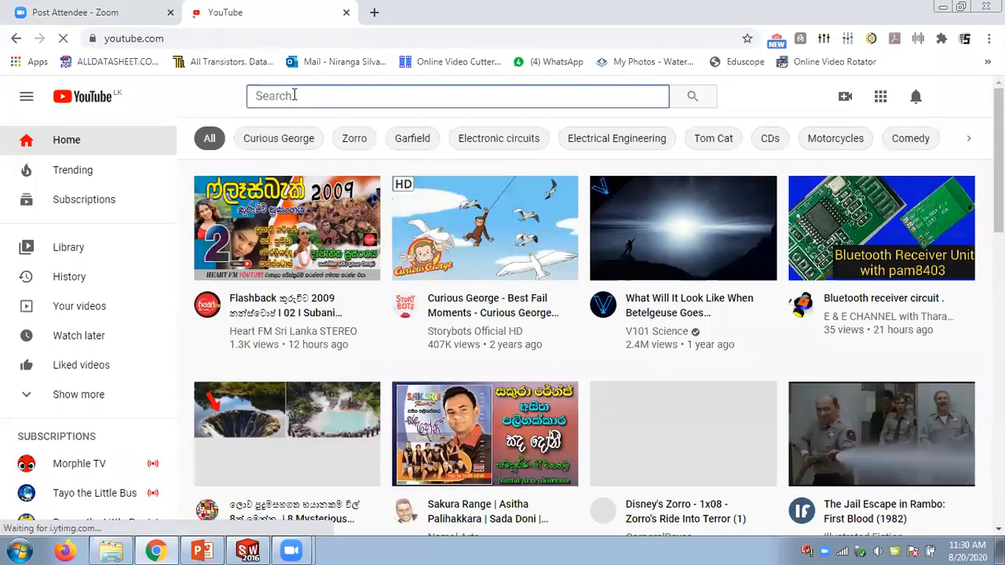
text(path)
key(Down)
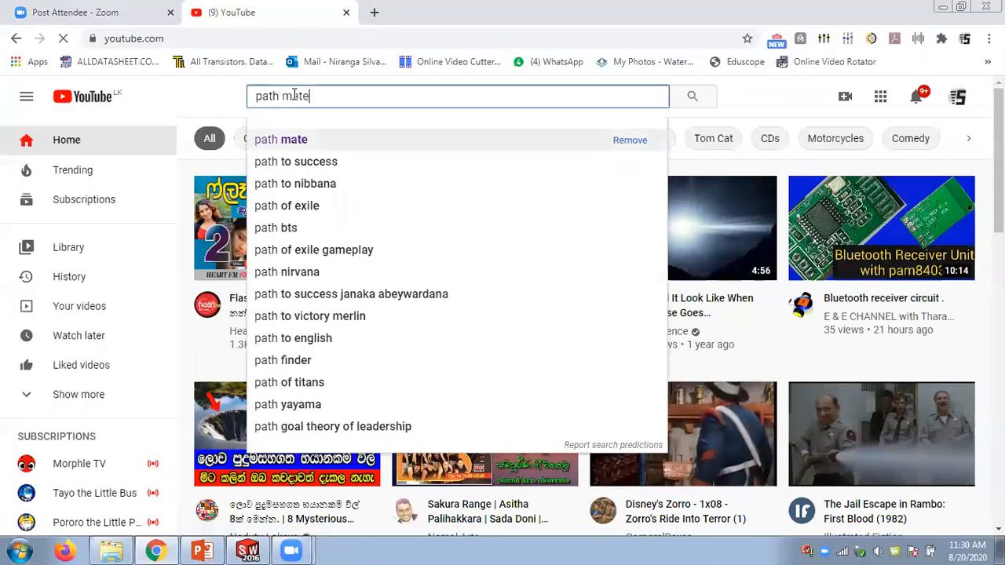
key(Return)
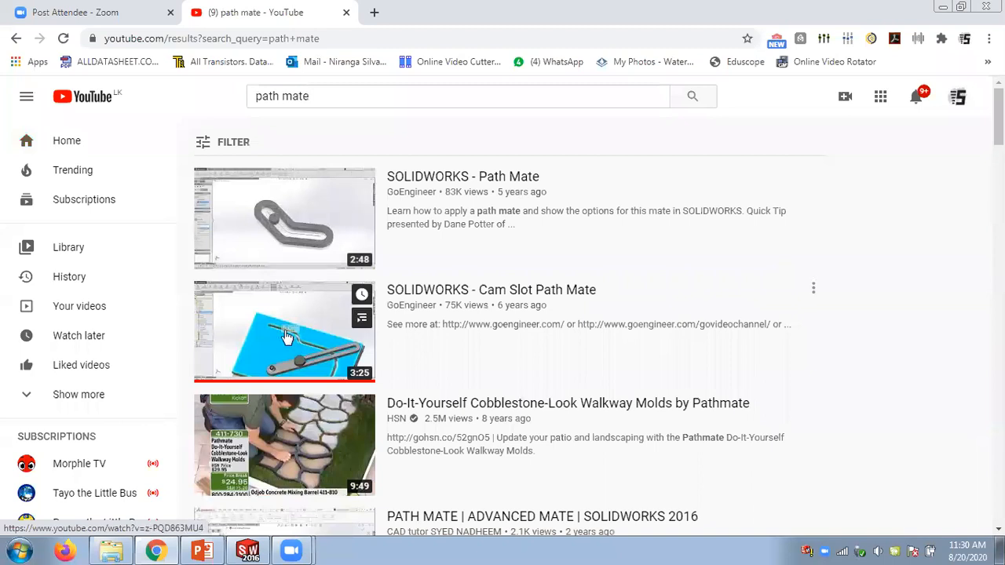
- Open the 'SOLIDWORKS - Cam Slot Path Mate' video and show the browser full screen
scroll(295, 287, down, 1)
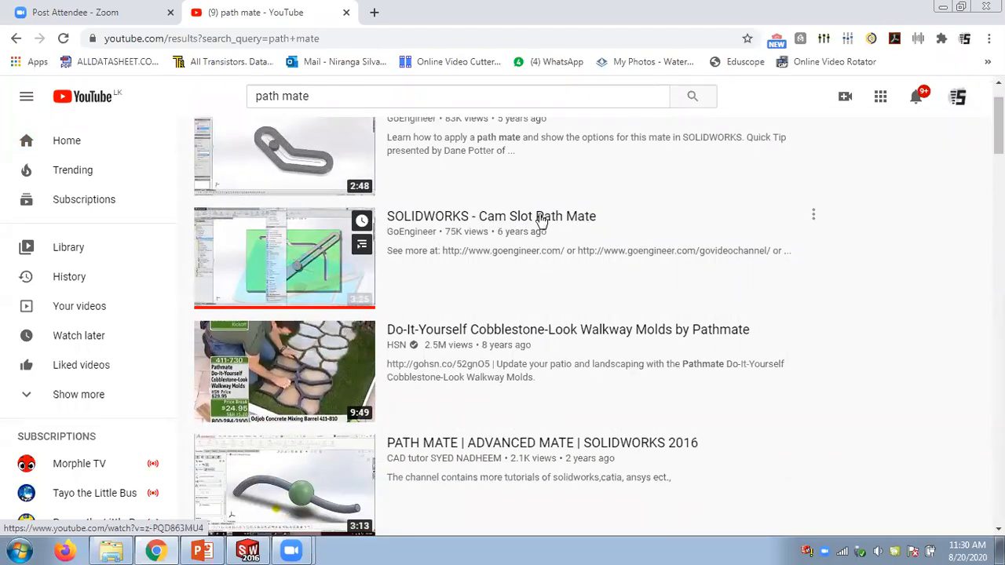
click(478, 218)
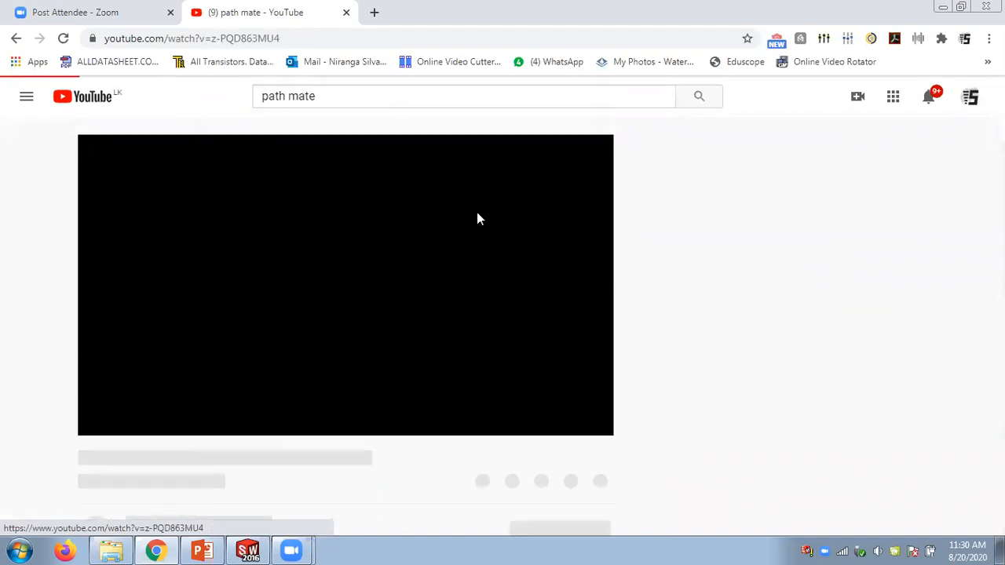
mouse_move(154, 426)
drag(182, 430, 198, 424)
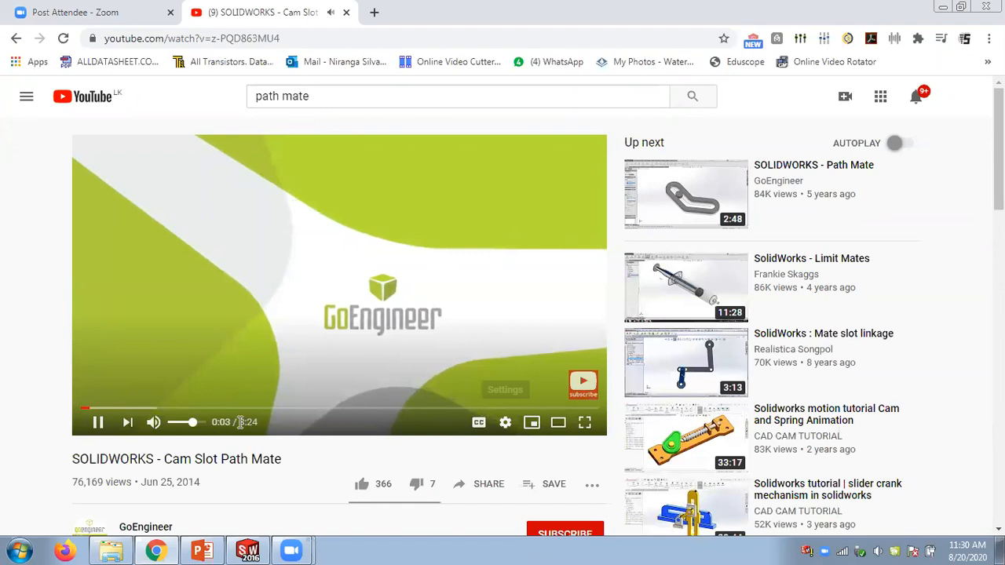
click(504, 422)
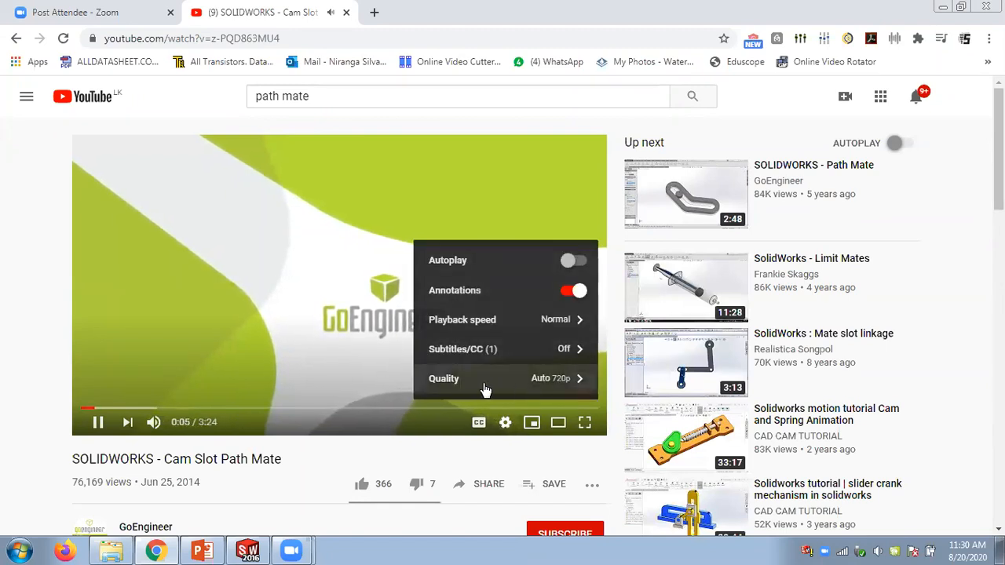
key(F11)
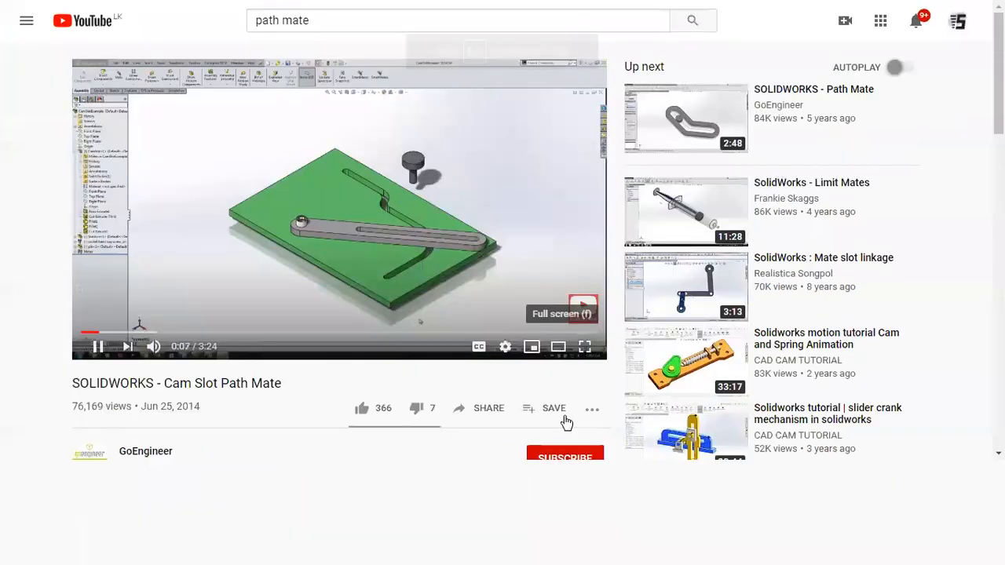
- Return to SolidWorks and view the CamSlotExample assembly of slotted plate, slotted arm and pin
key(f)
mouse_move(125, 545)
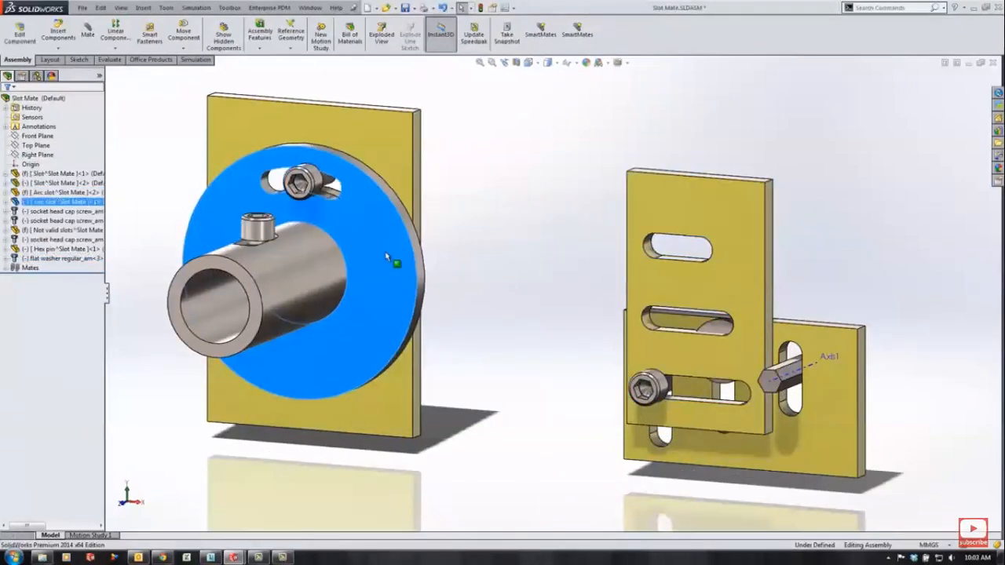
ctrl+middle_drag(188, 365, 797, 369)
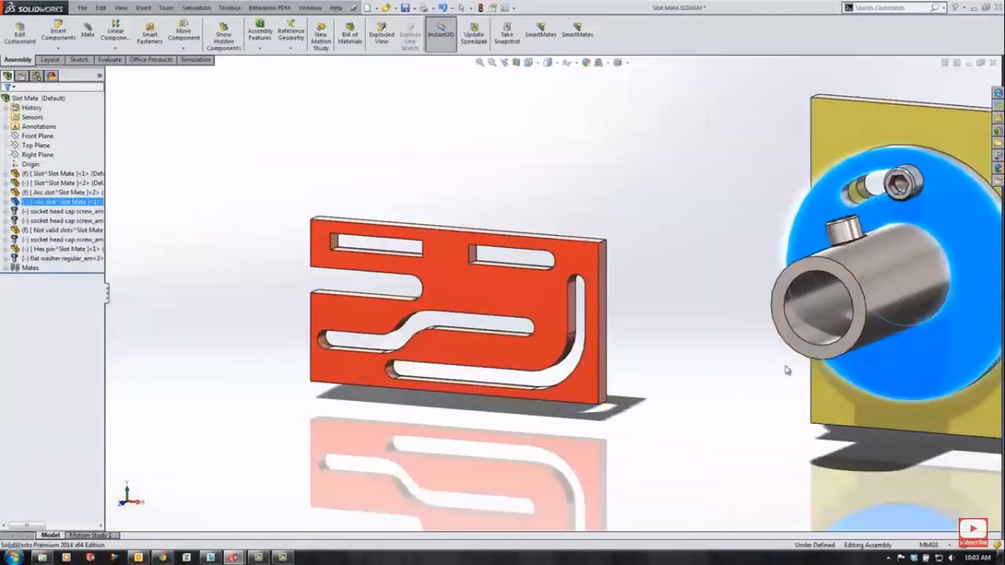
scroll(433, 395, down, 2)
ctrl+middle_drag(342, 405, 395, 431)
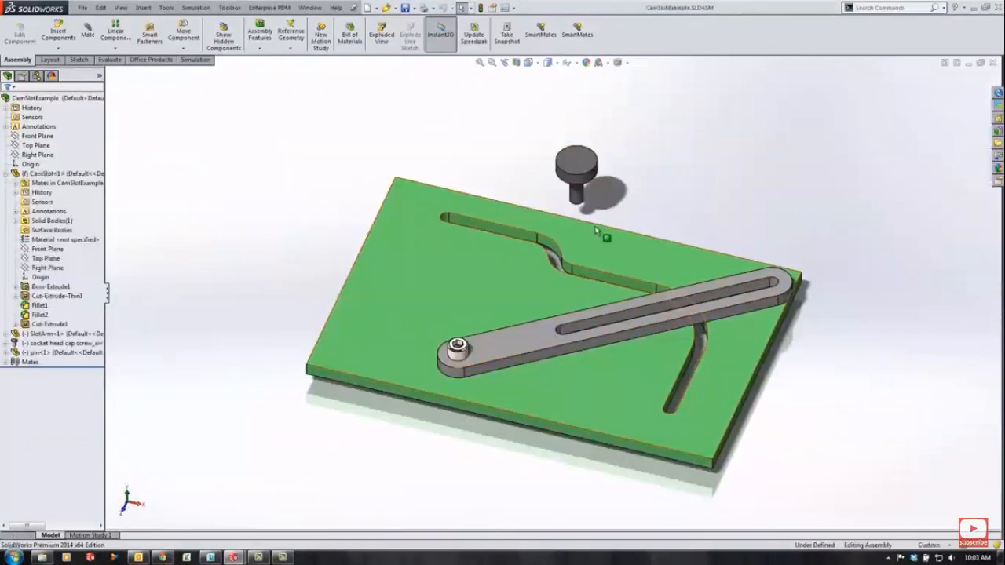
scroll(595, 230, down, 3)
scroll(583, 275, up, 2)
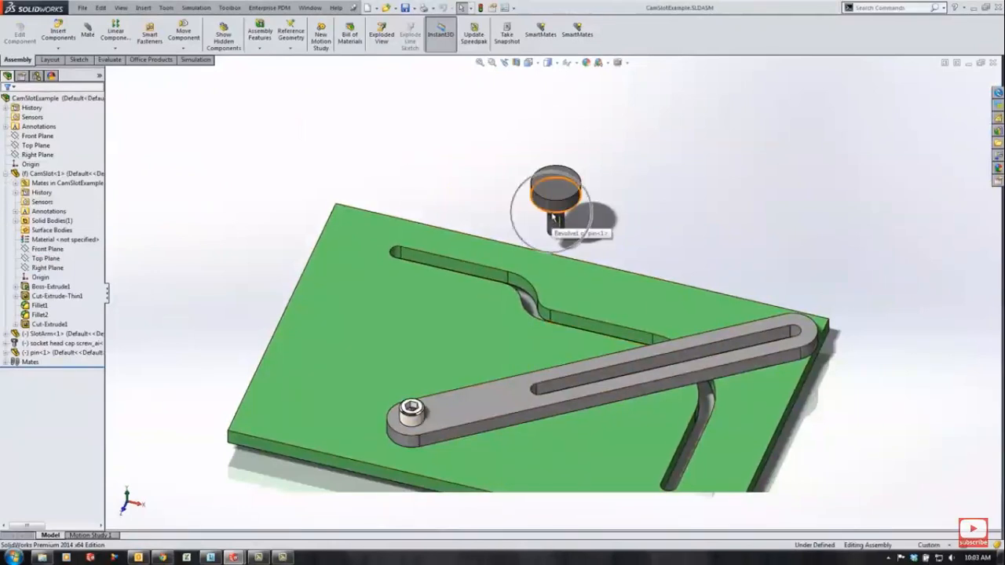
- Try a quick mate by dragging the pin onto the slotted arm
alt+drag(553, 219, 491, 404)
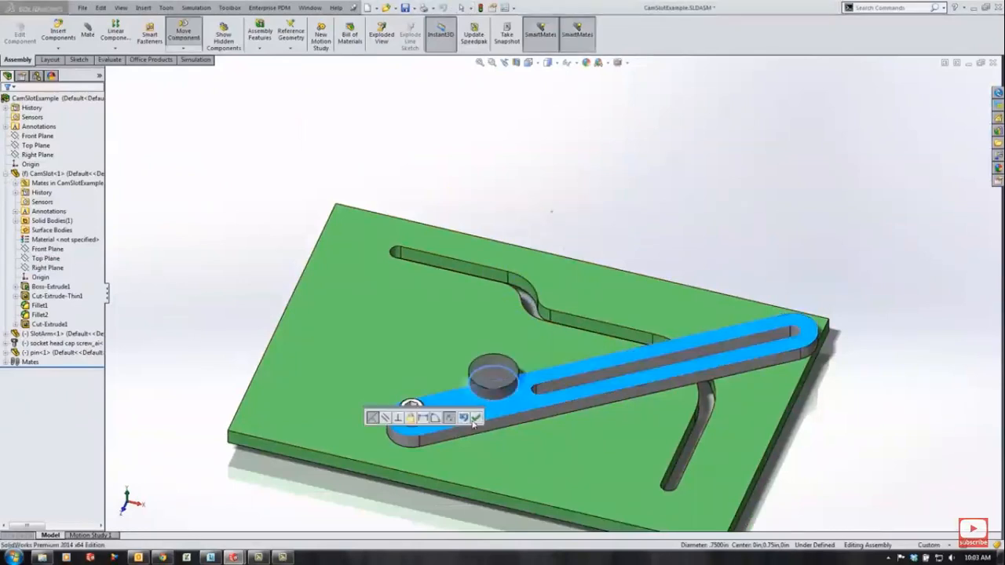
click(475, 418)
middle_drag(495, 387, 529, 384)
drag(523, 366, 704, 208)
- Add a Slot mechanical mate between the pin's cylindrical face and the slotted arm's slot face
click(705, 210)
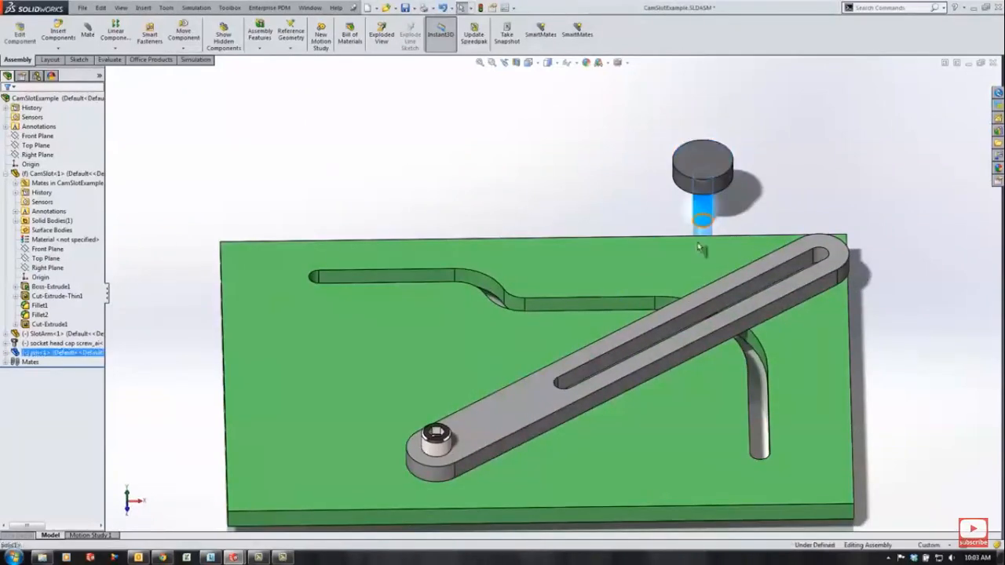
ctrl+click(752, 292)
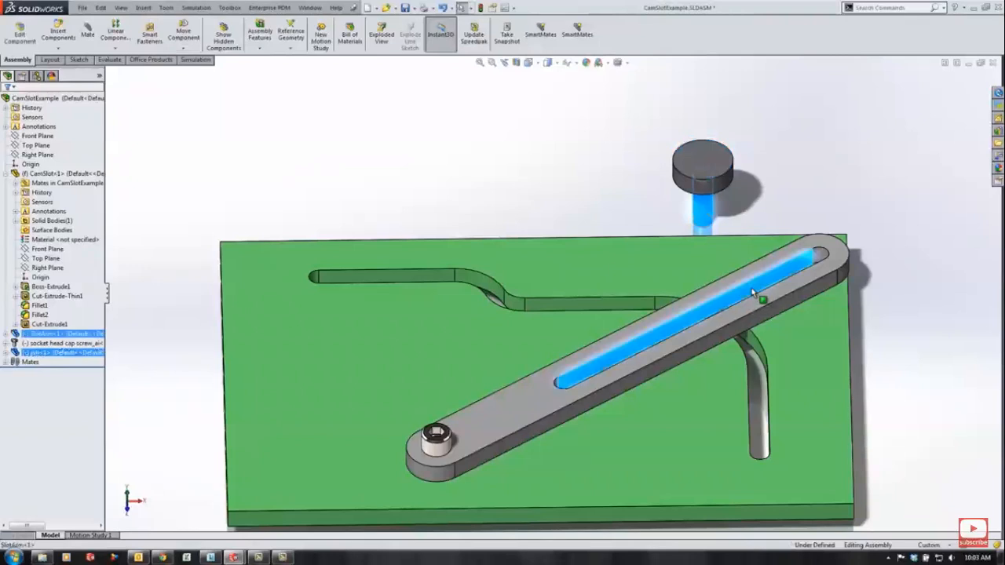
click(91, 38)
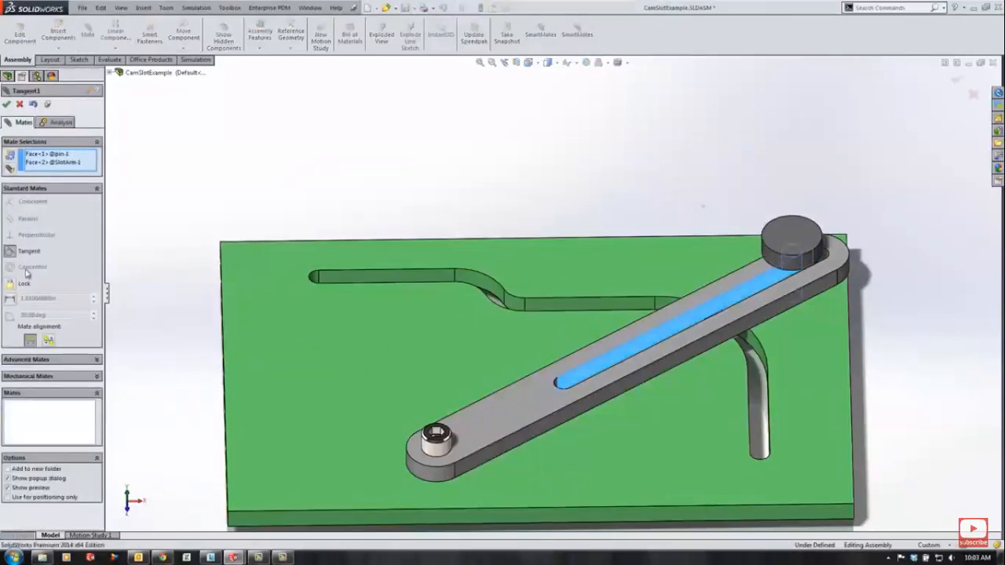
click(37, 377)
click(14, 250)
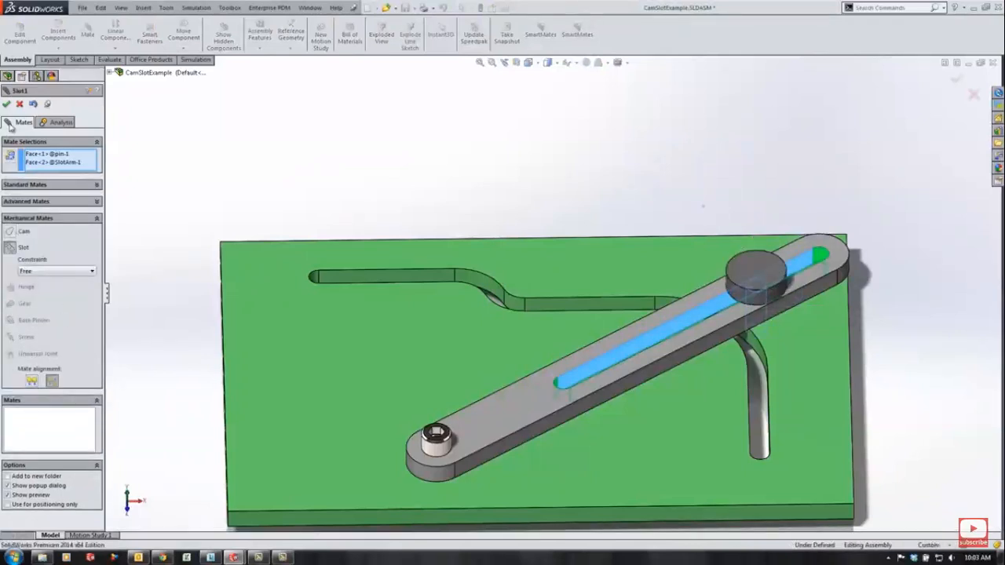
click(7, 103)
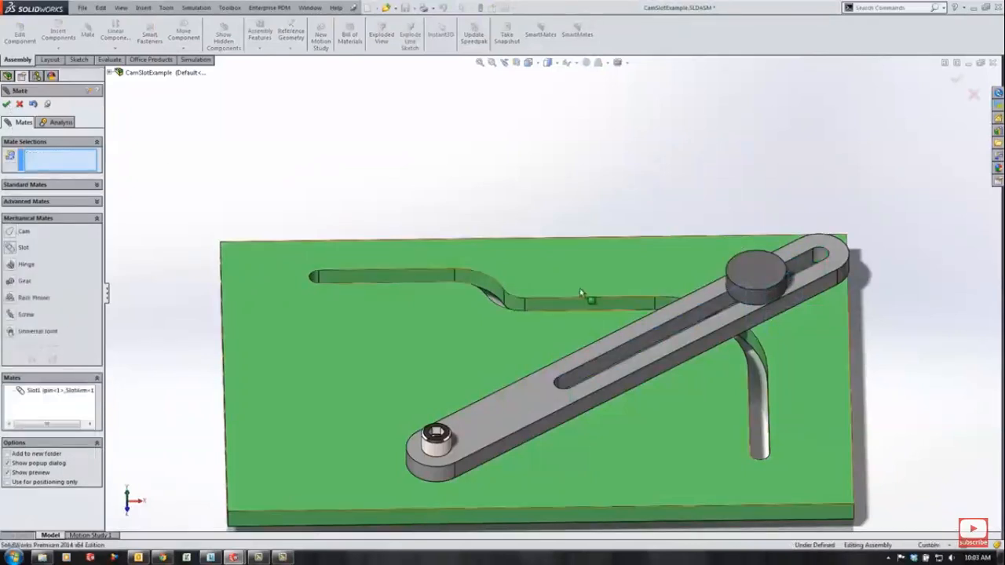
click(5, 105)
- Drag the pin back and forth along the arm's slot
middle_drag(718, 350, 642, 326)
click(755, 354)
drag(755, 354, 533, 366)
- Start a sketch on the plate's top face and show the cam slot's Sketch2 under Cut-Extrude-Thin1
click(650, 262)
middle_drag(523, 262, 535, 328)
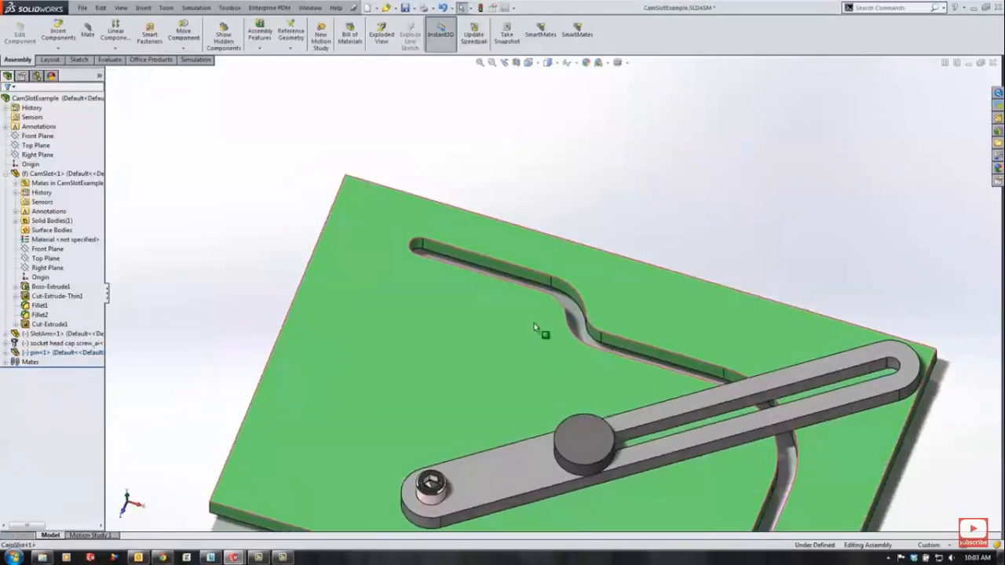
click(462, 315)
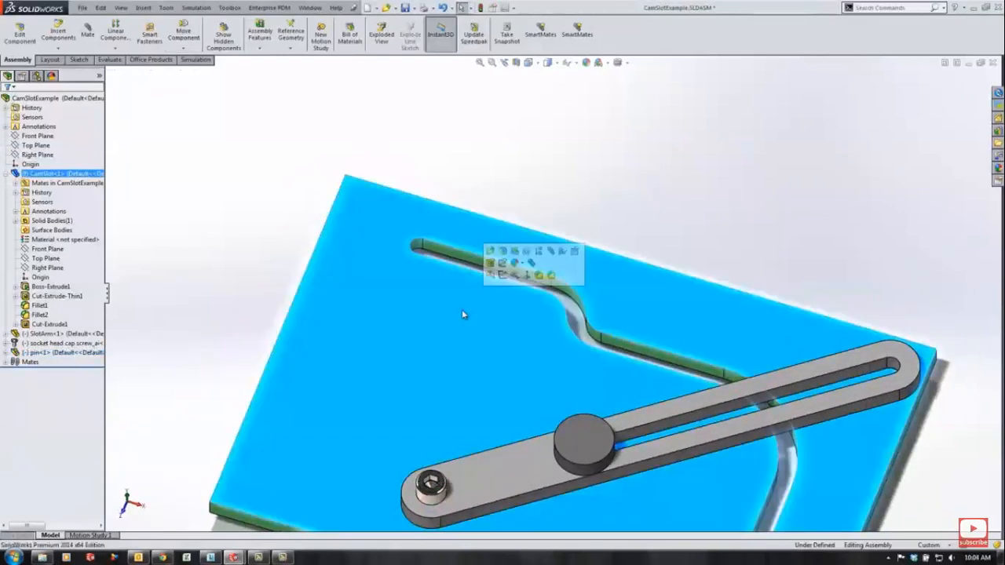
click(500, 277)
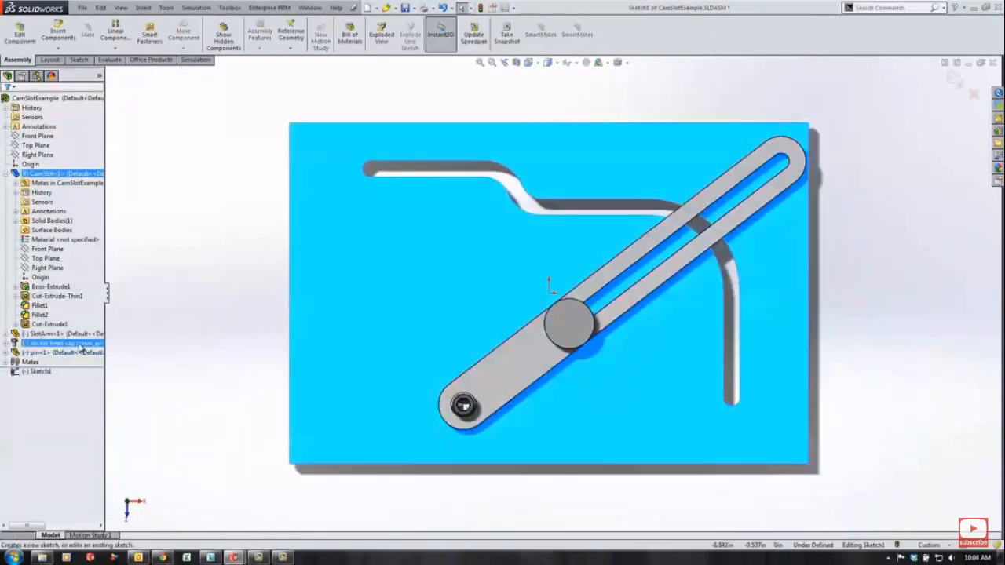
click(16, 296)
click(52, 305)
click(52, 288)
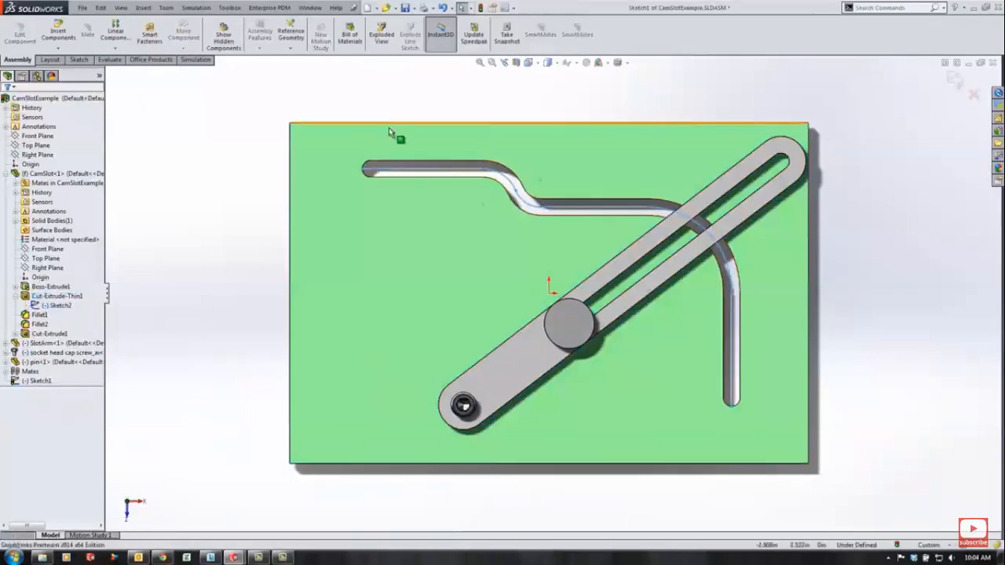
- Select the slot's centre path as a chain and convert it into the new sketch
right_click(400, 173)
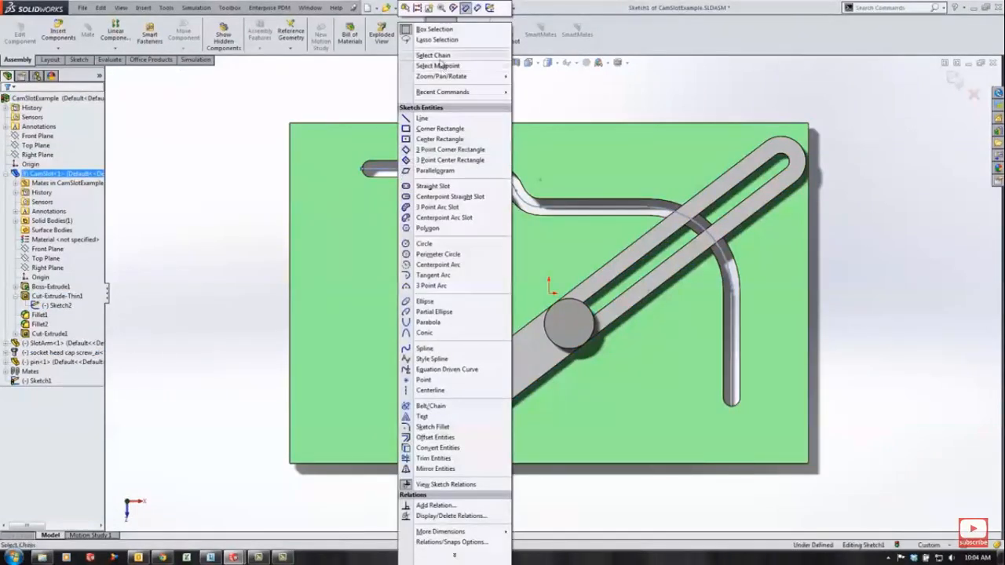
click(437, 66)
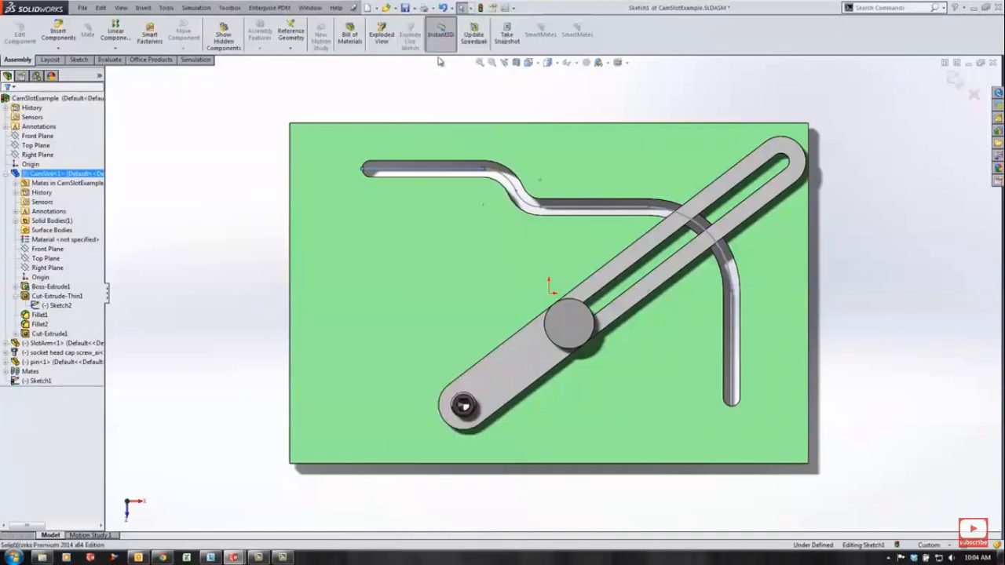
click(78, 62)
click(171, 39)
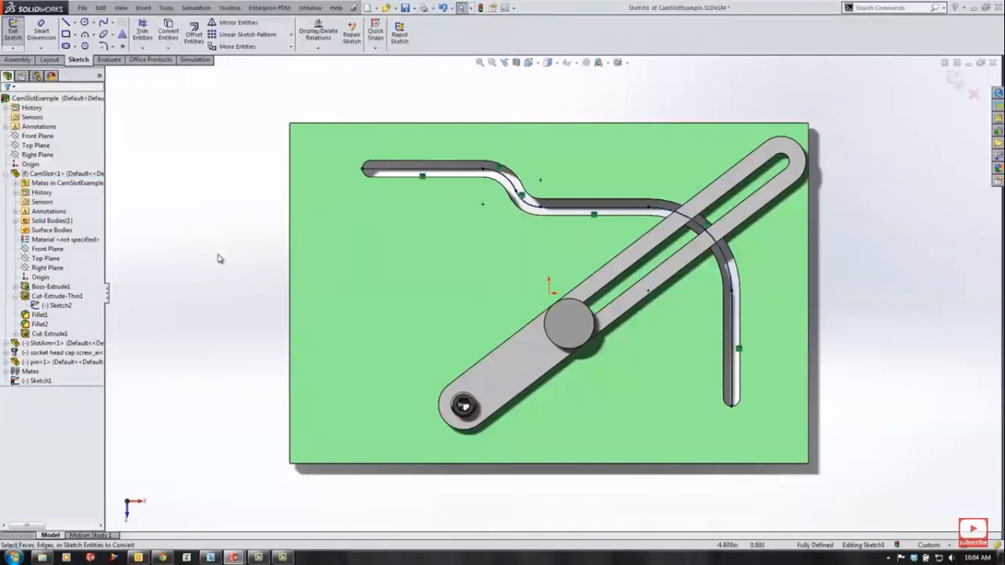
- Sketch a construction line across the slot's rounded left end and open Trim Entities
key(l)
scroll(366, 188, up, 5)
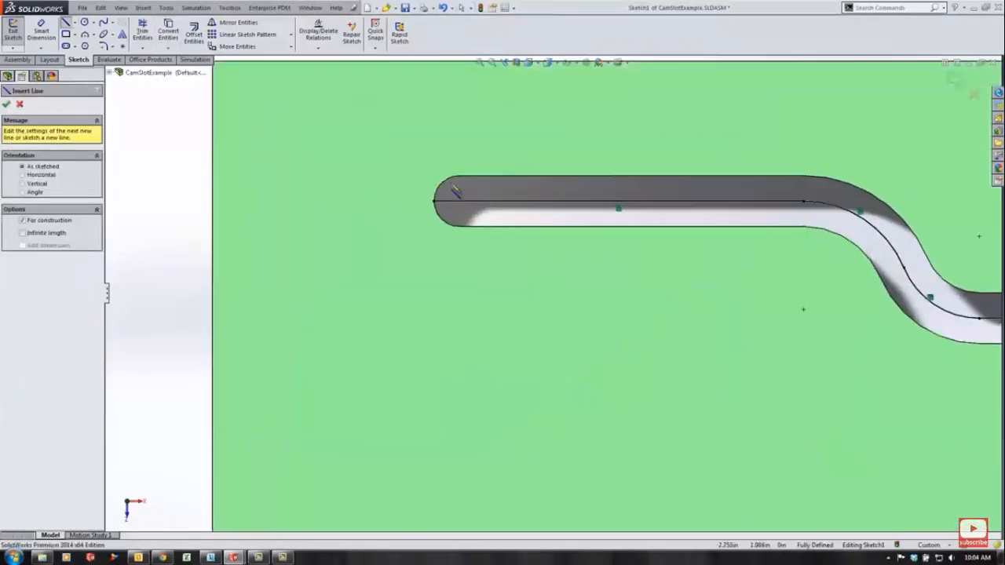
click(463, 176)
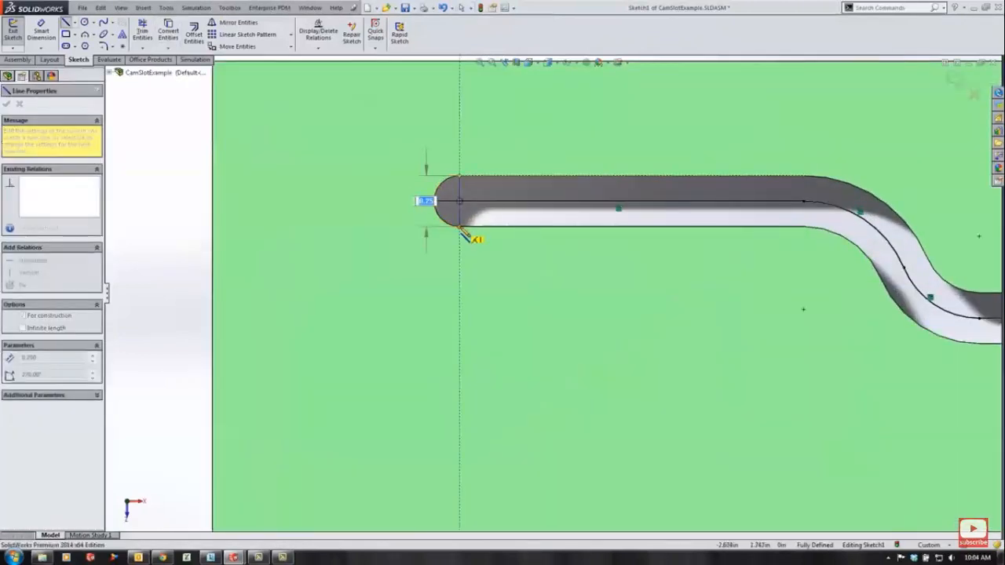
click(460, 233)
scroll(515, 241, up, 1)
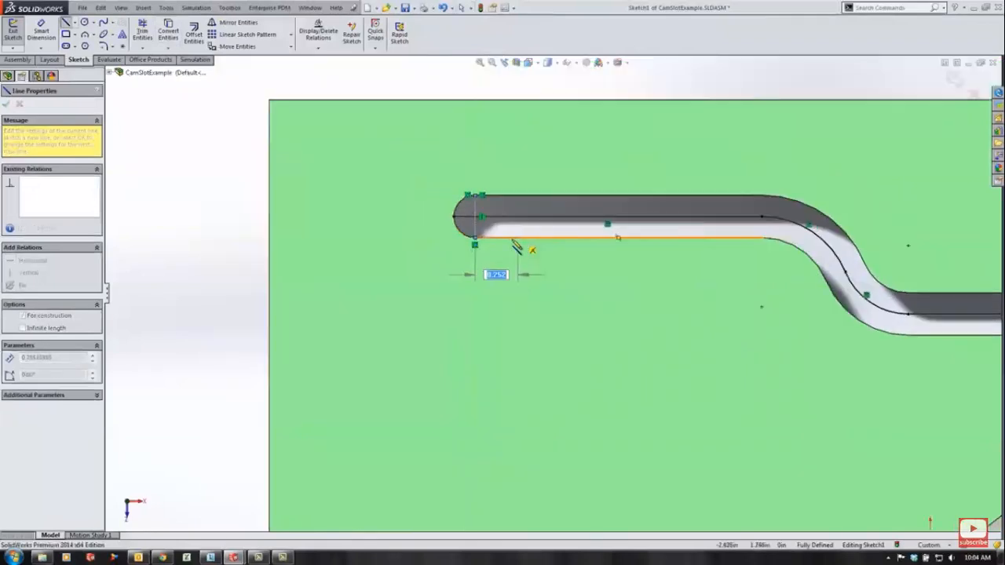
key(Escape)
key(s)
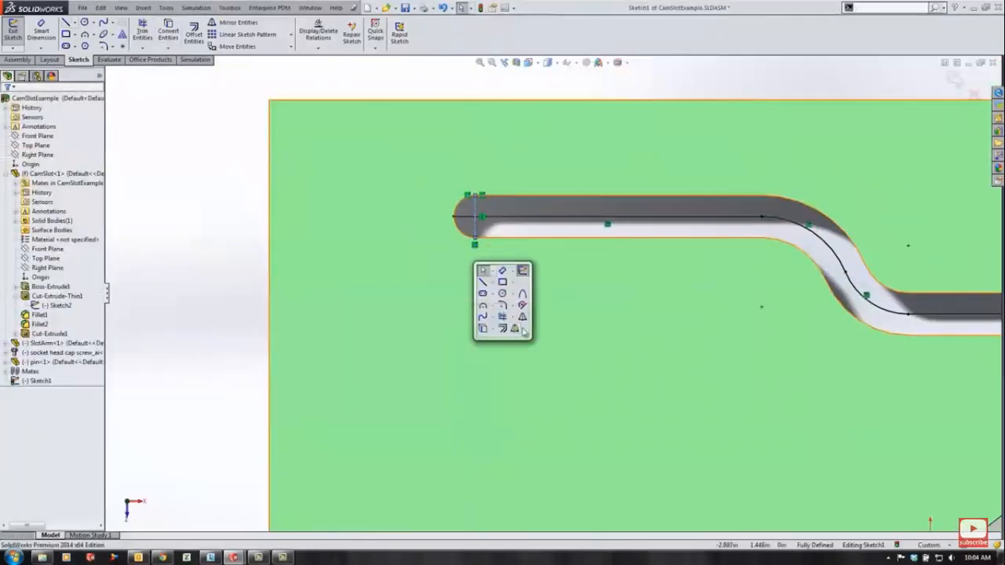
click(503, 317)
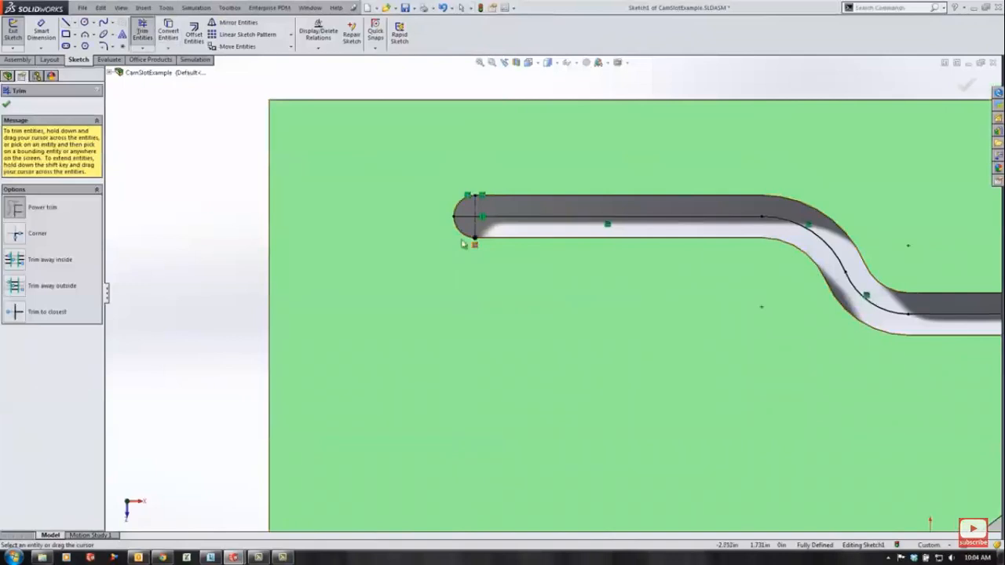
scroll(550, 296, up, 5)
scroll(707, 385, down, 6)
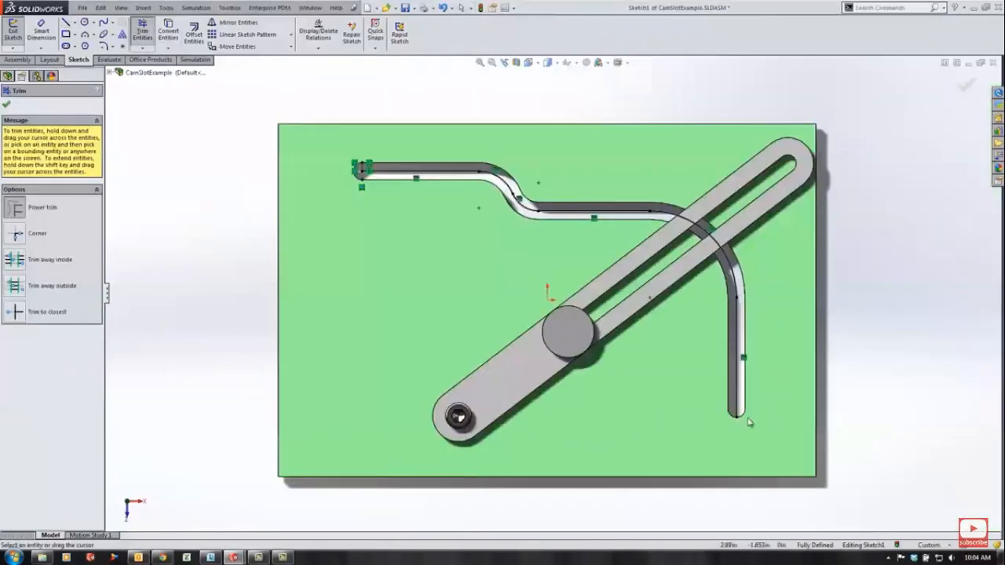
- Sketch a line across the rounded bottom end of the vertical slot leg
key(s)
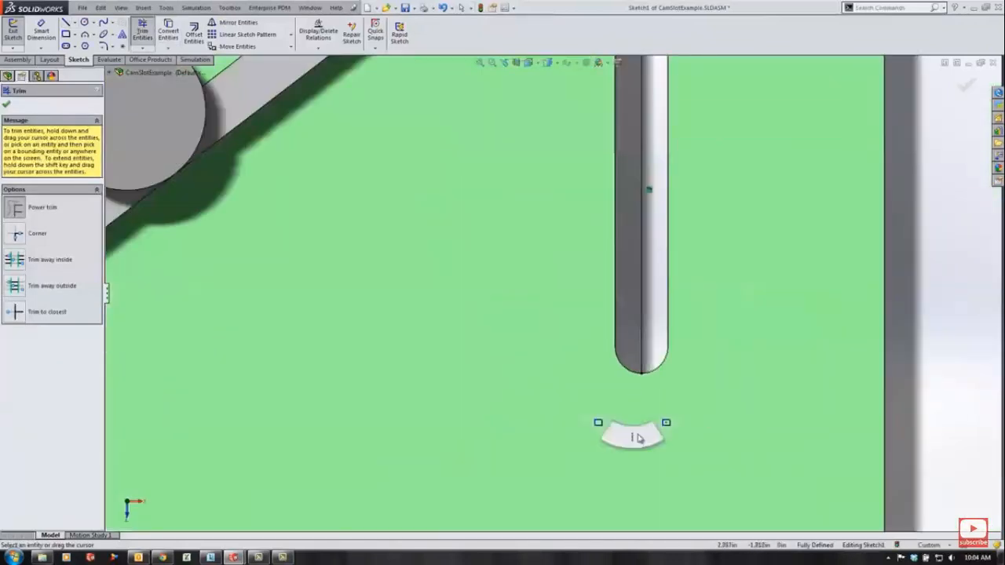
click(638, 435)
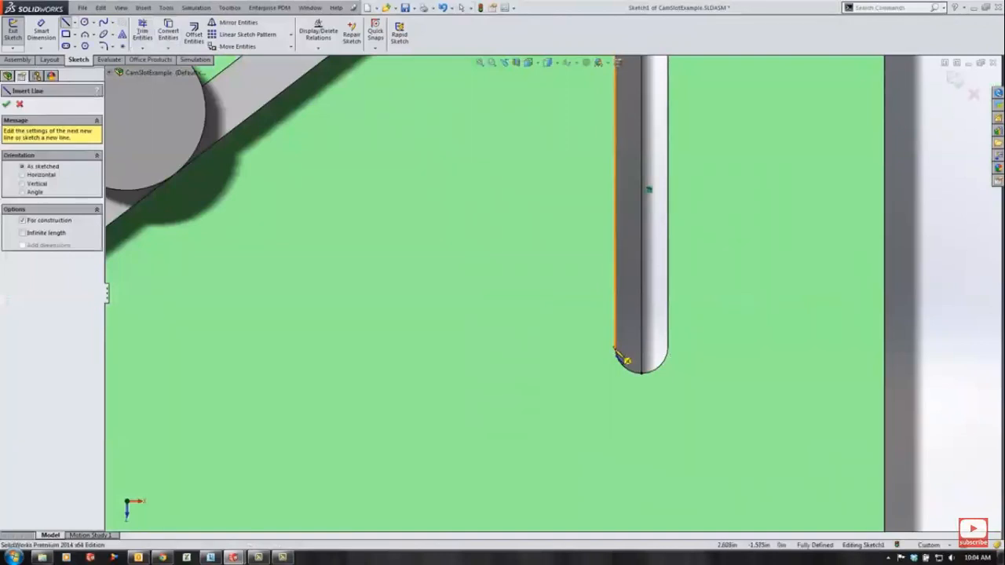
drag(616, 348, 667, 347)
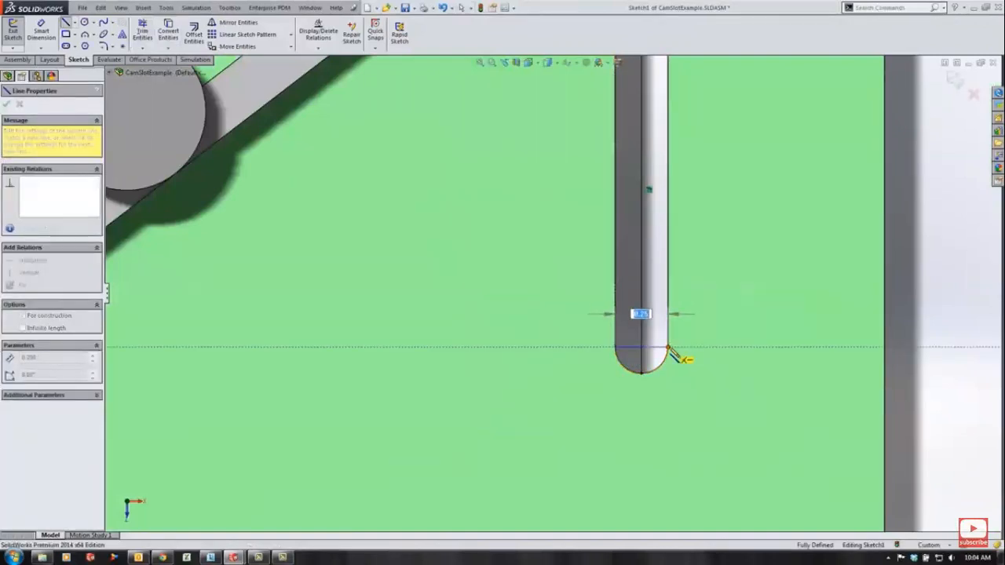
key(Escape)
- Run Trim Entities at the slot end and exit the sketch
key(s)
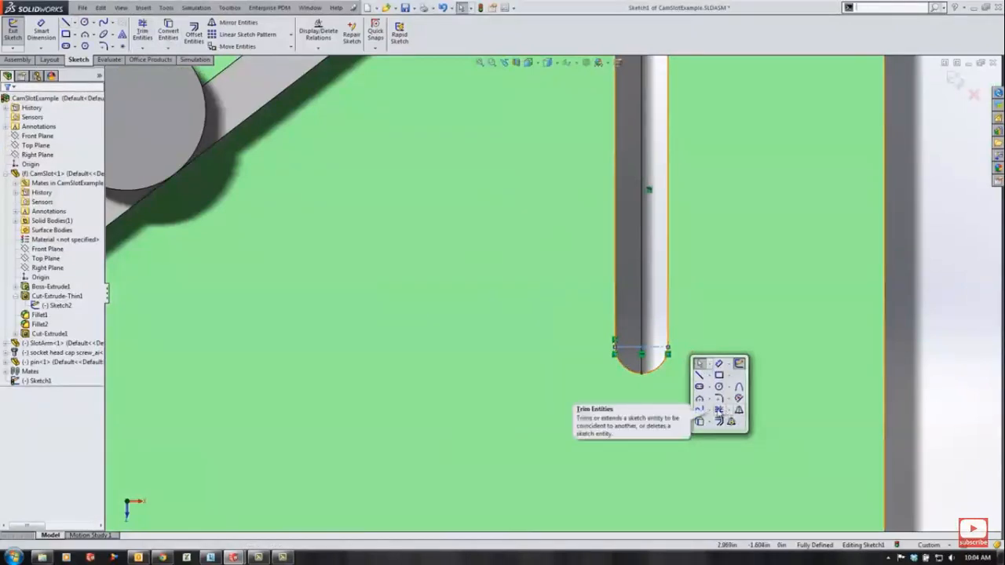
click(719, 421)
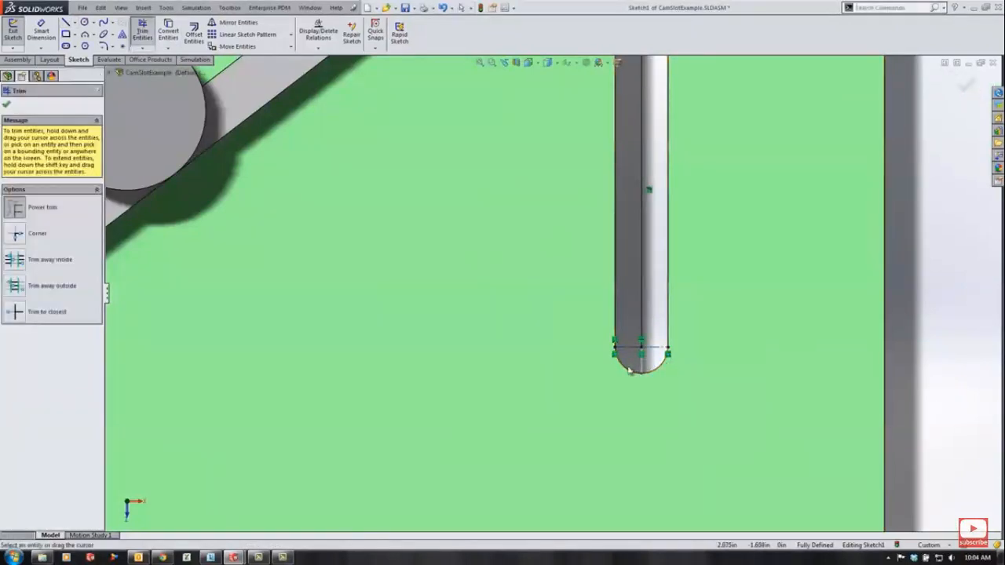
scroll(879, 172, up, 4)
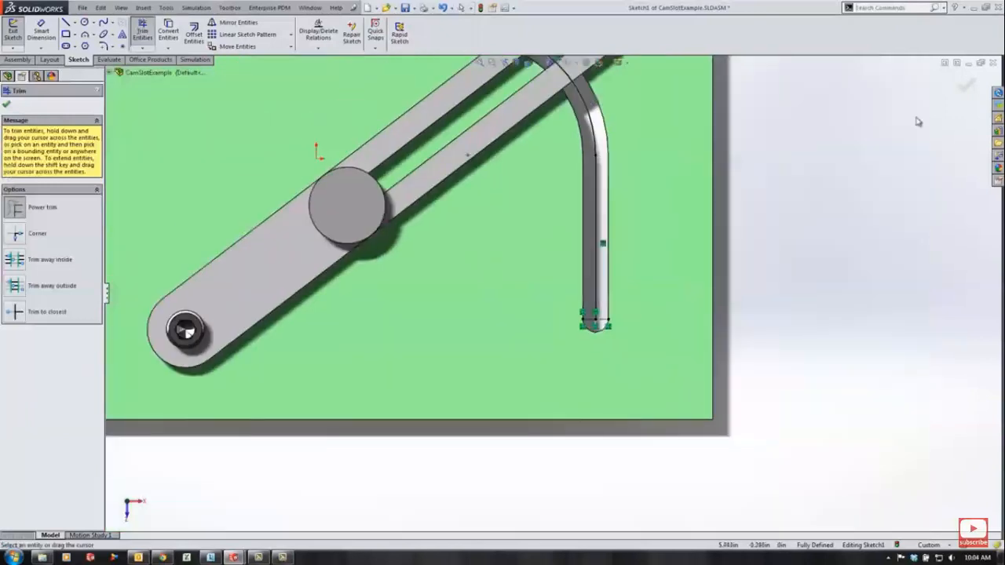
click(966, 87)
scroll(898, 120, up, 3)
click(954, 79)
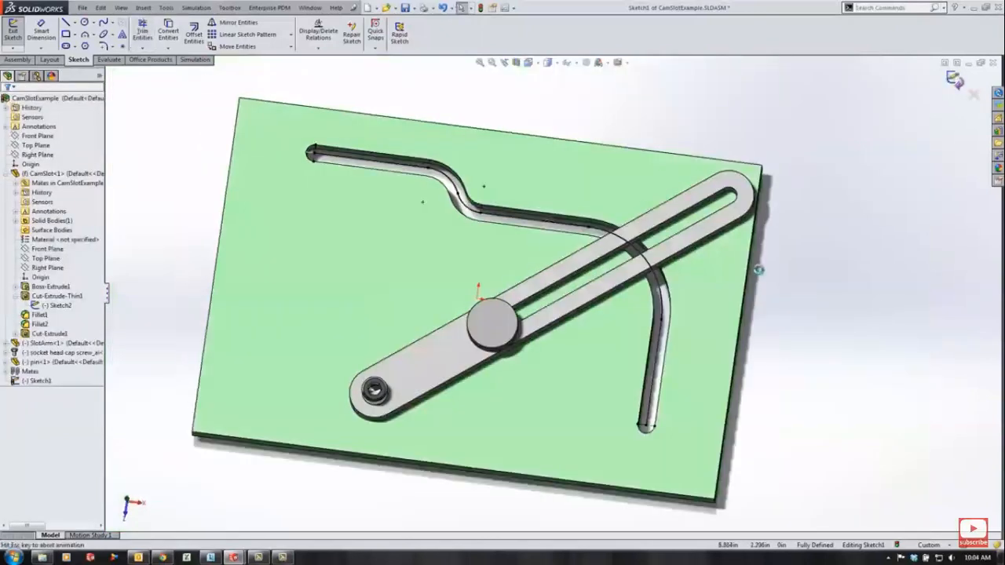
- Edit the pin part in the context of the assembly
scroll(578, 433, down, 5)
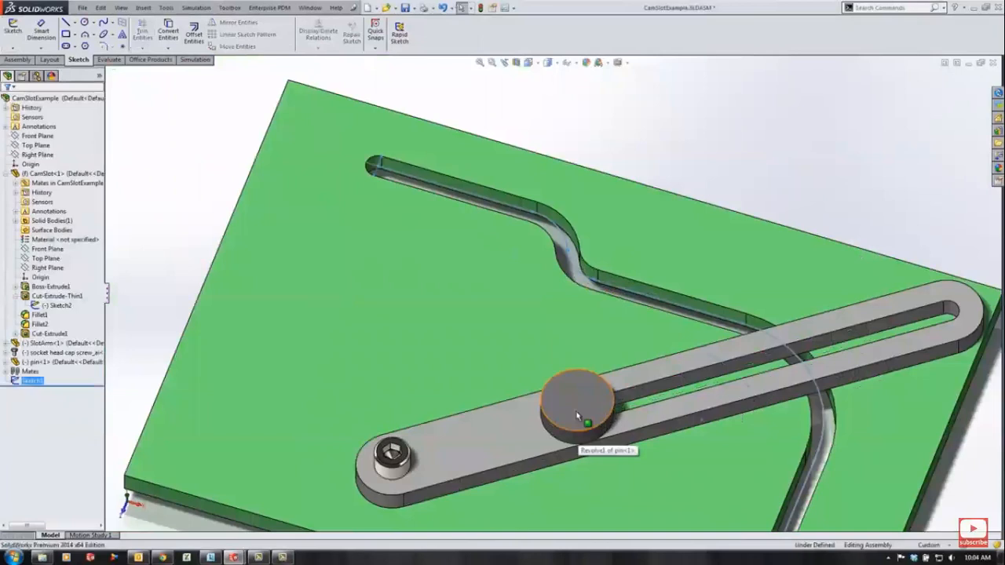
click(579, 432)
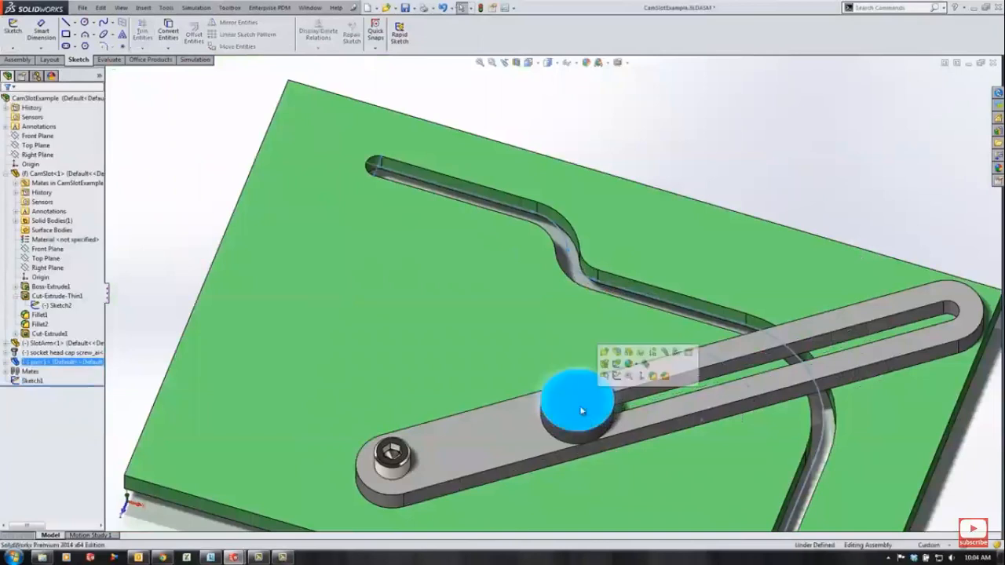
click(618, 352)
- While editing the pin, start a sketch on the plate's top face and place a sketch point at the pin's centre
scroll(617, 400, up, 5)
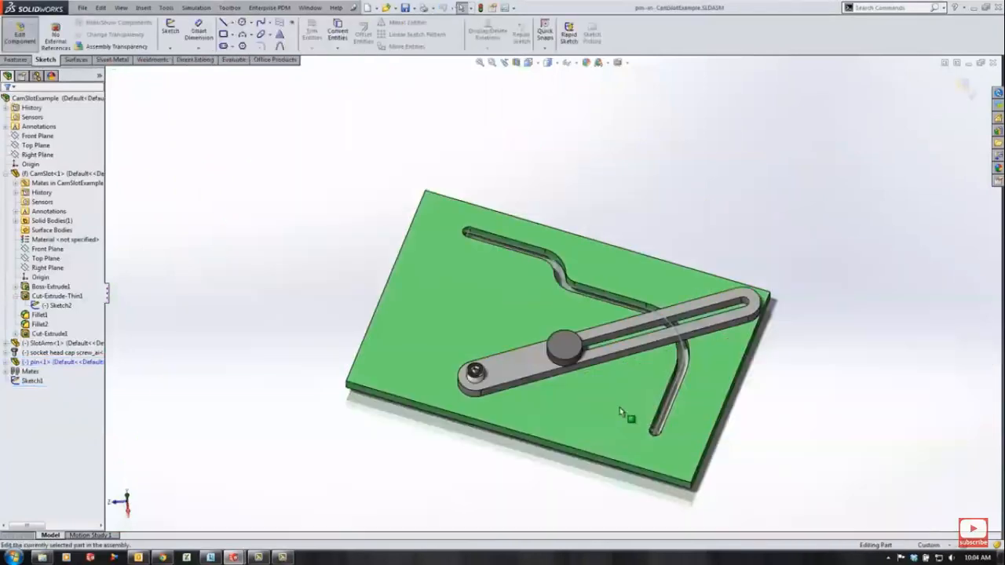
scroll(585, 384, down, 3)
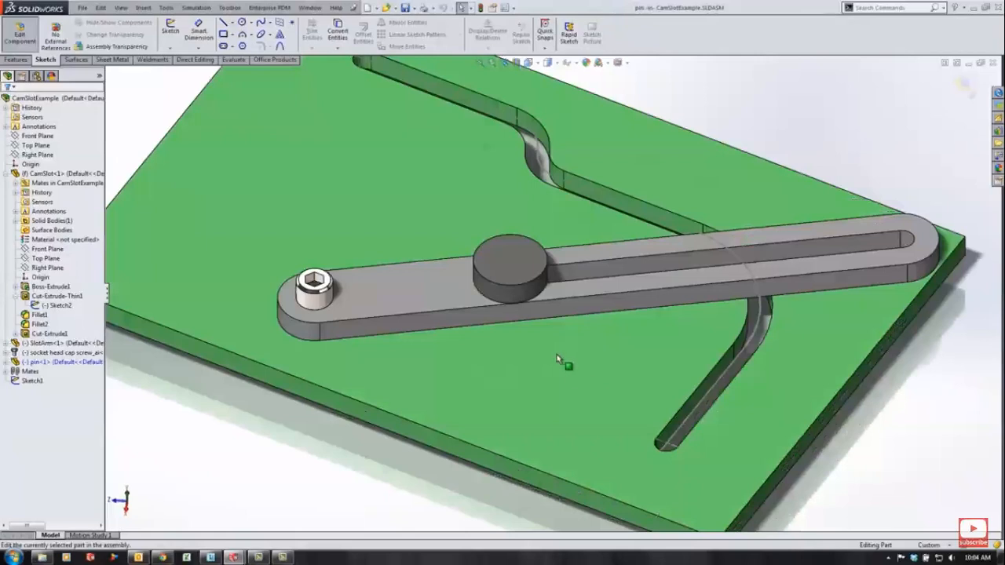
click(557, 359)
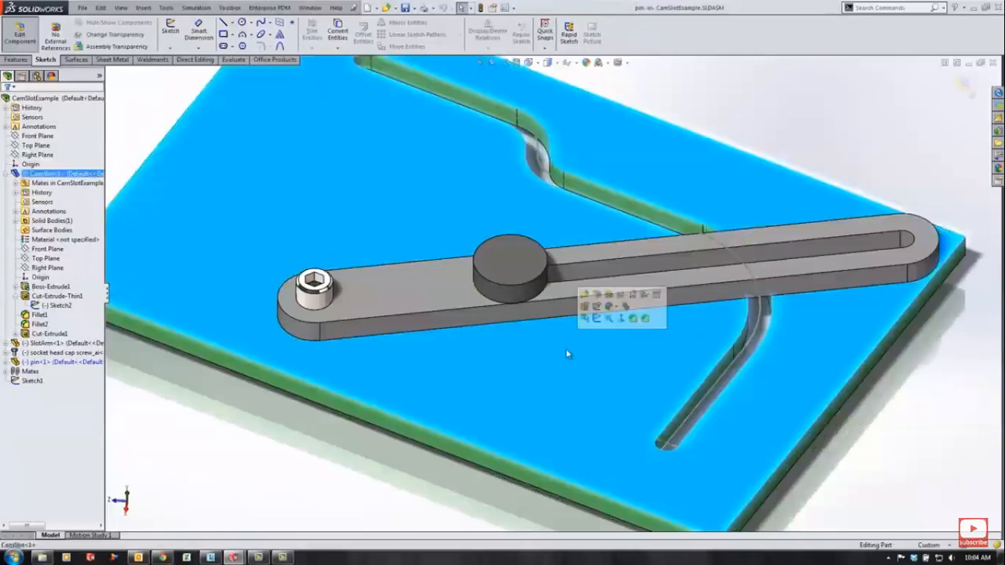
click(597, 317)
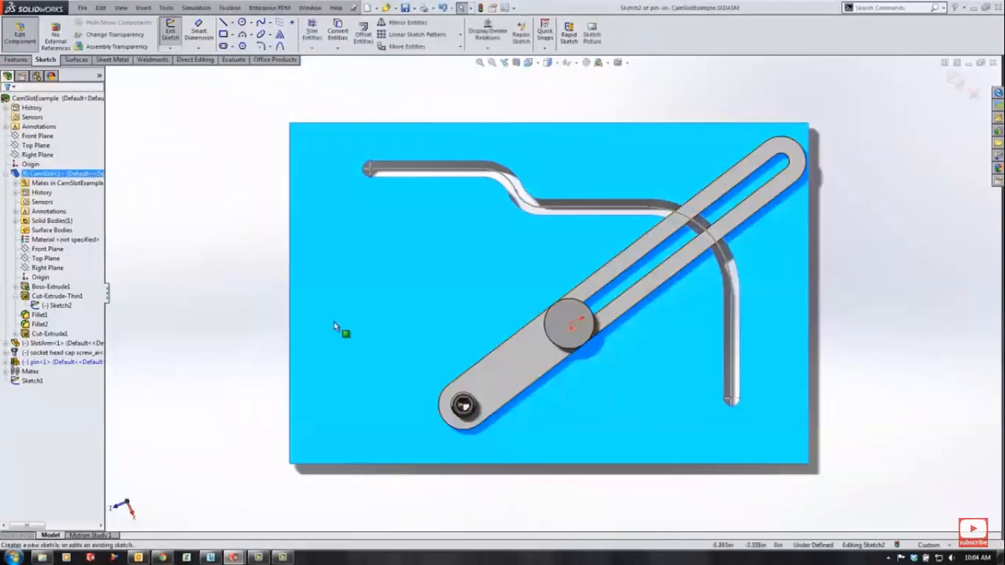
click(292, 24)
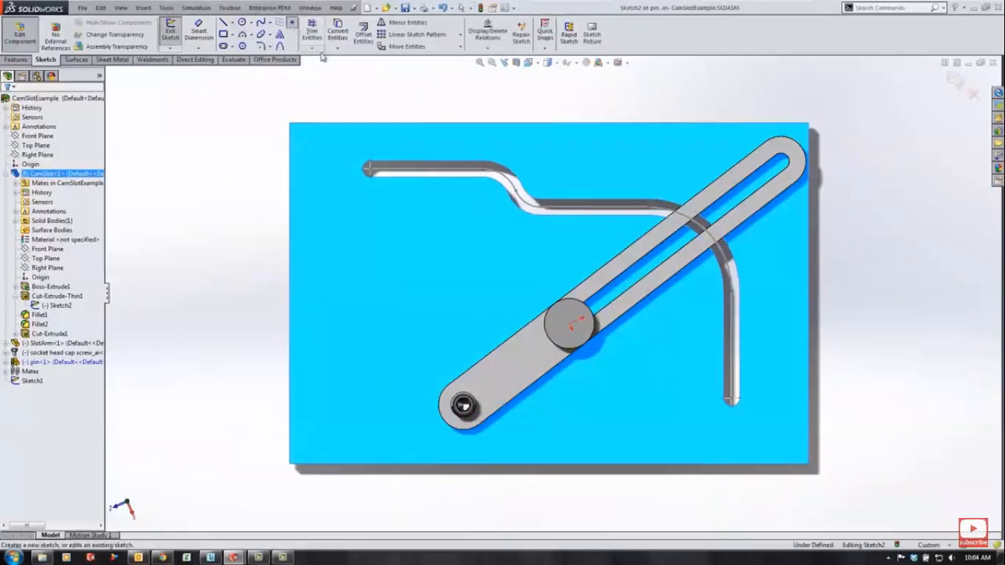
click(572, 327)
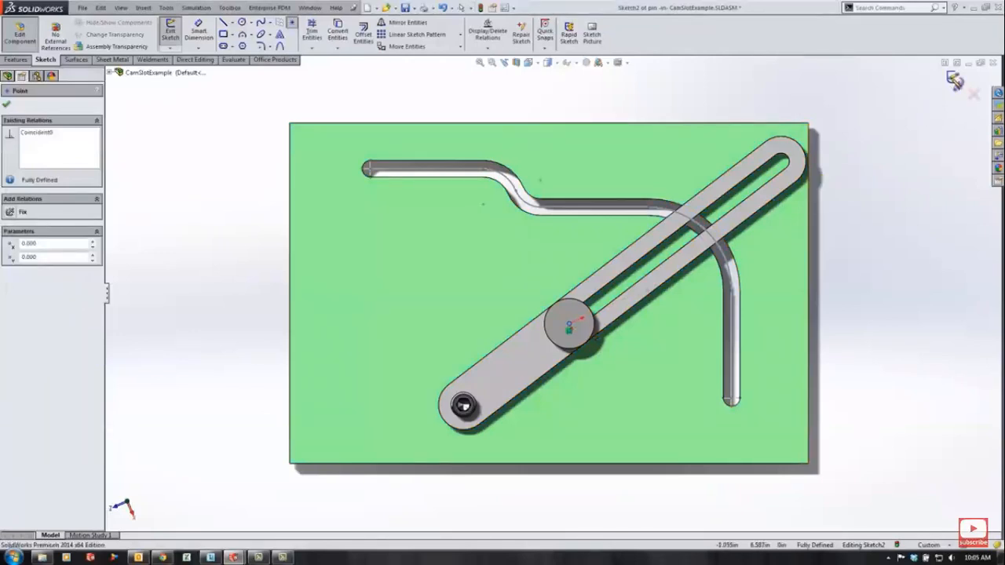
- Exit the pin sketch and the part editing to return to the assembly
middle_drag(652, 409, 637, 281)
scroll(585, 321, down, 7)
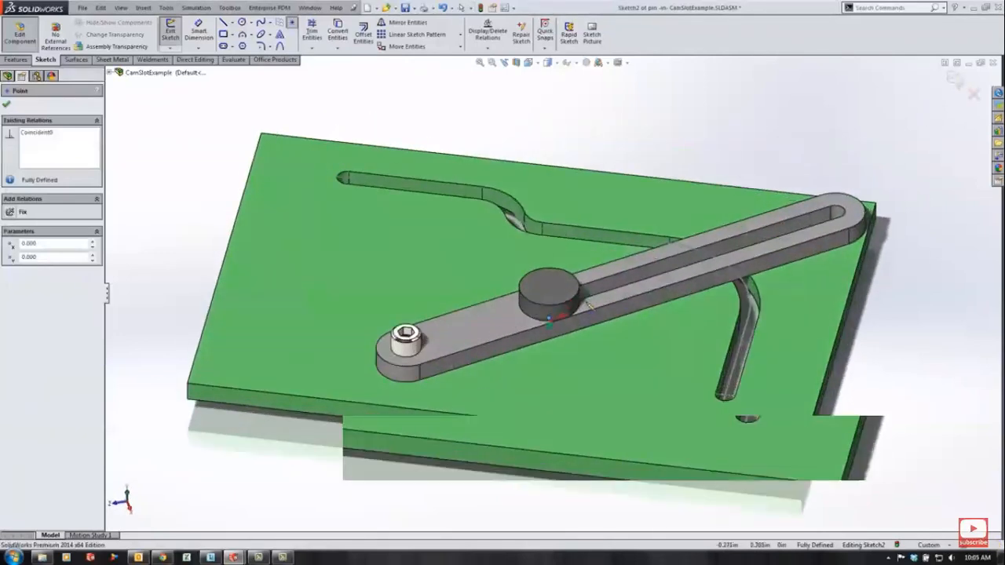
middle_drag(537, 403, 535, 335)
scroll(553, 368, down, 1)
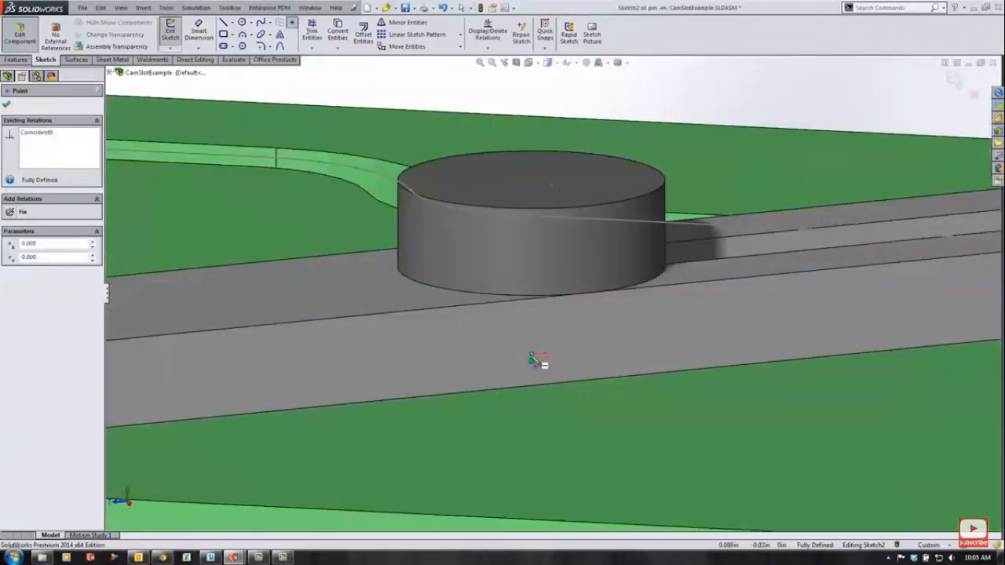
scroll(618, 358, up, 3)
click(954, 79)
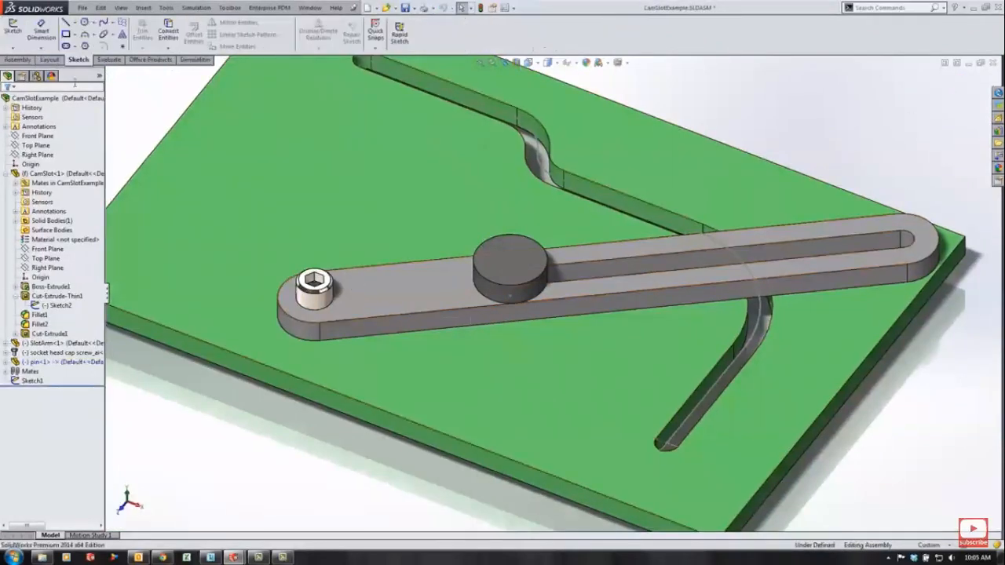
- Add a Path Mate between the pin's sketch point and the slot's sketch path on the plate
click(17, 60)
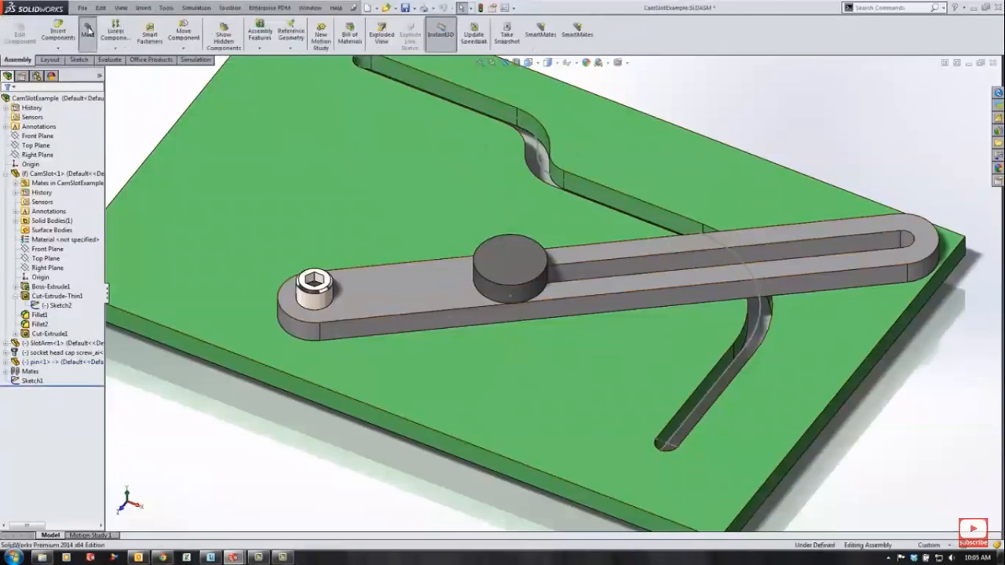
click(88, 32)
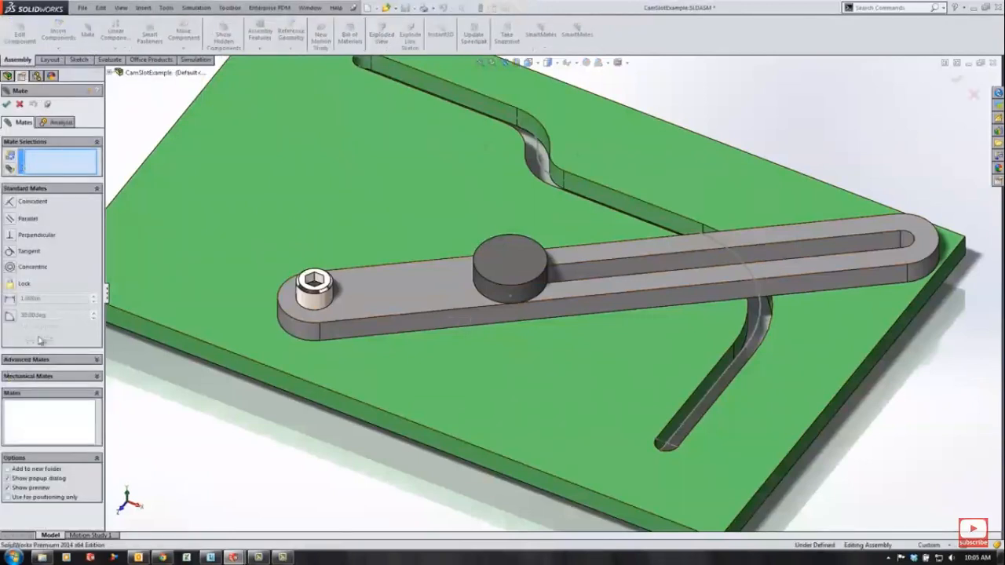
click(36, 360)
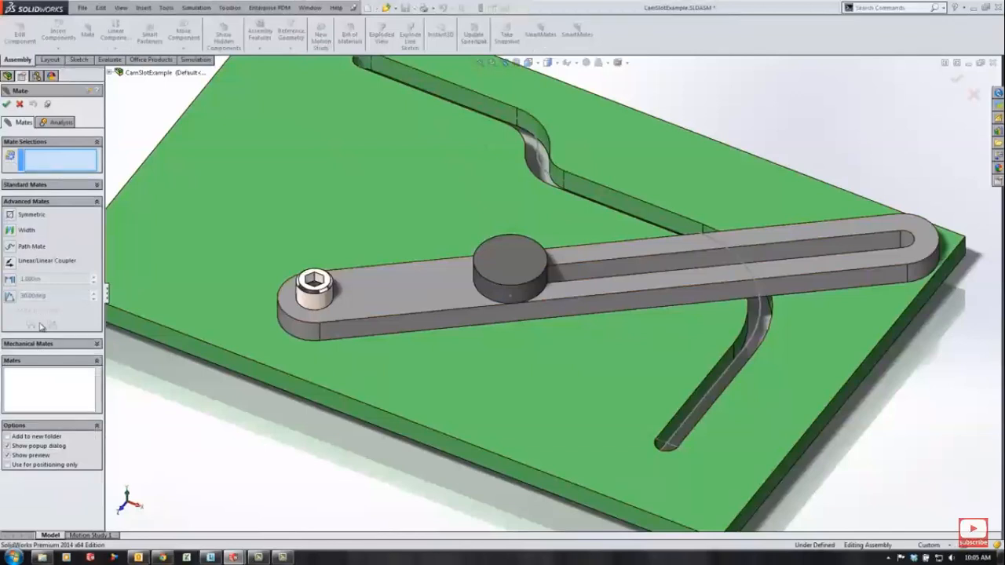
click(24, 246)
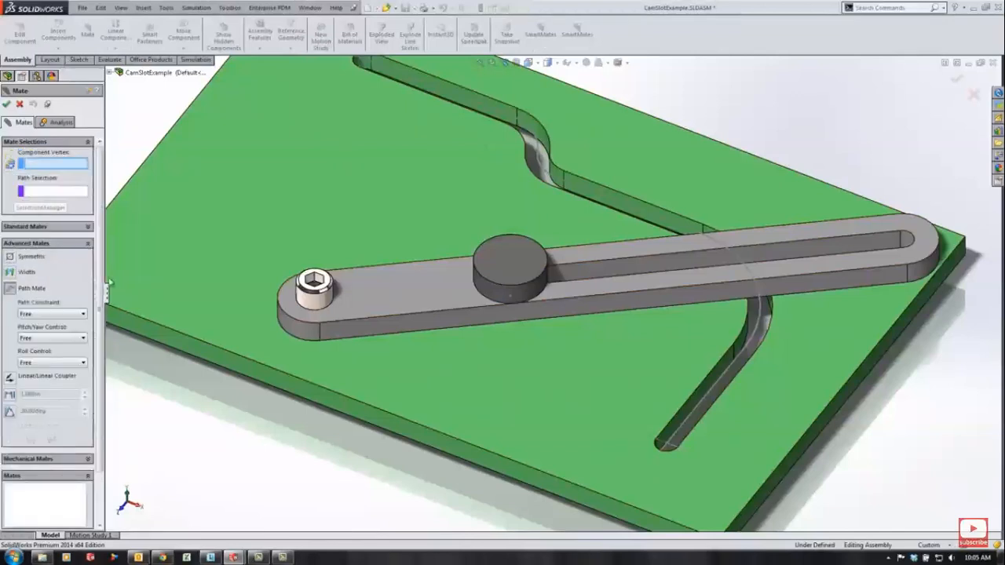
click(511, 297)
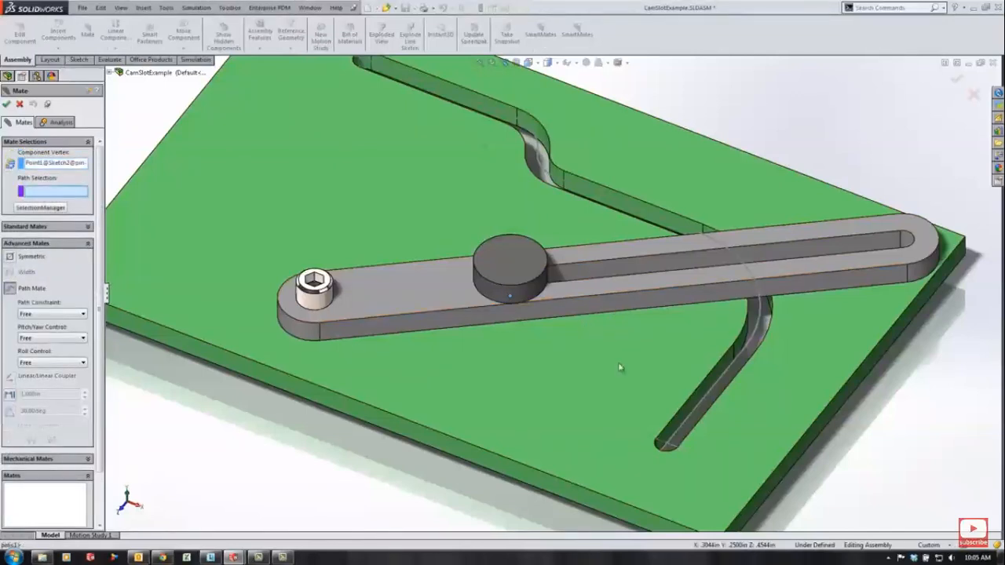
right_click(672, 442)
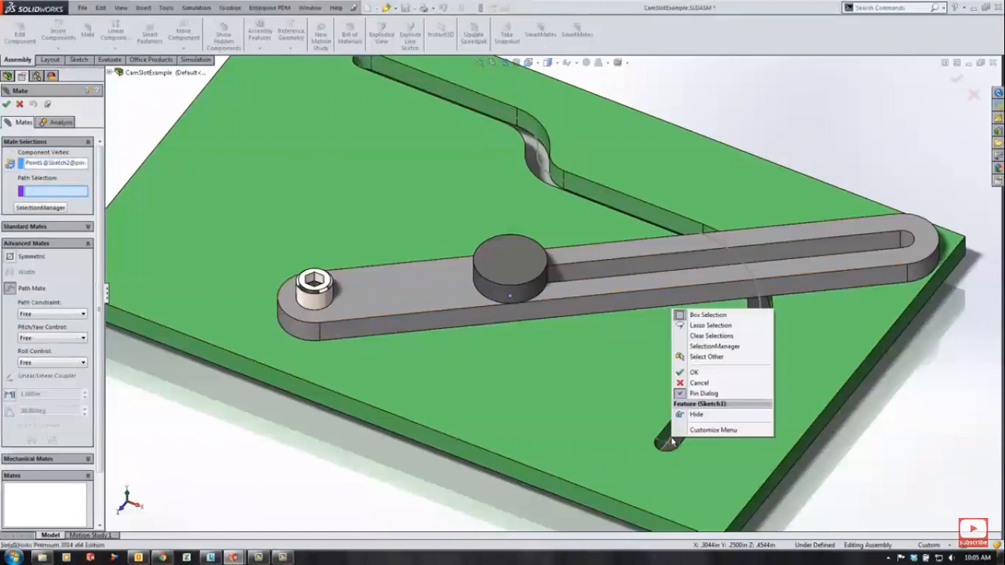
click(707, 347)
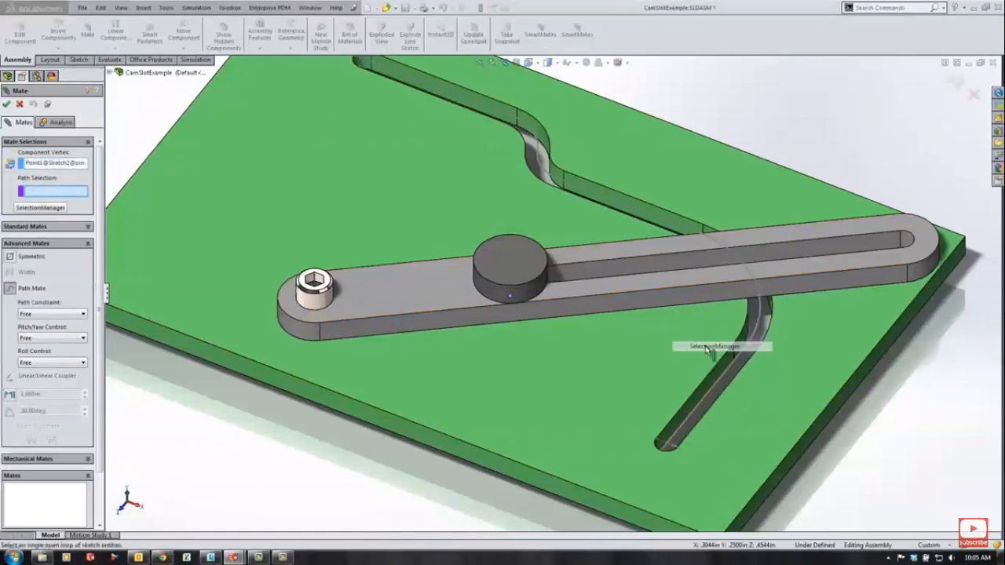
click(695, 417)
click(734, 378)
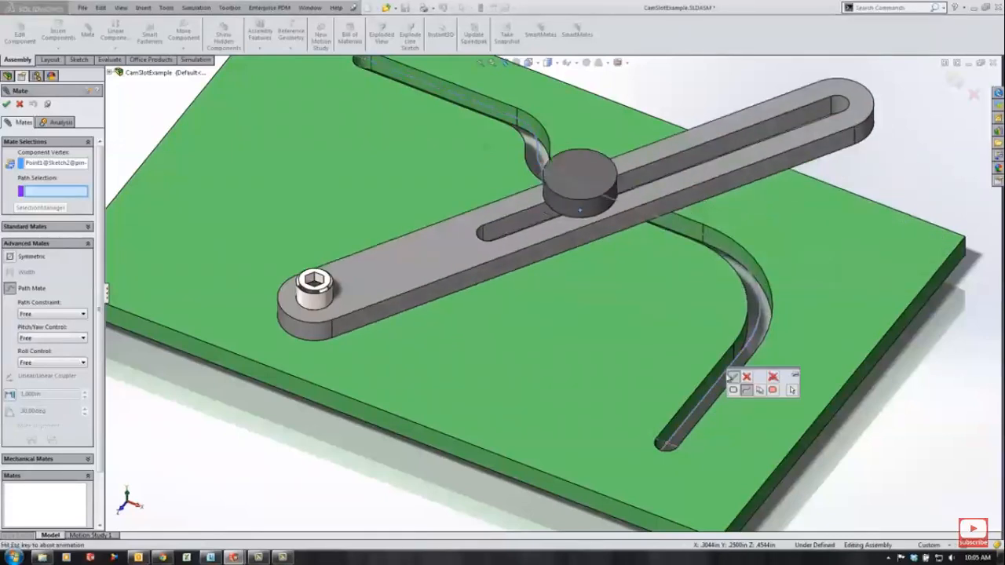
click(955, 80)
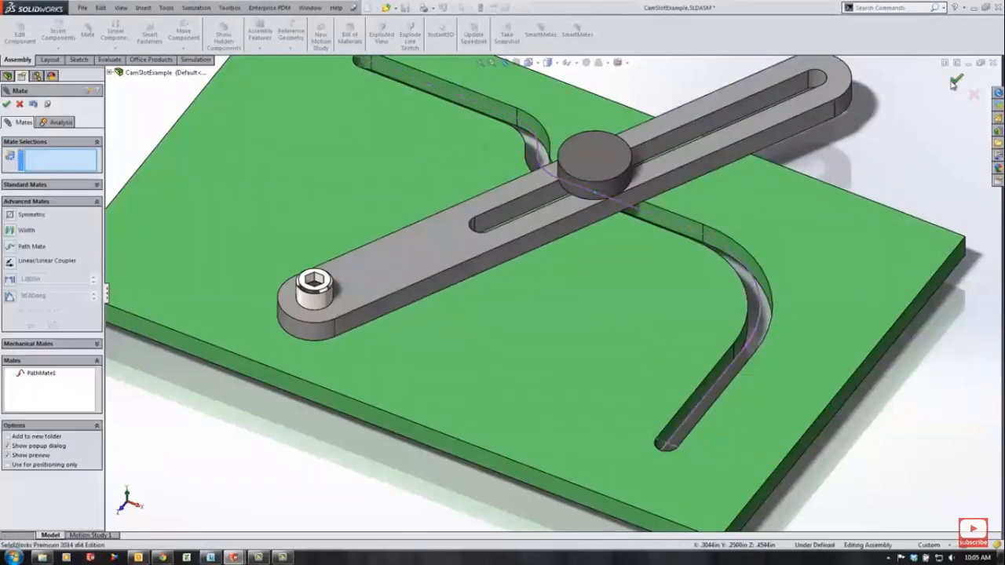
click(955, 82)
- Drag the slotted arm to check the pin following the slot path
scroll(818, 296, up, 4)
middle_drag(717, 312, 762, 340)
drag(600, 124, 675, 253)
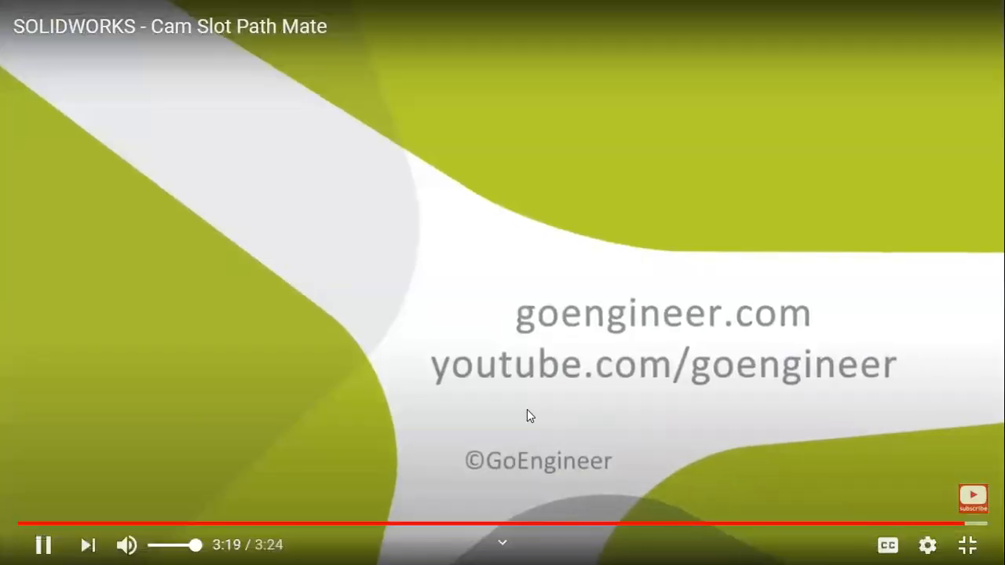
- Leave the video's full-screen view, pause it, and switch to the Assem5 slot assembly in SolidWorks 2016
key(Escape)
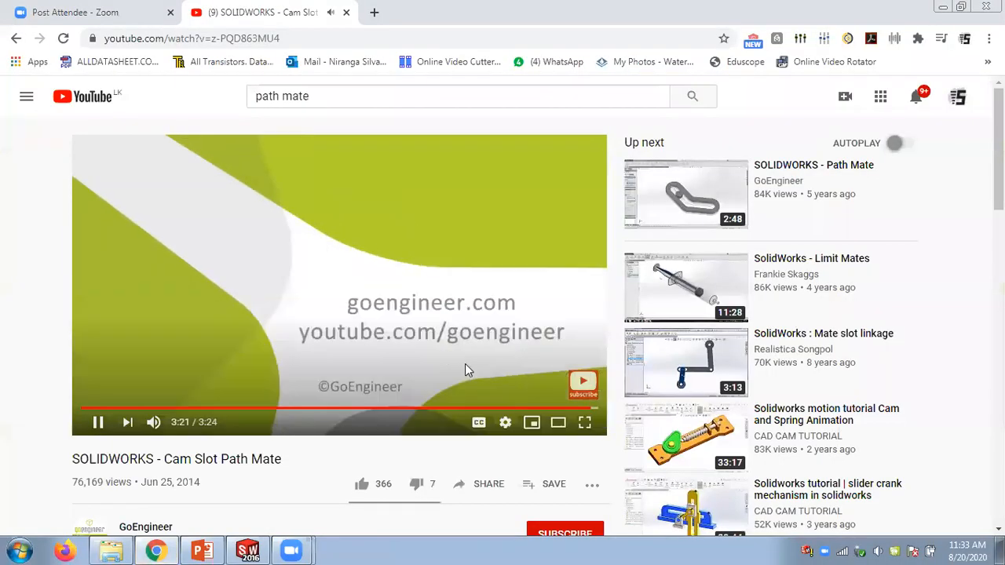
click(369, 314)
click(249, 551)
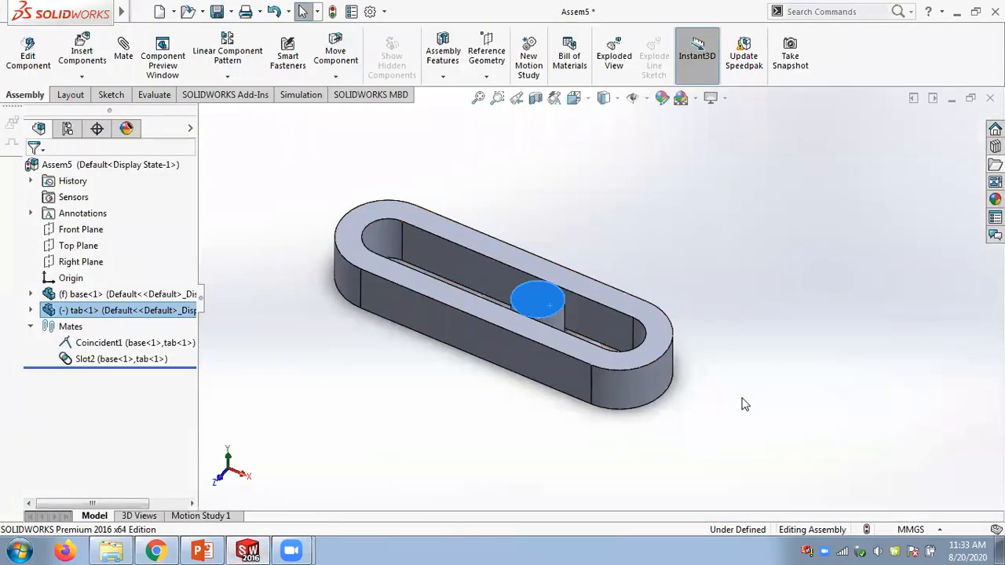
click(679, 212)
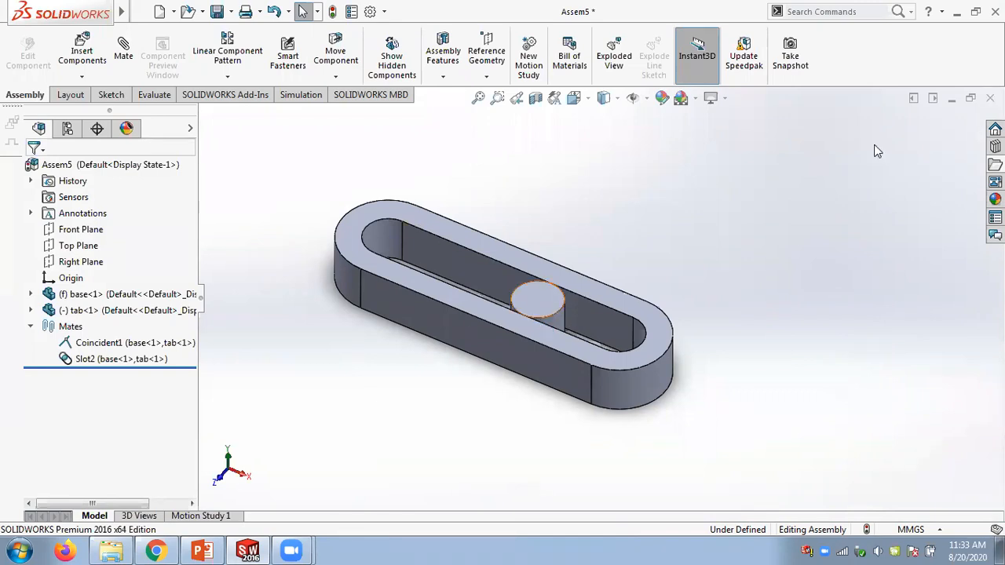
- Switch to the PowerPoint slides and raise the system volume
click(202, 550)
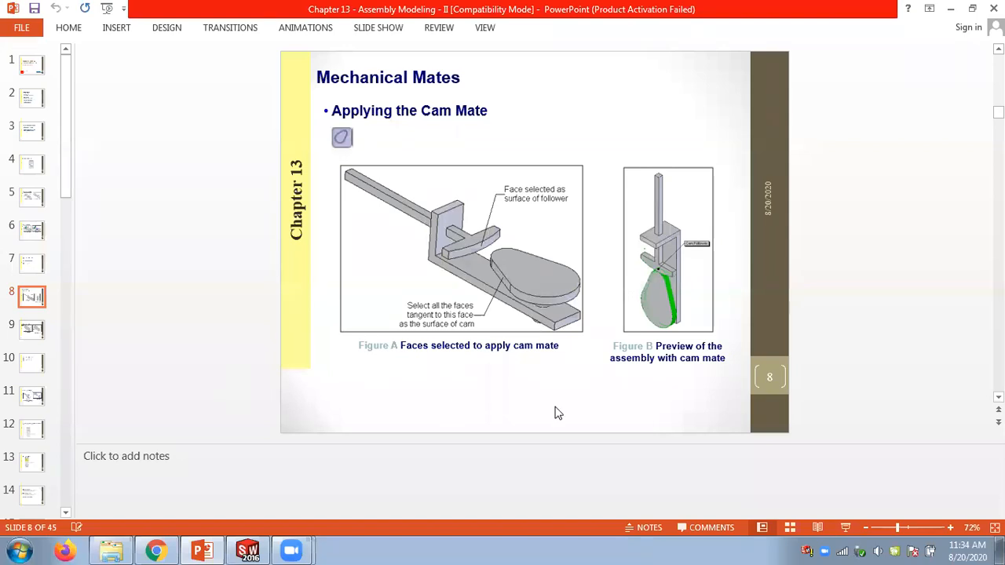
click(879, 549)
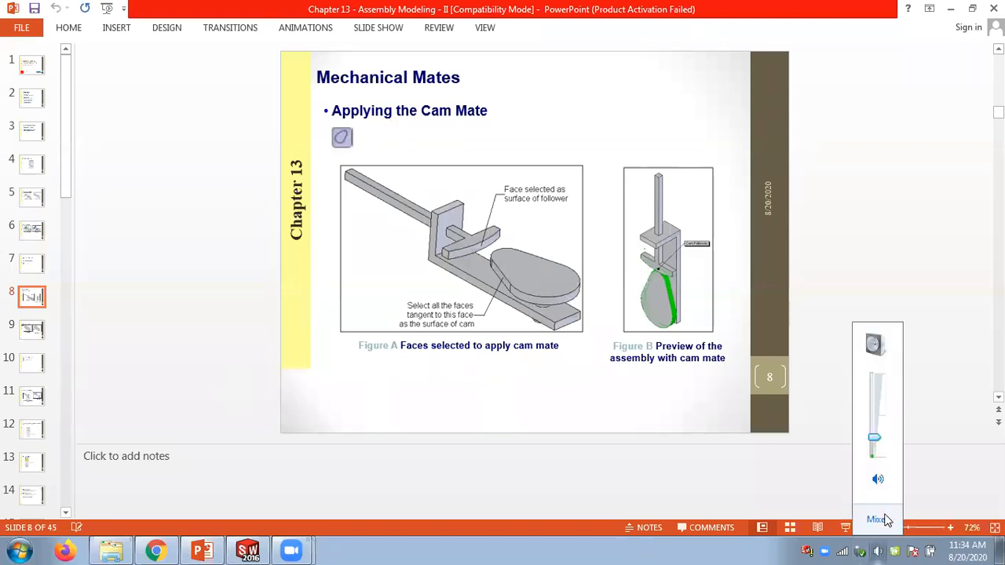
drag(874, 438, 877, 415)
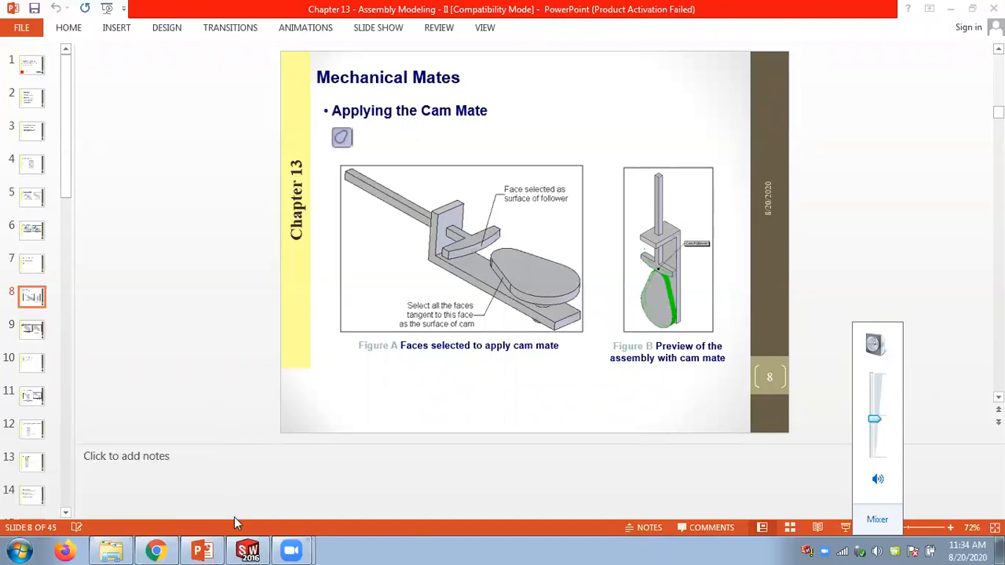
- Switch back to SolidWorks and close the Assem5 assembly, accepting the save prompt
click(248, 551)
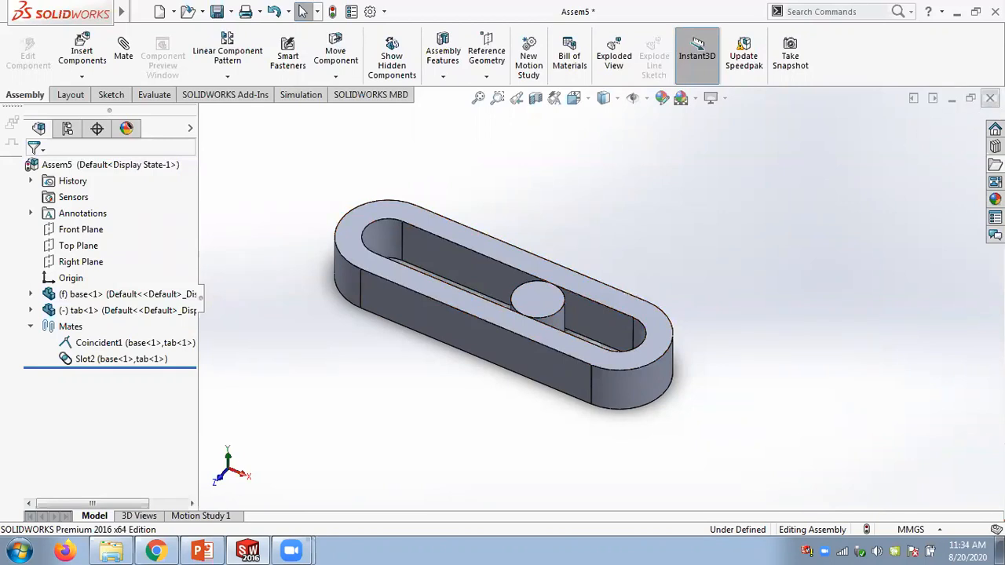
click(990, 98)
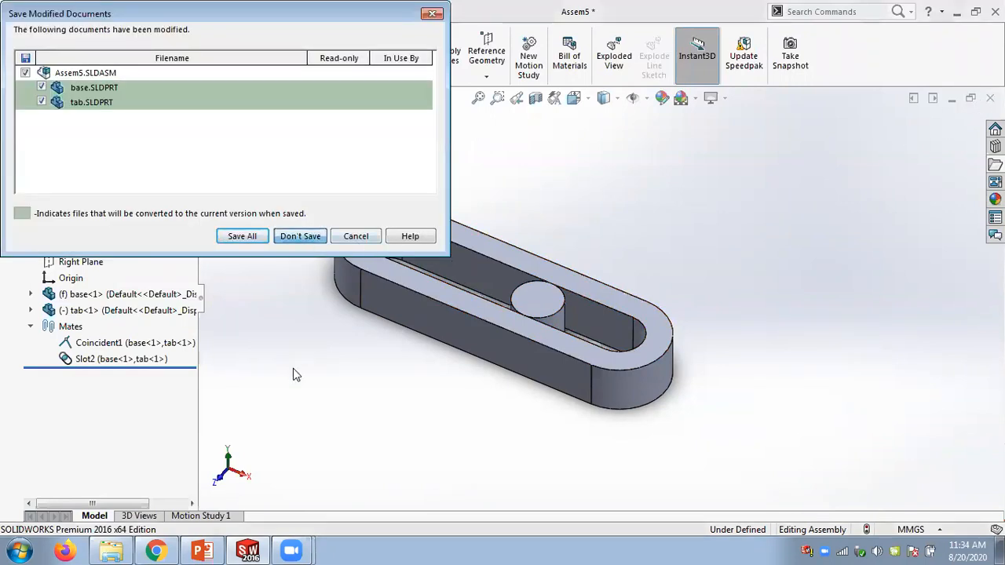
key(Return)
- Switch to PowerPoint and browse between the gear mate slide and the rack pinion, screw and hinge mate slide
click(202, 552)
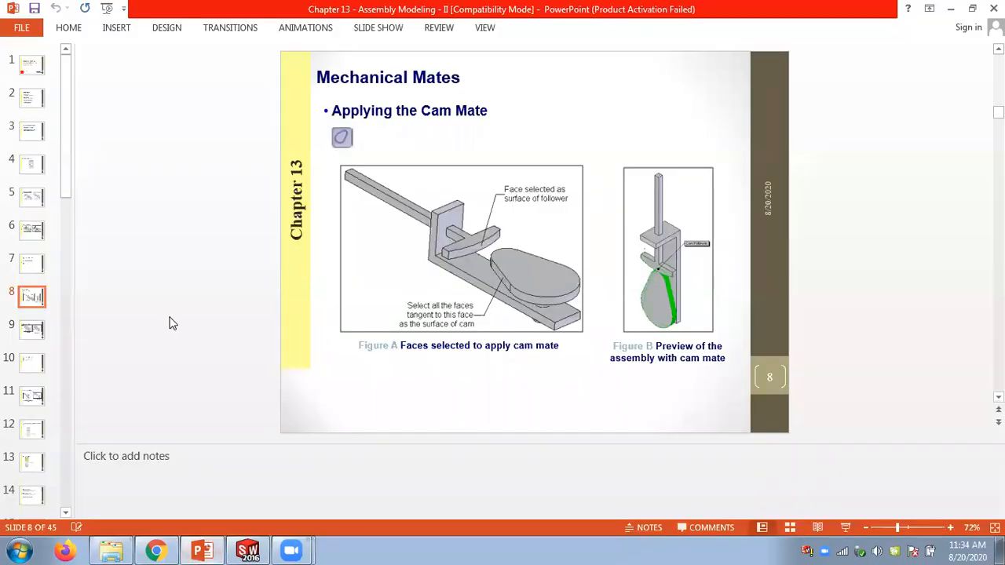
scroll(187, 320, down, 1)
scroll(187, 326, down, 1)
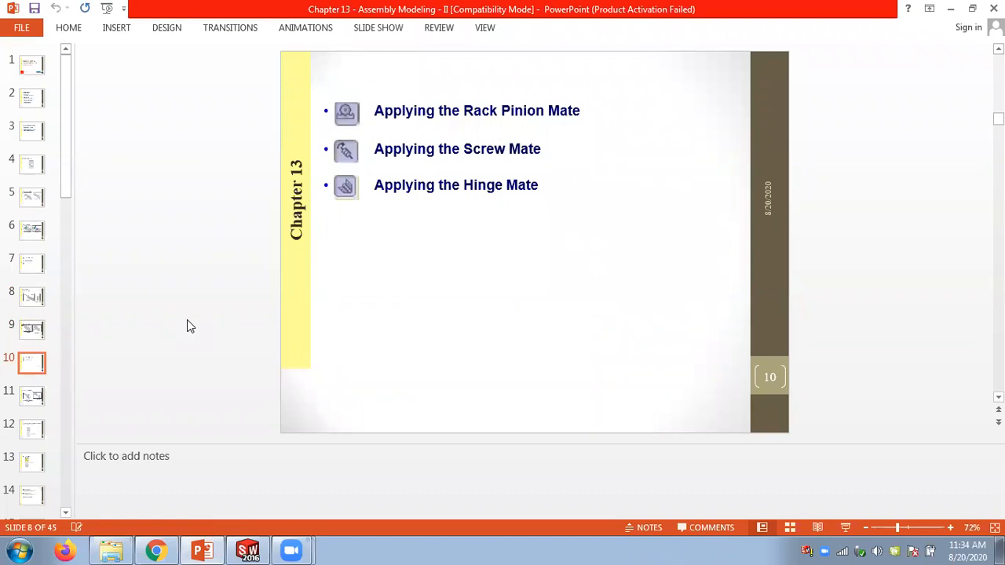
scroll(187, 327, up, 1)
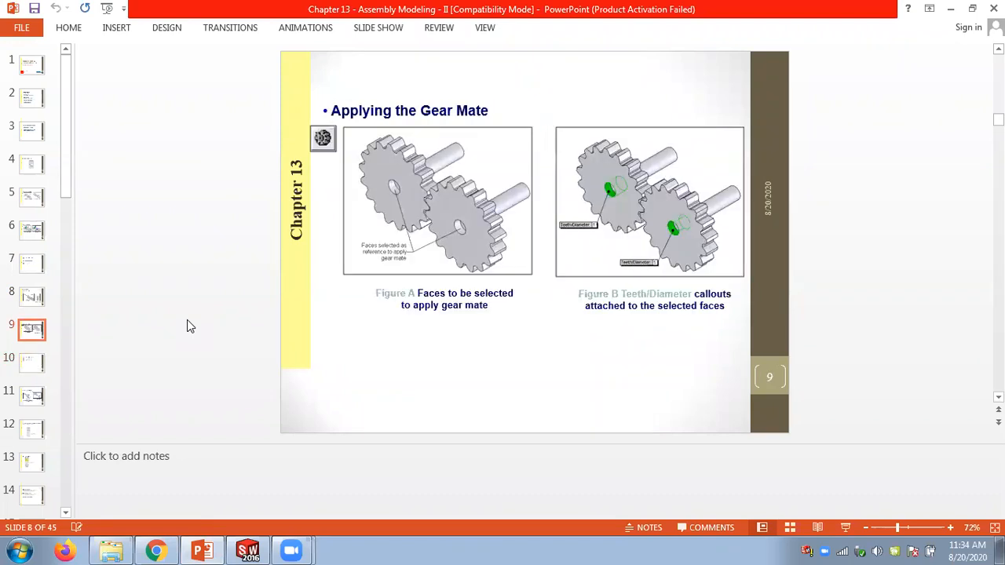
scroll(186, 326, down, 1)
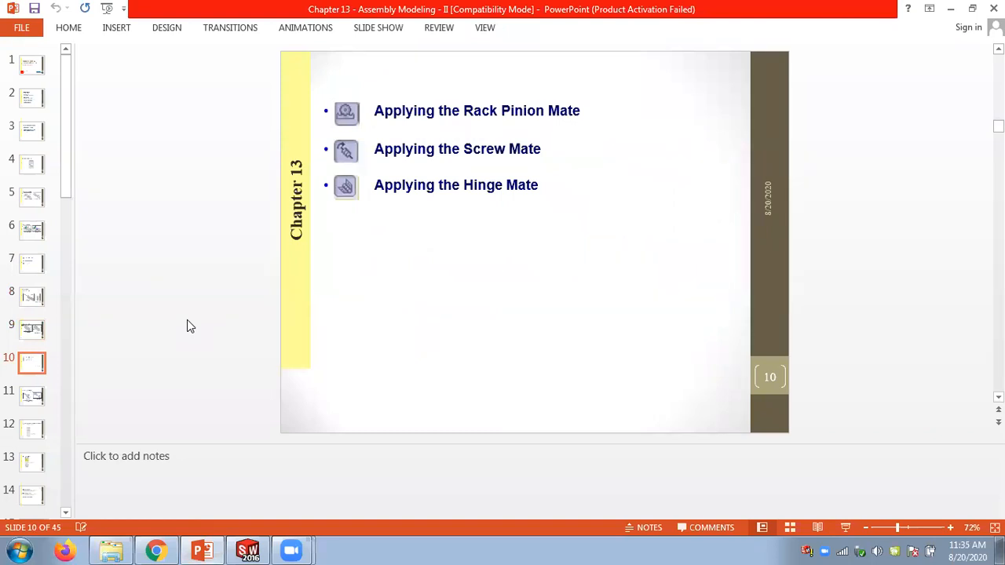
scroll(187, 325, down, 1)
scroll(187, 325, up, 1)
scroll(187, 327, up, 1)
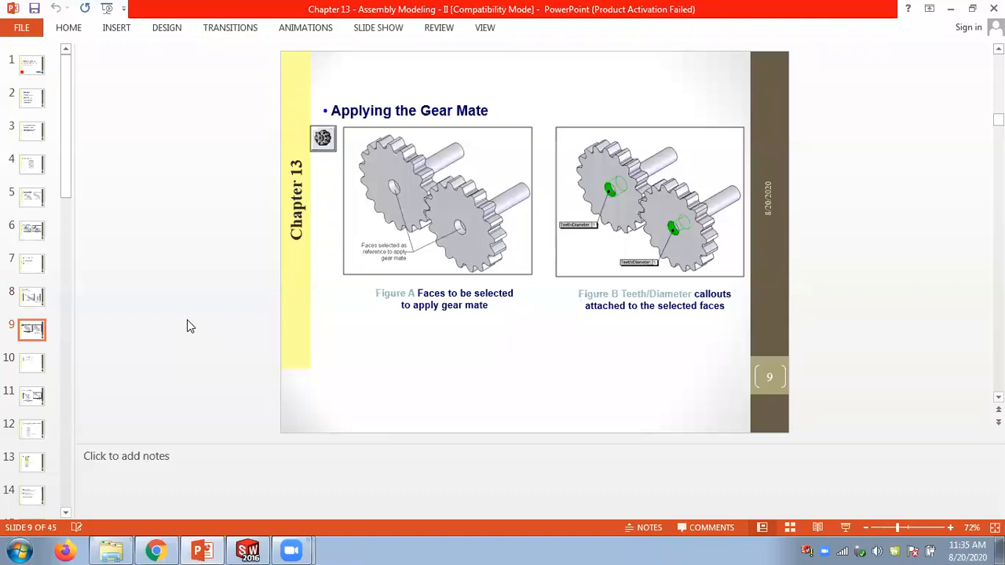
scroll(187, 325, down, 1)
scroll(187, 325, up, 1)
scroll(187, 326, down, 1)
scroll(187, 325, up, 1)
scroll(187, 326, down, 1)
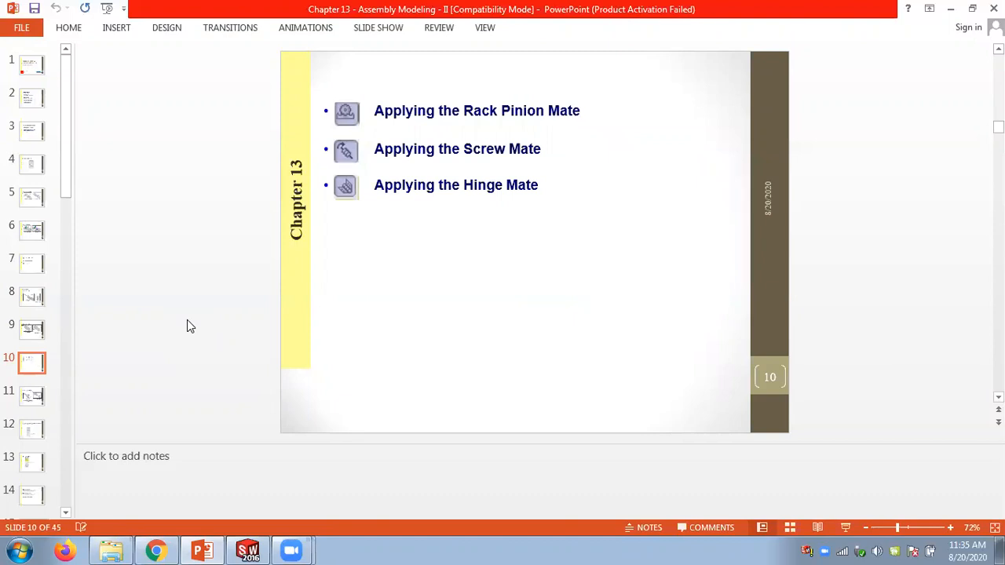
scroll(186, 320, up, 1)
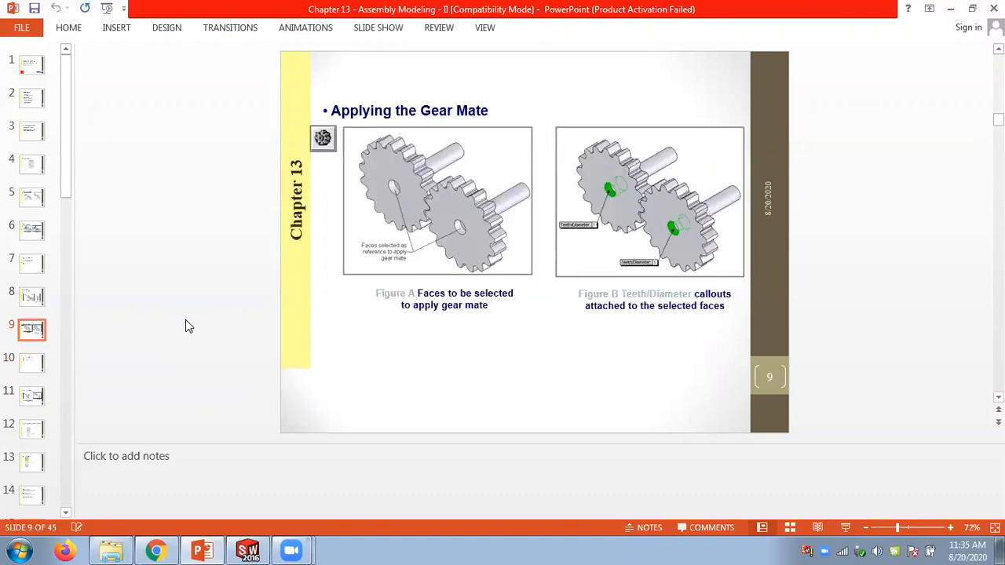
- Open Explorer, browse to the Chap 13 nut-and-bolt-assembly-3.snapshot.2 folder, and show its files as large icons
click(118, 550)
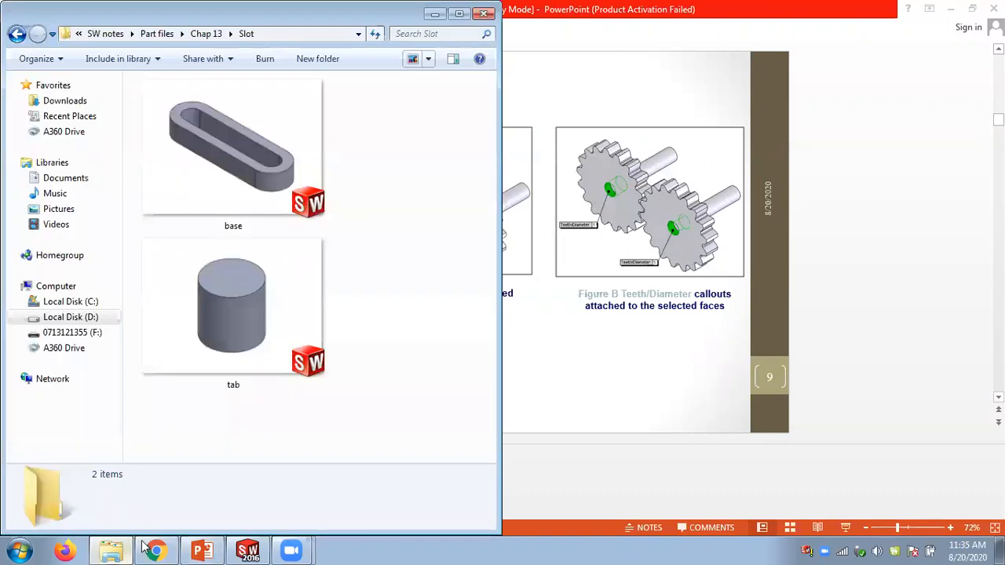
click(206, 33)
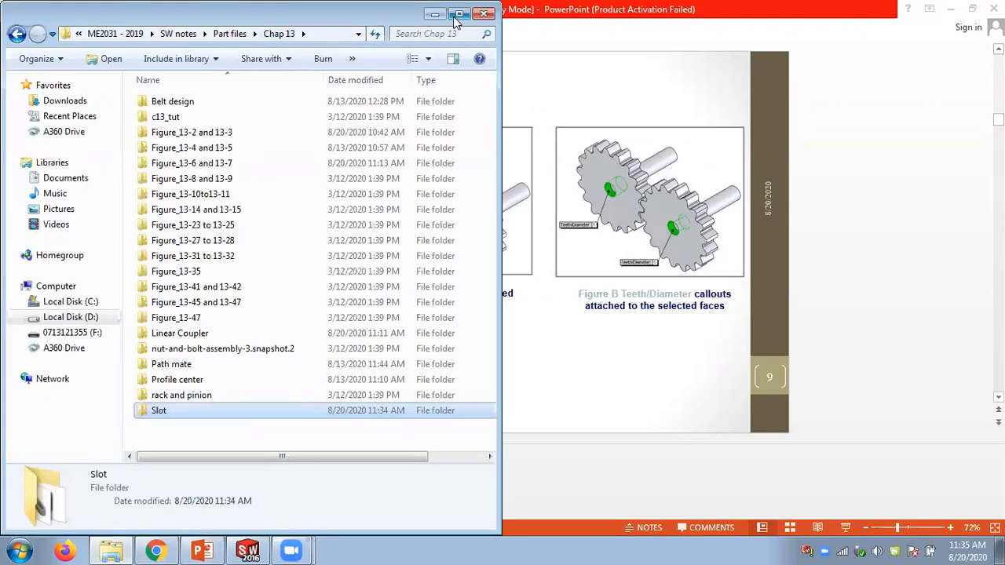
click(459, 14)
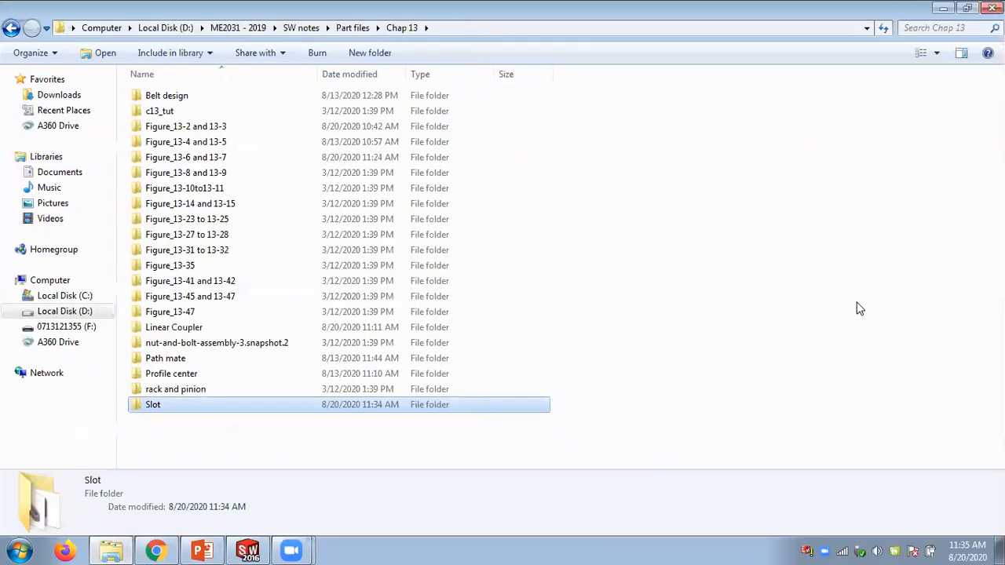
click(534, 366)
click(228, 344)
double_click(225, 344)
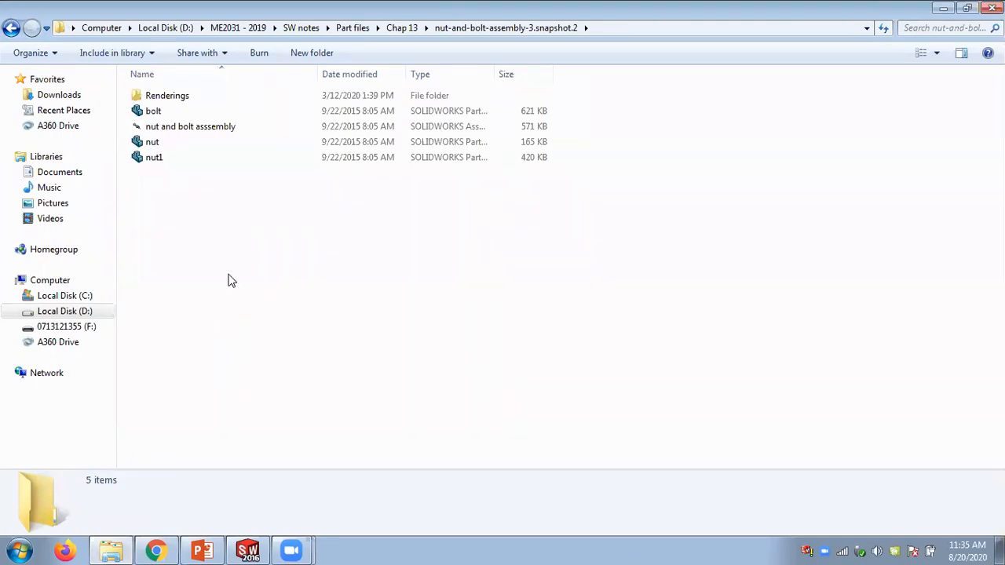
click(936, 53)
click(946, 43)
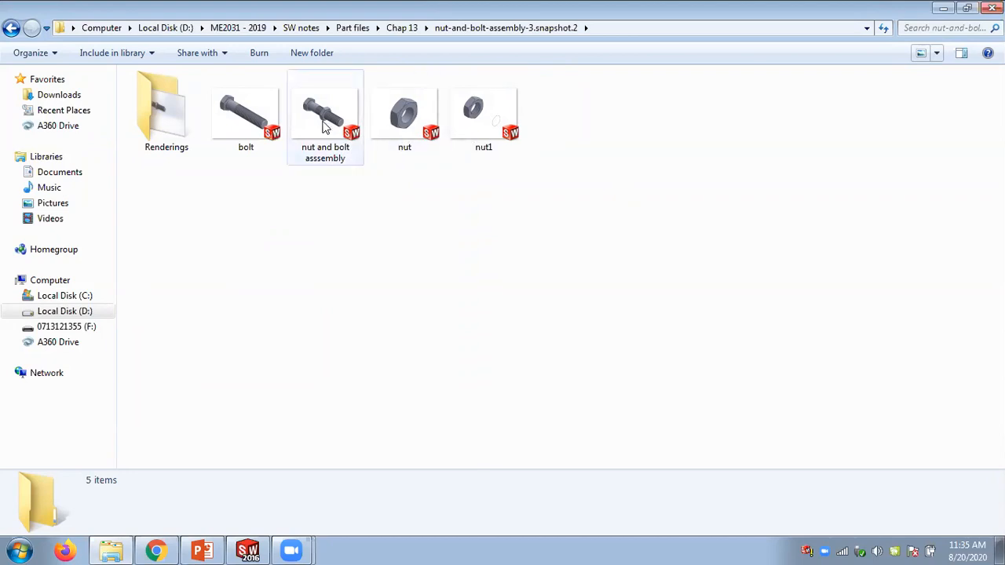
- Open the nut and bolt asssembly file in SolidWorks
click(248, 548)
click(110, 550)
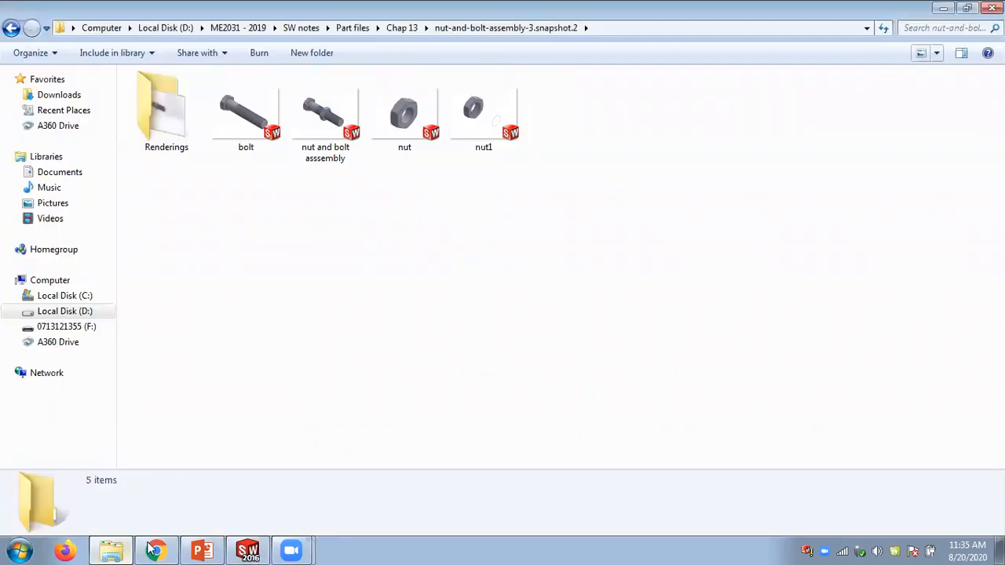
click(306, 138)
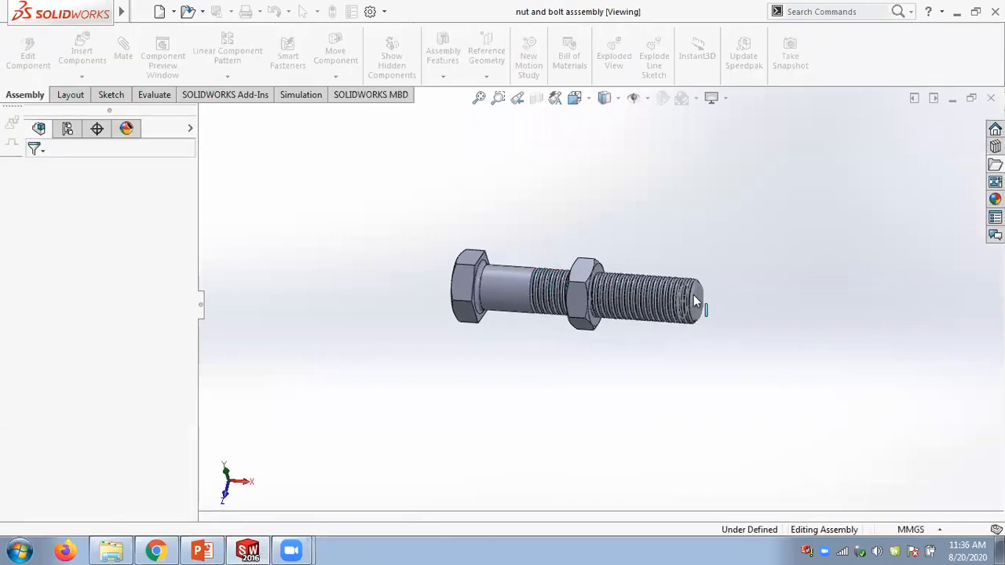
- Drag the nut along the bolt thread to demonstrate the screw mate's combined rotation and travel
middle_drag(630, 377, 624, 353)
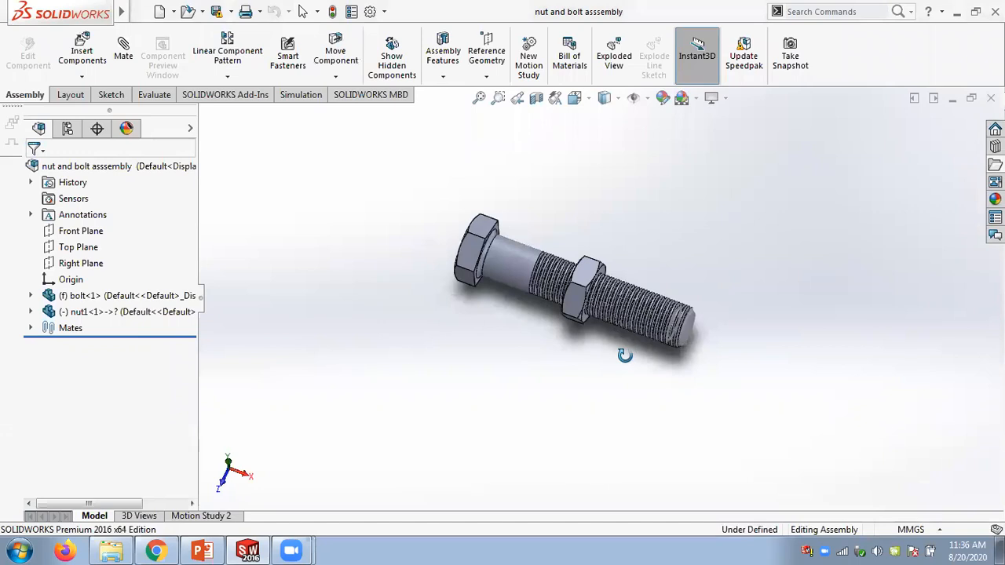
scroll(639, 338, down, 3)
scroll(638, 337, down, 3)
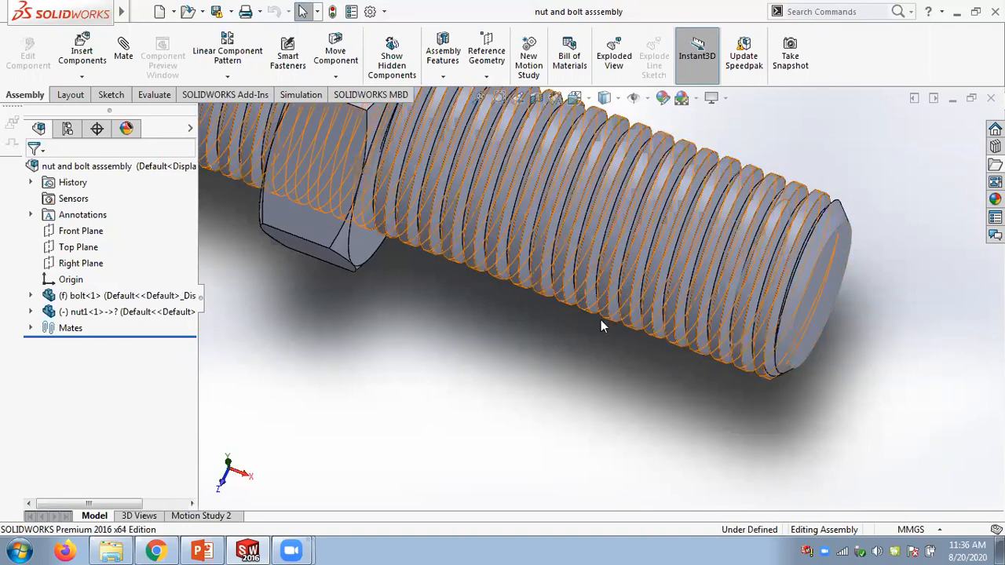
scroll(600, 321, up, 5)
scroll(600, 327, up, 3)
scroll(538, 255, down, 3)
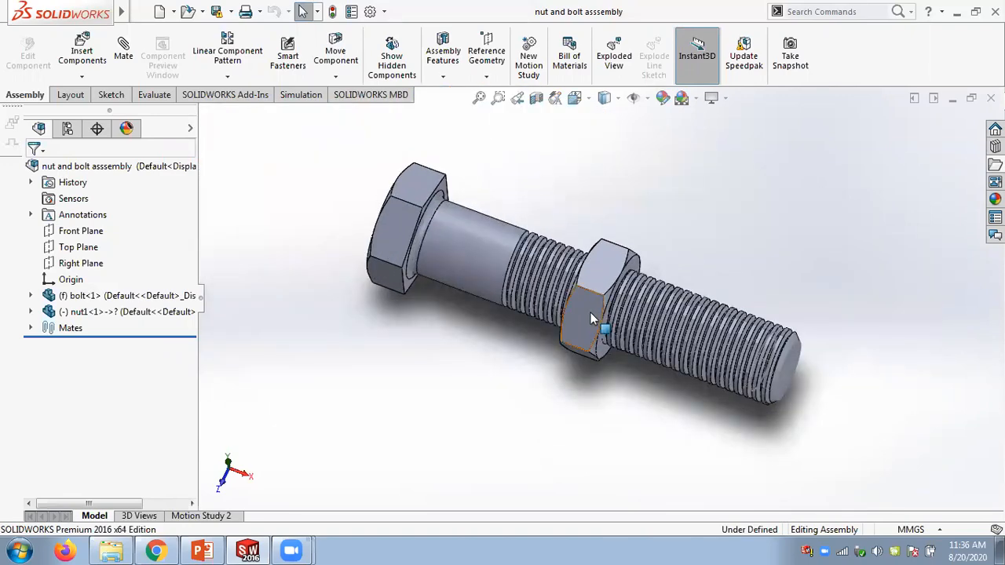
drag(577, 326, 731, 222)
middle_drag(731, 222, 650, 253)
click(621, 275)
click(712, 225)
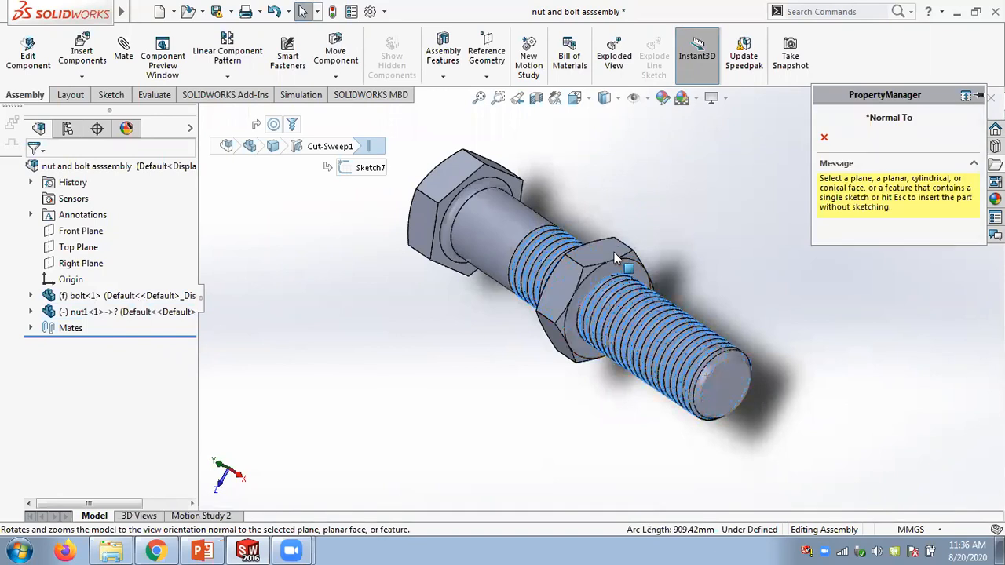
click(615, 252)
middle_drag(481, 293, 701, 248)
mouse_move(701, 248)
mouse_down()
mouse_move(449, 413)
mouse_move(511, 280)
mouse_move(718, 269)
mouse_move(738, 226)
mouse_move(374, 416)
mouse_move(715, 252)
mouse_up()
scroll(707, 258, up, 3)
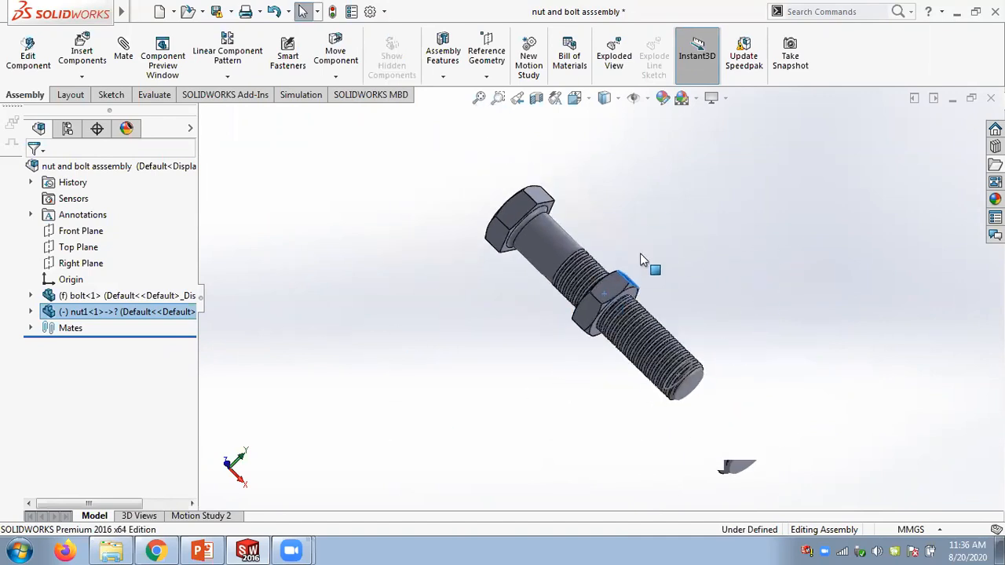
drag(495, 359, 701, 390)
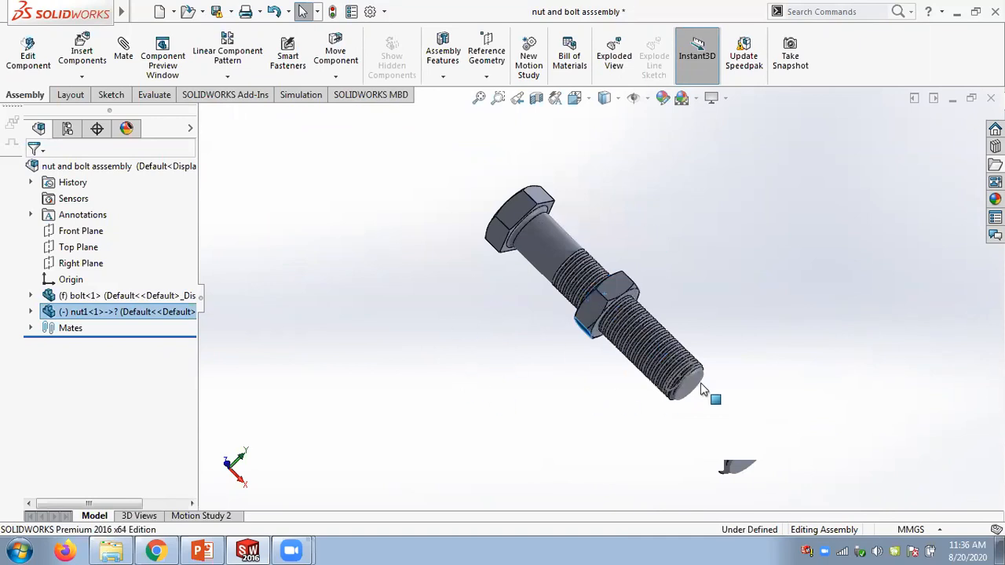
- Expand the Mates folder to show the concentric and screw mates, and open Motion Study 2
click(31, 328)
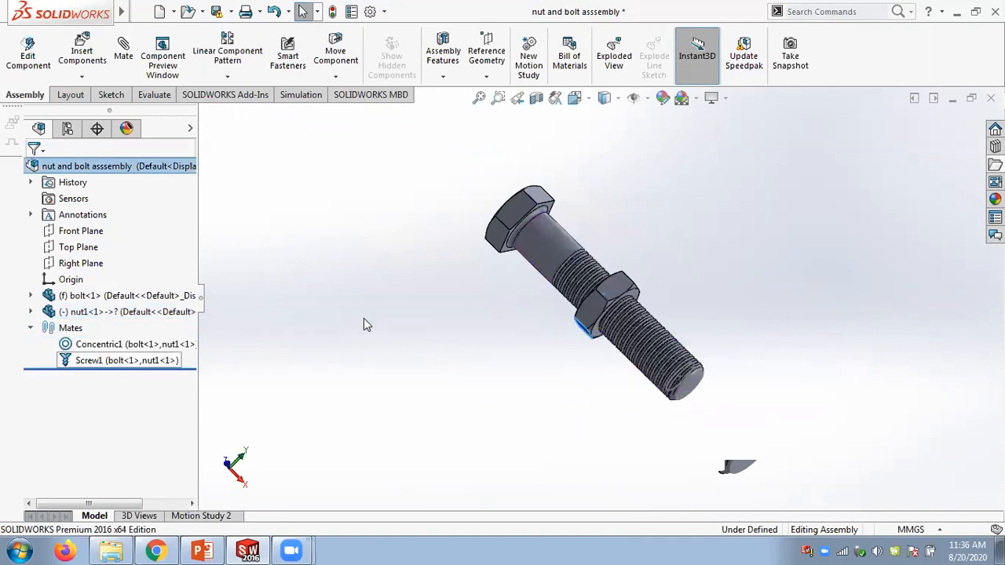
click(191, 518)
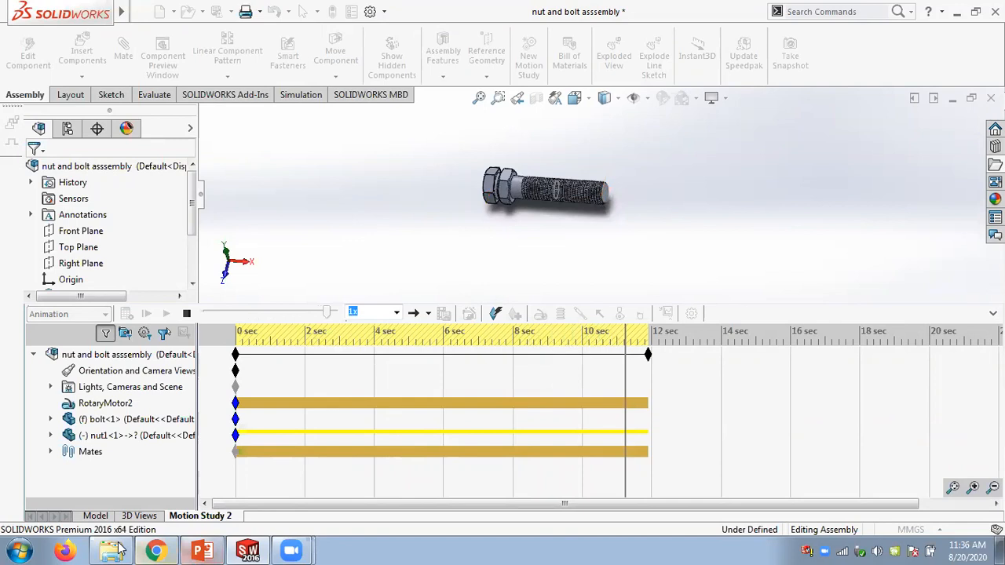
- Switch to Explorer, browse to the SW notes Slides folder, and open the Chapter 13 Assembly Modeling - II slides
key(alt+Tab)
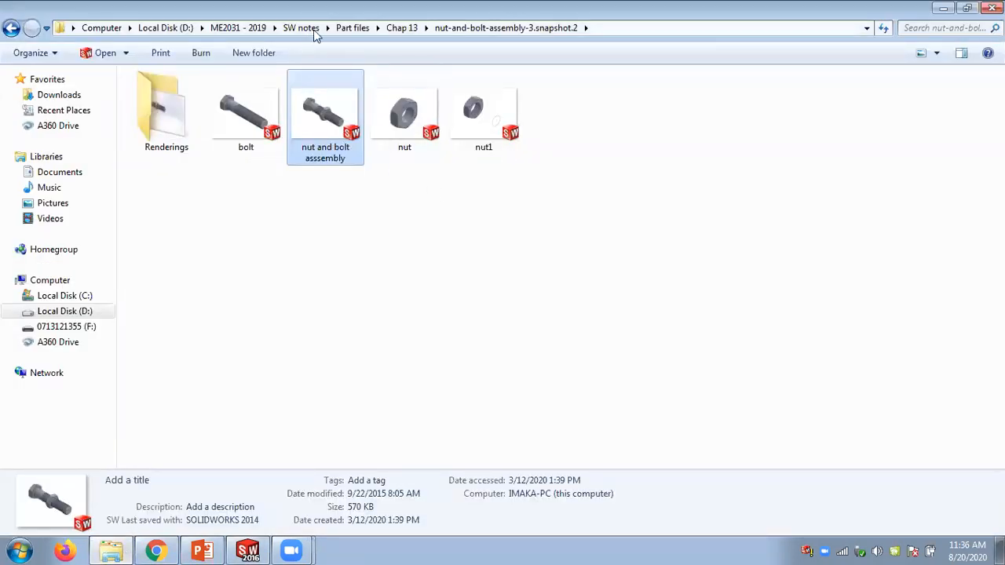
click(284, 30)
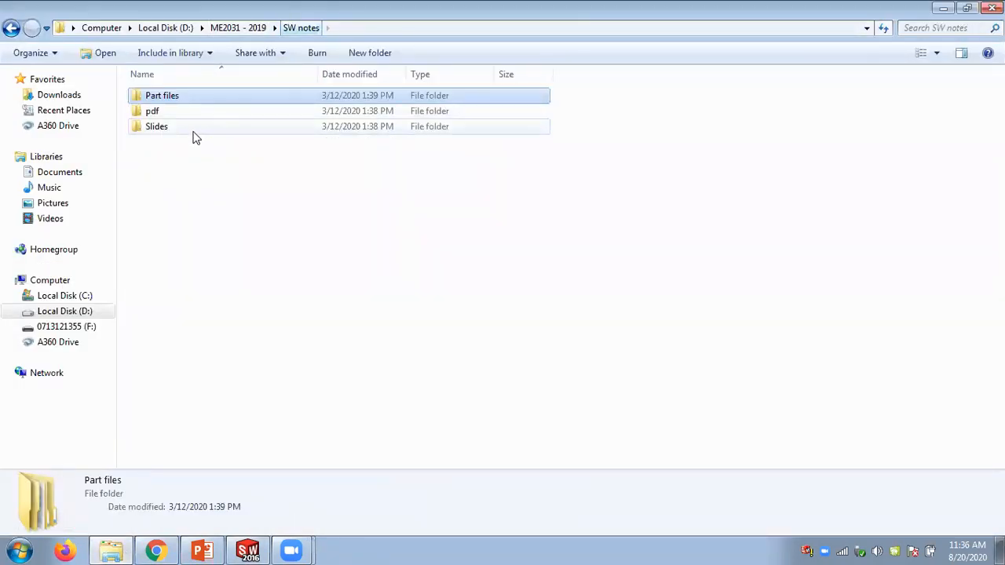
double_click(188, 132)
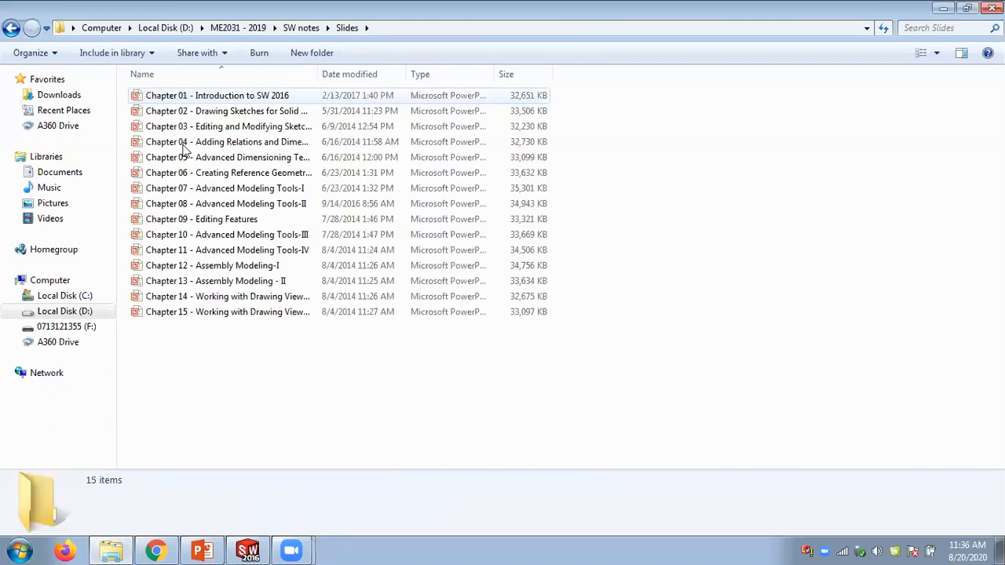
click(205, 268)
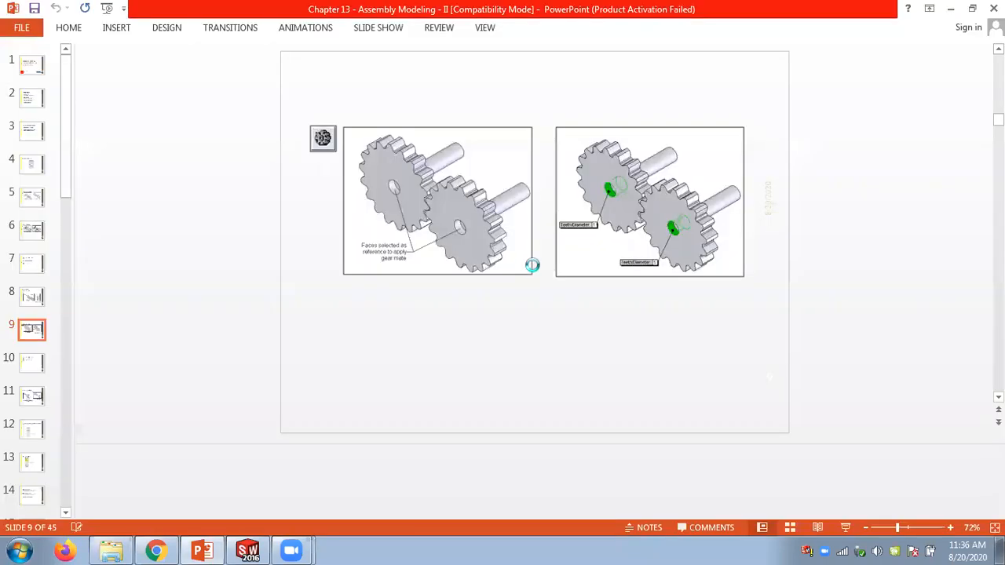
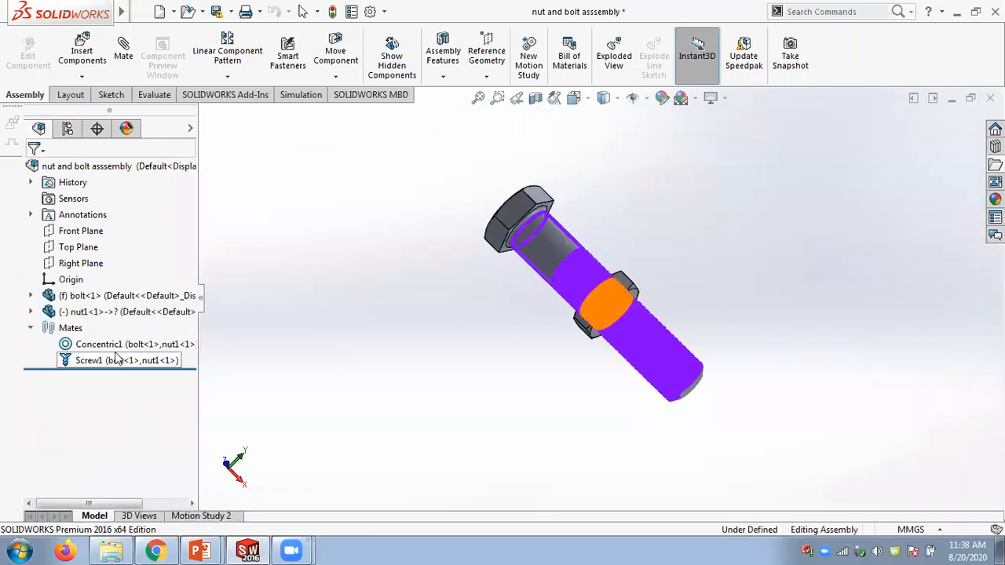
- Open the Screw1 mate's definition to review its face selections and distance-per-revolution setting, then close it without changes
click(110, 344)
mouse_move(560, 346)
middle_down()
mouse_move(554, 294)
mouse_move(568, 335)
middle_up()
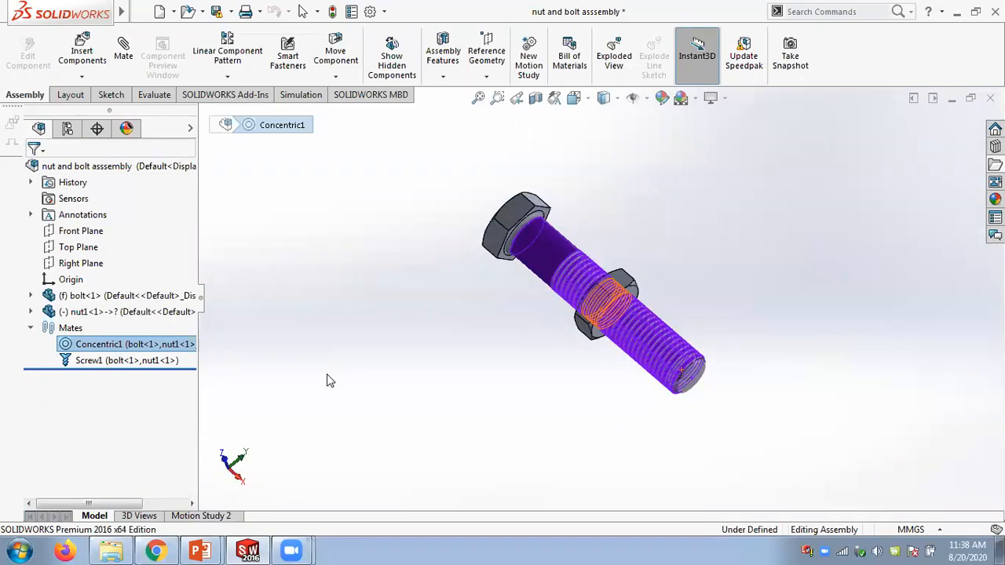
click(114, 362)
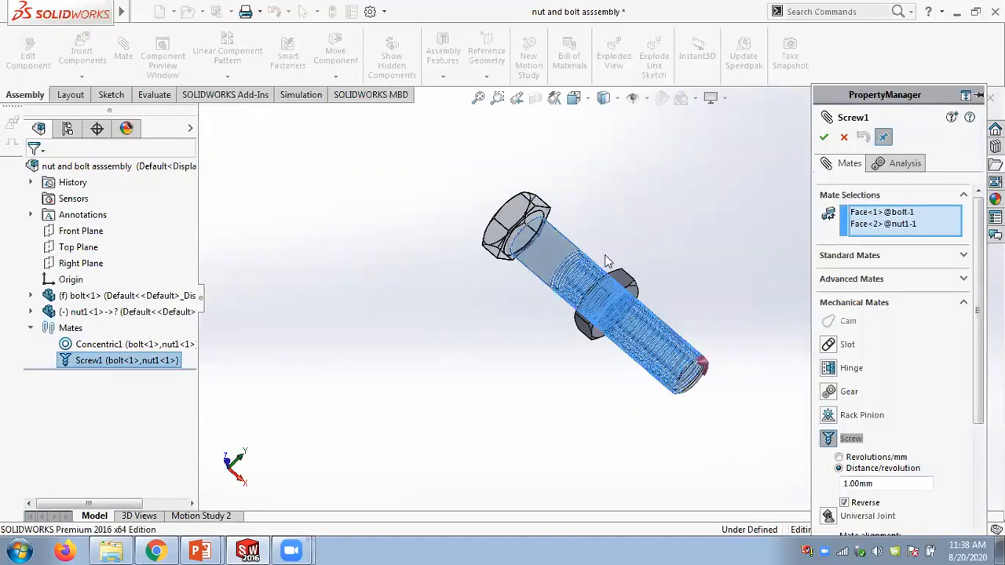
click(881, 225)
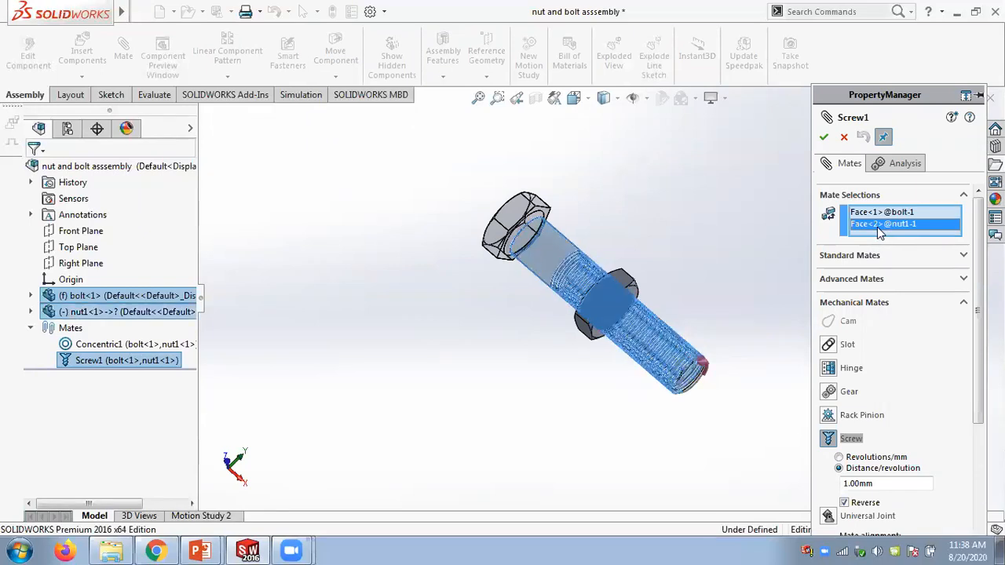
scroll(974, 365, down, 3)
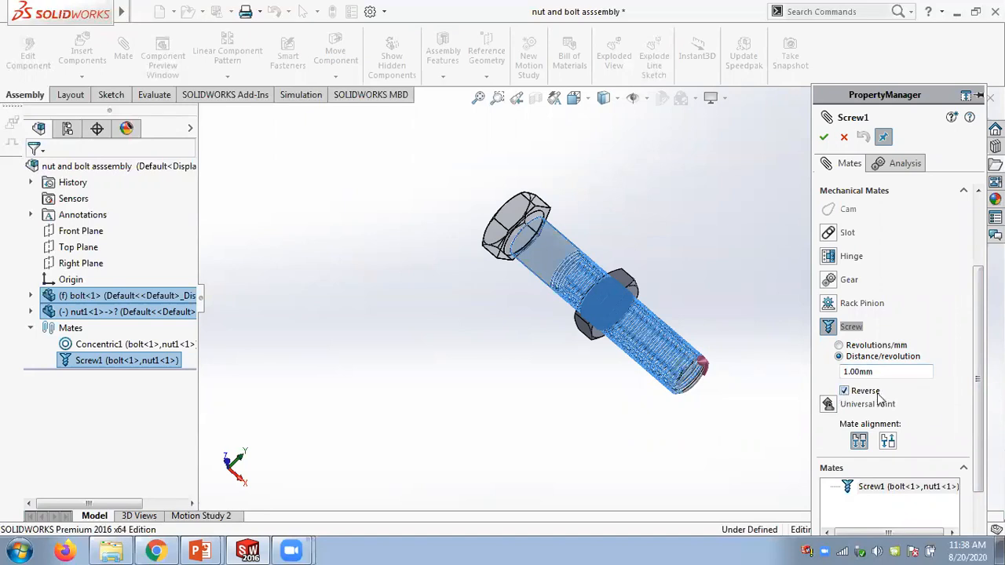
scroll(903, 353, up, 3)
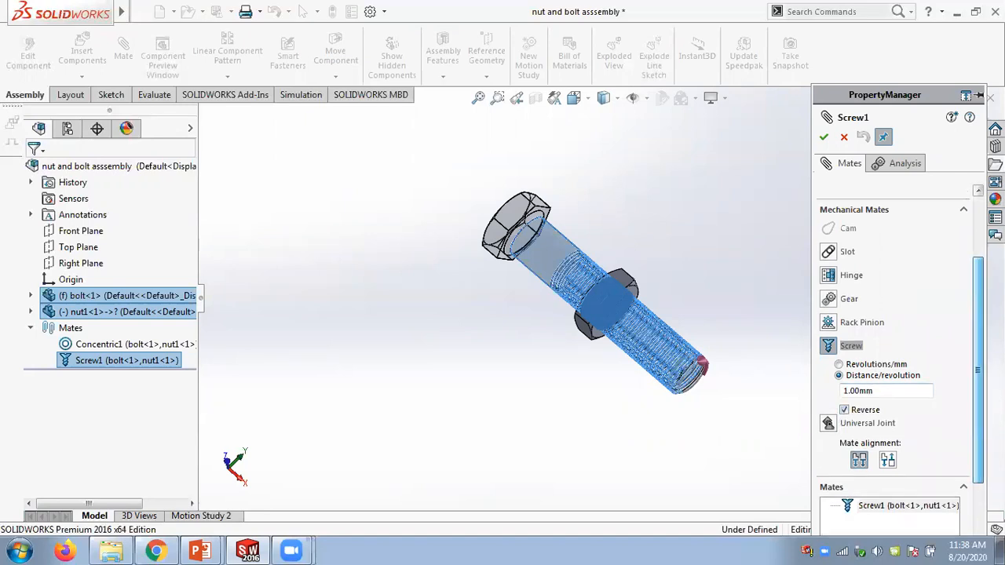
click(844, 137)
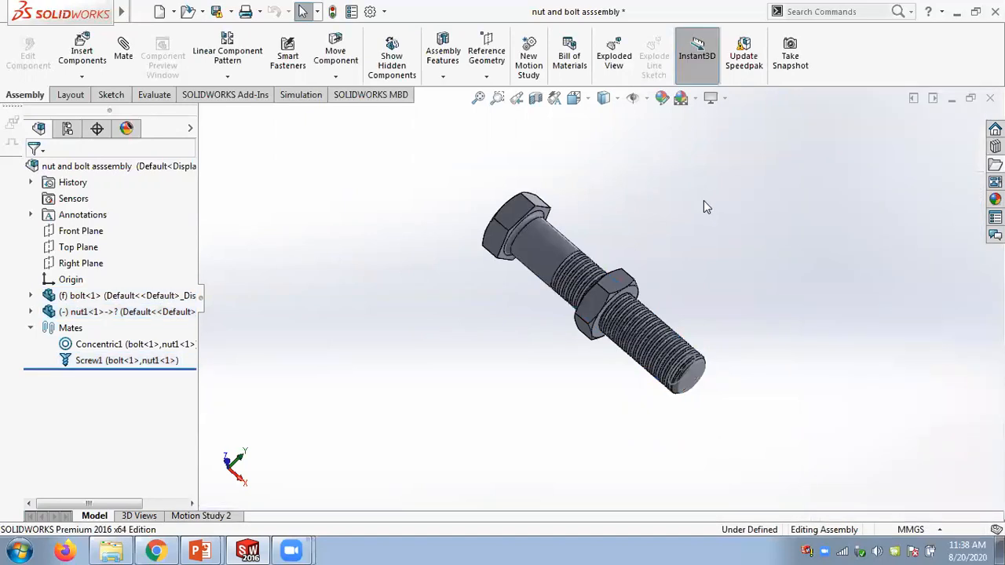
- Delete the Screw1 mate from the assembly
right_click(105, 360)
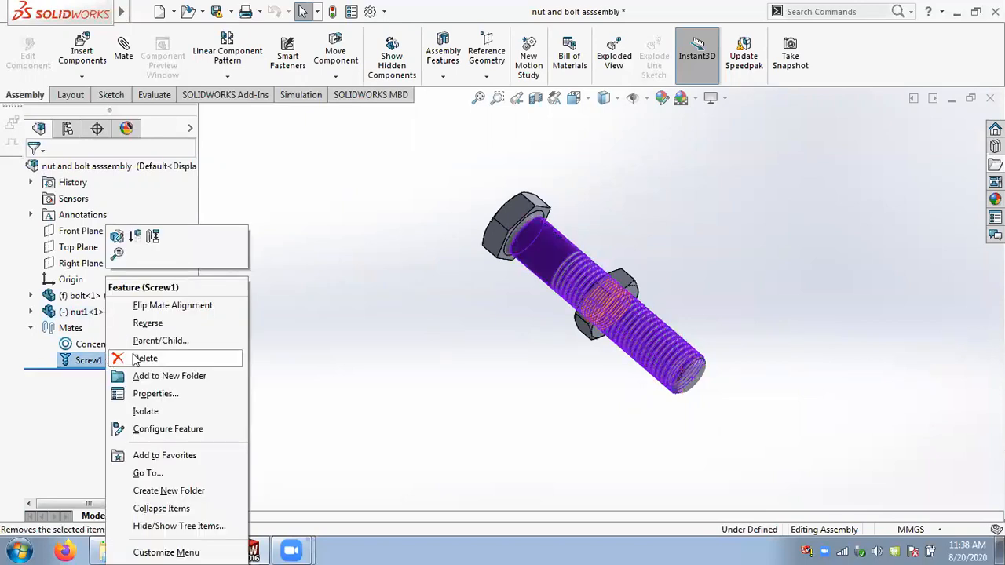
click(138, 358)
click(468, 203)
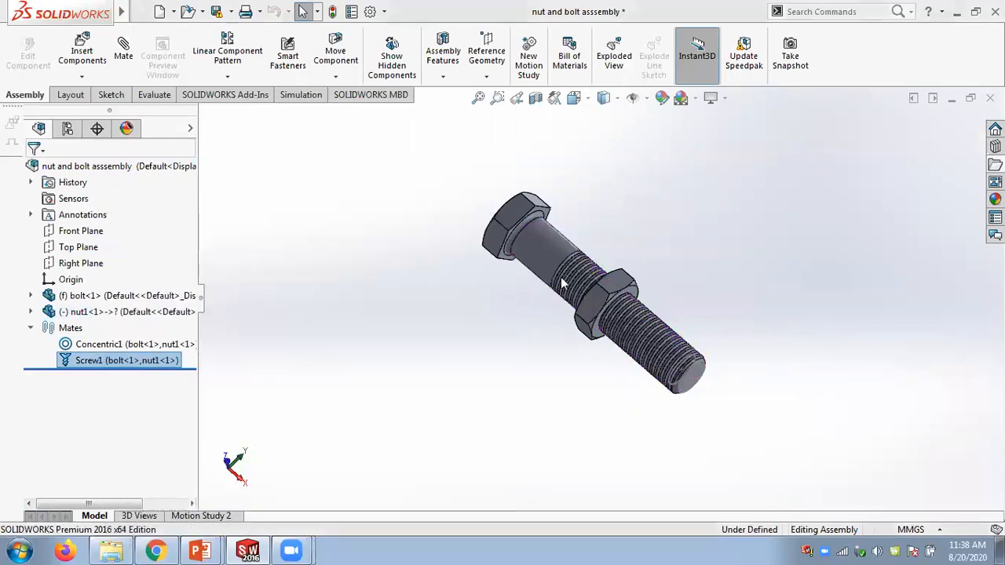
- Drag the nut off the end of the bolt so it sits free along the shared axis
drag(735, 394, 930, 515)
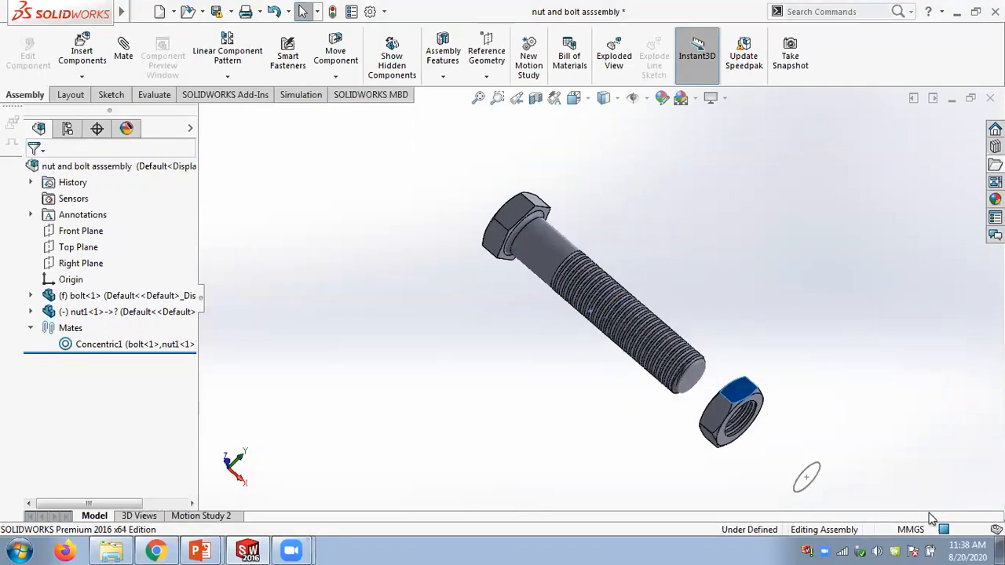
scroll(801, 370, up, 3)
scroll(669, 399, down, 5)
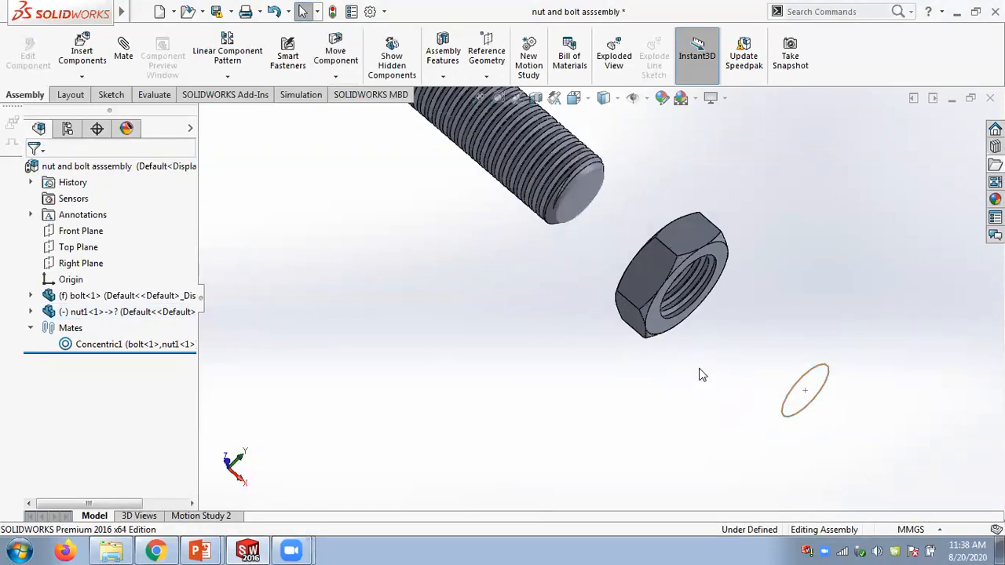
- Hide the stray elliptical sketch shown in the graphics area
right_click(802, 385)
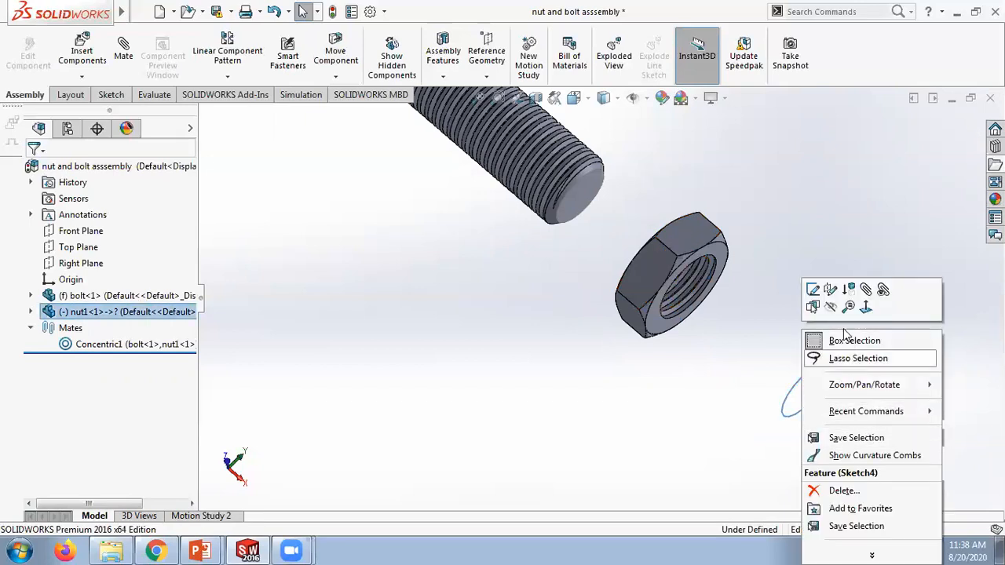
click(829, 306)
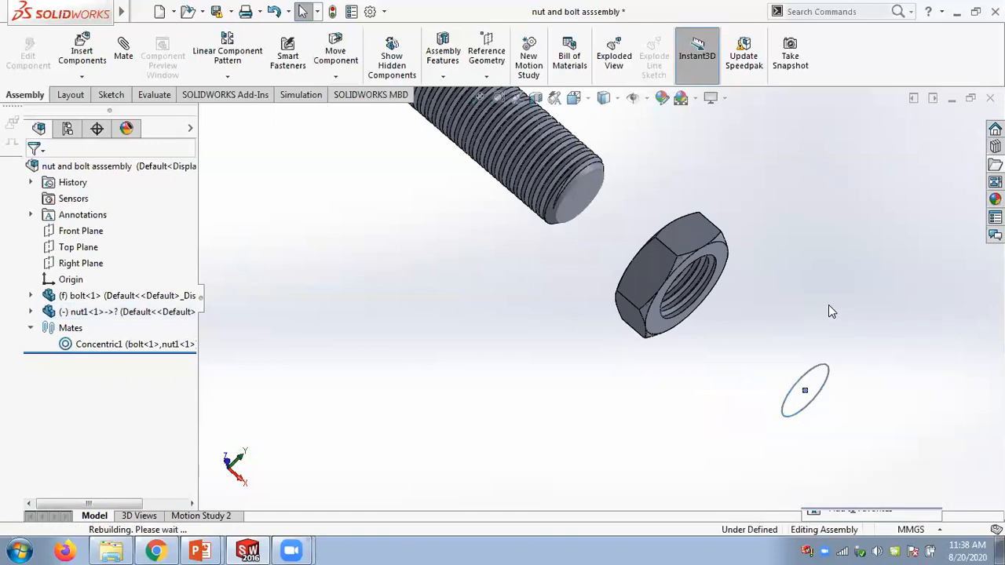
scroll(624, 262, up, 5)
scroll(554, 246, down, 3)
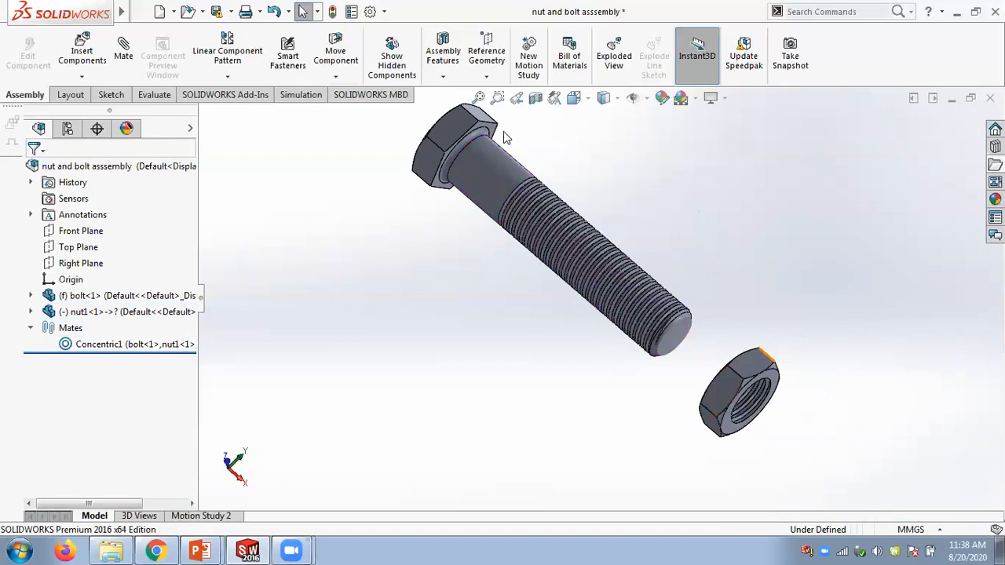
- Add a Screw mechanical mate between the bolt's threaded face and the nut's inner threaded face
click(116, 79)
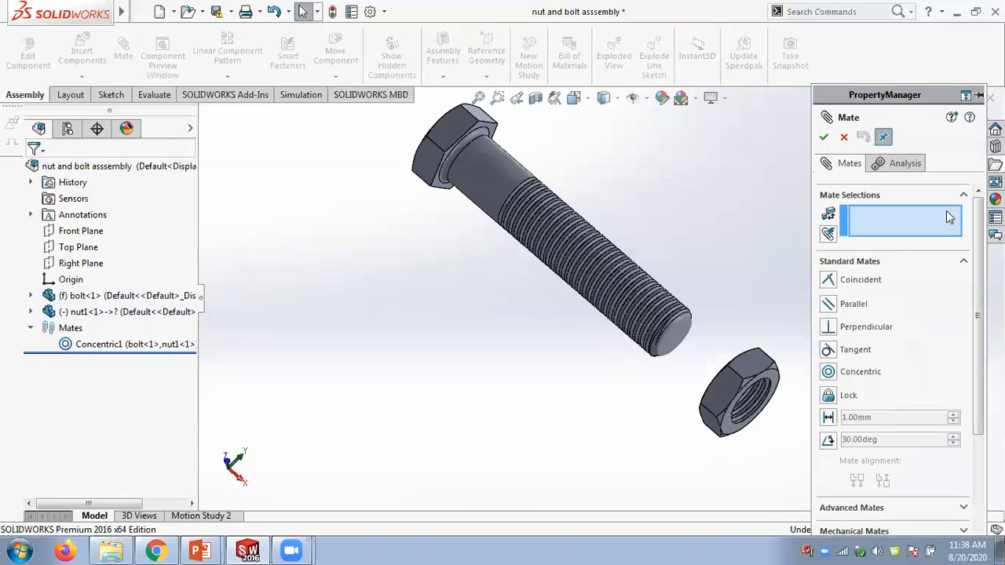
click(964, 265)
click(973, 308)
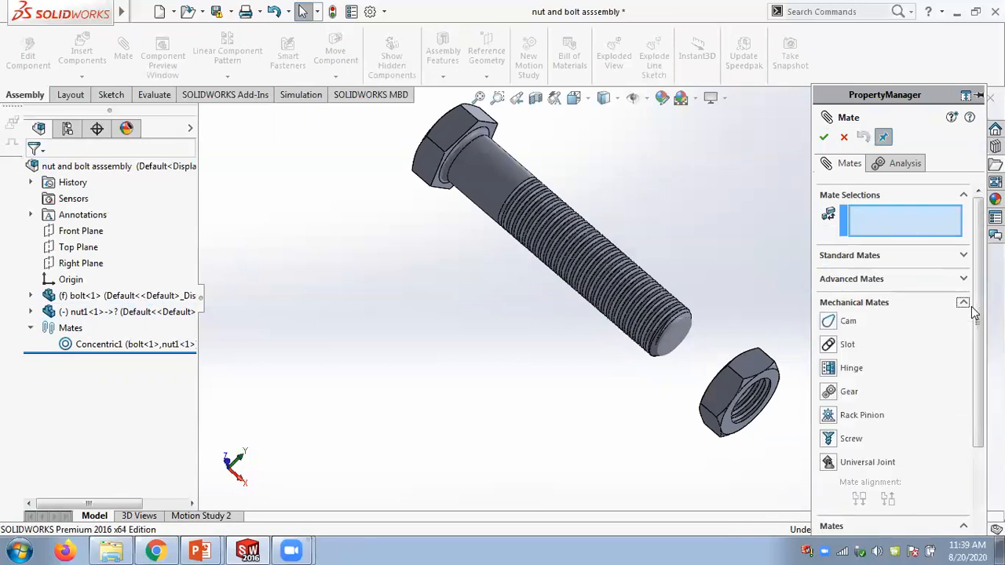
click(830, 439)
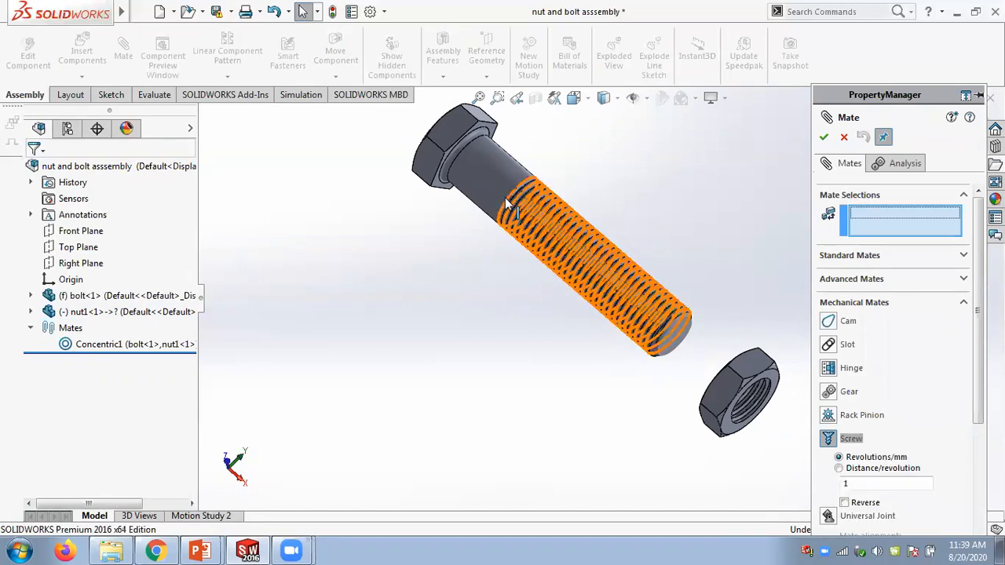
click(499, 174)
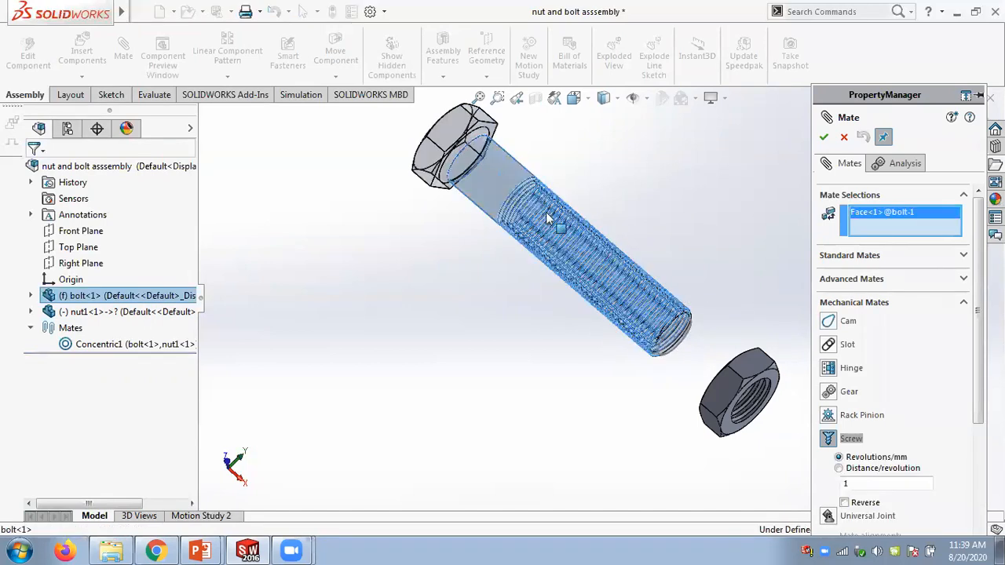
scroll(753, 420, down, 5)
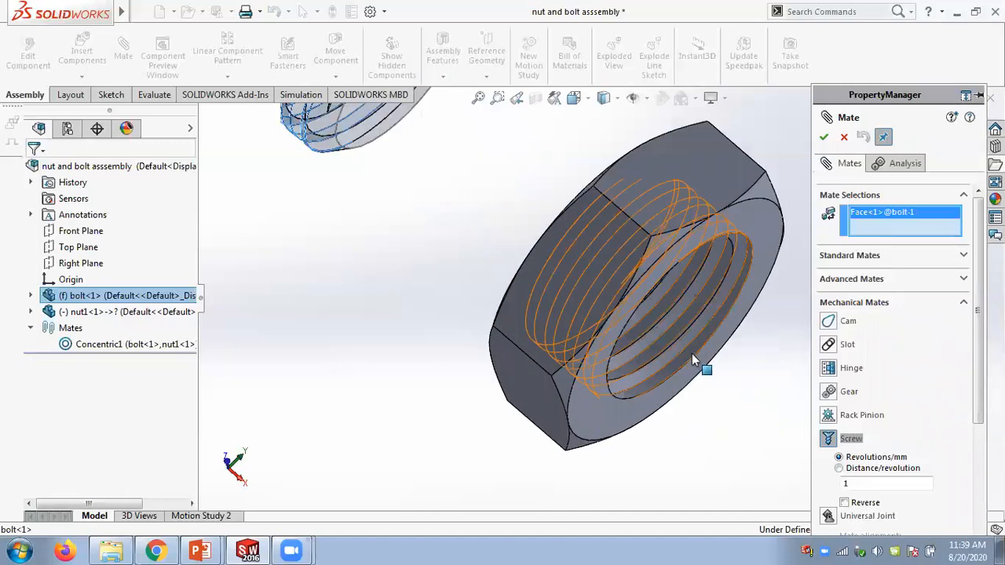
click(695, 350)
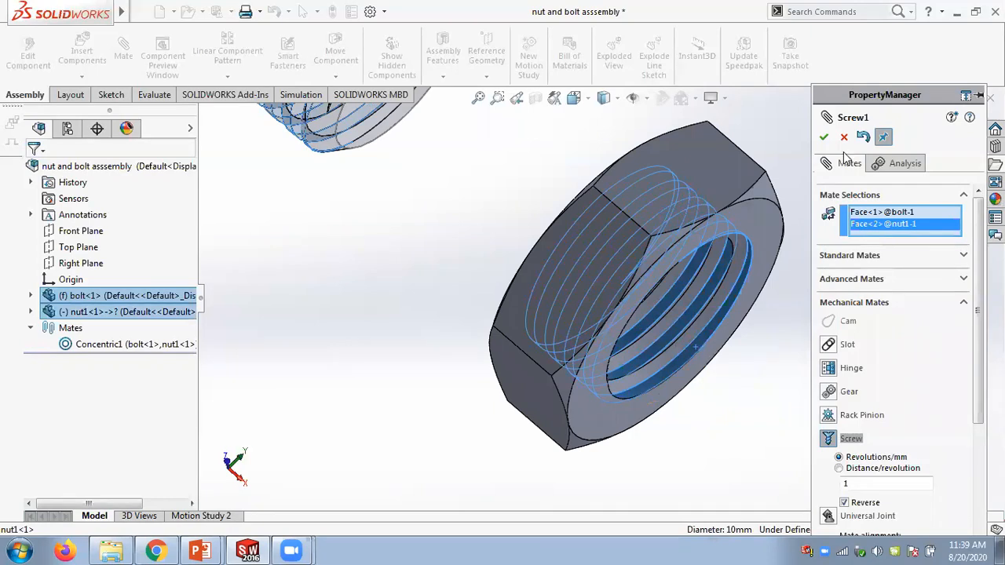
click(823, 138)
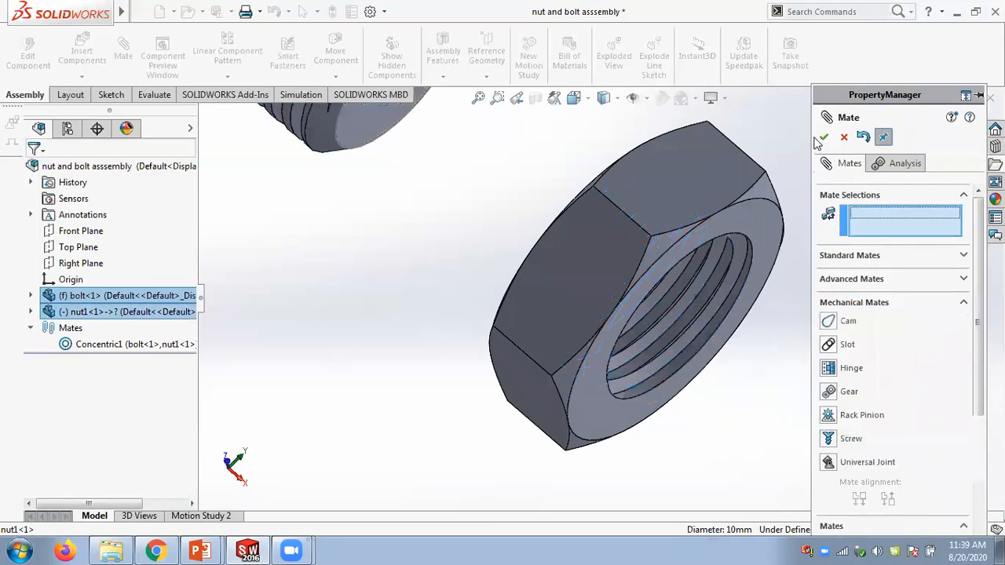
key(Escape)
- Drag the nut along the bolt to test the new screw mate, then fit the view
scroll(602, 282, up, 5)
click(602, 281)
drag(632, 363, 753, 358)
middle_drag(754, 353, 624, 298)
drag(602, 291, 542, 279)
drag(644, 248, 684, 220)
middle_drag(814, 247, 877, 329)
drag(735, 342, 841, 186)
key(f)
middle_drag(769, 197, 809, 163)
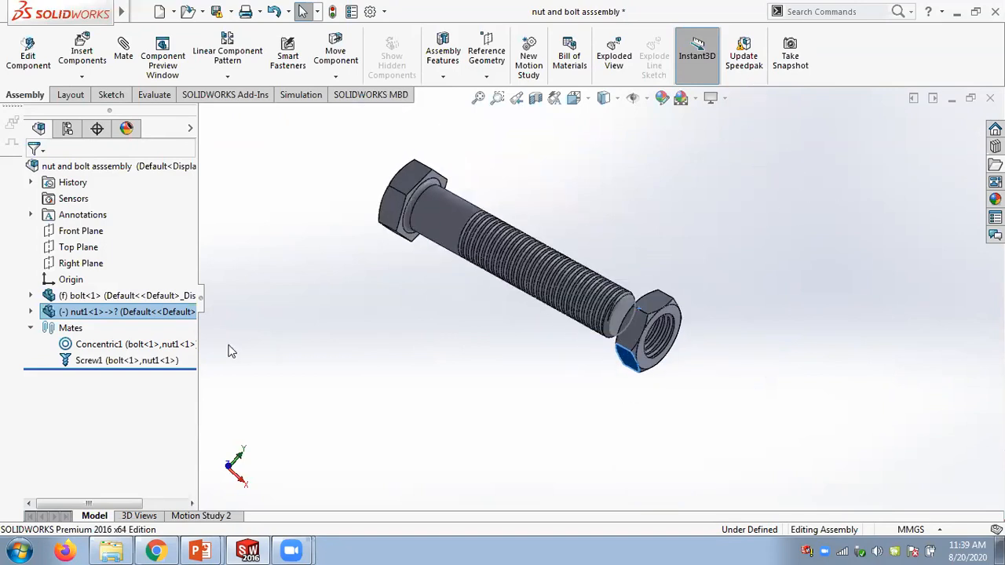
- Select the Screw1 mate and zoom in to inspect the thread faces it references
click(163, 360)
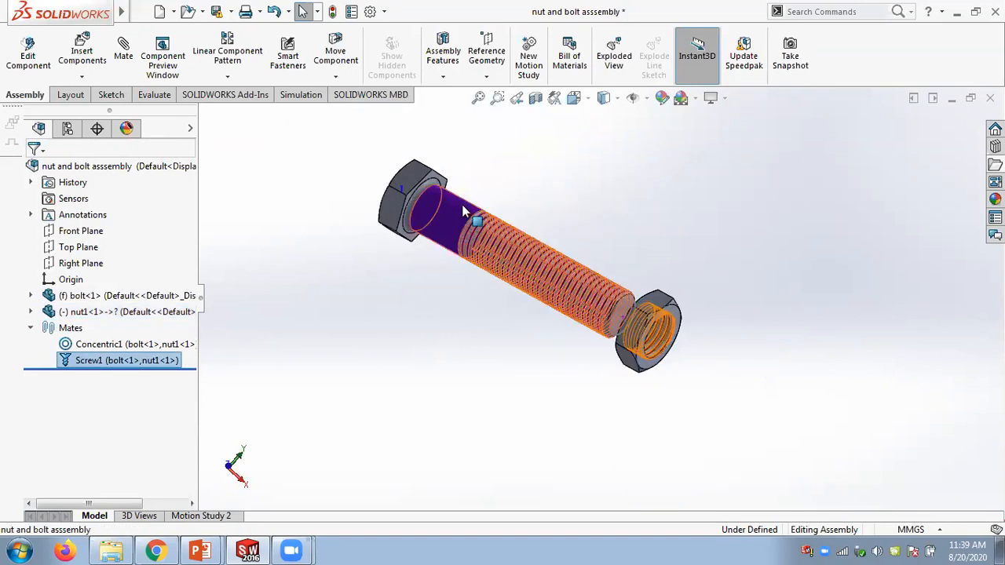
scroll(680, 373, down, 4)
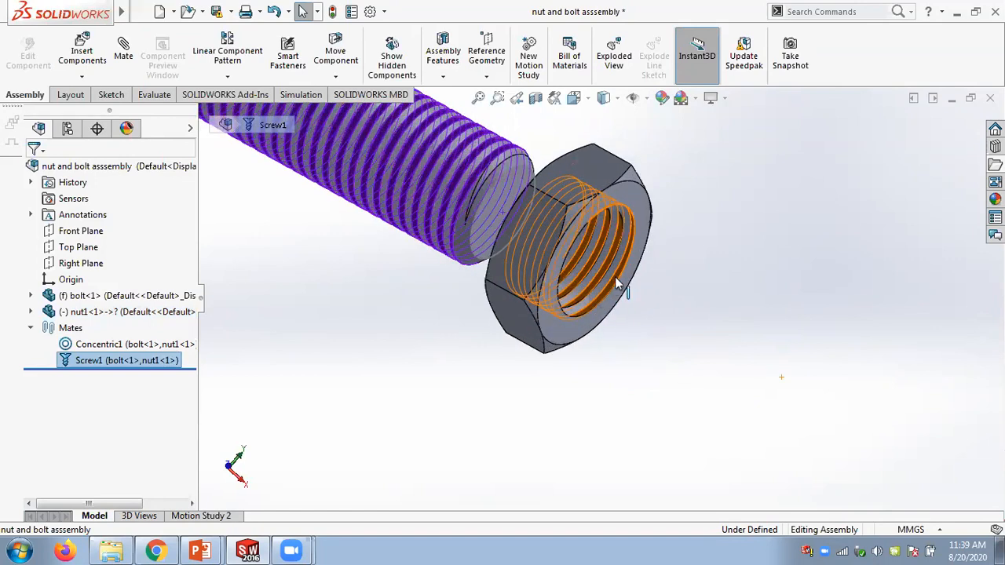
scroll(598, 304, down, 3)
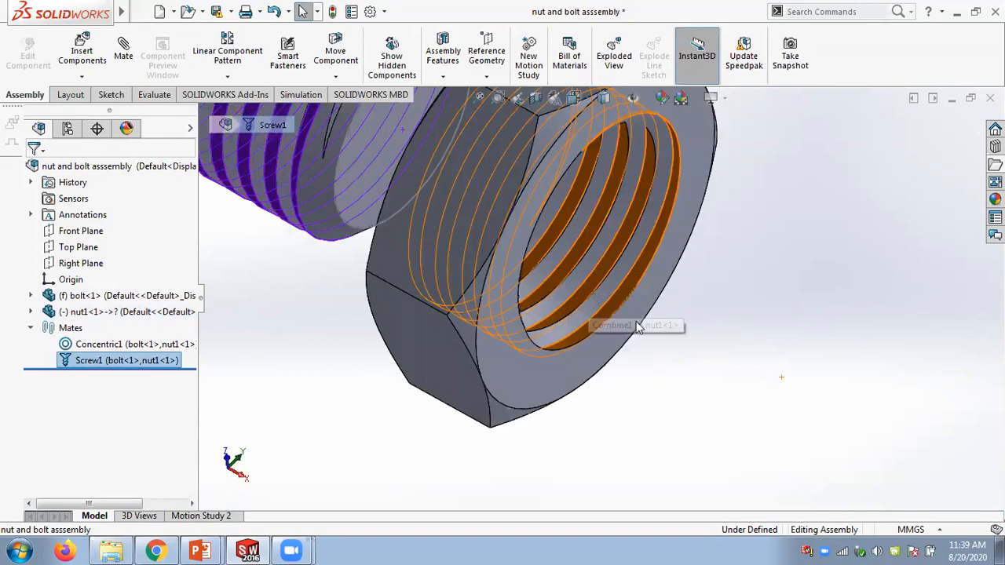
scroll(638, 326, down, 3)
scroll(606, 313, down, 2)
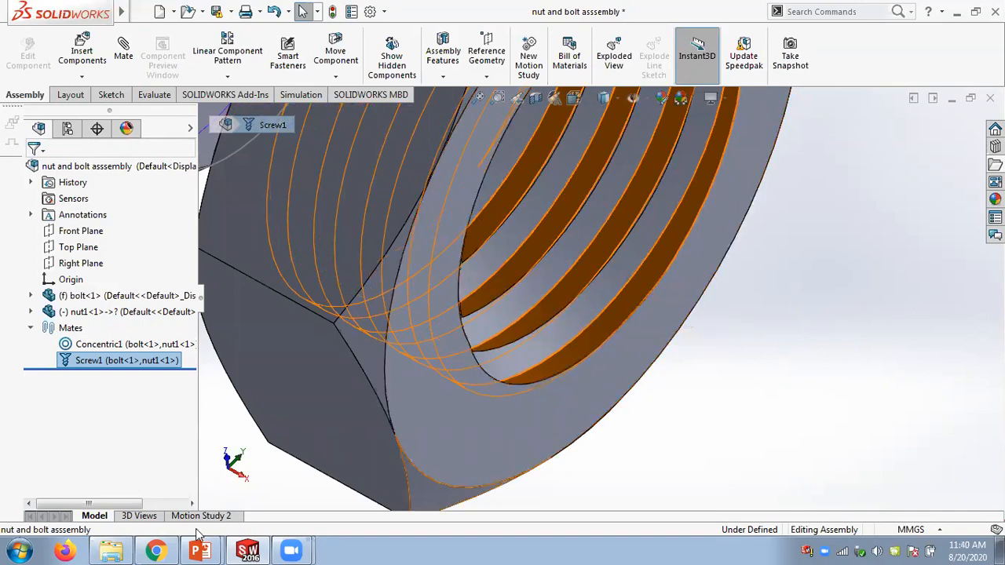
scroll(743, 309, up, 3)
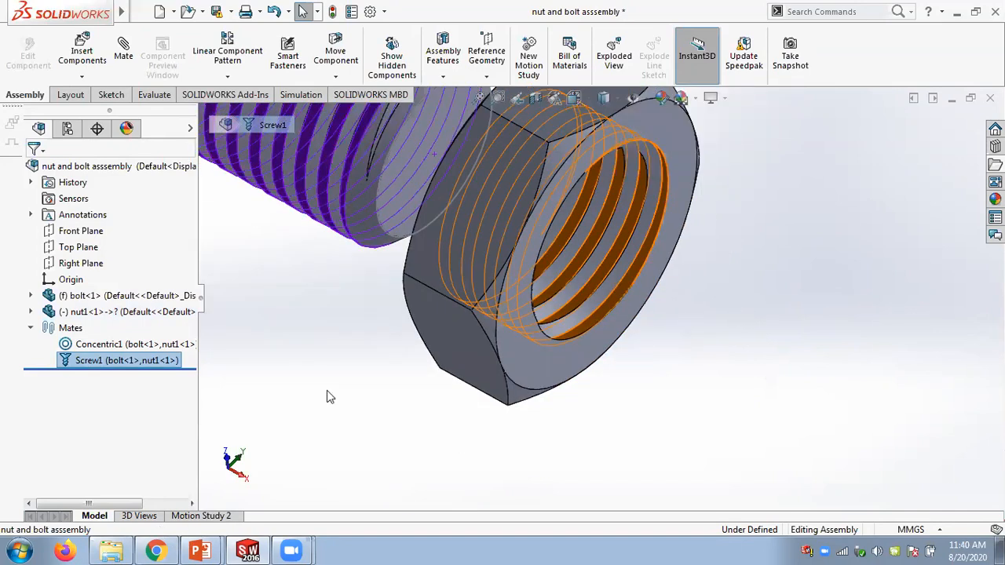
- Switch to Explorer and browse from the Slides folder back to the SW notes Part files folder
click(119, 549)
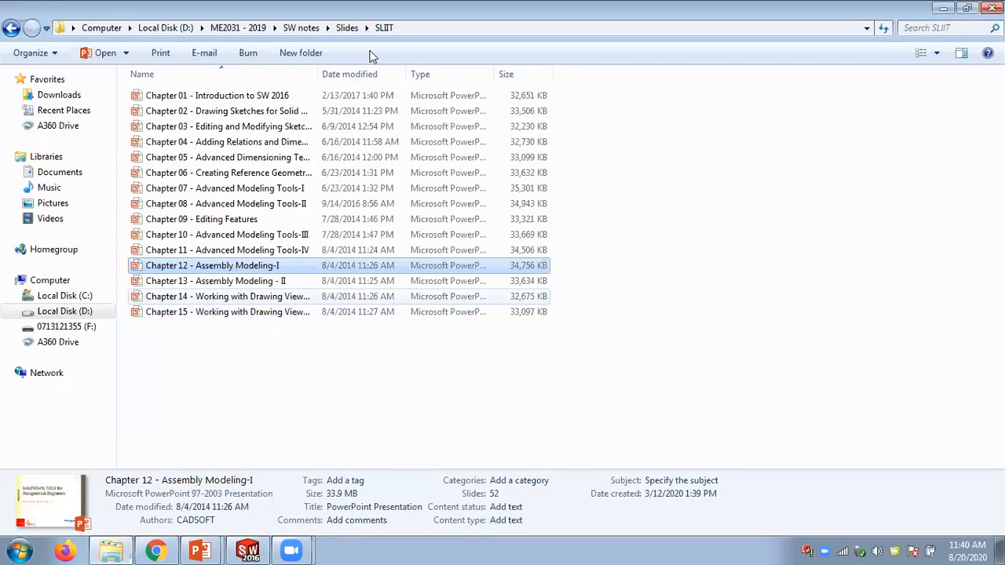
click(347, 28)
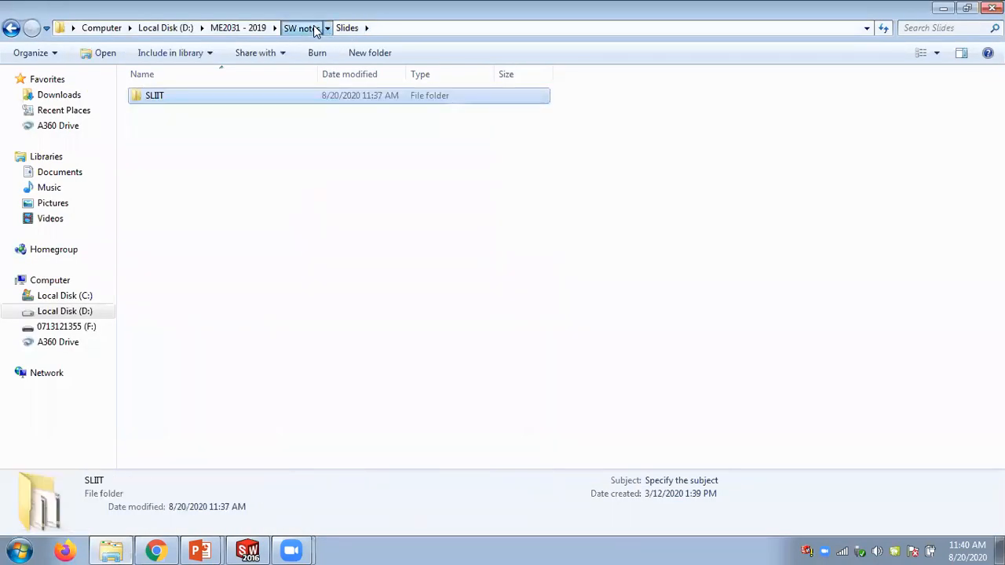
click(307, 28)
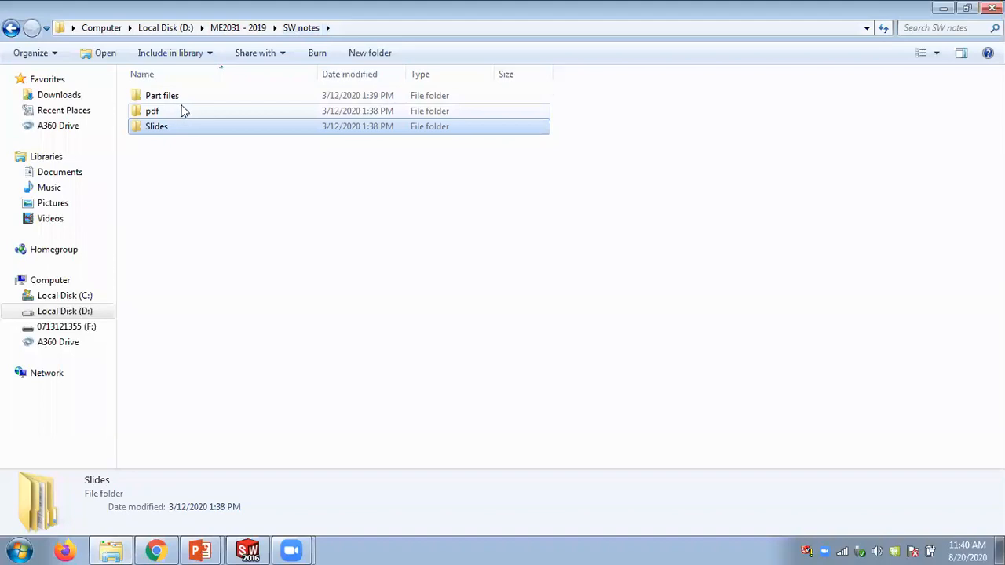
click(244, 26)
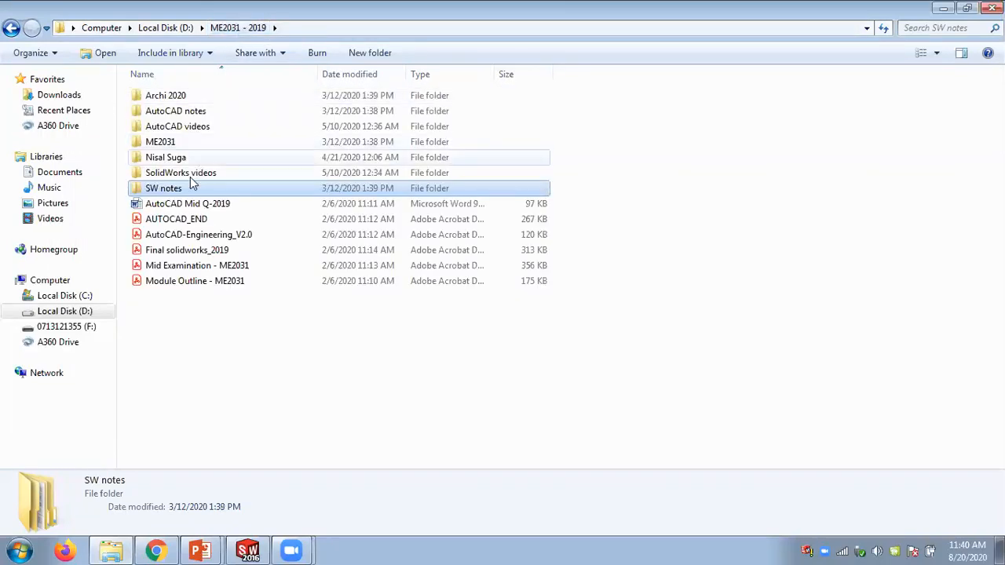
double_click(178, 187)
double_click(156, 97)
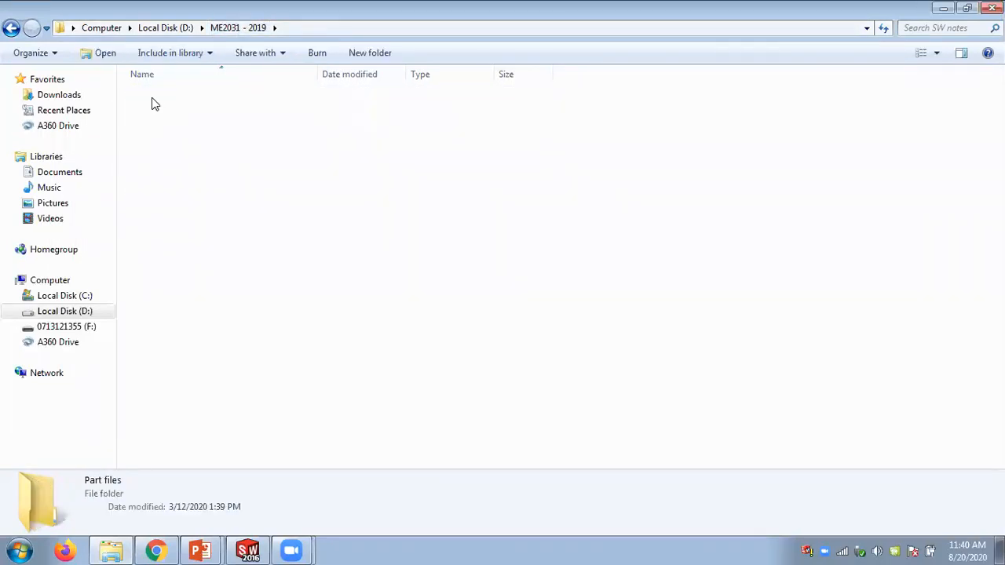
- Open the Chap 12 Bench Vice folder and its 30.07.2020 assembly in SolidWorks
click(166, 203)
double_click(165, 203)
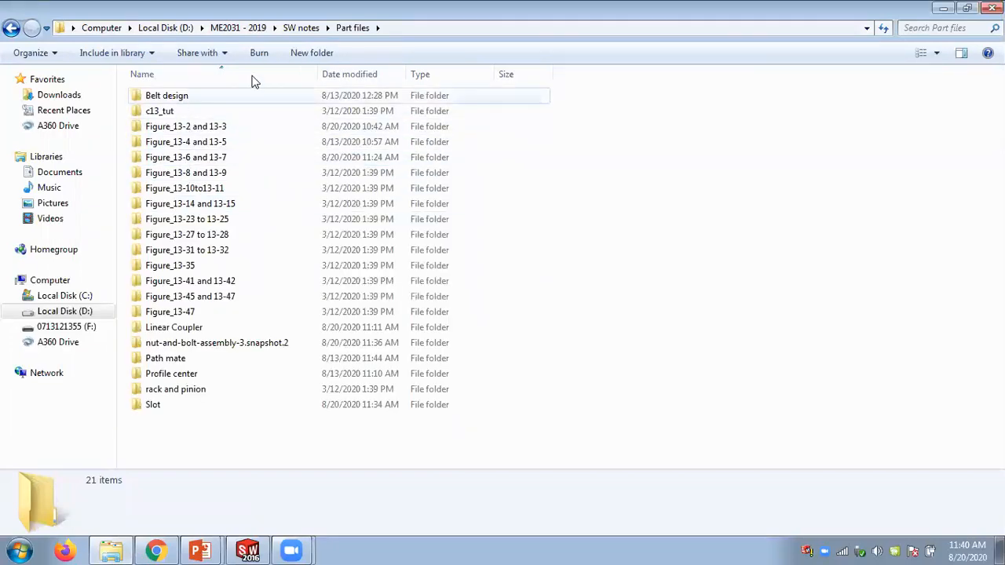
click(352, 27)
double_click(173, 190)
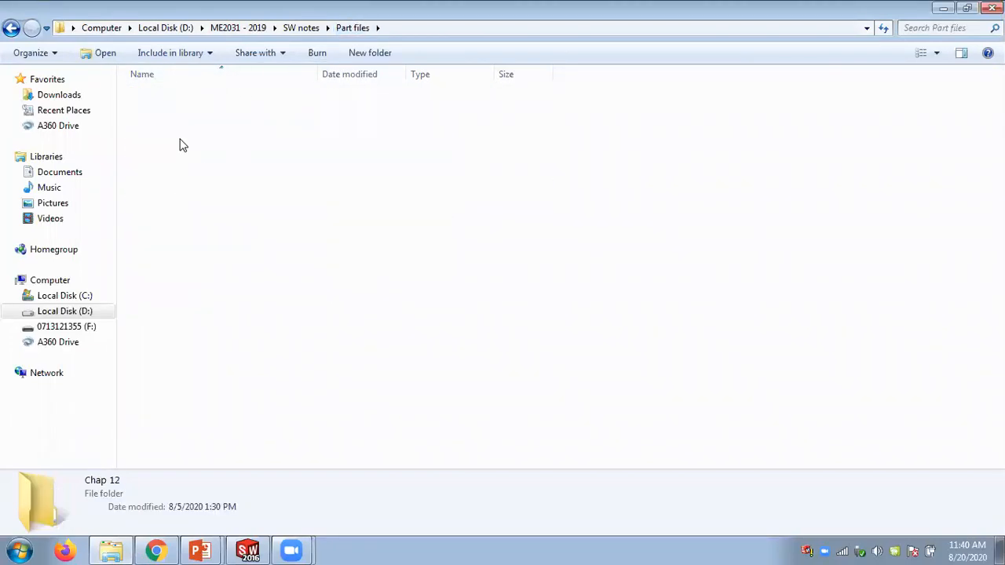
double_click(178, 101)
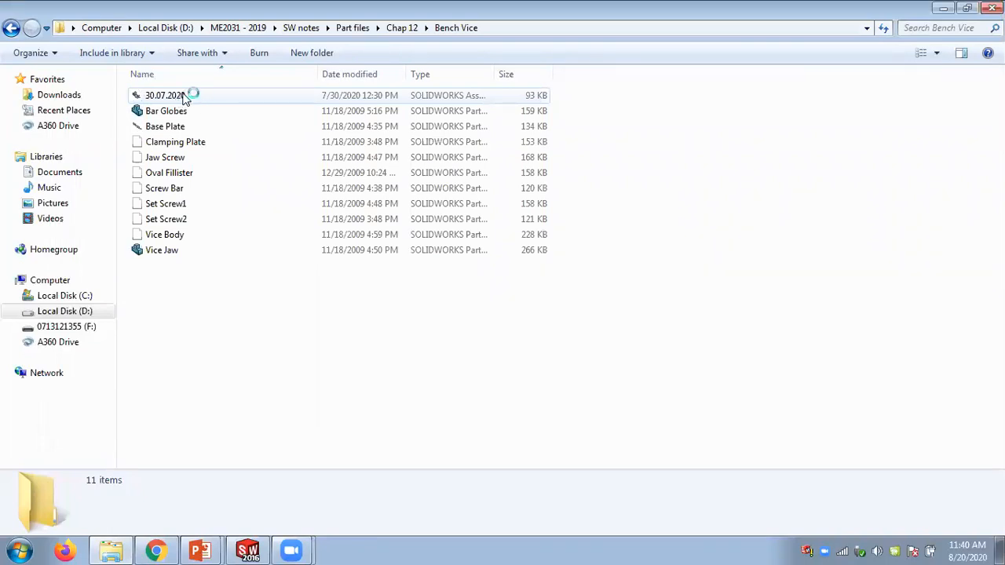
double_click(183, 98)
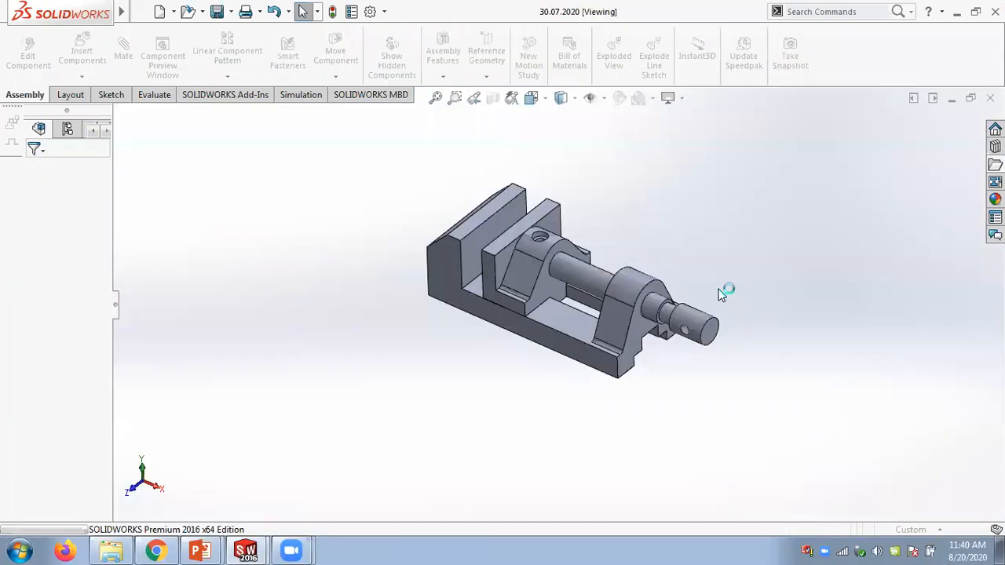
- Drag the jaw screw along the vice body to check how it moves before mating
scroll(667, 291, down, 2)
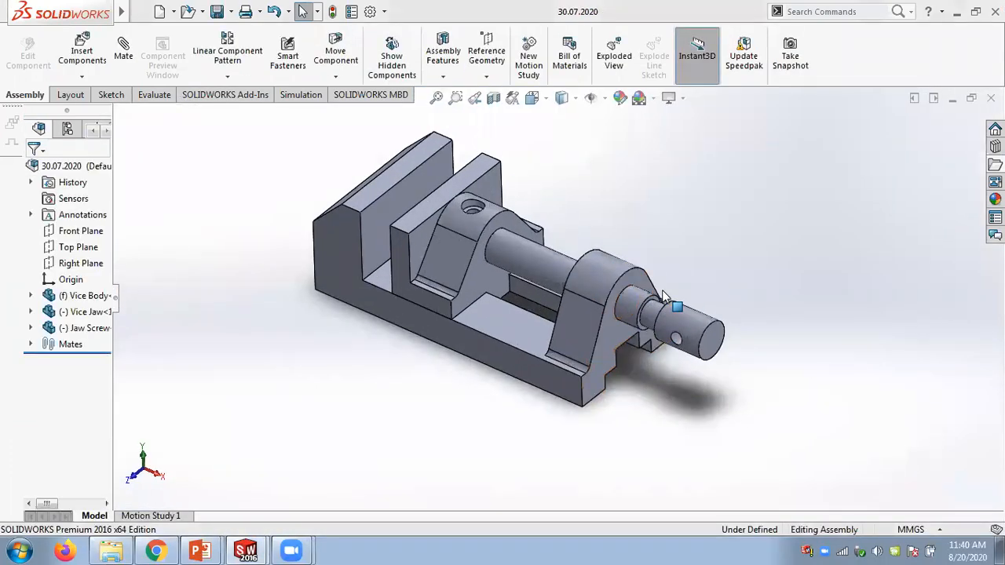
drag(707, 310, 694, 365)
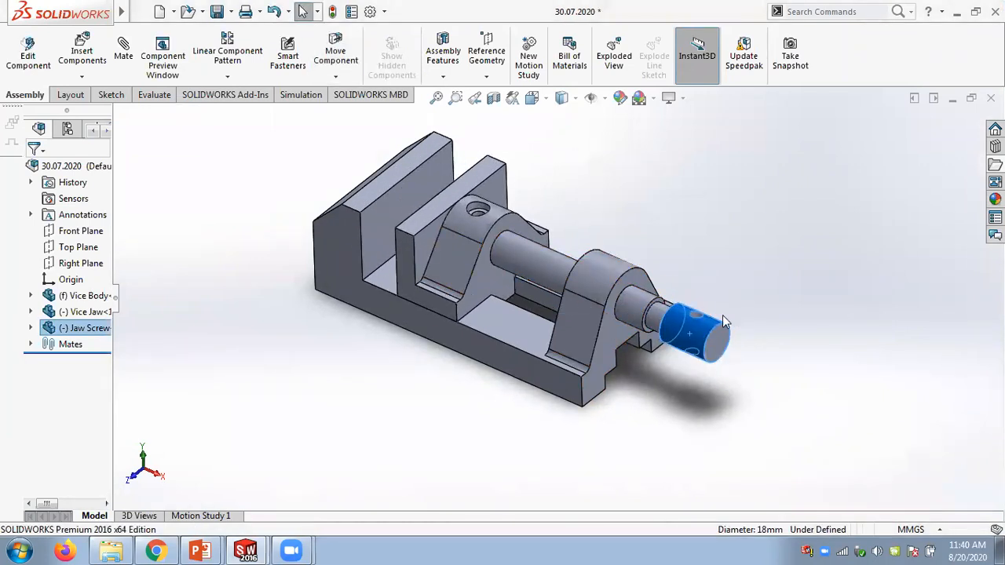
scroll(644, 312, down, 4)
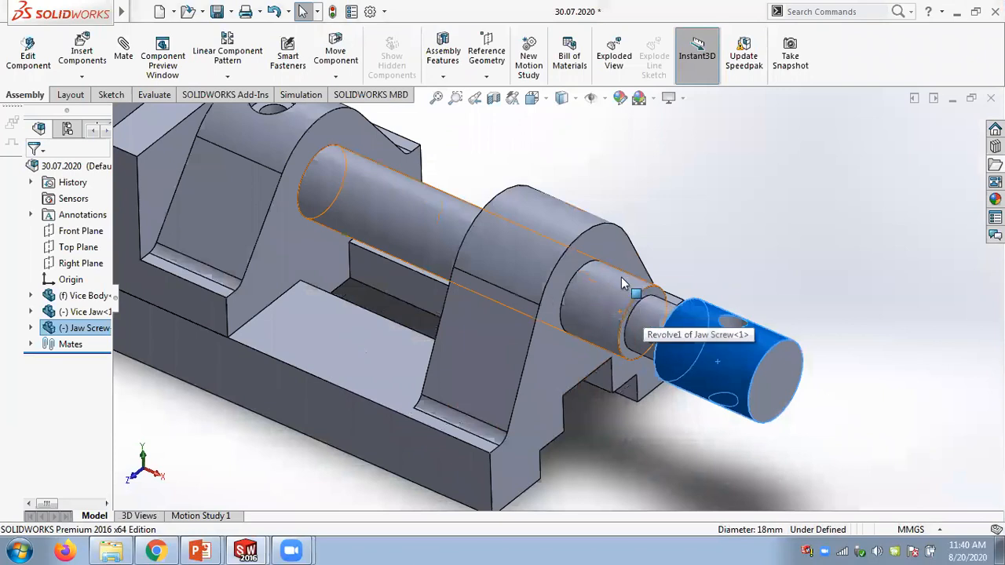
drag(605, 318, 369, 188)
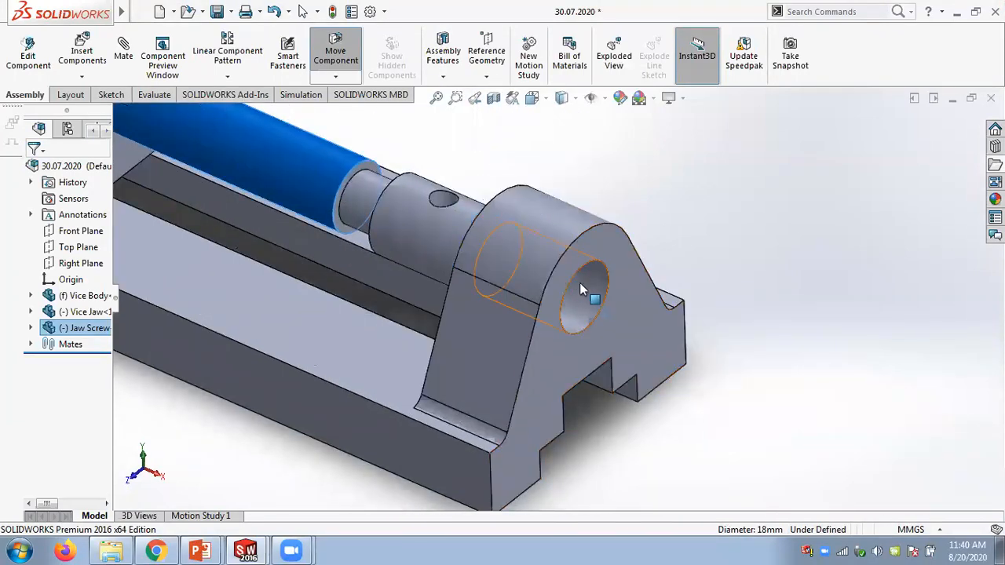
key(Escape)
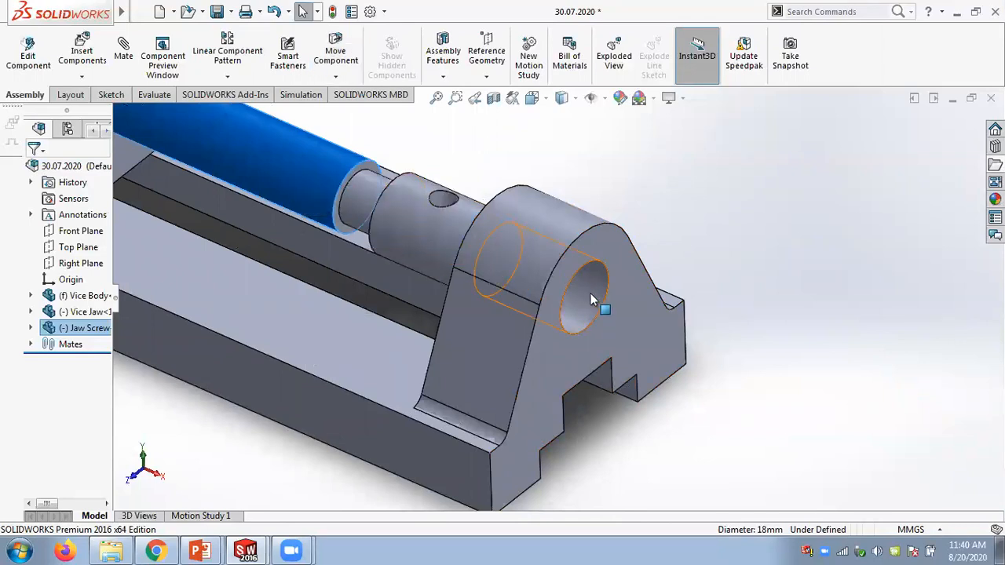
scroll(722, 252, up, 2)
click(525, 175)
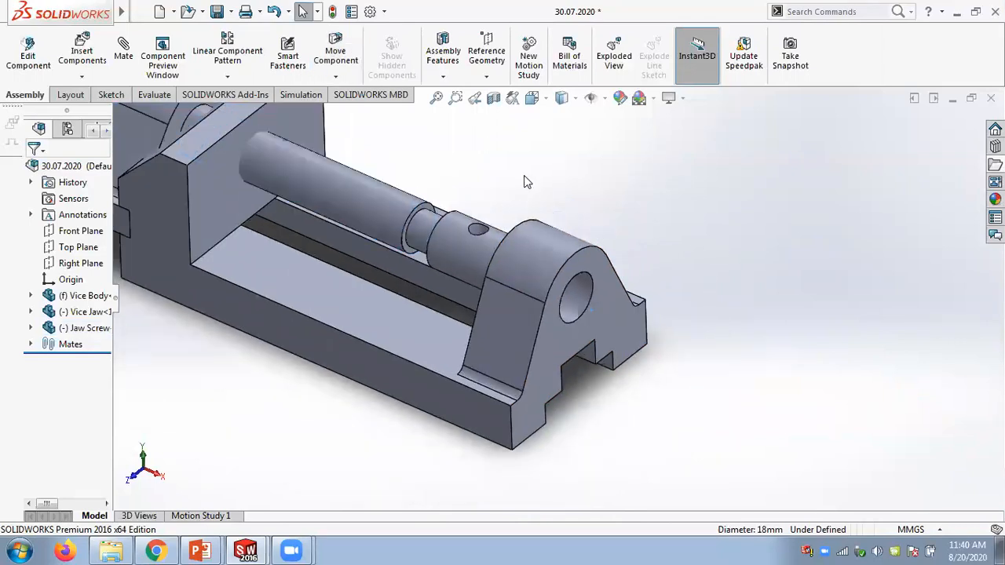
scroll(525, 175, up, 1)
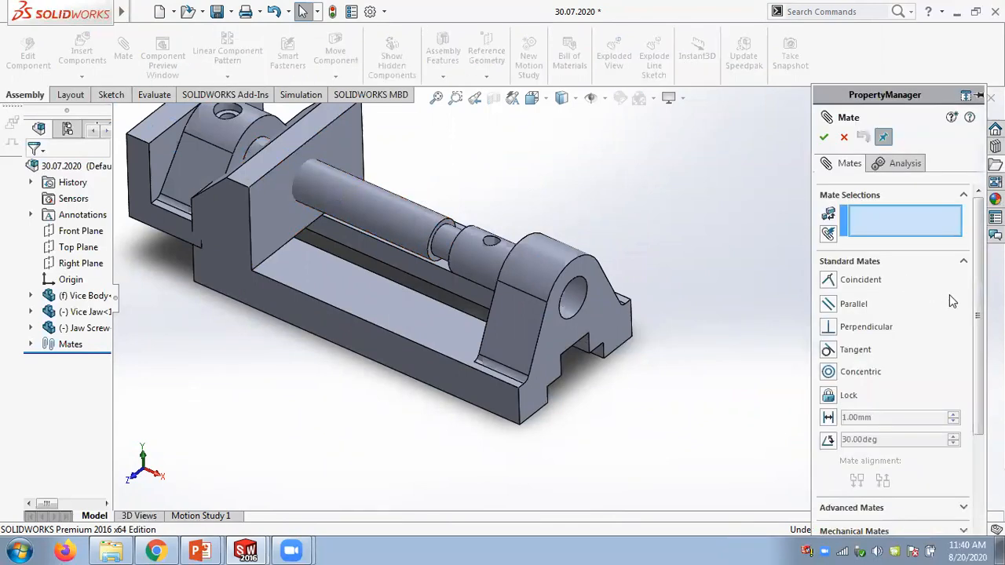
- Add a Screw mate between the jaw screw and the vice body's bore, 3.00 mm per revolution, reversed
scroll(975, 311, down, 5)
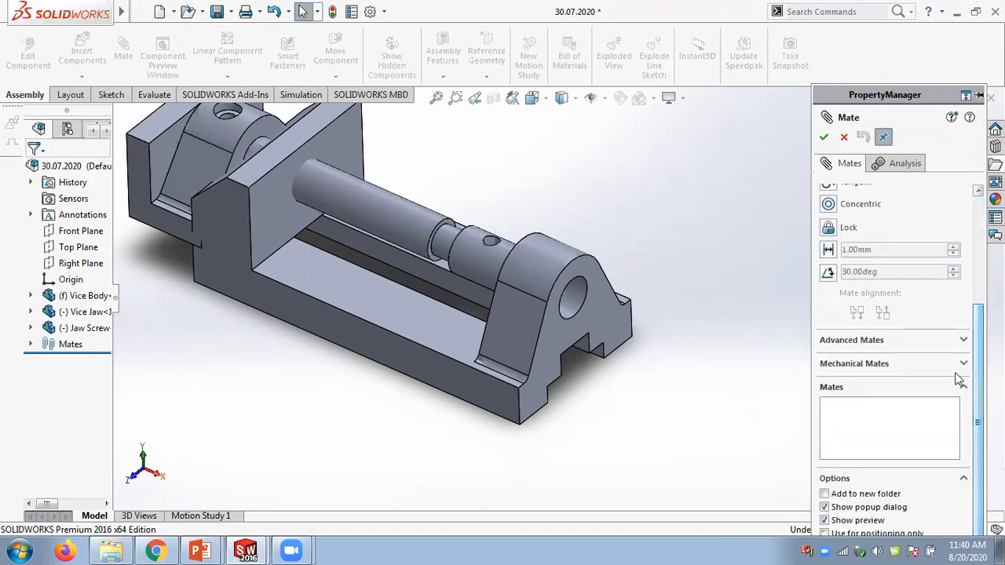
click(965, 365)
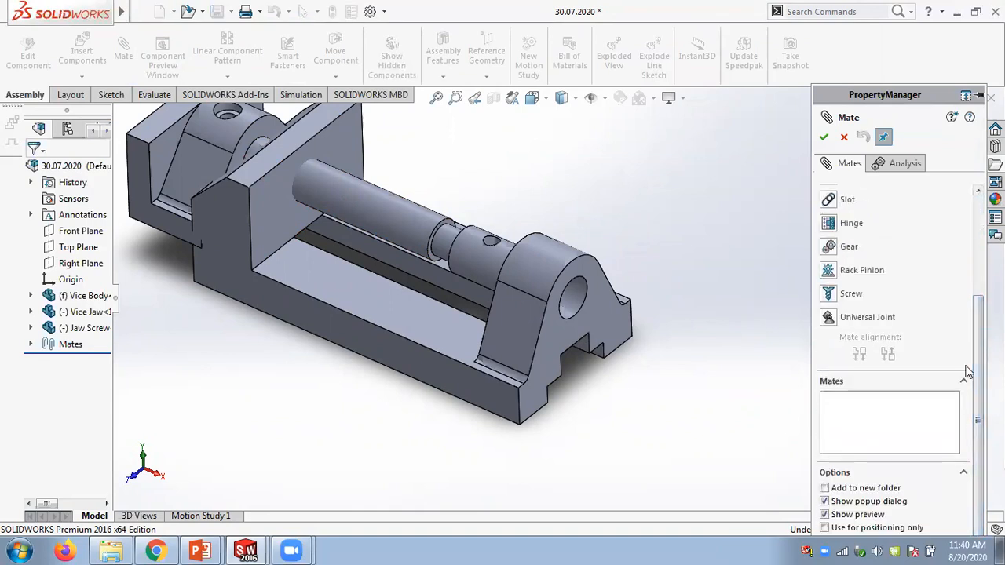
click(824, 296)
click(345, 202)
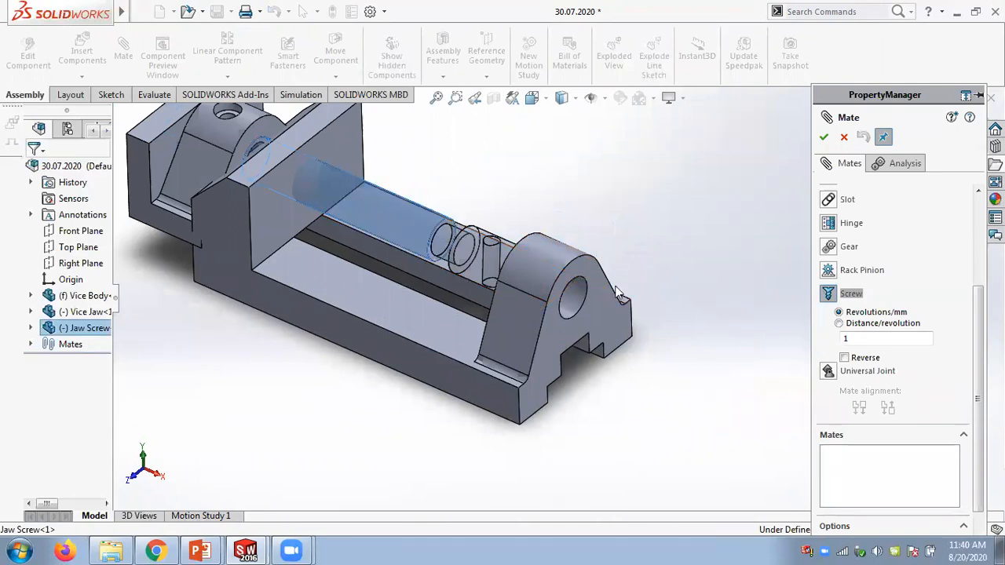
click(578, 301)
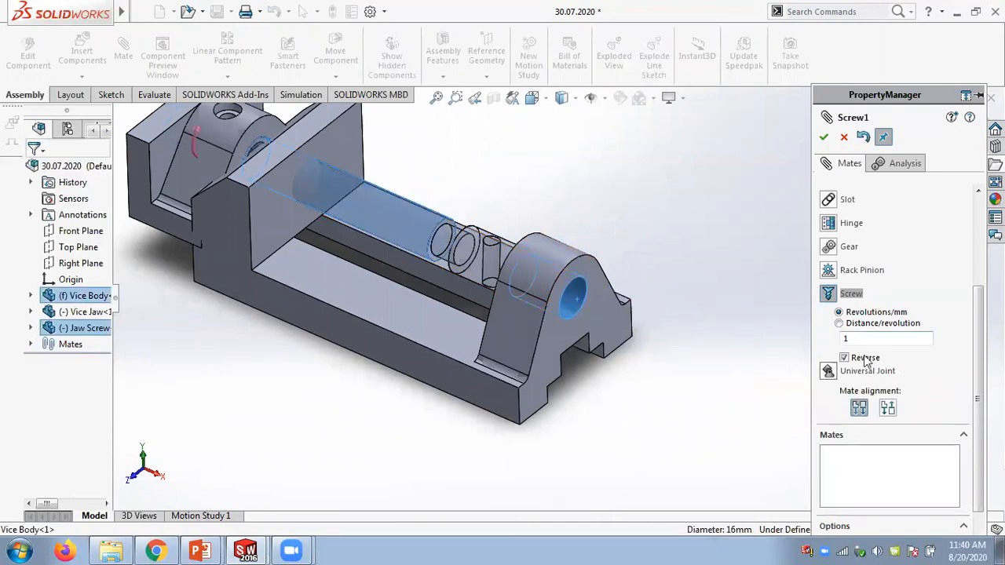
scroll(954, 359, up, 1)
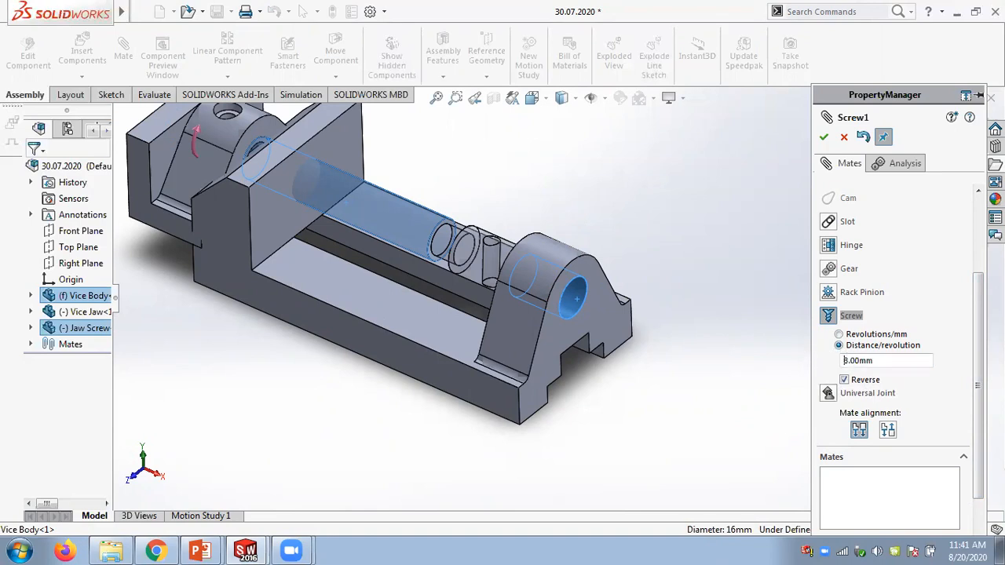
click(824, 137)
- Drag the jaw screw to test the new screw mate, then close the Mate manager
drag(466, 259, 534, 224)
drag(602, 306, 640, 402)
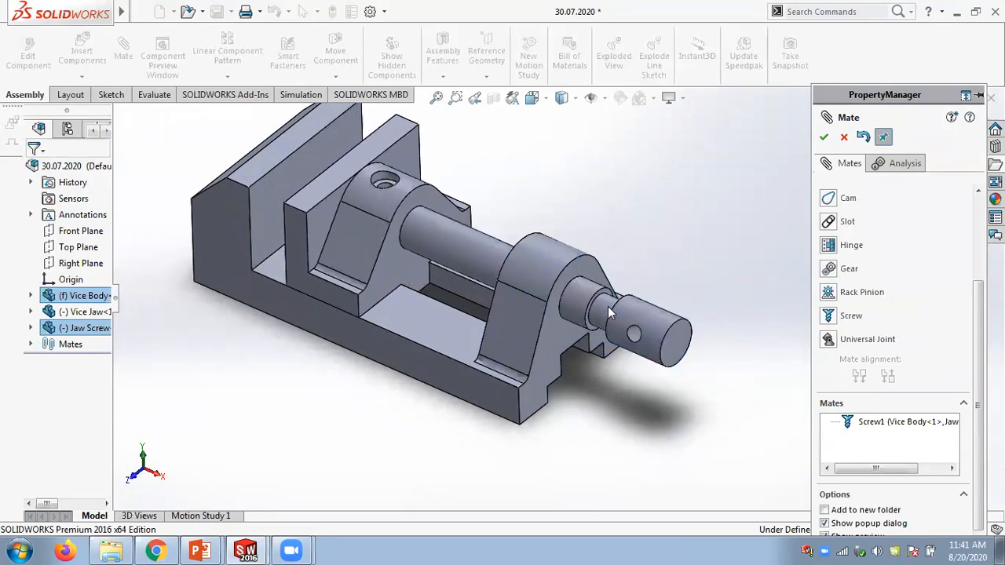
drag(677, 316, 643, 251)
scroll(643, 245, up, 2)
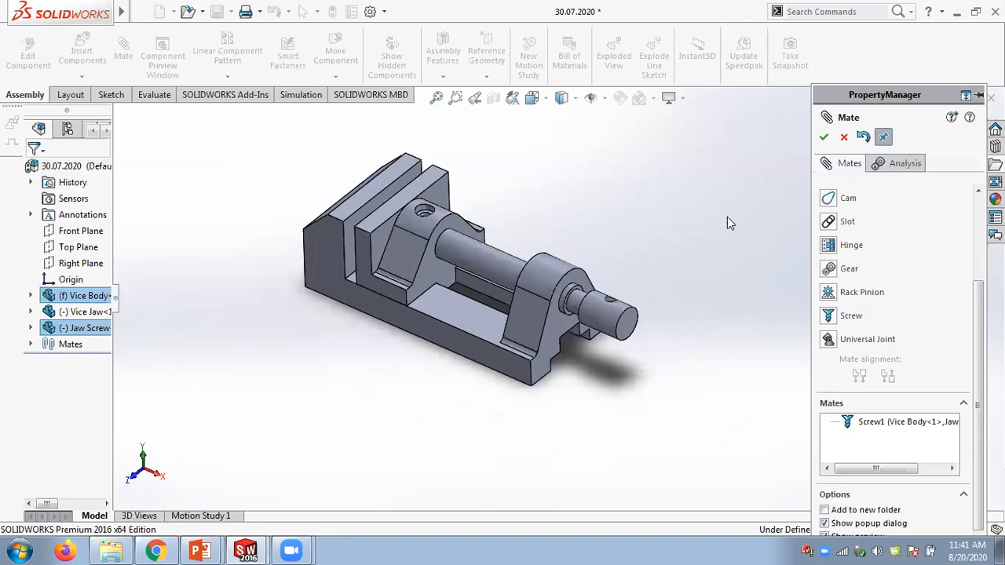
click(824, 138)
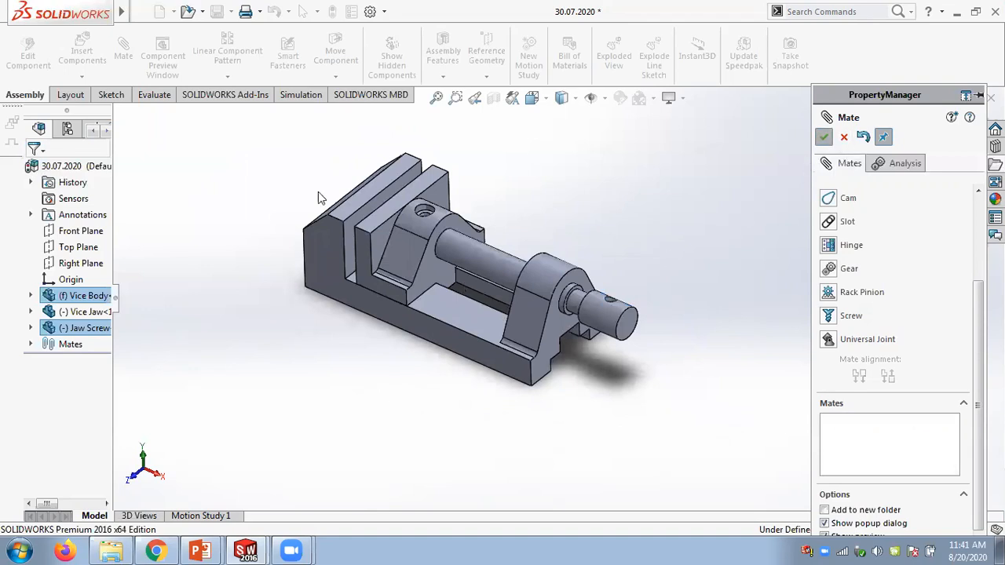
- Open Motion Study 1 and add a 100 RPM rotary motor on the jaw screw's end edge
click(201, 515)
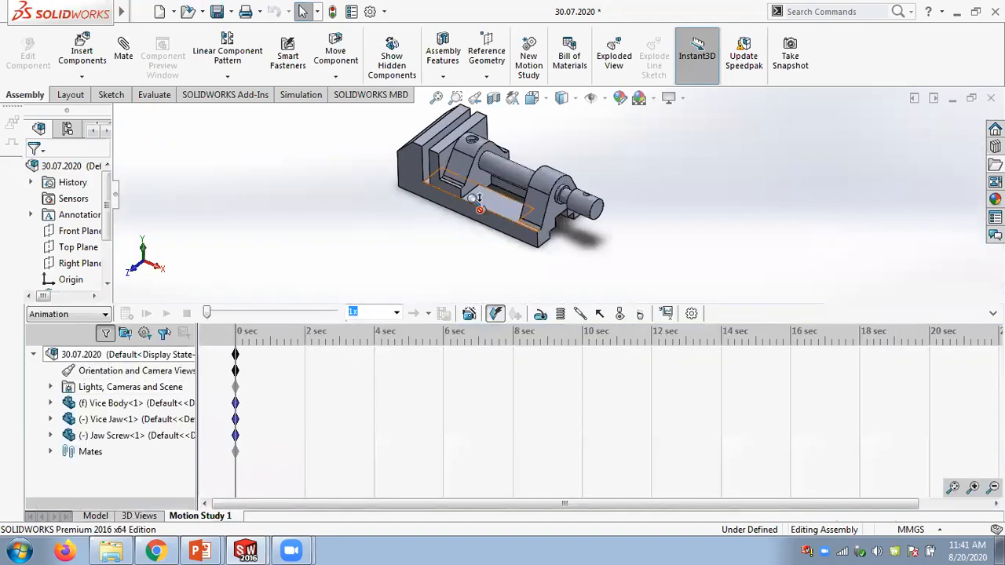
scroll(600, 208, down, 2)
click(541, 313)
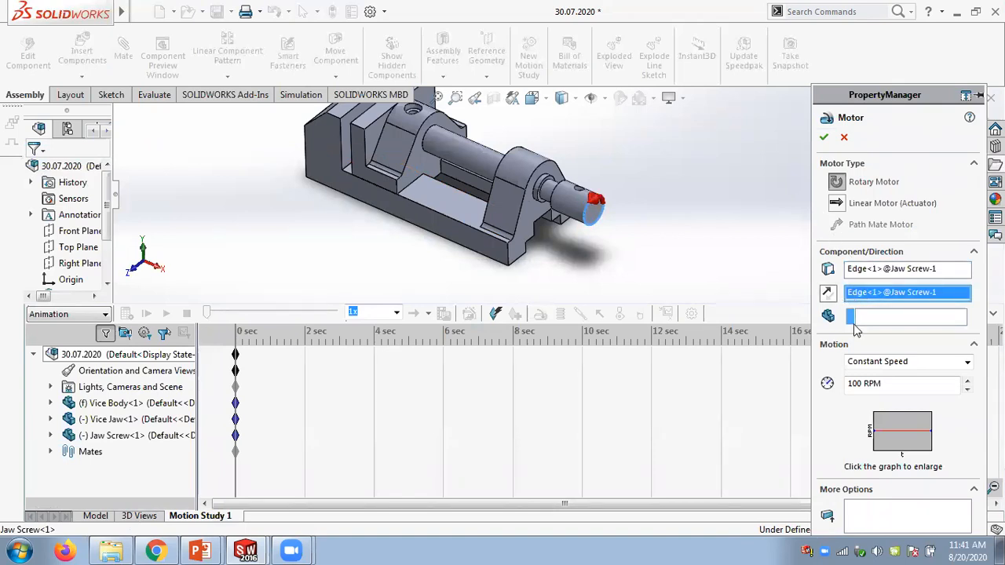
click(823, 139)
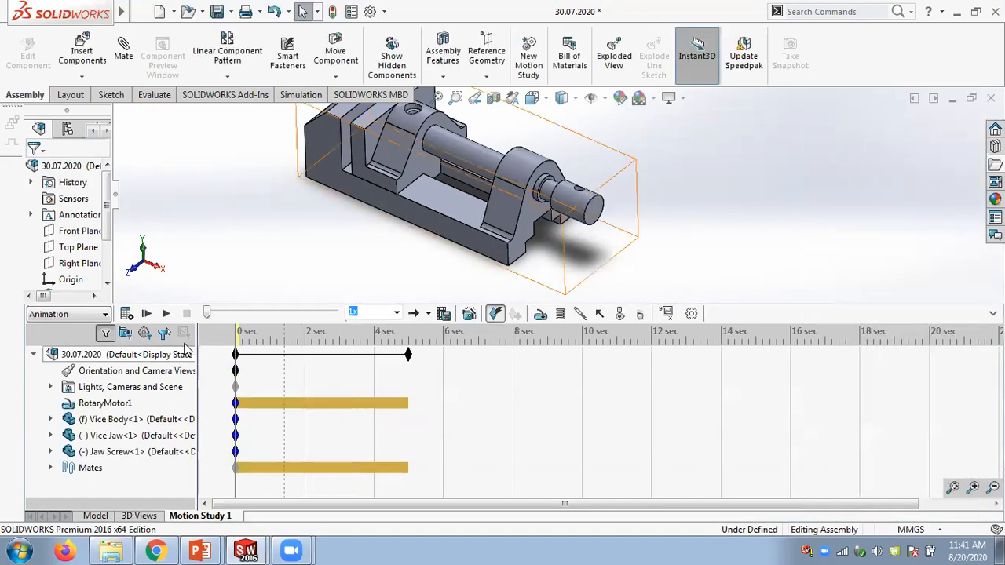
- Calculate the motion study and reopen the rotary motor's properties to review them
click(127, 314)
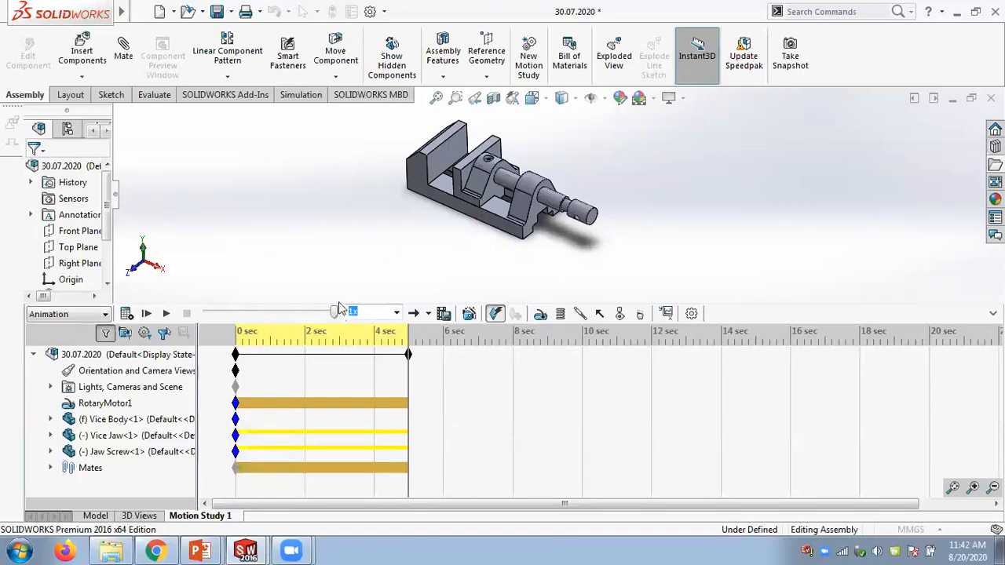
right_click(101, 408)
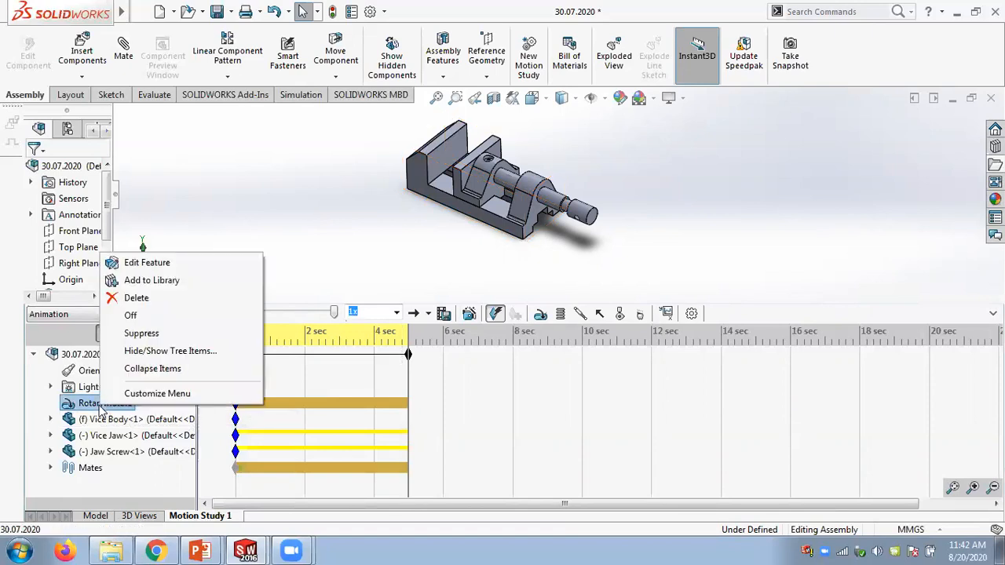
click(145, 265)
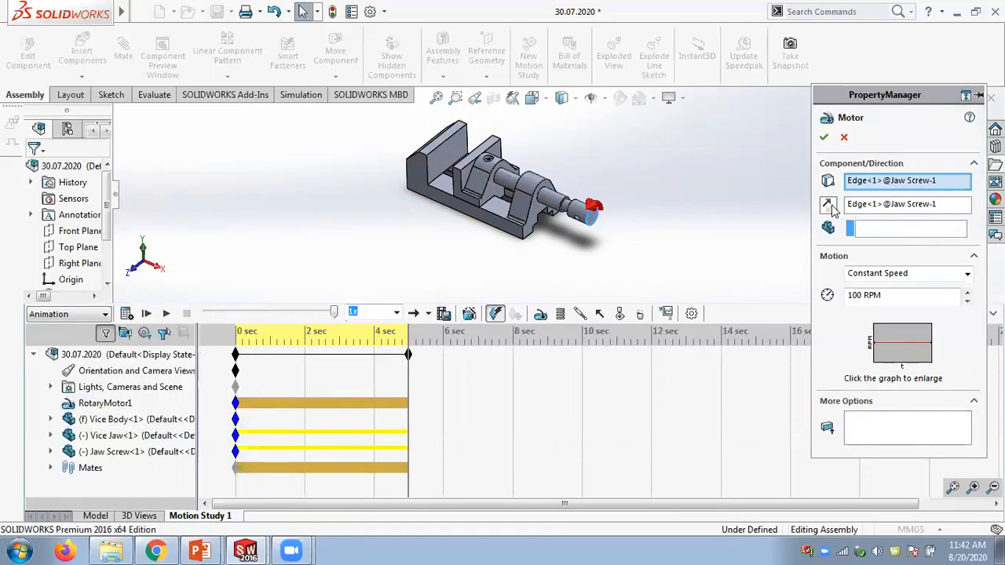
click(824, 137)
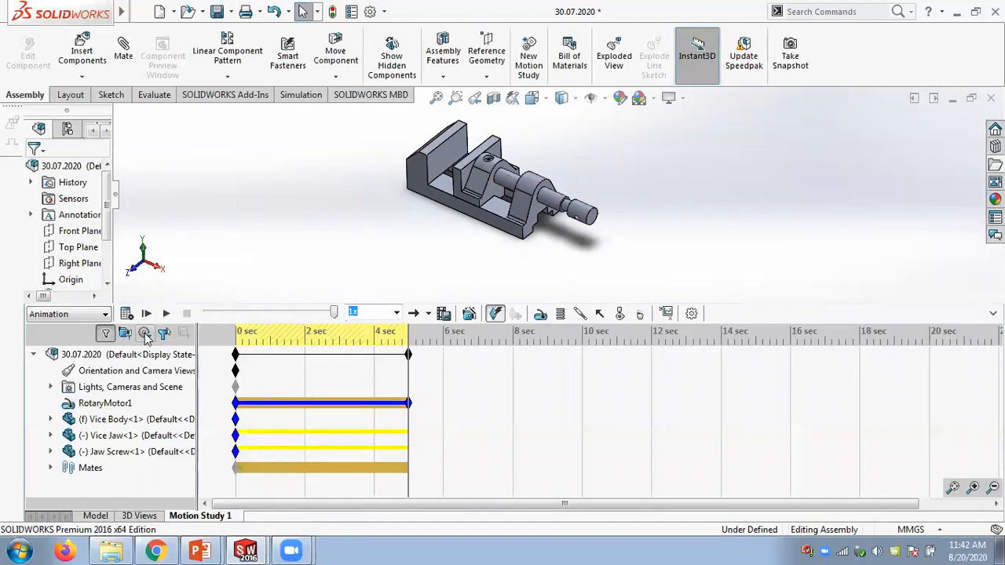
- Recalculate and play the vice animation driven by the rotary motor
click(166, 314)
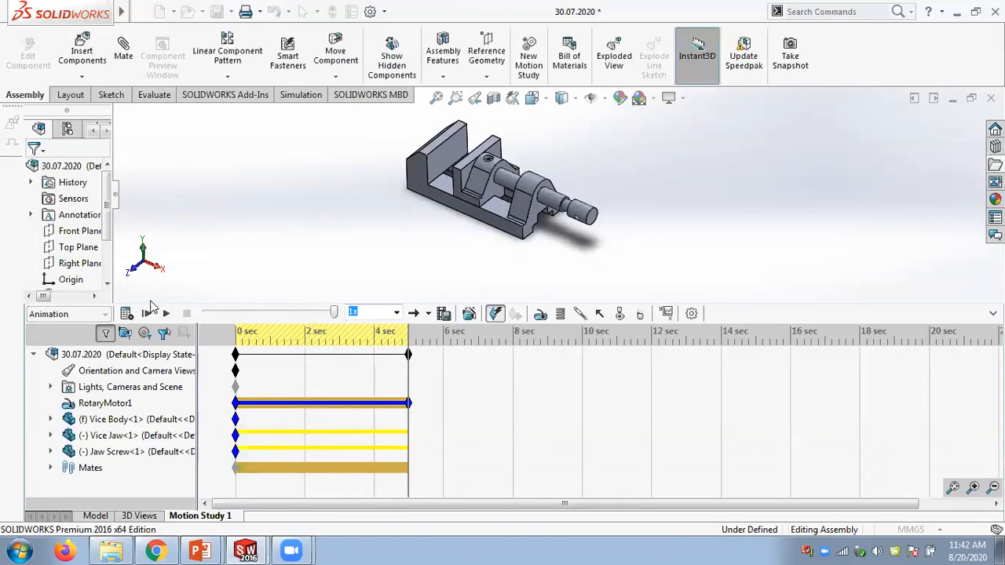
click(128, 314)
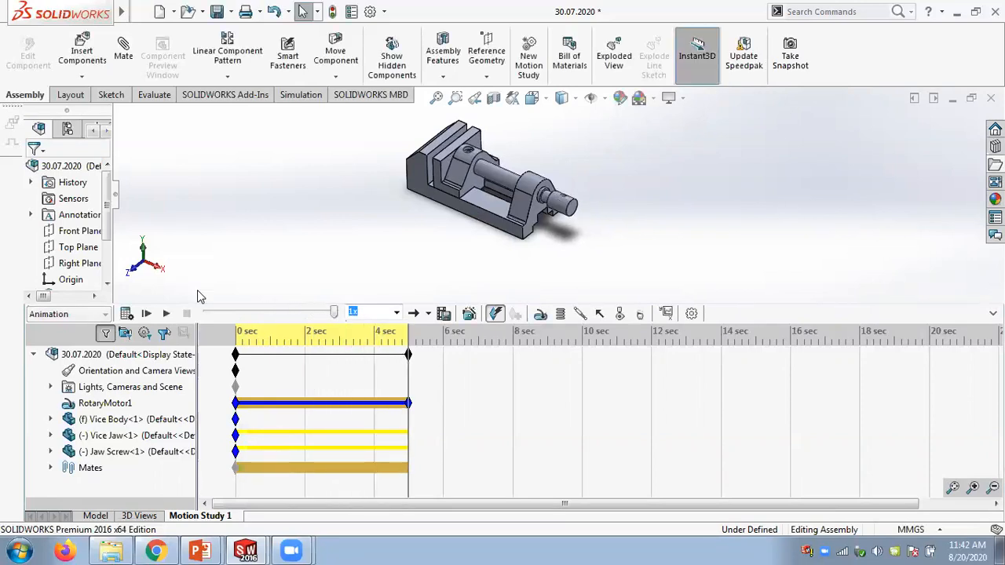
click(167, 313)
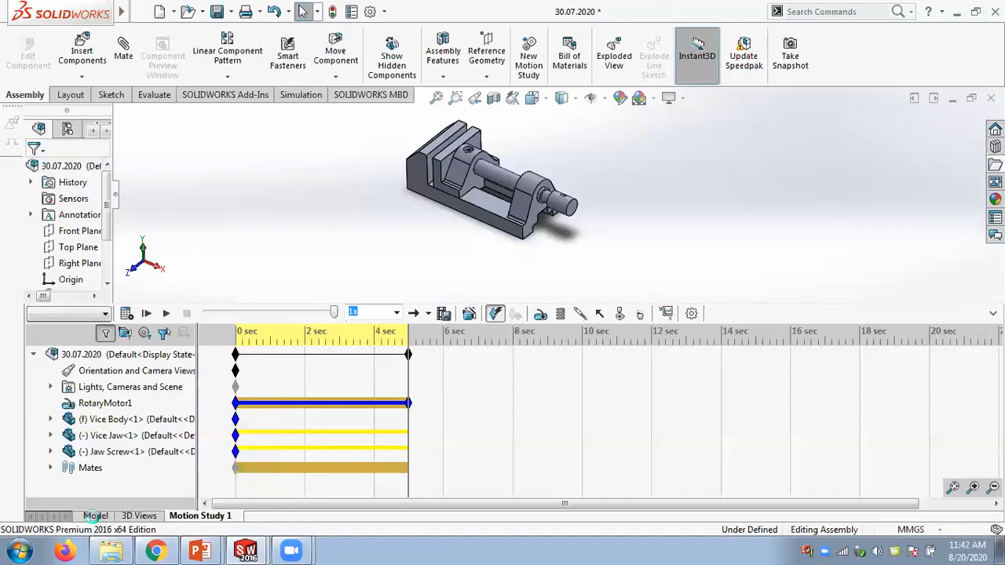
- Return to the model and drag the jaw screw to test its travel
click(95, 515)
drag(612, 310, 730, 387)
scroll(375, 246, down, 3)
drag(527, 253, 503, 263)
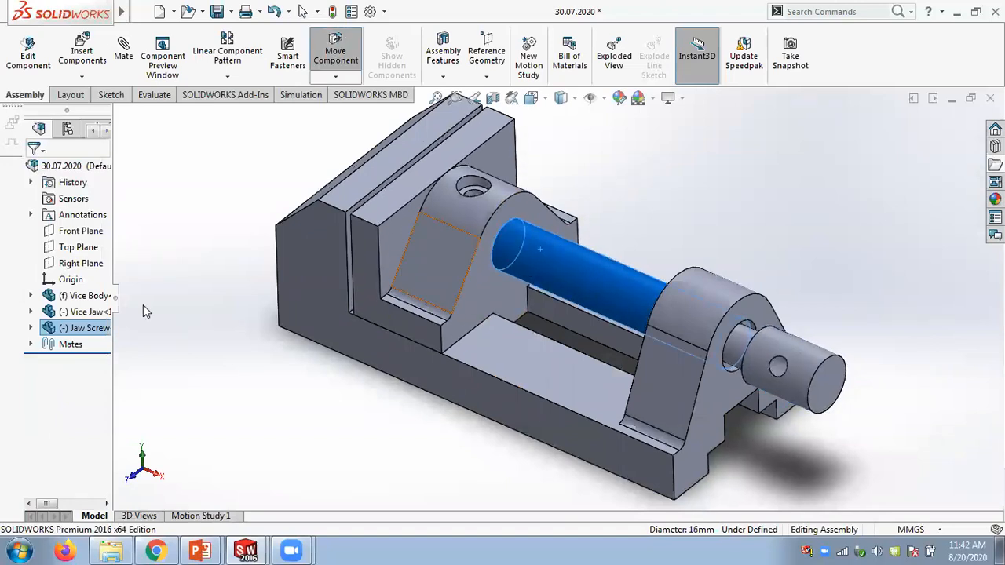
- Expand the Mates folder and widen the design tree to read the mate names
click(31, 343)
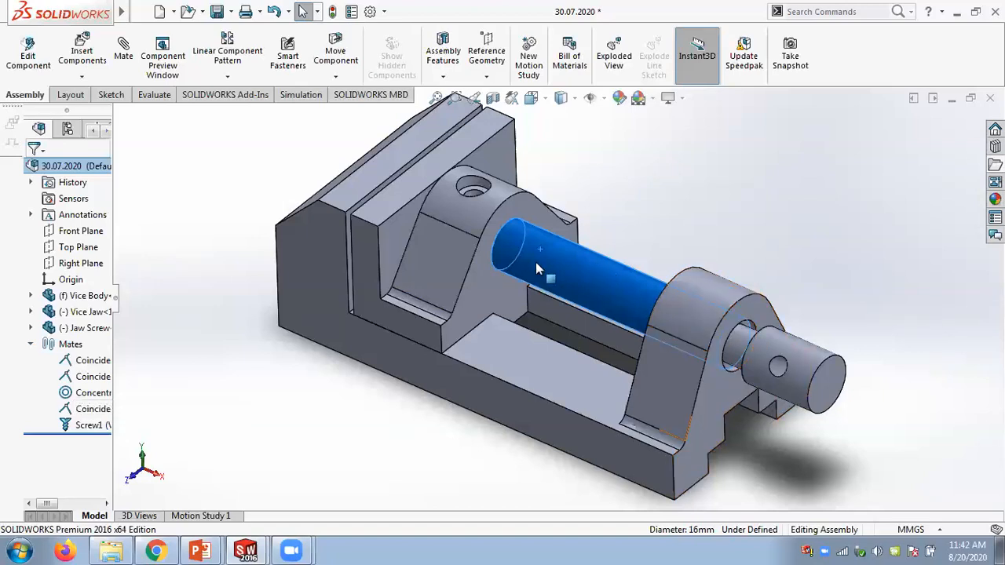
scroll(535, 262, up, 2)
scroll(536, 262, up, 1)
scroll(710, 297, down, 1)
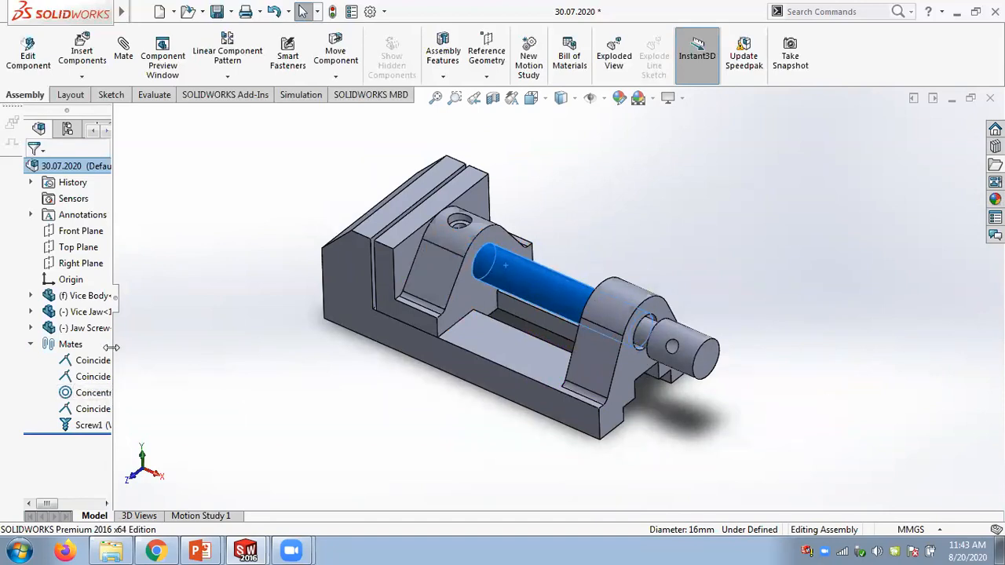
drag(110, 347, 190, 352)
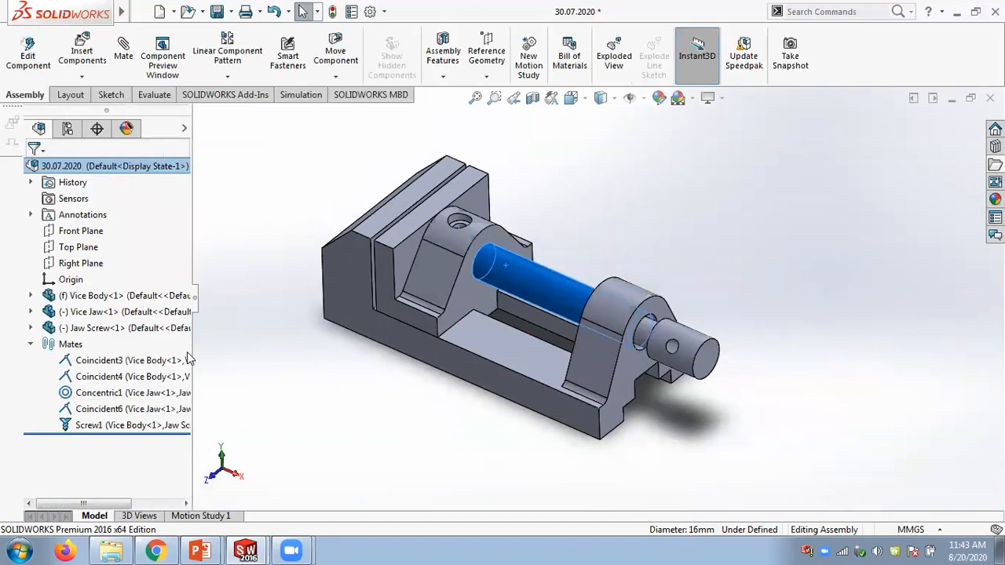
- Open the vice's Screw1 mate for editing to review its selected faces and distance-per-revolution settings, then cancel
right_click(90, 427)
click(113, 244)
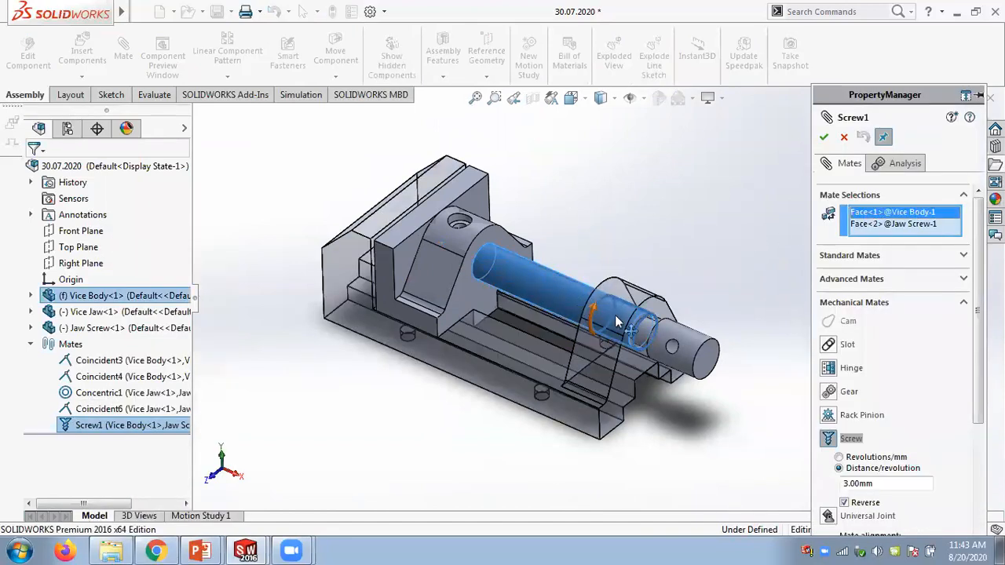
scroll(615, 315, down, 3)
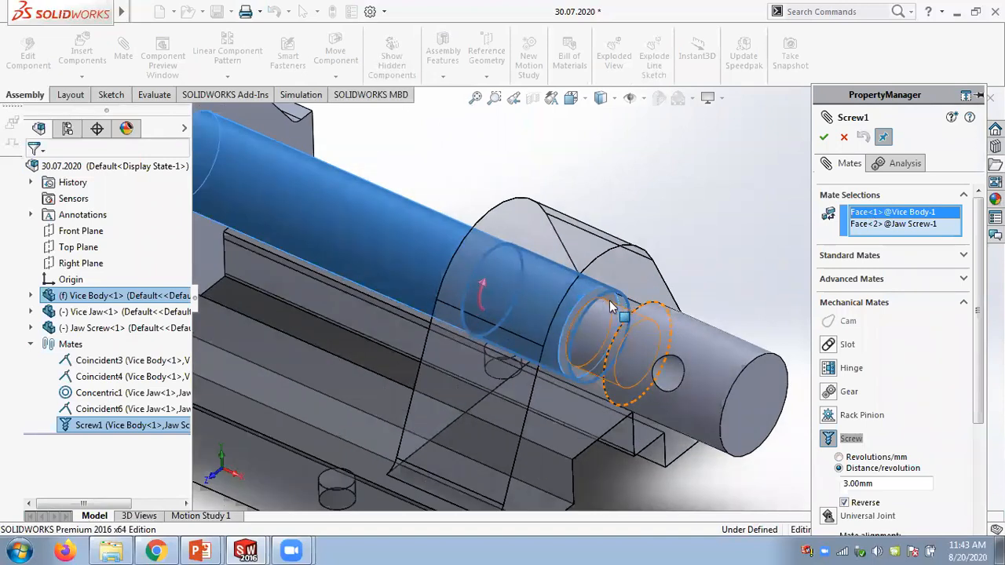
click(893, 224)
scroll(668, 222, up, 4)
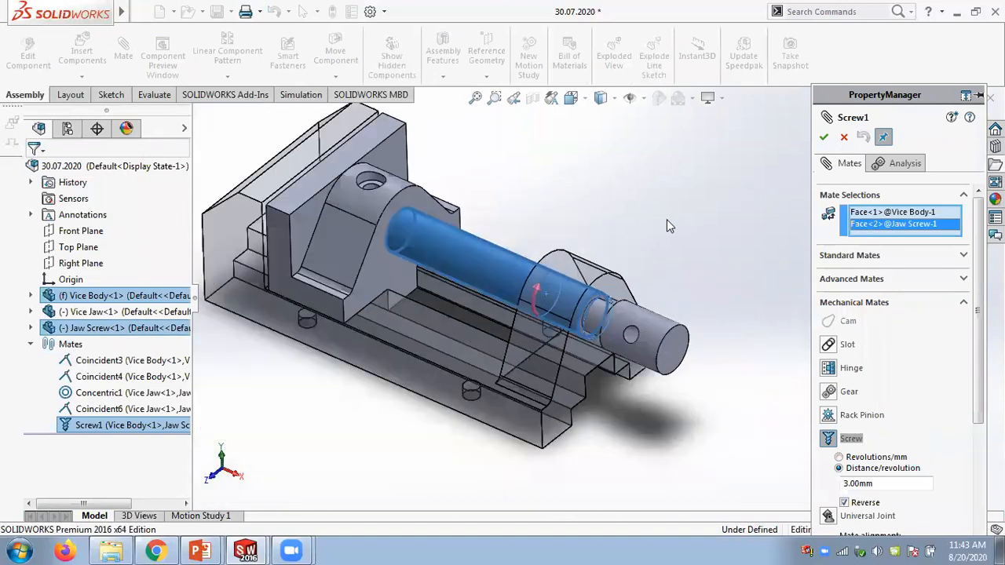
scroll(666, 222, up, 2)
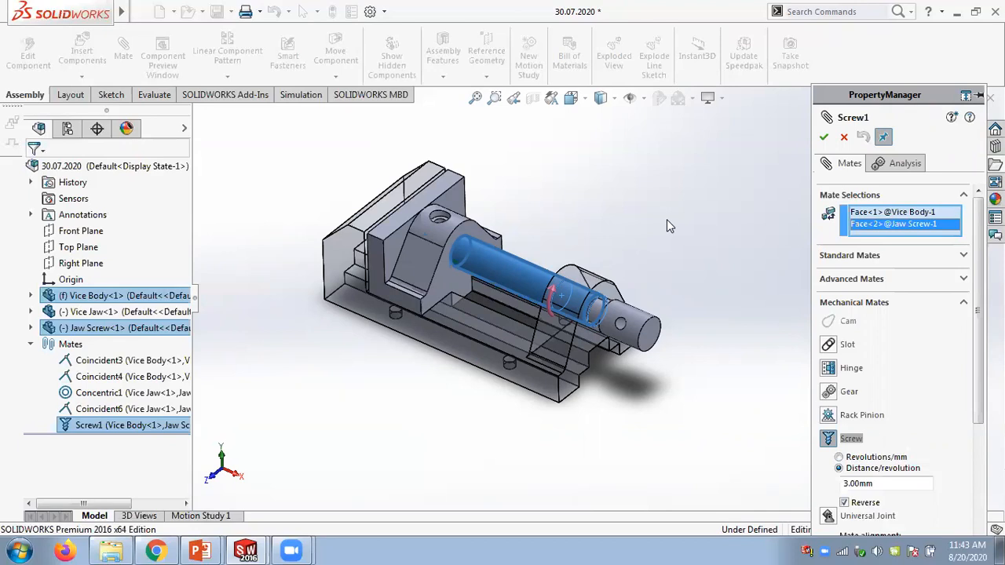
scroll(550, 305, down, 5)
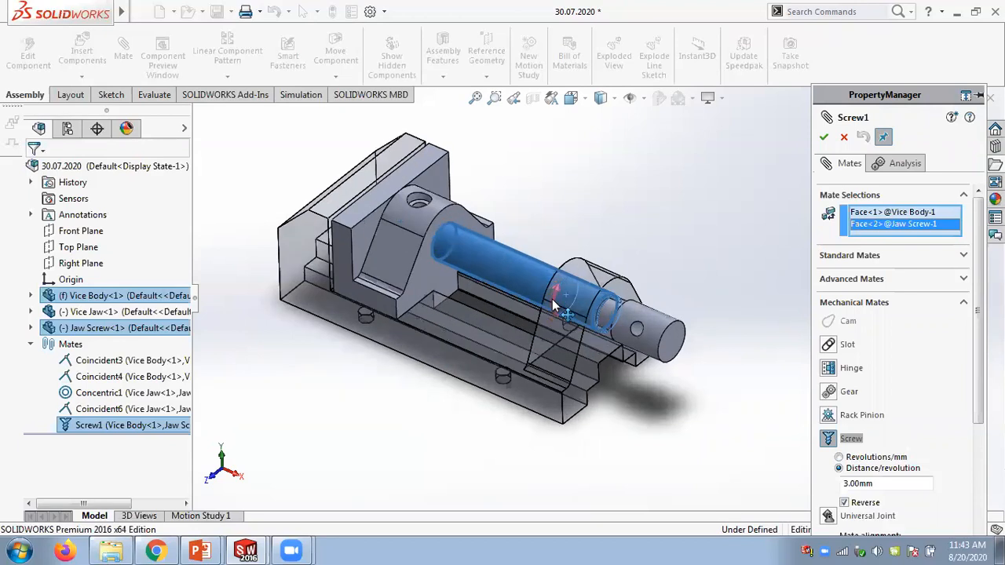
scroll(549, 302, down, 3)
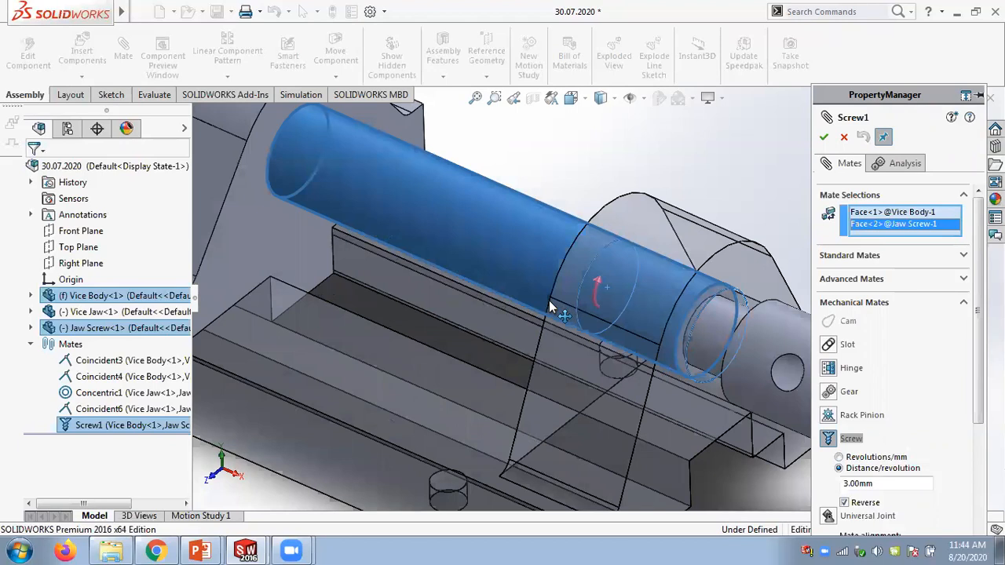
click(246, 550)
click(227, 493)
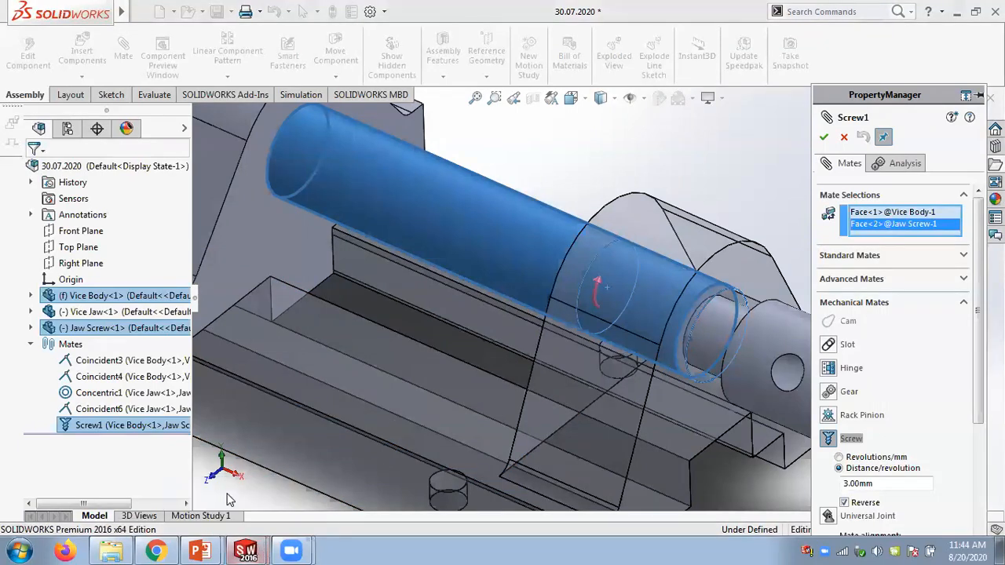
click(840, 136)
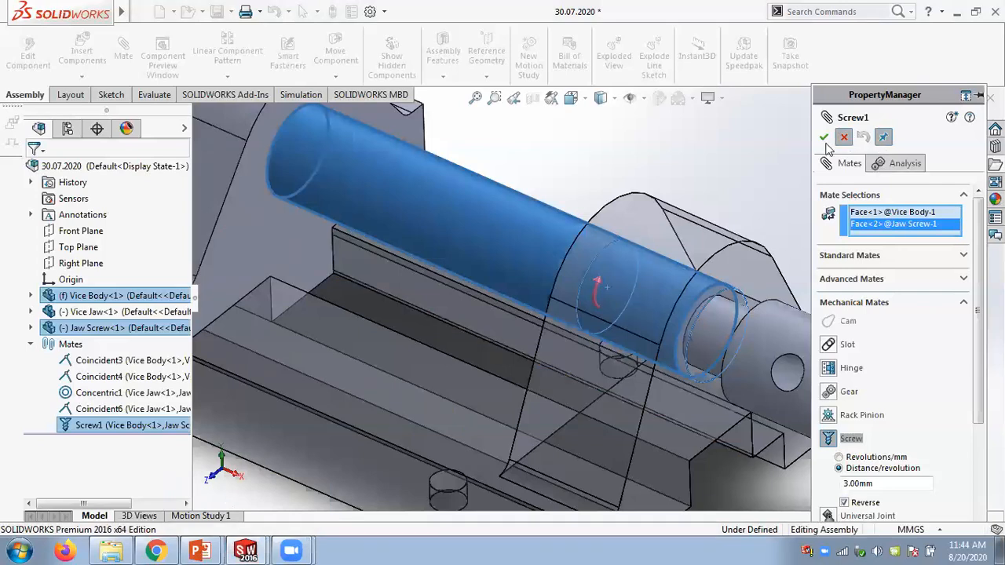
- Switch to the nut and bolt assembly, suppress its Screw1 mate, and drag the nut freely along the bolt
click(246, 549)
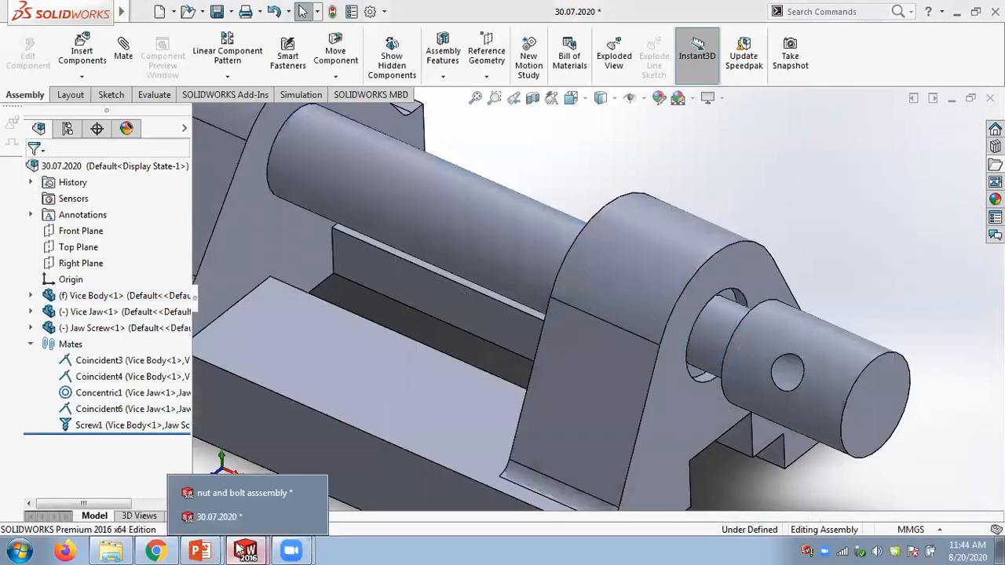
click(243, 495)
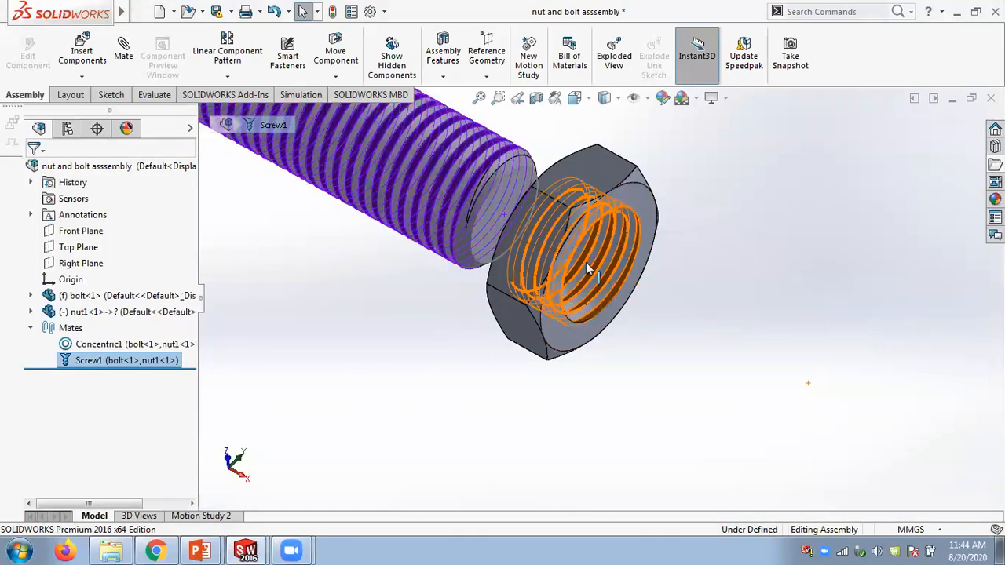
right_click(99, 367)
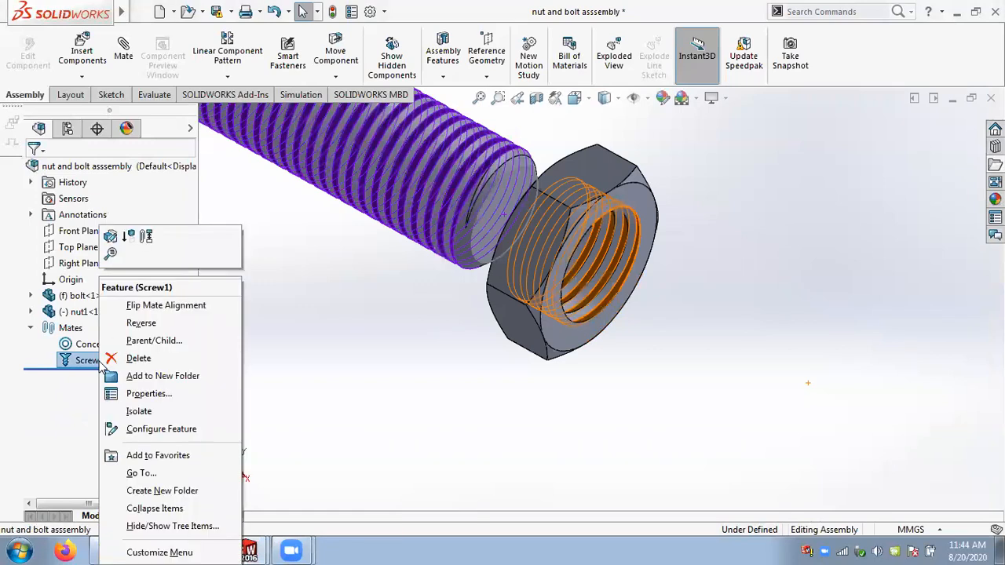
click(128, 238)
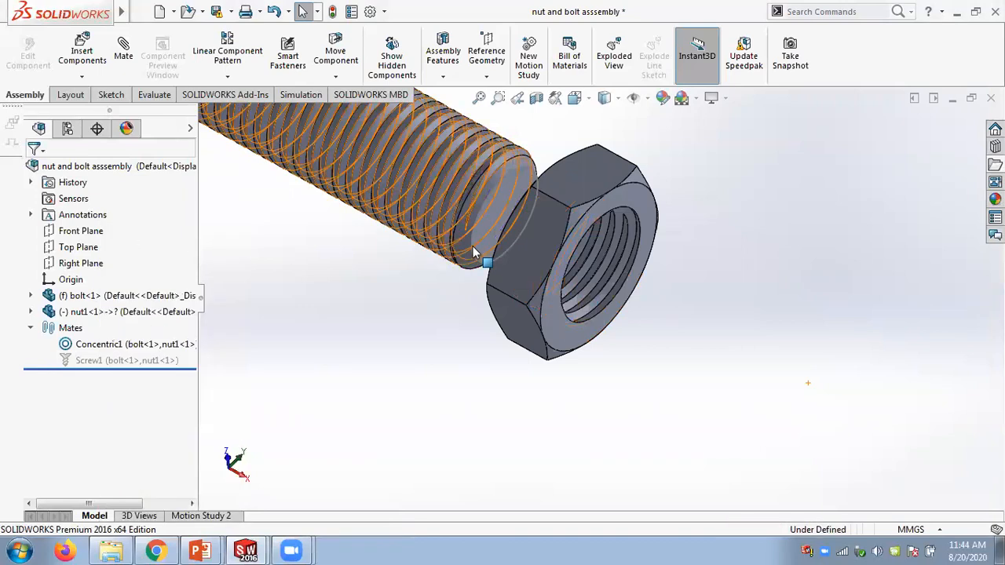
drag(511, 235, 471, 321)
- Open the nut and bolt Screw1 mate for editing to review its revolutions per mm setting, then cancel
click(97, 360)
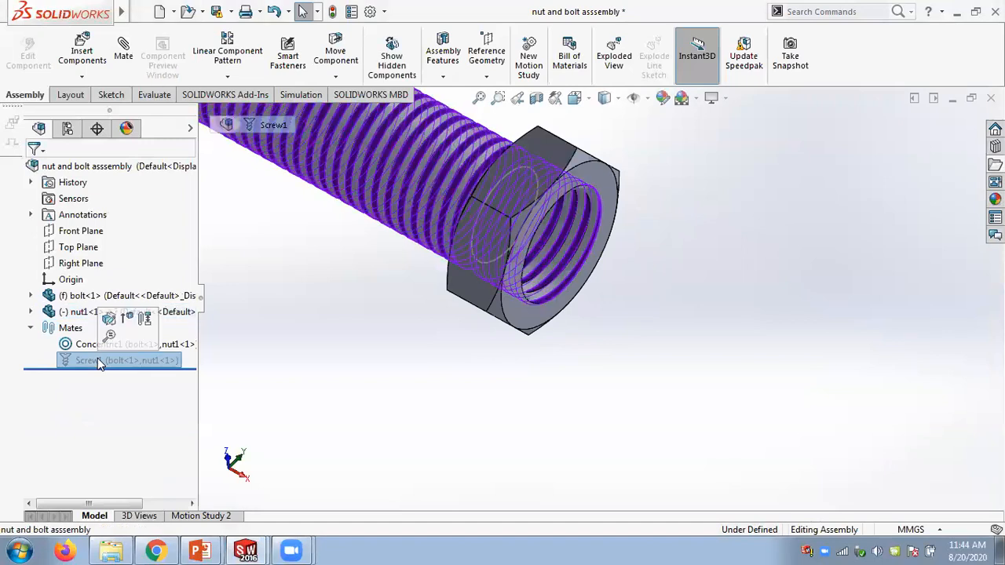
right_click(97, 359)
click(115, 239)
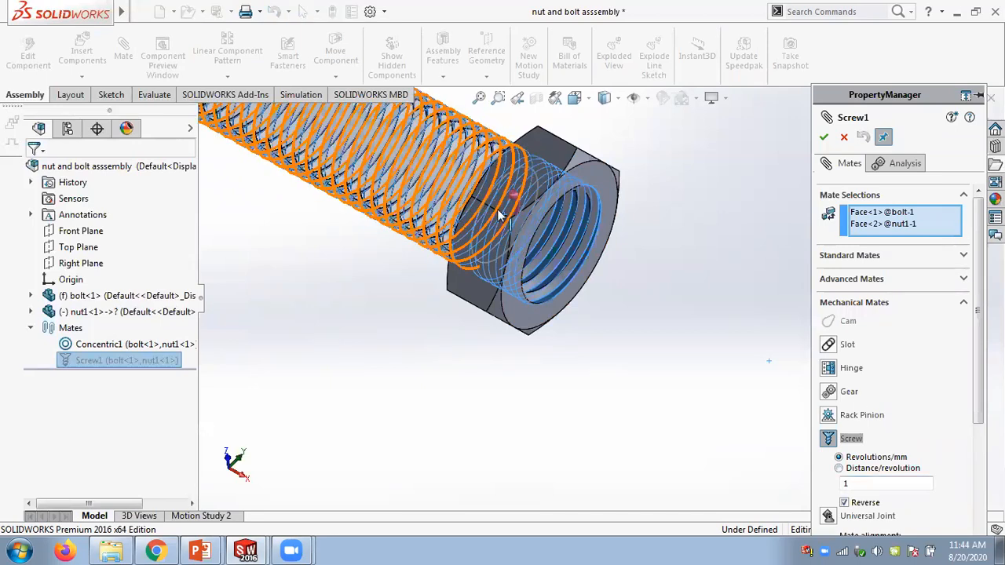
click(844, 137)
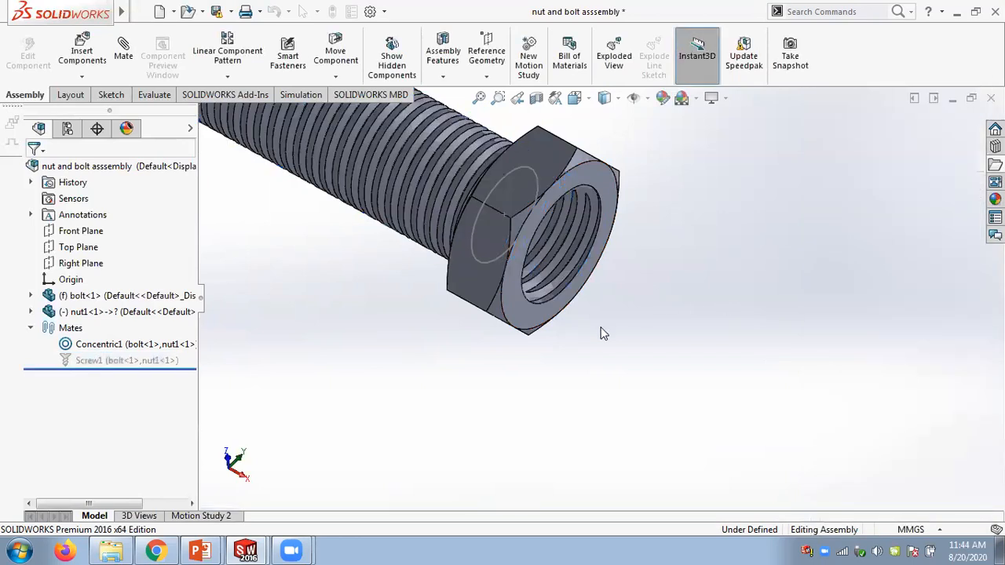
- Unsuppress the Screw1 mate and drag the nut to test its threaded motion along the bolt
right_click(116, 362)
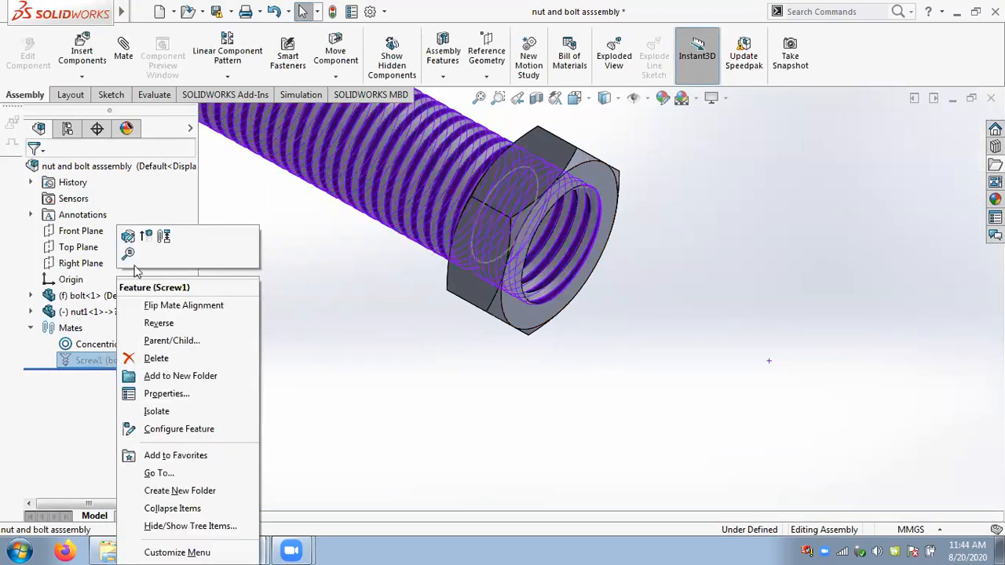
scroll(375, 323, up, 5)
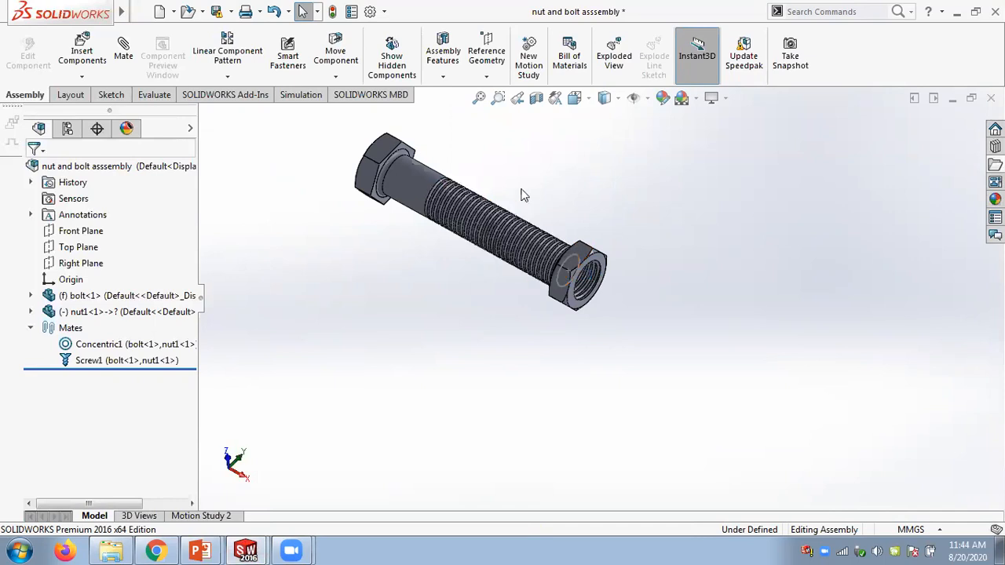
scroll(475, 188, down, 2)
mouse_move(348, 270)
middle_down()
mouse_move(332, 243)
mouse_move(383, 301)
mouse_move(316, 260)
mouse_move(340, 267)
middle_up()
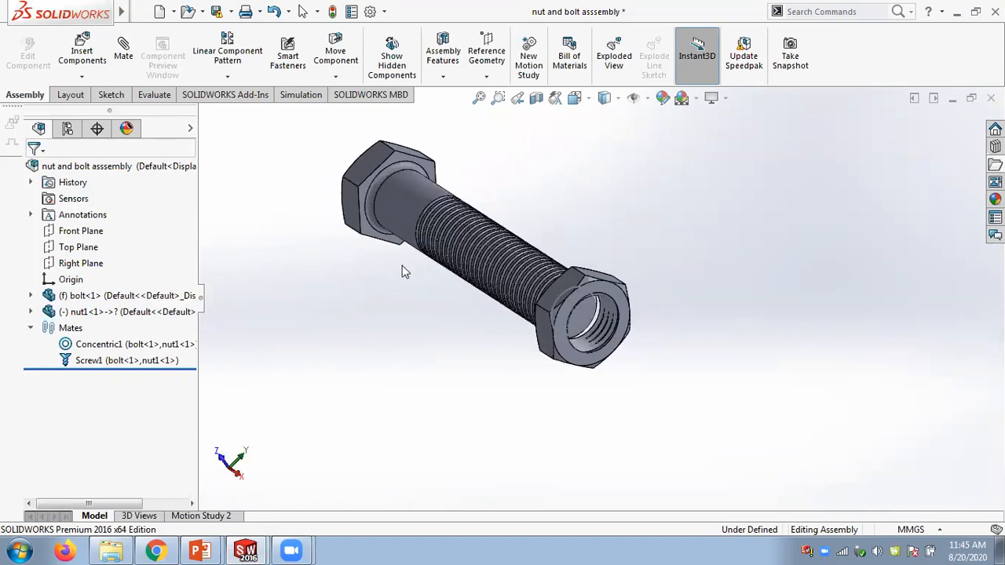
scroll(420, 276, down, 2)
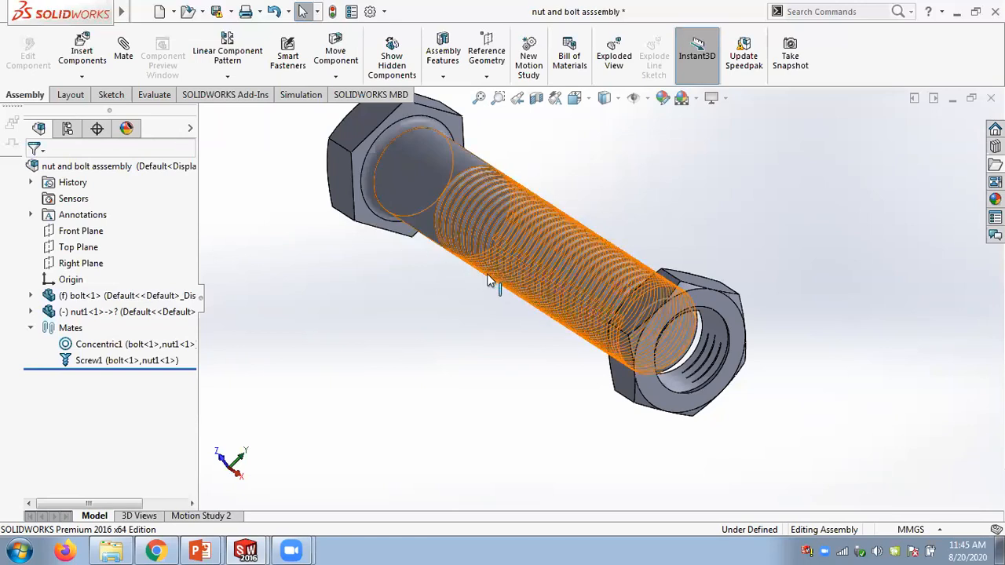
click(638, 314)
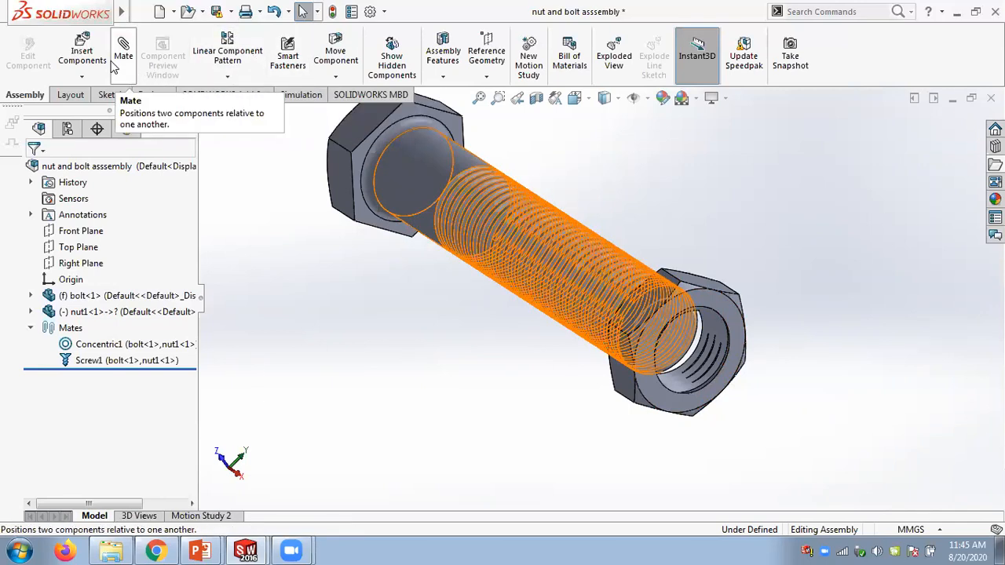
click(706, 238)
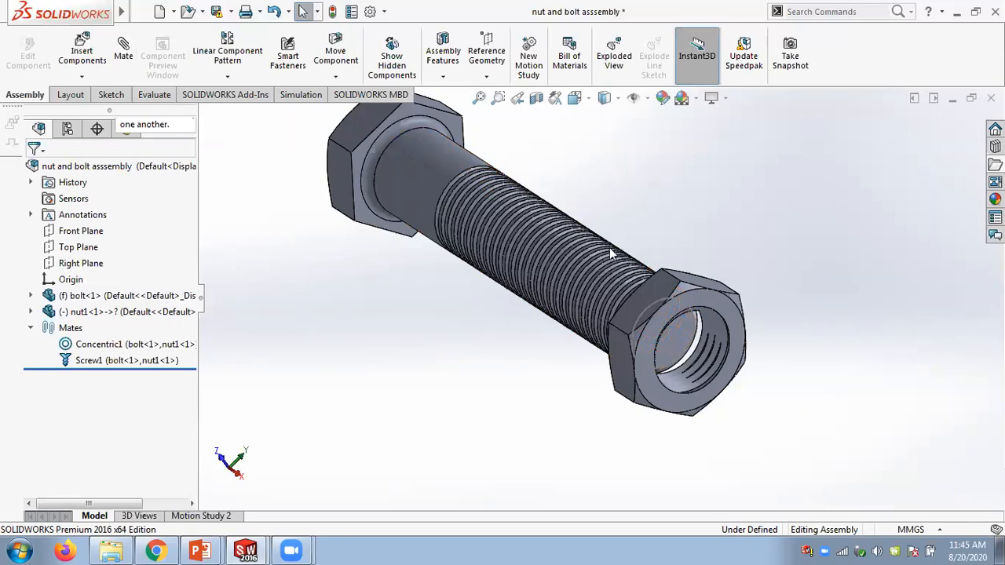
middle_drag(464, 354, 488, 359)
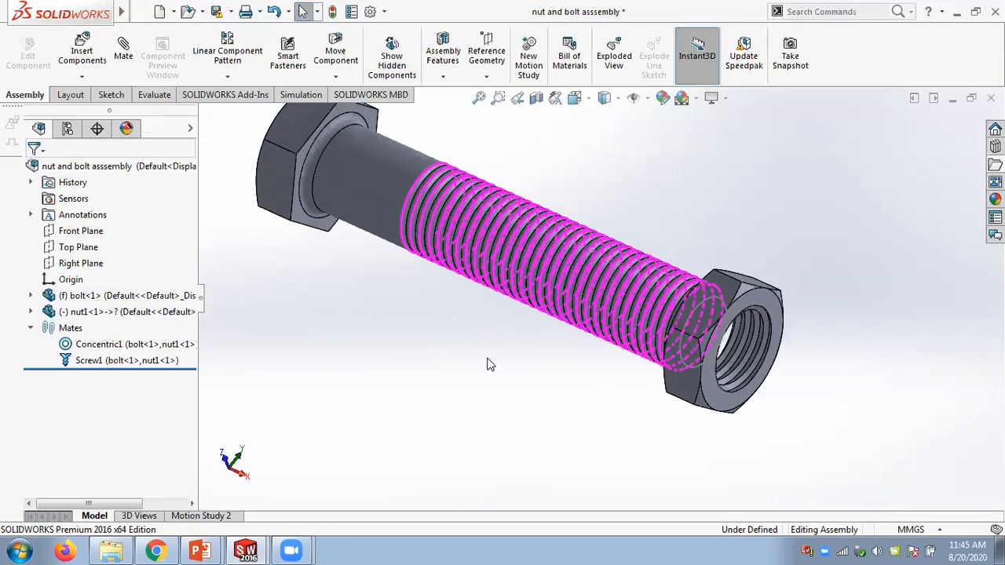
scroll(487, 364, up, 1)
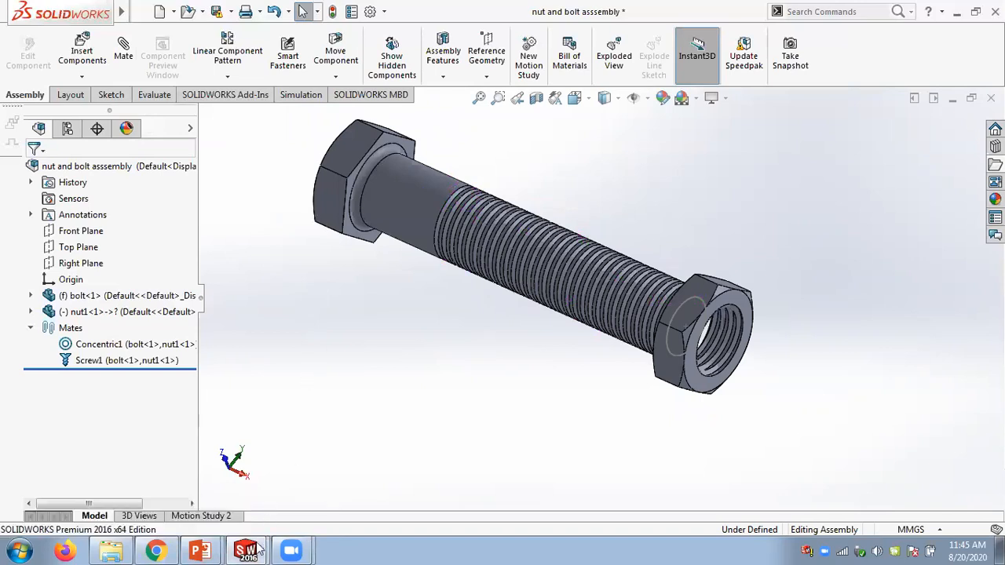
mouse_move(208, 544)
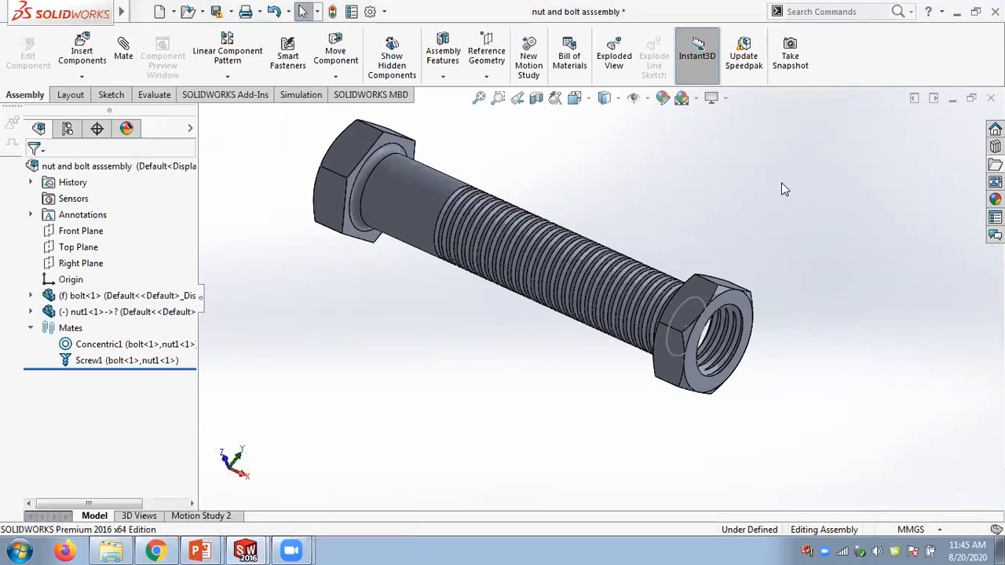
- Close the nut and bolt assembly and the vice assembly without saving changes
click(991, 97)
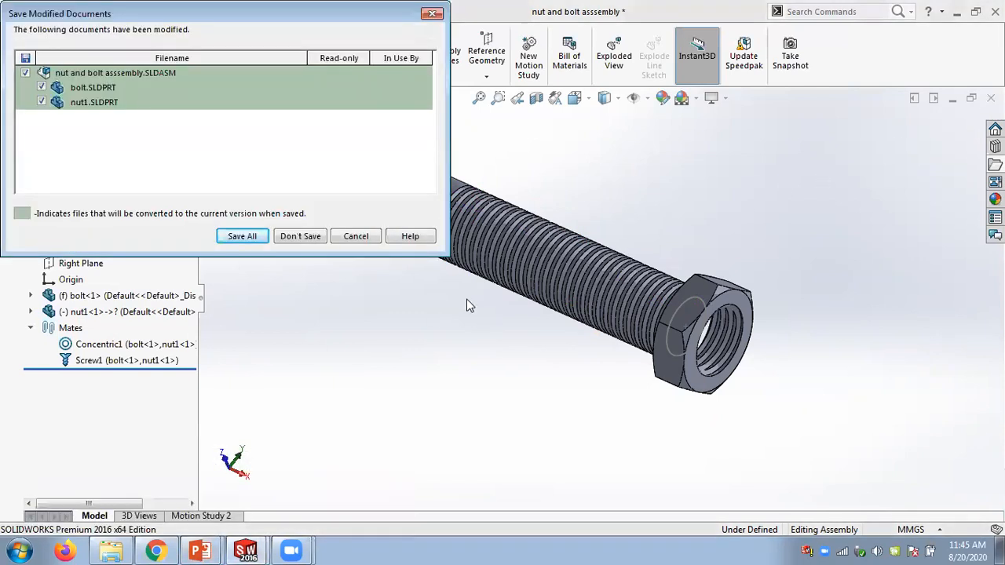
click(306, 237)
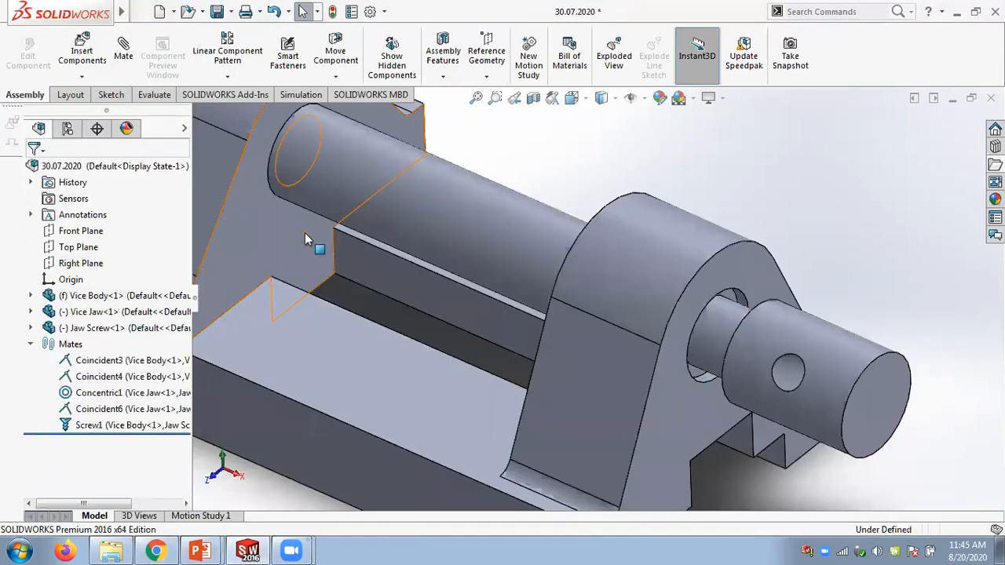
scroll(886, 238, up, 4)
click(991, 97)
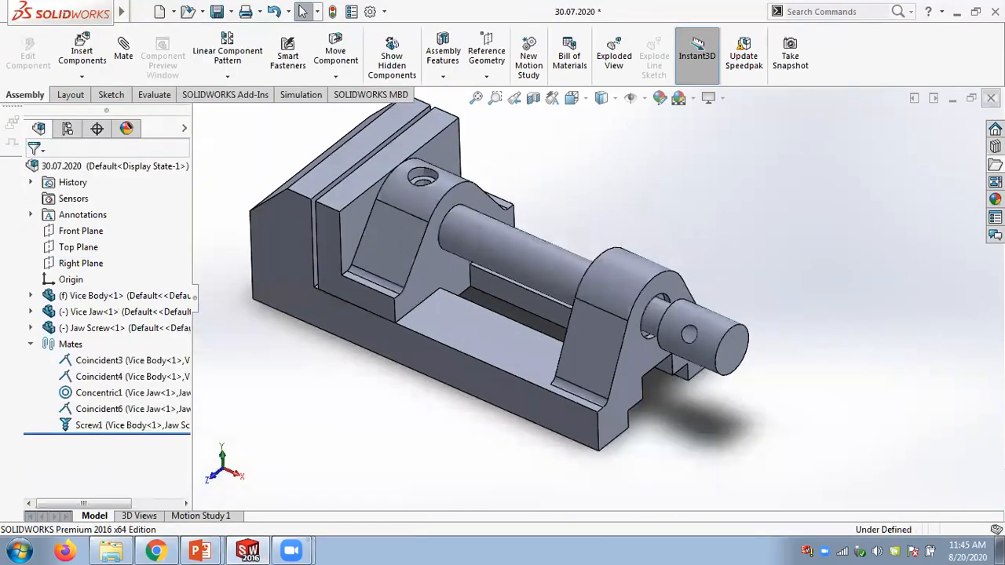
click(306, 238)
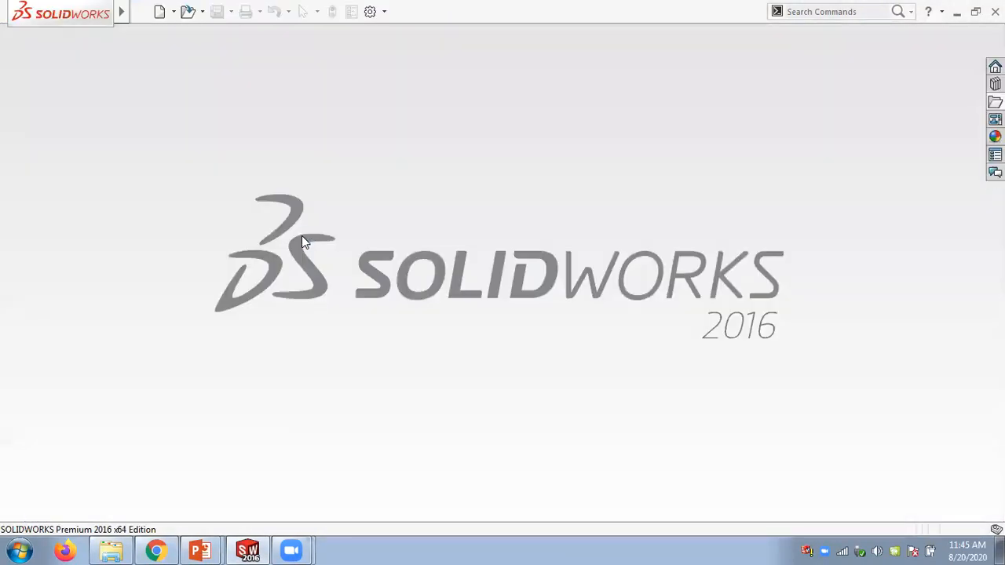
- Switch to the Chapter 13 - Assembly Modeling - II presentation in PowerPoint and browse slides 9 to 11
click(206, 550)
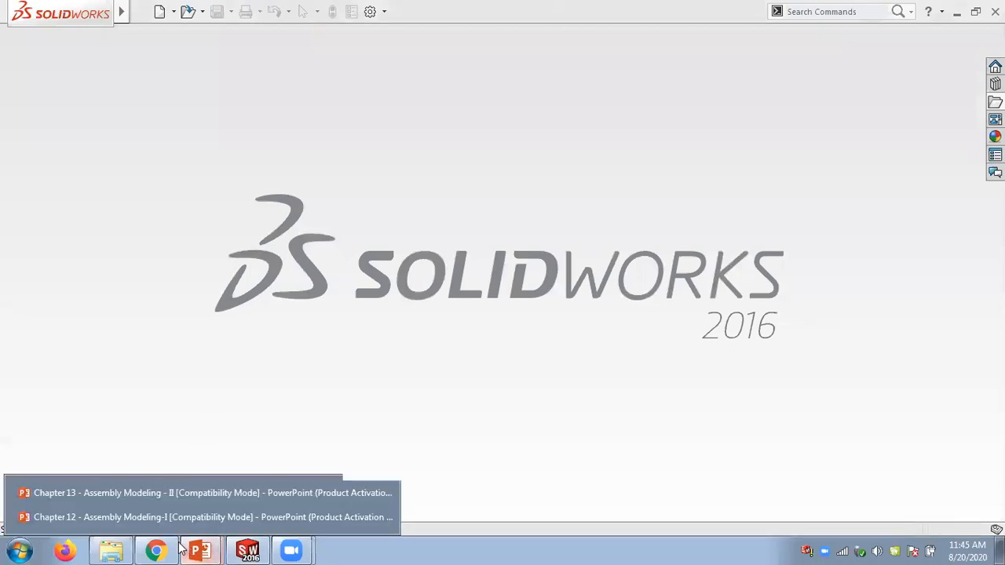
click(123, 487)
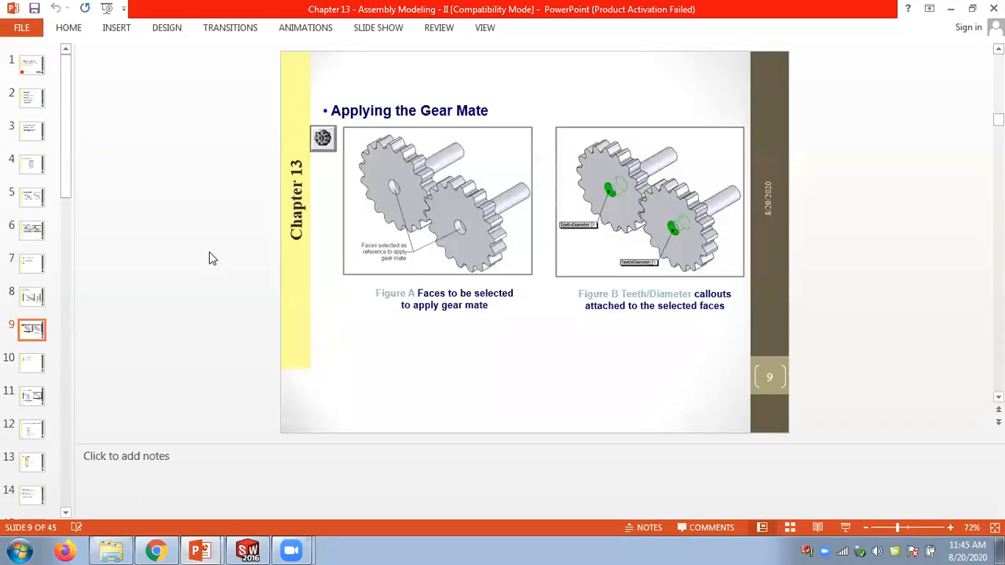
scroll(219, 260, up, 1)
scroll(218, 259, down, 2)
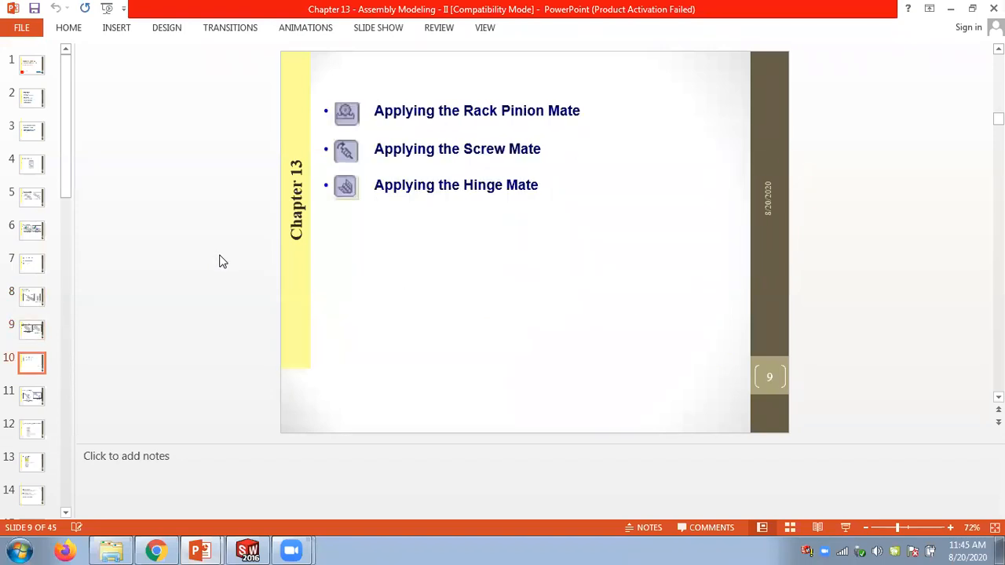
scroll(220, 259, up, 1)
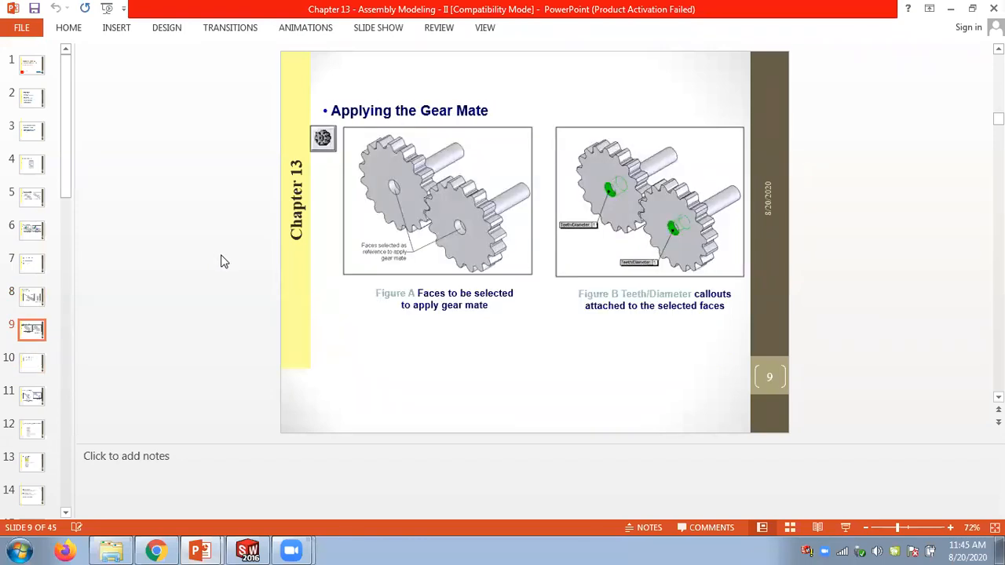
scroll(220, 261, down, 1)
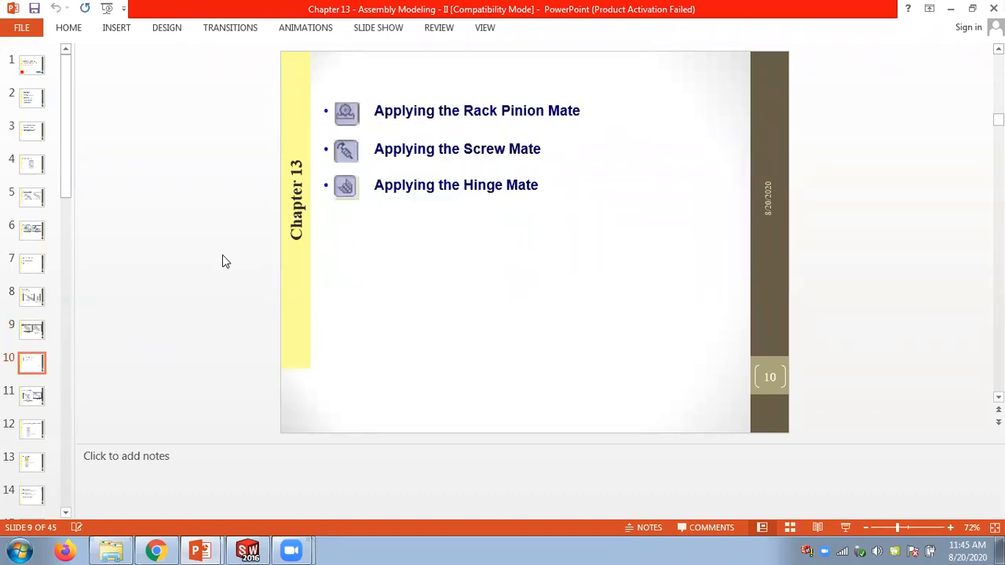
scroll(222, 261, down, 1)
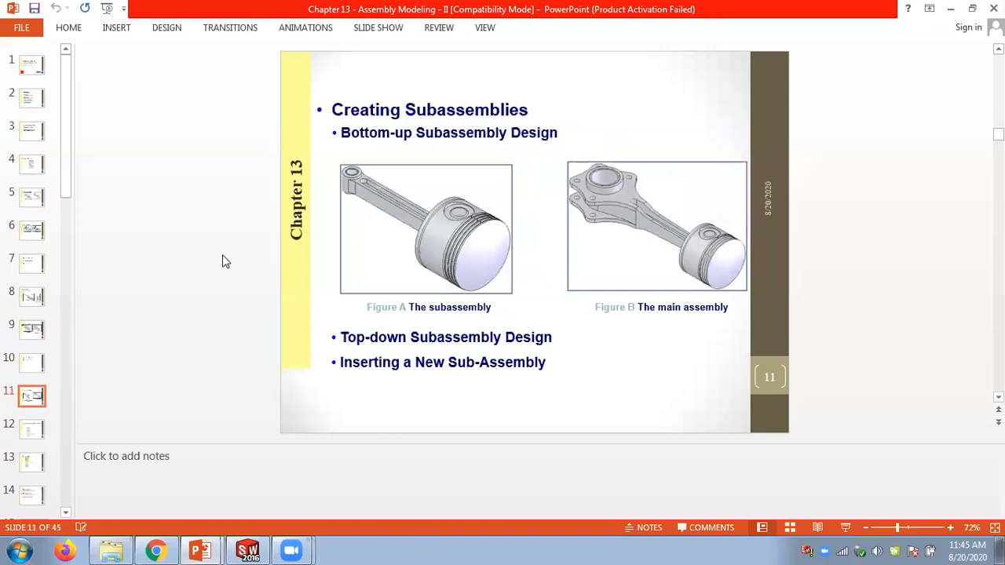
scroll(222, 261, up, 1)
scroll(222, 261, up, 1)
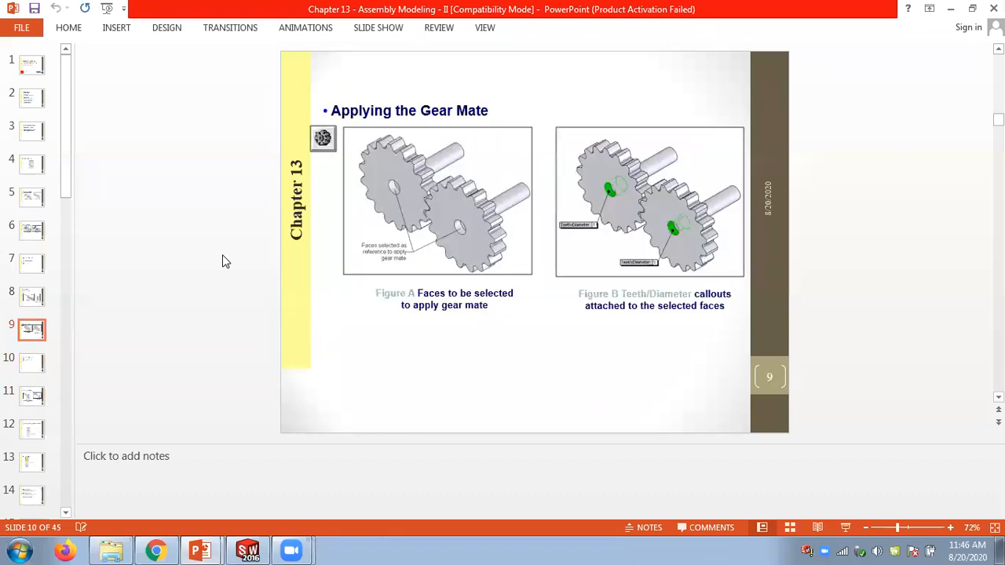
scroll(222, 261, down, 1)
scroll(222, 260, up, 1)
- Switch to SolidWorks and start a new assembly document without inserting a component
click(246, 551)
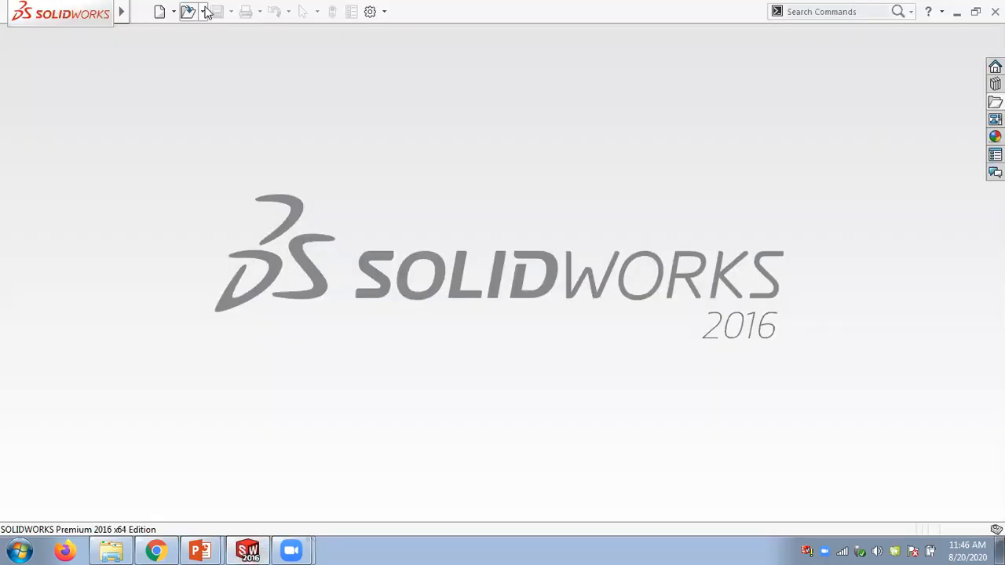
click(174, 11)
click(176, 28)
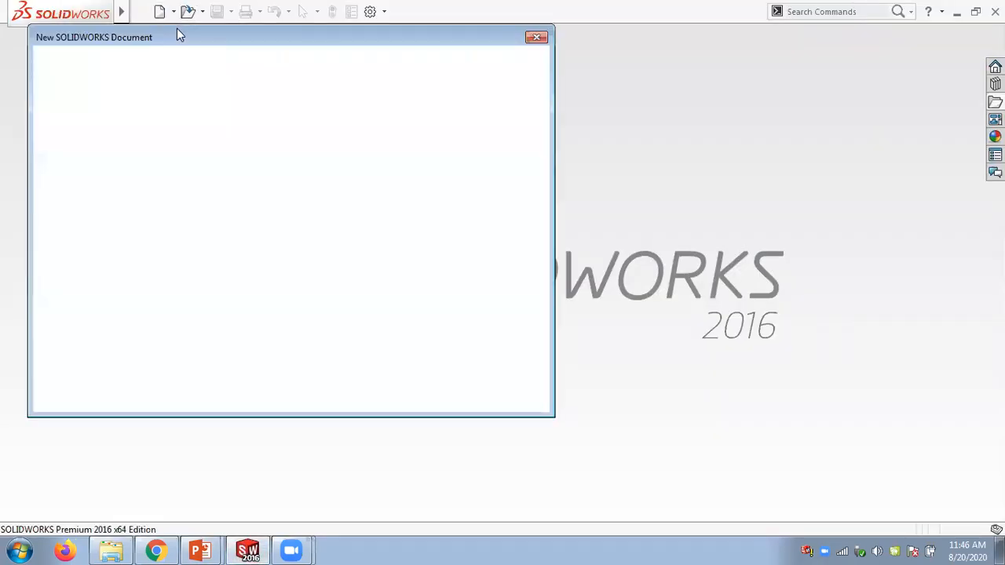
double_click(274, 183)
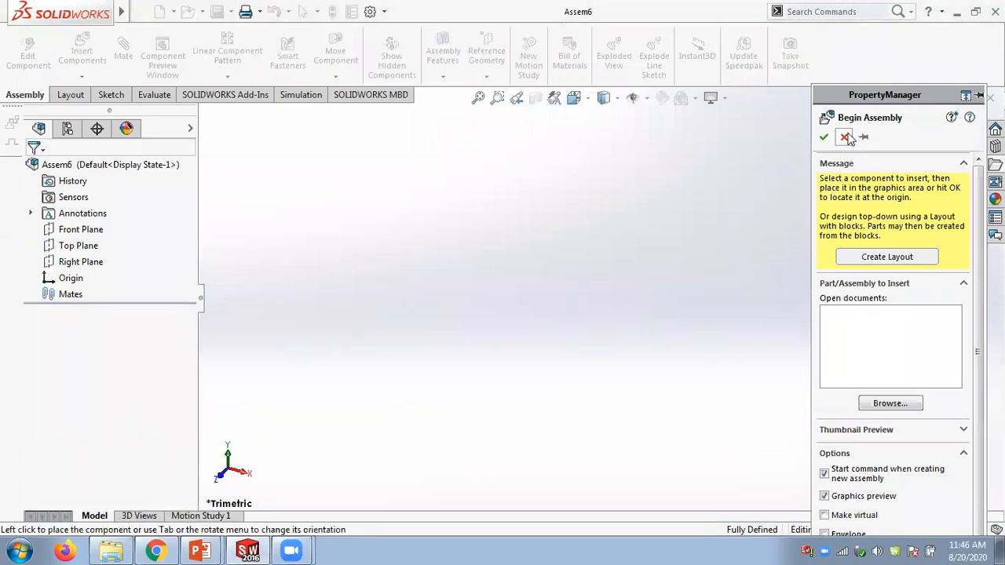
click(848, 138)
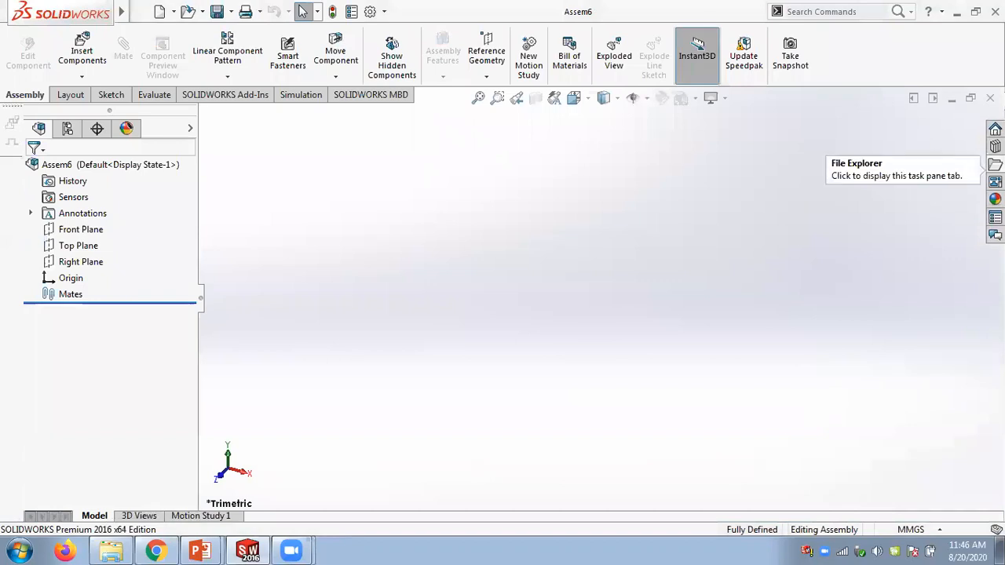
- Insert part1 from the Figure_13-10to13-11 folder into the new assembly
click(995, 164)
click(878, 418)
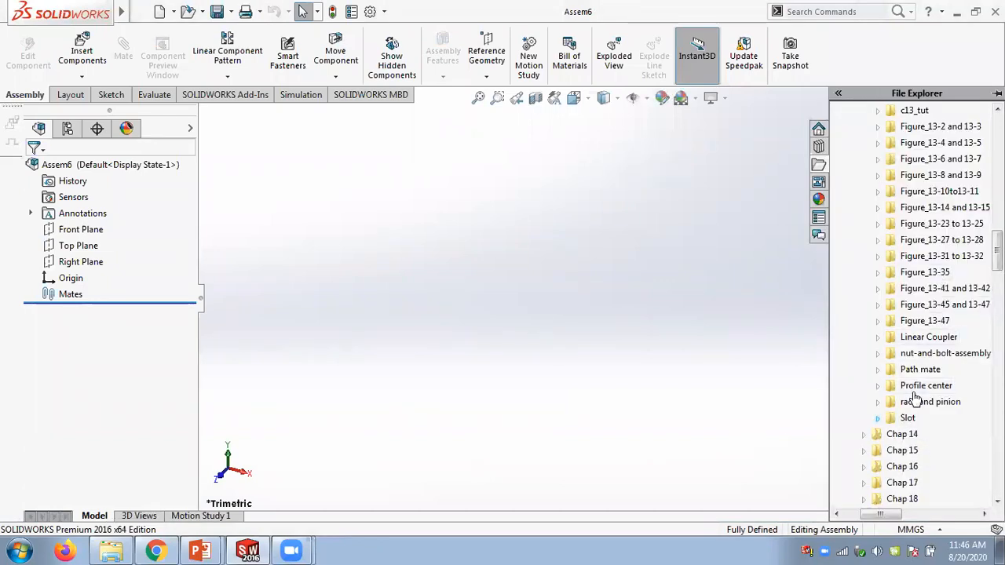
click(878, 239)
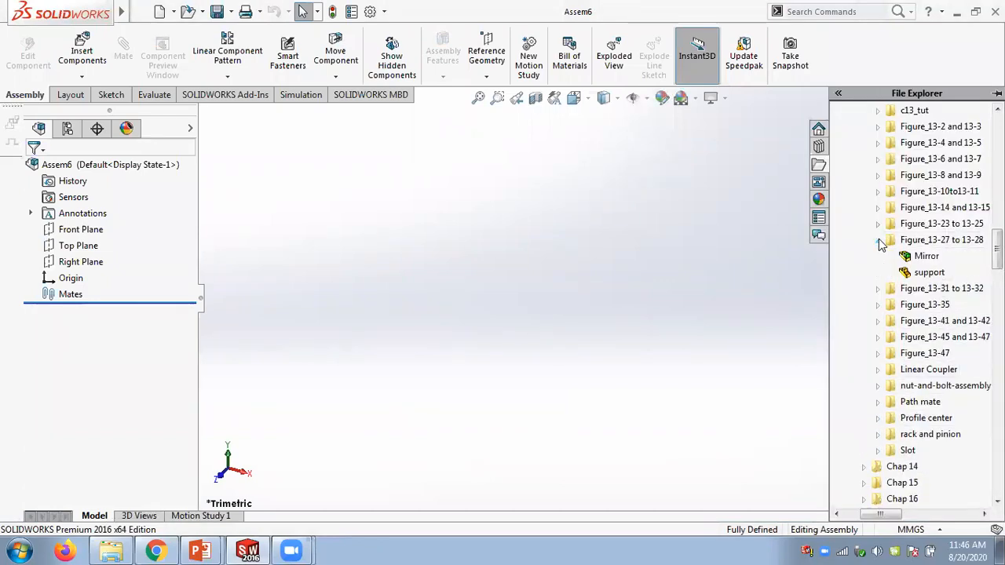
click(877, 239)
click(879, 223)
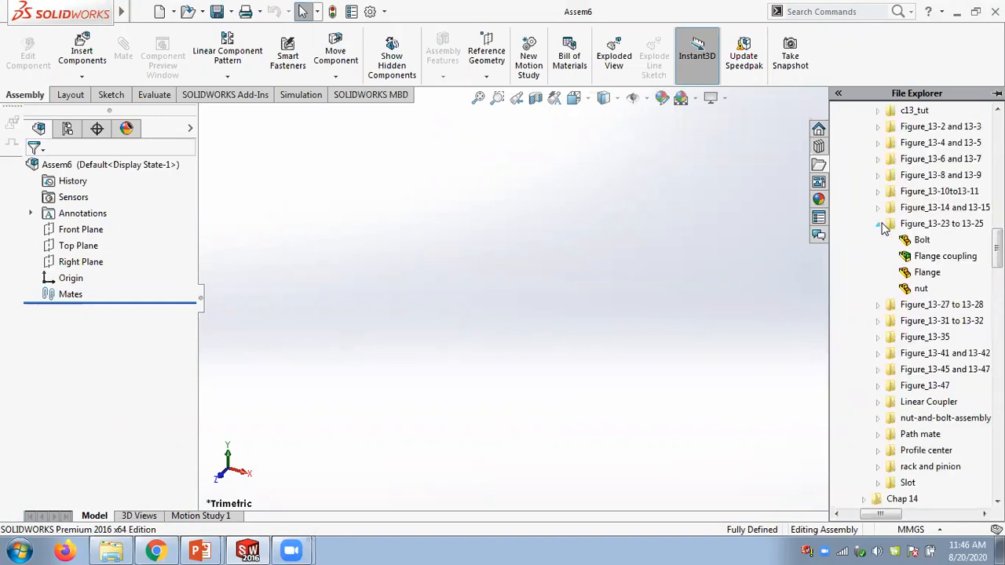
click(878, 224)
click(878, 207)
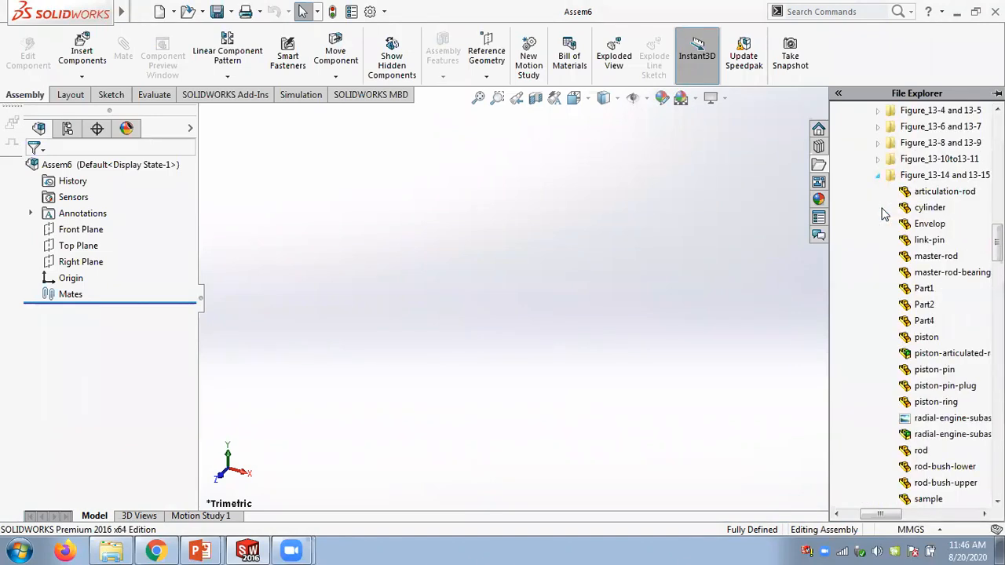
click(877, 175)
click(878, 159)
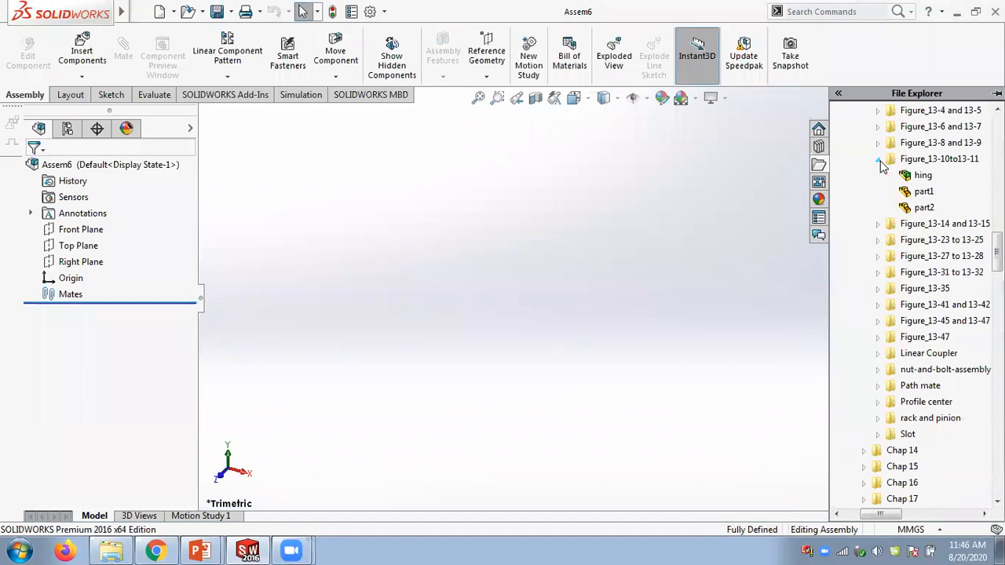
mouse_move(919, 179)
mouse_move(920, 197)
drag(920, 196, 547, 303)
click(995, 164)
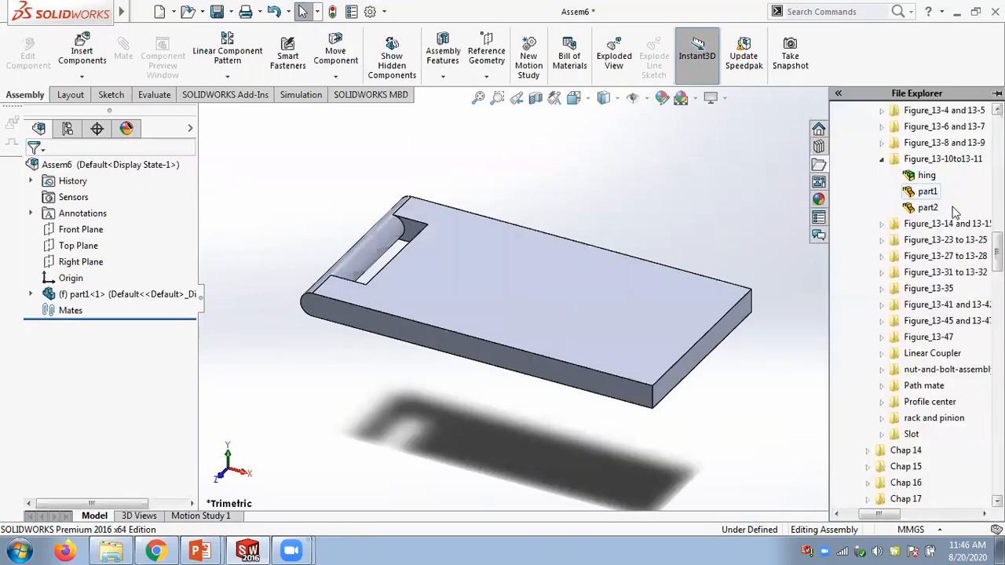
- Insert part2 from the same Figure_13-10to13-11 folder into the assembly
drag(912, 210, 628, 229)
mouse_move(649, 257)
middle_down()
mouse_move(666, 235)
mouse_move(671, 252)
mouse_move(647, 249)
middle_up()
scroll(609, 252, down, 3)
scroll(643, 250, up, 2)
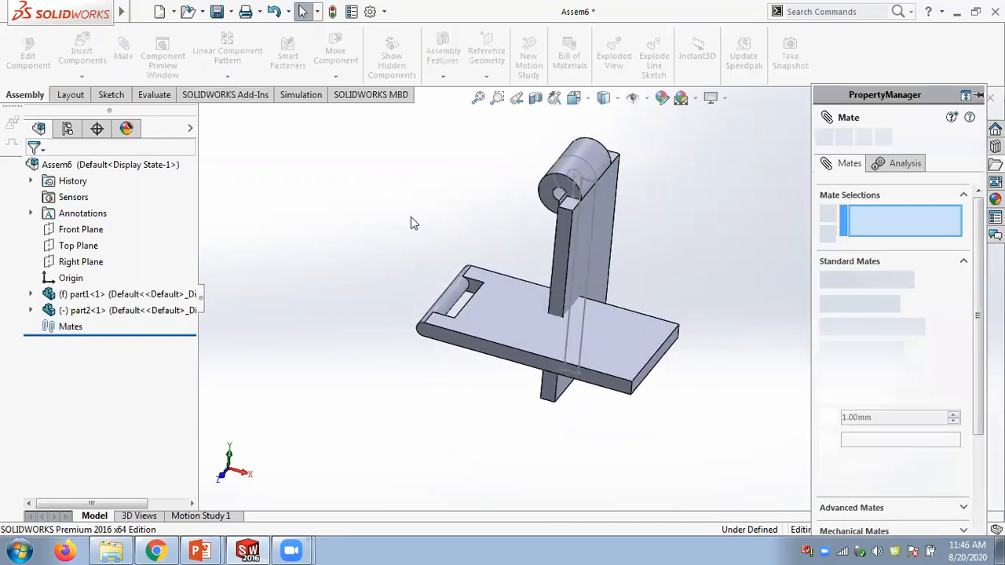
- Add a concentric mate between the hinge cylinder faces of part1 and part2
click(453, 302)
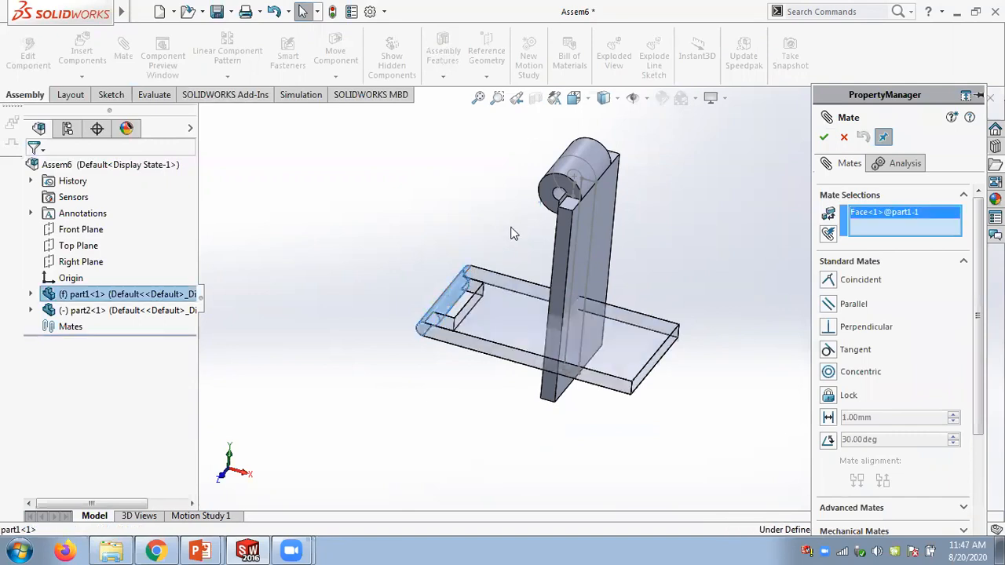
click(559, 198)
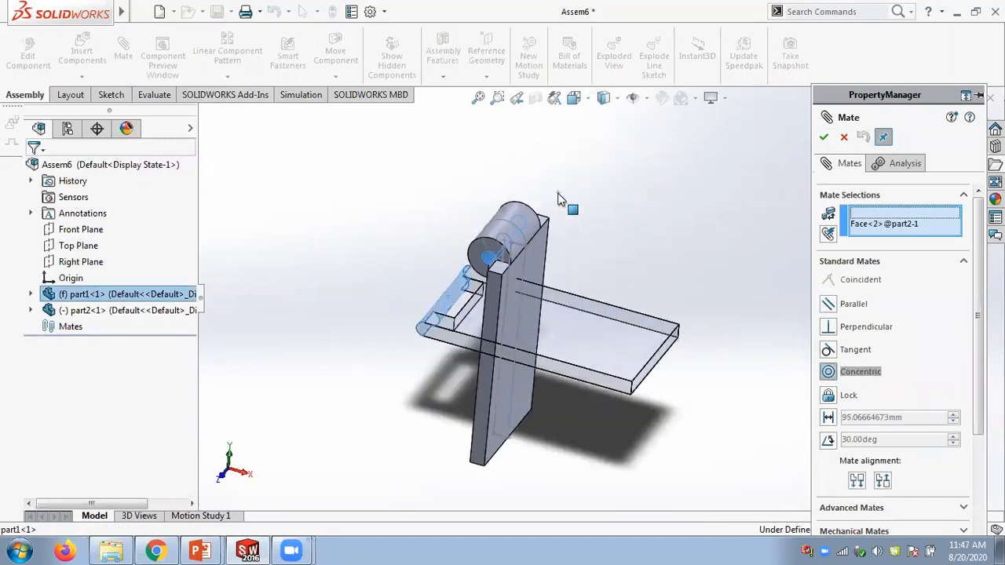
click(743, 160)
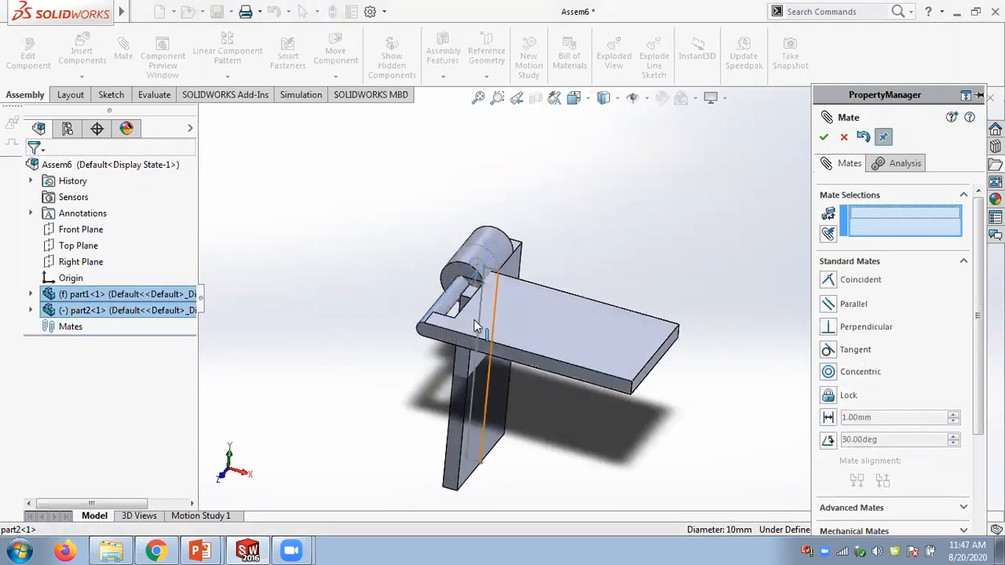
- Add a coincident mate between the side faces of the two plates and close the Mate command
click(439, 329)
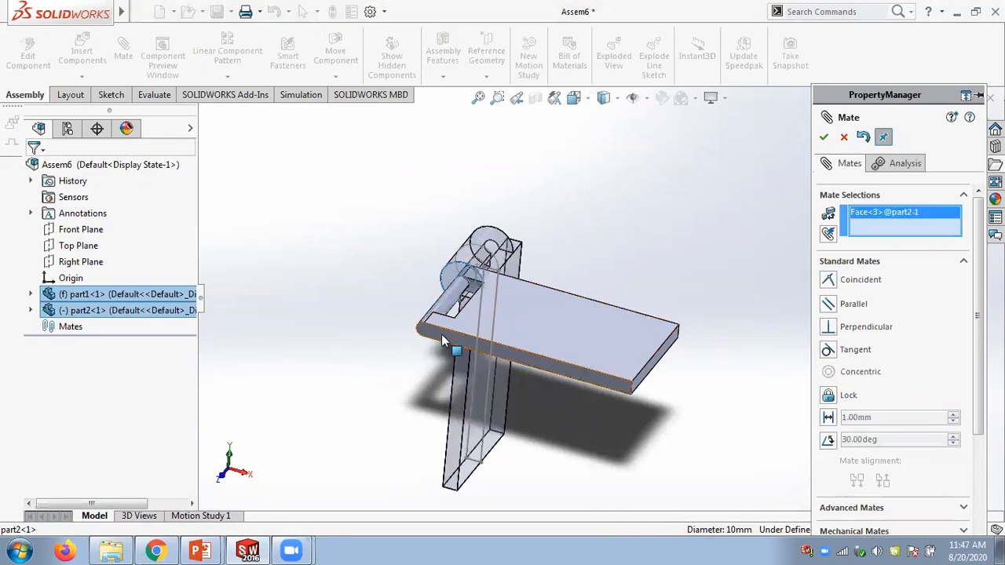
click(450, 338)
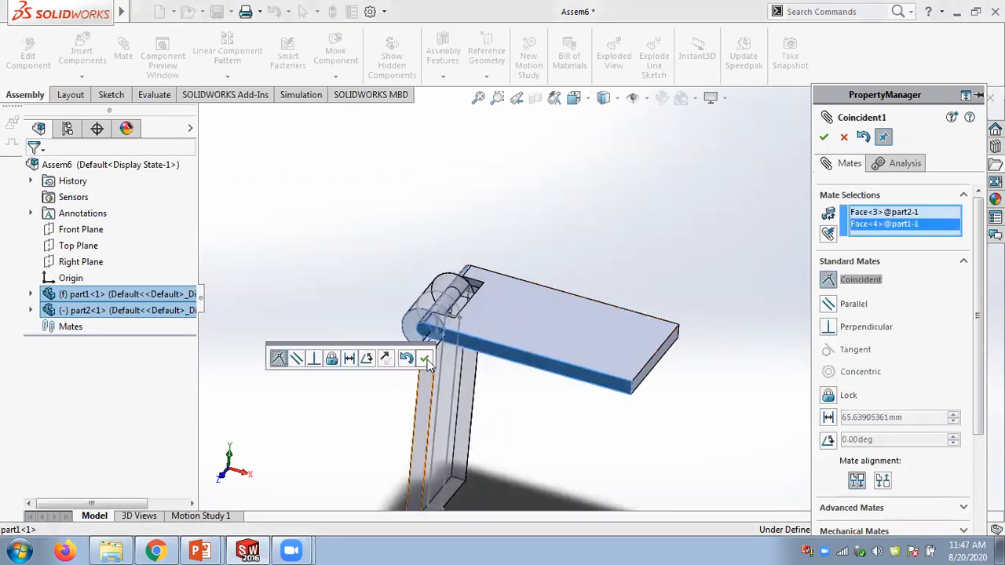
click(425, 358)
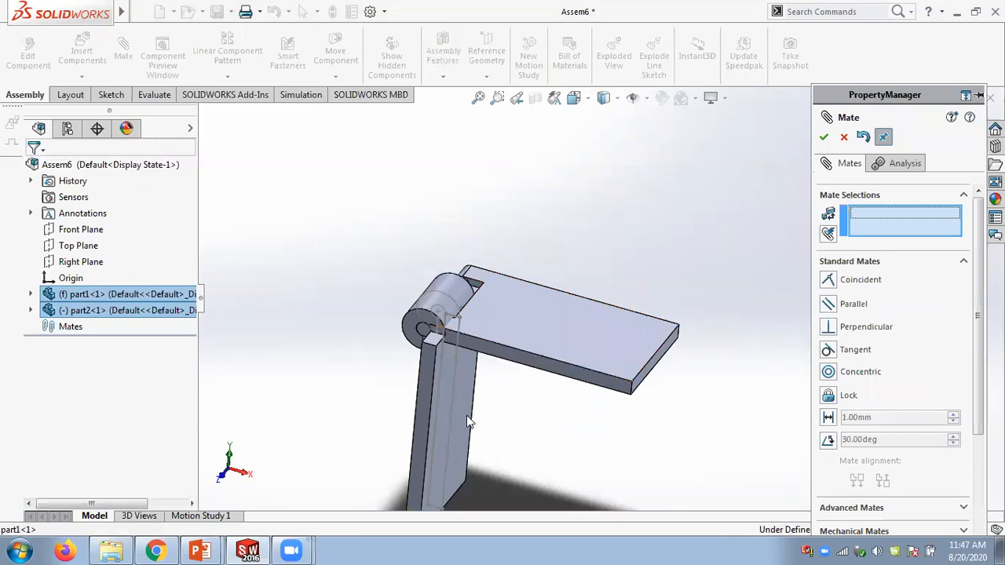
click(436, 416)
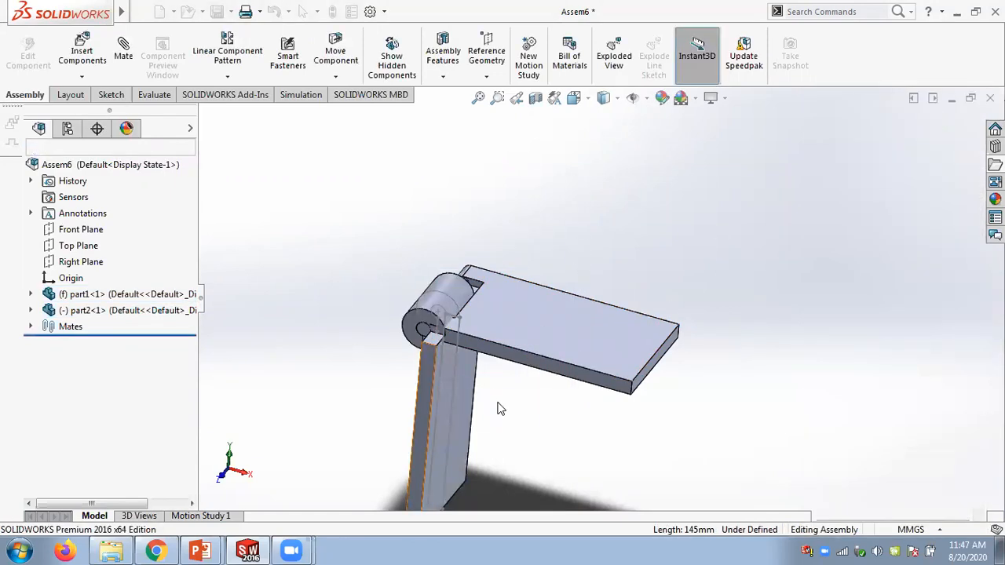
- Drag part2 to test its rotation about the hinge
drag(419, 438, 658, 233)
click(657, 233)
drag(554, 282, 484, 307)
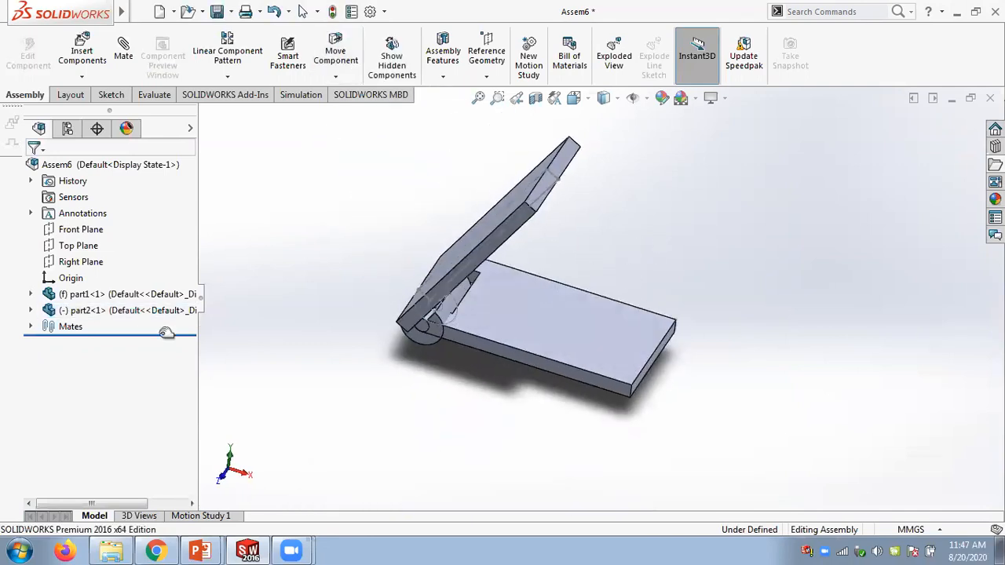
- Expand the Mates folder to review the concentric and coincident mates
click(31, 328)
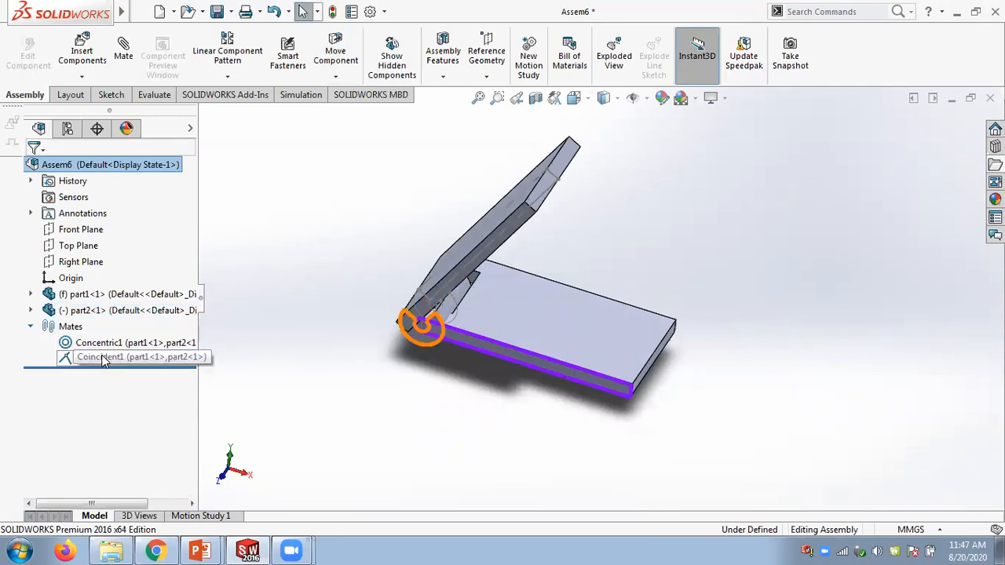
scroll(408, 267, down, 2)
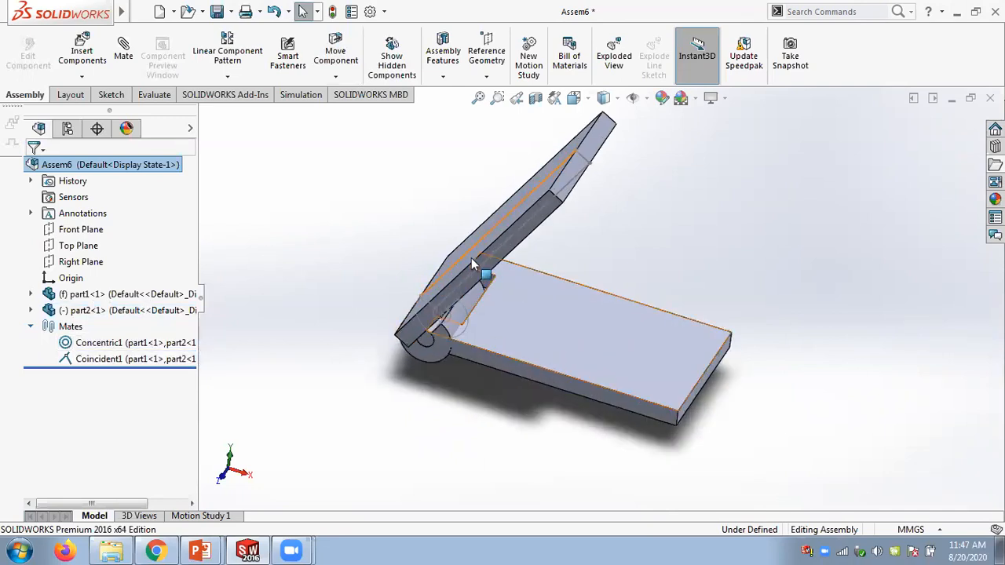
middle_drag(553, 325, 521, 288)
scroll(697, 259, up, 2)
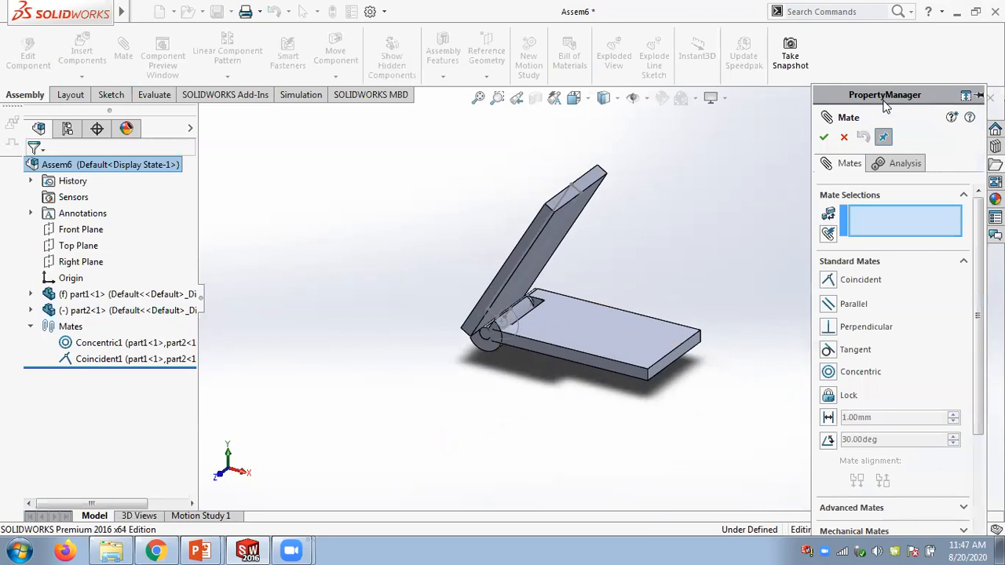
- Start an advanced angle limit mate and select the faces of the two plates
scroll(970, 314, down, 4)
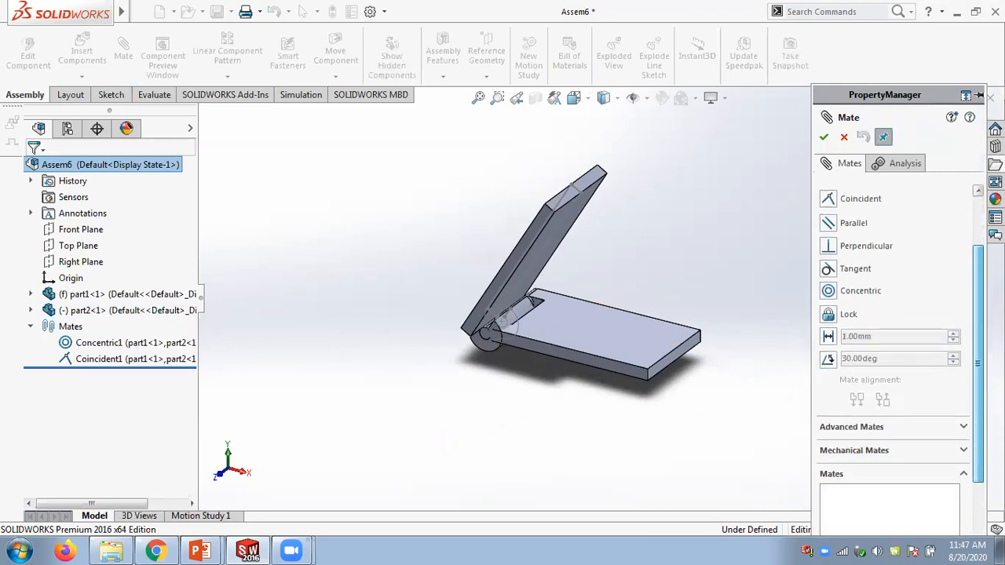
click(964, 380)
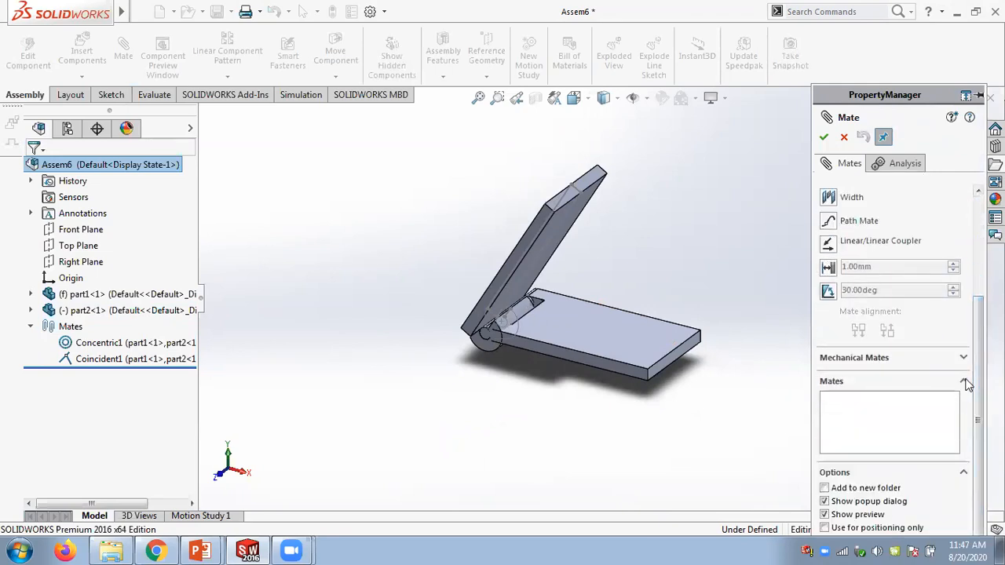
click(828, 292)
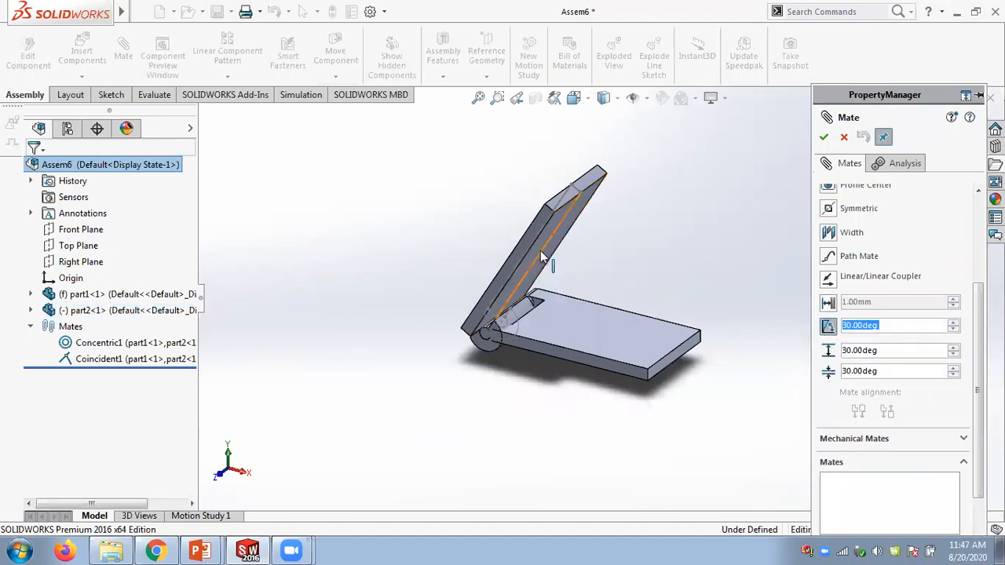
scroll(583, 240, down, 3)
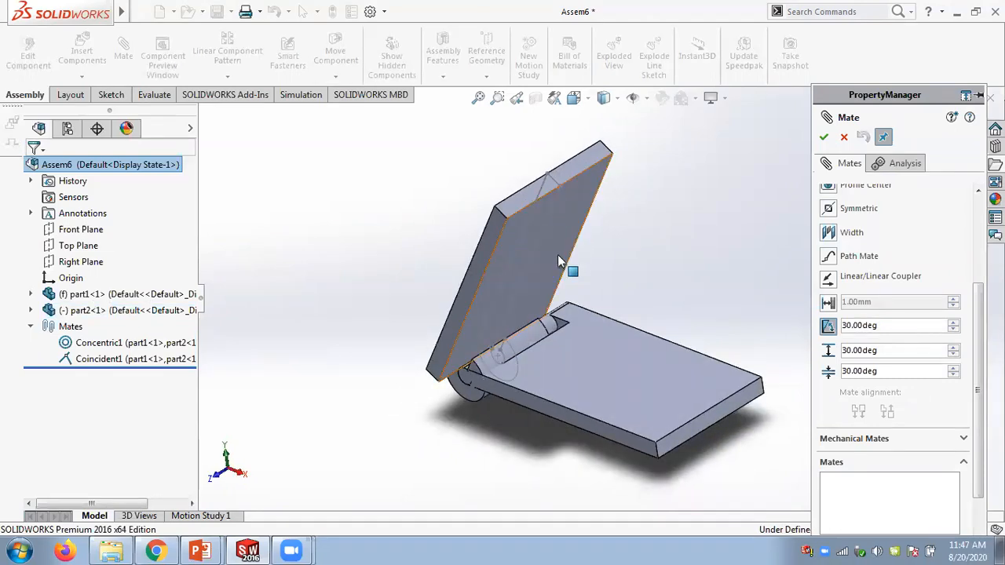
click(561, 256)
click(652, 369)
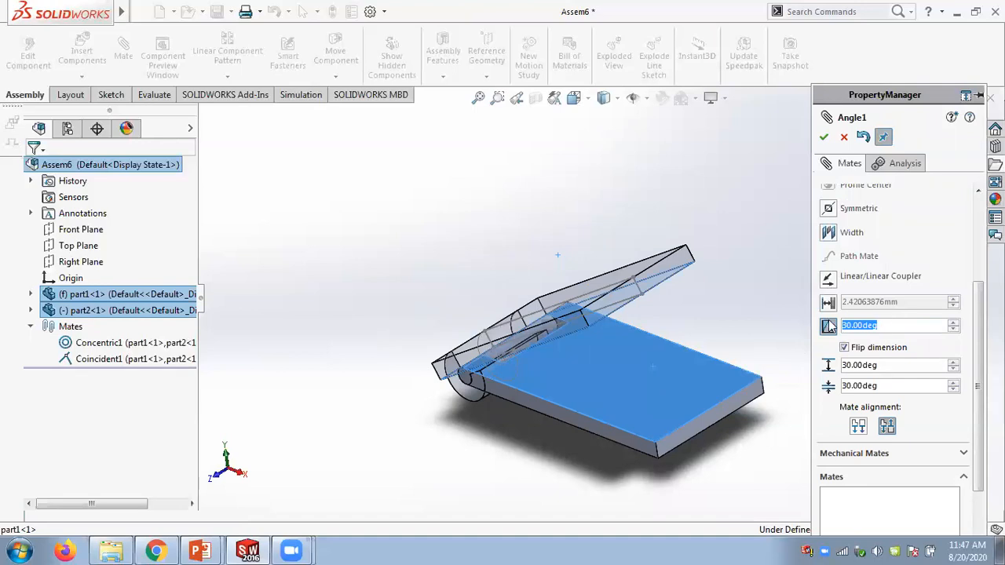
- Set the limit angle mate's angle to 10° and its maximum value to 90°
text(10)
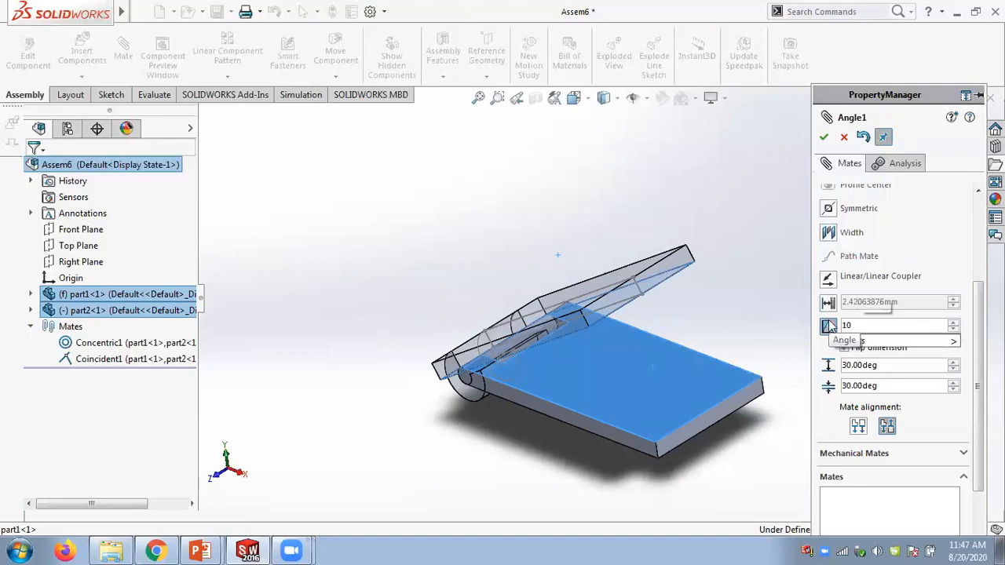
key(Return)
click(888, 365)
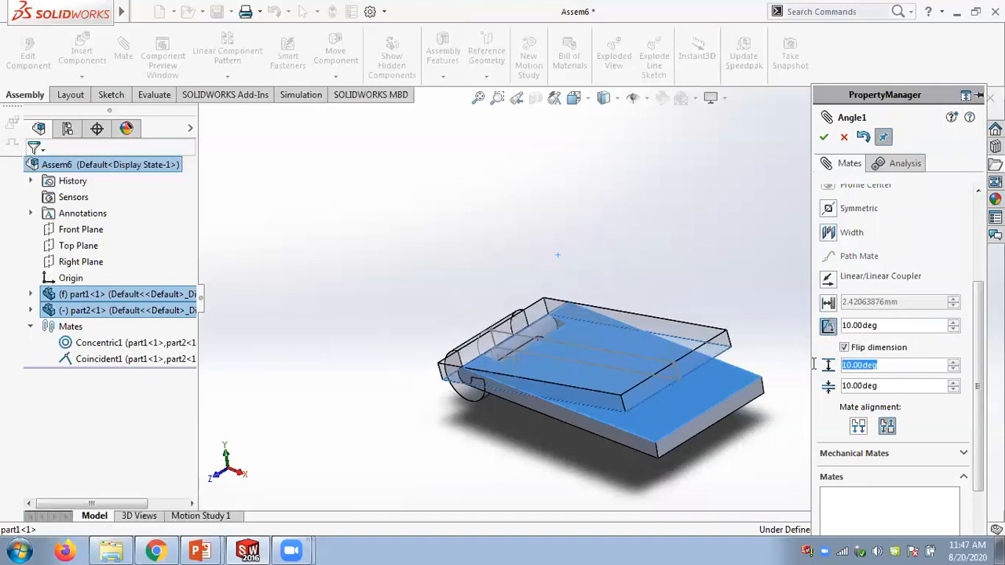
text(90)
key(Return)
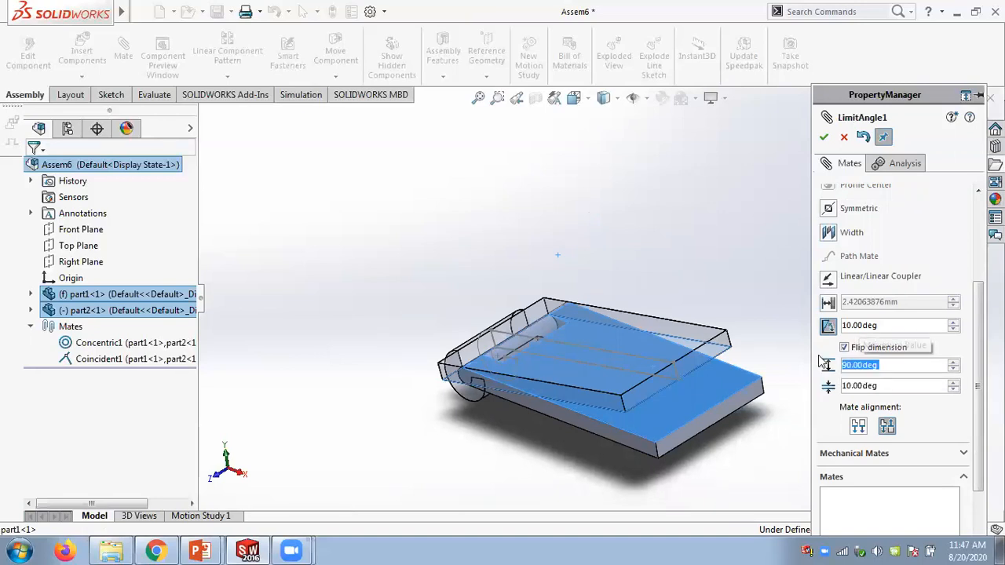
- Set the minimum value to 0° and confirm the limit angle mate
click(880, 386)
text(0)
key(Return)
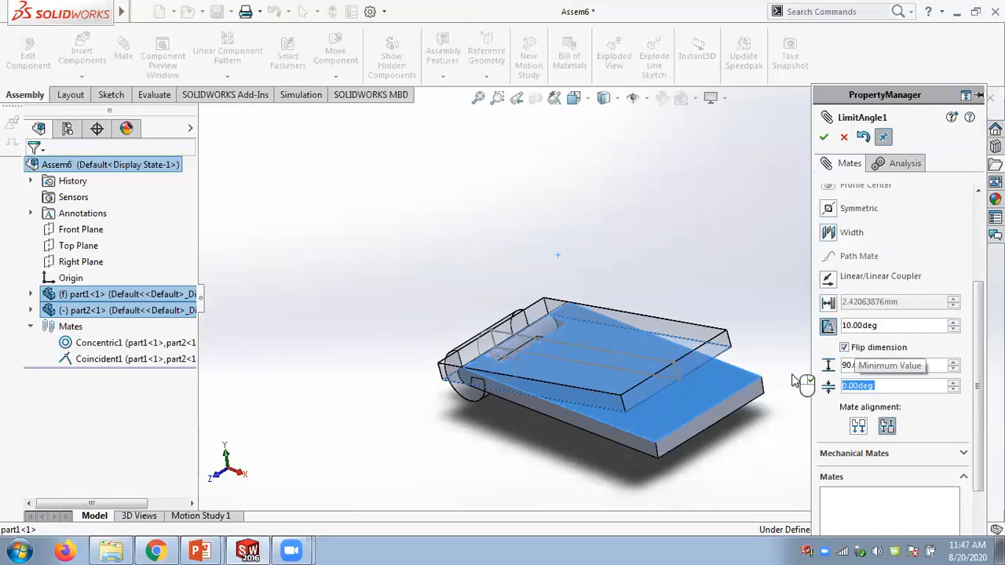
click(824, 138)
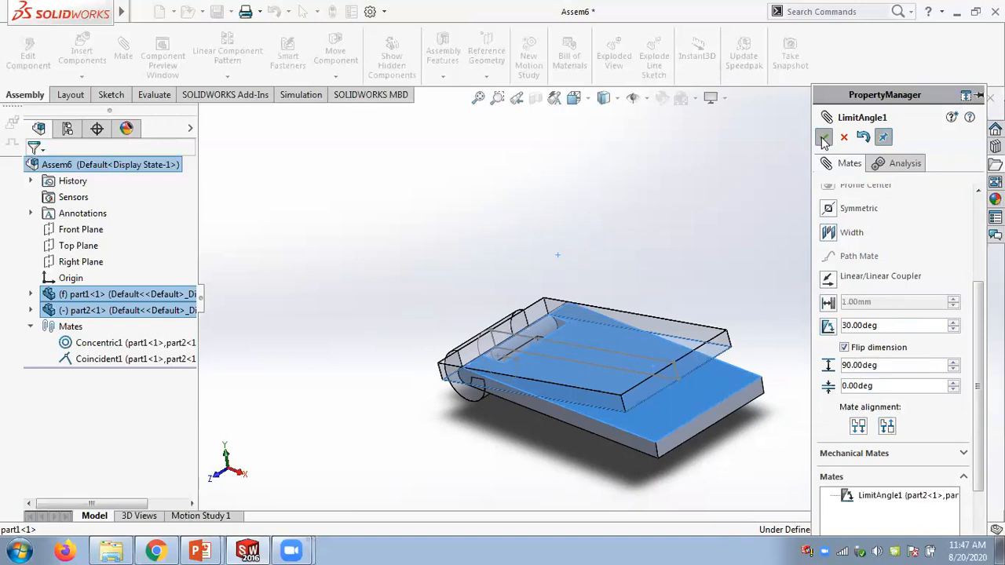
click(823, 138)
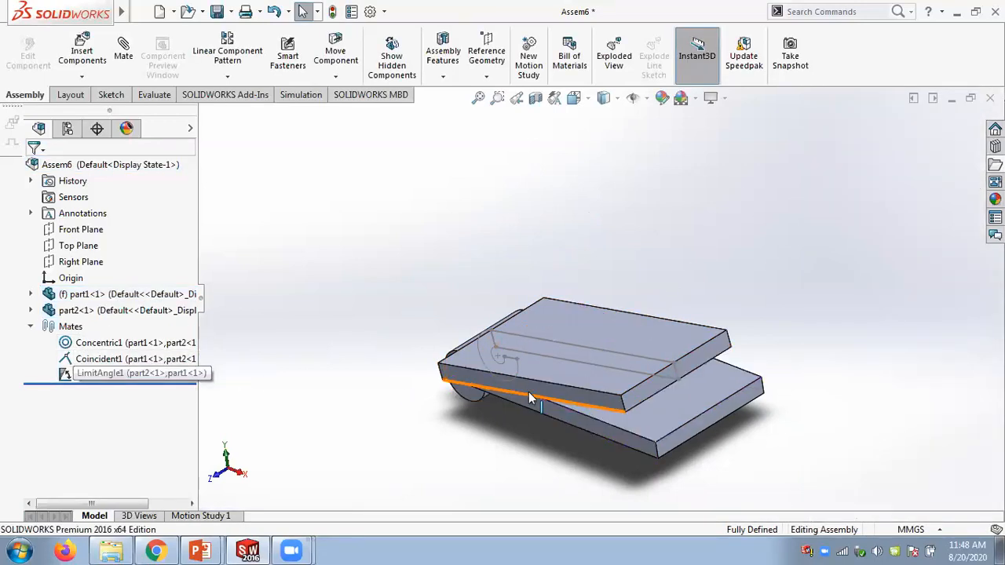
- Drag the upper plate to test its limited rotation about the hinge
click(586, 392)
drag(603, 416, 362, 267)
key(Escape)
middle_drag(362, 270, 397, 275)
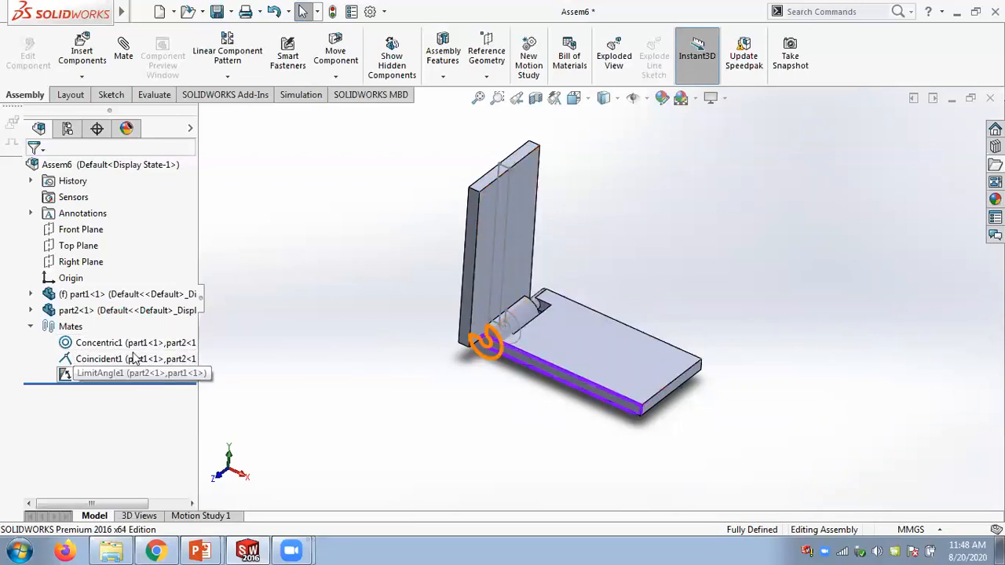
- Delete all three mates of the hinge assembly, including the limit angle mate
click(90, 377)
shift+click(91, 343)
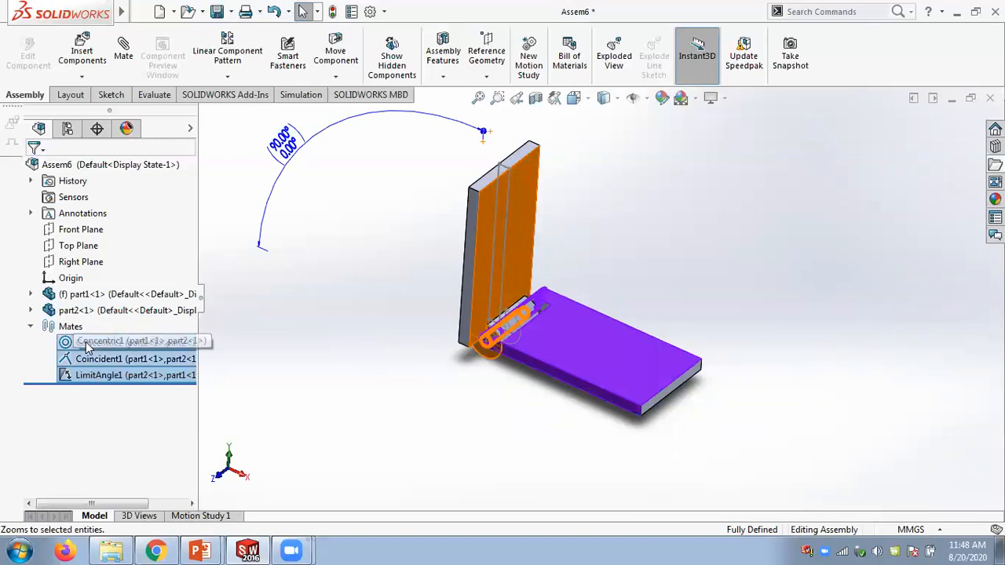
right_click(89, 343)
click(125, 367)
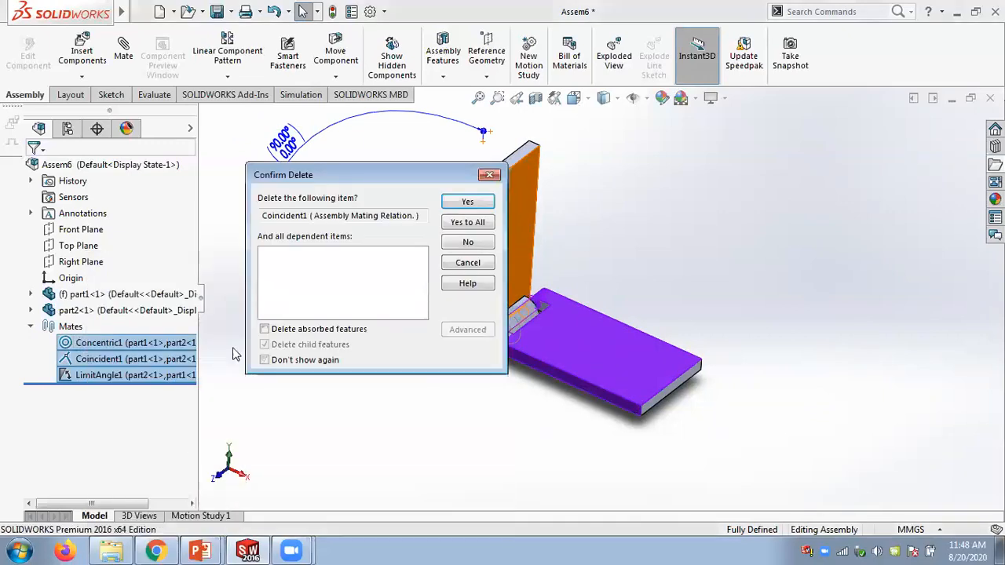
click(468, 223)
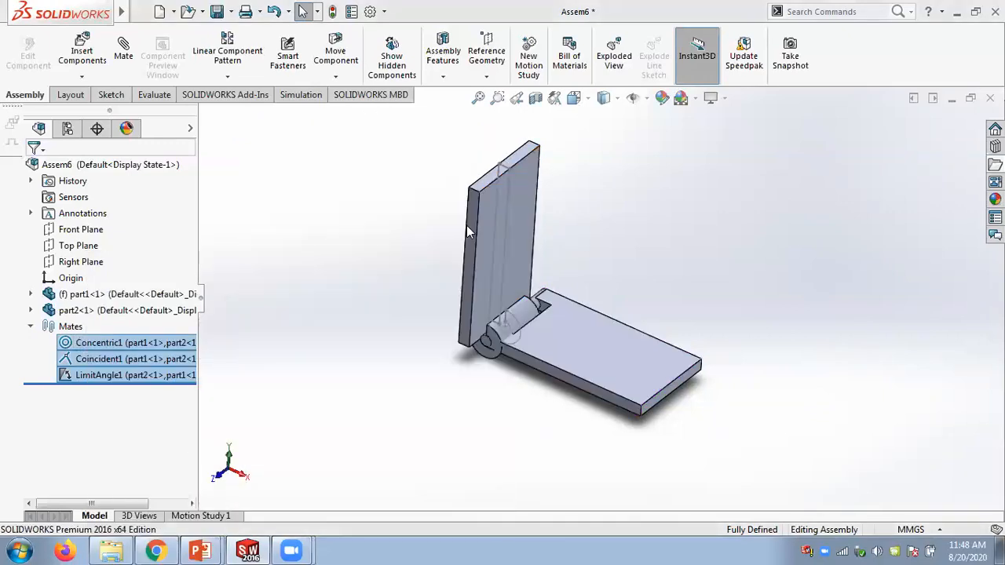
- Drag the upper plate away from the base plate
click(518, 234)
drag(464, 281, 641, 202)
scroll(755, 299, down, 1)
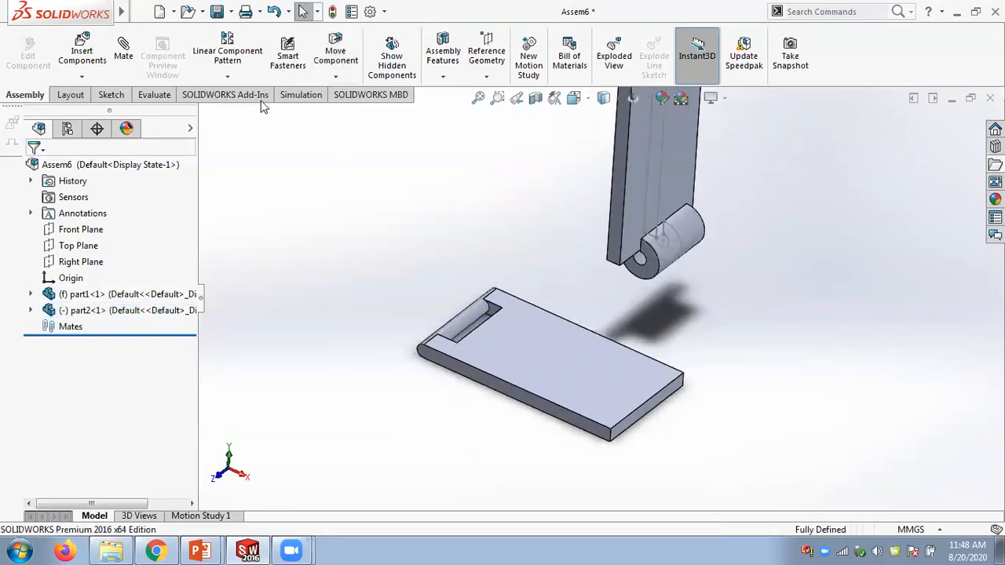
- Start a Hinge mechanical mate and select the cylindrical hinge faces of both parts as concentric selections
click(130, 63)
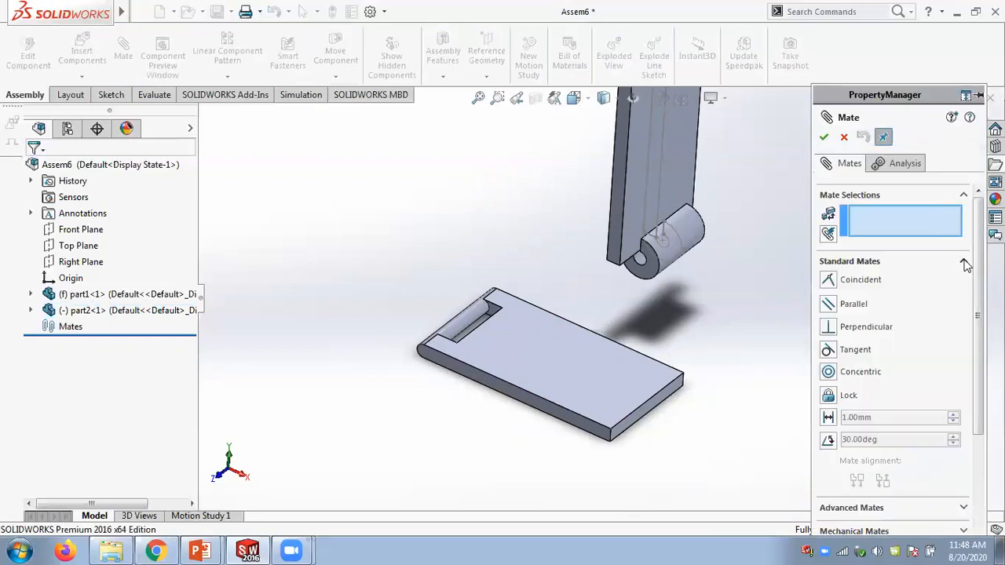
click(964, 263)
click(968, 310)
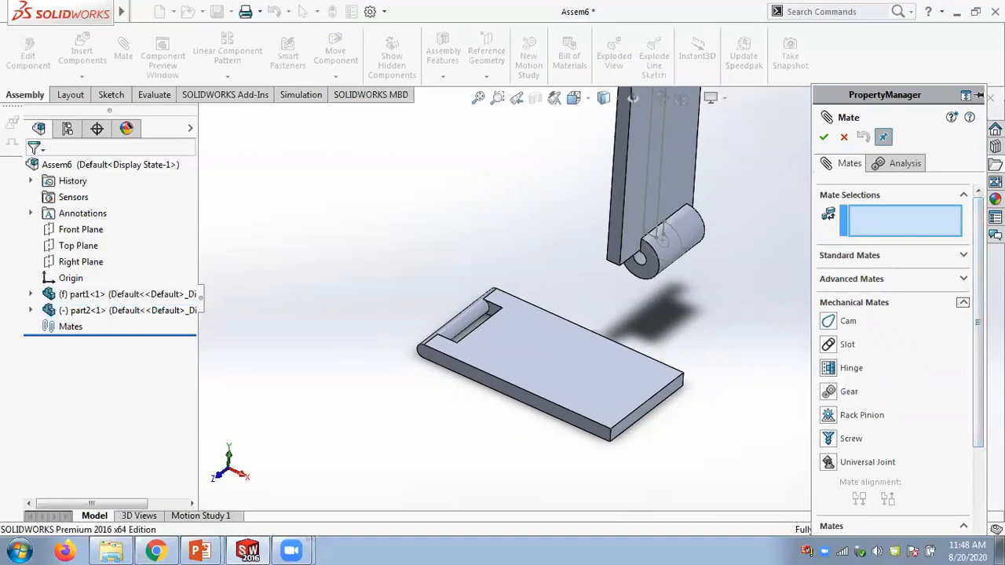
click(831, 374)
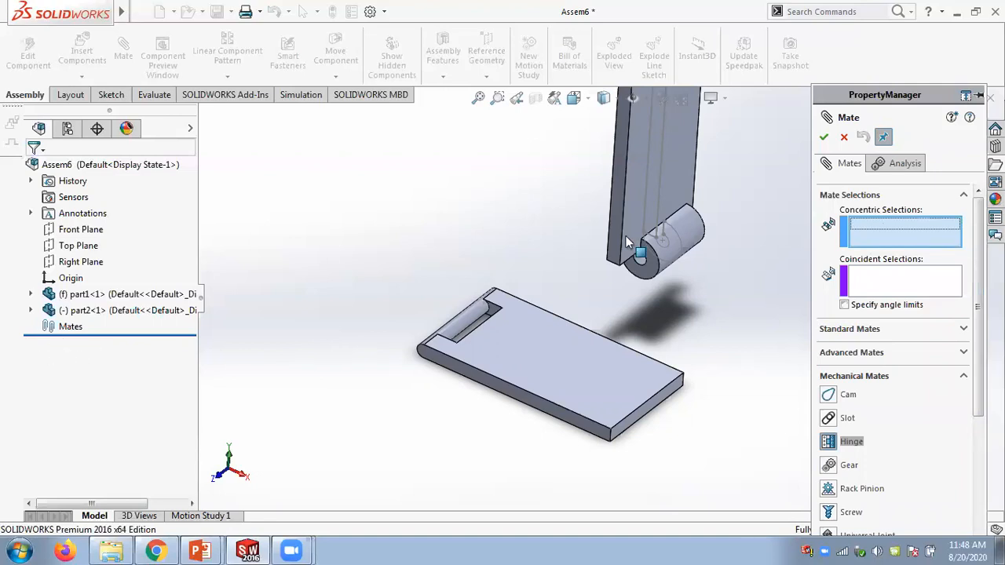
scroll(534, 271, down, 3)
click(450, 334)
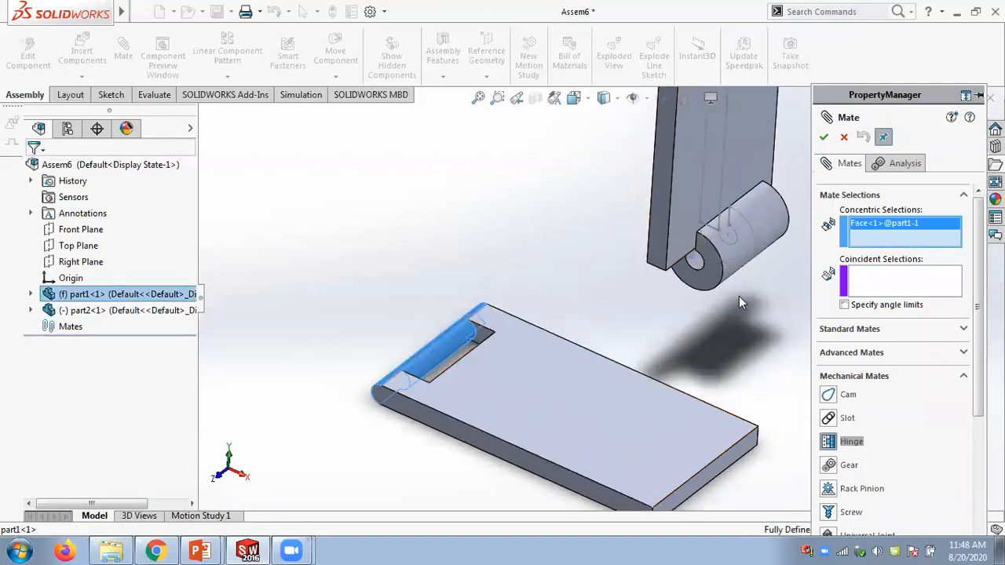
click(695, 263)
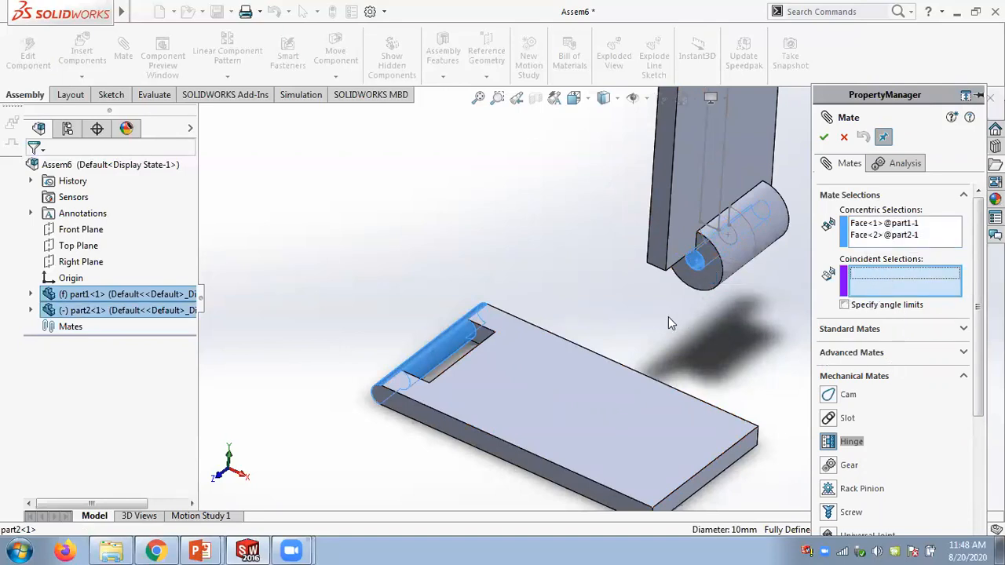
- Select the matching side faces of the two plates as the hinge's coincident selections
scroll(668, 316, up, 2)
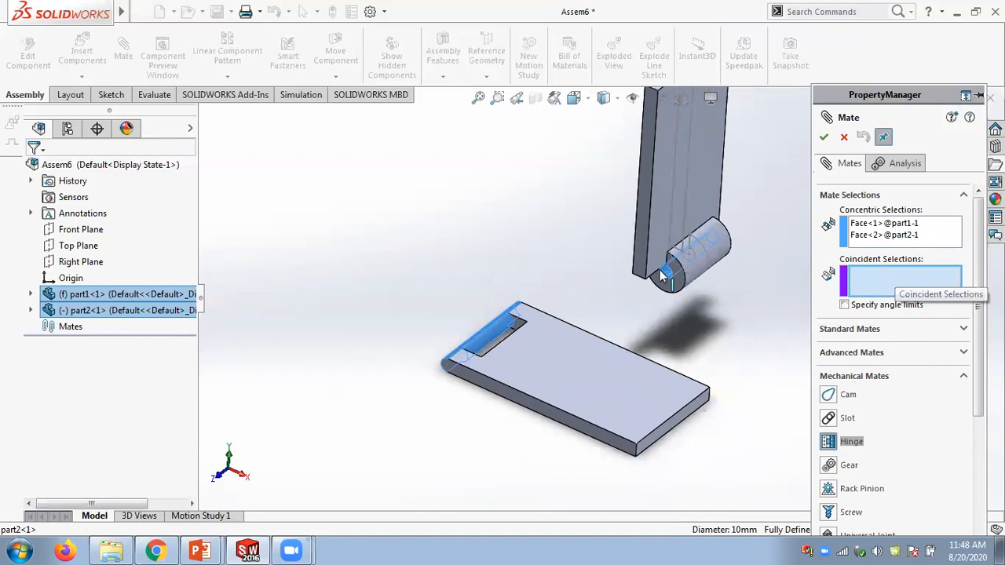
click(641, 249)
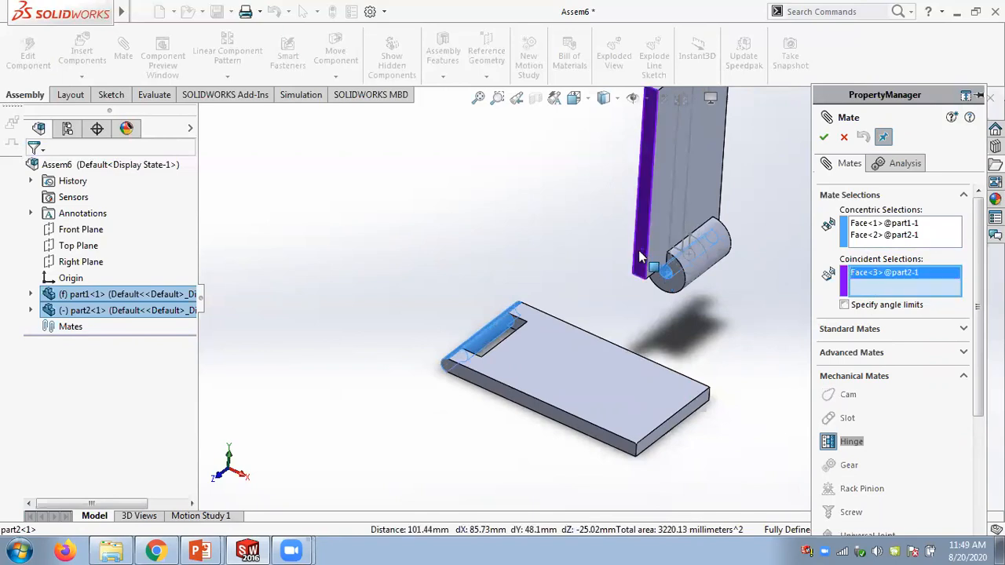
click(500, 389)
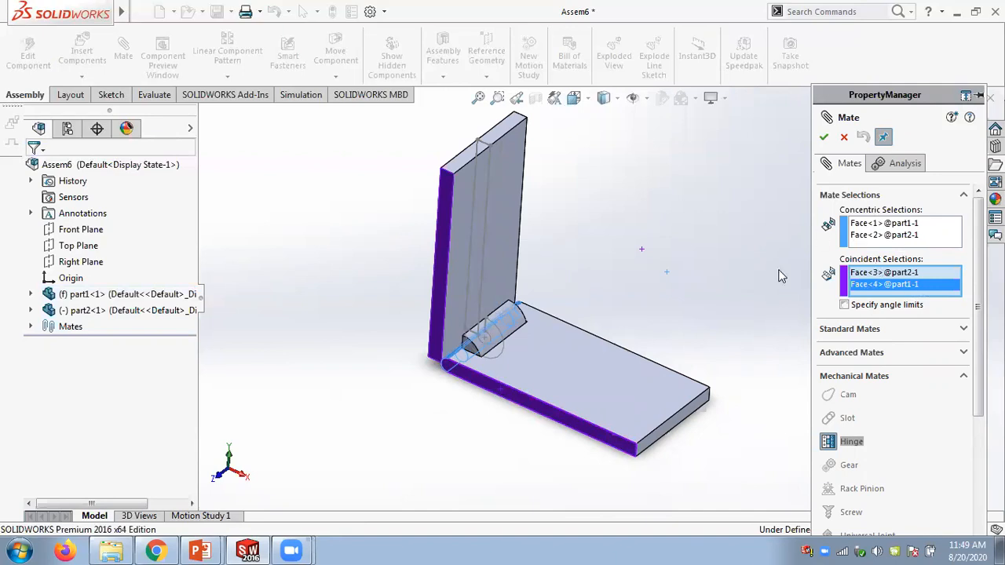
- Enable angle limits on the hinge mate and select the flat faces of both plates as angle selections
click(844, 304)
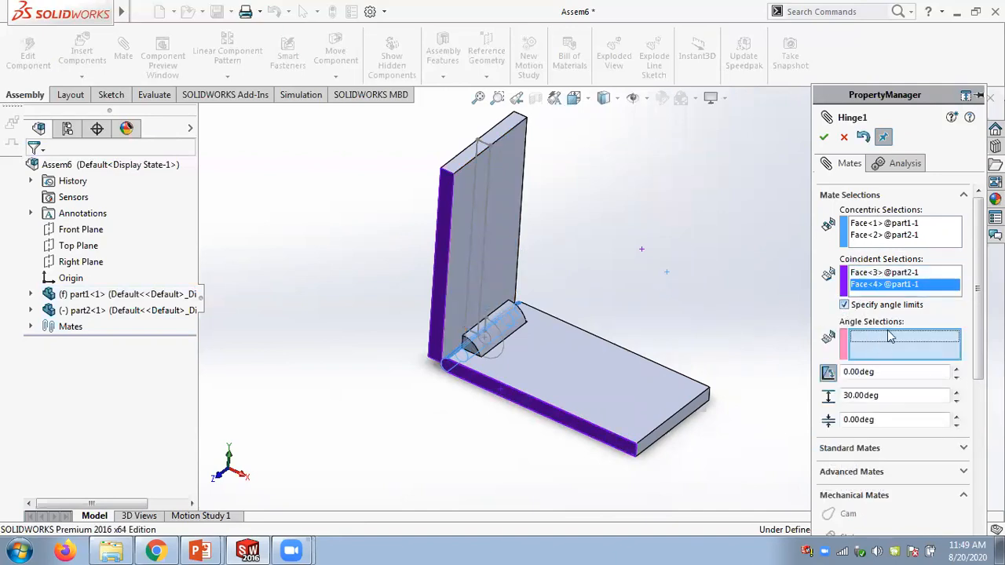
click(506, 249)
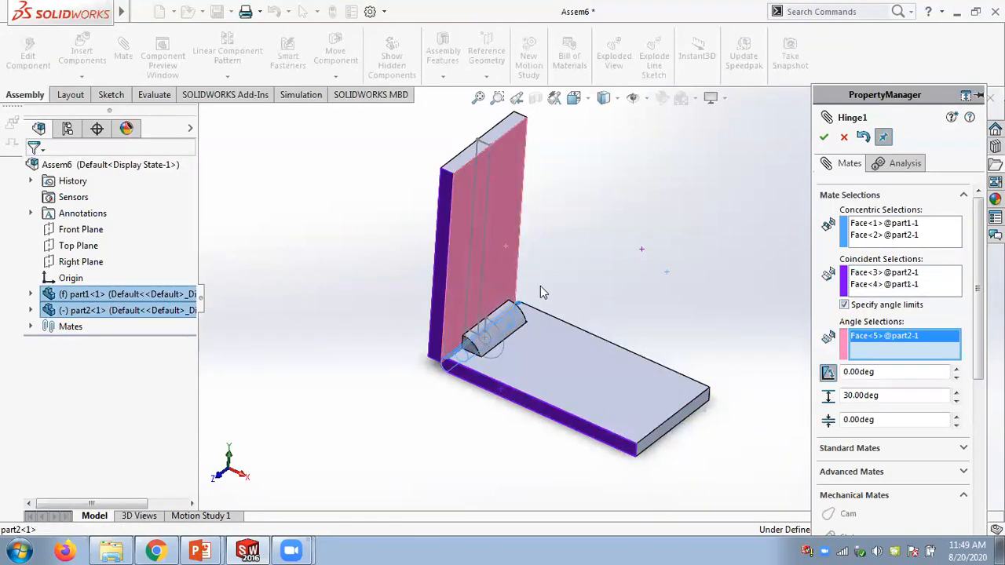
click(572, 351)
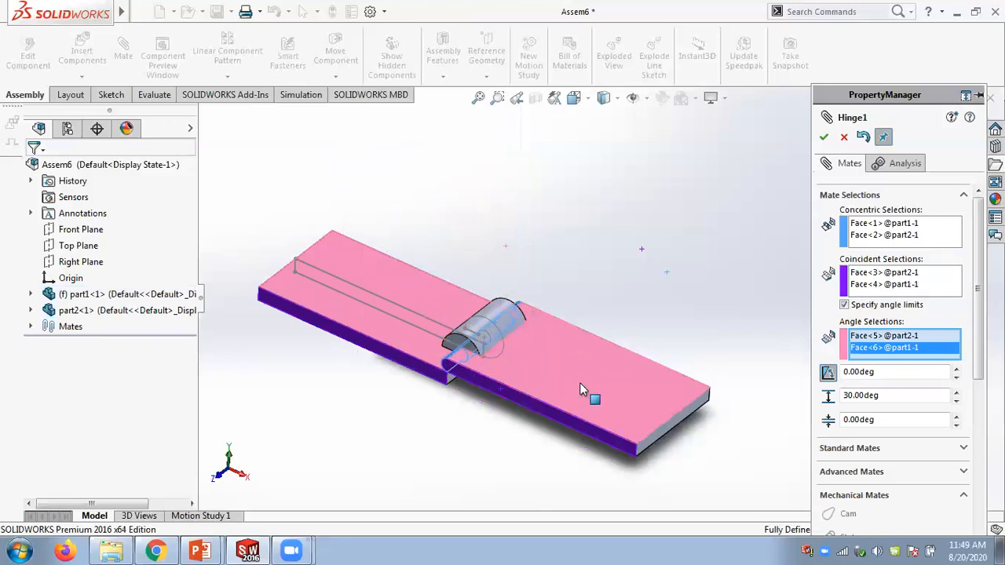
- Set the hinge angle to 60°
click(859, 373)
text(60)
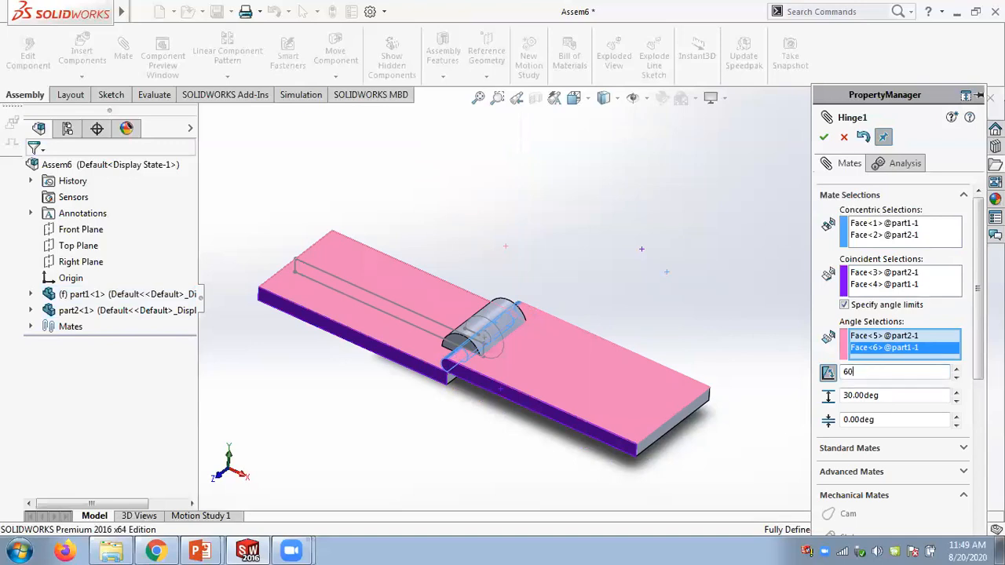
key(Return)
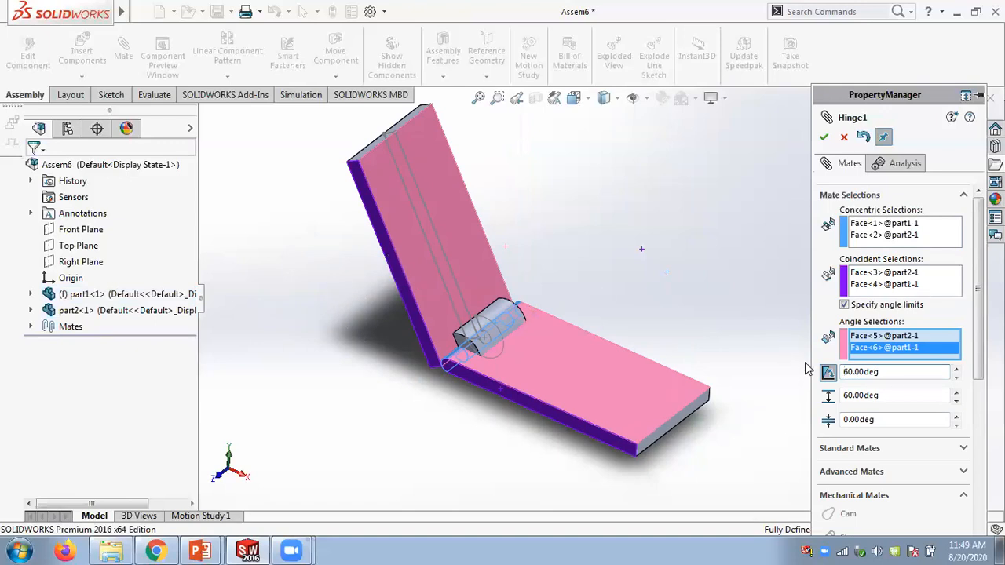
- Set the hinge angle to 120°
double_click(897, 372)
text(120)
key(Return)
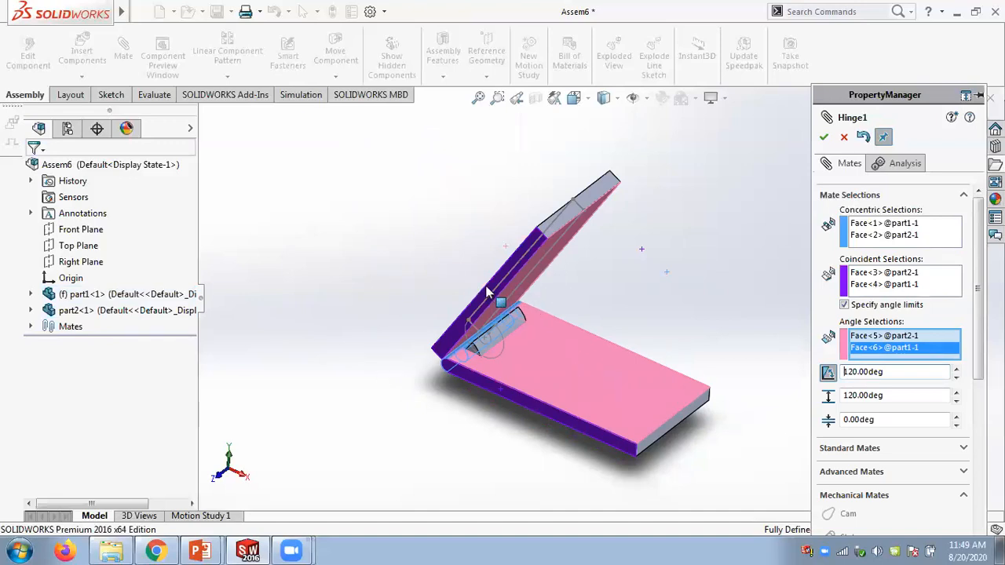
- Set the hinge's maximum angle to 180°, confirm the hinge mate and close the Mate command
drag(895, 395, 805, 397)
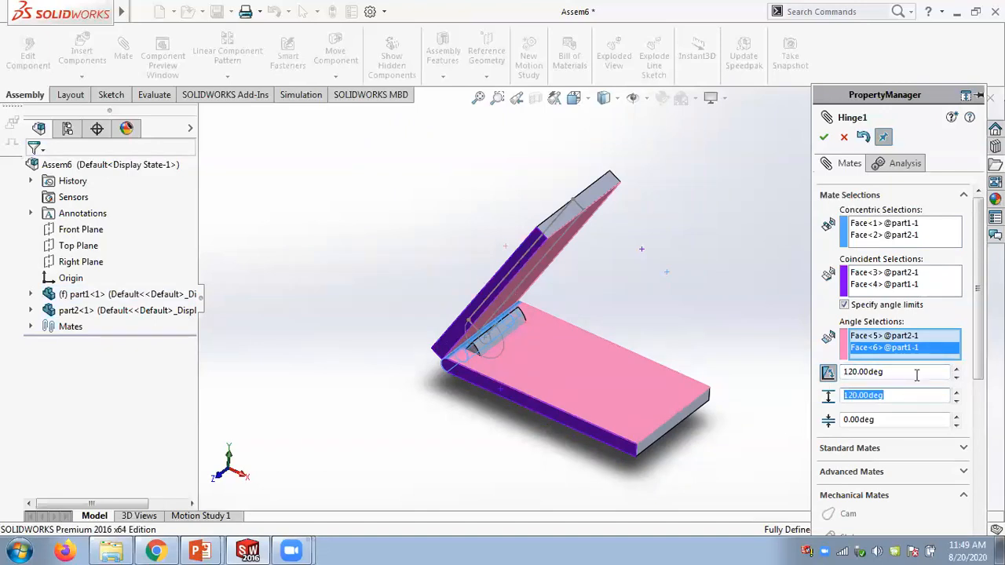
drag(917, 374, 803, 368)
drag(896, 393, 815, 395)
text(180)
key(Return)
click(823, 137)
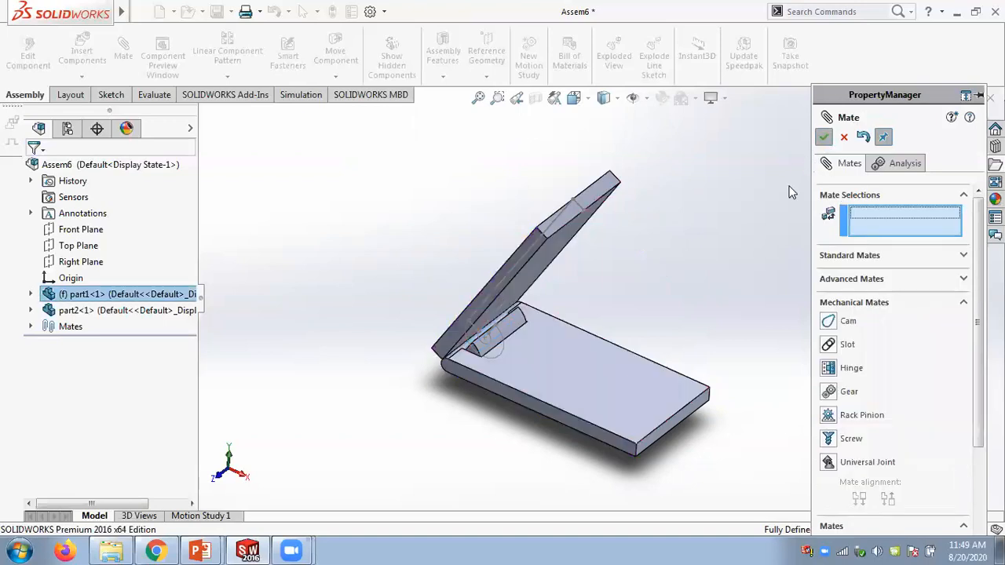
click(518, 261)
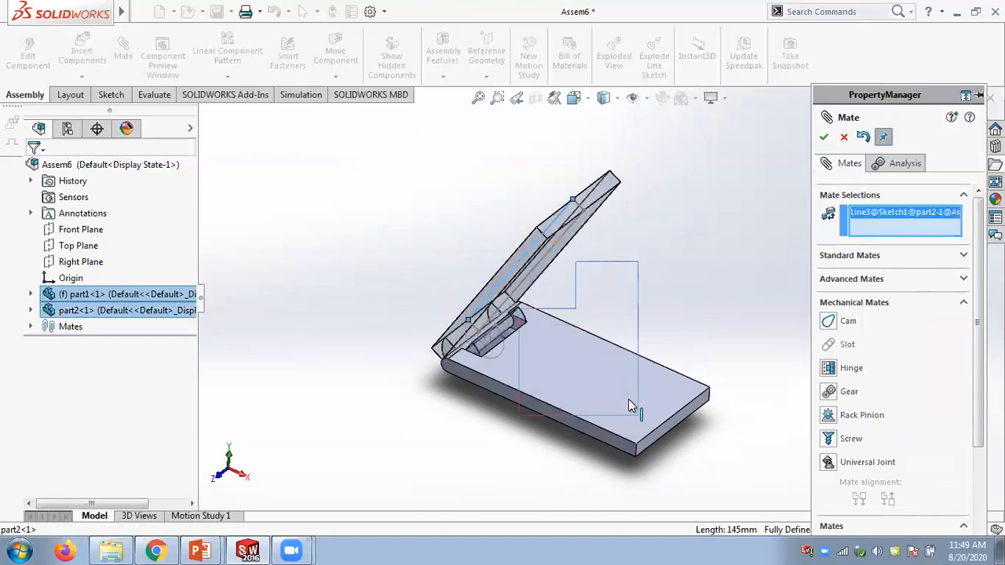
click(824, 137)
click(843, 137)
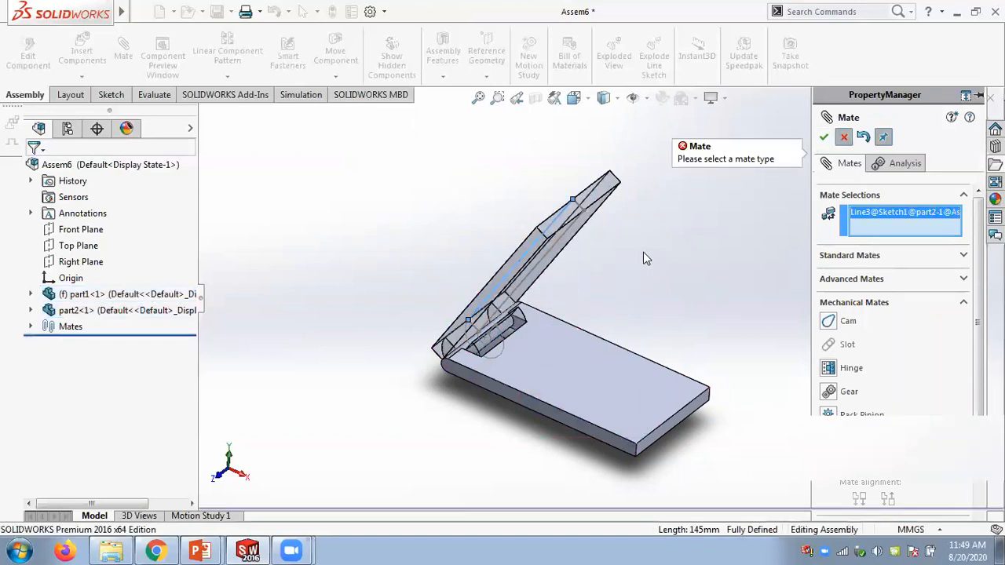
- Drag the upper plate to test the hinge's limited rotation
mouse_move(533, 245)
mouse_down()
mouse_move(580, 294)
mouse_move(645, 409)
mouse_move(348, 251)
mouse_move(524, 236)
mouse_move(314, 236)
mouse_move(140, 442)
mouse_move(155, 426)
mouse_move(657, 323)
mouse_move(702, 416)
mouse_up()
click(561, 222)
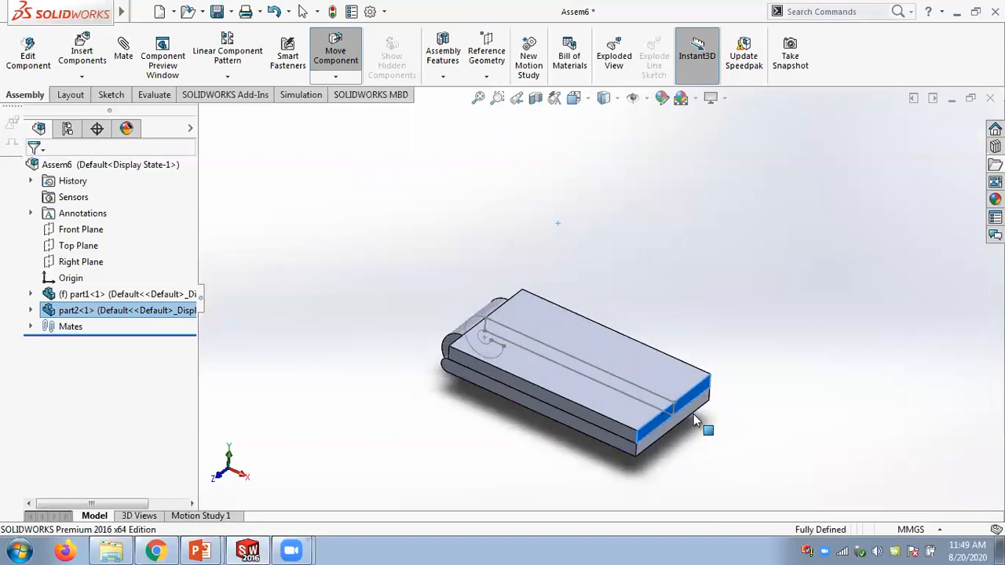
drag(613, 324, 392, 245)
- Edit the Hinge1 mate and review its concentric, coincident and angle selections
click(30, 327)
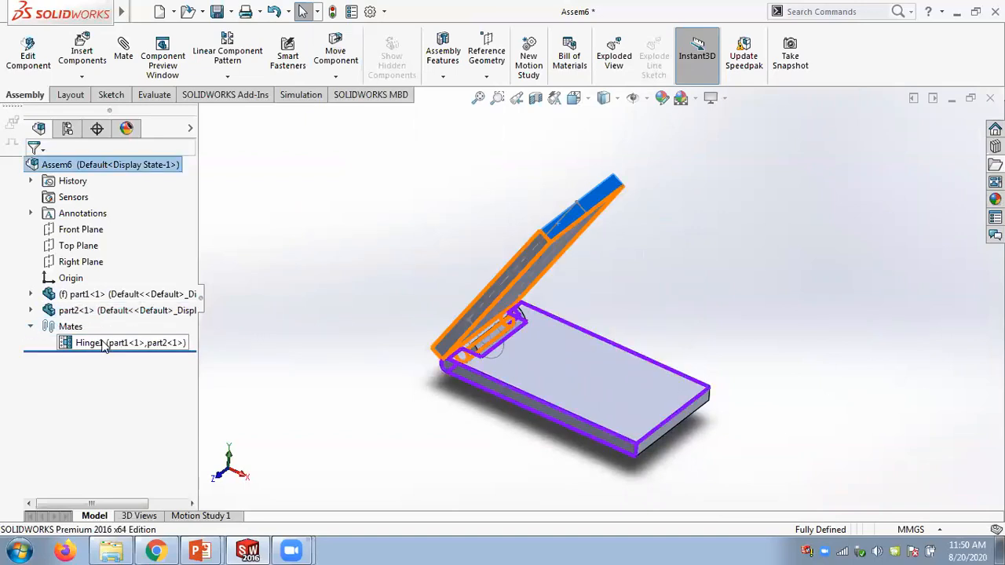
right_click(100, 343)
click(110, 258)
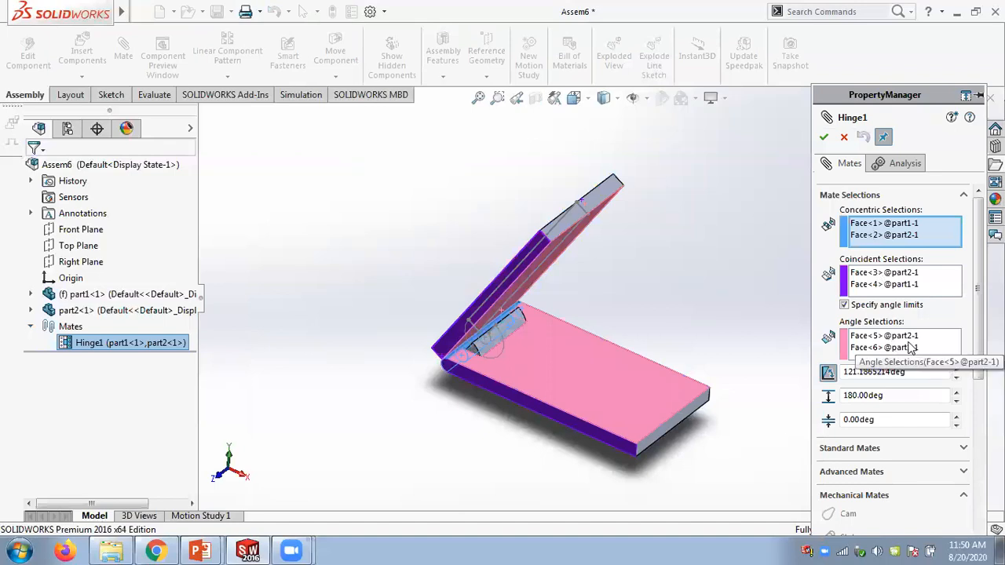
click(875, 224)
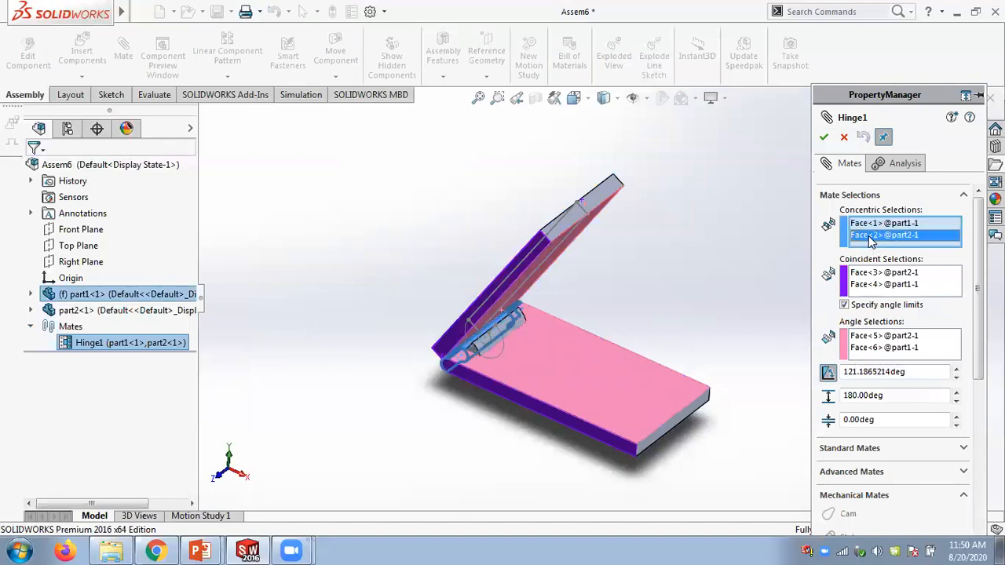
click(869, 275)
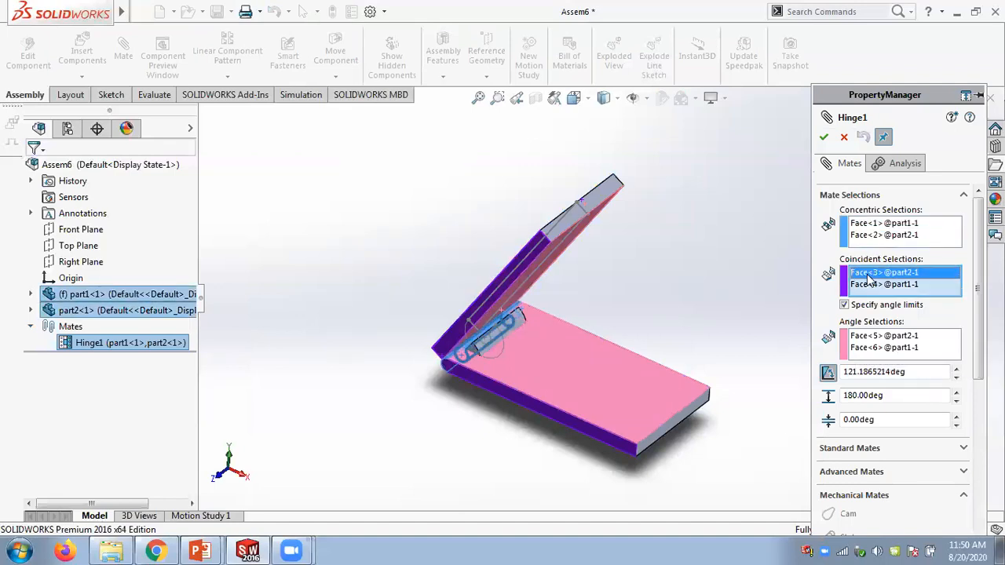
click(867, 336)
click(867, 349)
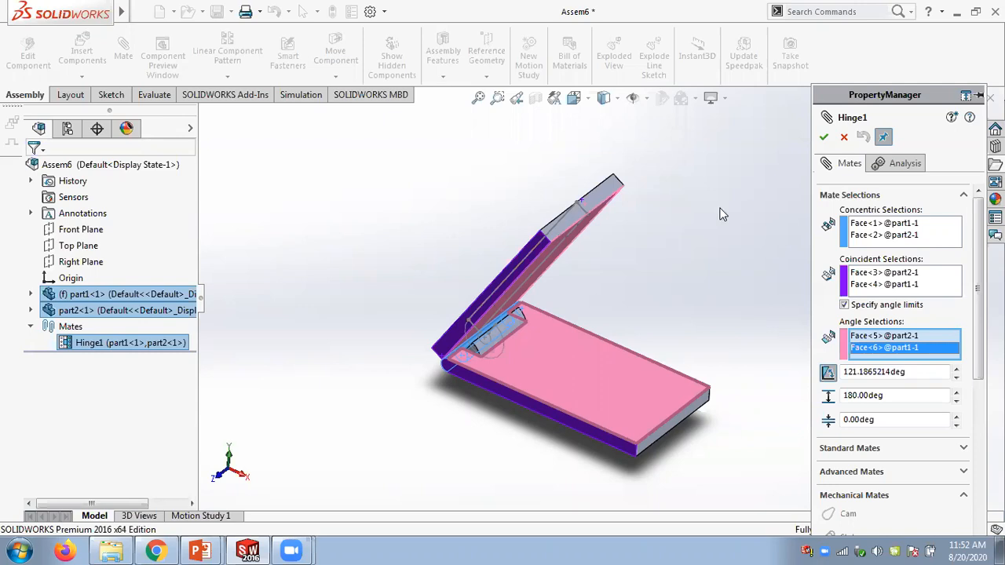
drag(978, 308, 979, 402)
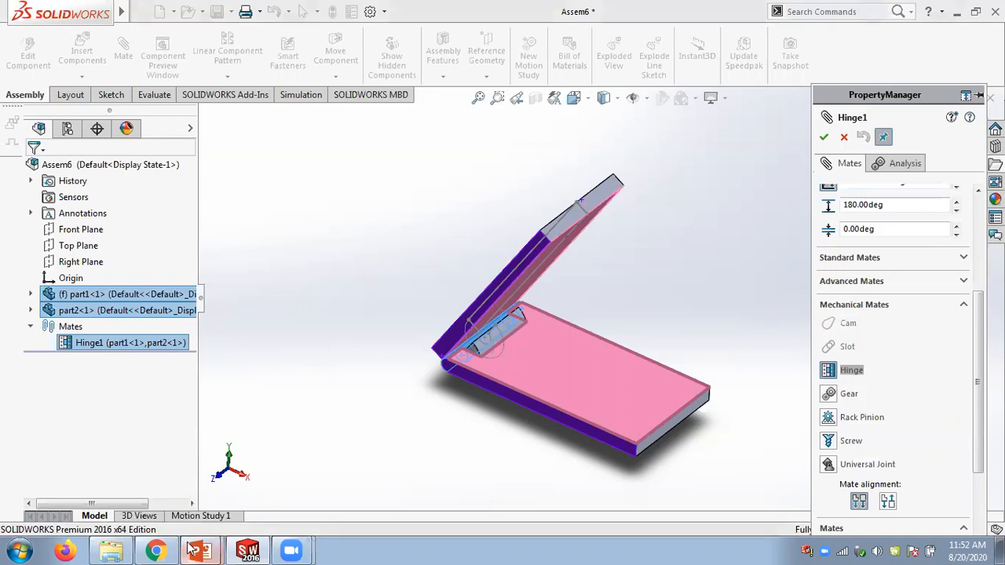
- Switch to the Chapter 13 PowerPoint presentation and browse to the gear mate slide
mouse_move(199, 551)
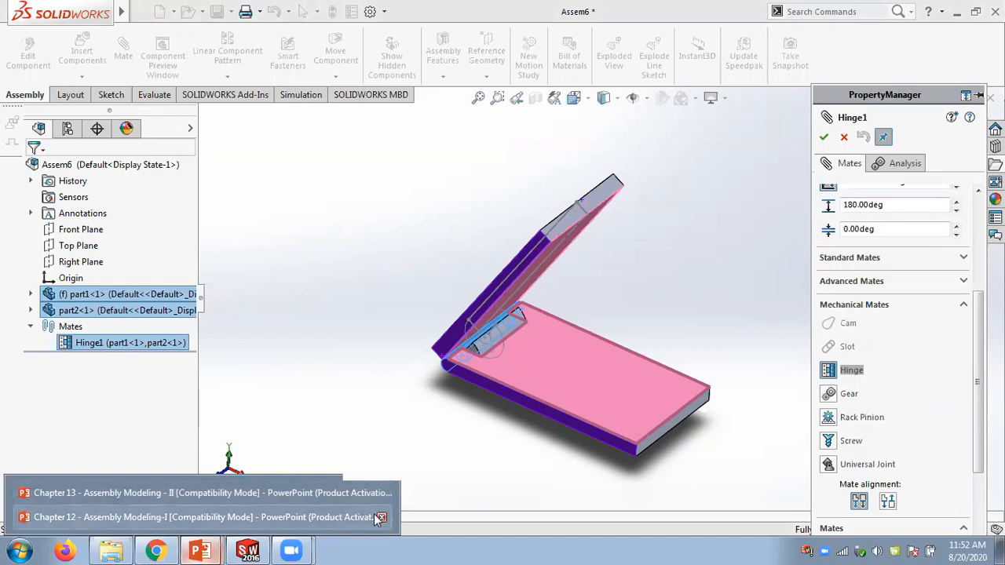
key(alt+Tab)
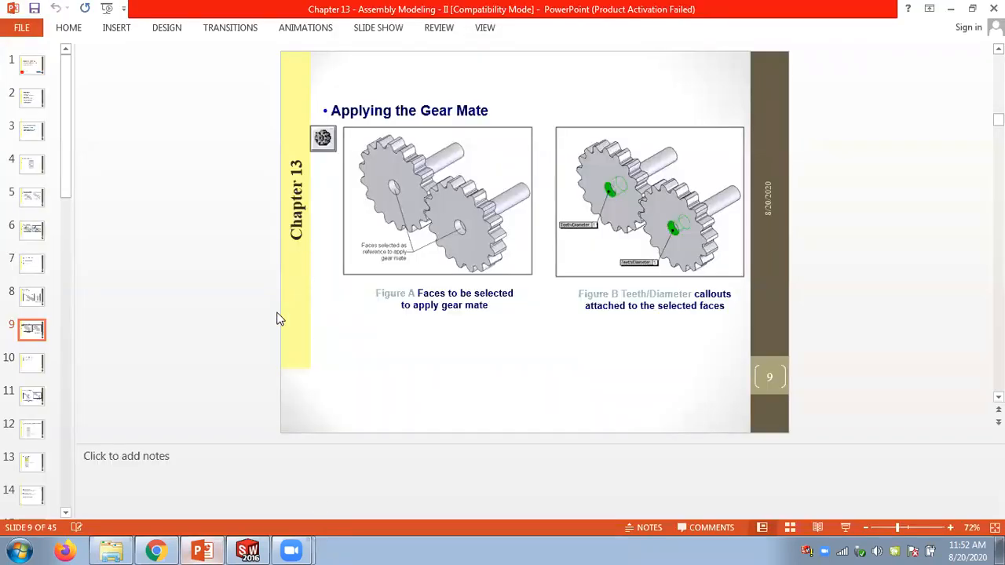
key(Page_Down)
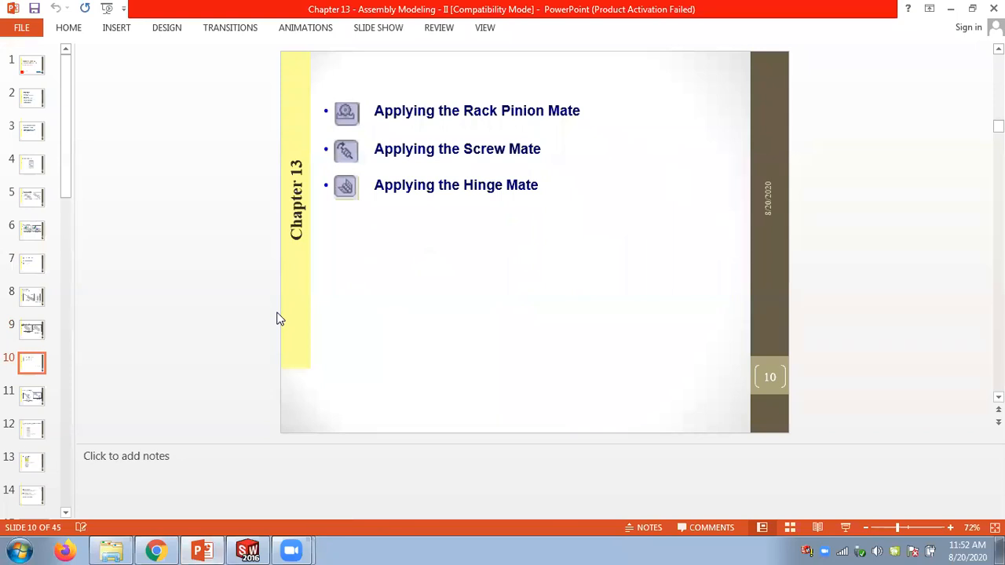
key(Page_Up)
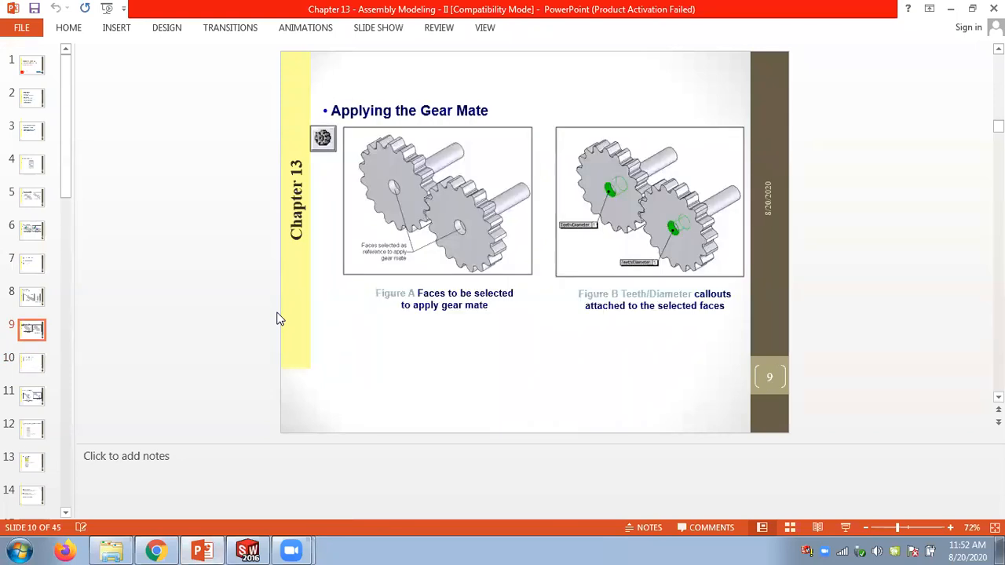
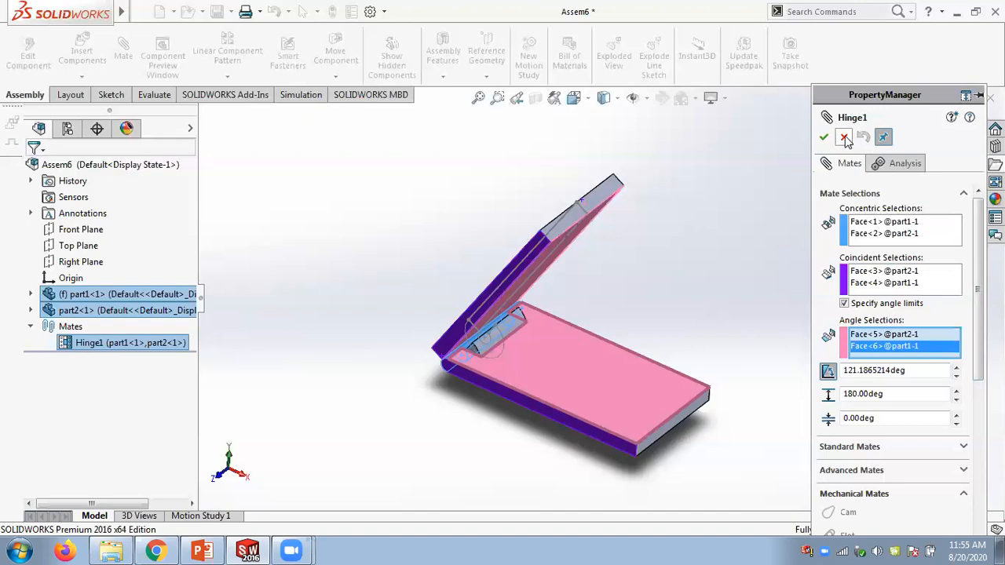
- Close the hinge mate editing without changes and drag the upper plate to test the hinge rotation again
click(844, 139)
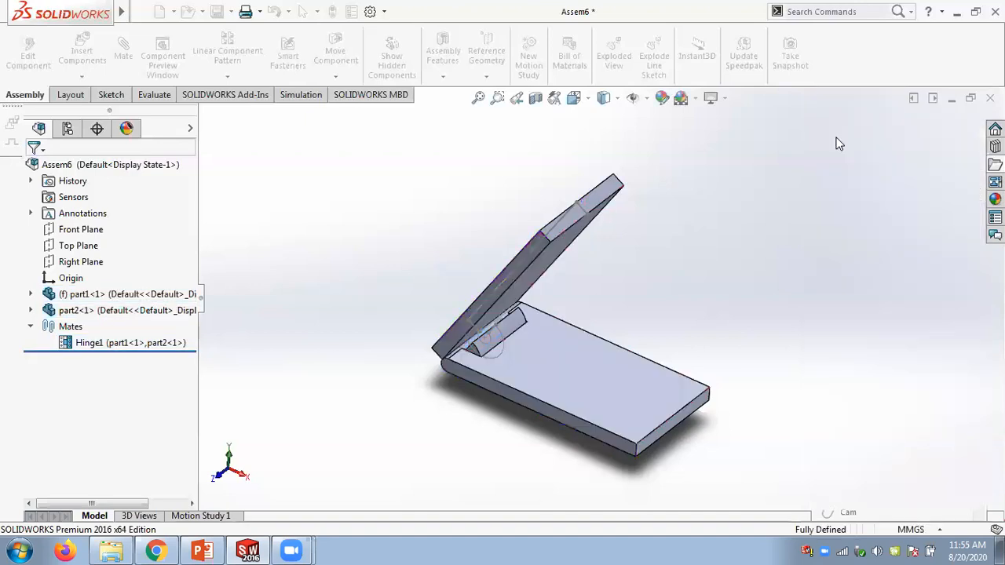
mouse_move(705, 293)
middle_down()
mouse_move(702, 332)
mouse_move(704, 309)
middle_up()
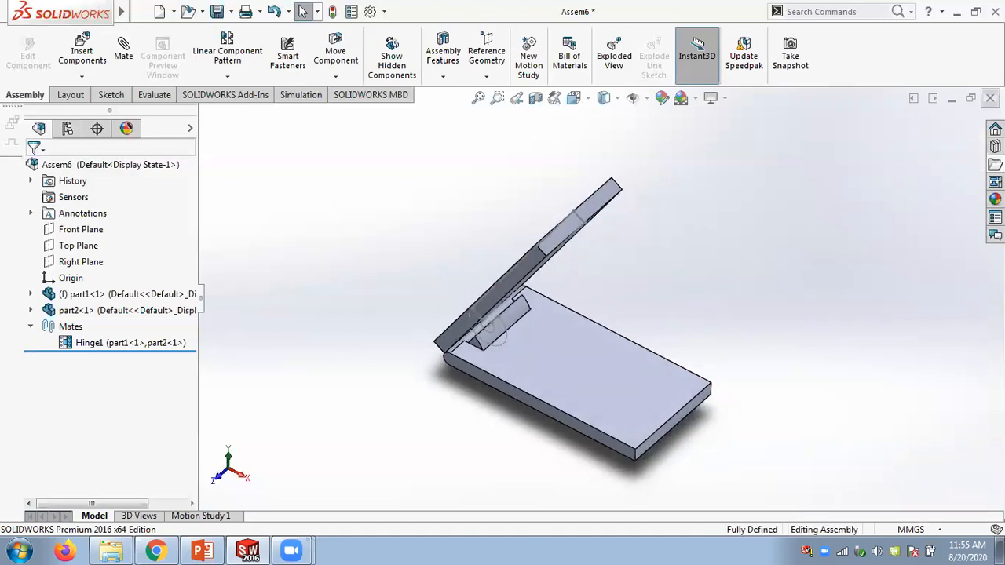
- Close the hinge assembly without saving the modified documents
click(990, 98)
click(287, 241)
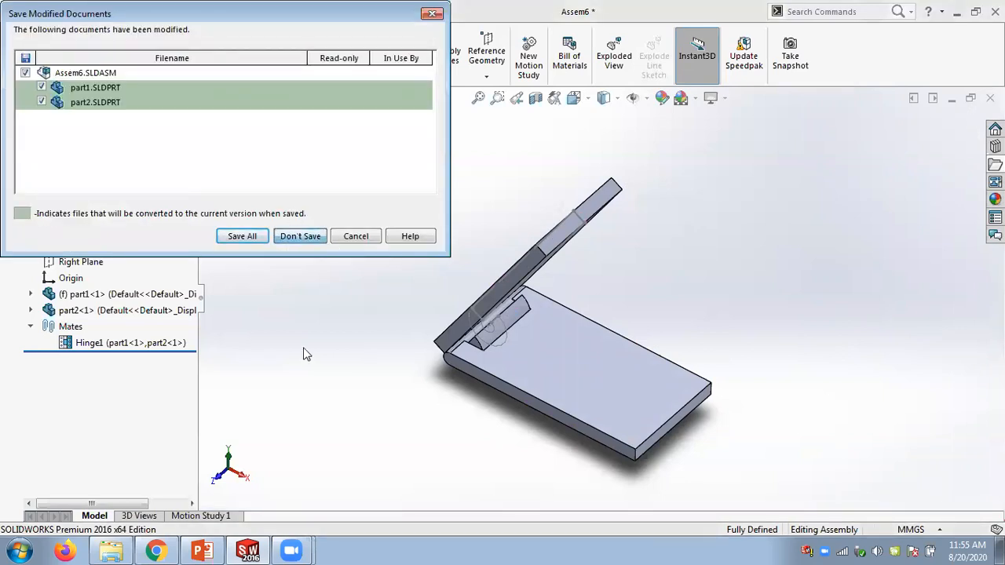
- Glance at the gear mate slide, then create a new assembly document and dismiss the Begin Assembly prompt
click(203, 551)
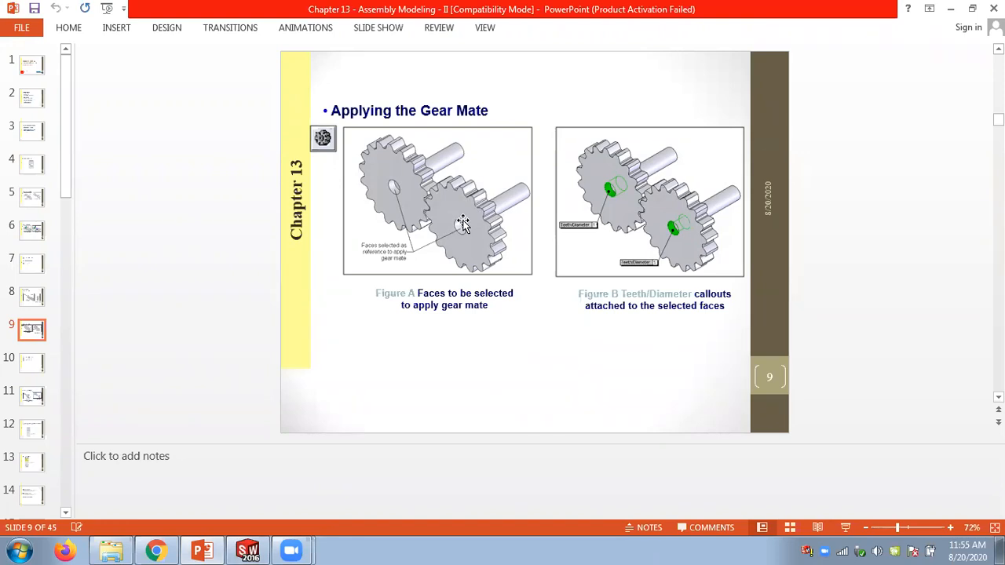
click(249, 549)
click(173, 11)
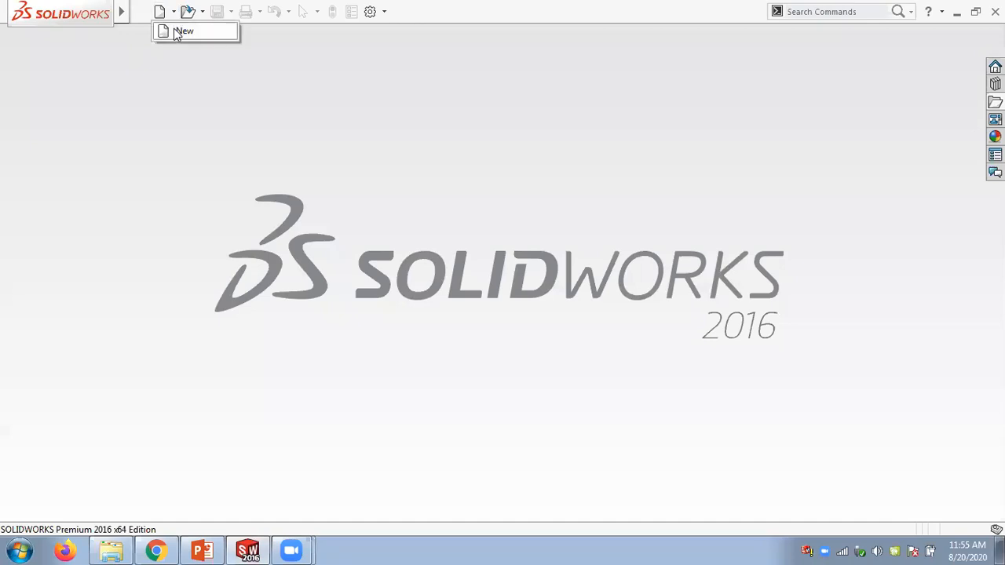
click(181, 31)
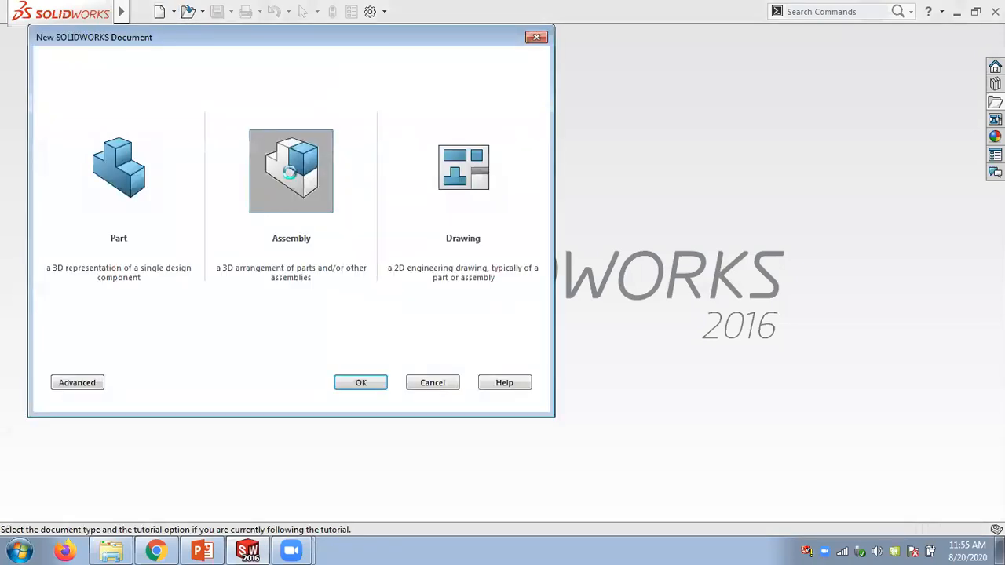
double_click(289, 172)
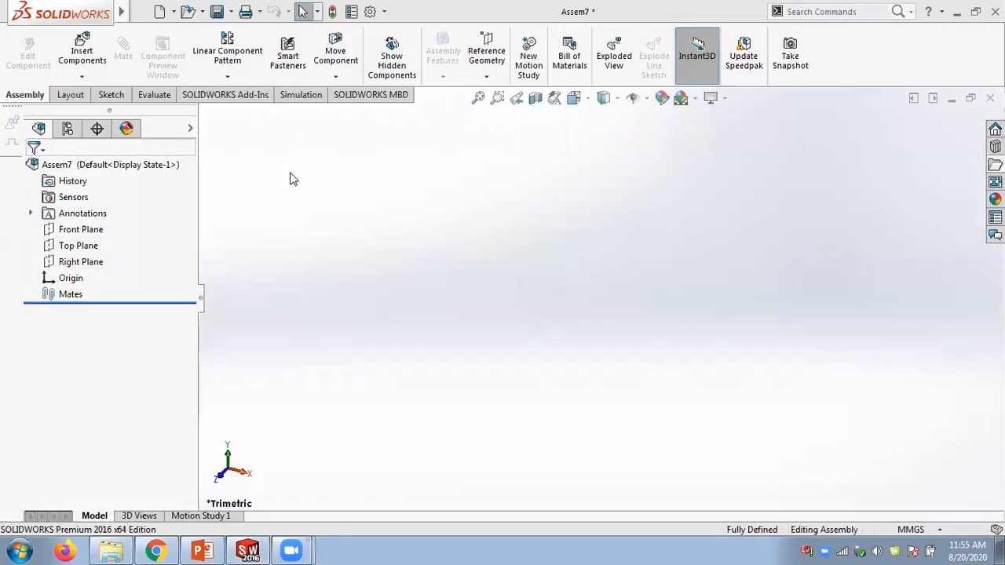
click(844, 137)
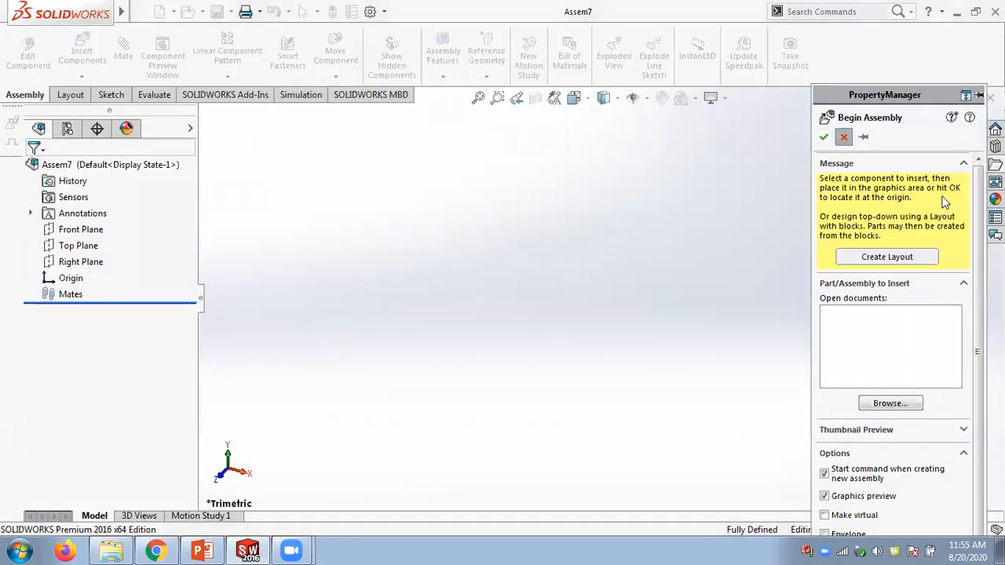
- Browse the Chapter 13 folders and insert the shaft part from the Figure_13-8 and 13-9 folder into the assembly
click(996, 165)
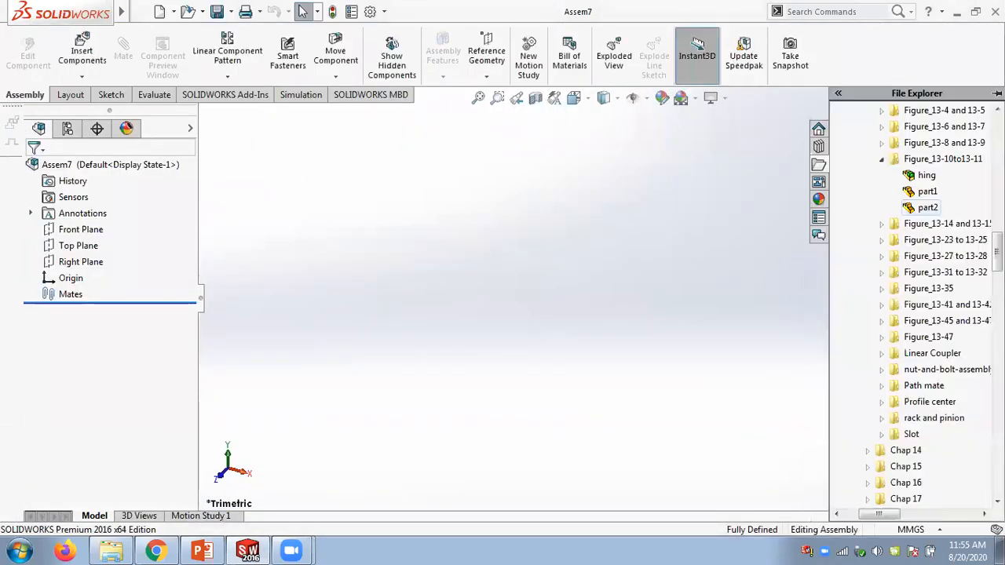
click(881, 160)
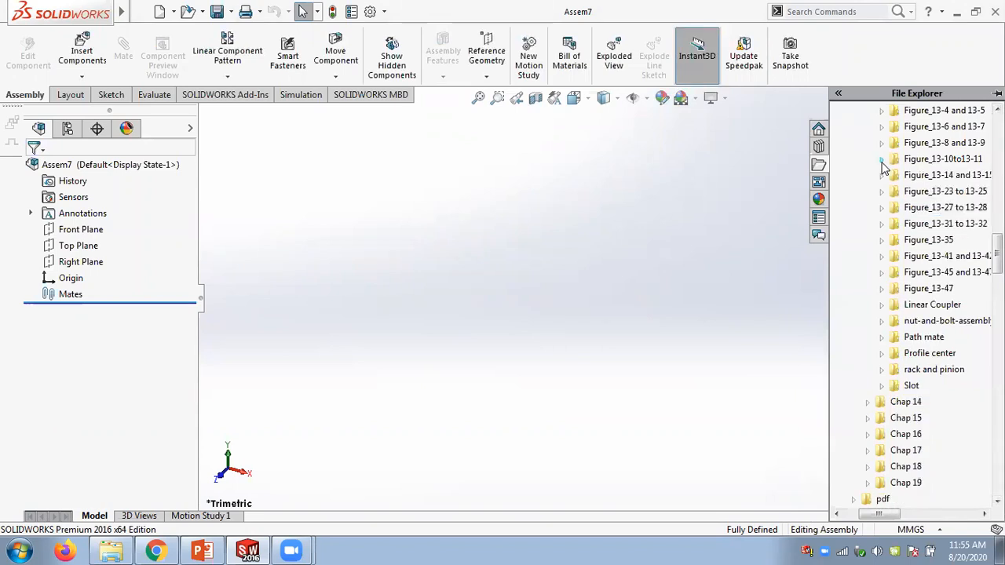
click(881, 175)
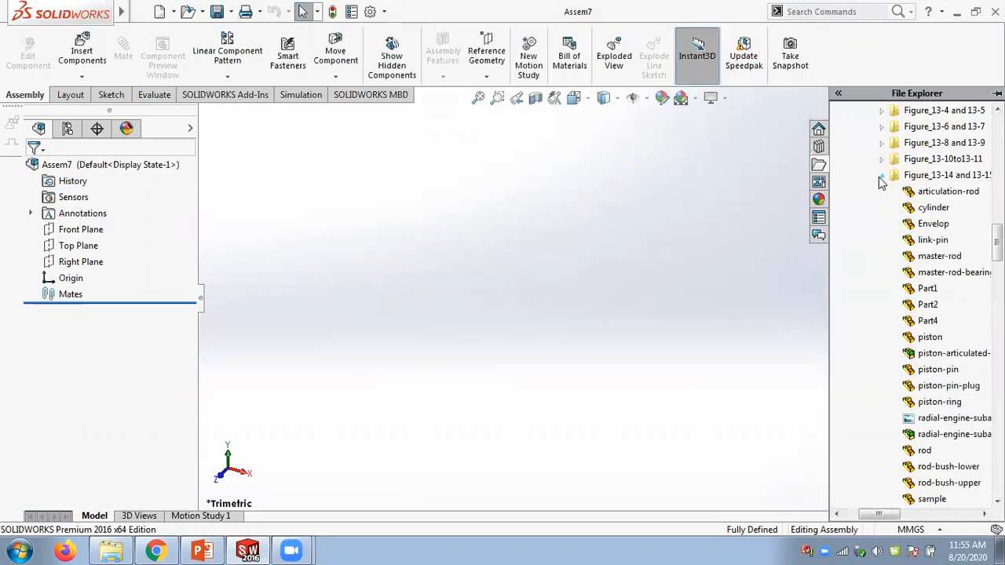
click(880, 175)
click(882, 191)
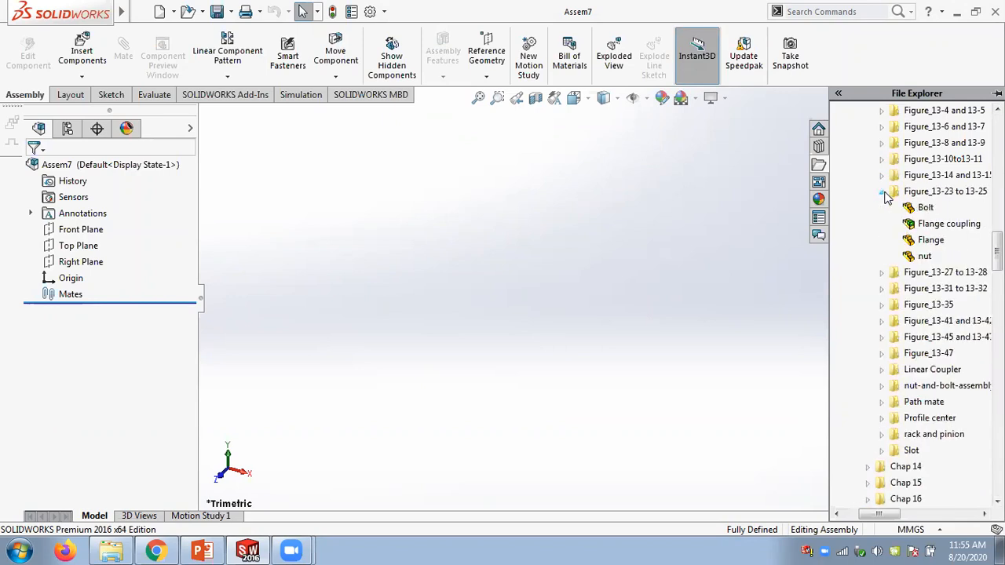
click(883, 193)
click(881, 207)
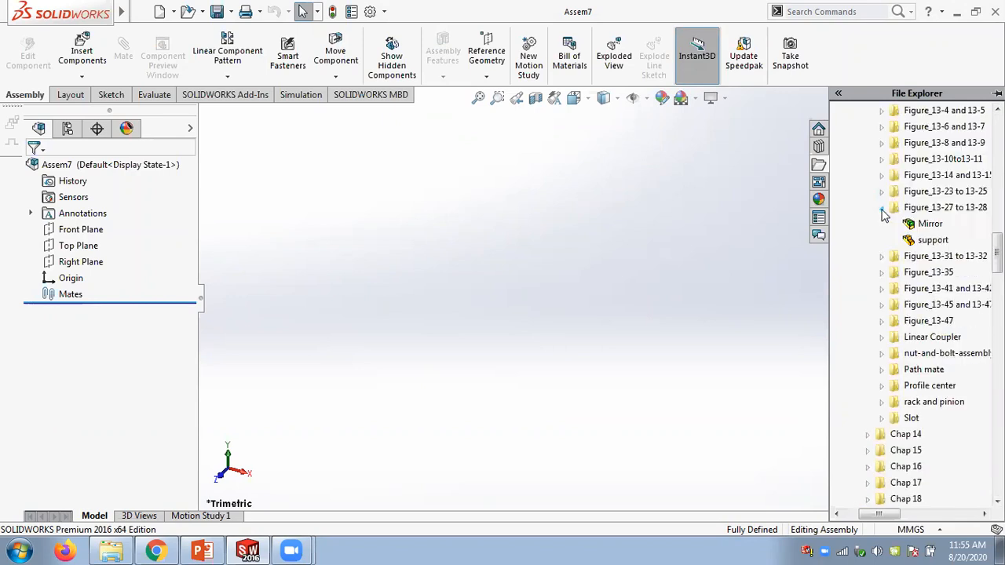
click(881, 207)
click(882, 142)
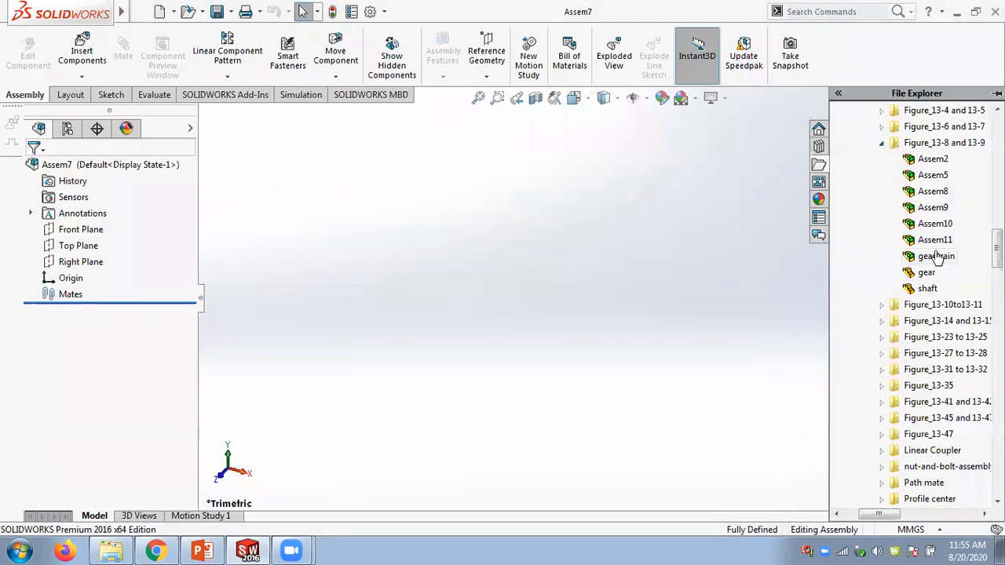
mouse_move(928, 288)
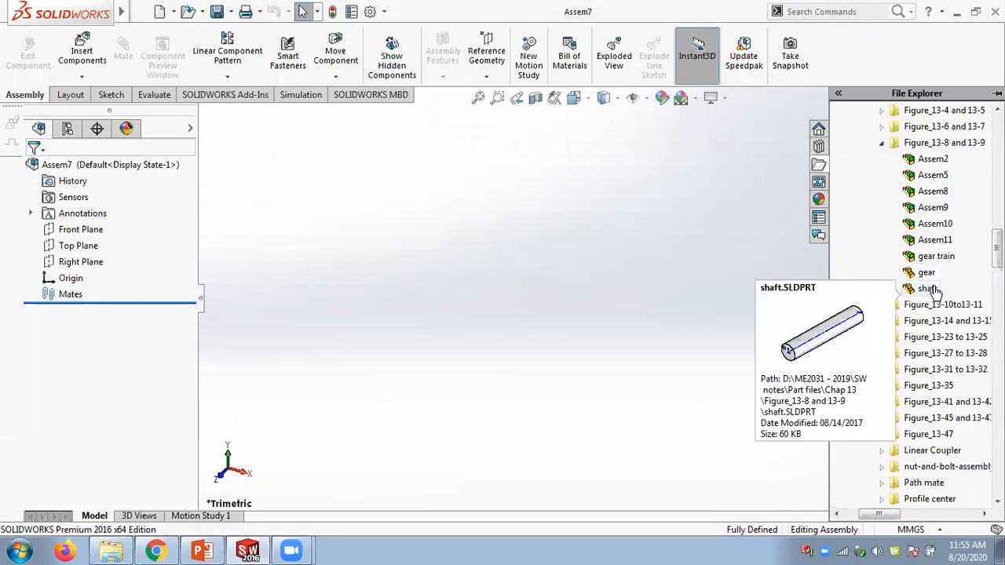
drag(927, 289, 437, 282)
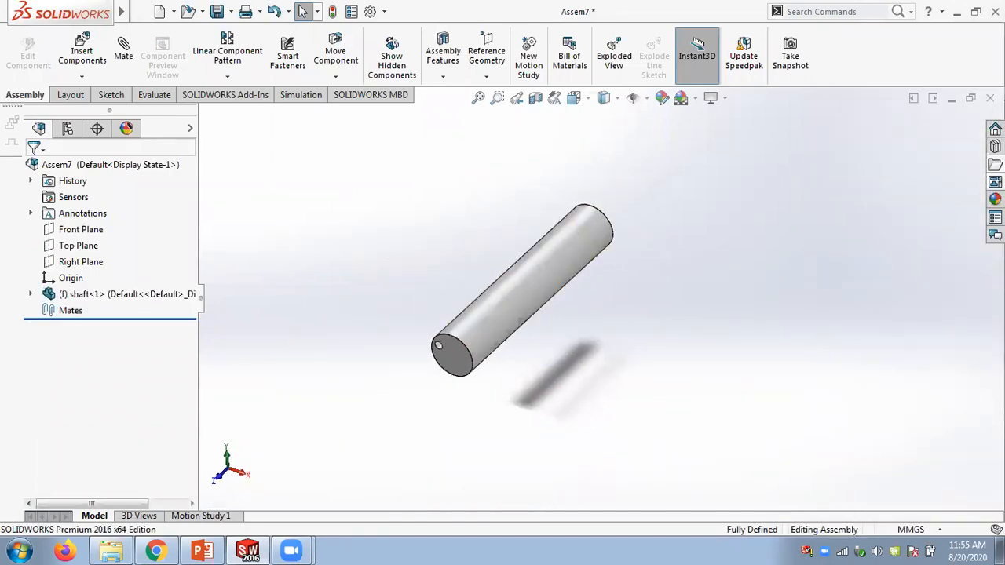
- Insert the gear part from the same Figure_13-8 and 13-9 folder next to the shaft
scroll(511, 364, down, 2)
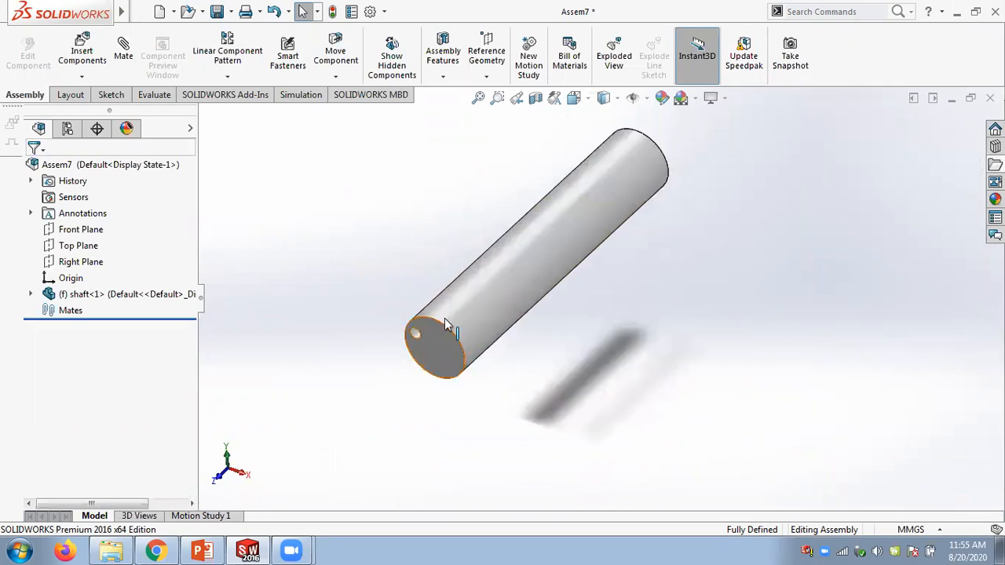
middle_drag(538, 330, 511, 331)
scroll(511, 330, up, 1)
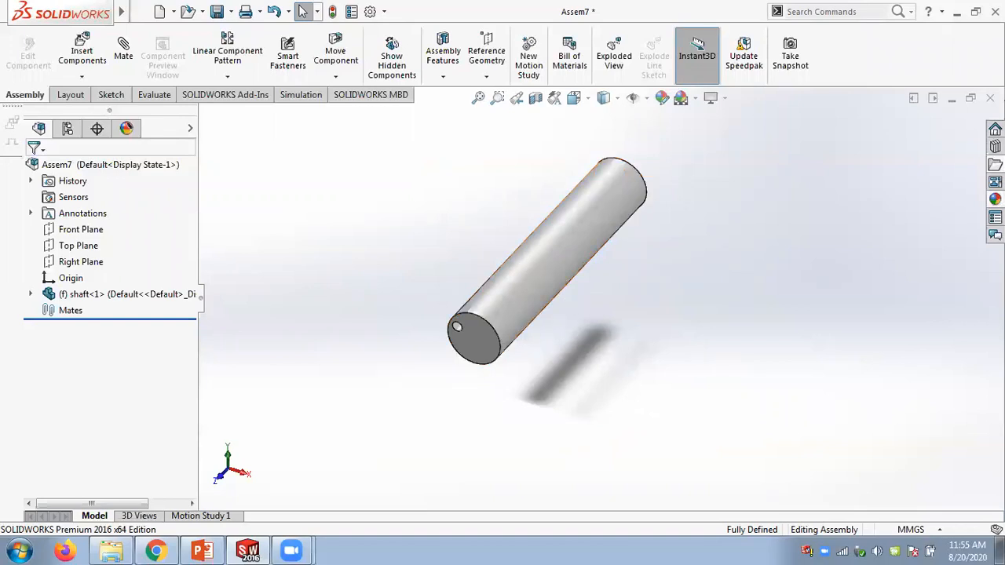
click(994, 165)
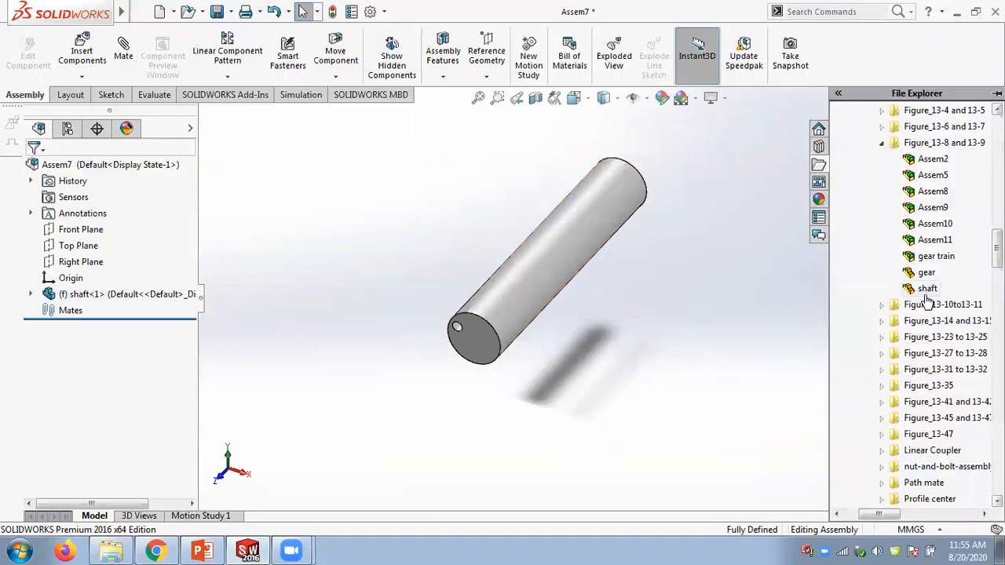
drag(926, 273, 653, 338)
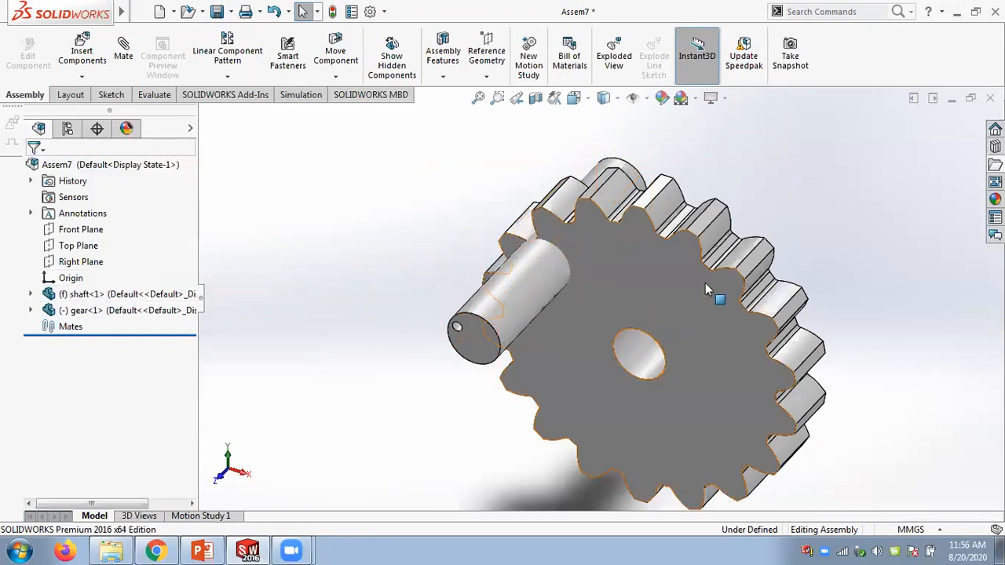
- Add a concentric mate between the gear's bore and the shaft's cylindrical face
scroll(723, 324, up, 2)
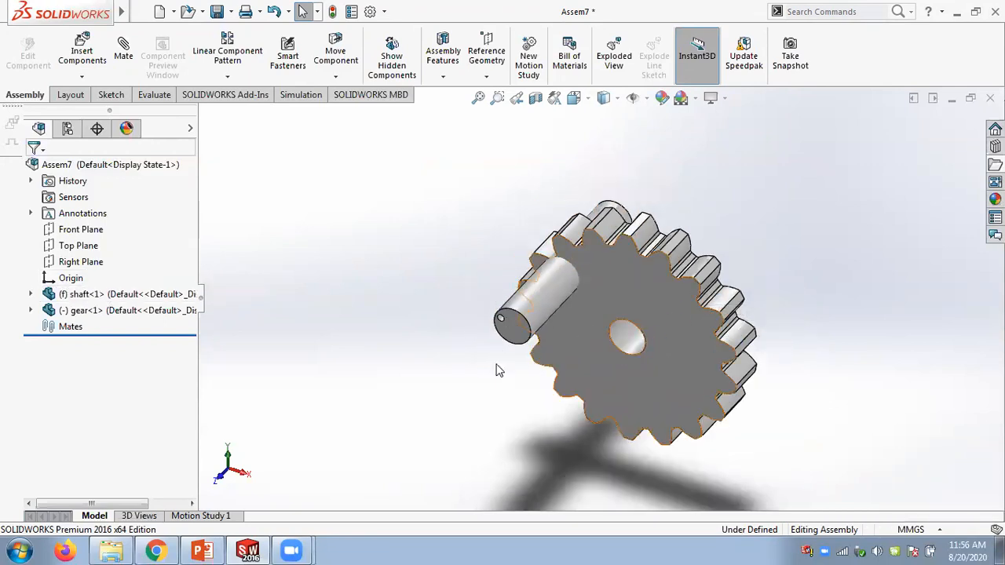
scroll(668, 314, down, 2)
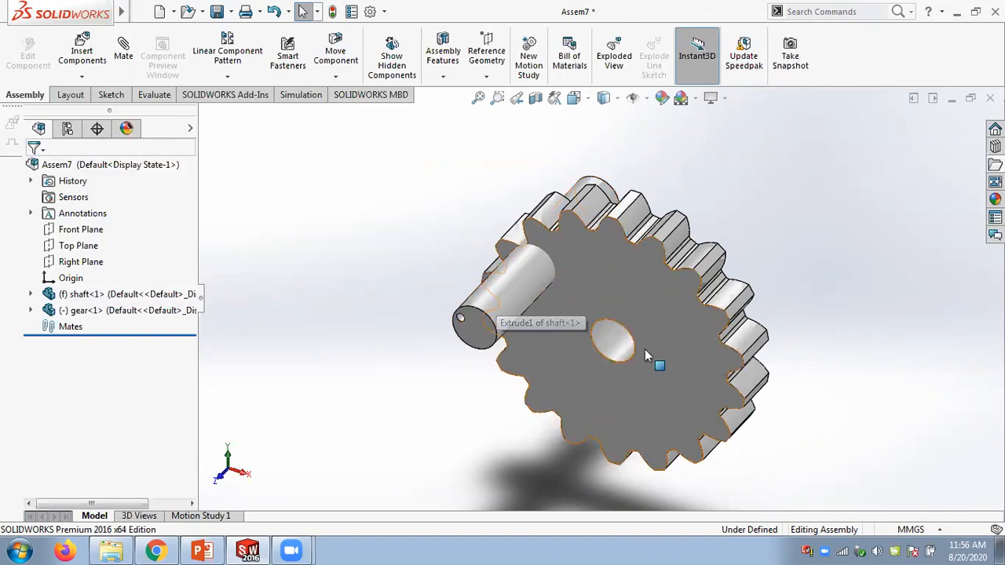
scroll(649, 314, up, 1)
scroll(660, 316, down, 1)
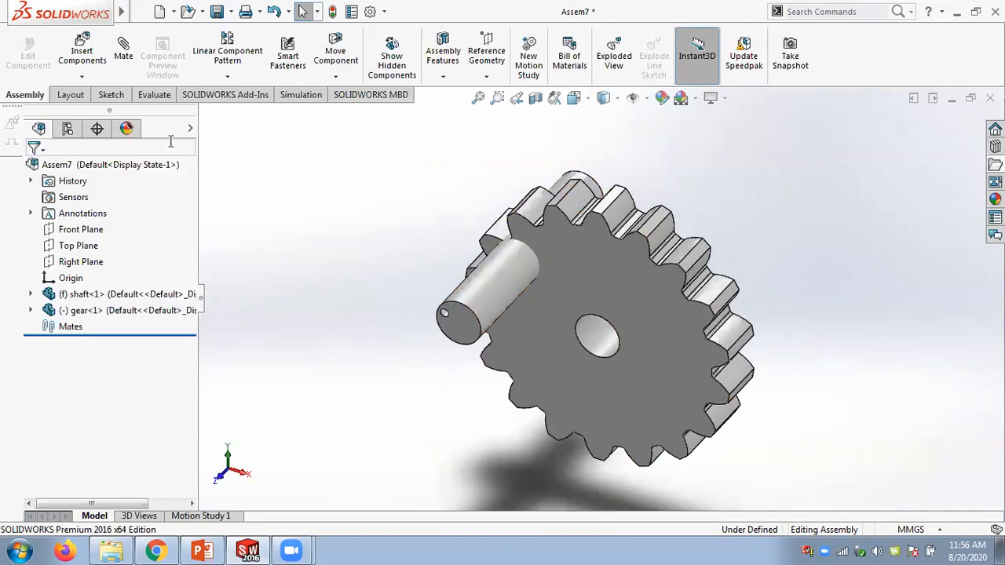
click(124, 55)
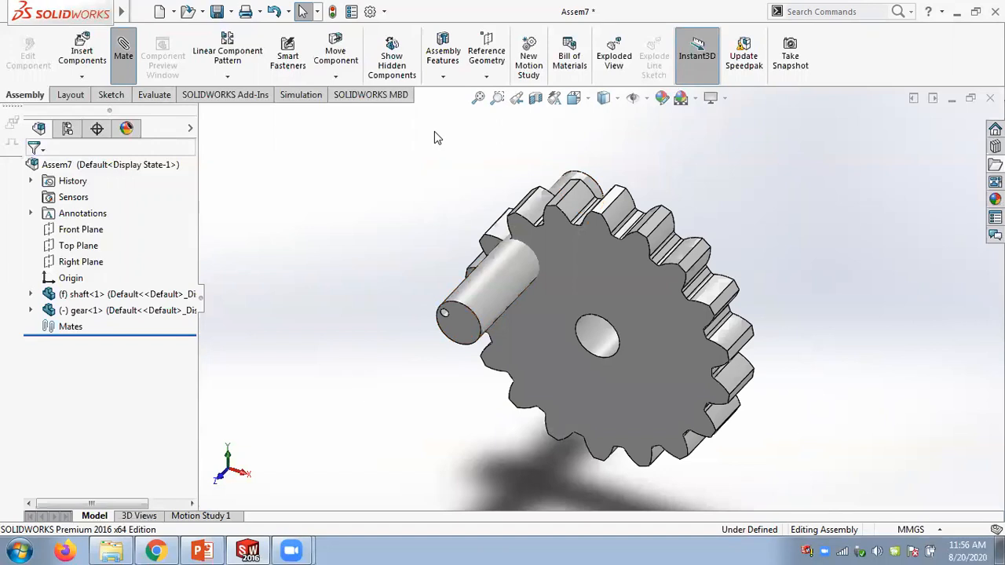
click(599, 340)
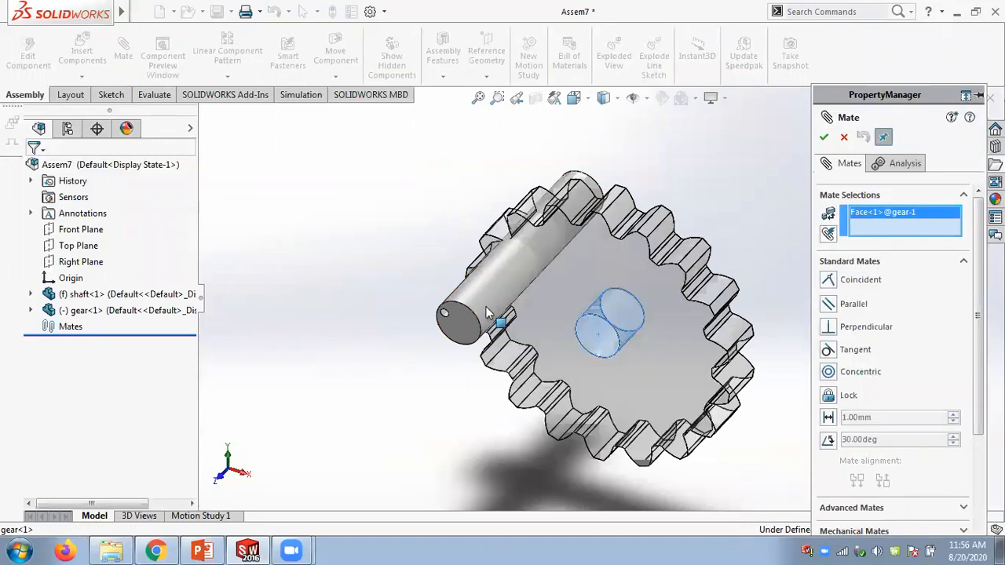
click(485, 305)
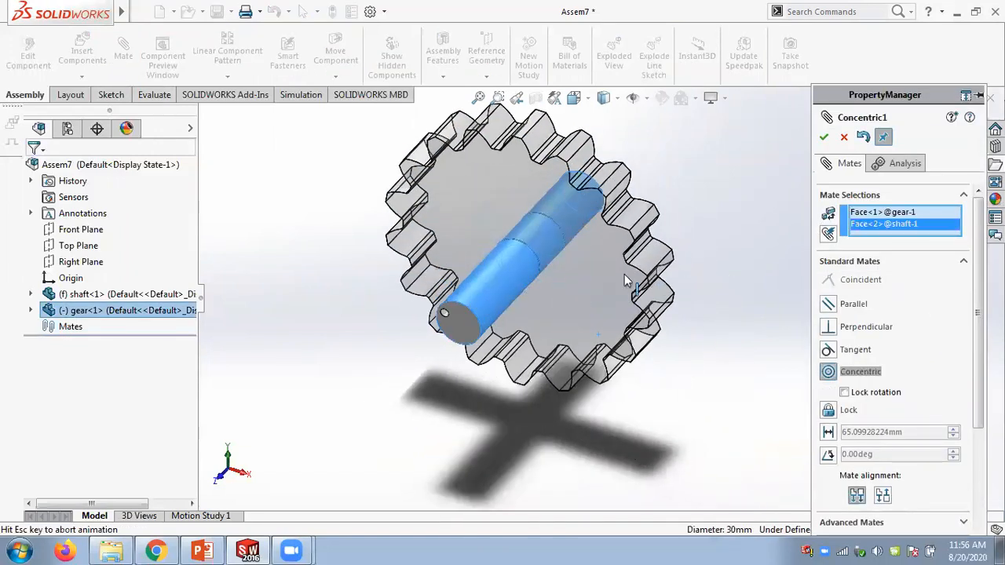
click(465, 330)
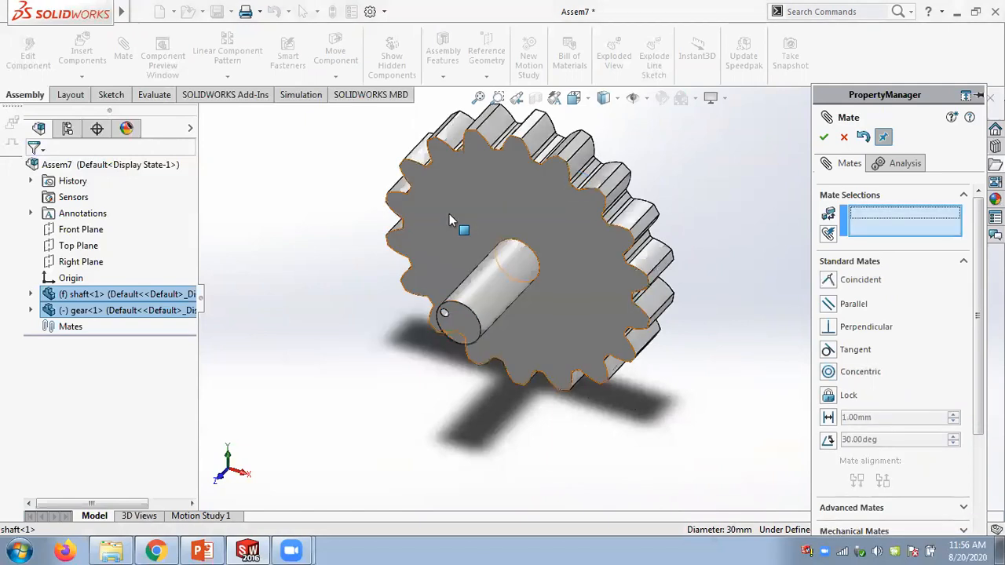
- Make the gear's front face coincident with the shaft's end face and close the Mate command
click(463, 281)
click(462, 318)
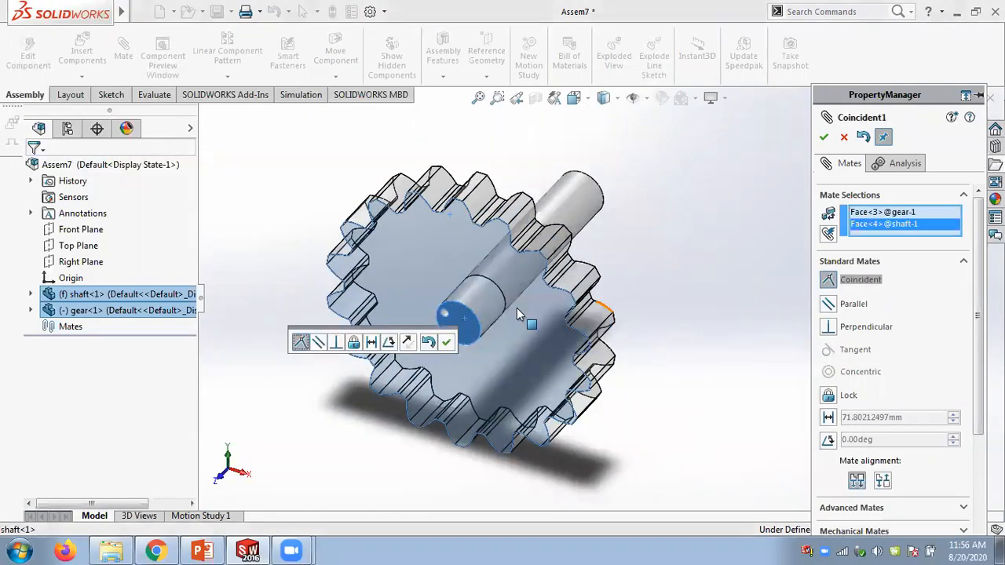
click(444, 342)
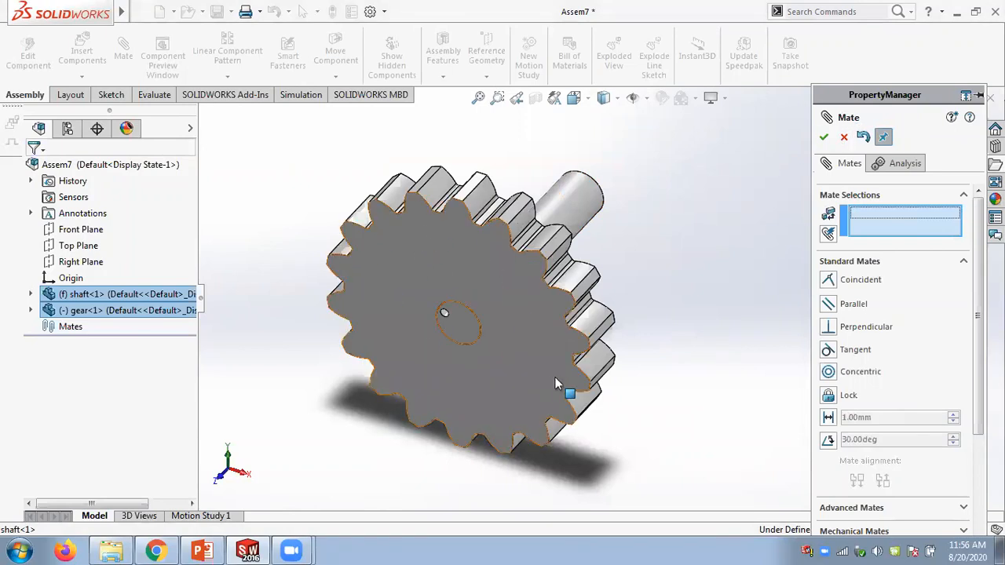
scroll(566, 330, down, 2)
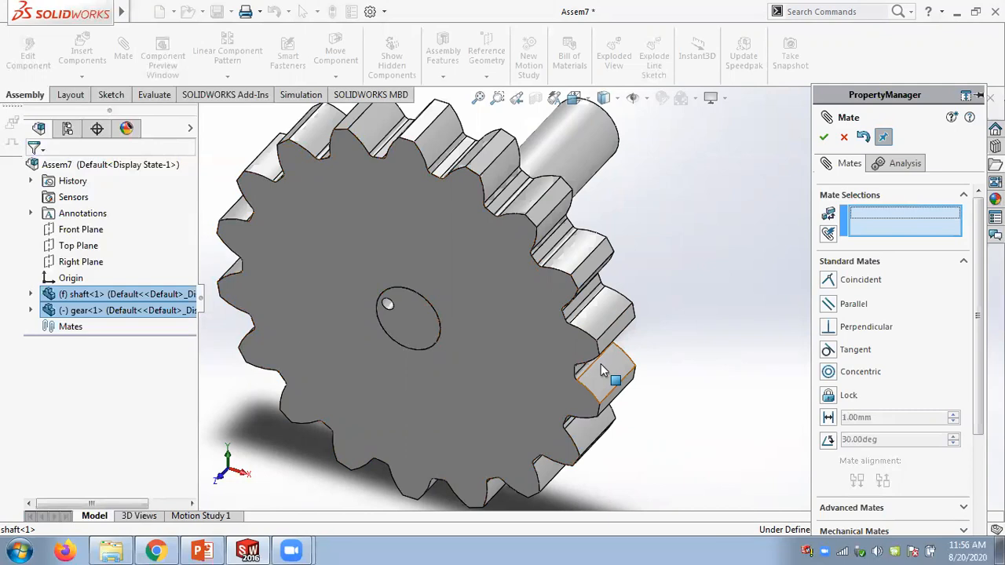
scroll(581, 295, down, 3)
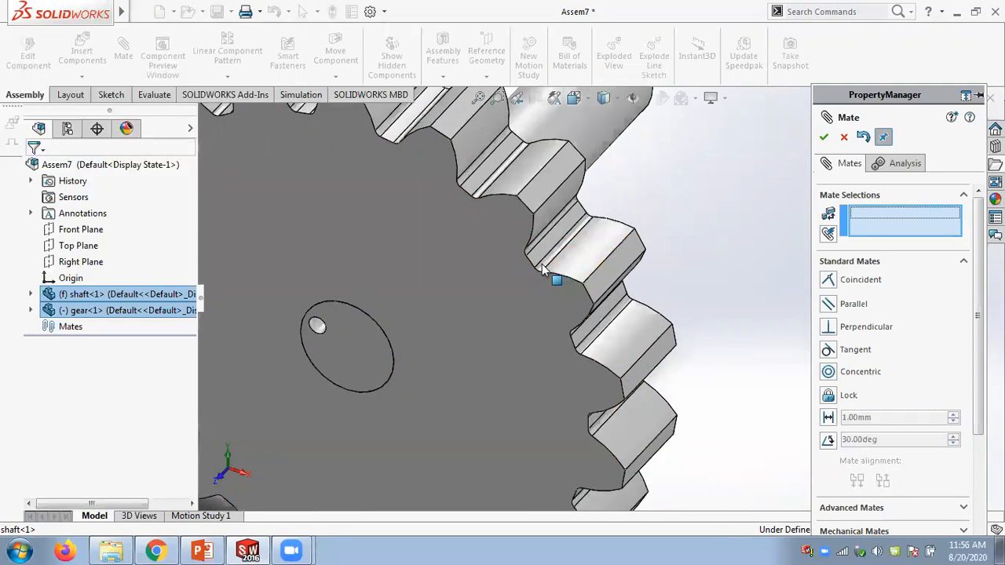
scroll(585, 298, up, 4)
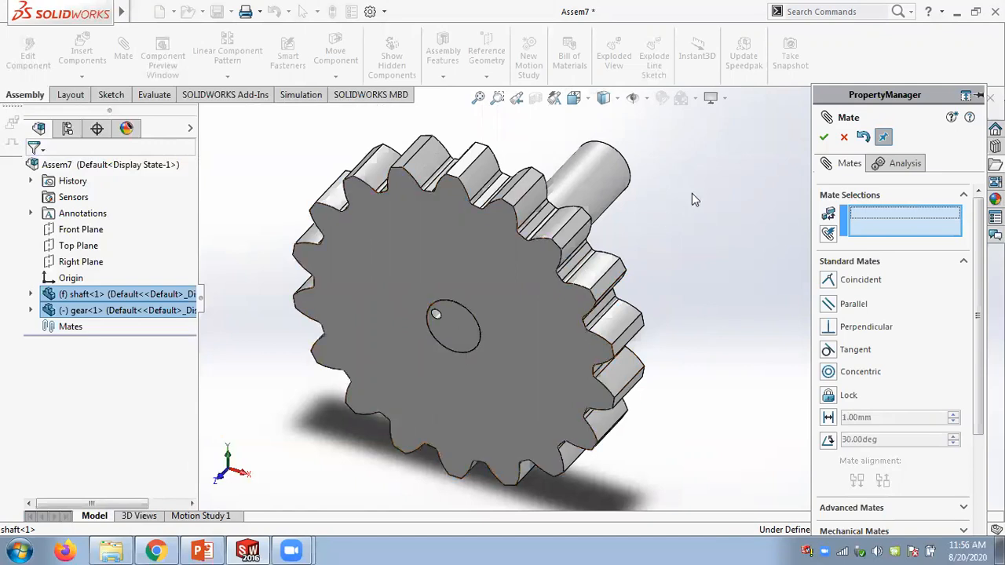
click(824, 136)
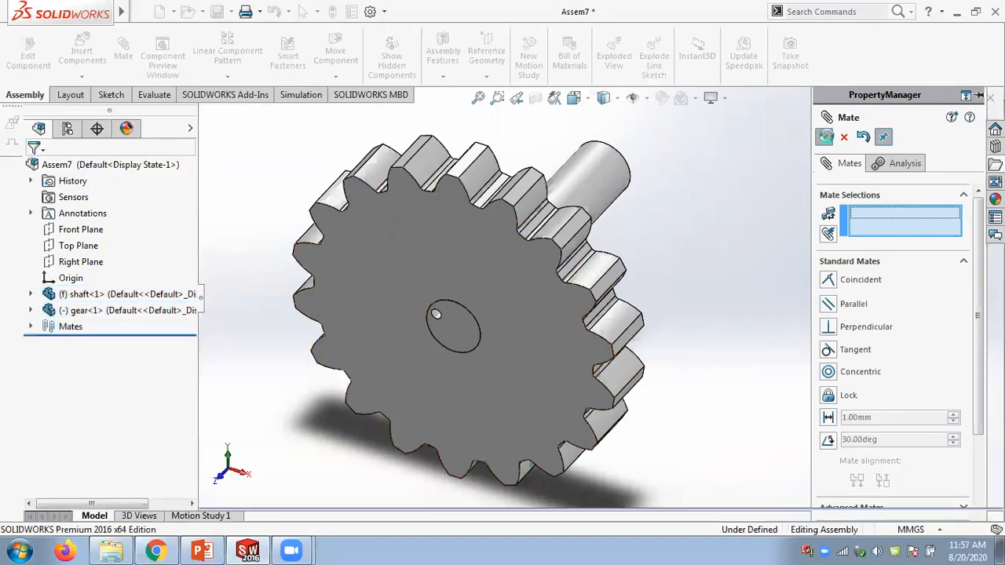
- Drag the gear to test its rotation about the shaft
drag(526, 338, 729, 281)
click(729, 282)
scroll(728, 281, up, 2)
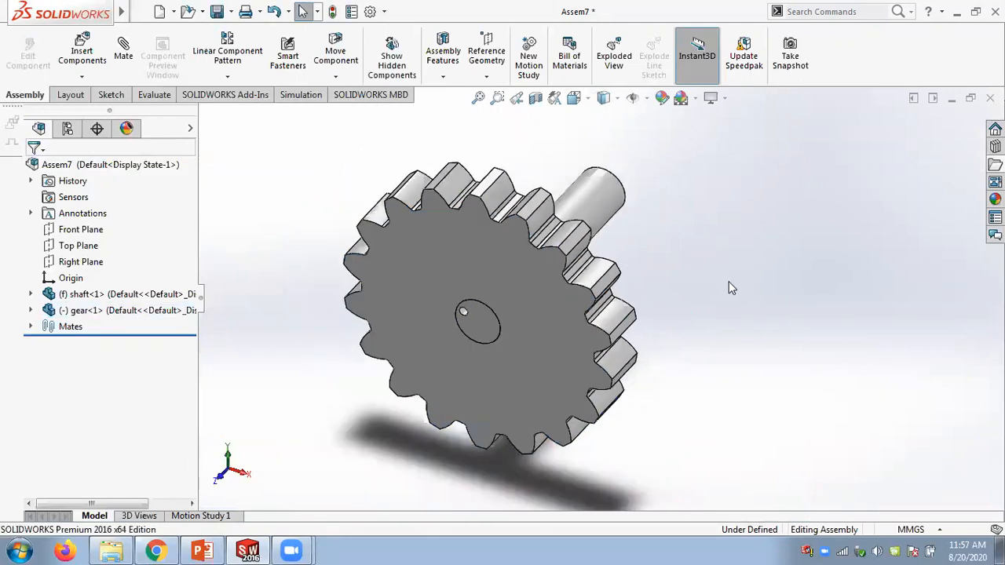
scroll(739, 321, down, 2)
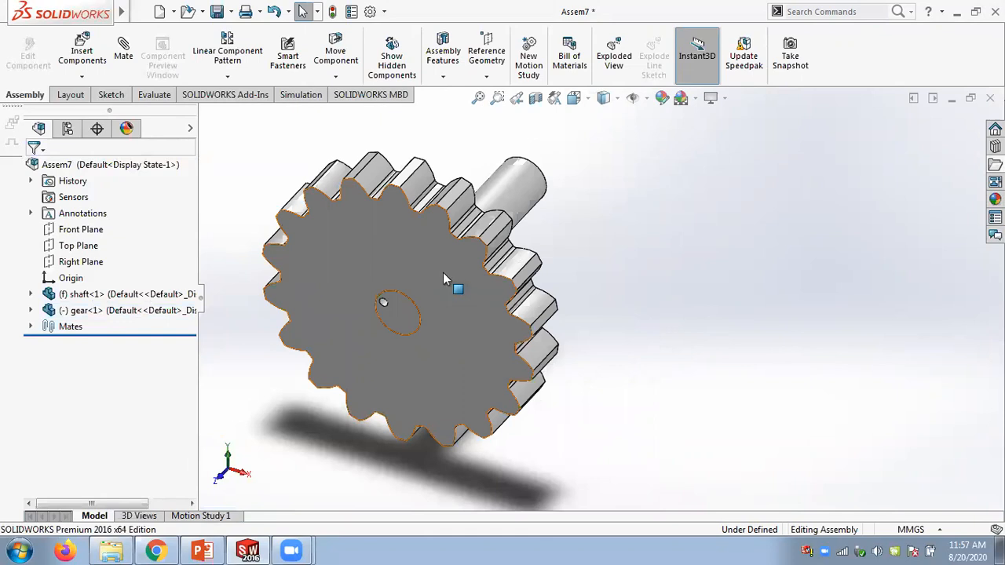
- Inspect the gear's sketch dimensions and shape from several view angles
scroll(610, 267, up, 1)
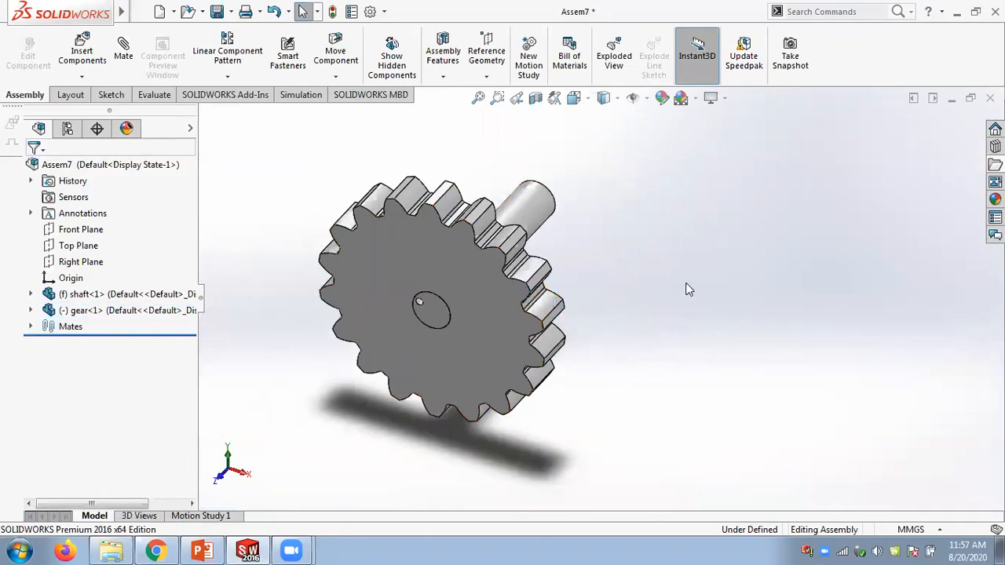
click(496, 323)
middle_drag(642, 312, 679, 232)
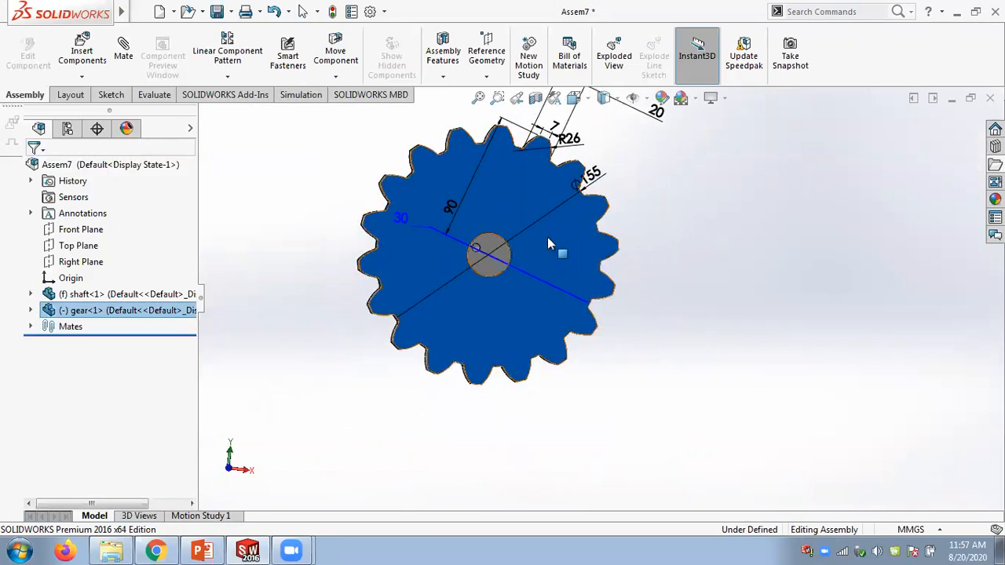
scroll(539, 189, down, 3)
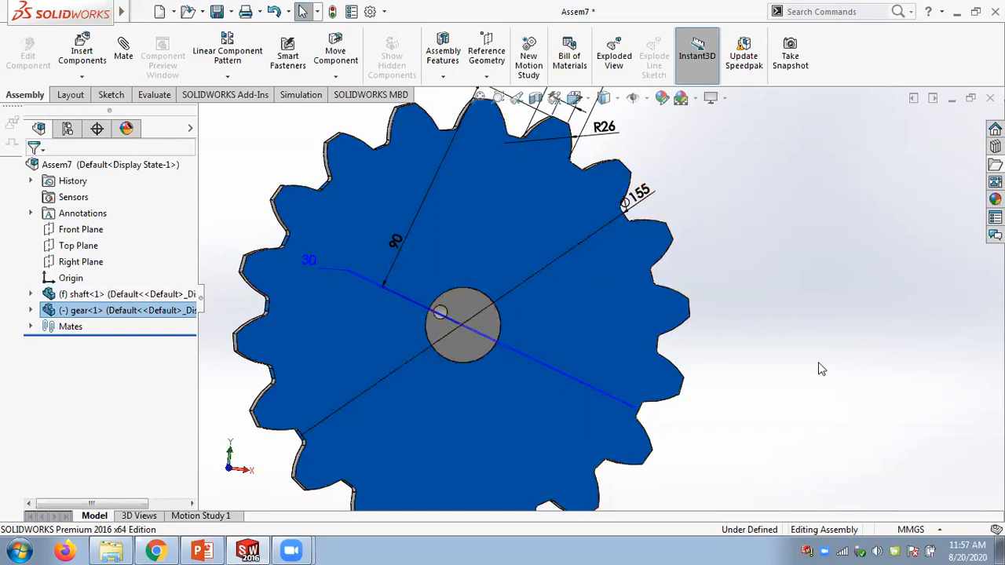
middle_drag(773, 226, 784, 303)
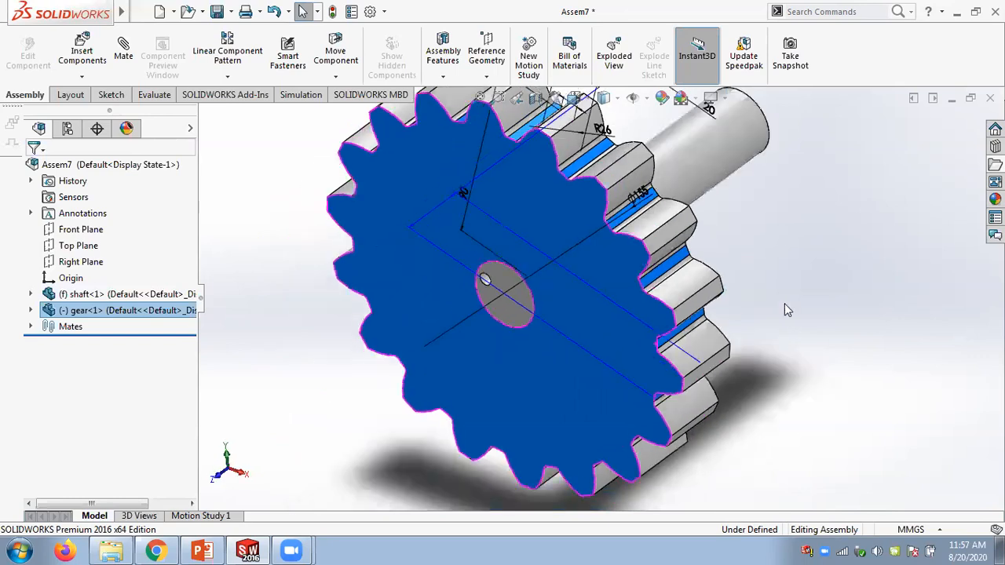
click(804, 295)
scroll(801, 295, up, 5)
scroll(617, 288, down, 4)
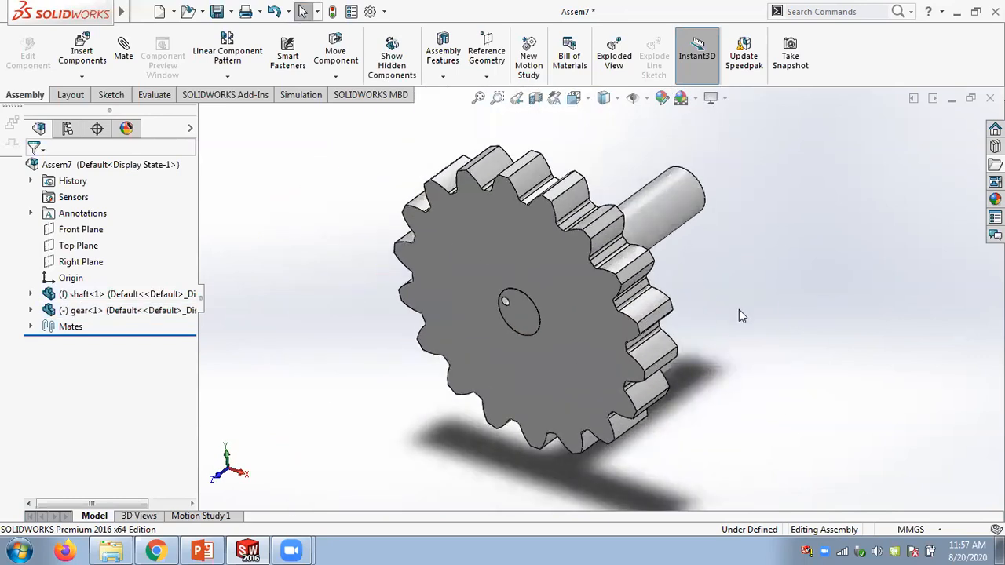
scroll(816, 296, up, 2)
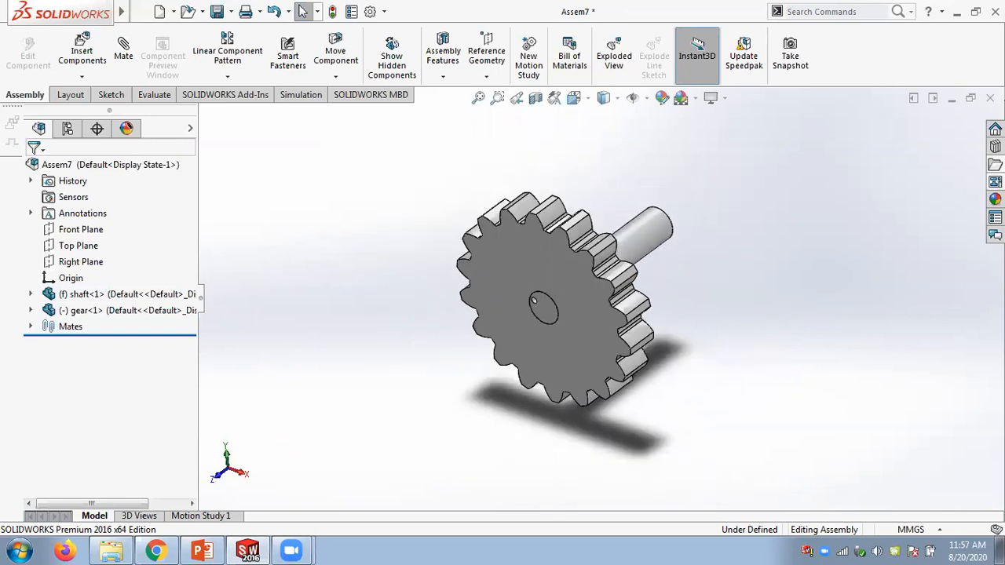
- Insert a second copy of the shaft from the Figure_13-8 and 13-9 folder and place it beside the gear
click(995, 164)
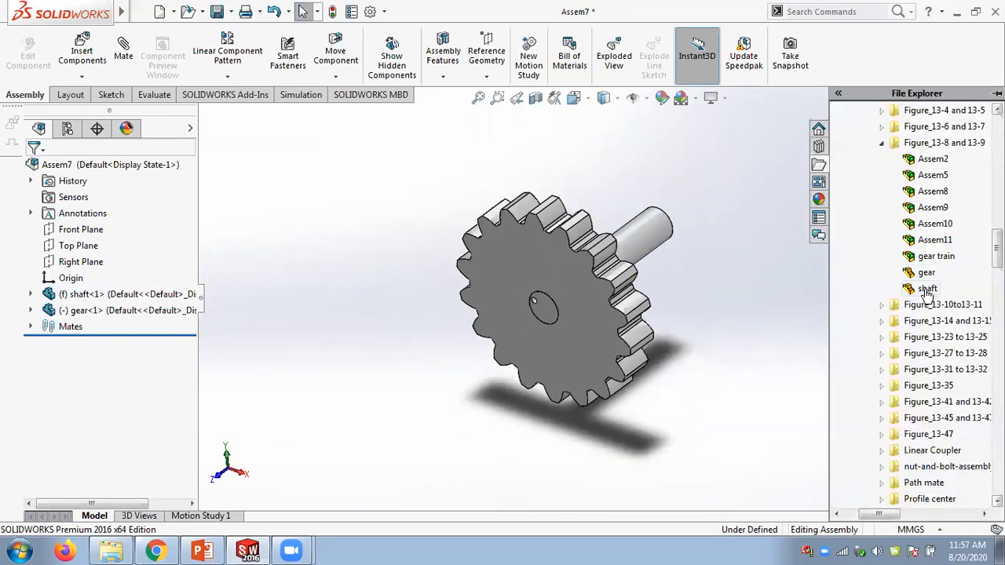
drag(927, 292, 773, 306)
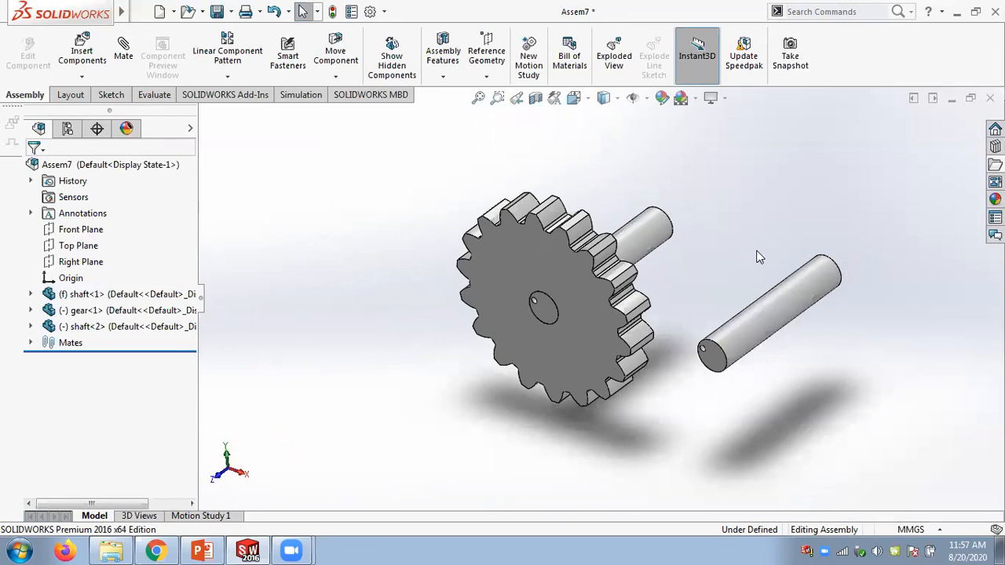
scroll(758, 257, down, 3)
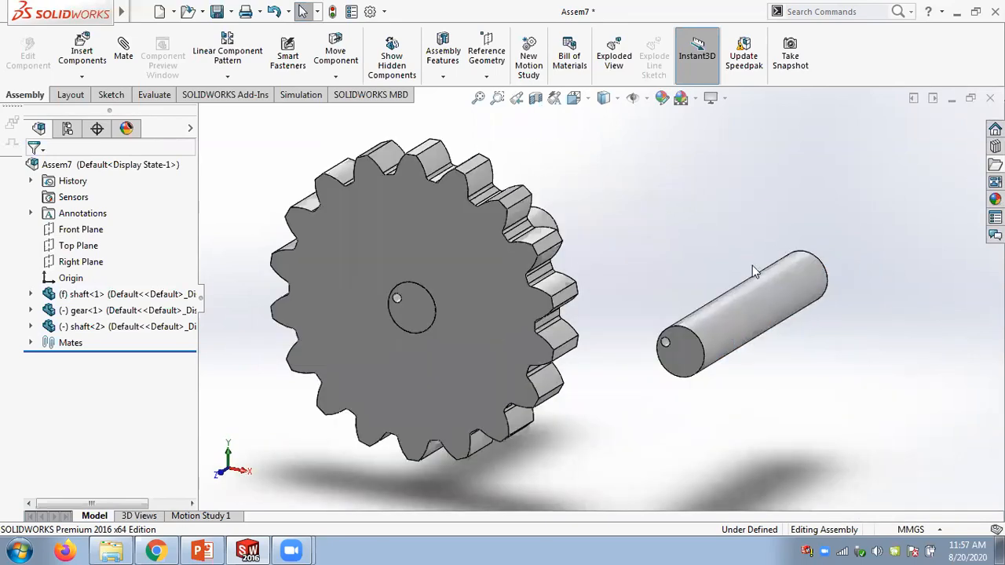
middle_drag(752, 271, 604, 240)
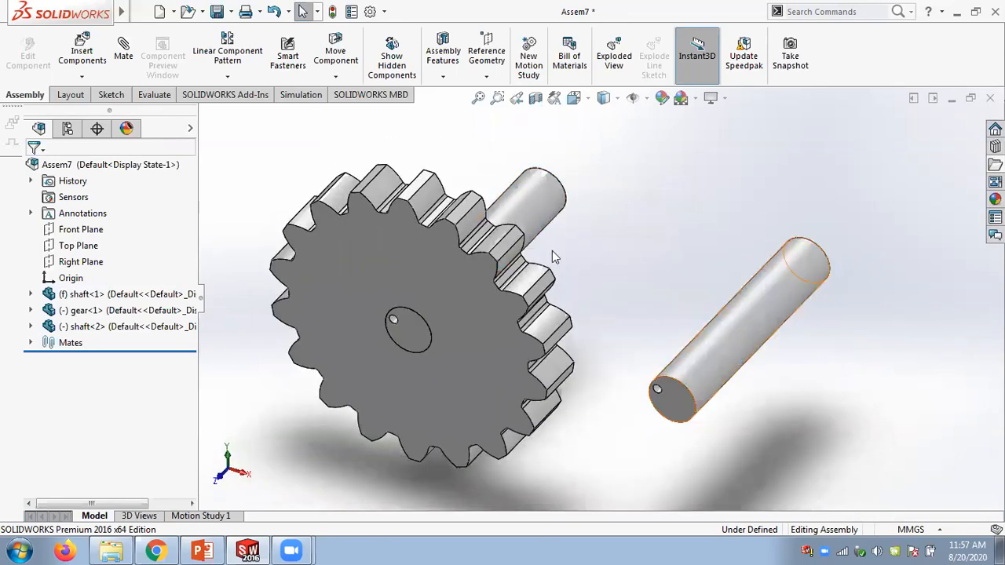
- Add a 155 mm distance mate between the Right planes of the two shafts
click(31, 294)
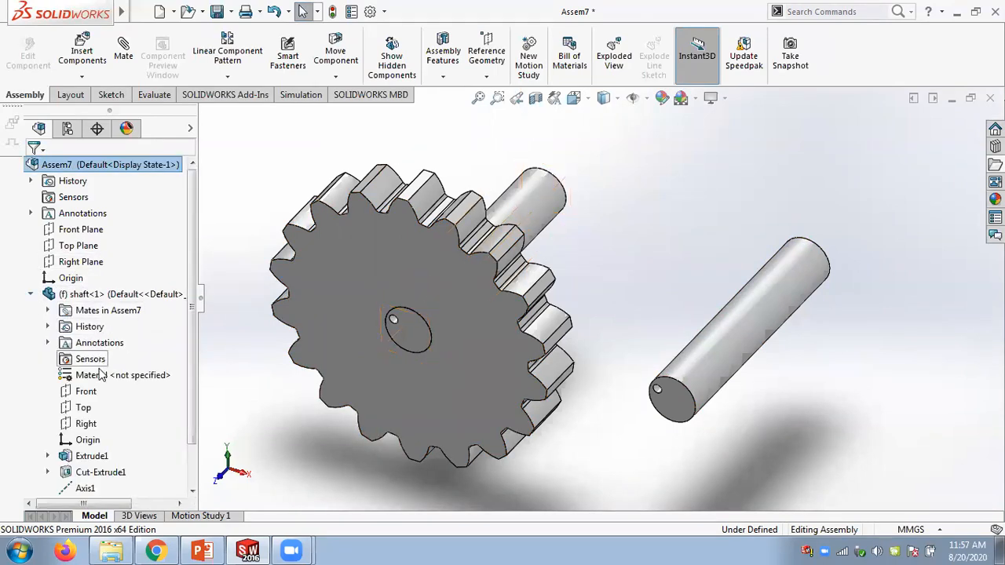
click(86, 428)
click(148, 399)
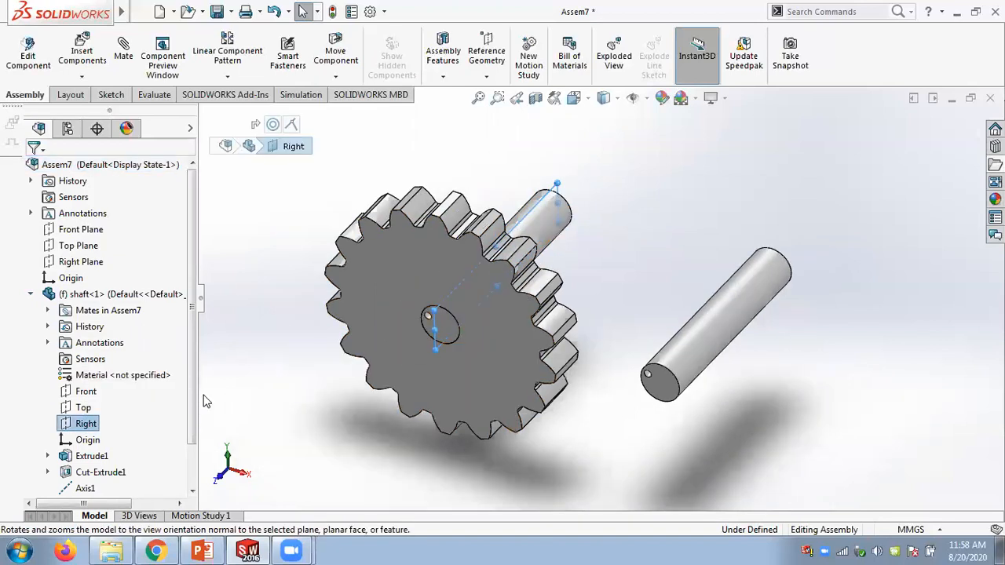
scroll(185, 397, down, 1)
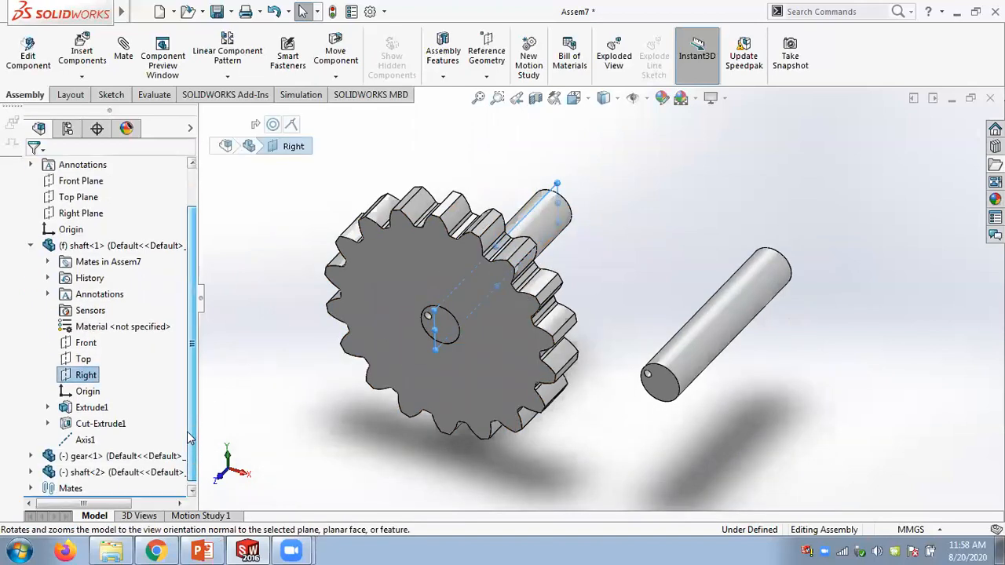
click(30, 472)
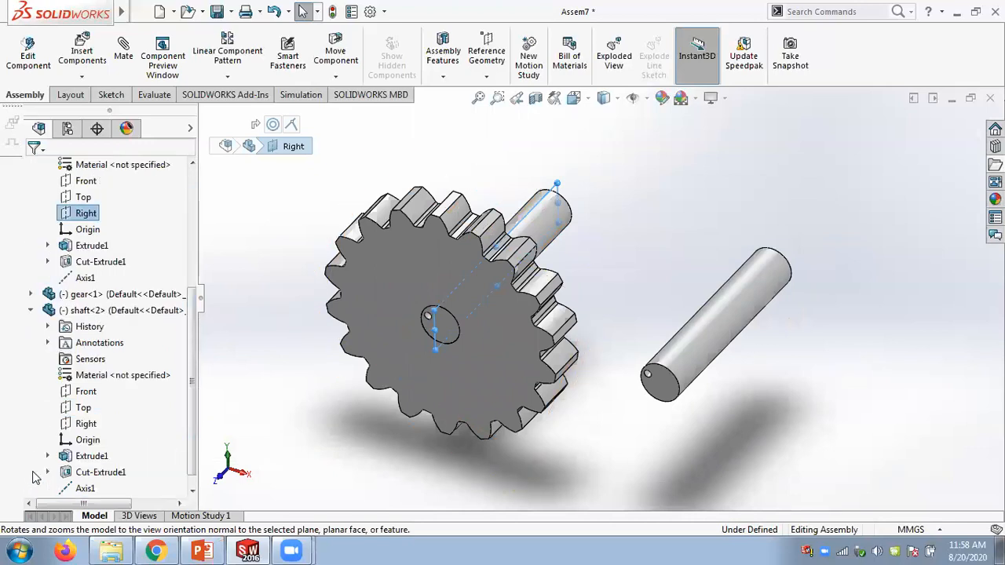
click(86, 424)
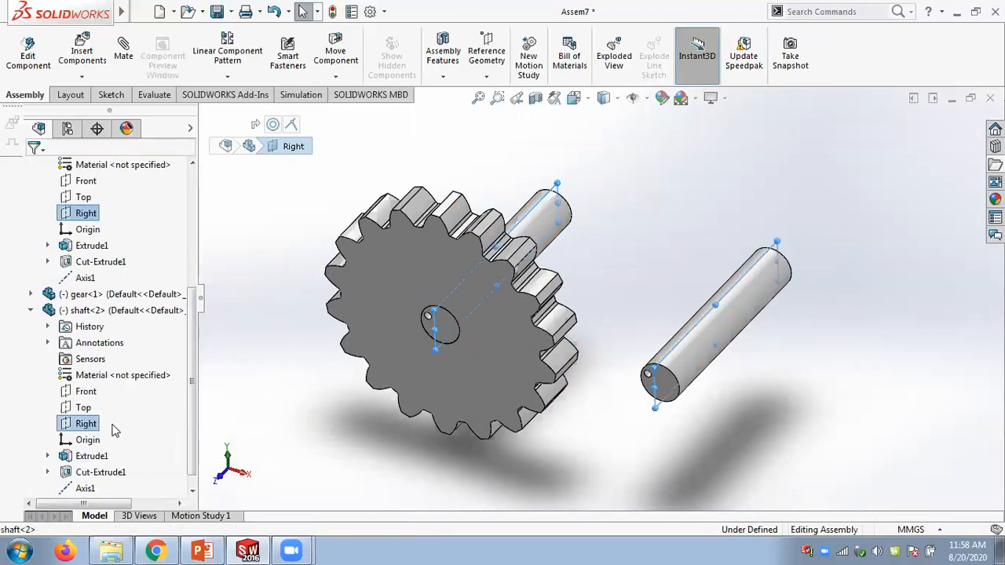
click(123, 51)
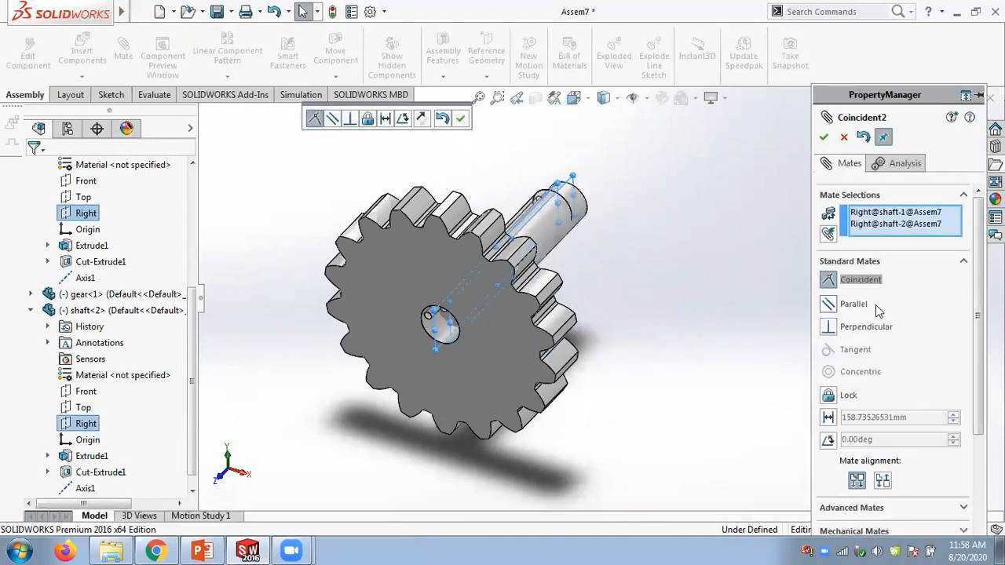
click(885, 416)
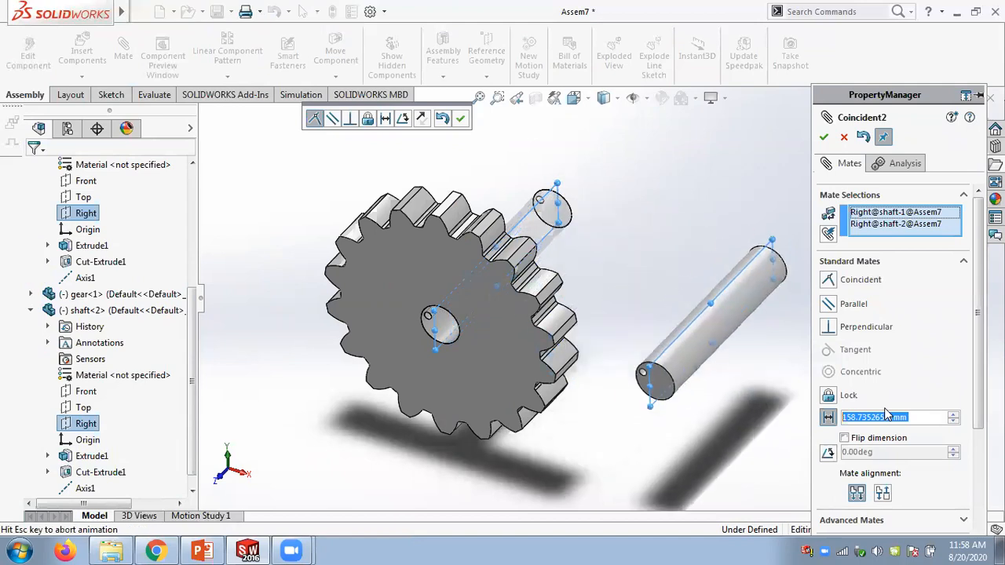
text(155)
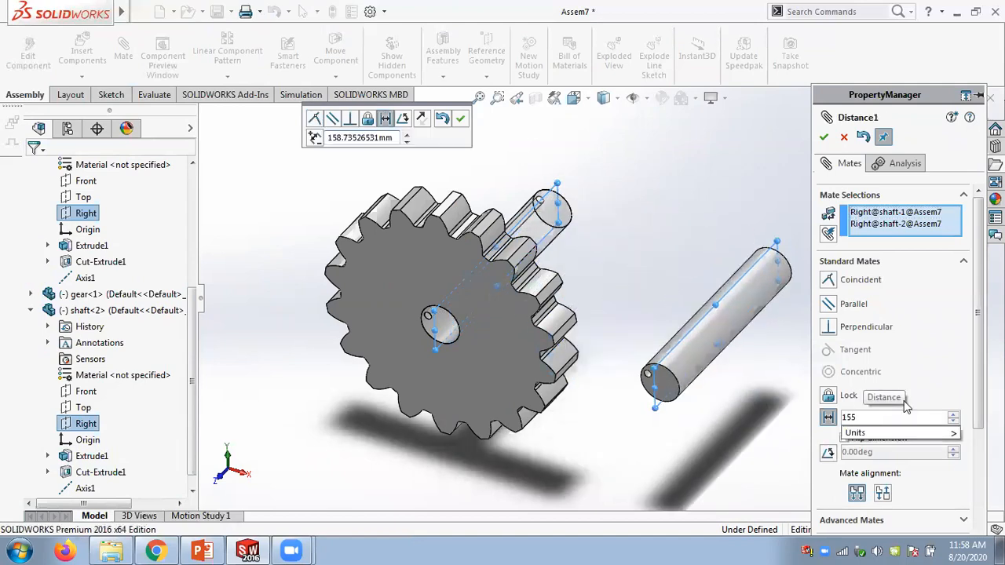
key(Return)
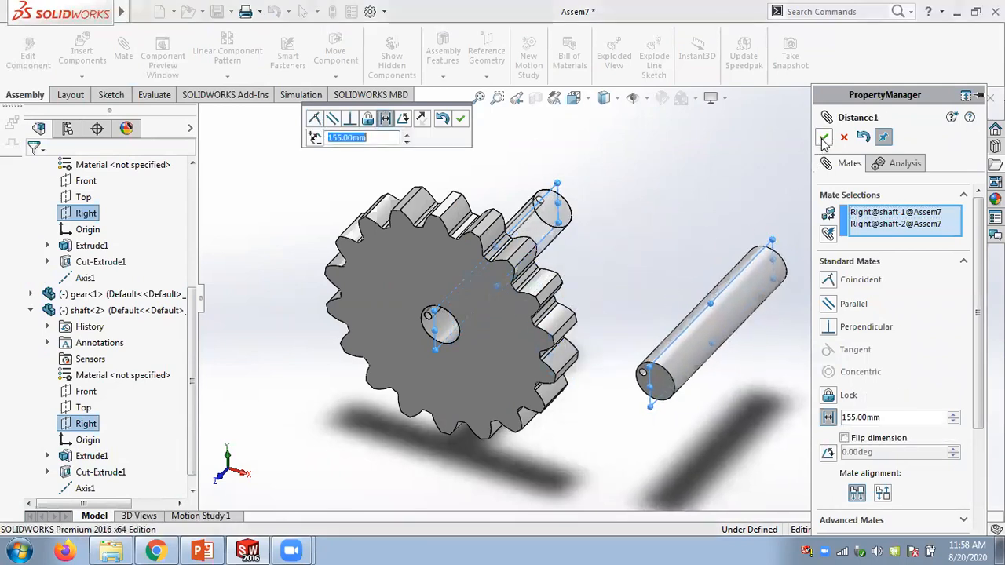
click(461, 119)
mouse_move(651, 243)
middle_down()
mouse_move(646, 215)
mouse_move(642, 233)
middle_up()
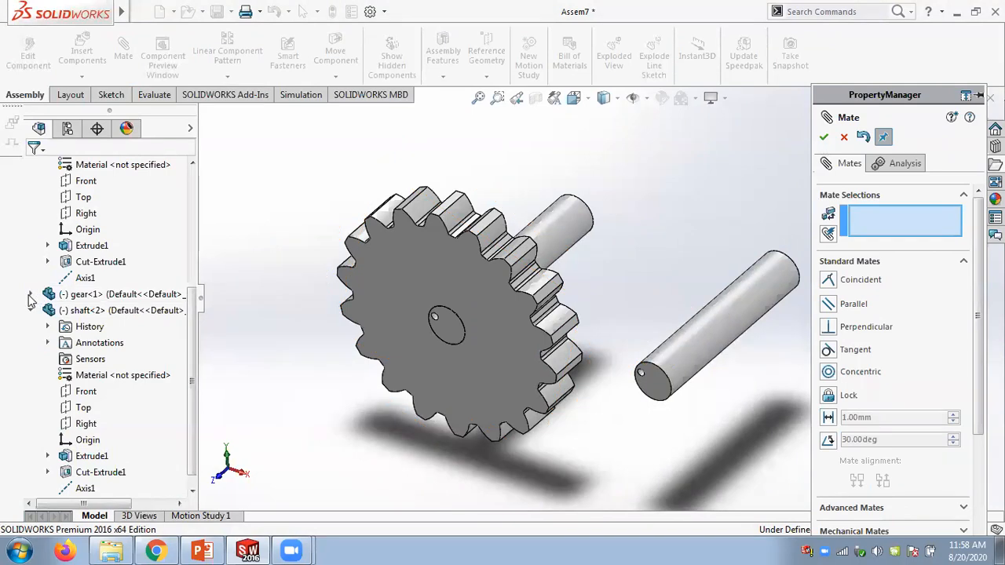
- Make the Top planes of the two shafts coincident
mouse_move(706, 316)
mouse_down()
mouse_move(712, 247)
mouse_move(705, 339)
mouse_move(705, 311)
mouse_up()
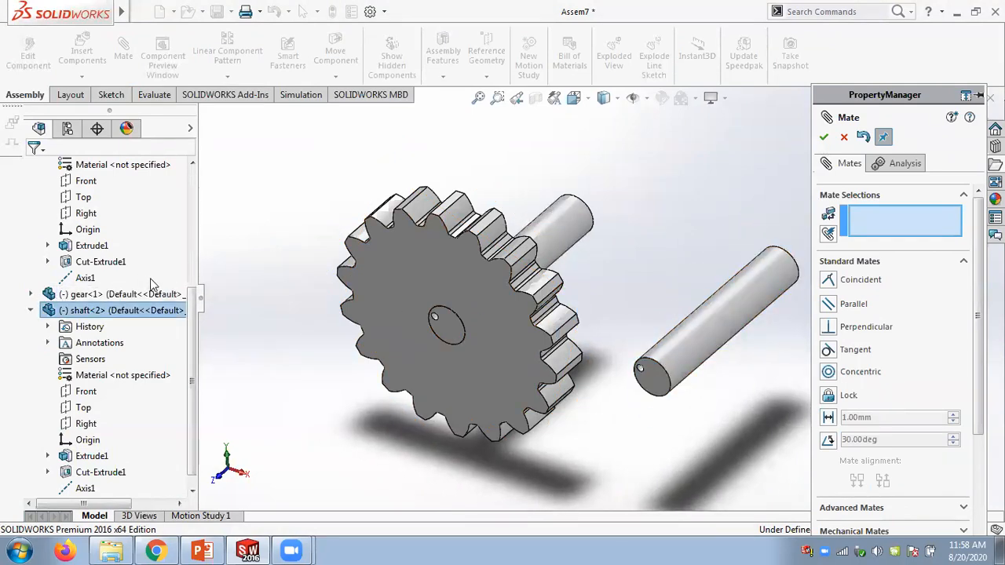
click(84, 407)
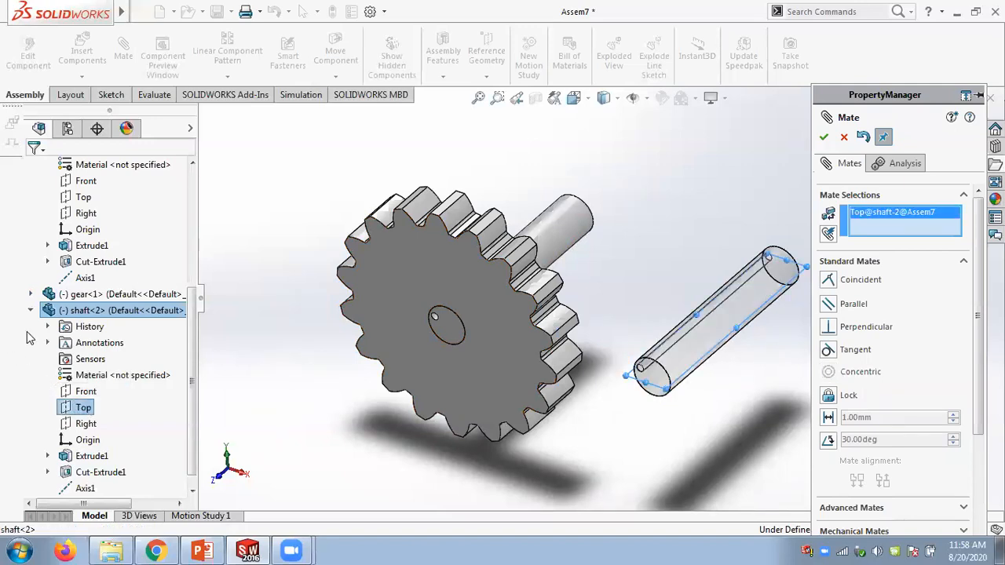
mouse_move(195, 371)
mouse_down()
mouse_move(194, 383)
mouse_move(193, 276)
mouse_up()
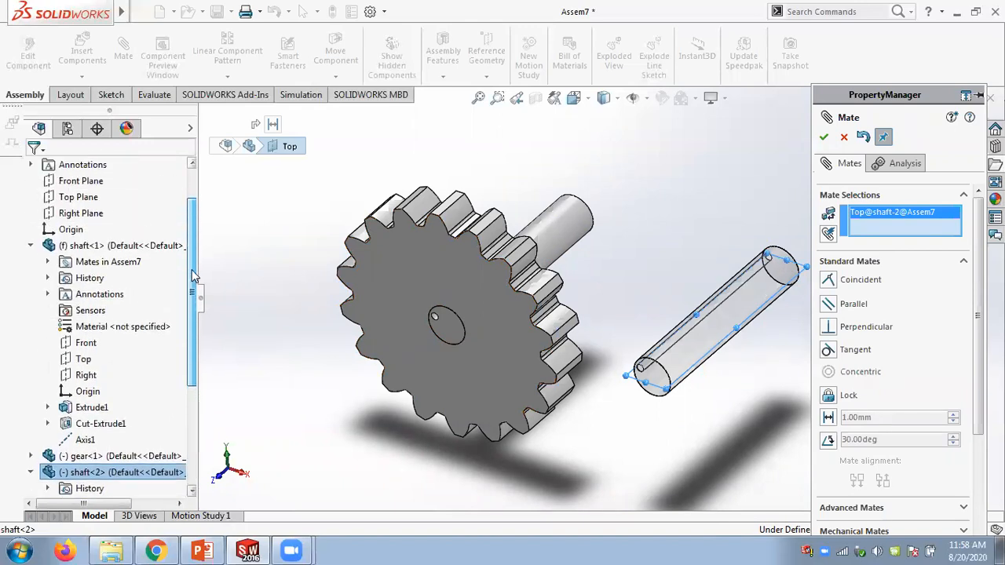
click(85, 361)
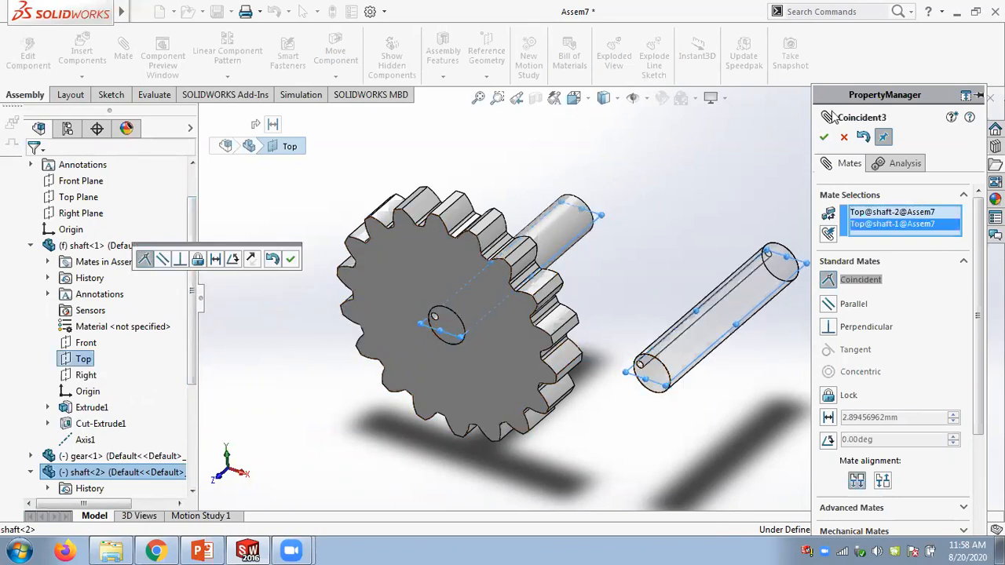
click(824, 139)
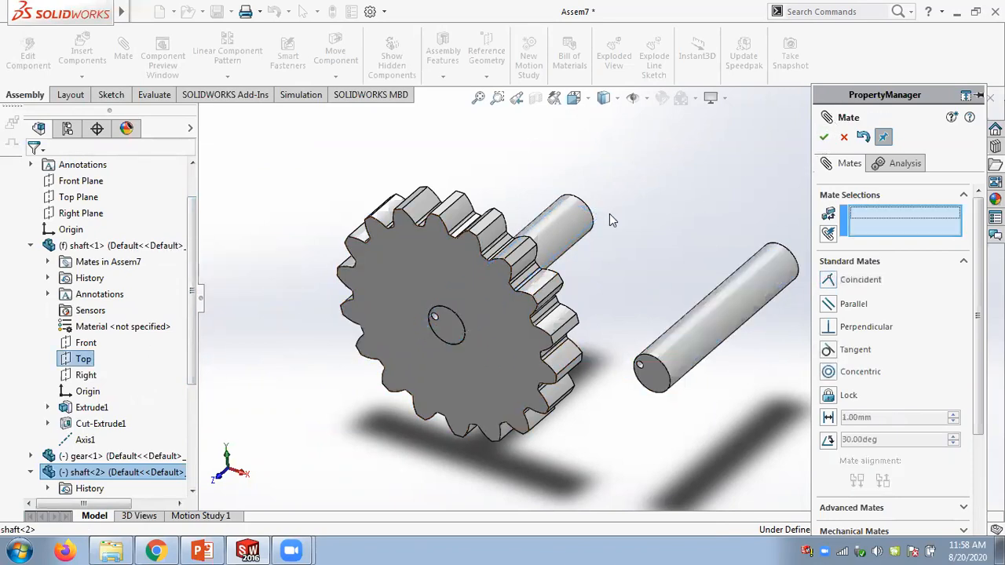
- Make the end faces of the two shafts coincident, clearing a wrong cylindrical-face selection, and close the Mate command
click(452, 336)
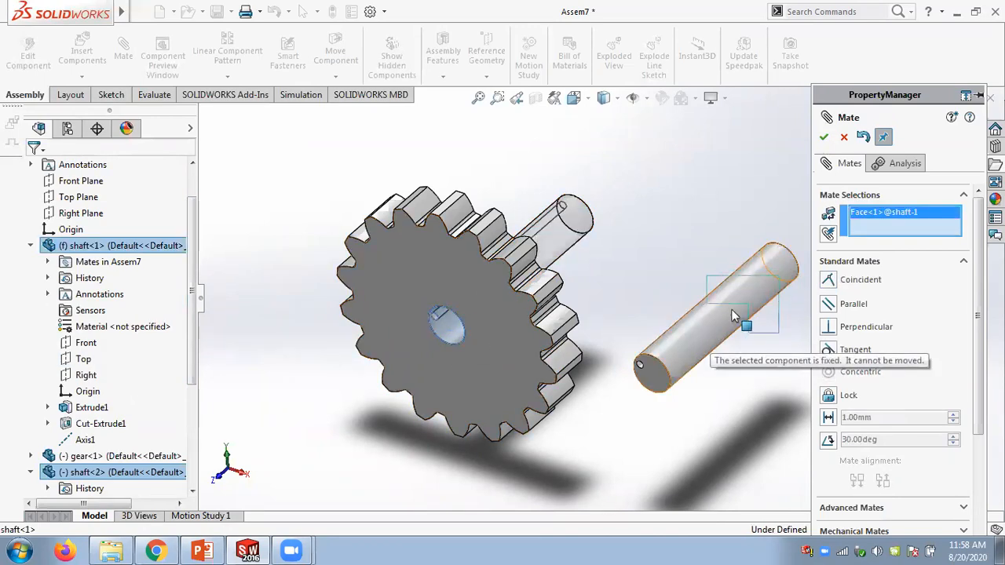
click(656, 367)
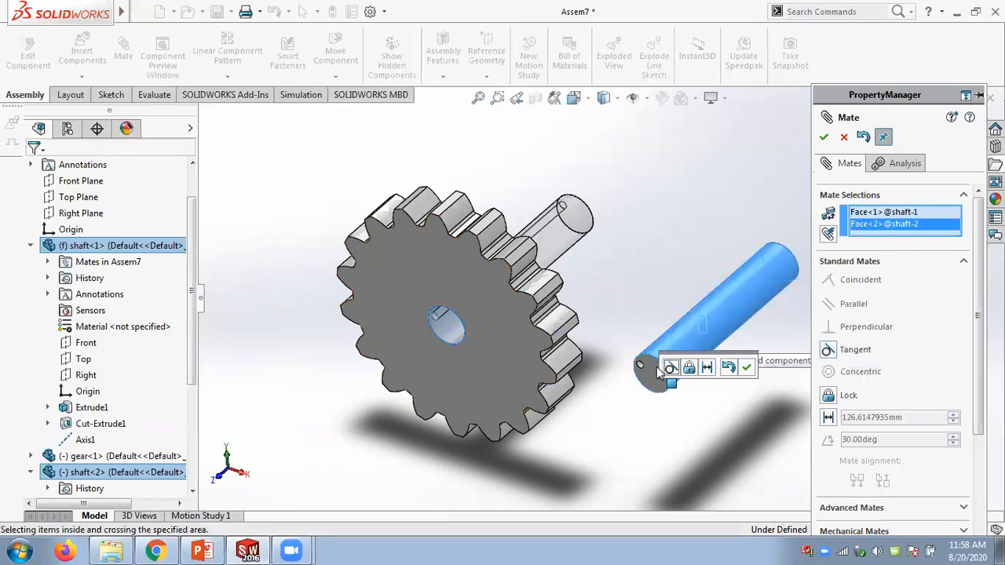
right_click(893, 224)
click(919, 230)
drag(722, 314, 774, 240)
click(457, 340)
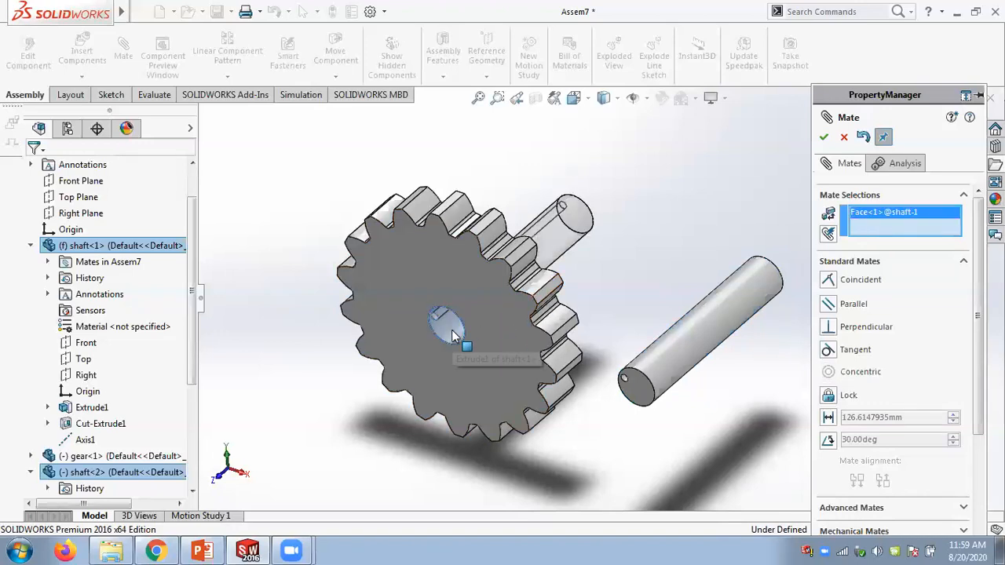
click(631, 387)
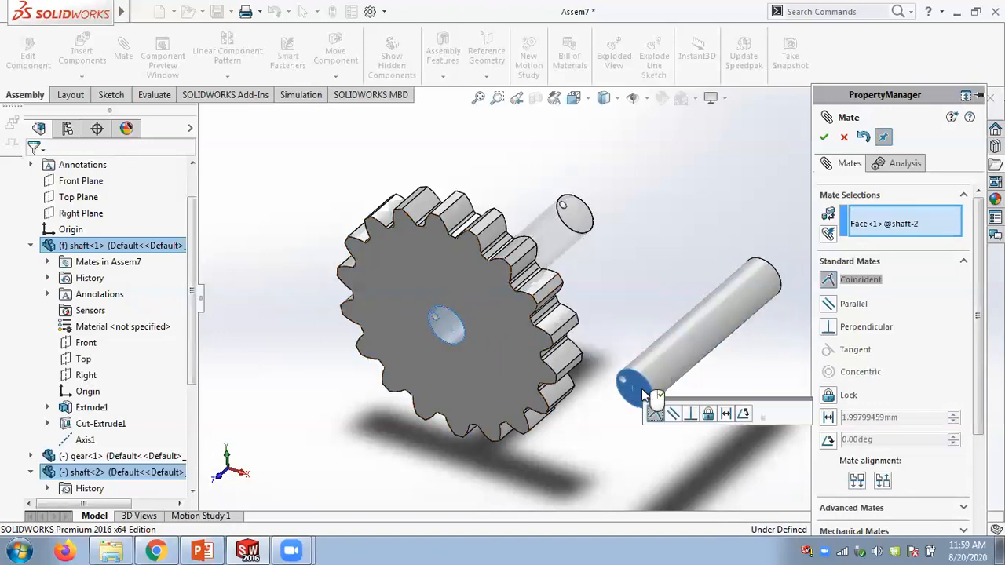
click(802, 416)
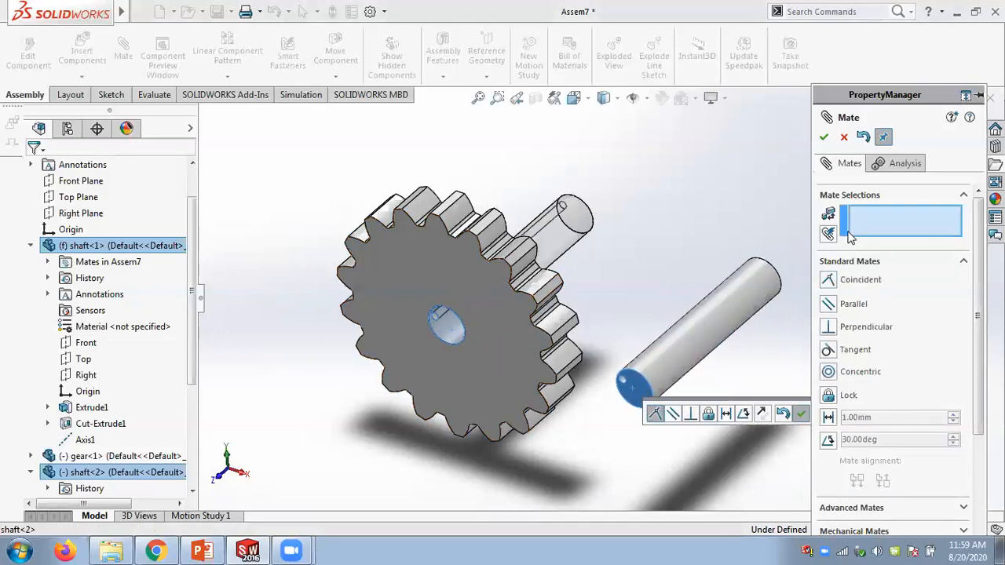
click(823, 137)
middle_drag(733, 217, 713, 188)
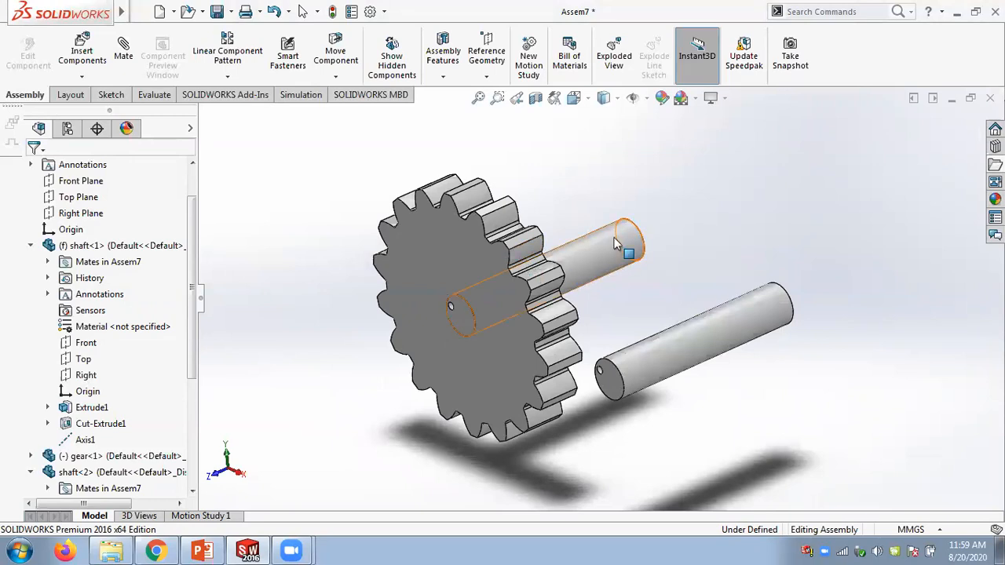
click(671, 354)
click(720, 234)
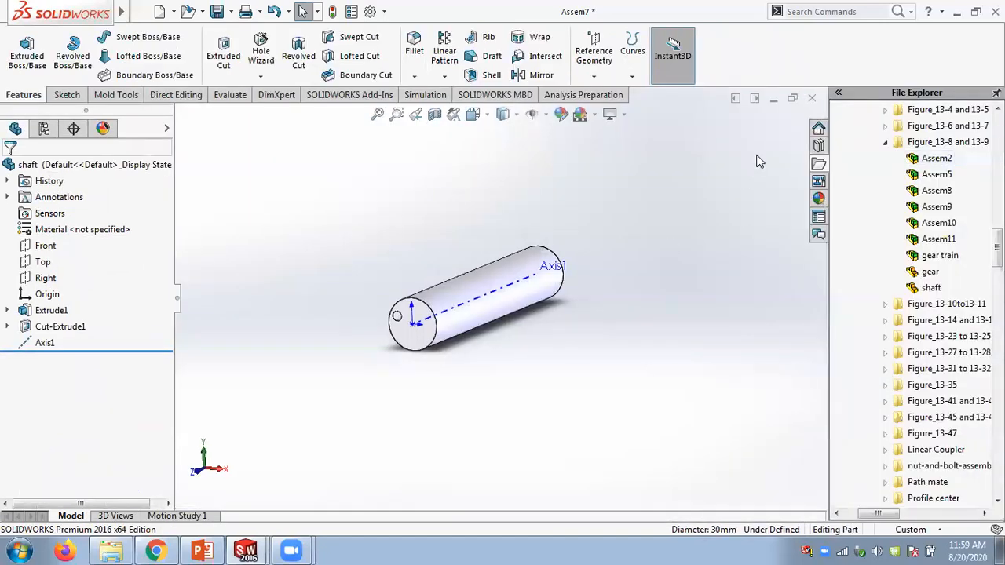
click(812, 99)
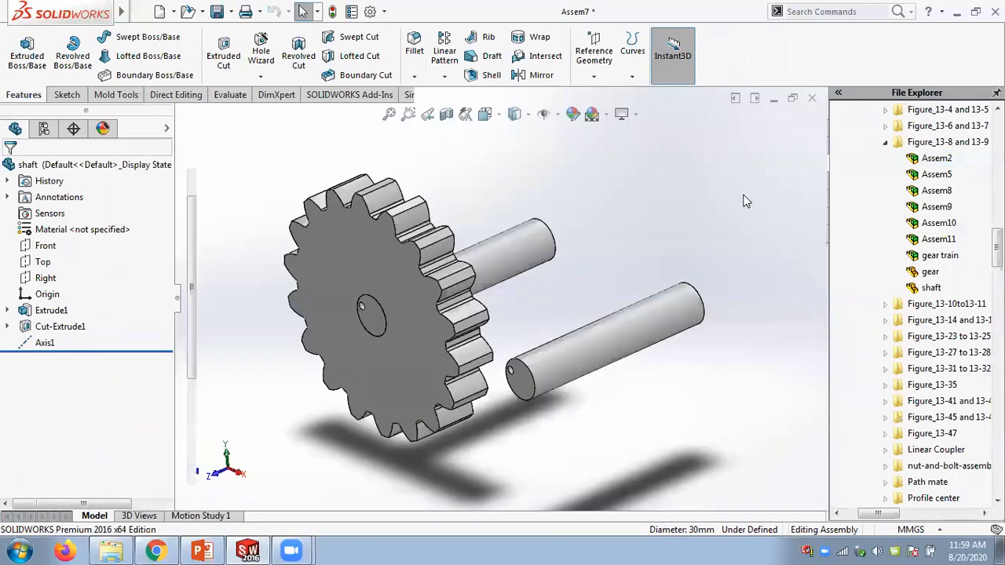
- Insert a second gear from the same folder and place it near the second shaft
drag(928, 272, 636, 230)
middle_drag(636, 230, 654, 252)
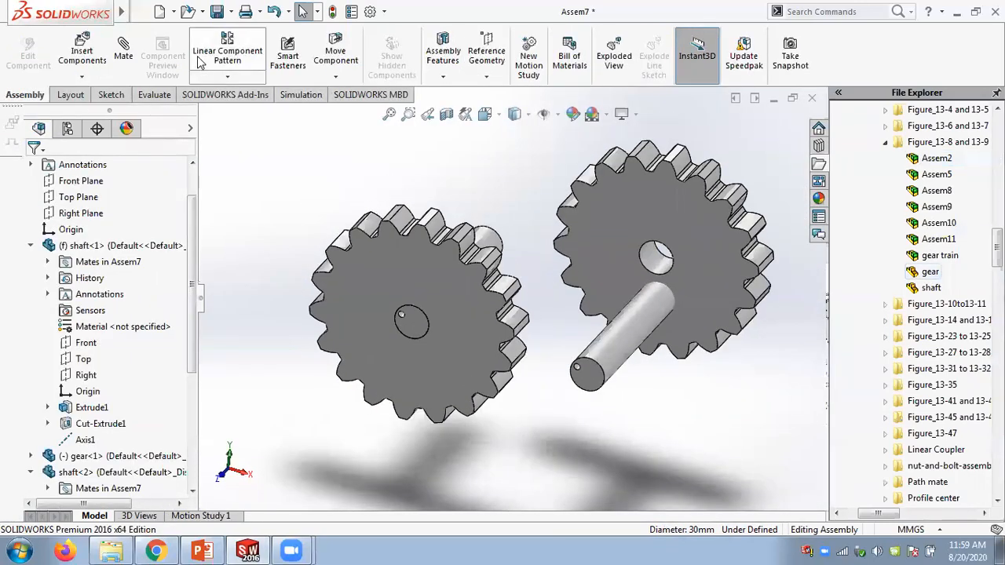
- Mate the second gear's bore concentric with the second shaft
click(133, 57)
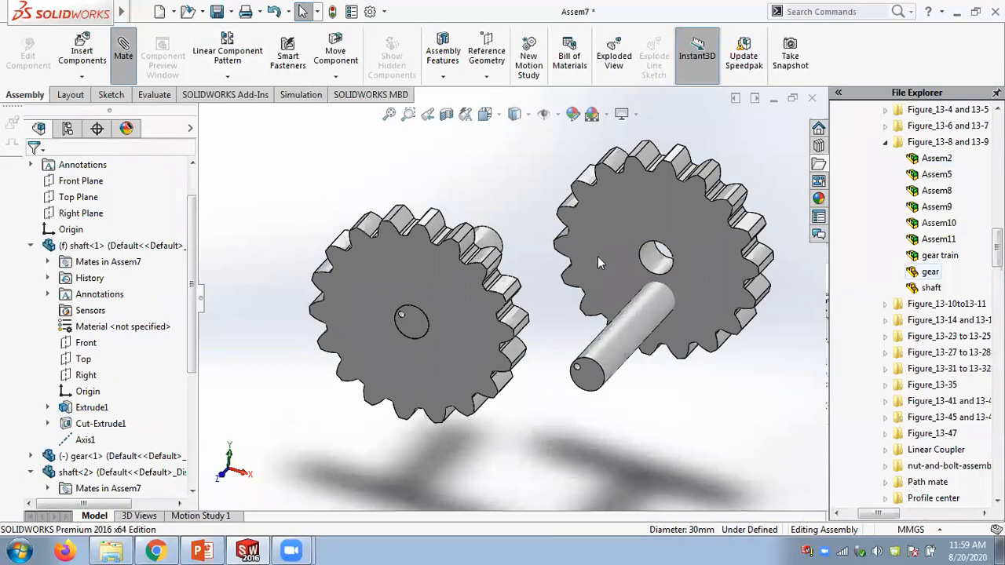
click(618, 347)
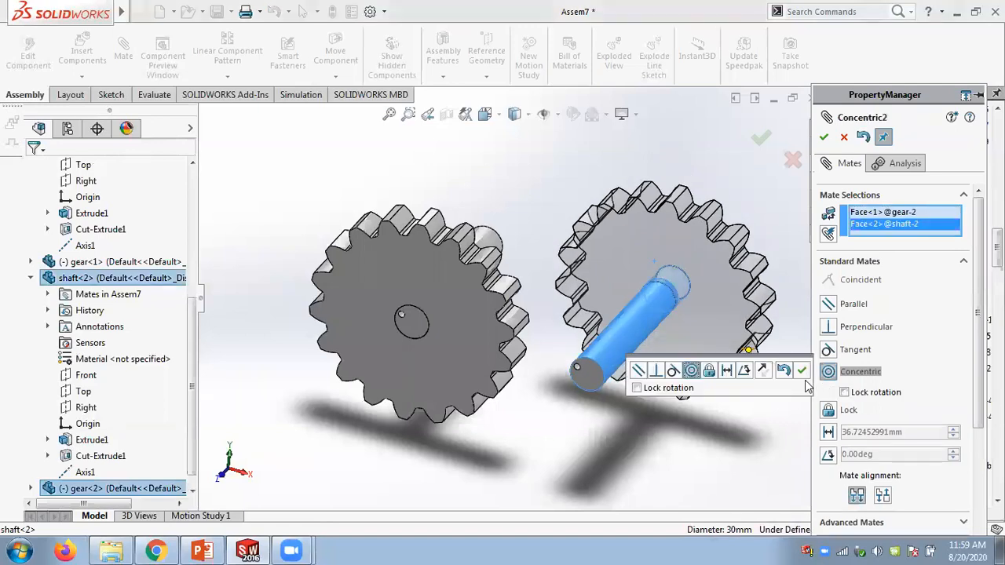
click(802, 370)
- Make the second gear's face coincident with the second shaft's end face and close the Mate command
click(724, 297)
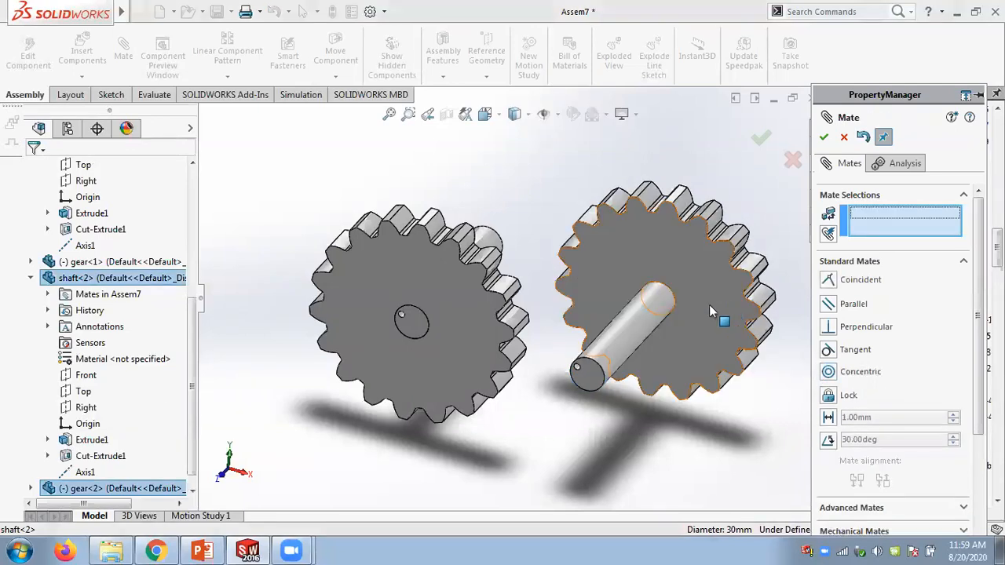
click(593, 385)
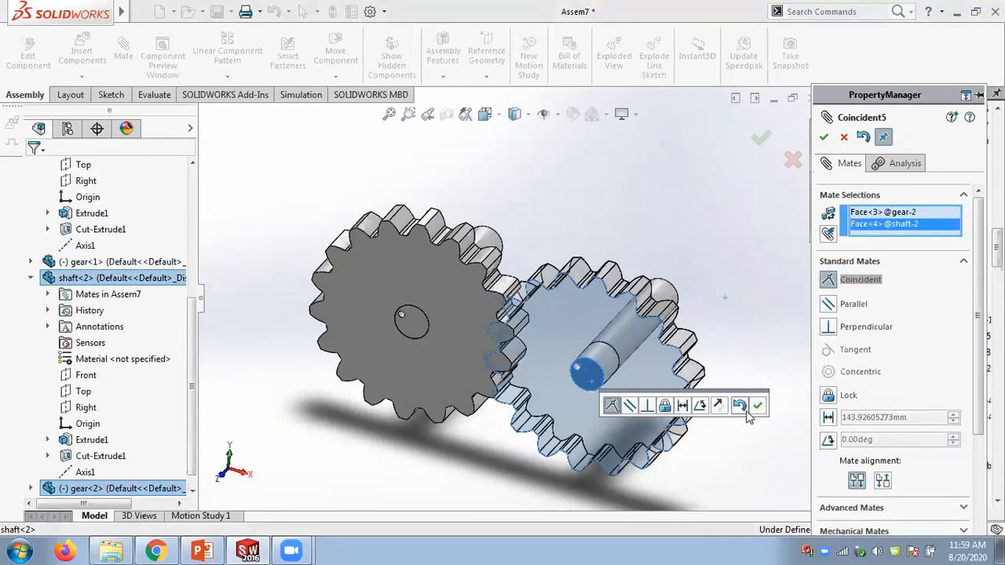
click(757, 406)
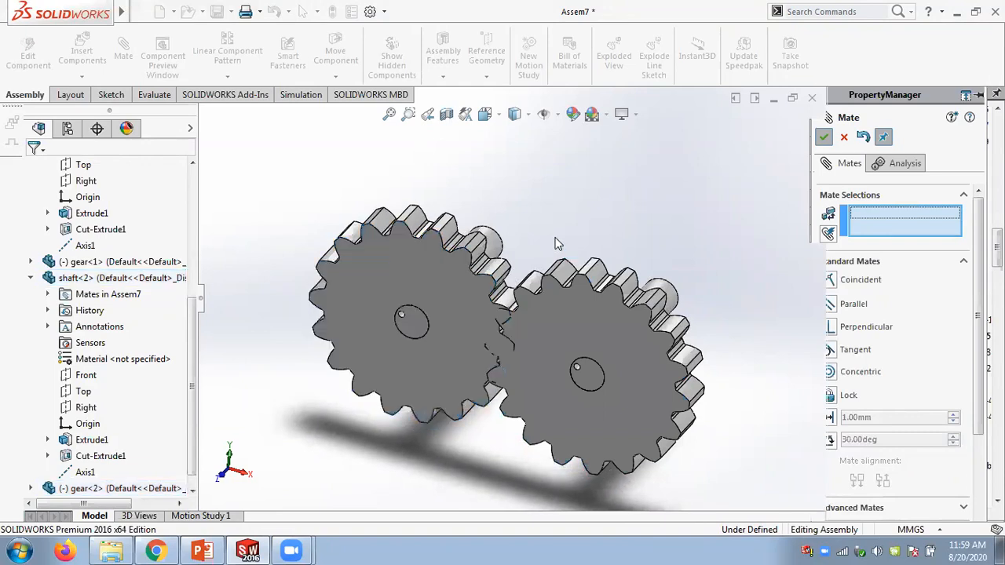
key(Escape)
- Rotate the two gears about their shafts so their teeth line up for meshing
scroll(553, 253, up, 1)
middle_drag(551, 255, 573, 214)
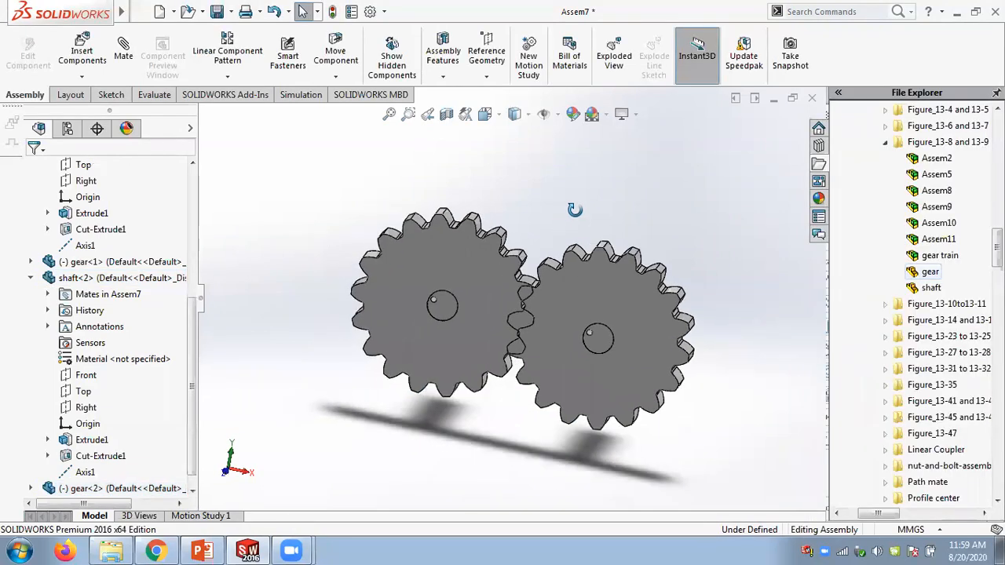
scroll(551, 329, down, 4)
click(524, 333)
drag(518, 366, 530, 291)
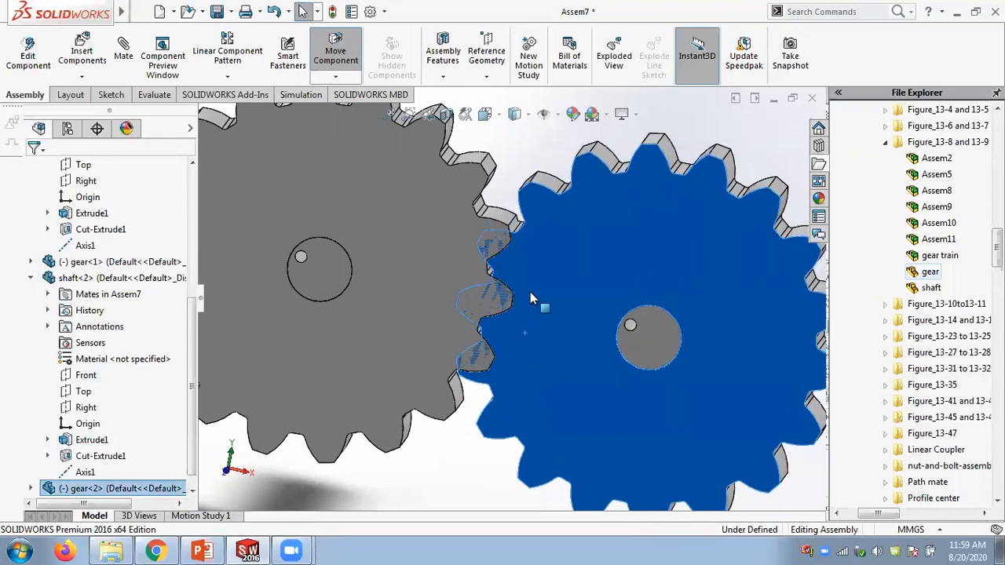
drag(456, 231, 463, 231)
scroll(624, 241, up, 1)
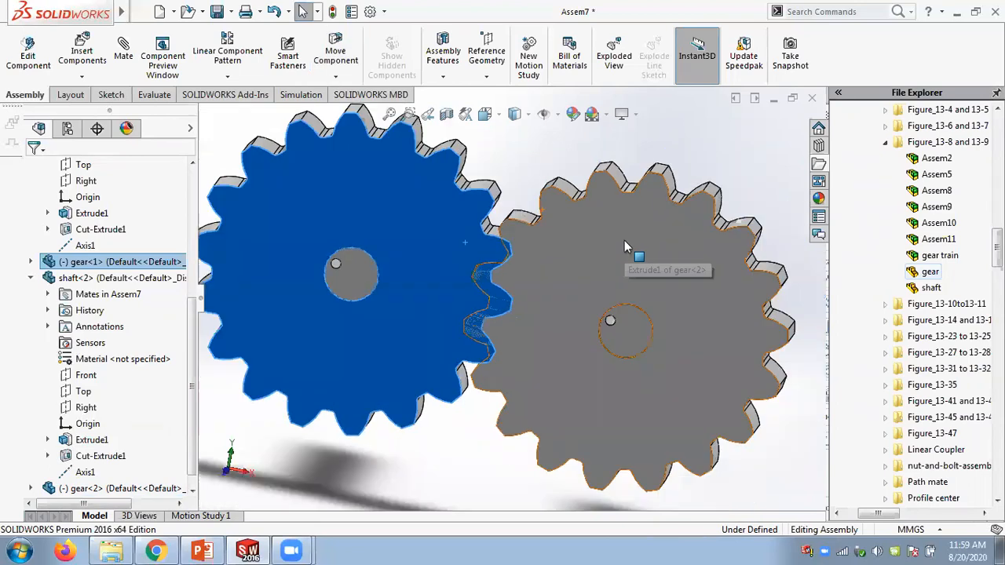
scroll(625, 240, up, 1)
middle_drag(594, 273, 549, 305)
click(659, 179)
scroll(658, 182, down, 2)
drag(553, 267, 662, 175)
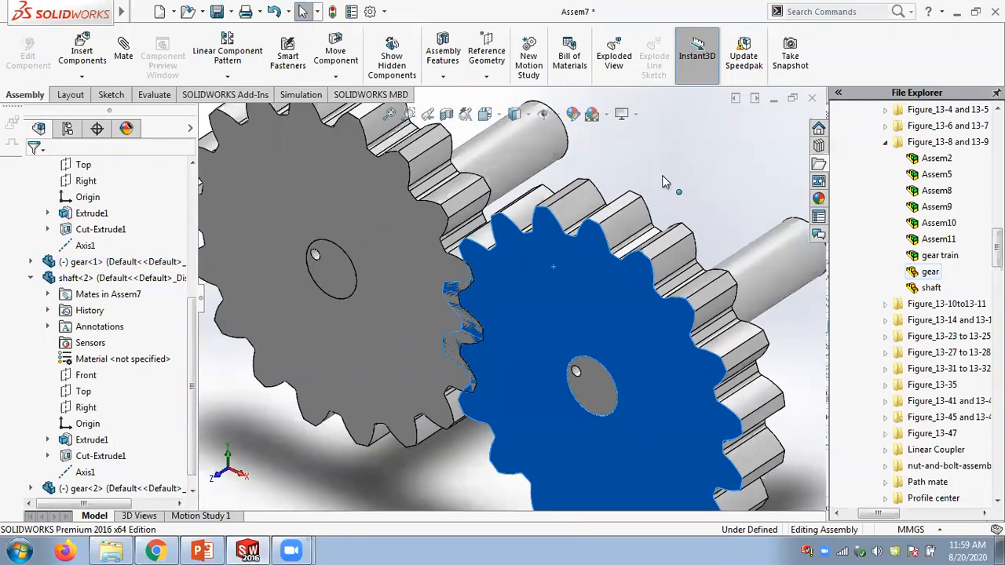
scroll(687, 152, up, 3)
scroll(687, 196, down, 3)
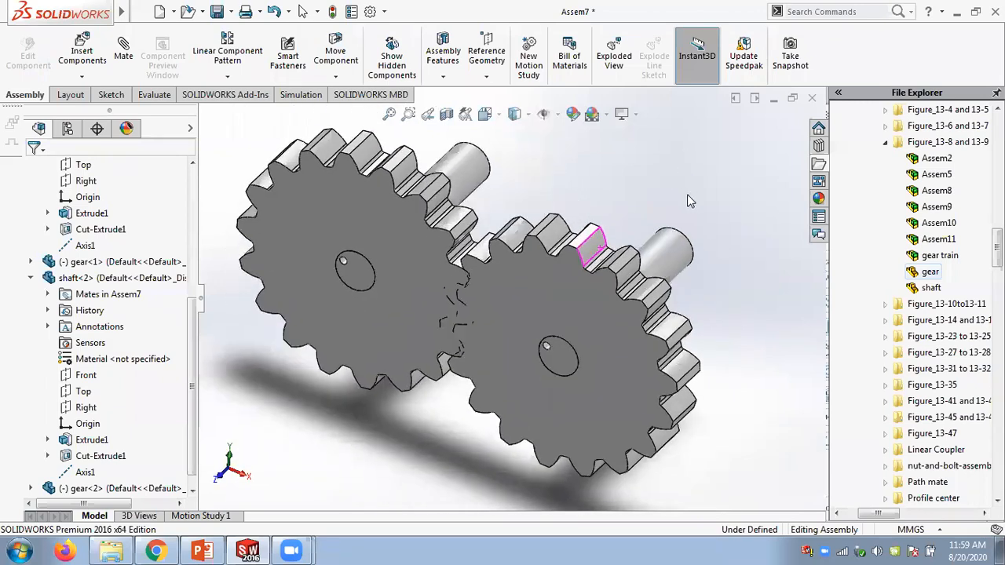
click(886, 143)
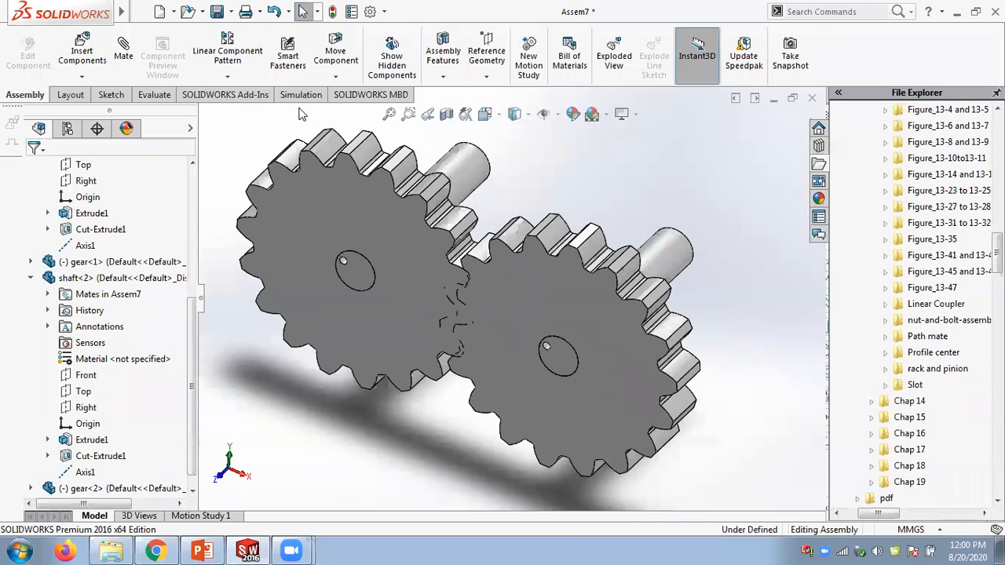
click(126, 61)
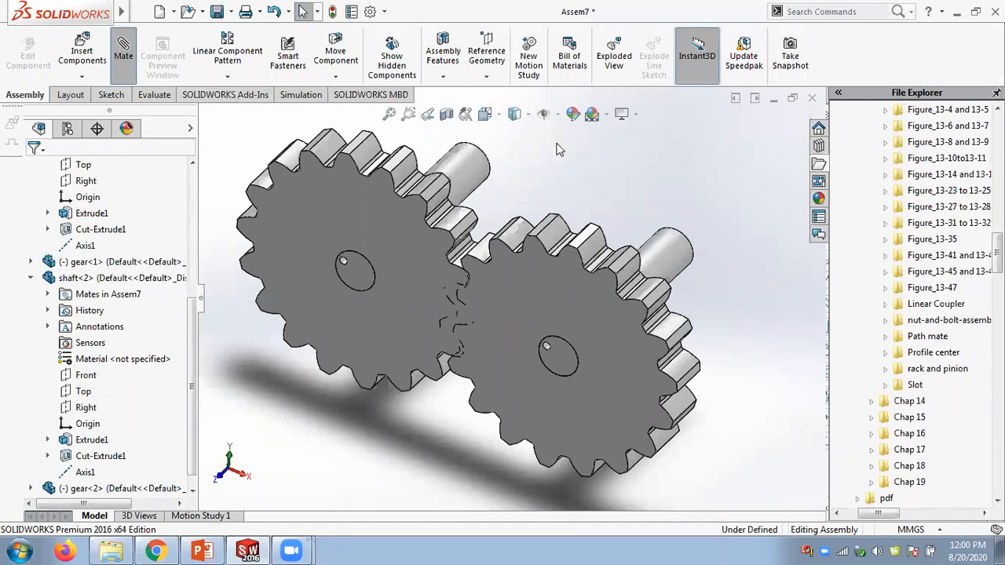
drag(976, 326, 976, 430)
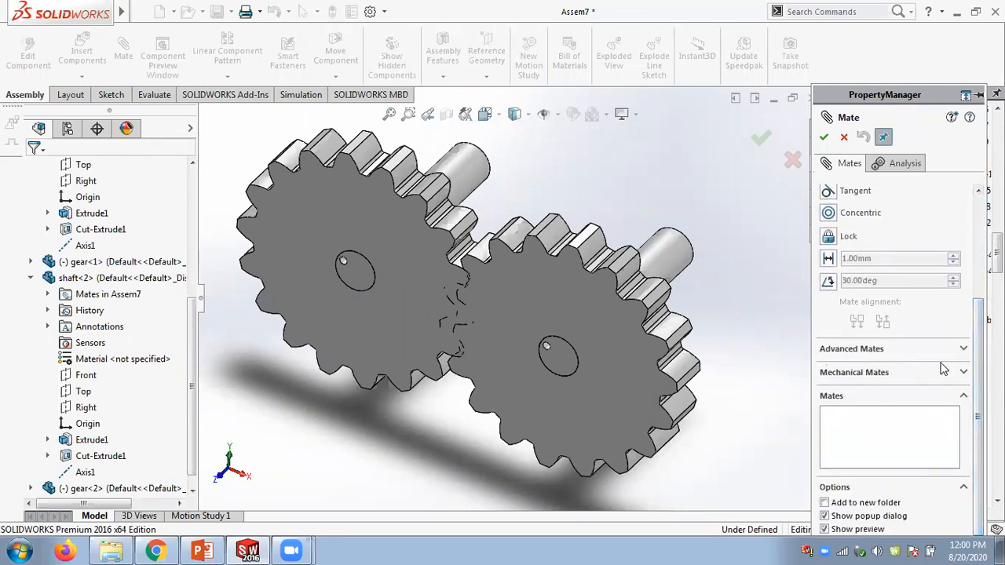
click(965, 374)
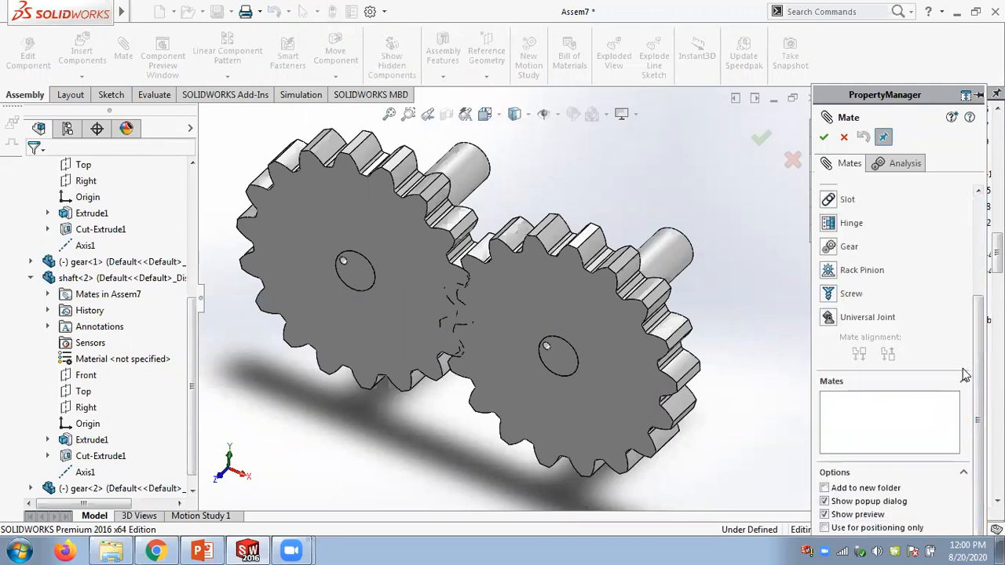
click(829, 249)
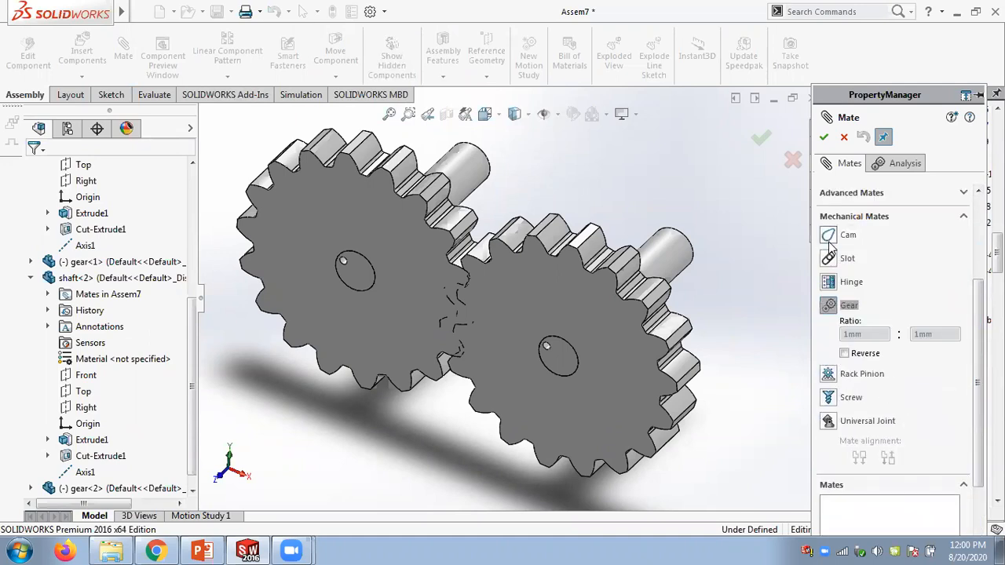
scroll(972, 306, up, 5)
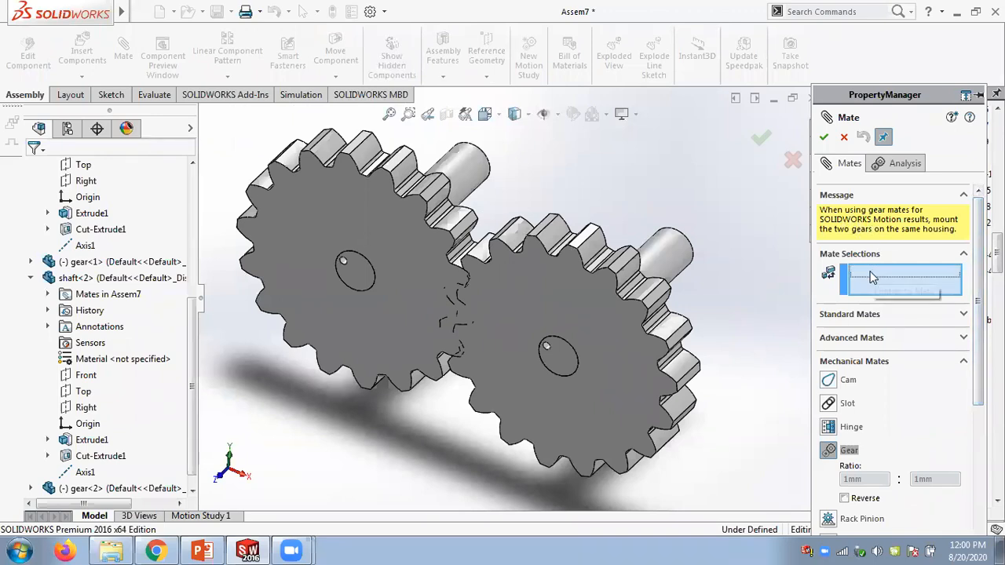
scroll(405, 306, down, 3)
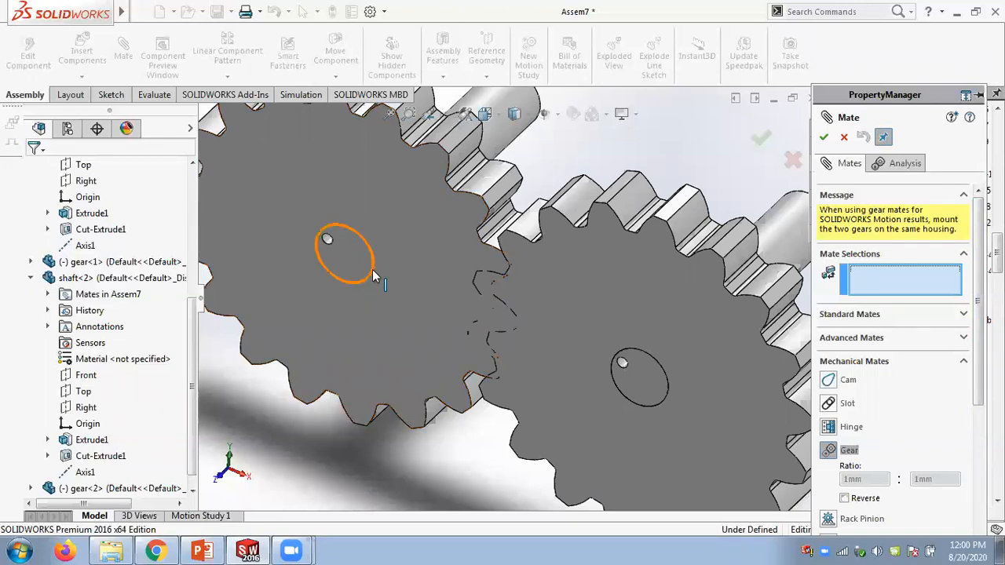
click(372, 276)
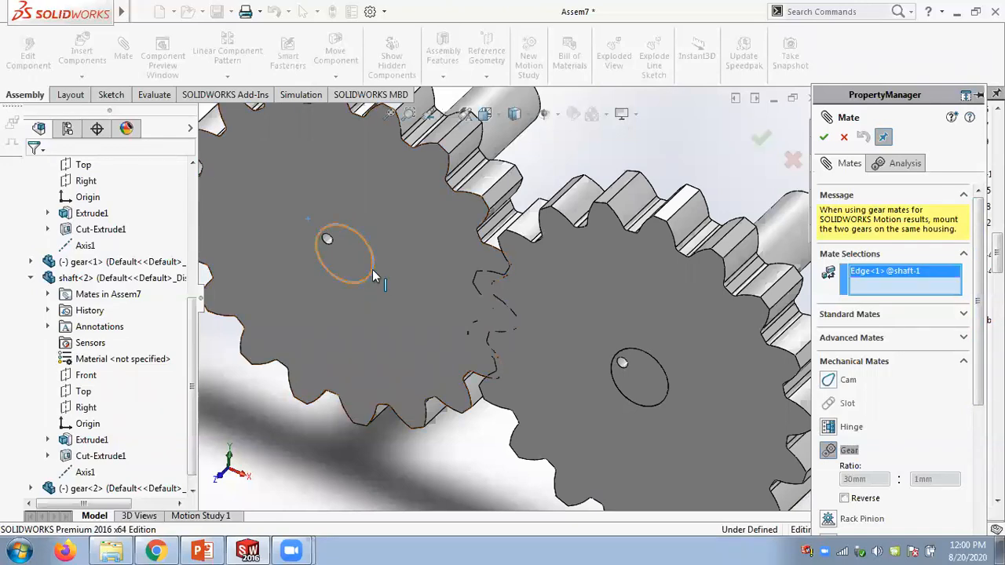
right_click(883, 279)
click(915, 278)
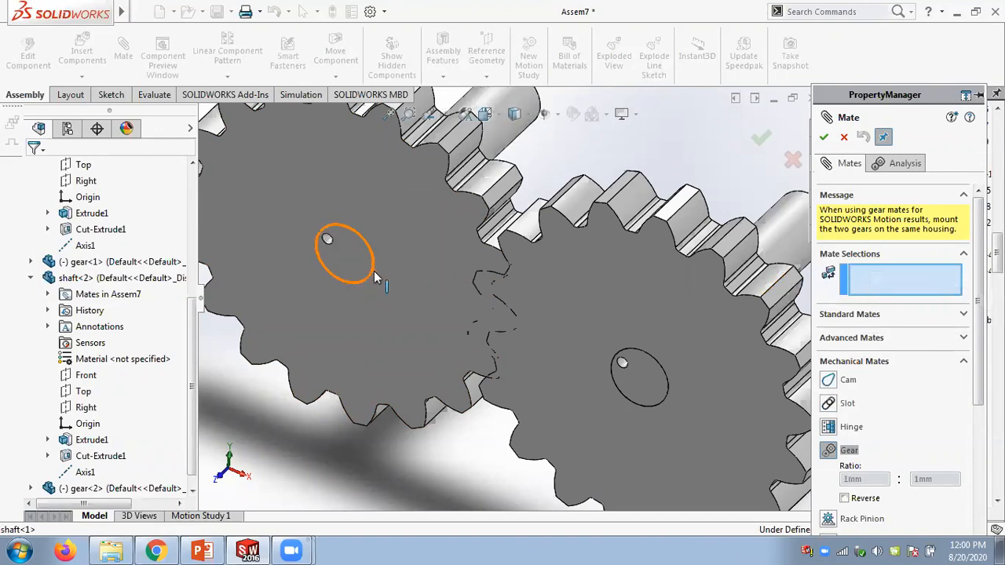
click(374, 276)
right_click(881, 273)
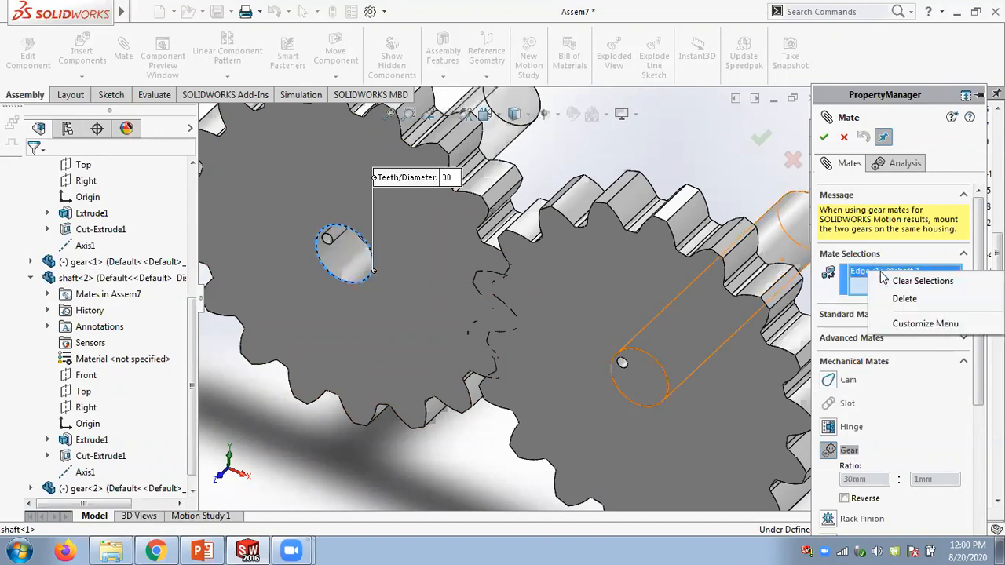
click(914, 280)
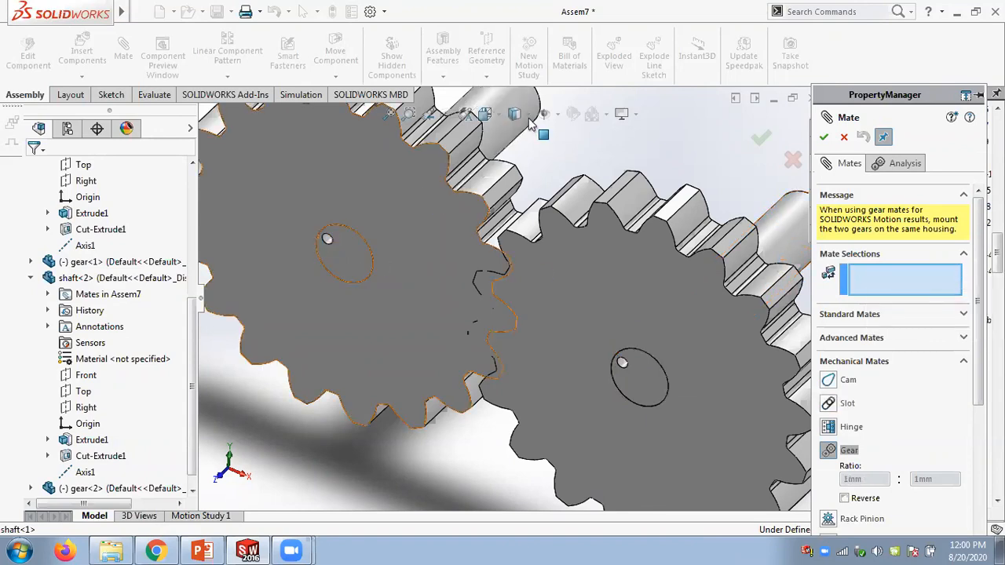
click(765, 140)
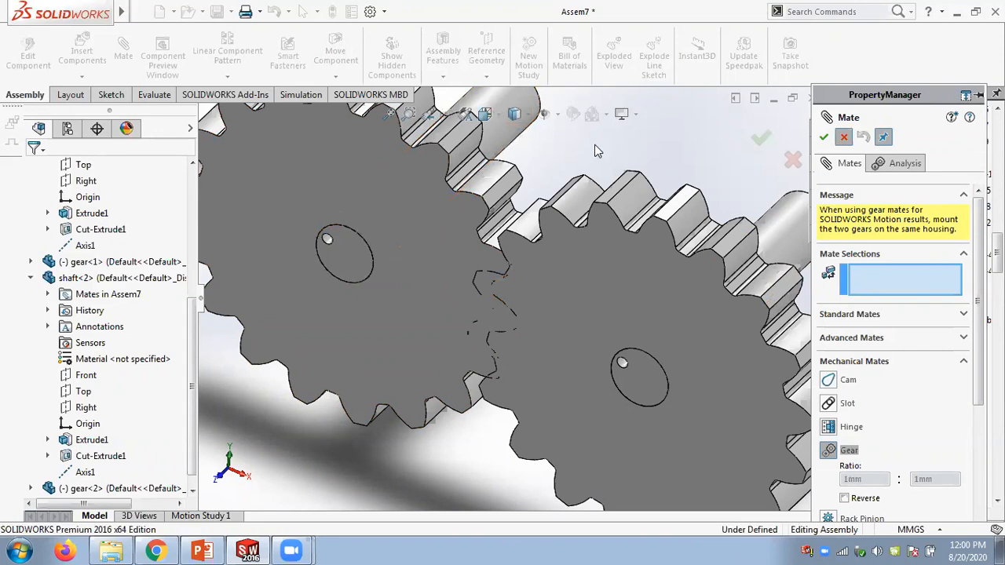
- Hide both shafts so the gear bores can be selected
right_click(502, 137)
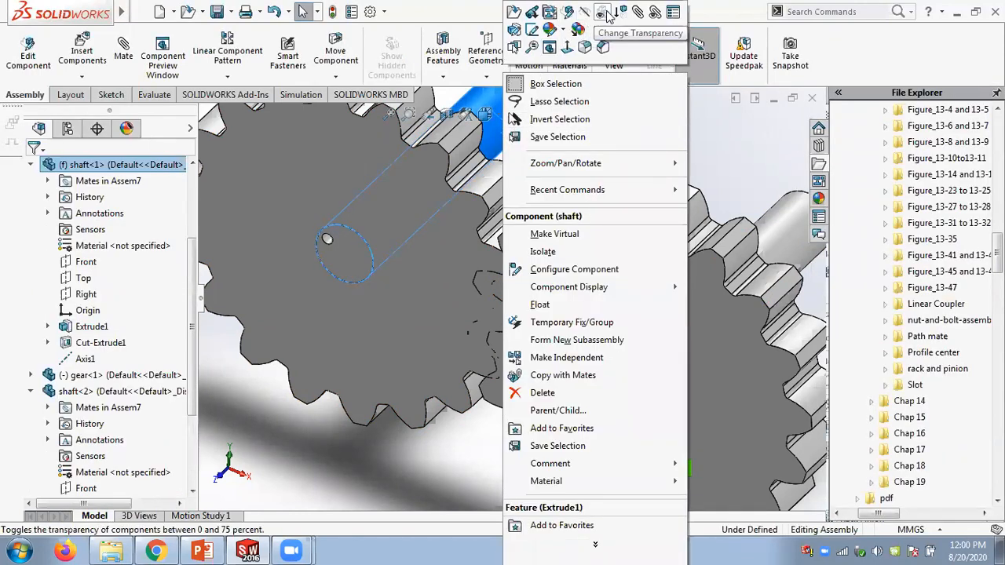
click(586, 14)
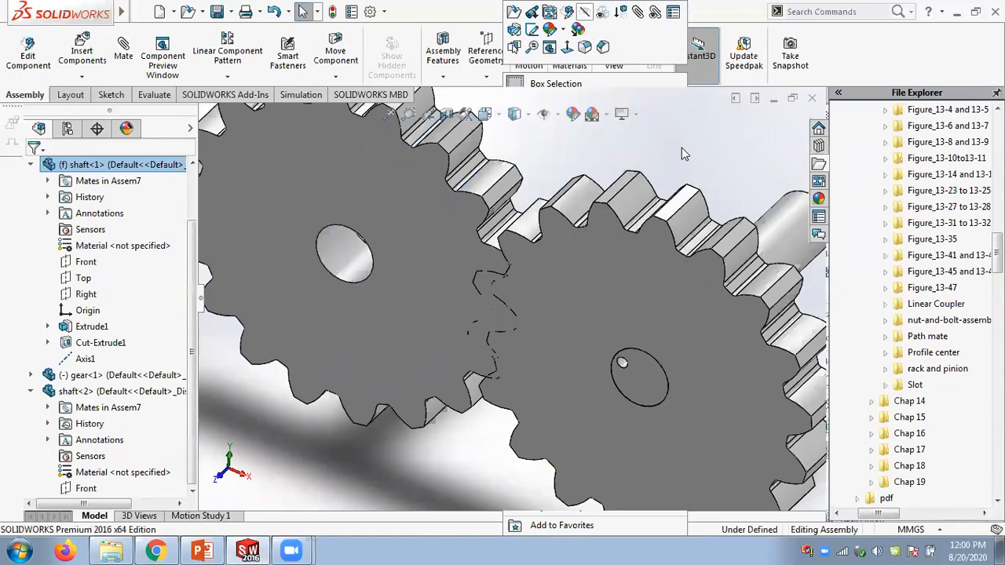
scroll(681, 149, up, 2)
right_click(701, 249)
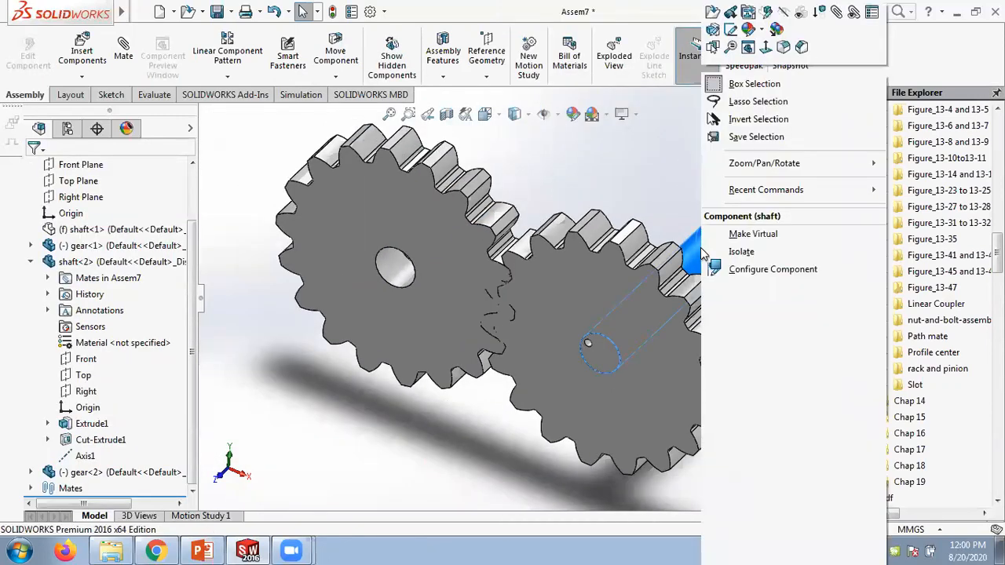
click(784, 12)
scroll(636, 157, down, 2)
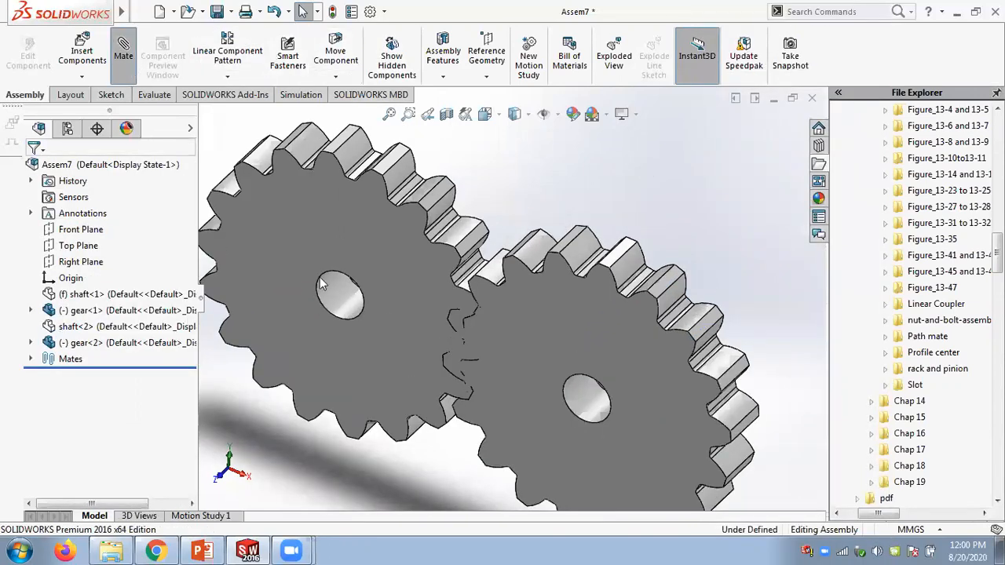
- Set up a Gear mechanical mate between the bore edges of the two gears
drag(975, 304, 975, 422)
click(963, 359)
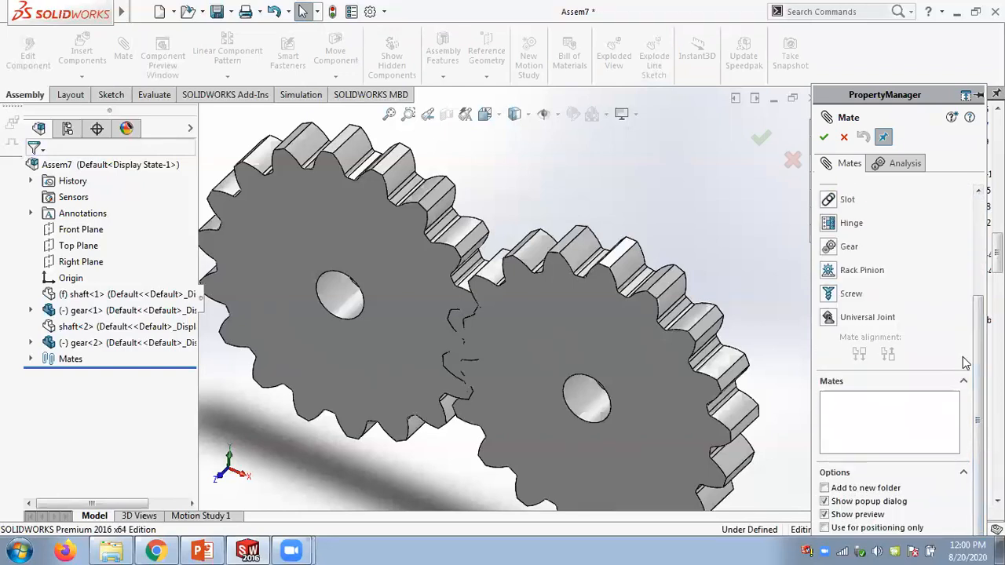
click(849, 246)
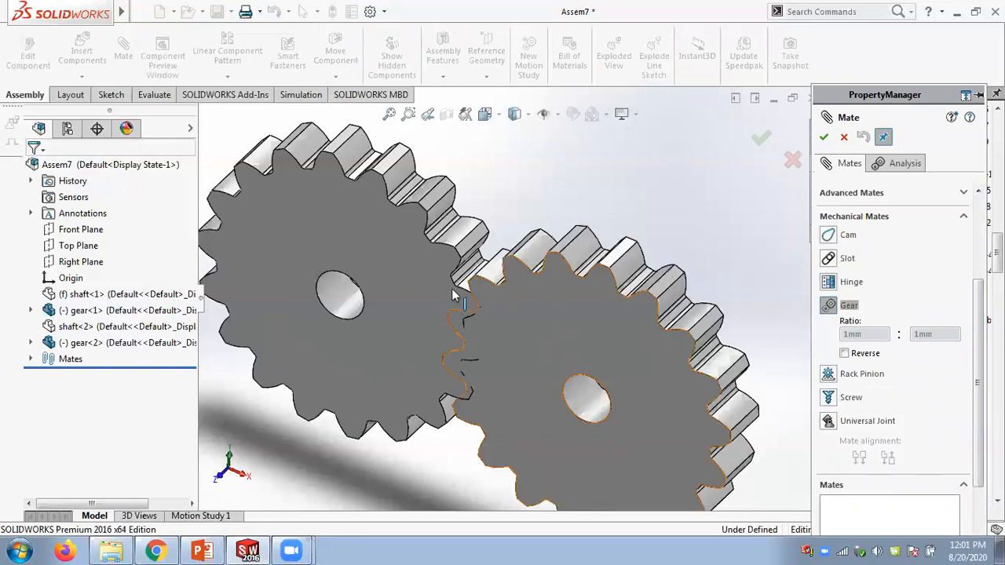
click(356, 316)
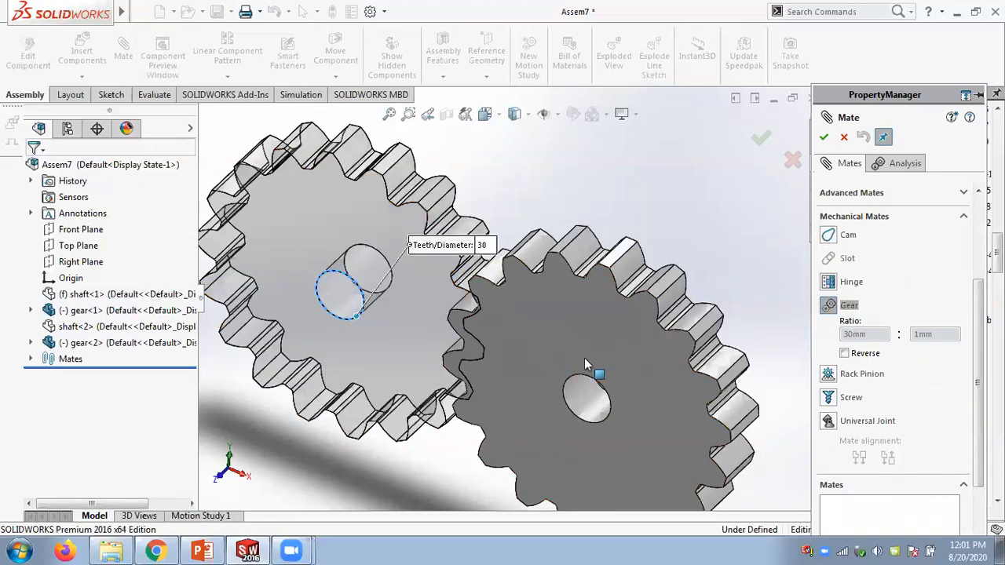
click(606, 414)
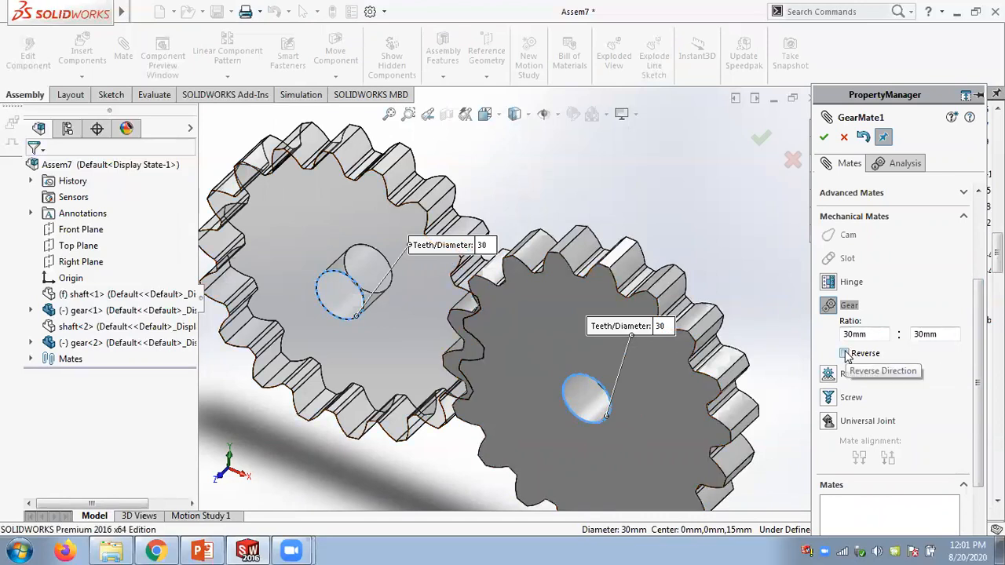
- Turn the second gear to test the gear mate and switch on the Reverse option
drag(610, 314, 506, 370)
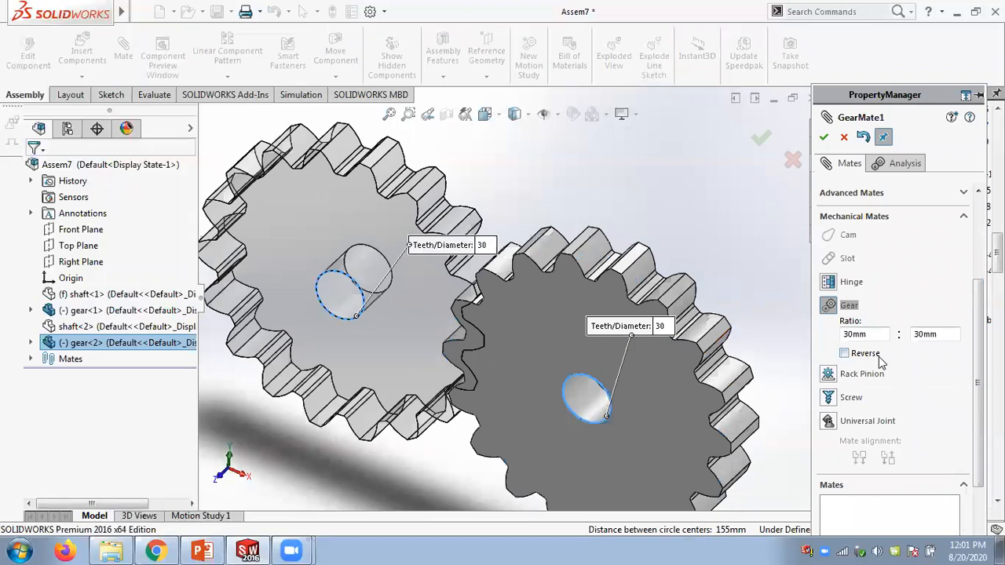
click(844, 354)
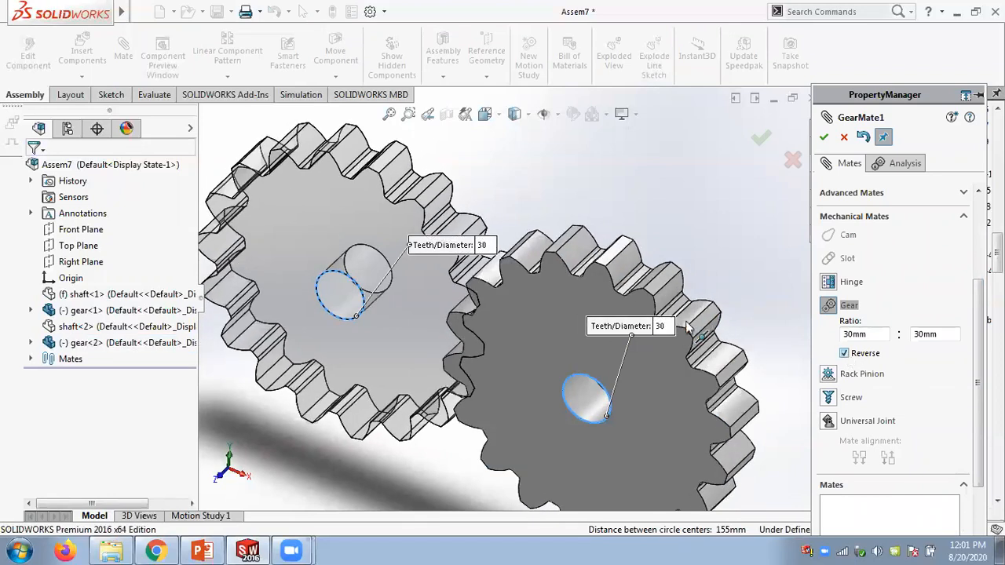
- Turn the second gear again to check how the teeth mesh with Reverse switched on
drag(569, 298, 447, 407)
middle_drag(455, 404, 476, 332)
scroll(477, 321, down, 3)
drag(581, 299, 531, 330)
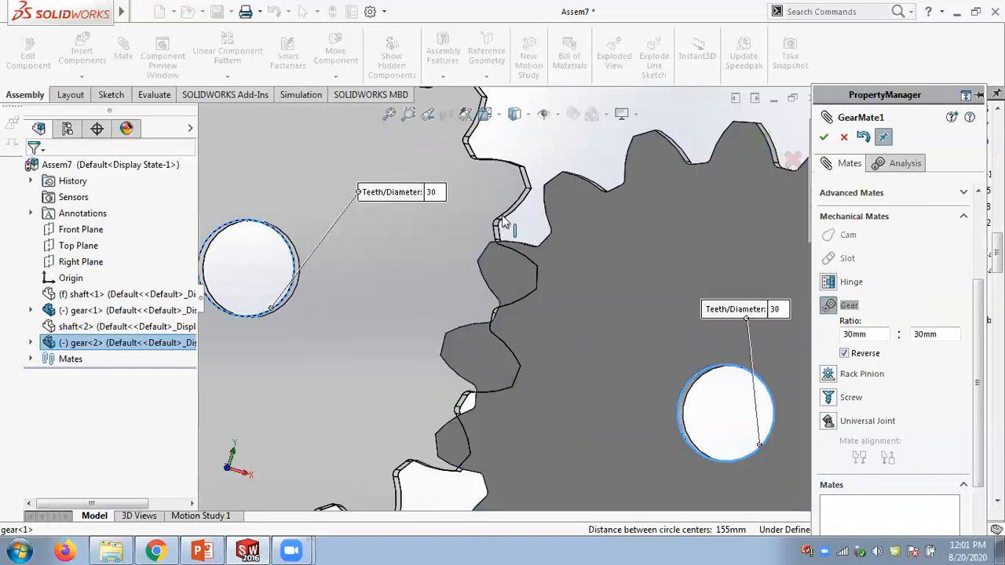
drag(573, 299, 617, 247)
scroll(617, 247, up, 3)
middle_drag(618, 247, 552, 333)
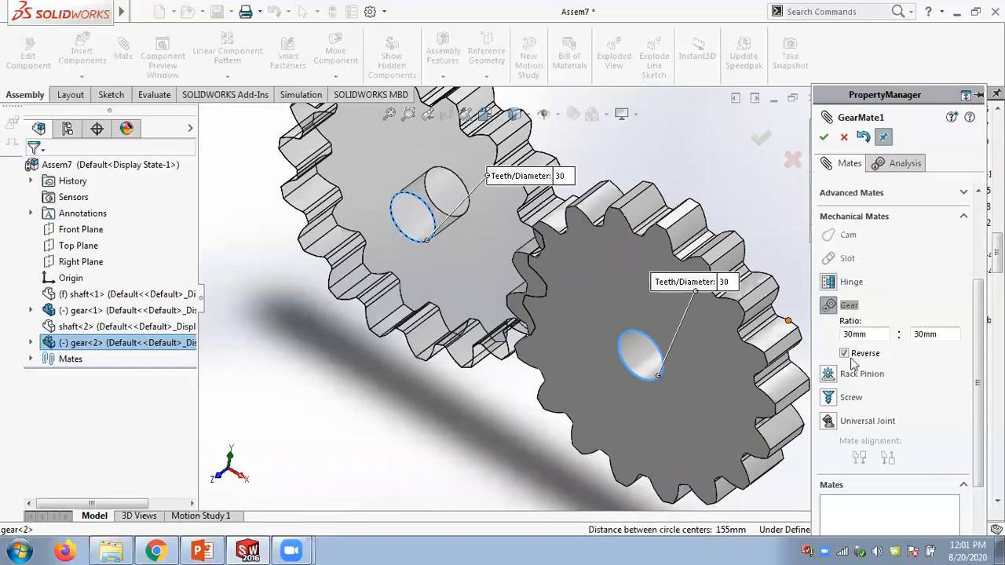
- Switch off Reverse and set the gear mate ratio to 30mm : 60mm, turning the gear to test it
click(845, 355)
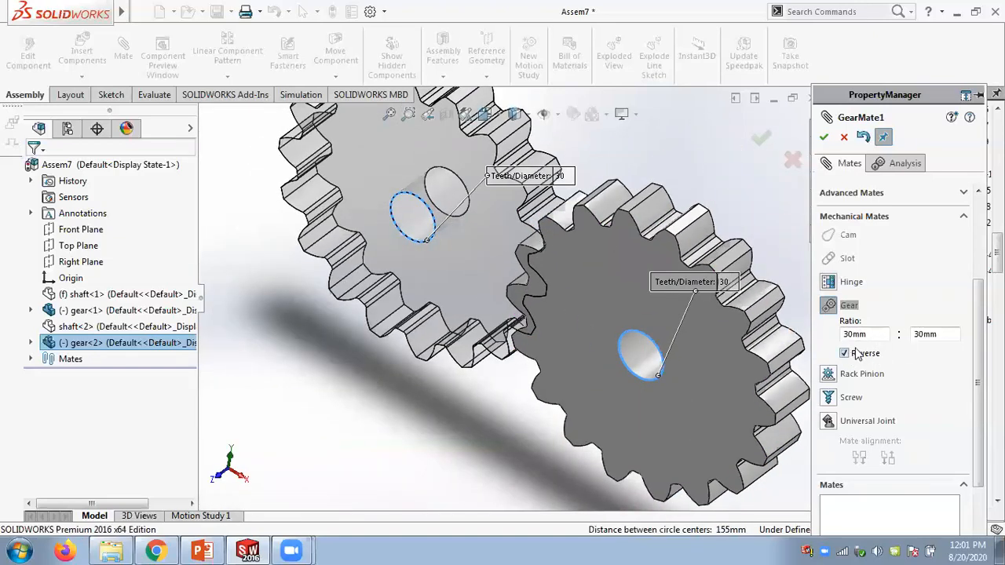
click(858, 354)
double_click(934, 334)
text(60)
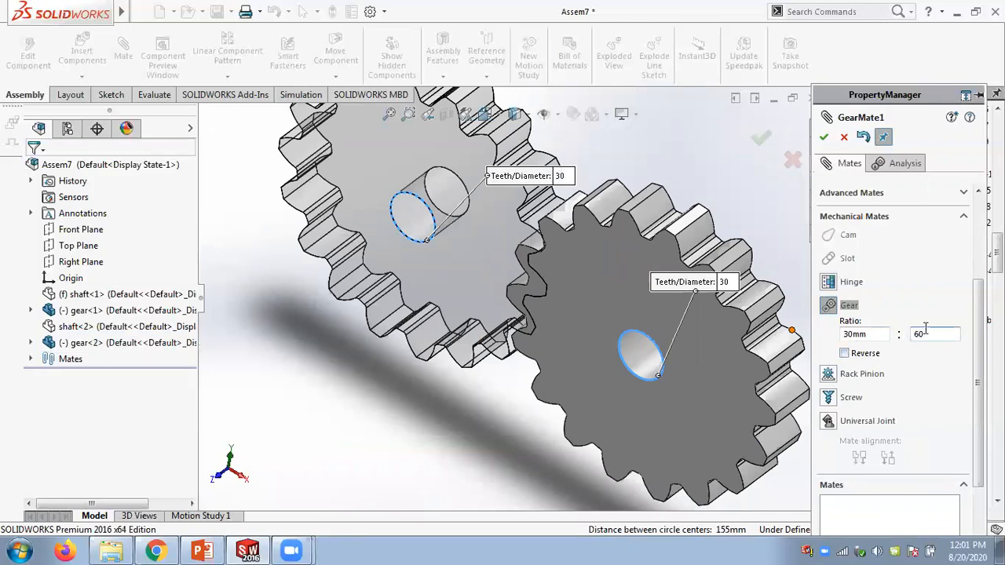
click(873, 334)
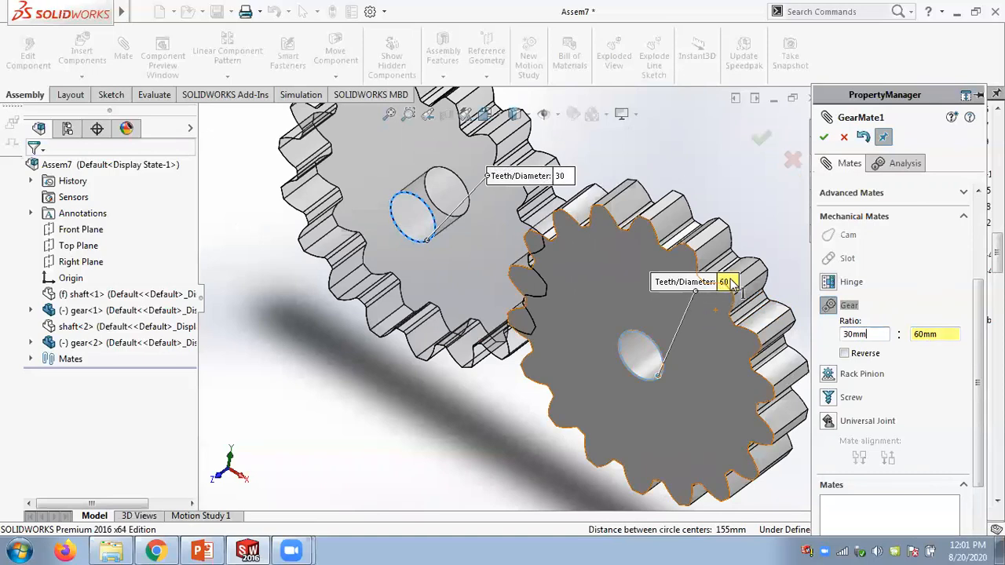
drag(560, 290, 548, 404)
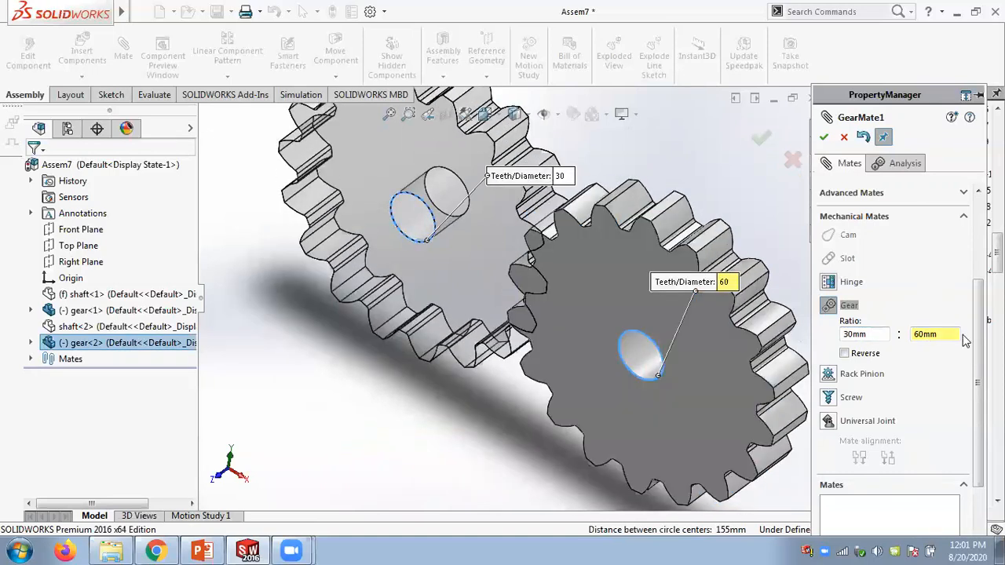
- Set the gear mate ratio back to 30mm : 30mm and turn the second gear to test it
double_click(946, 335)
text(30)
key(Return)
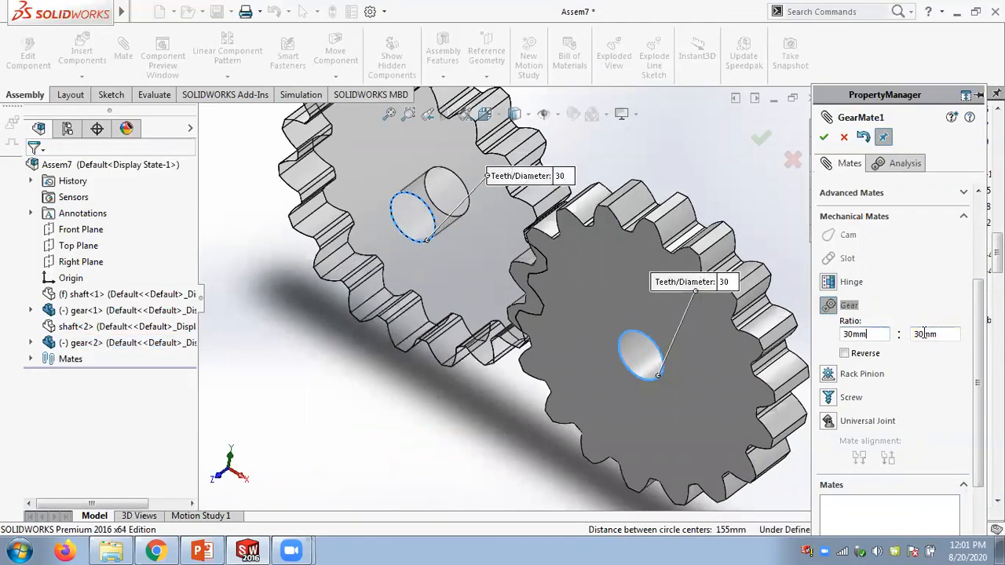
drag(544, 349, 748, 239)
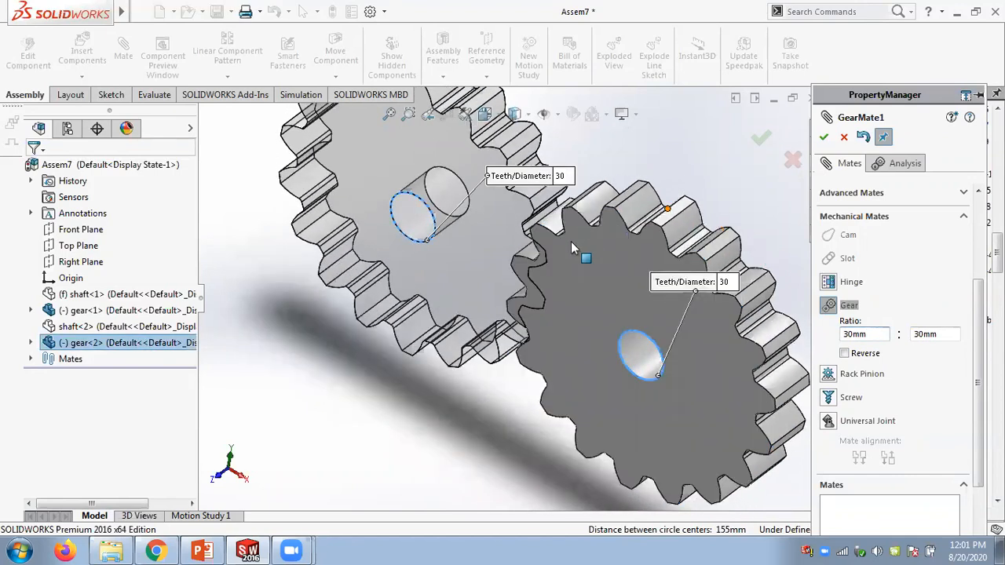
- Turn the second gear in a front view to check how the teeth of both gears mesh
key(ctrl+1)
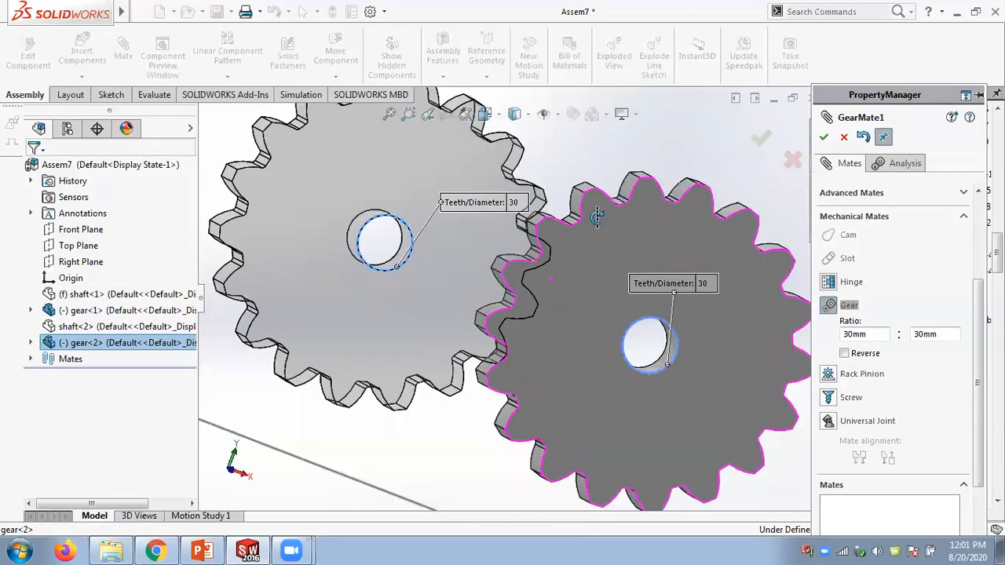
middle_drag(591, 212, 575, 247)
scroll(559, 283, down, 3)
drag(586, 269, 482, 332)
scroll(507, 299, up, 2)
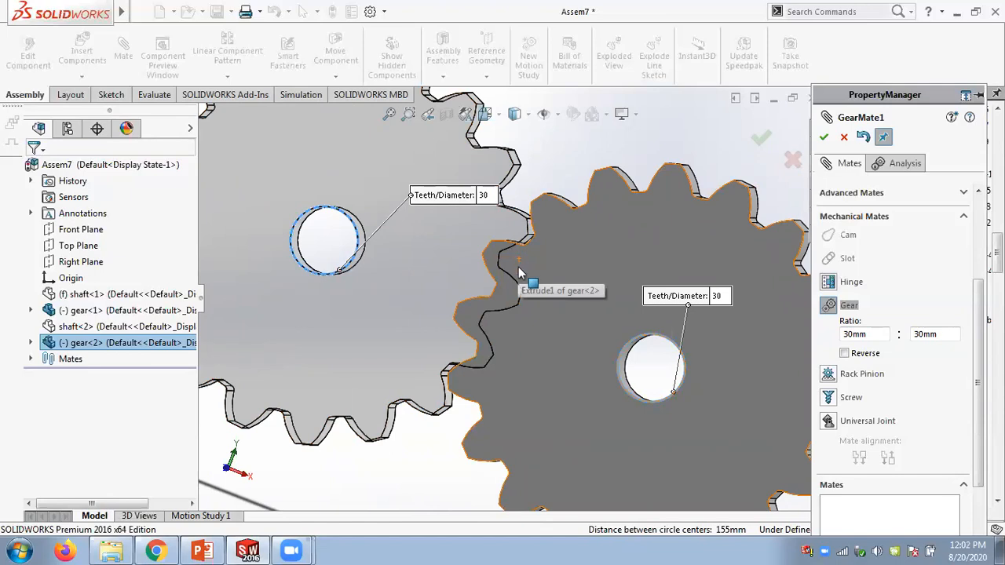
scroll(542, 266, up, 2)
middle_drag(555, 259, 542, 308)
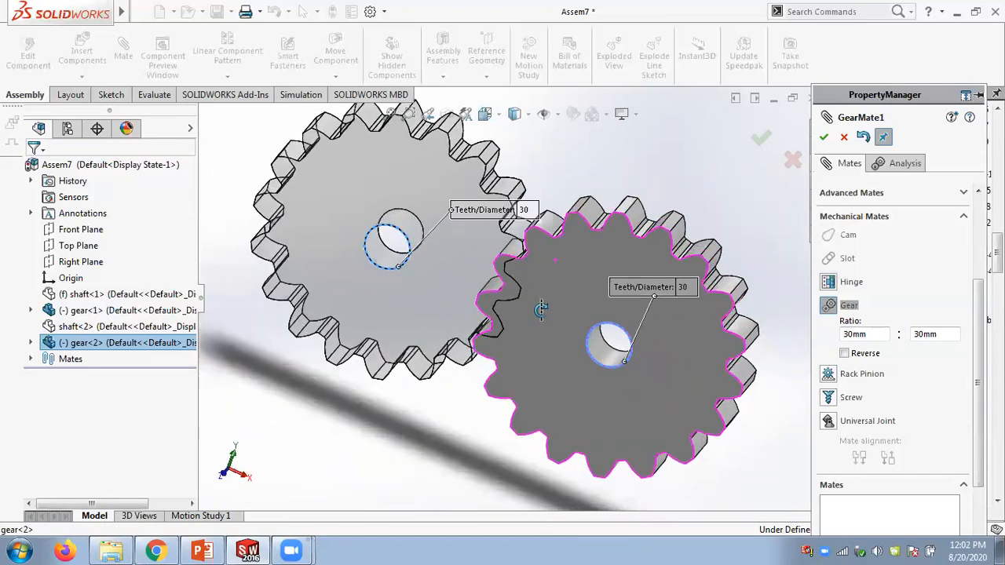
scroll(541, 334, down, 3)
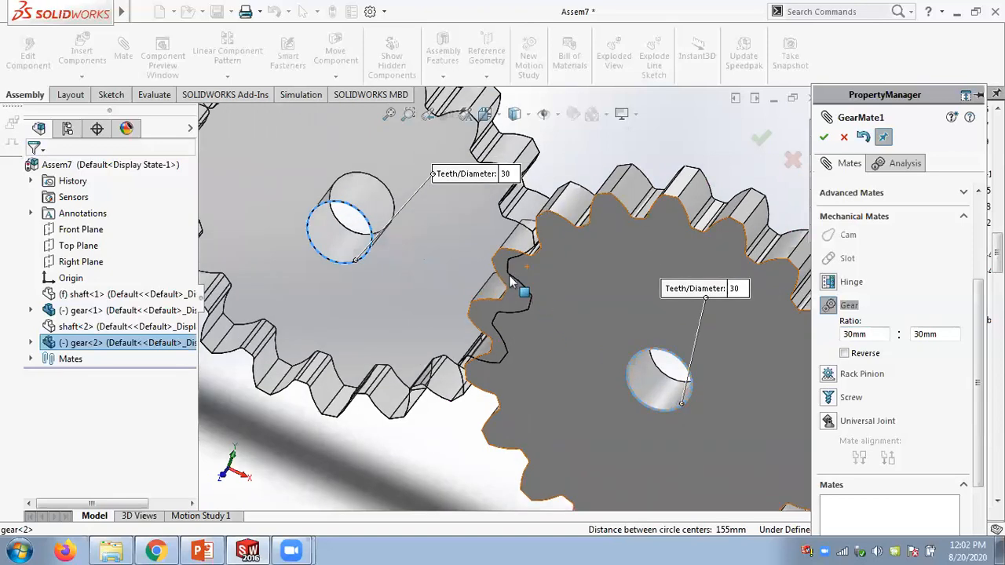
drag(567, 285, 635, 244)
scroll(636, 243, up, 3)
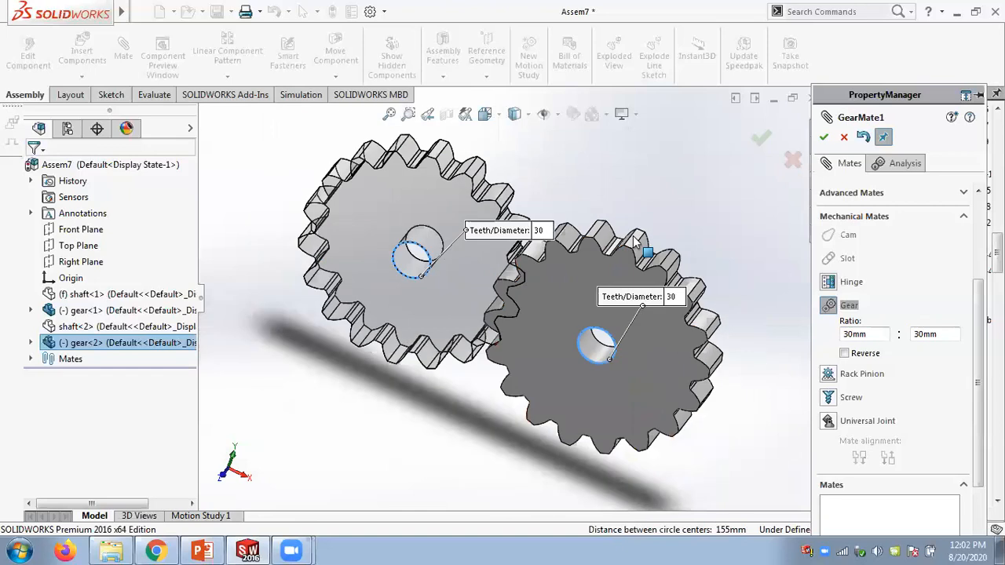
middle_drag(630, 246, 614, 263)
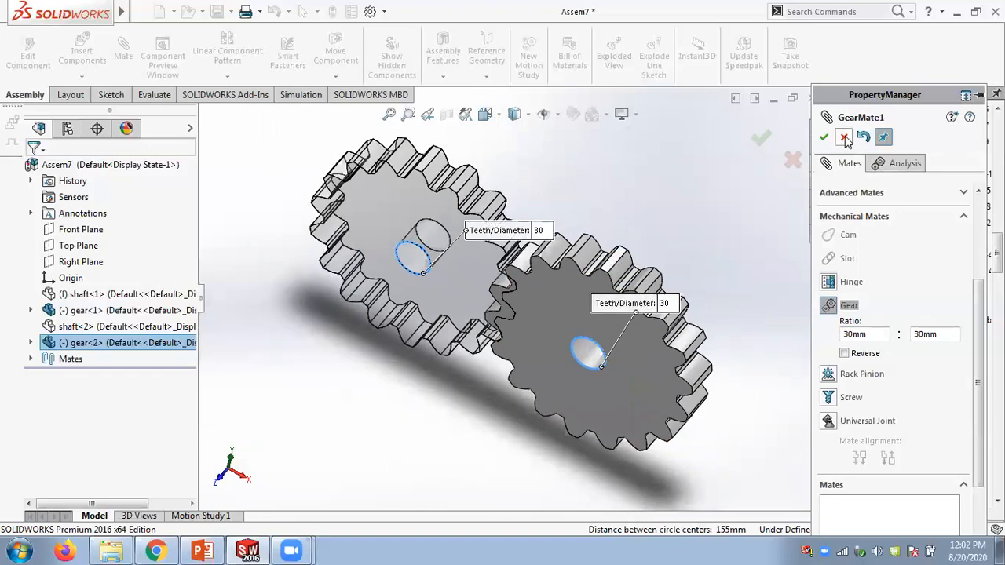
- Review the two bore-edge selections and options of the Gear mate, then apply it
drag(978, 332, 978, 245)
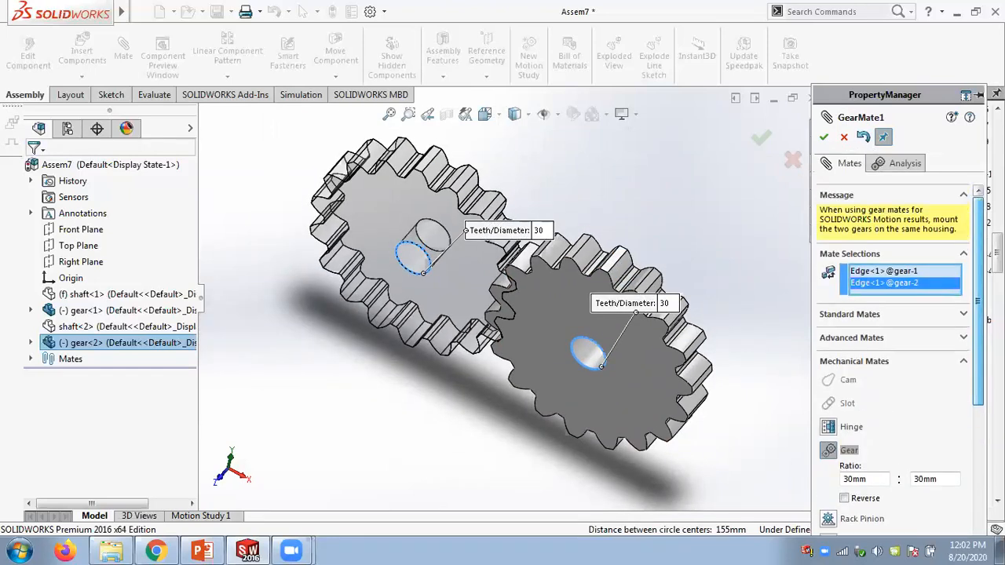
click(886, 272)
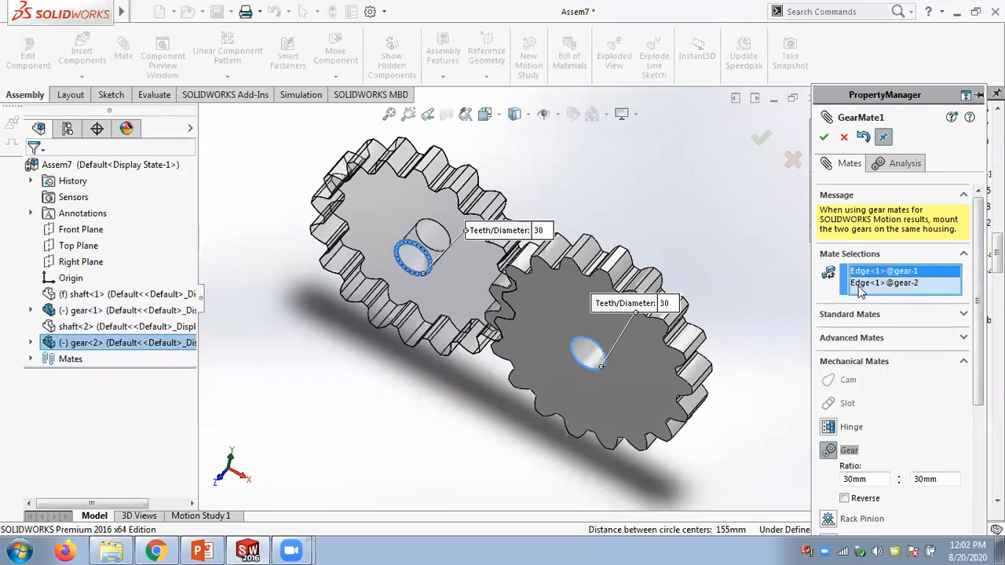
click(901, 283)
drag(977, 307, 978, 448)
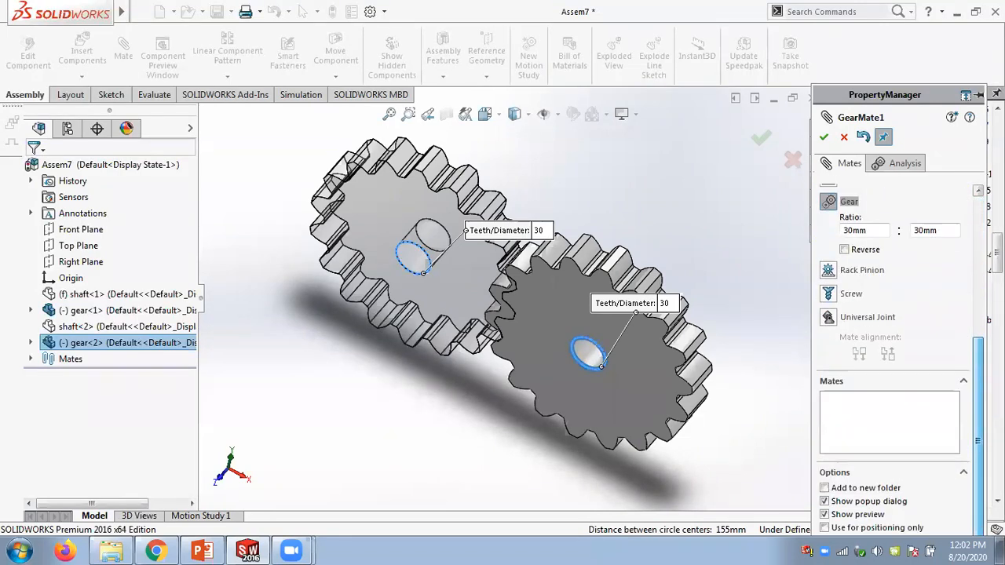
scroll(978, 448, up, 5)
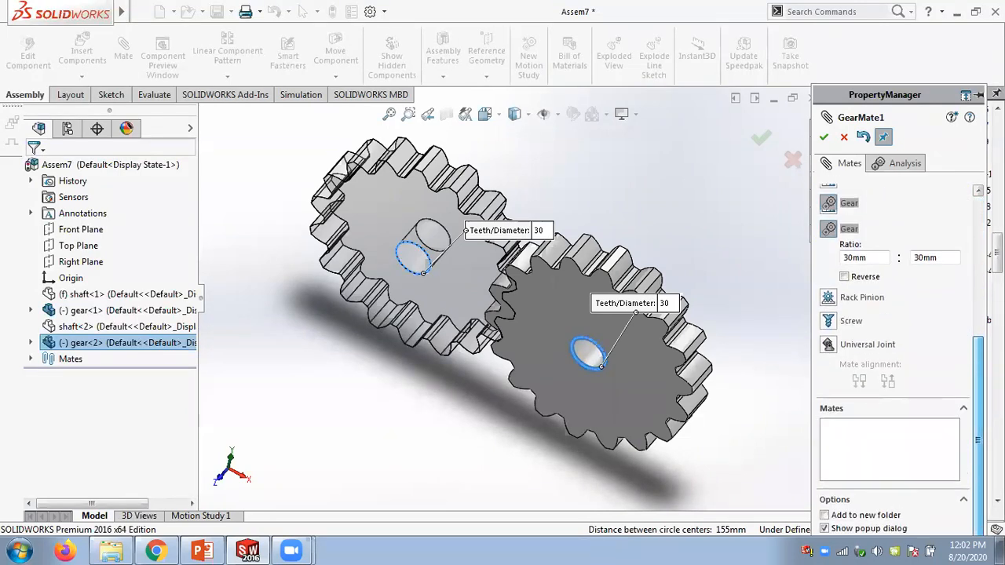
scroll(495, 299, down, 2)
scroll(495, 299, down, 2)
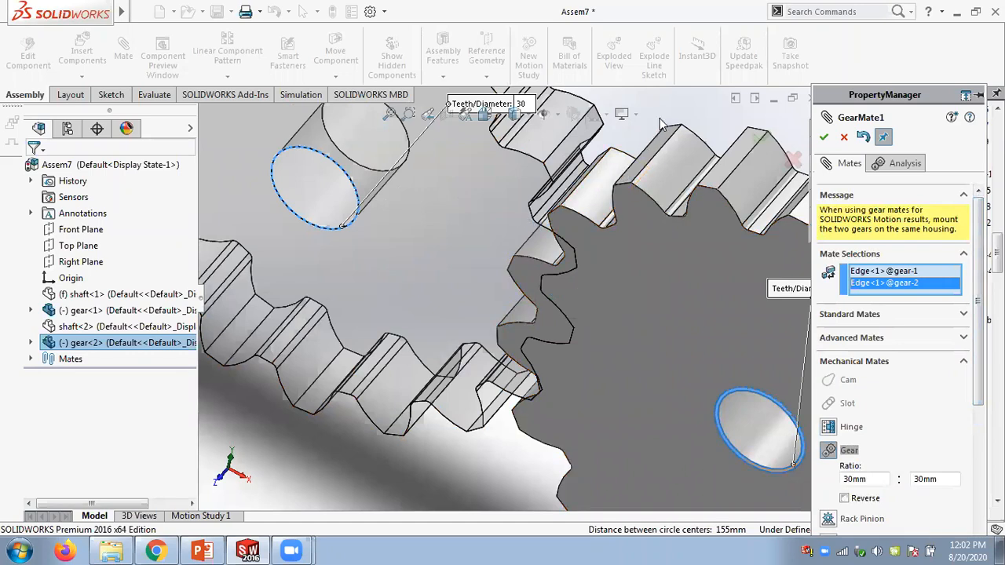
scroll(628, 134, up, 4)
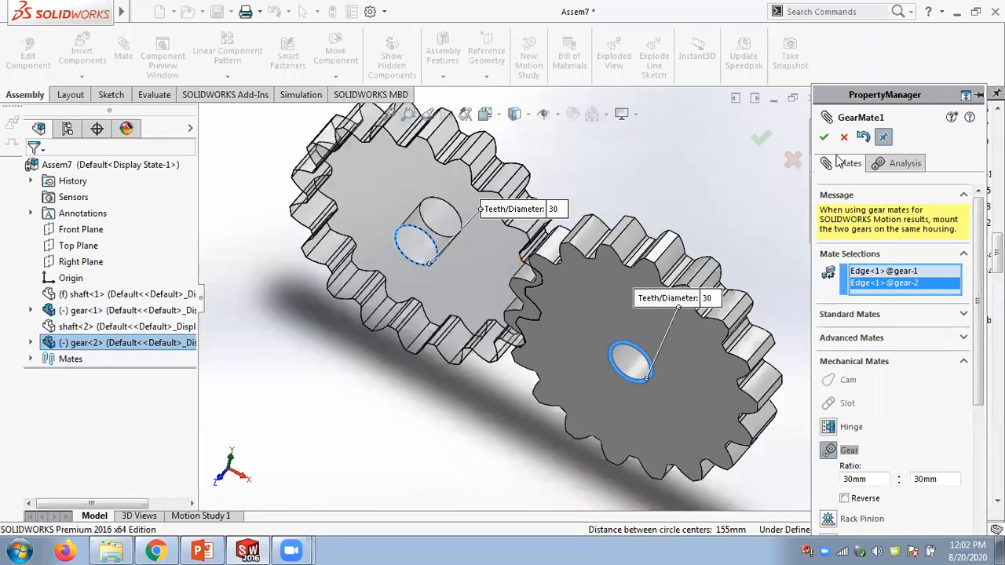
click(824, 139)
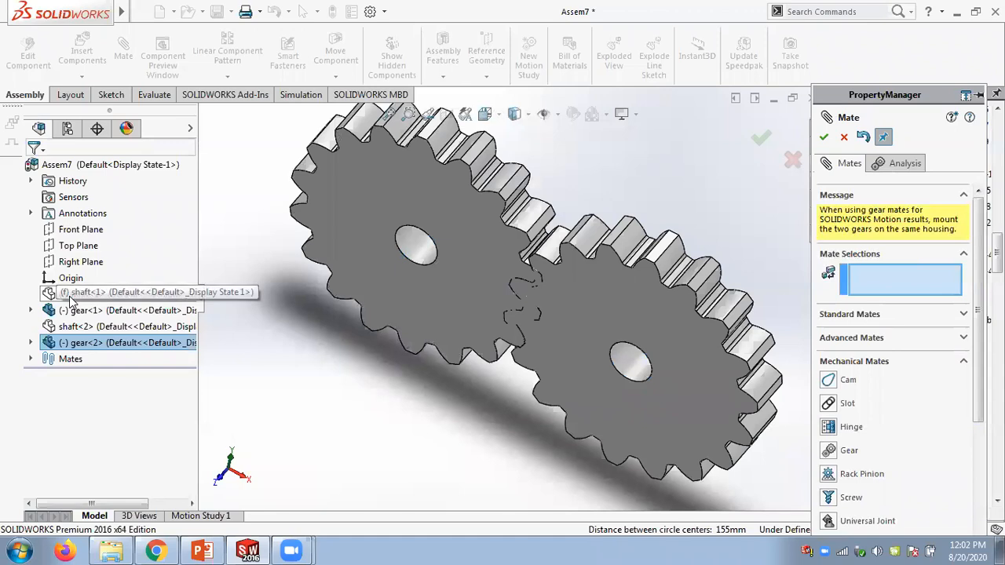
- Show both hidden shafts again, turn a gear to check the motion, and close the Mate command
right_click(70, 301)
click(91, 325)
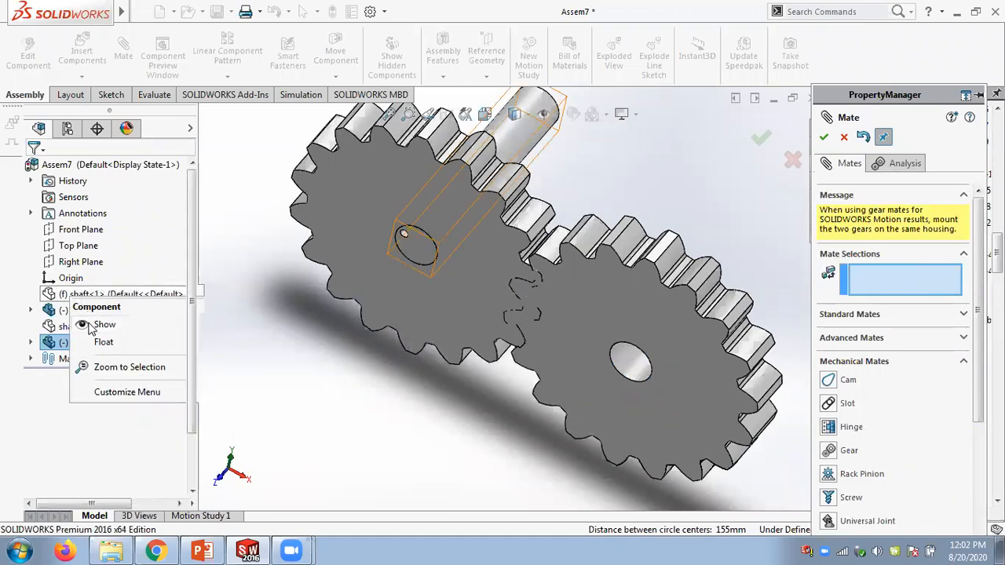
click(30, 295)
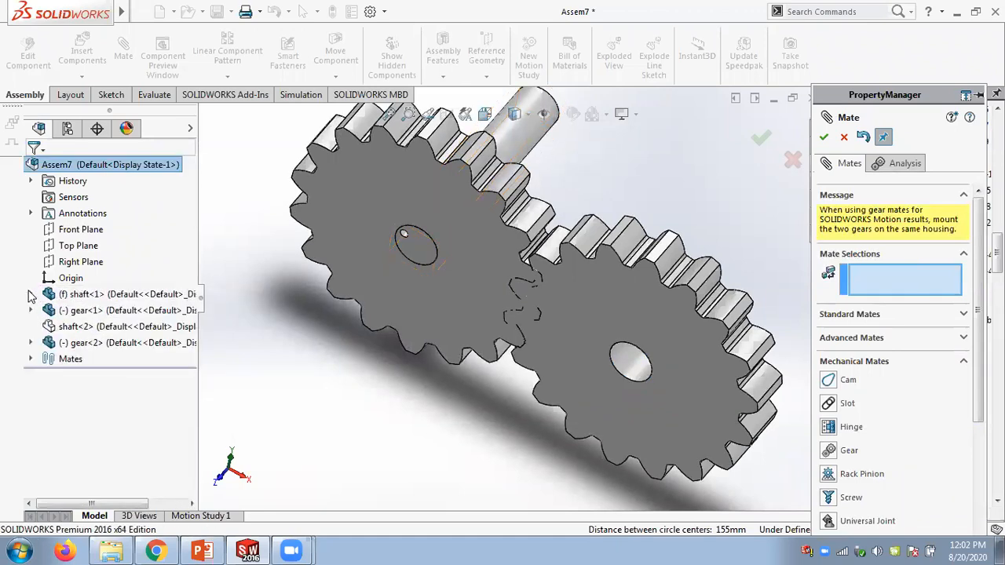
right_click(76, 330)
click(100, 354)
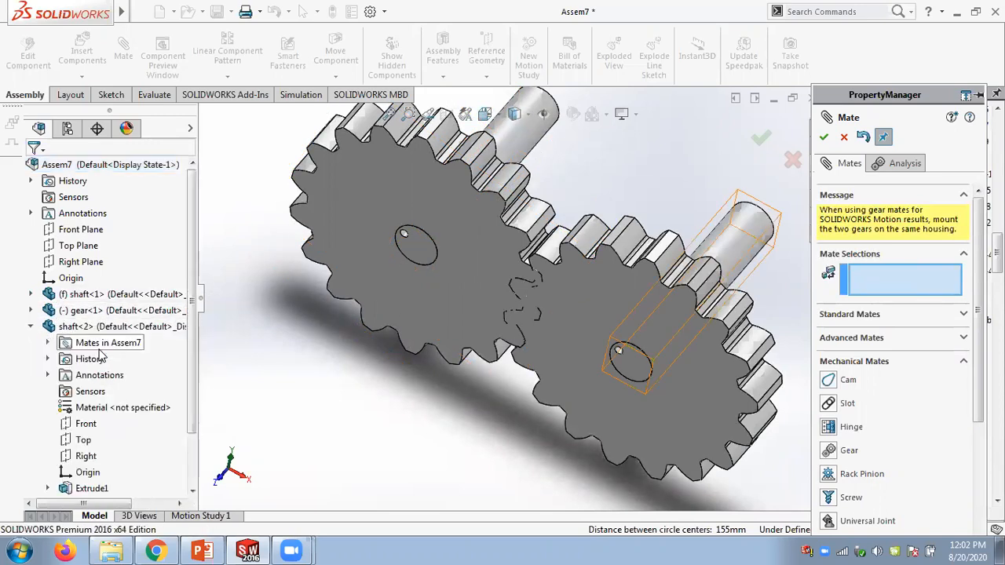
click(30, 326)
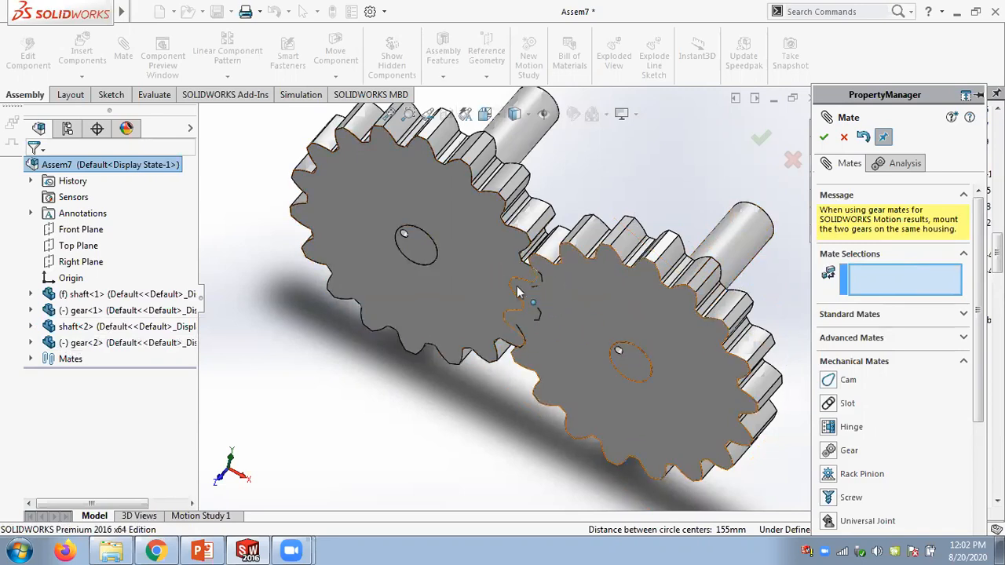
drag(587, 307, 667, 271)
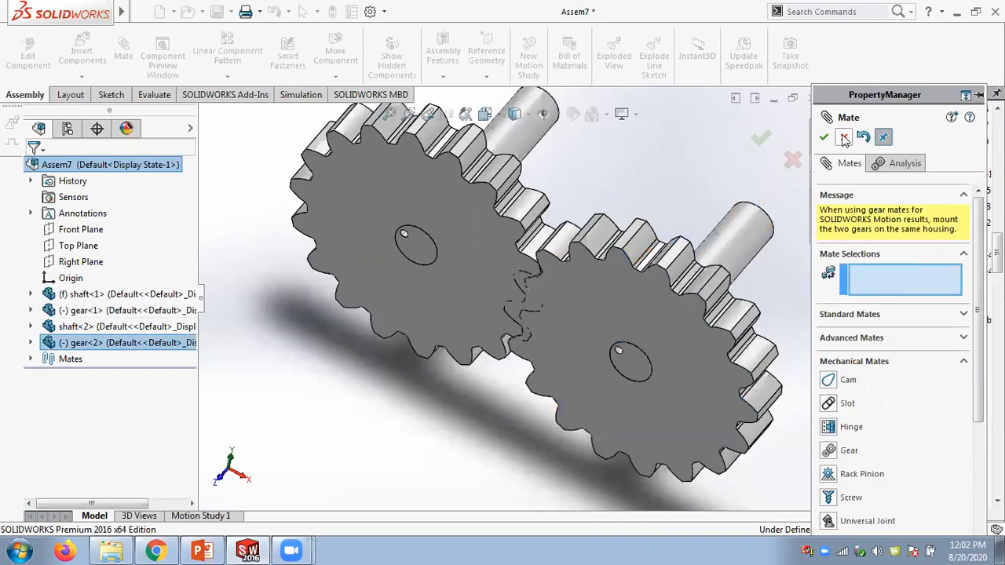
key(Escape)
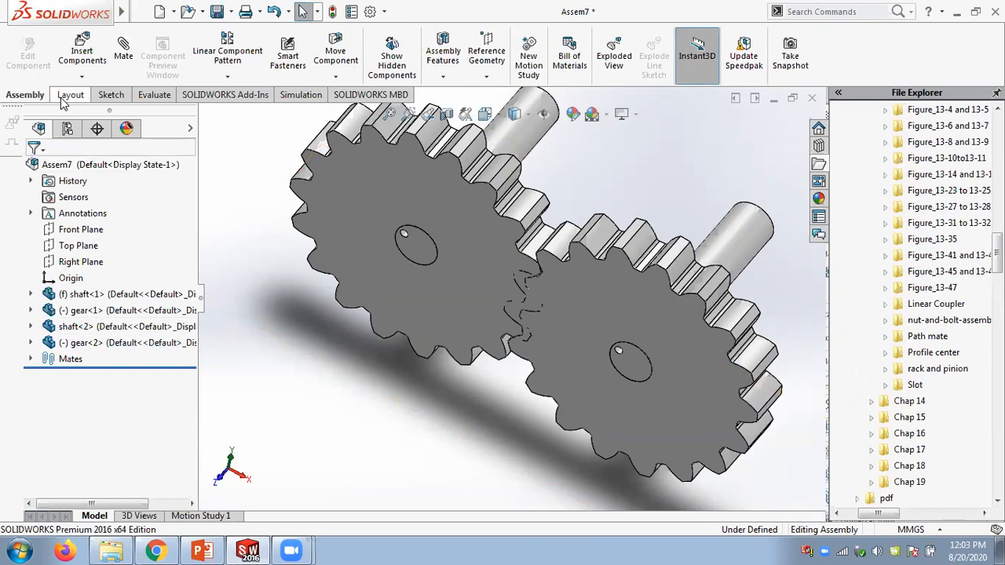
- Browse the File Explorer folders for the chapter part files
click(97, 78)
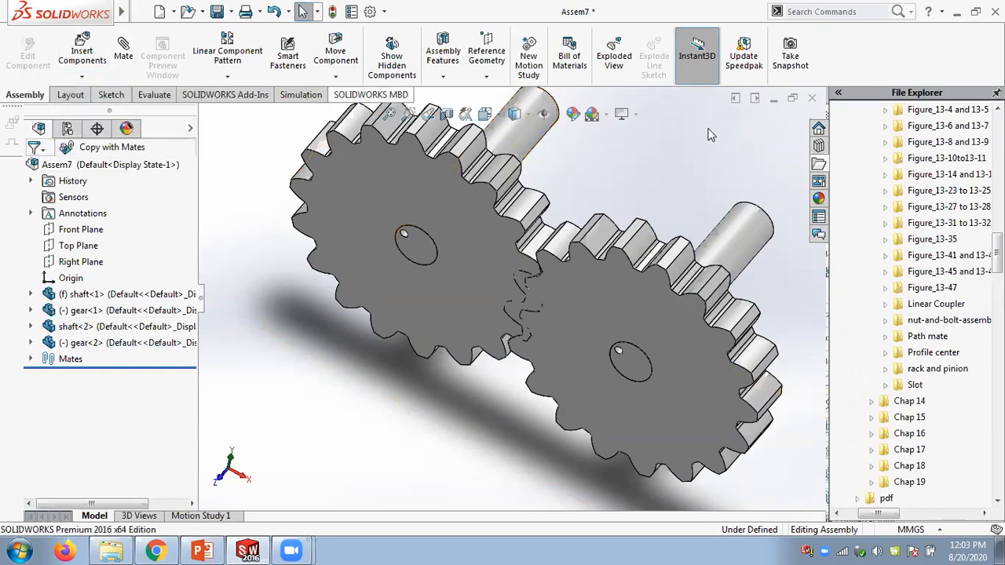
scroll(960, 270, up, 5)
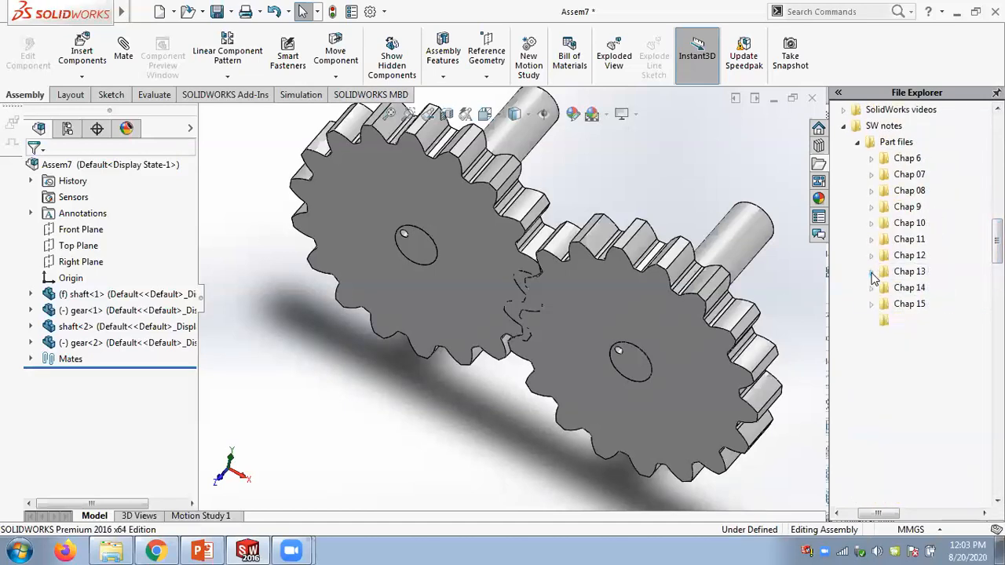
click(871, 271)
click(844, 127)
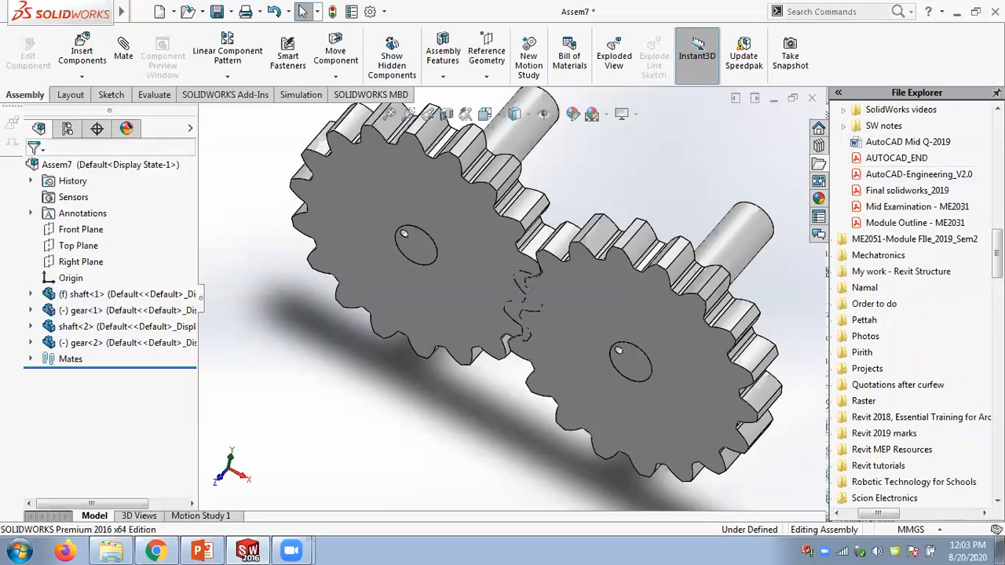
drag(997, 253, 997, 152)
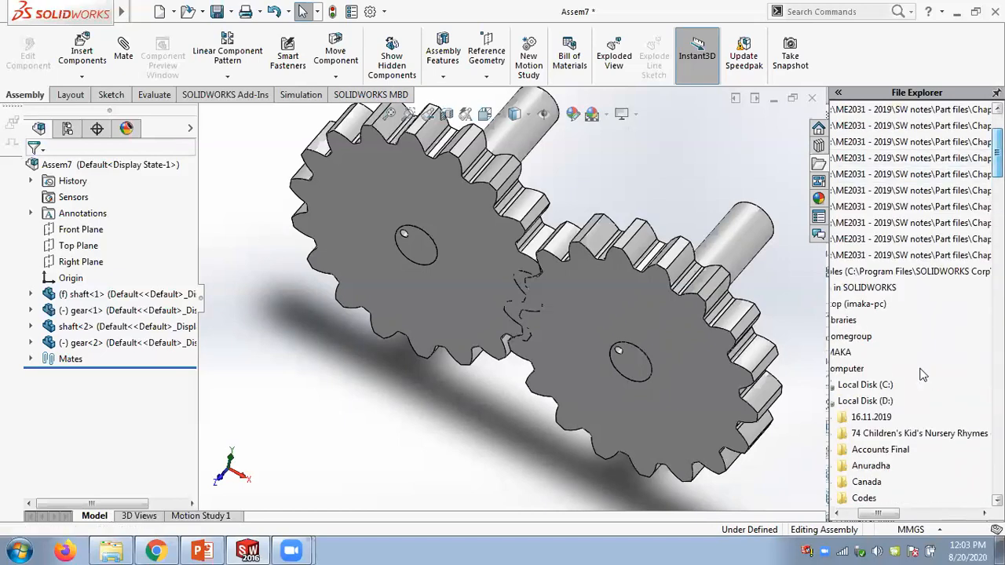
drag(880, 514, 847, 512)
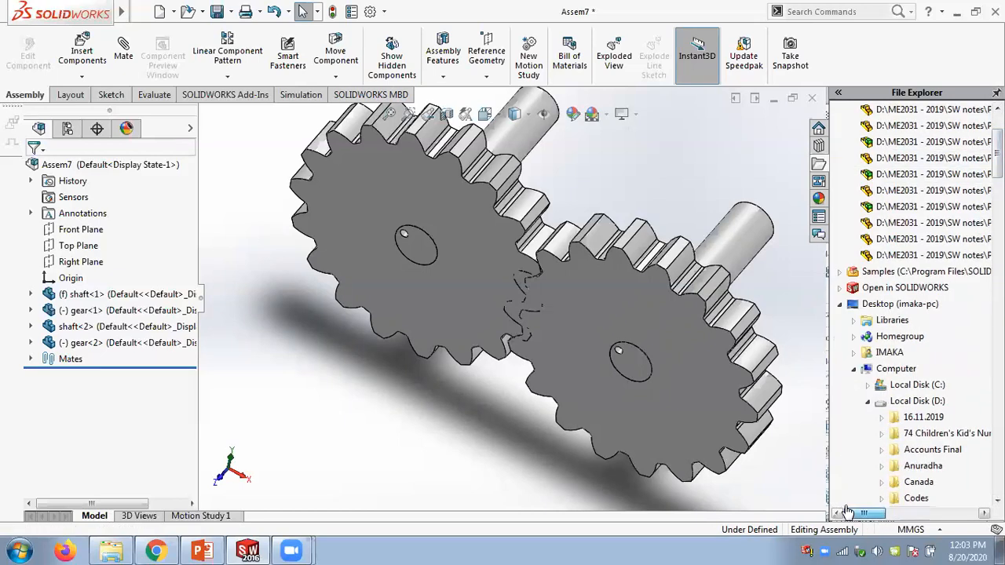
click(843, 305)
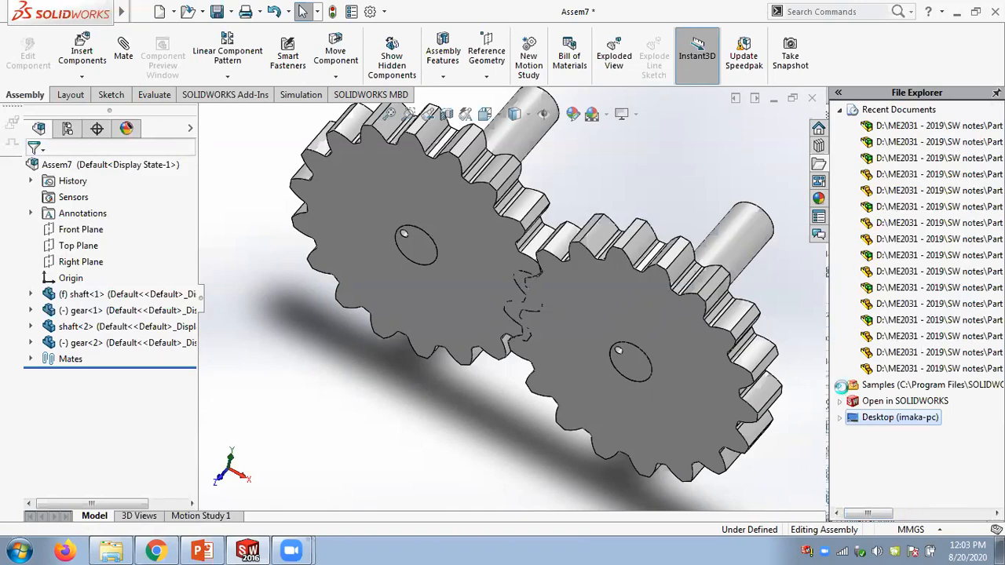
click(840, 385)
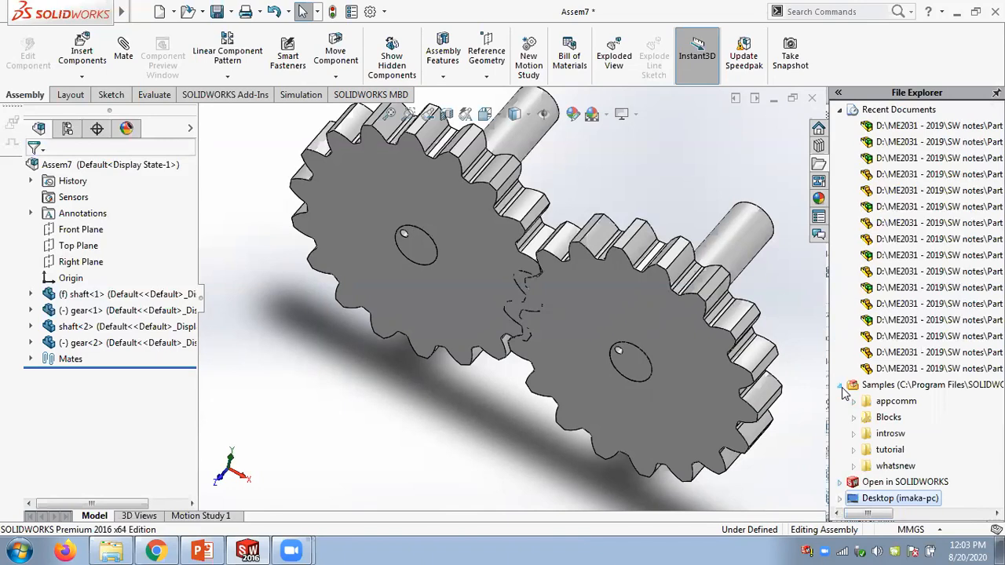
click(840, 385)
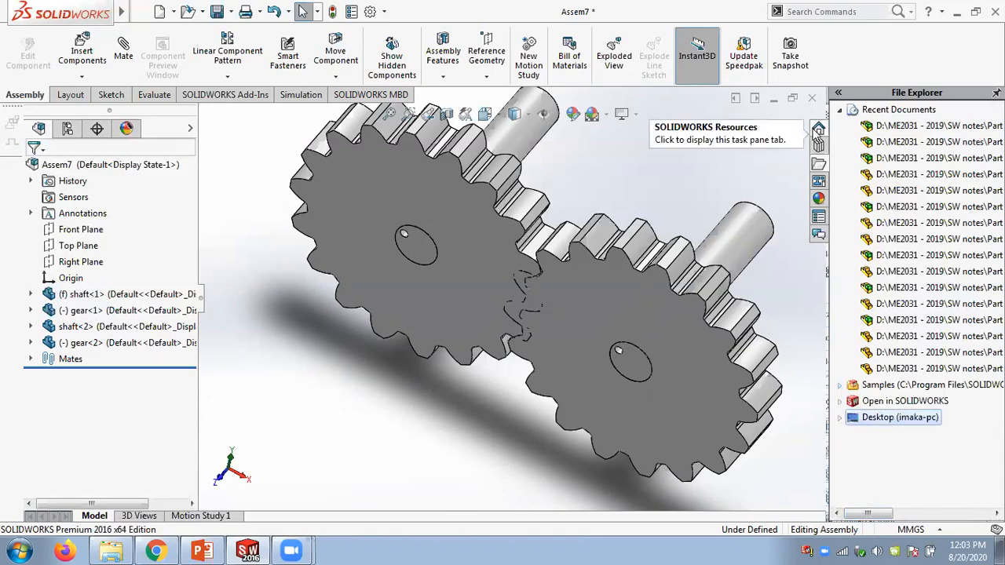
- Open the Design Library task pane and accept the 3D ContentCentral terms of use
click(818, 130)
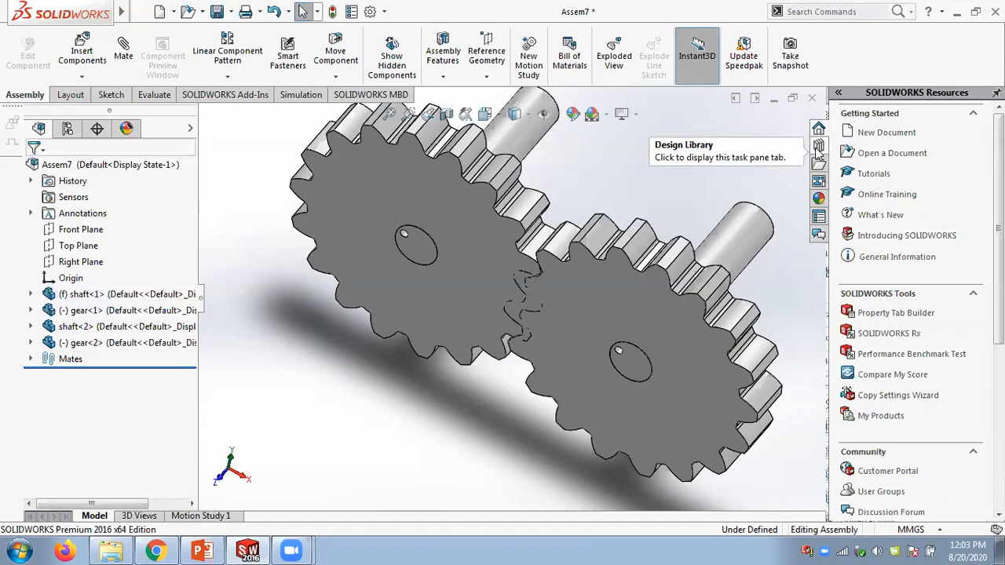
click(819, 148)
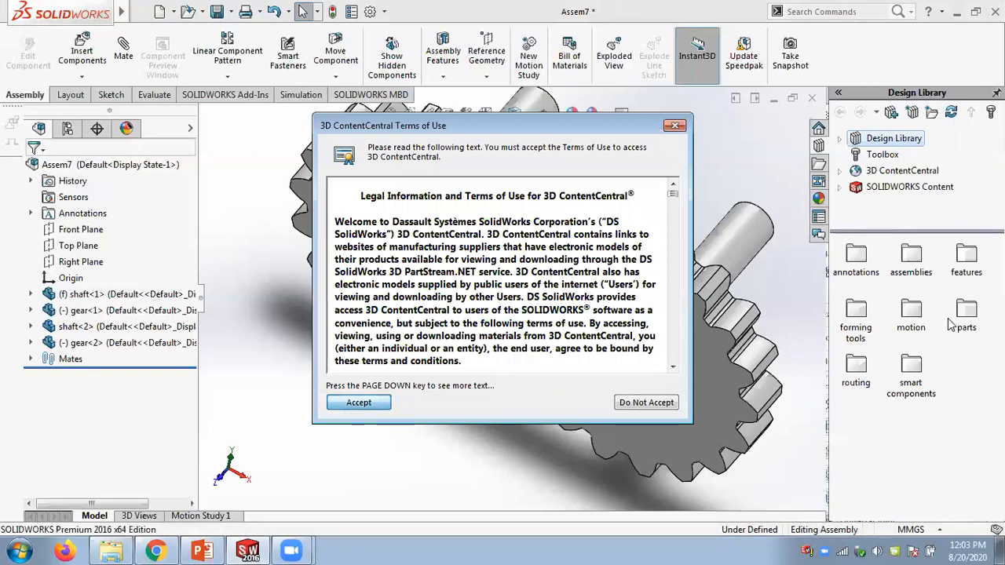
key(Return)
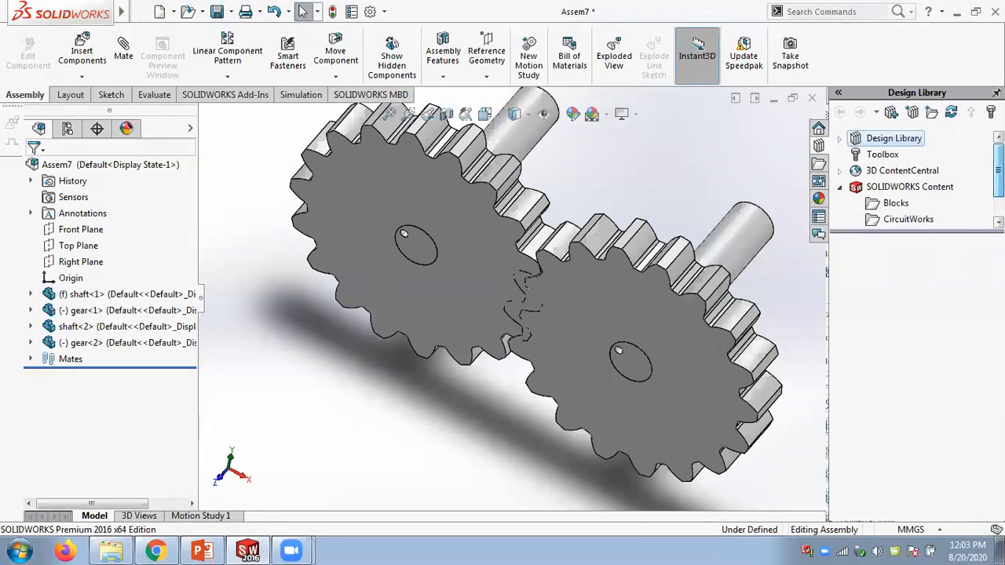
- Browse the Design Library folders such as assemblies, motion, features and parts
click(840, 140)
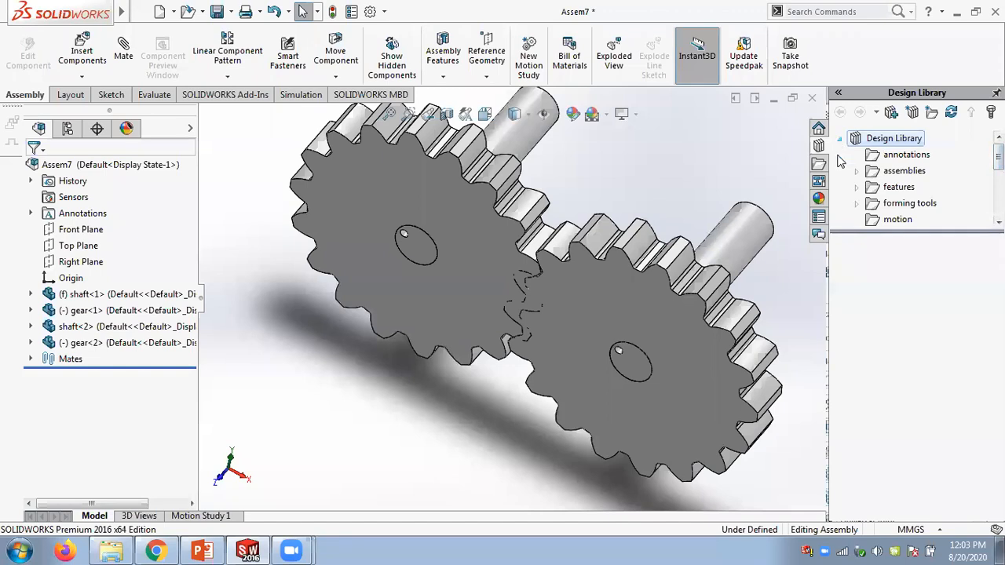
click(856, 171)
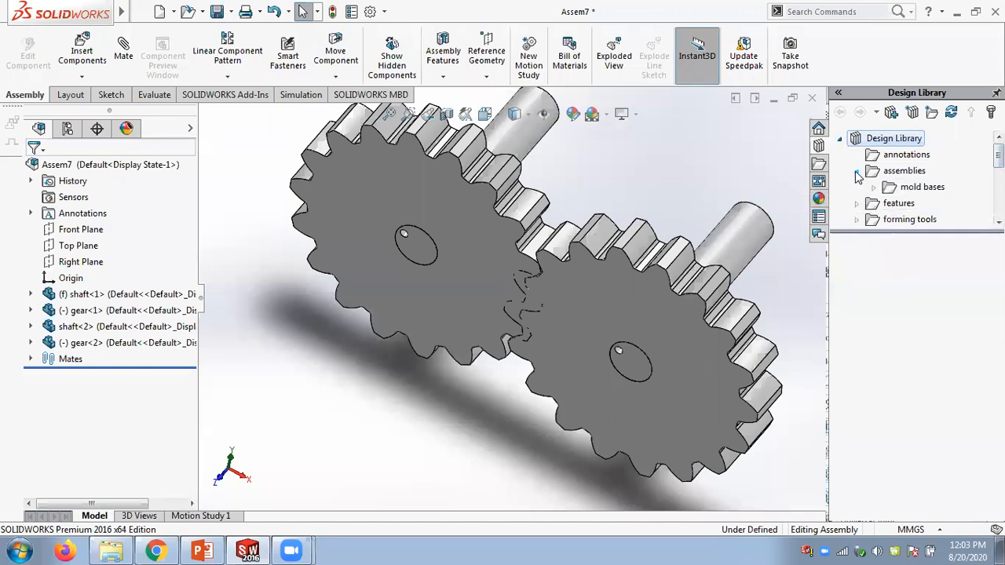
click(857, 172)
click(895, 220)
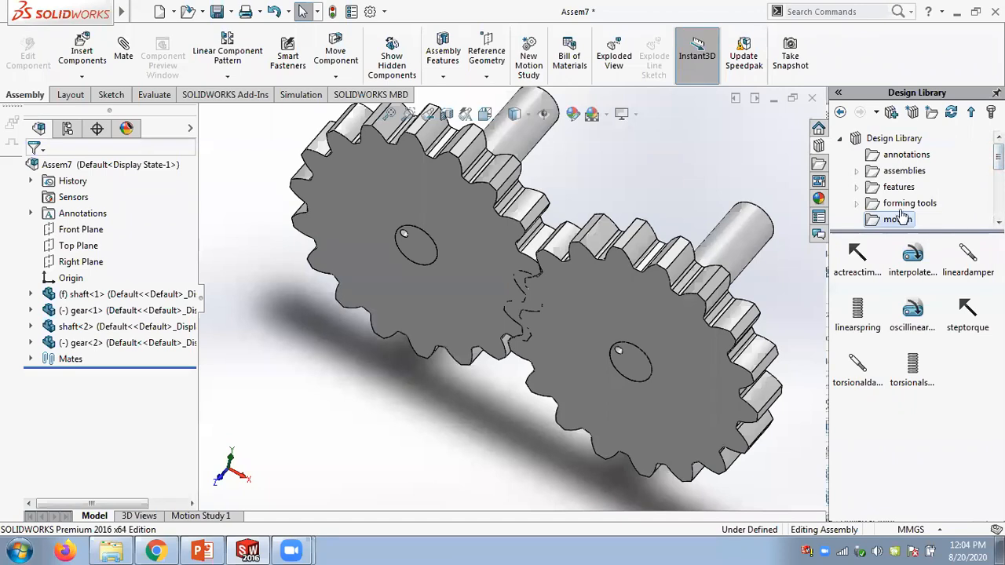
click(895, 188)
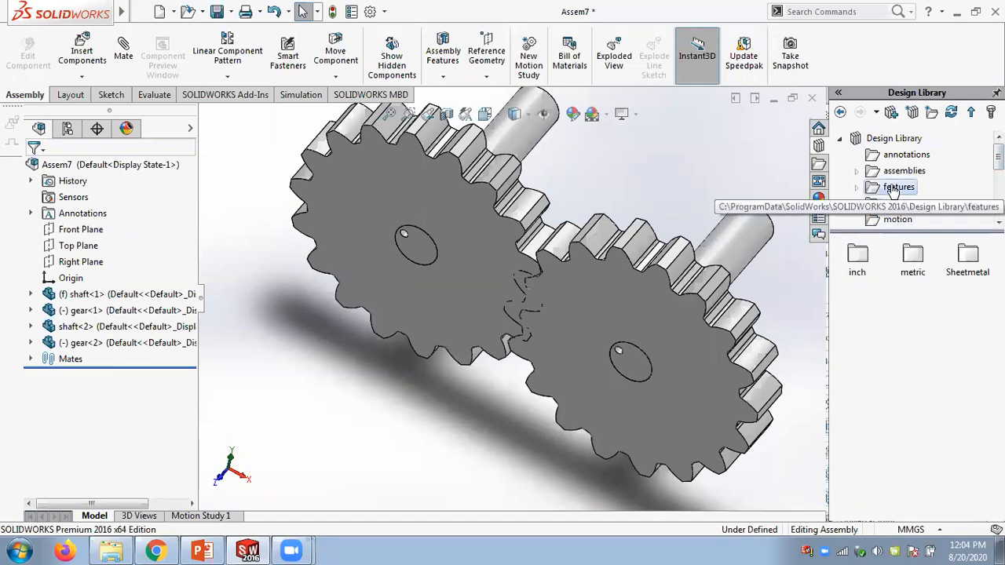
double_click(913, 255)
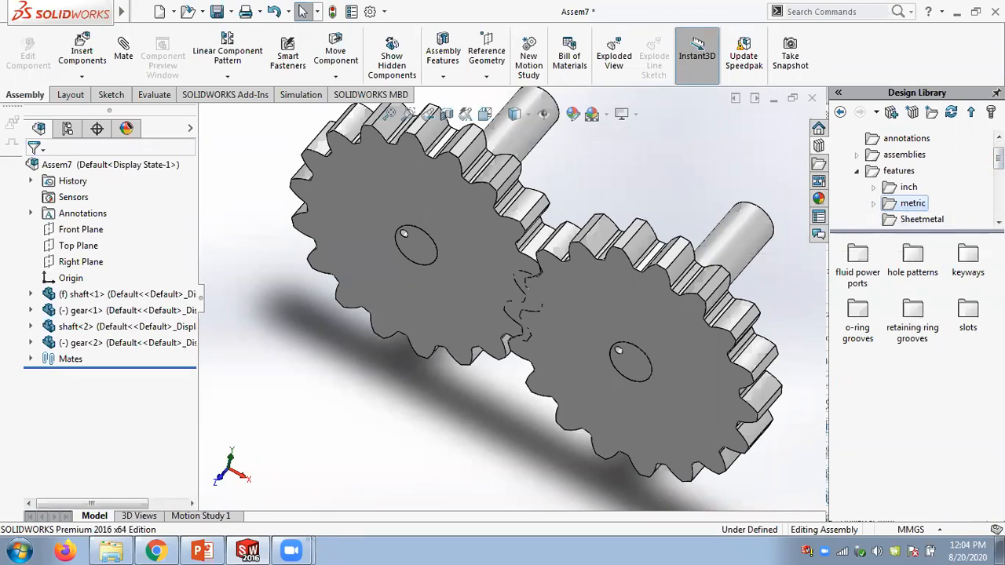
click(998, 223)
click(999, 223)
click(999, 222)
click(999, 223)
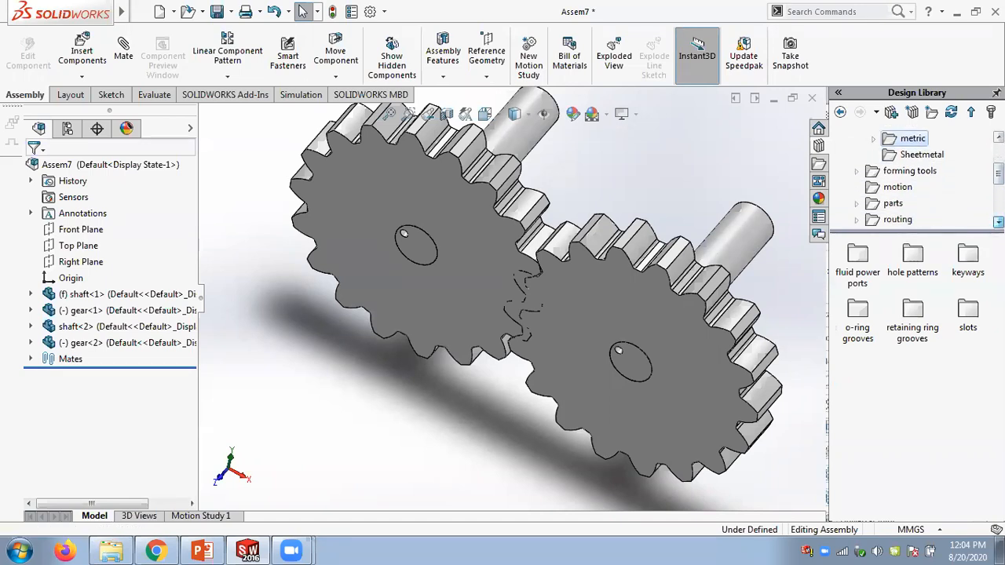
click(881, 204)
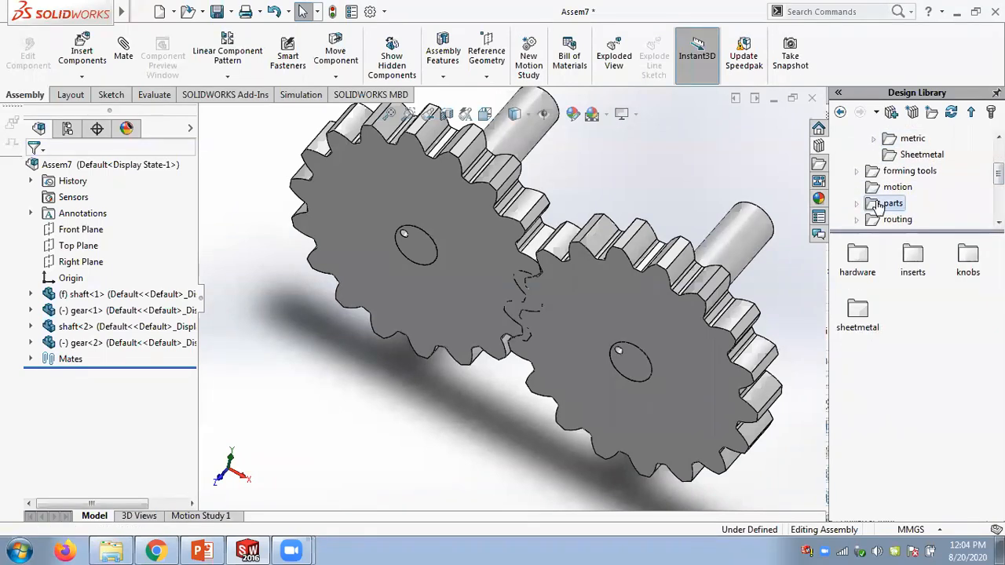
click(858, 205)
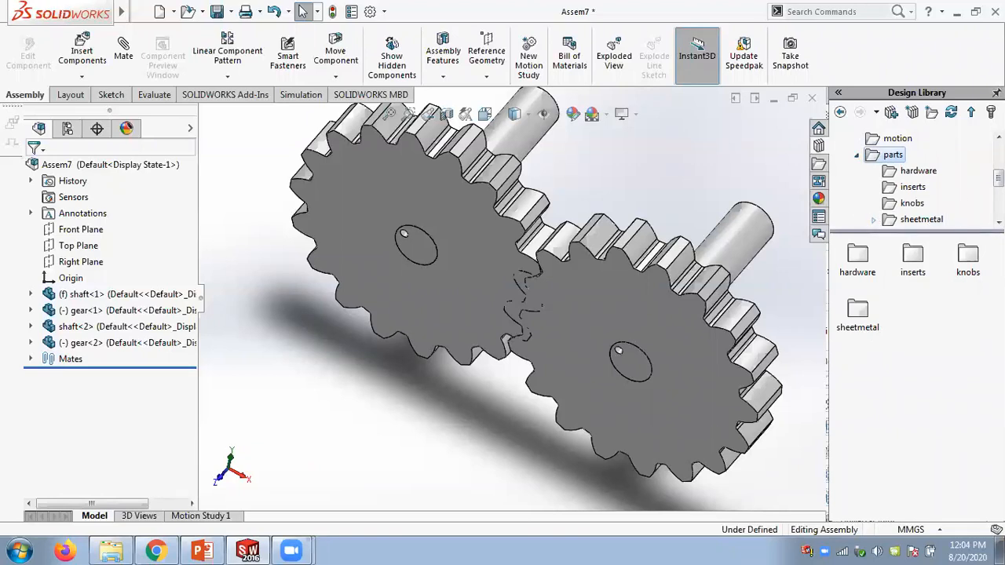
- Scroll through the Design Library tree, expanding and collapsing folders and stepping back through visited folders
click(999, 223)
click(998, 223)
click(999, 223)
click(999, 223)
click(999, 223)
click(999, 223)
click(999, 223)
click(999, 223)
click(998, 223)
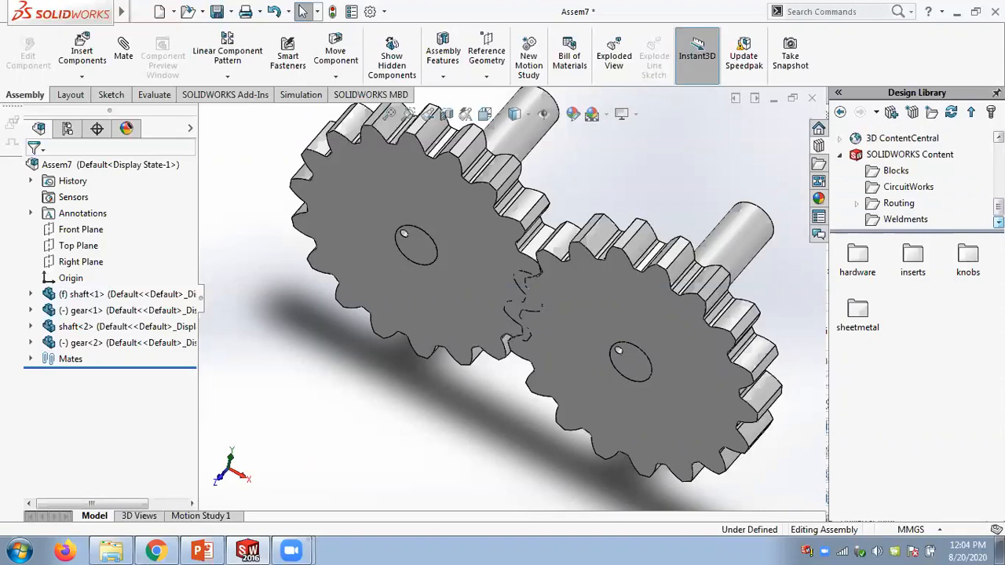
drag(999, 207, 998, 152)
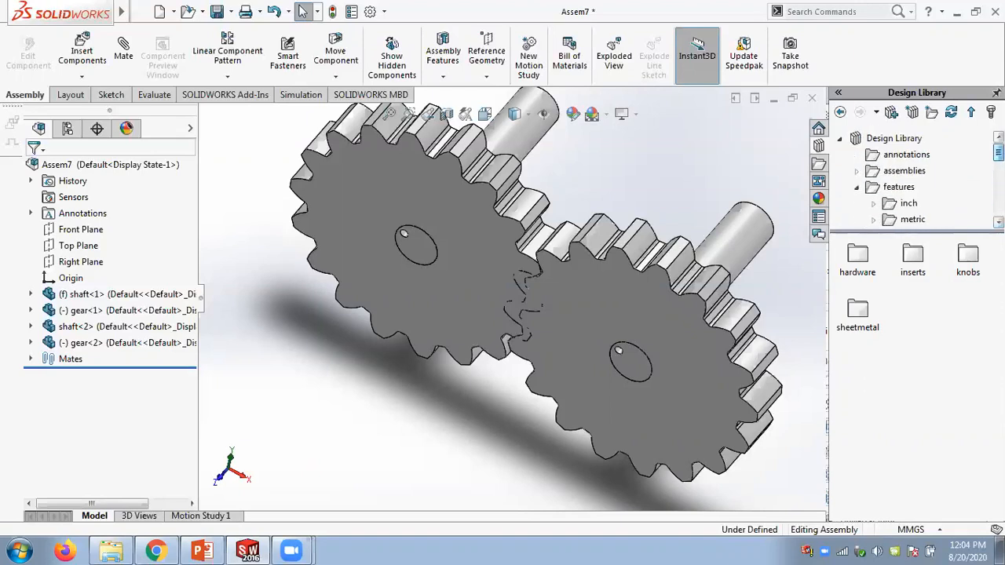
click(857, 187)
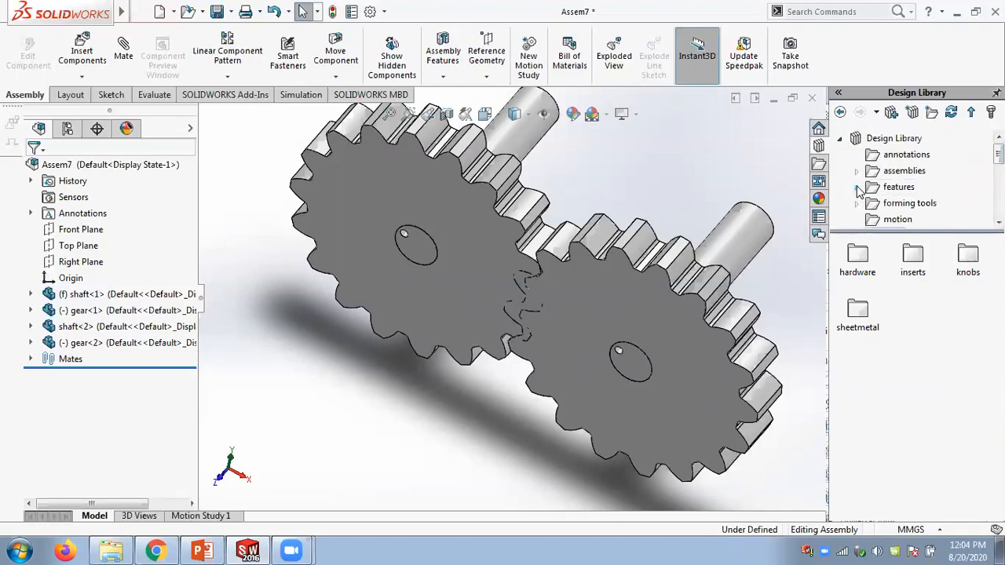
click(857, 171)
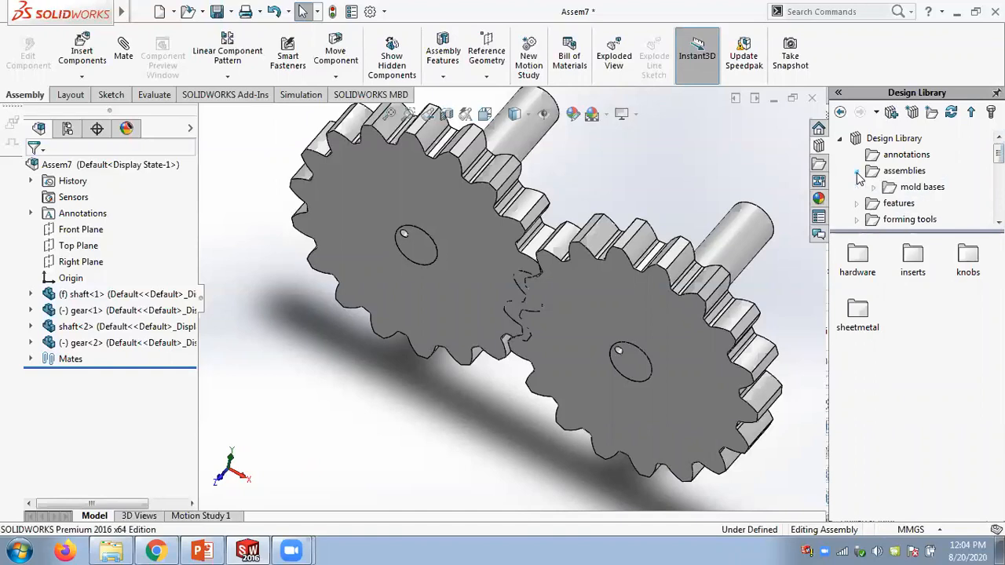
click(874, 189)
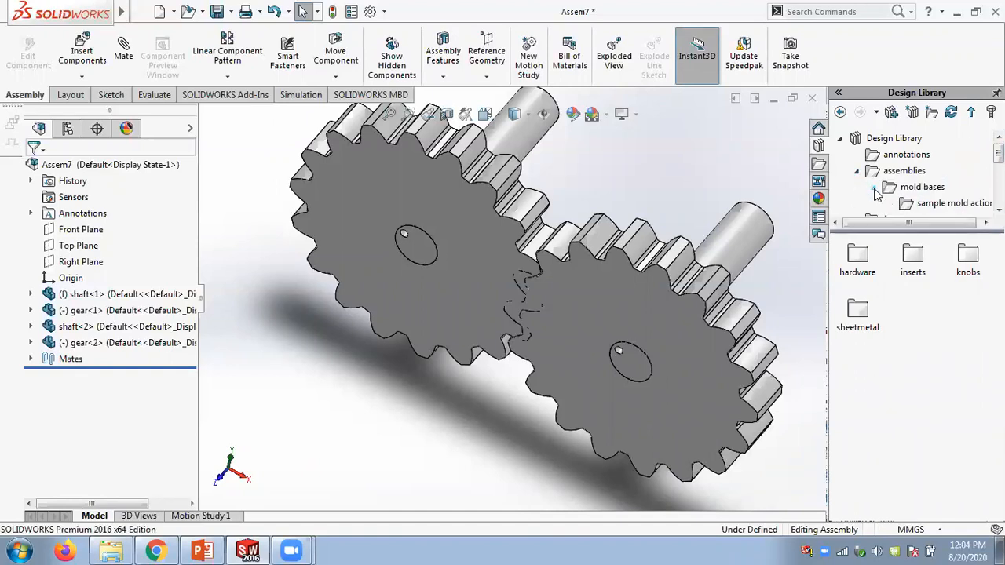
click(875, 190)
click(857, 172)
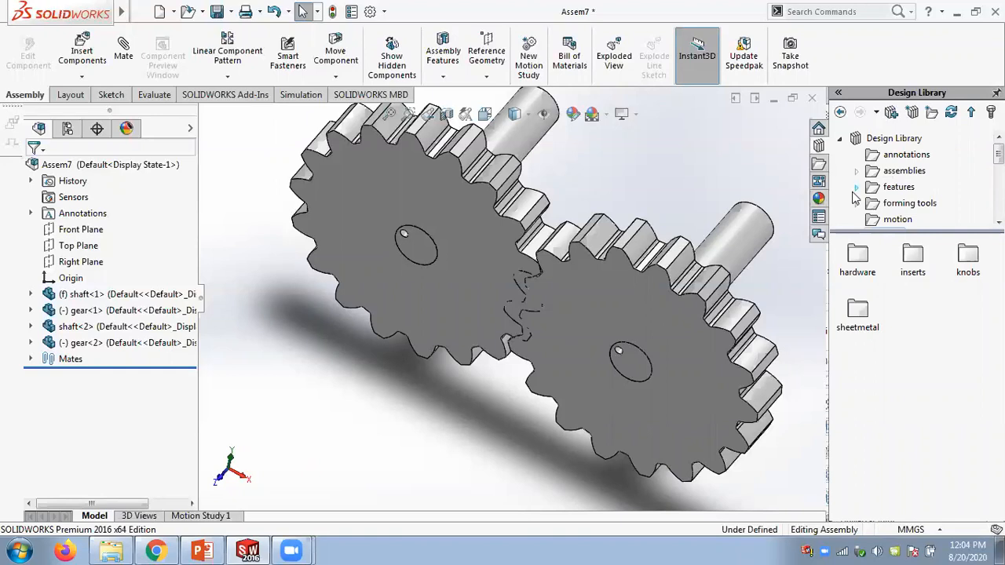
click(857, 187)
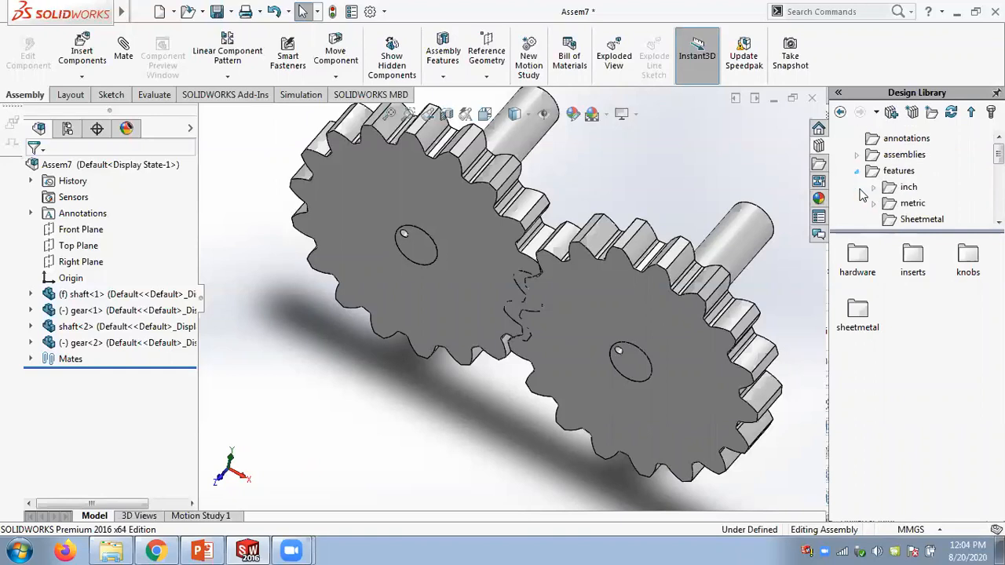
click(857, 171)
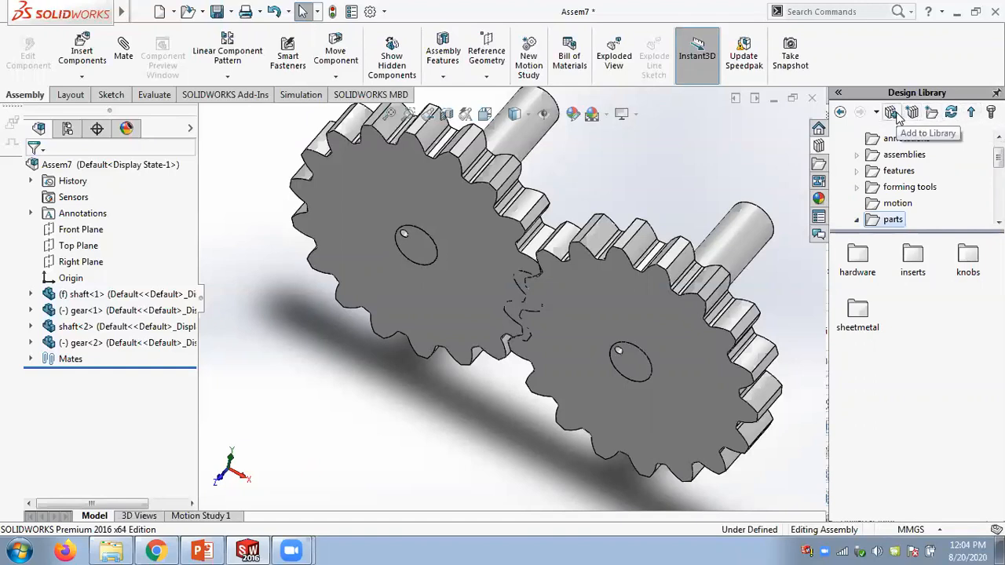
click(842, 114)
click(840, 114)
click(840, 114)
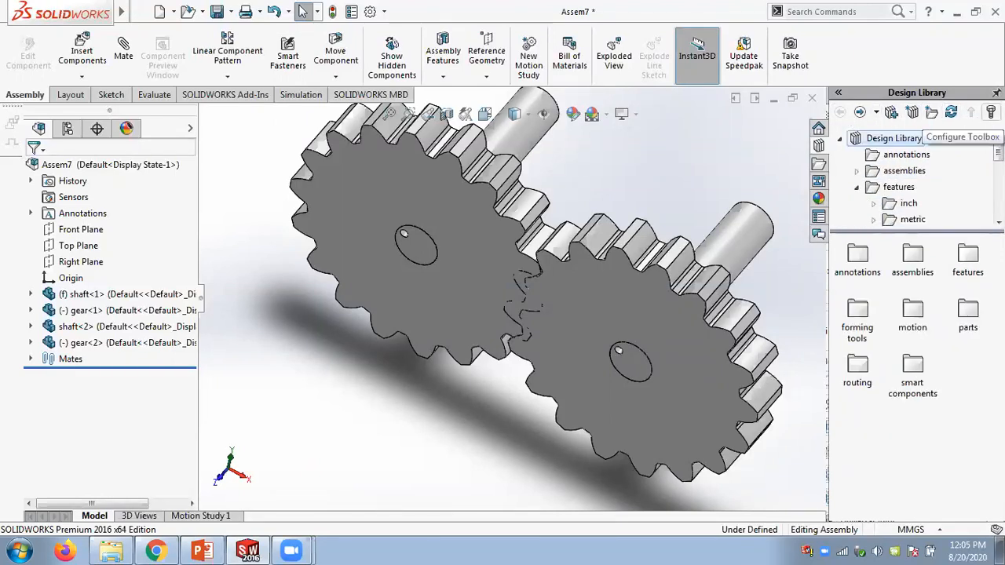
- Add the Toolbox into the Design Library
click(951, 112)
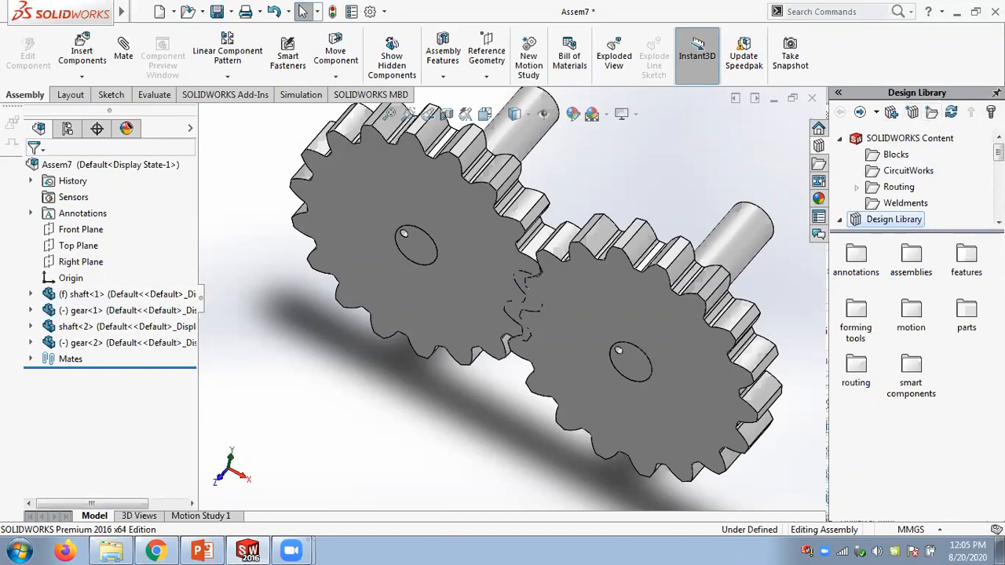
drag(1000, 152, 999, 207)
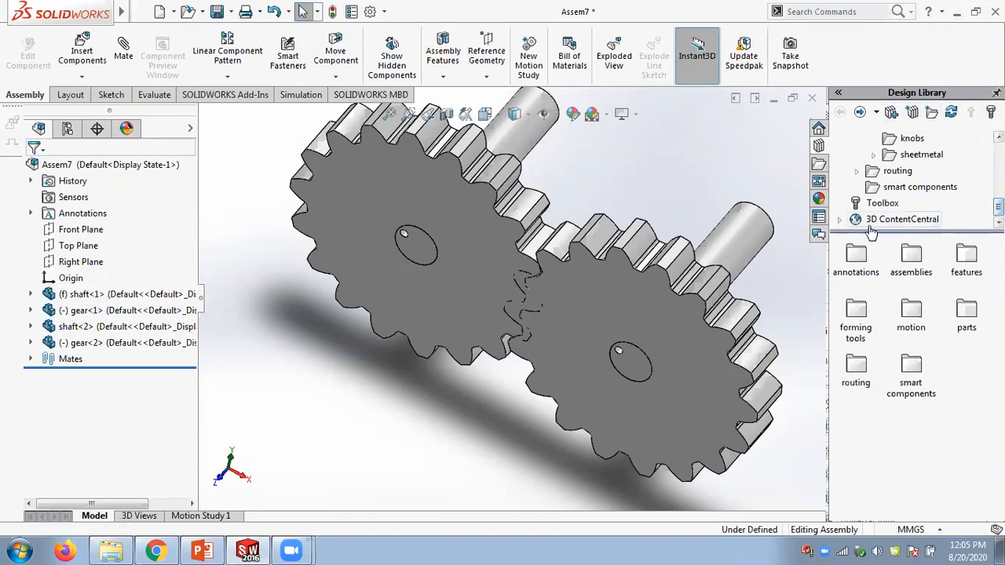
click(839, 219)
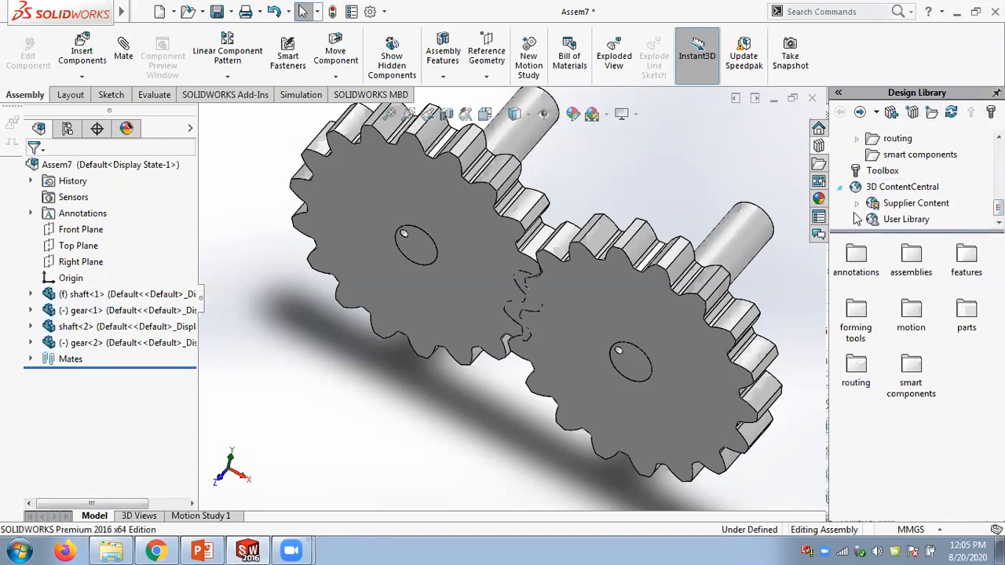
click(877, 171)
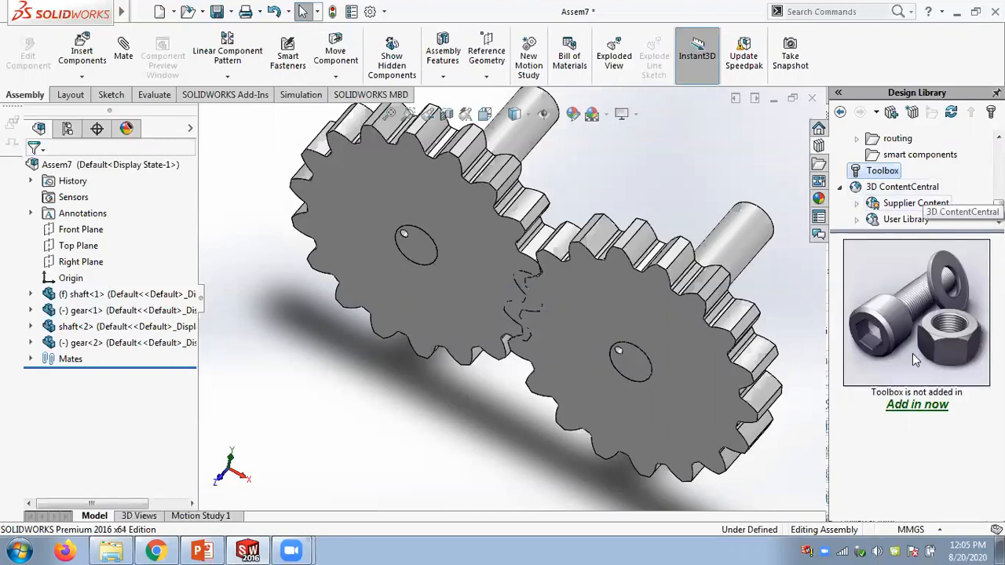
click(917, 405)
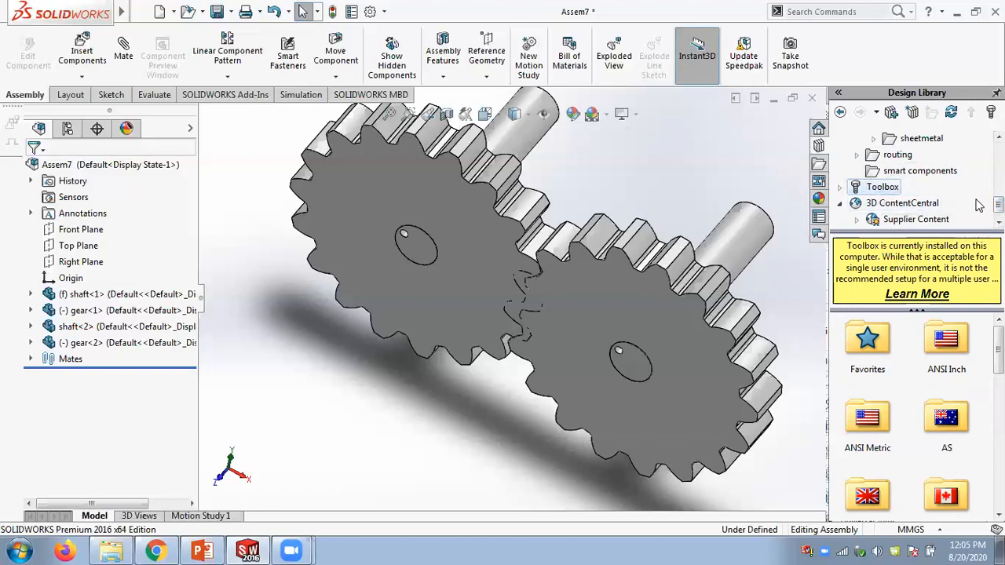
- Expand the Toolbox and open the ANSI Metric Power Transmission folder
scroll(989, 205, down, 1)
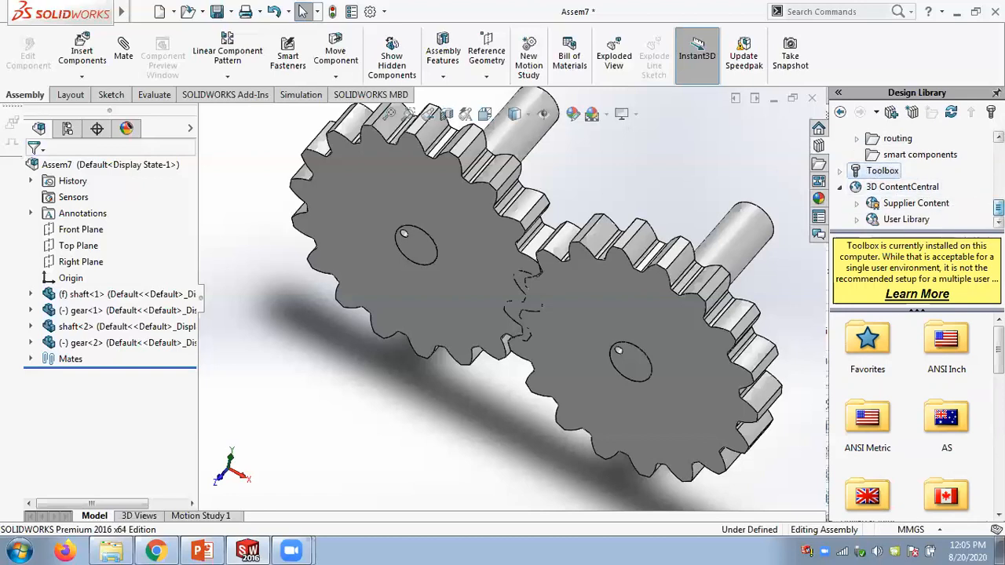
scroll(915, 181, up, 6)
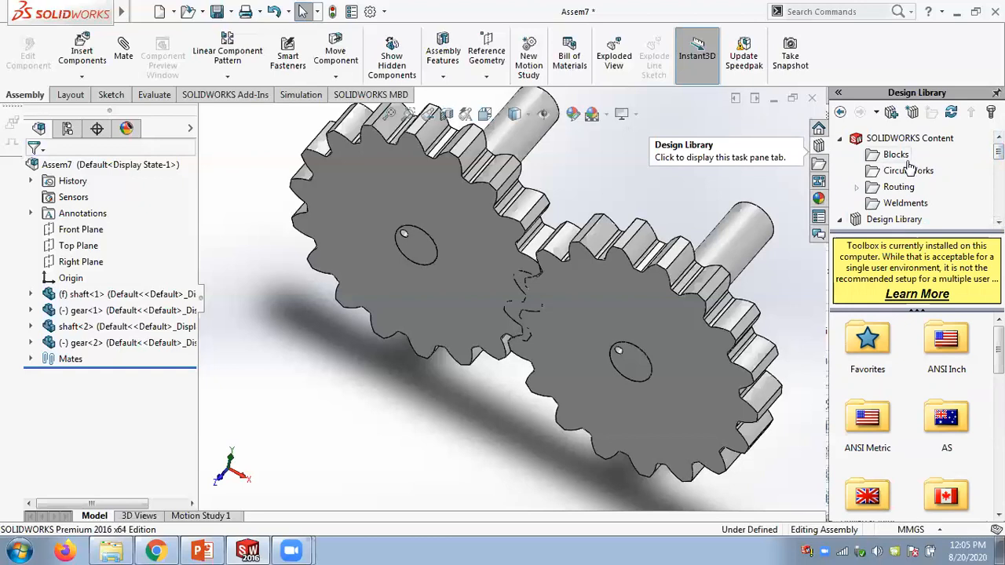
scroll(909, 169, down, 8)
scroll(909, 169, down, 2)
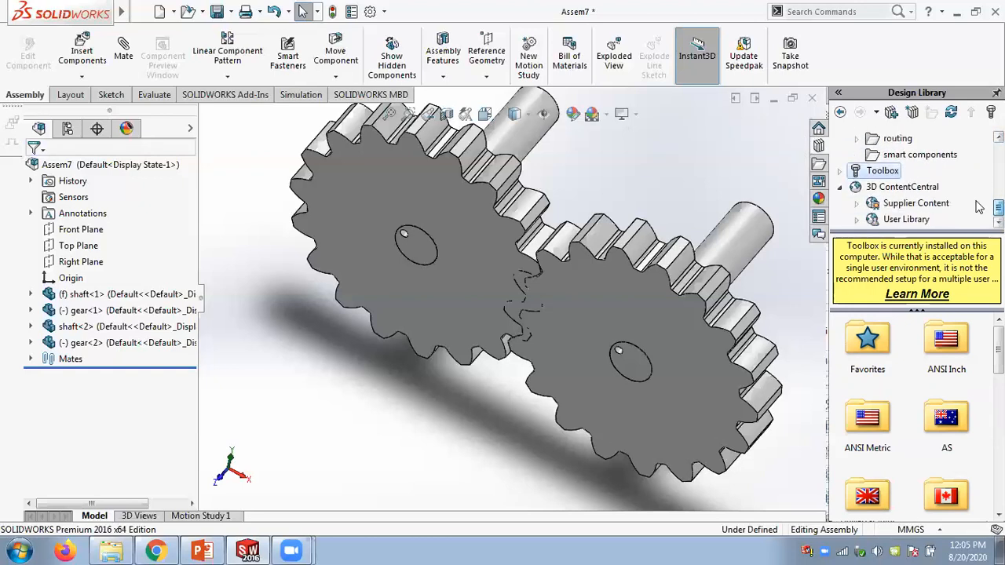
click(841, 170)
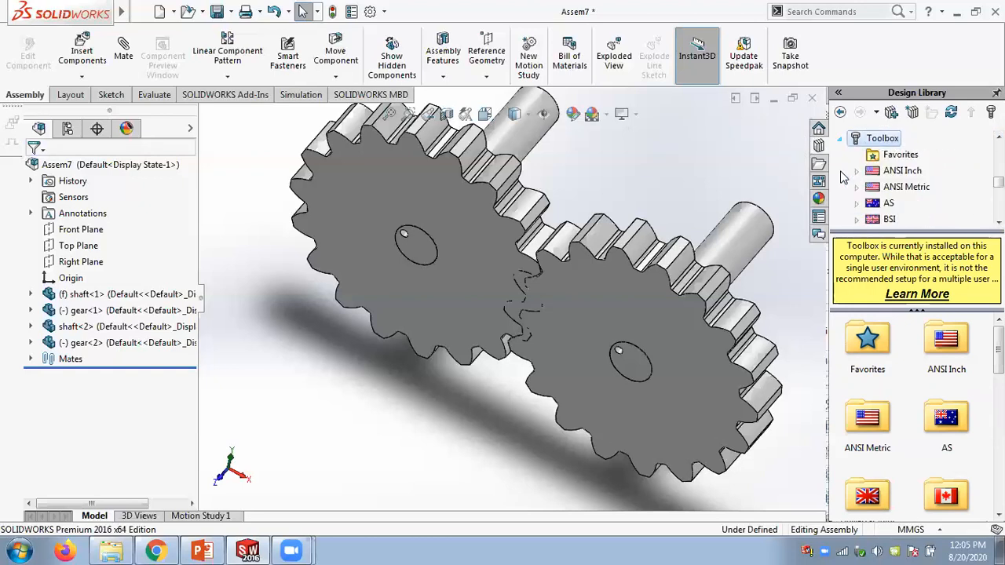
click(905, 187)
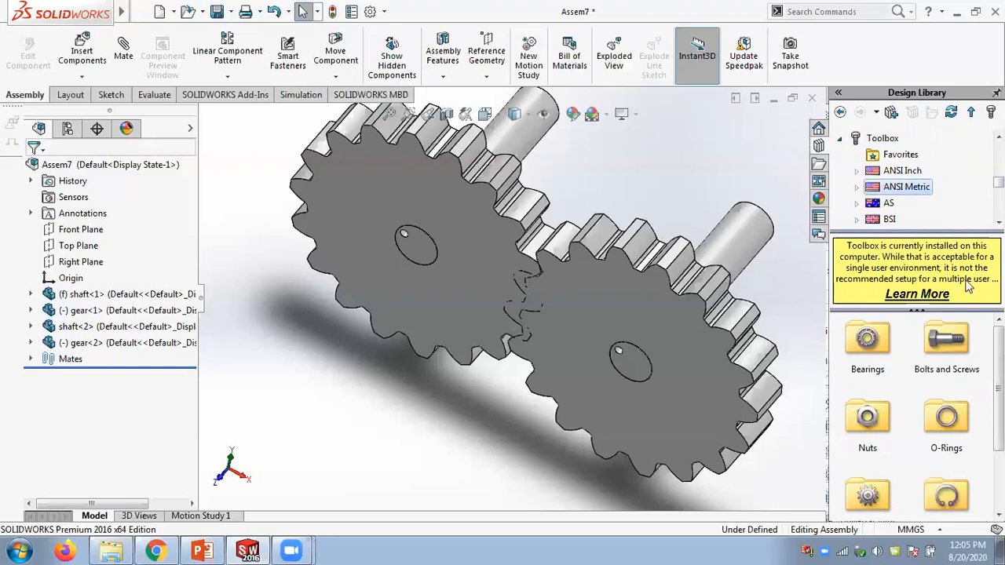
scroll(917, 416, down, 2)
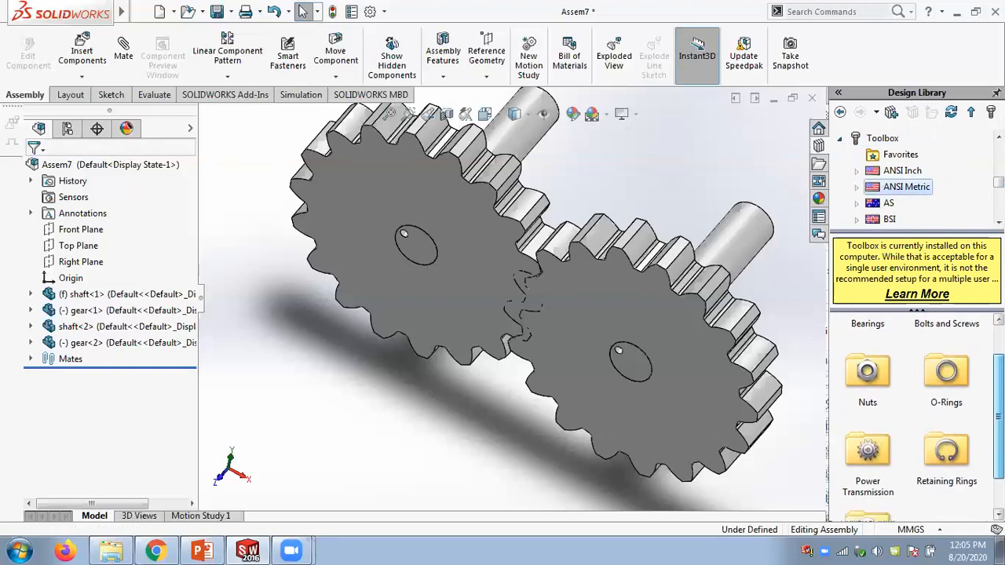
scroll(917, 416, up, 2)
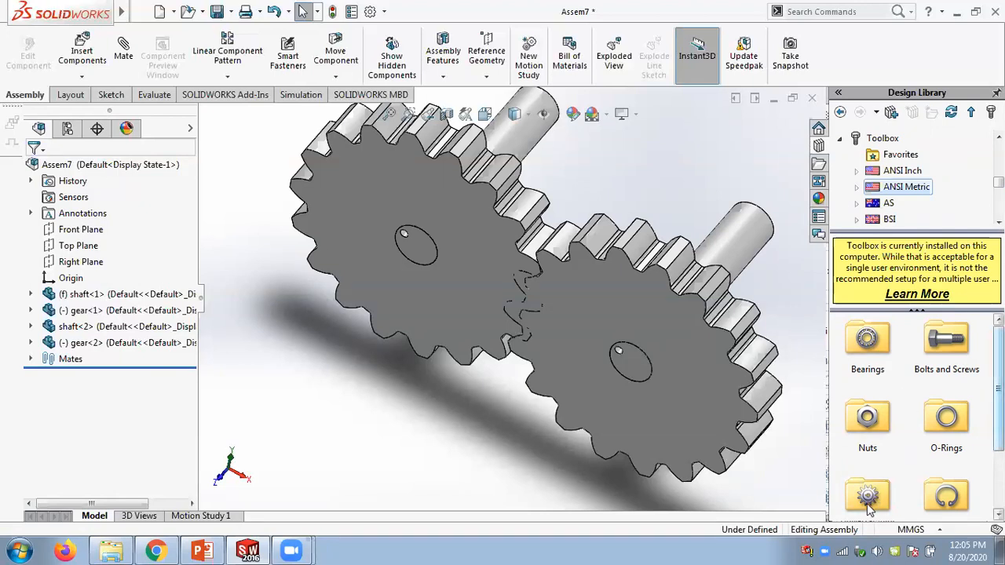
scroll(867, 506, down, 1)
scroll(867, 510, down, 1)
drag(999, 445, 999, 414)
click(868, 453)
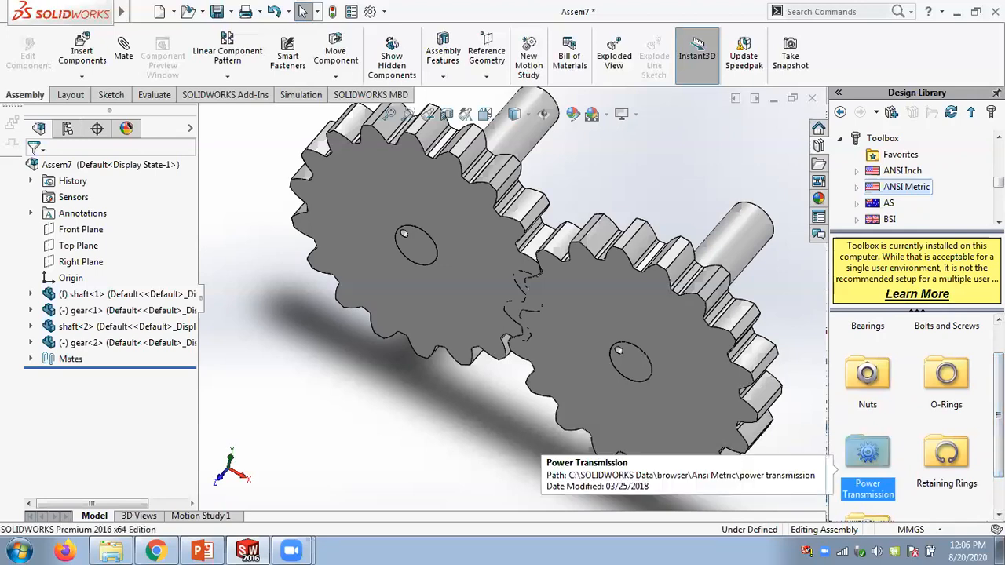
double_click(867, 453)
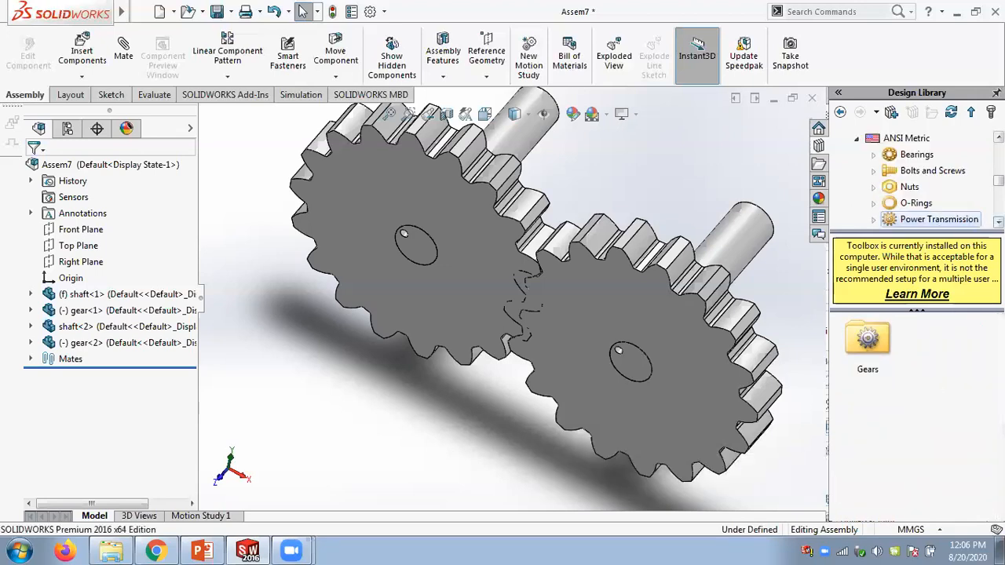
click(998, 222)
click(998, 222)
click(998, 222)
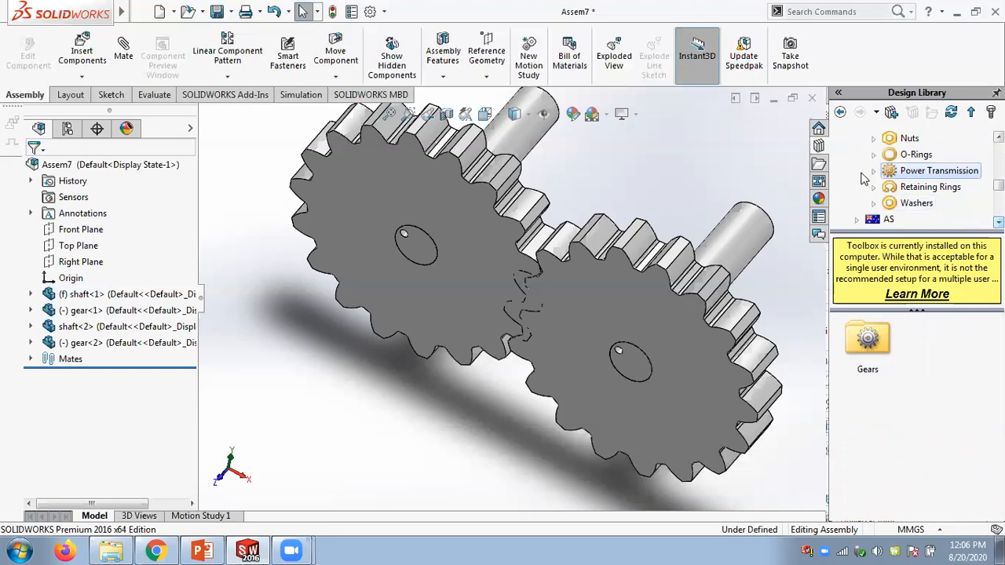
- Open the Gears folder under Power Transmission and browse the available Toolbox gear types
click(873, 170)
click(924, 189)
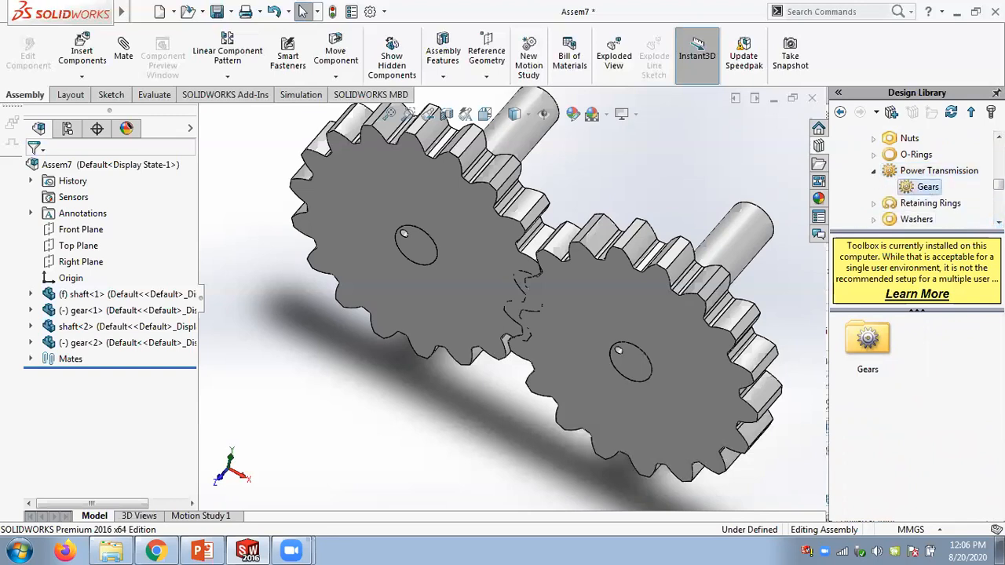
mouse_move(999, 389)
mouse_down()
mouse_move(998, 421)
mouse_move(998, 389)
mouse_up()
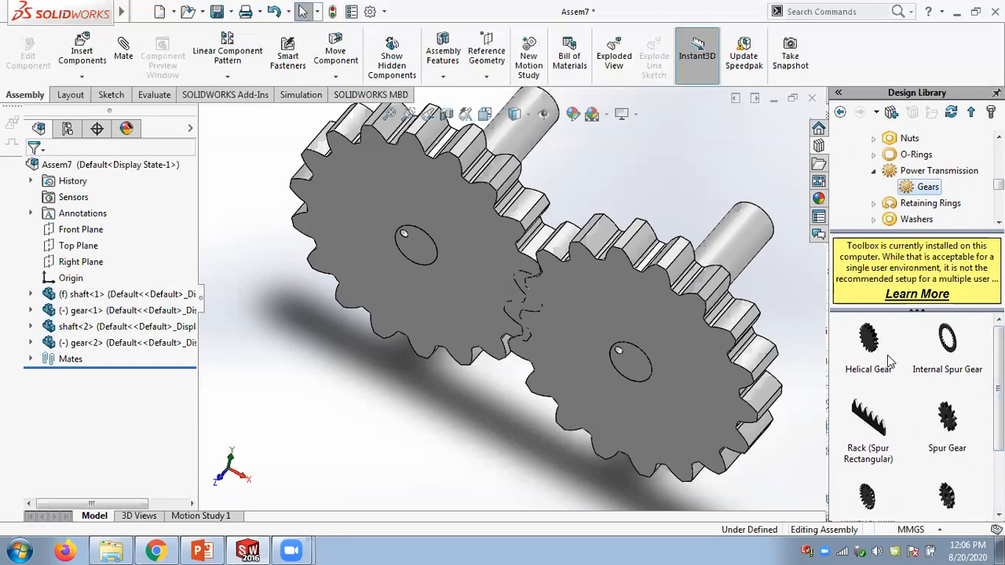
mouse_move(874, 420)
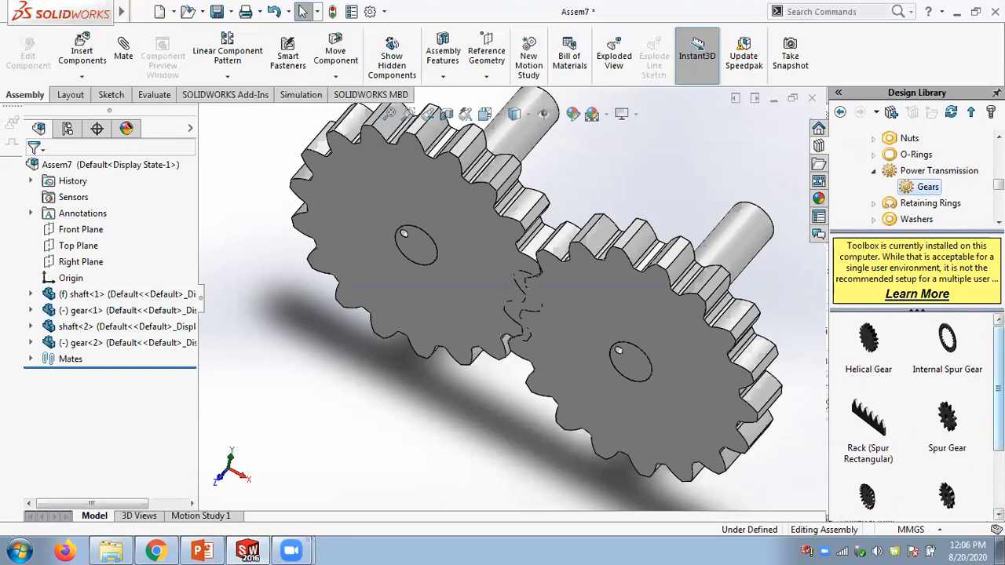
scroll(910, 416, down, 3)
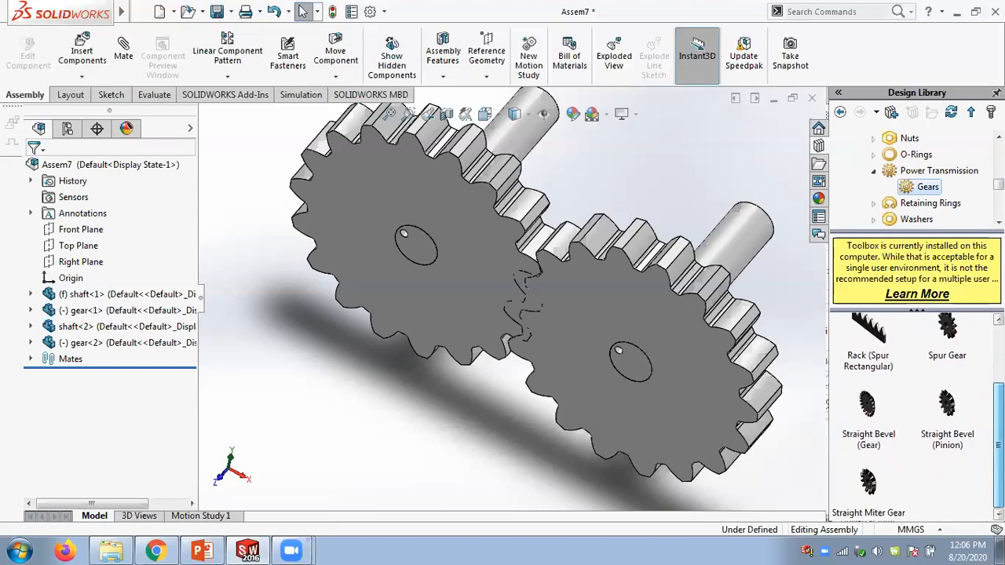
scroll(891, 329, up, 3)
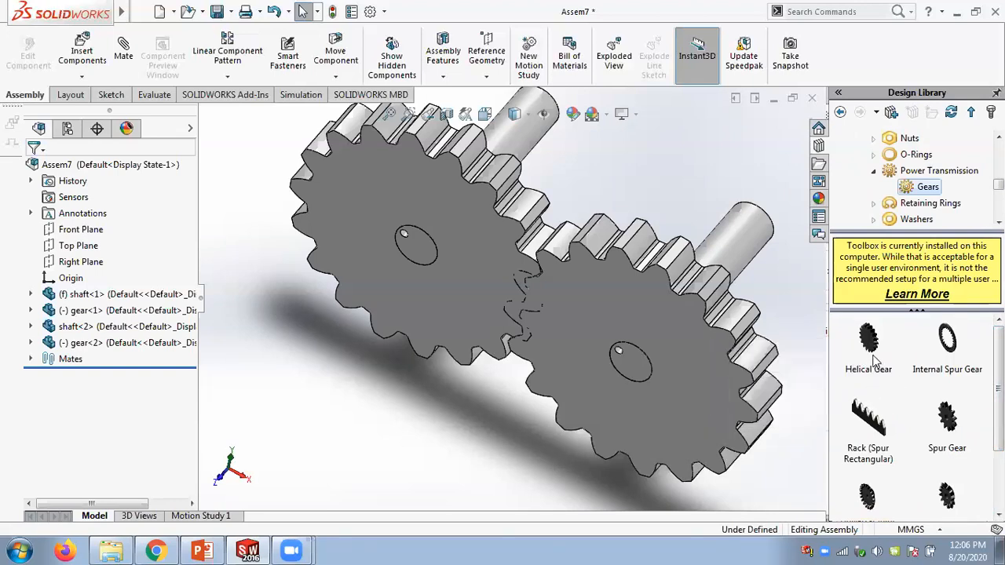
mouse_move(870, 355)
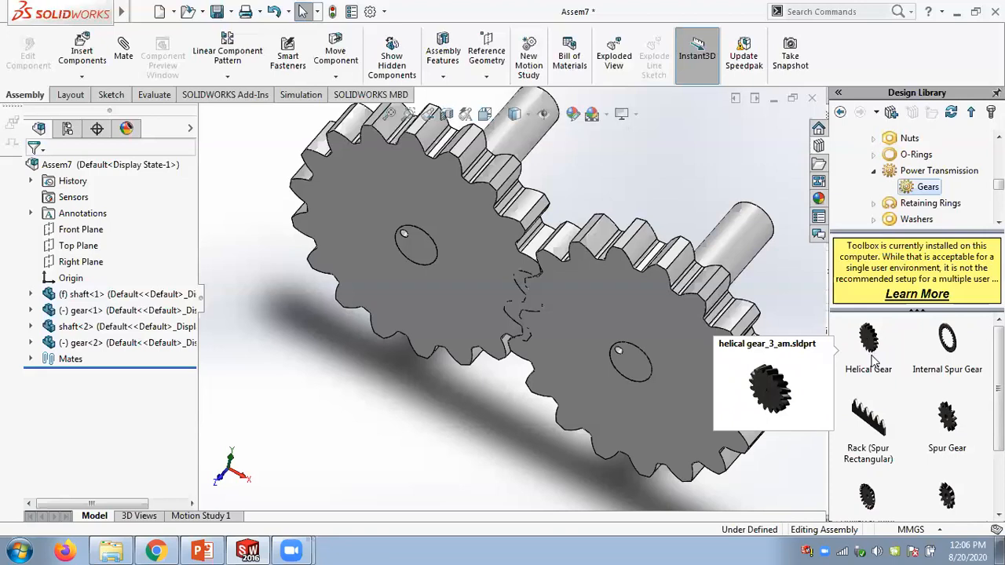
mouse_move(924, 410)
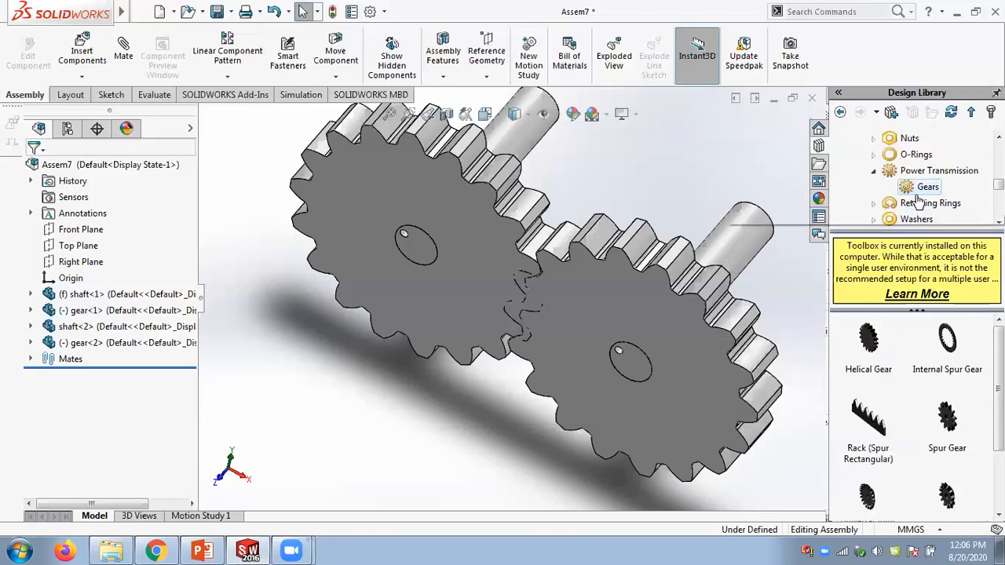
right_click(950, 424)
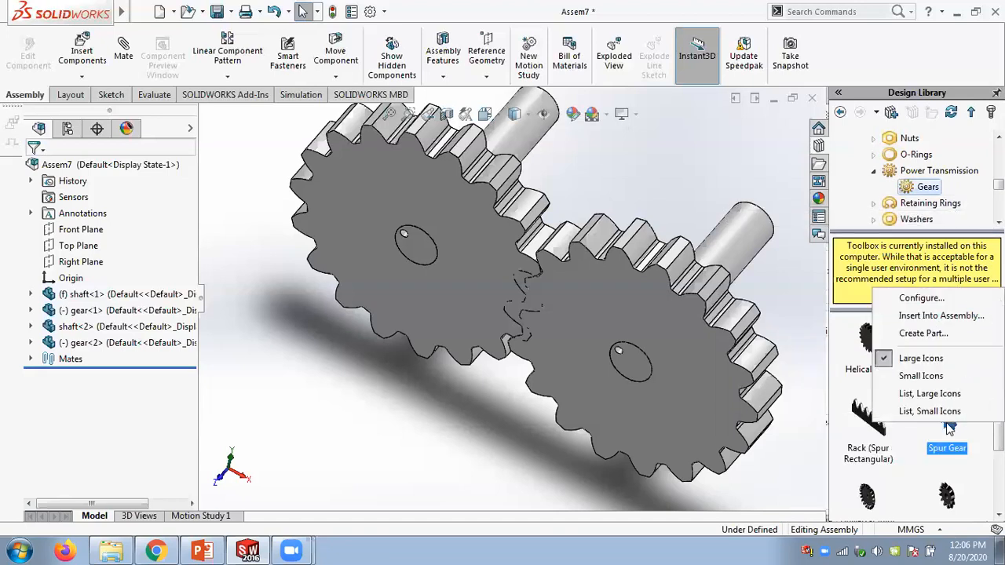
click(923, 298)
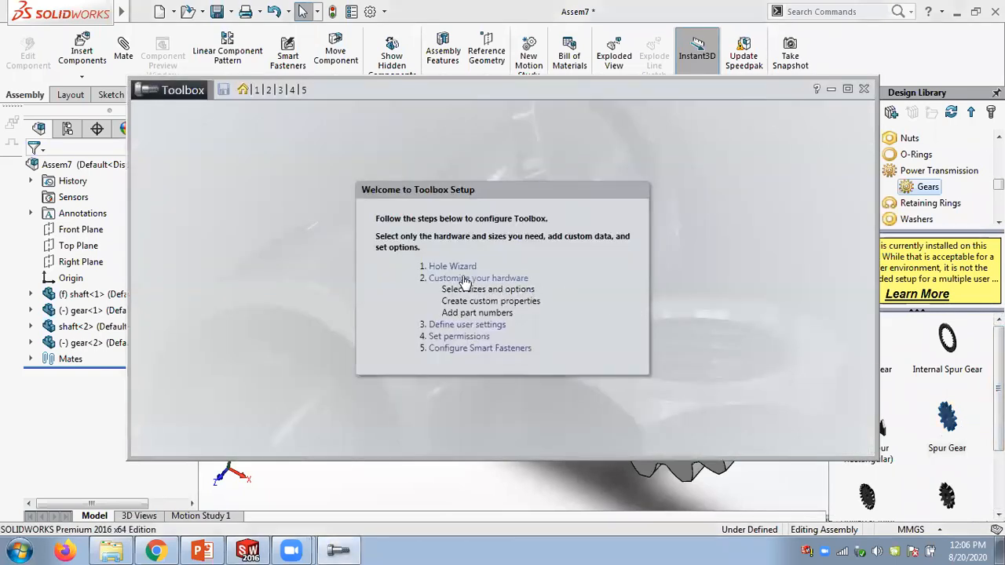
click(864, 91)
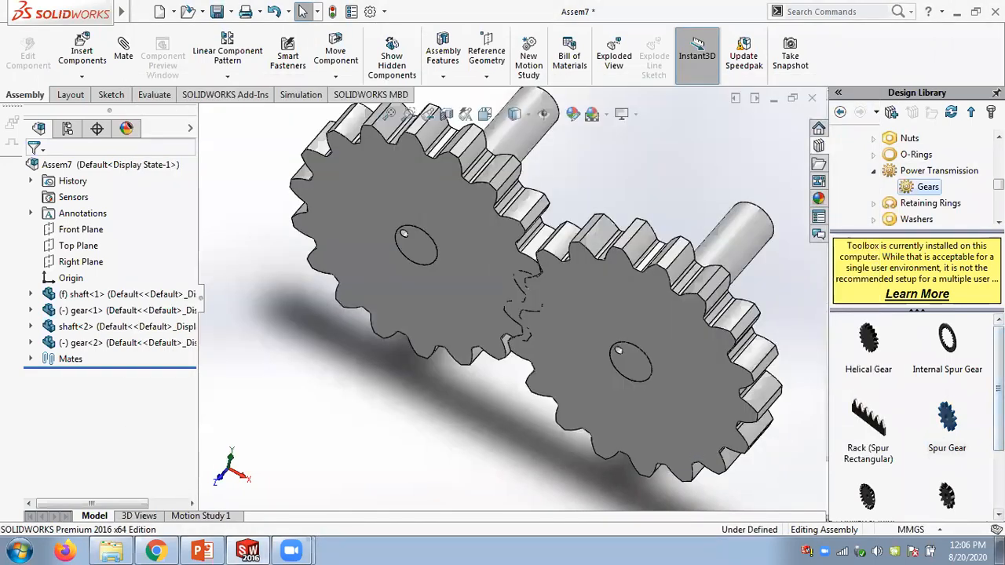
- Insert the Spur Gear from the Toolbox Gears folder into the assembly
mouse_move(961, 421)
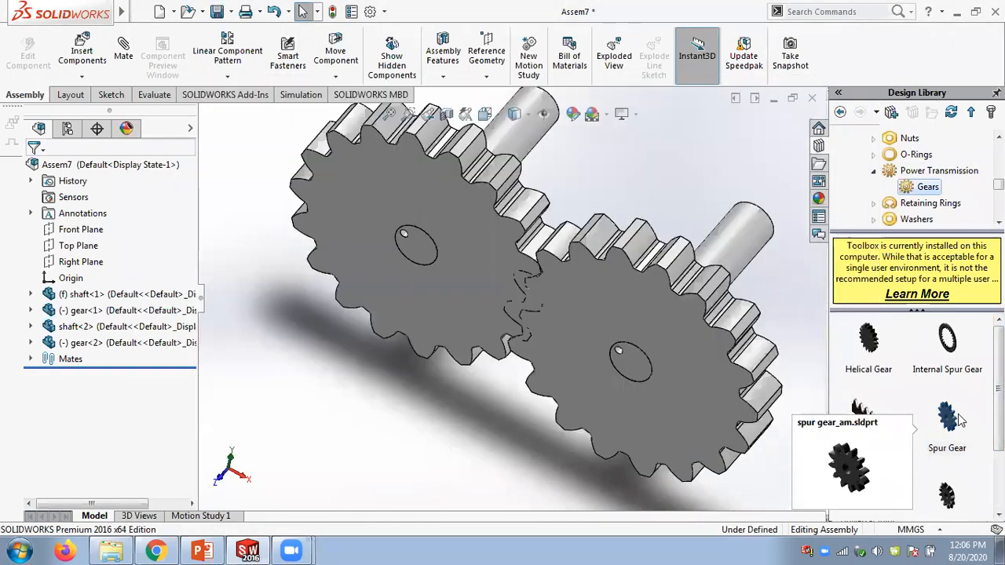
click(947, 418)
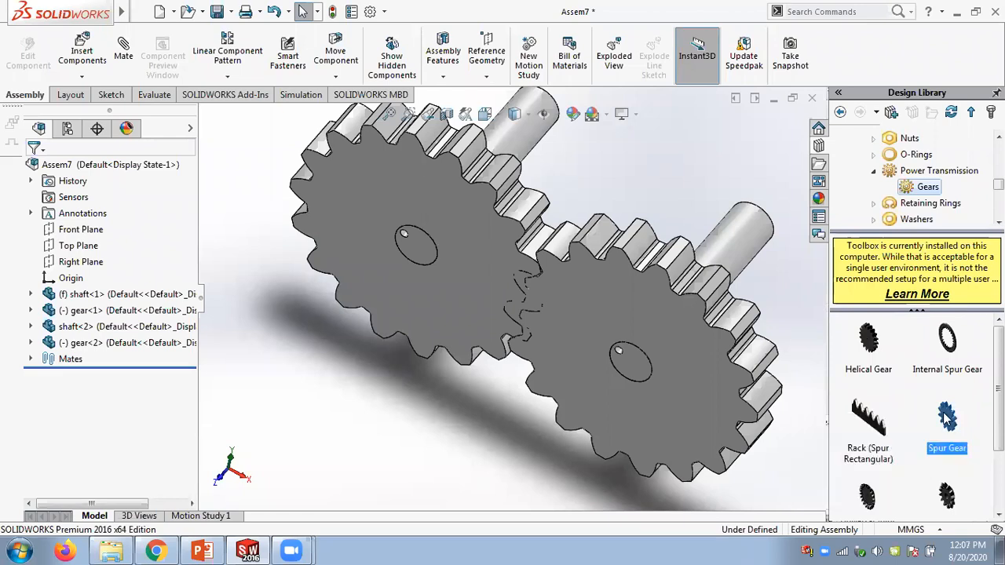
drag(948, 417, 524, 317)
right_click(946, 416)
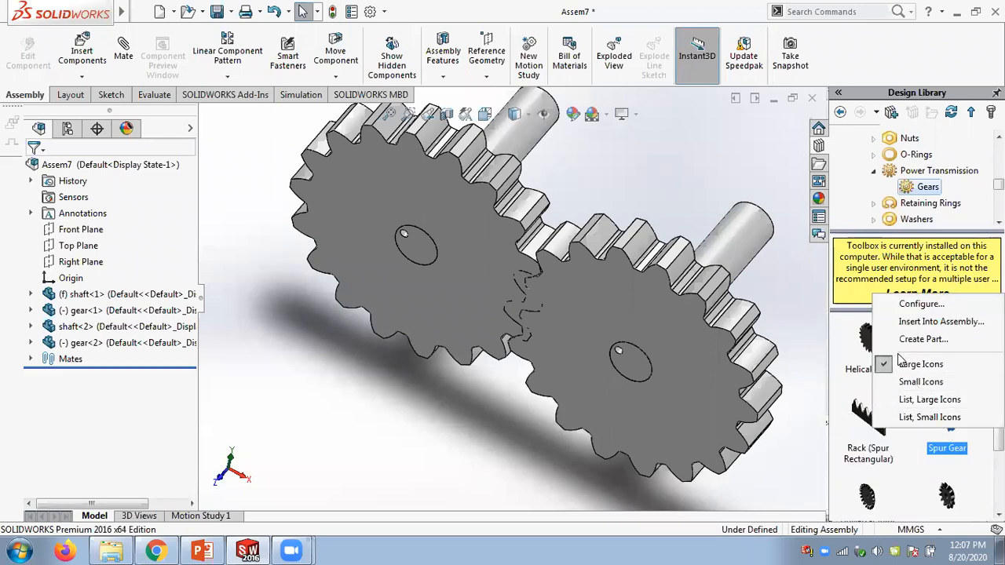
click(915, 322)
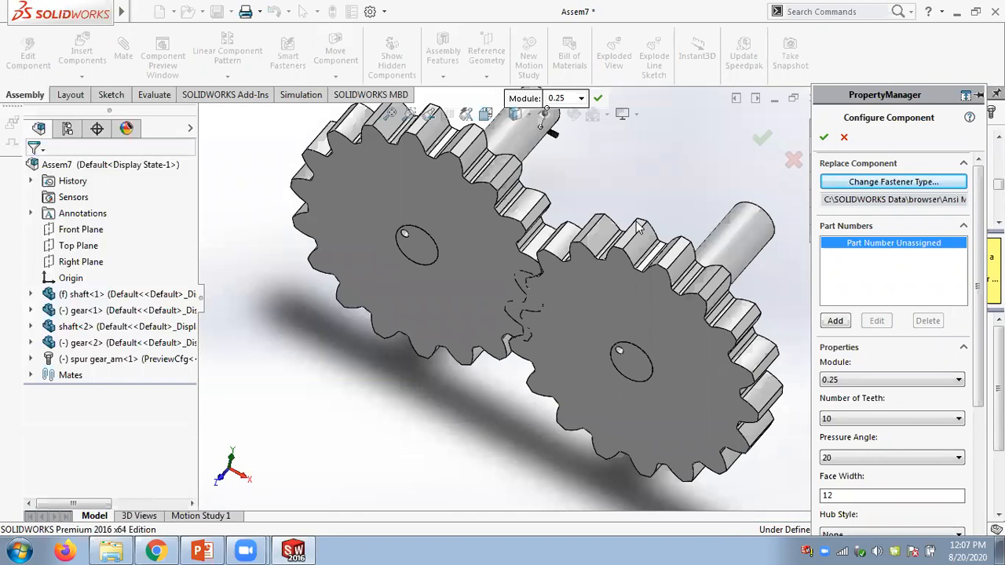
- Examine the spur gear preview and its properties such as module, teeth and face width
scroll(630, 198, down, 2)
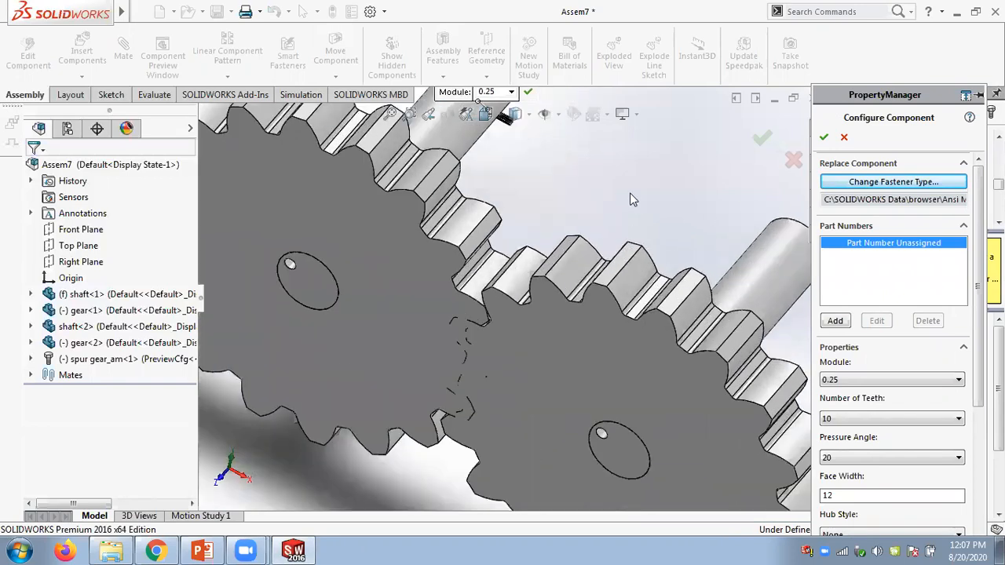
scroll(630, 196, up, 4)
scroll(493, 277, down, 2)
scroll(494, 275, down, 3)
mouse_move(509, 259)
middle_down()
mouse_move(514, 249)
mouse_move(494, 258)
mouse_move(517, 252)
middle_up()
scroll(702, 137, down, 4)
scroll(680, 180, down, 4)
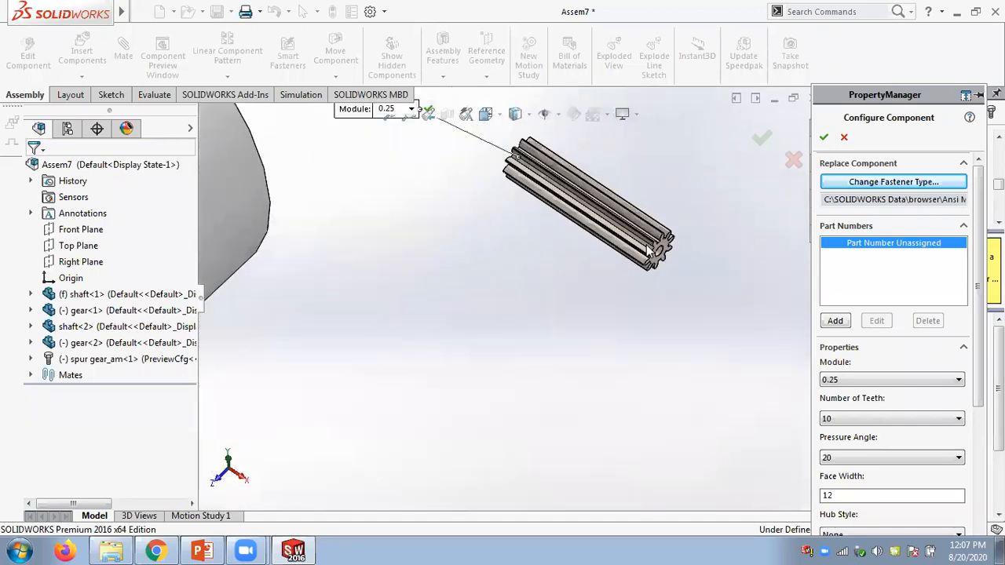
scroll(666, 319, up, 6)
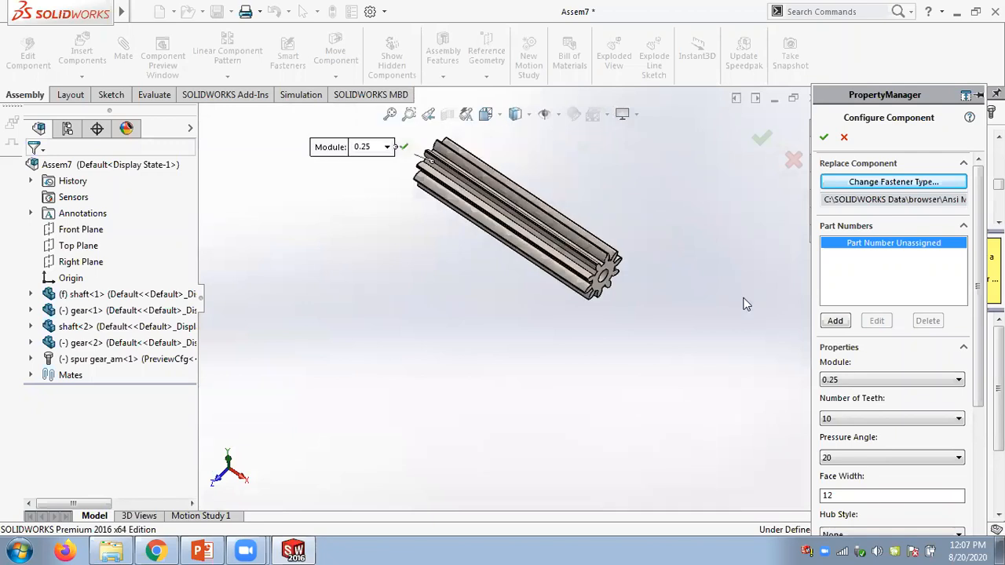
scroll(667, 324, up, 3)
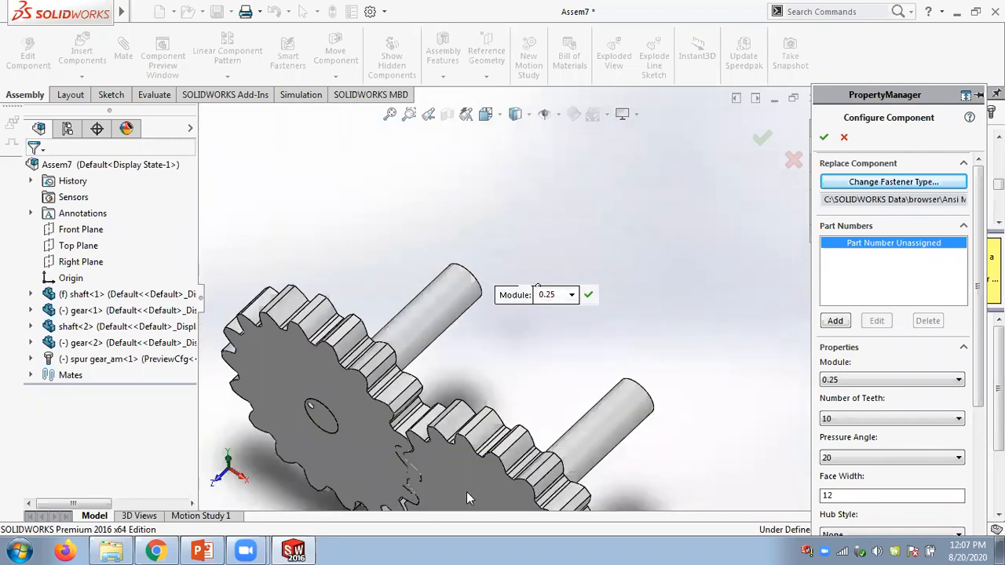
scroll(428, 408, down, 5)
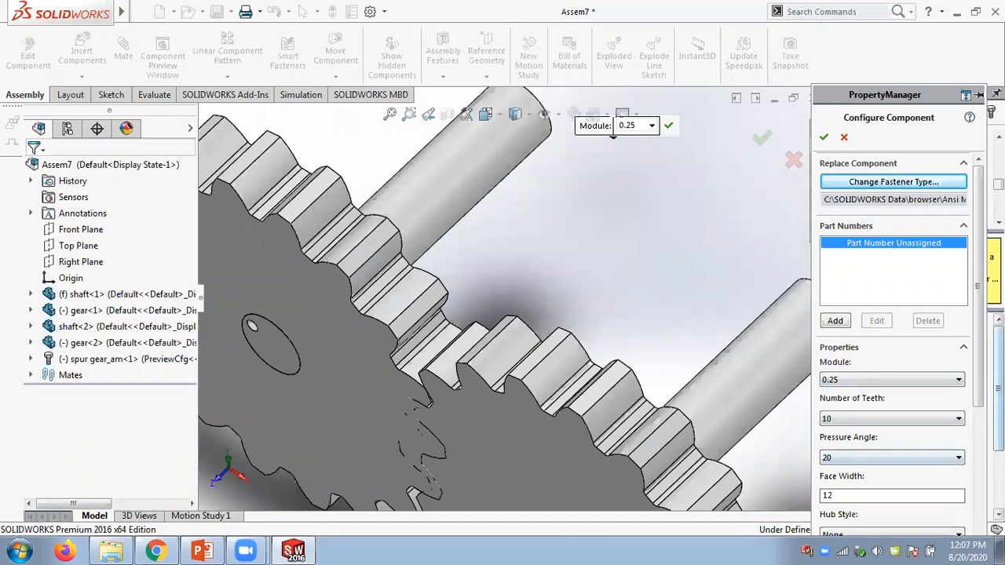
scroll(973, 416, down, 3)
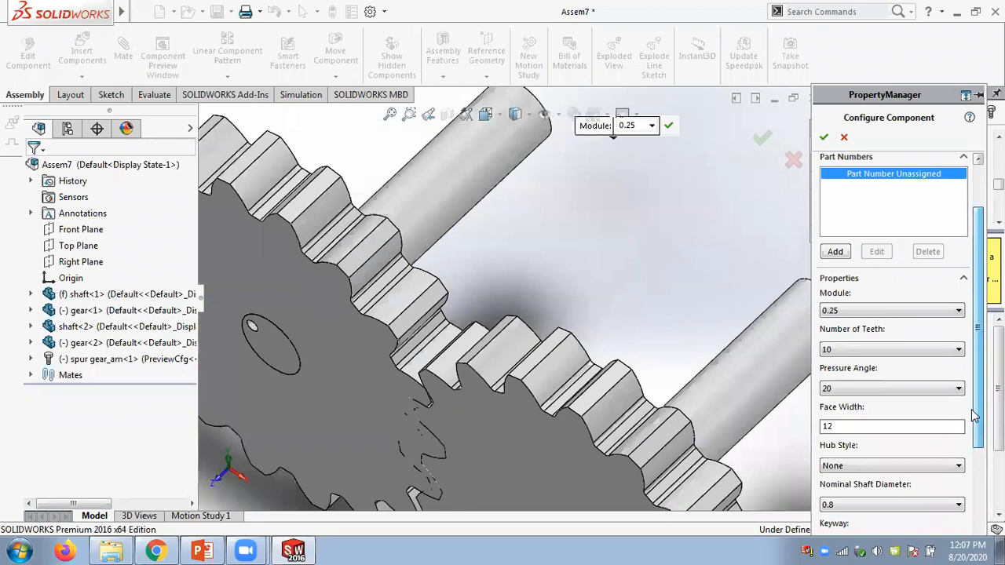
scroll(981, 355, up, 3)
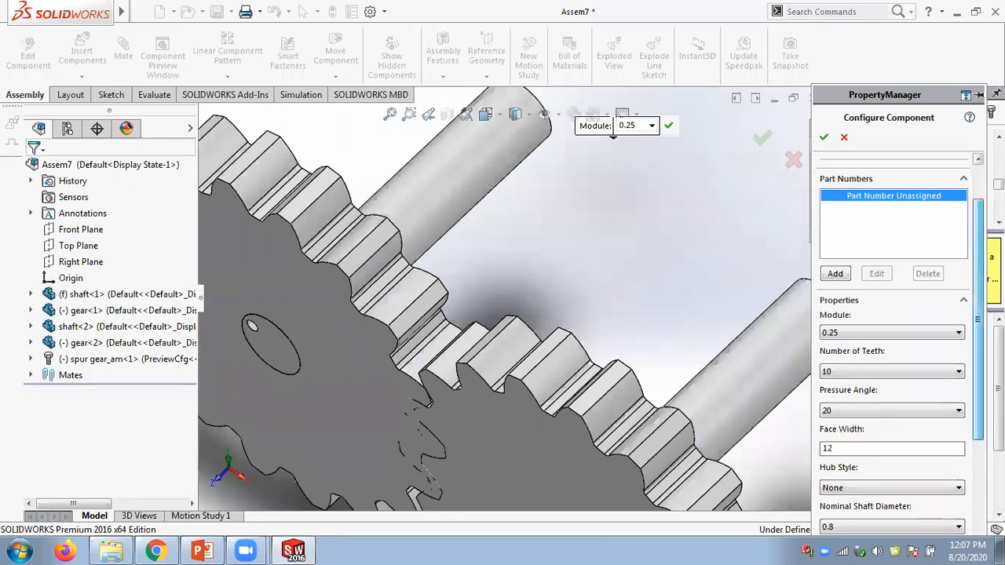